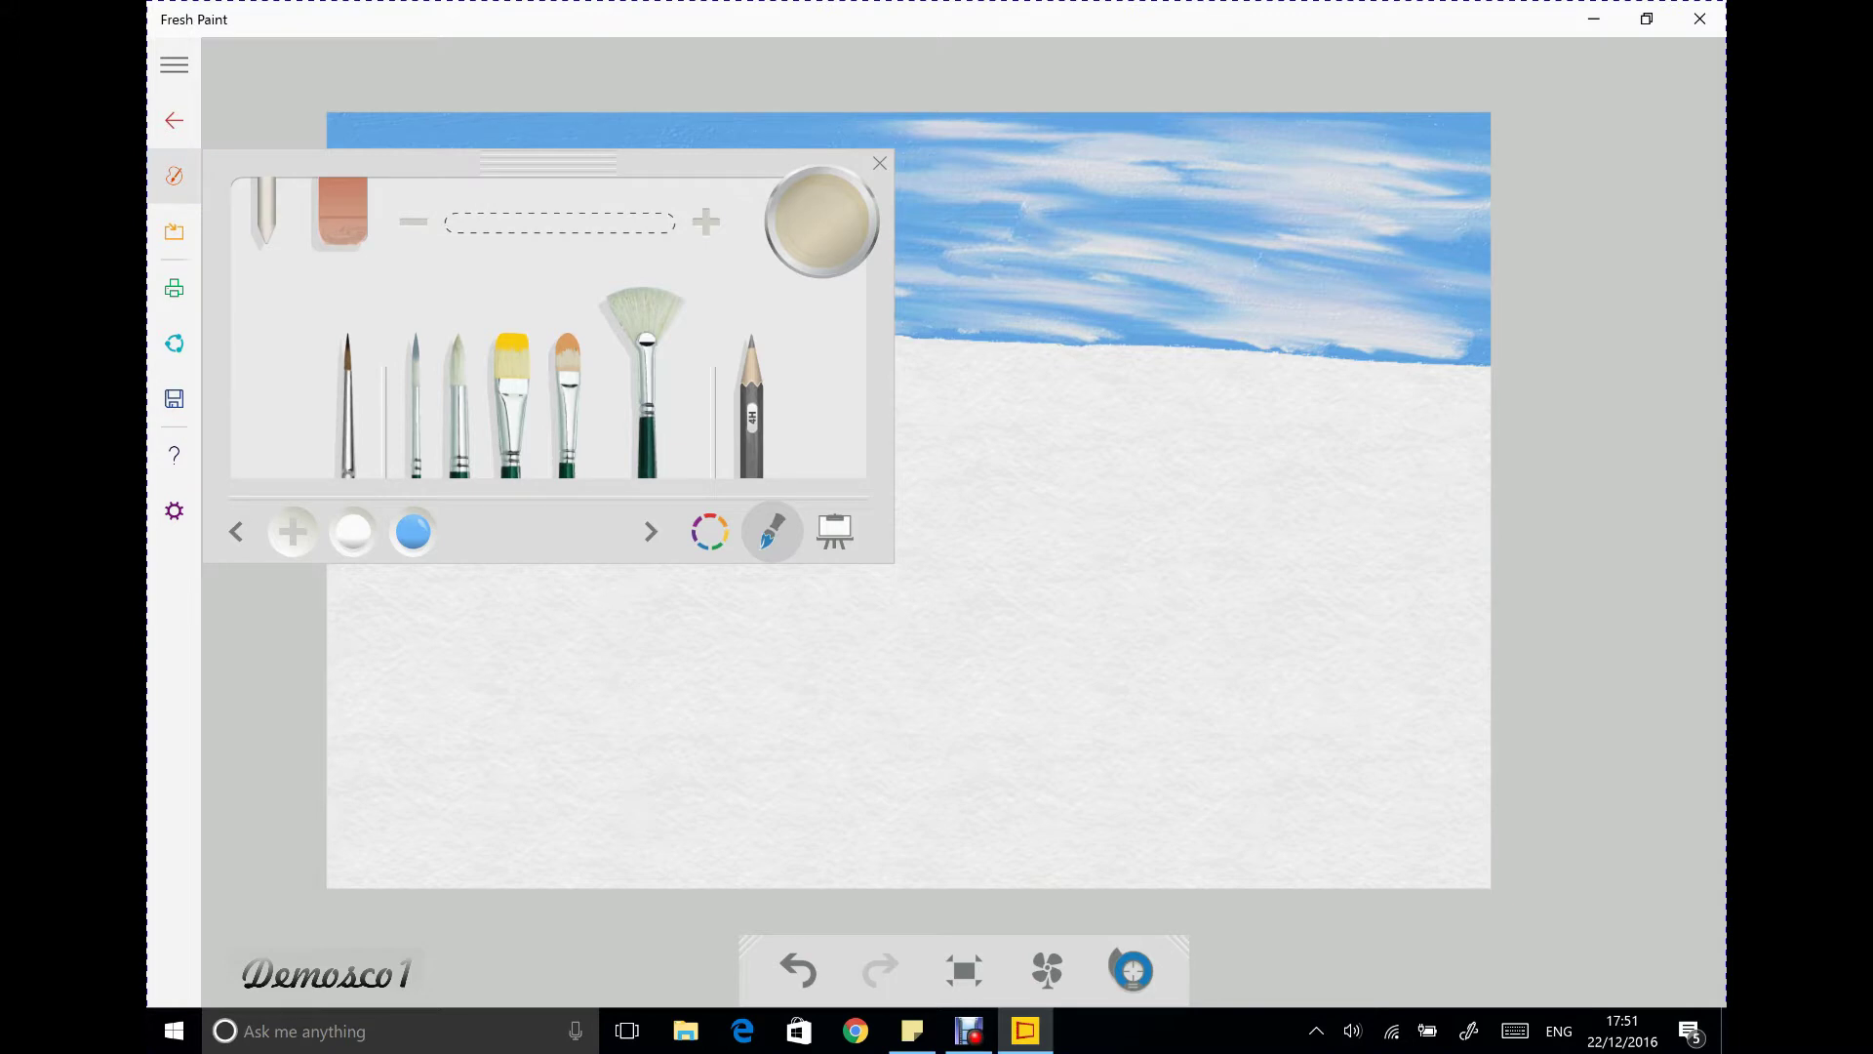
# Paint a charcoal-black mountain ridge with a central peak along the left part of the horizon, overlapping the sky
pyautogui.click(709, 532)
pyautogui.click(321, 446)
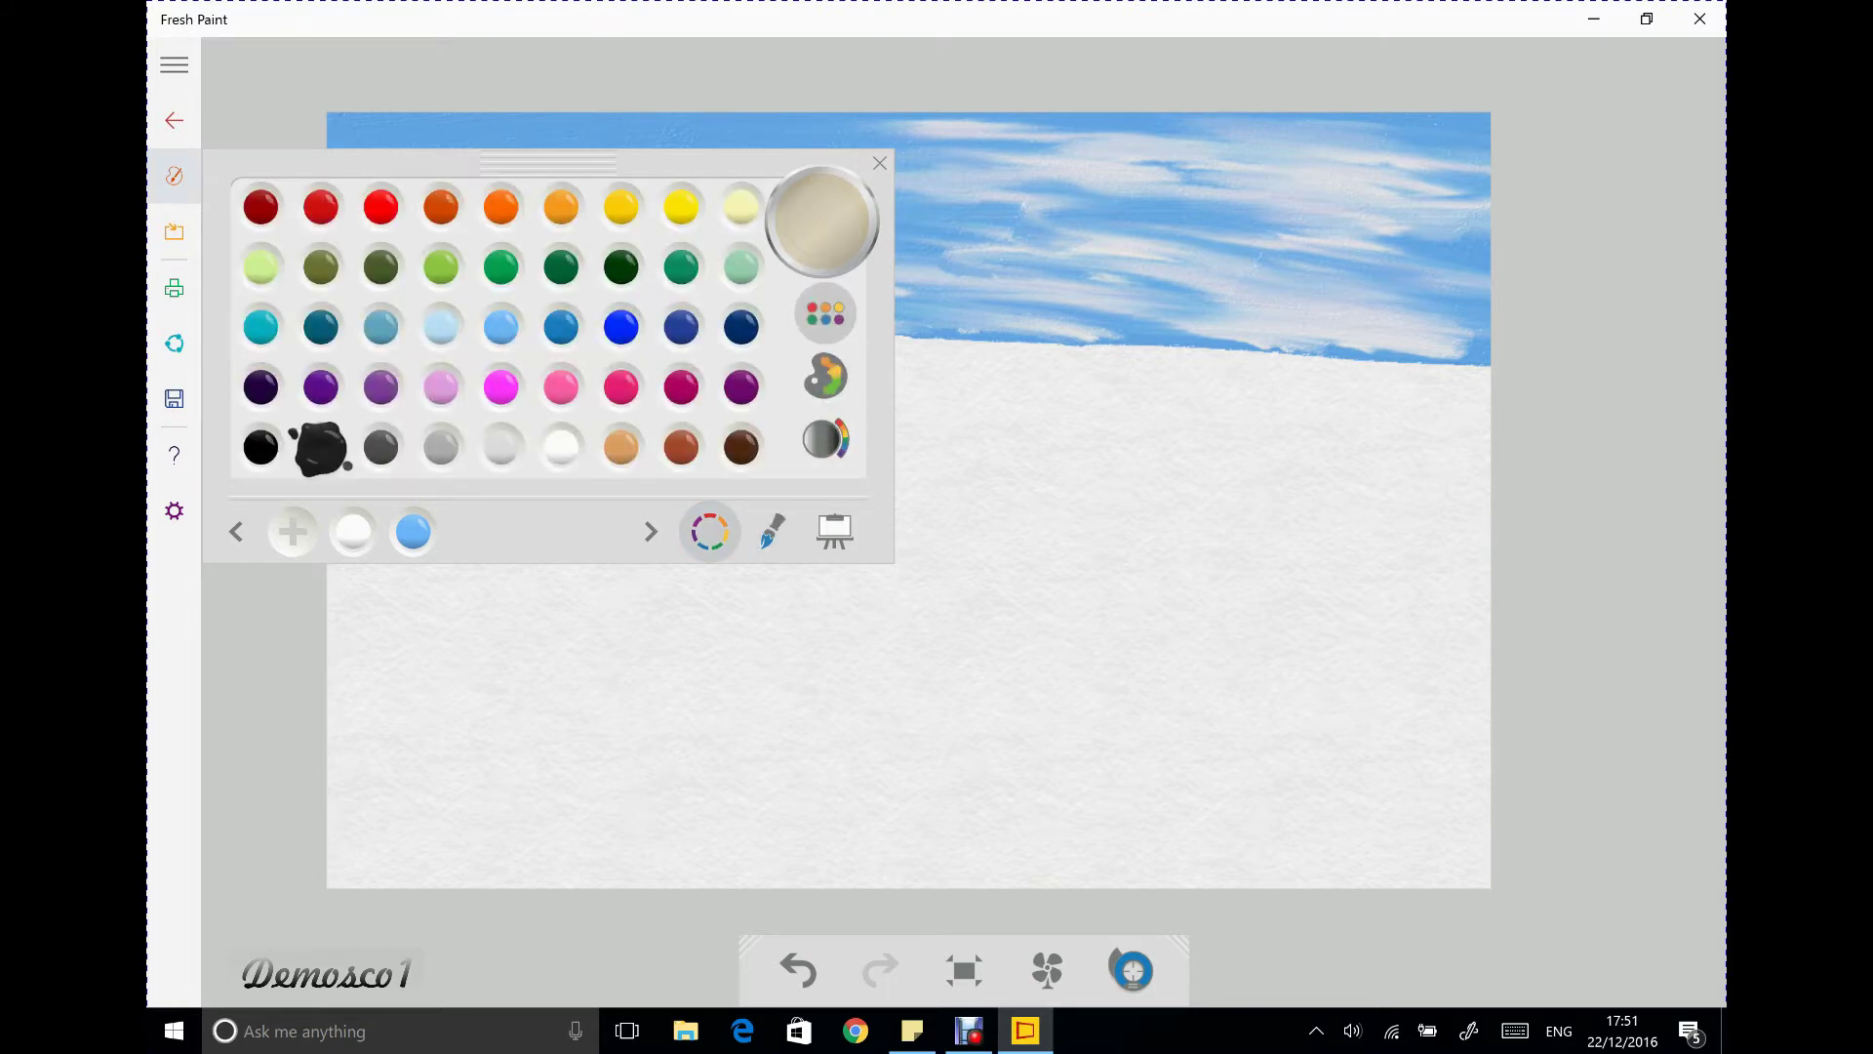
pyautogui.press('Escape')
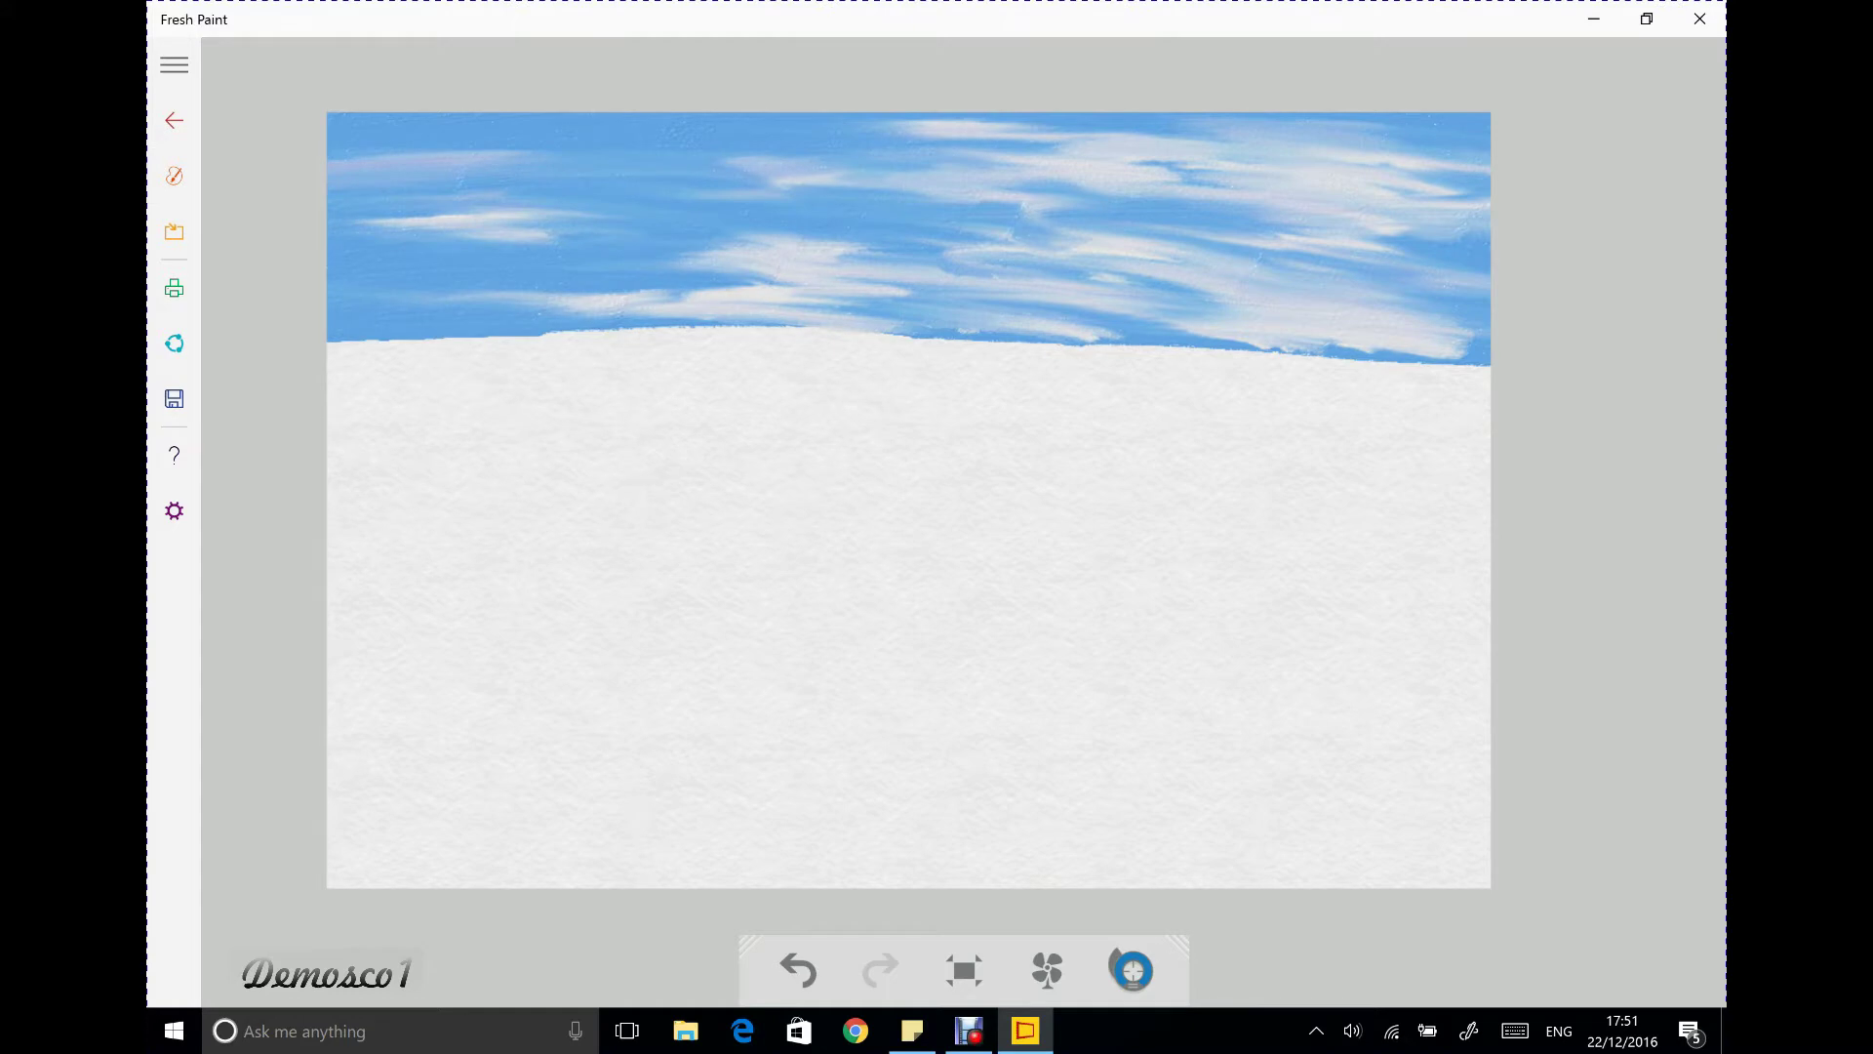
pyautogui.moveTo(720, 285)
pyautogui.mouseDown()
pyautogui.moveTo(665, 337)
pyautogui.moveTo(529, 385)
pyautogui.moveTo(475, 379)
pyautogui.moveTo(620, 327)
pyautogui.moveTo(332, 365)
pyautogui.moveTo(420, 337)
pyautogui.mouseUp()
pyautogui.moveTo(702, 292)
pyautogui.mouseDown()
pyautogui.moveTo(746, 262)
pyautogui.moveTo(786, 278)
pyautogui.moveTo(809, 332)
pyautogui.moveTo(883, 385)
pyautogui.mouseUp()
pyautogui.moveTo(741, 293); pyautogui.dragTo(864, 388)
pyautogui.moveTo(727, 301)
pyautogui.mouseDown()
pyautogui.moveTo(856, 408)
pyautogui.moveTo(922, 363)
pyautogui.moveTo(1014, 389)
pyautogui.mouseUp()
# Fill the gaps beneath the black peak and extend the ridge's solid black base along the horizon past the canvas middle
pyautogui.click(173, 176)
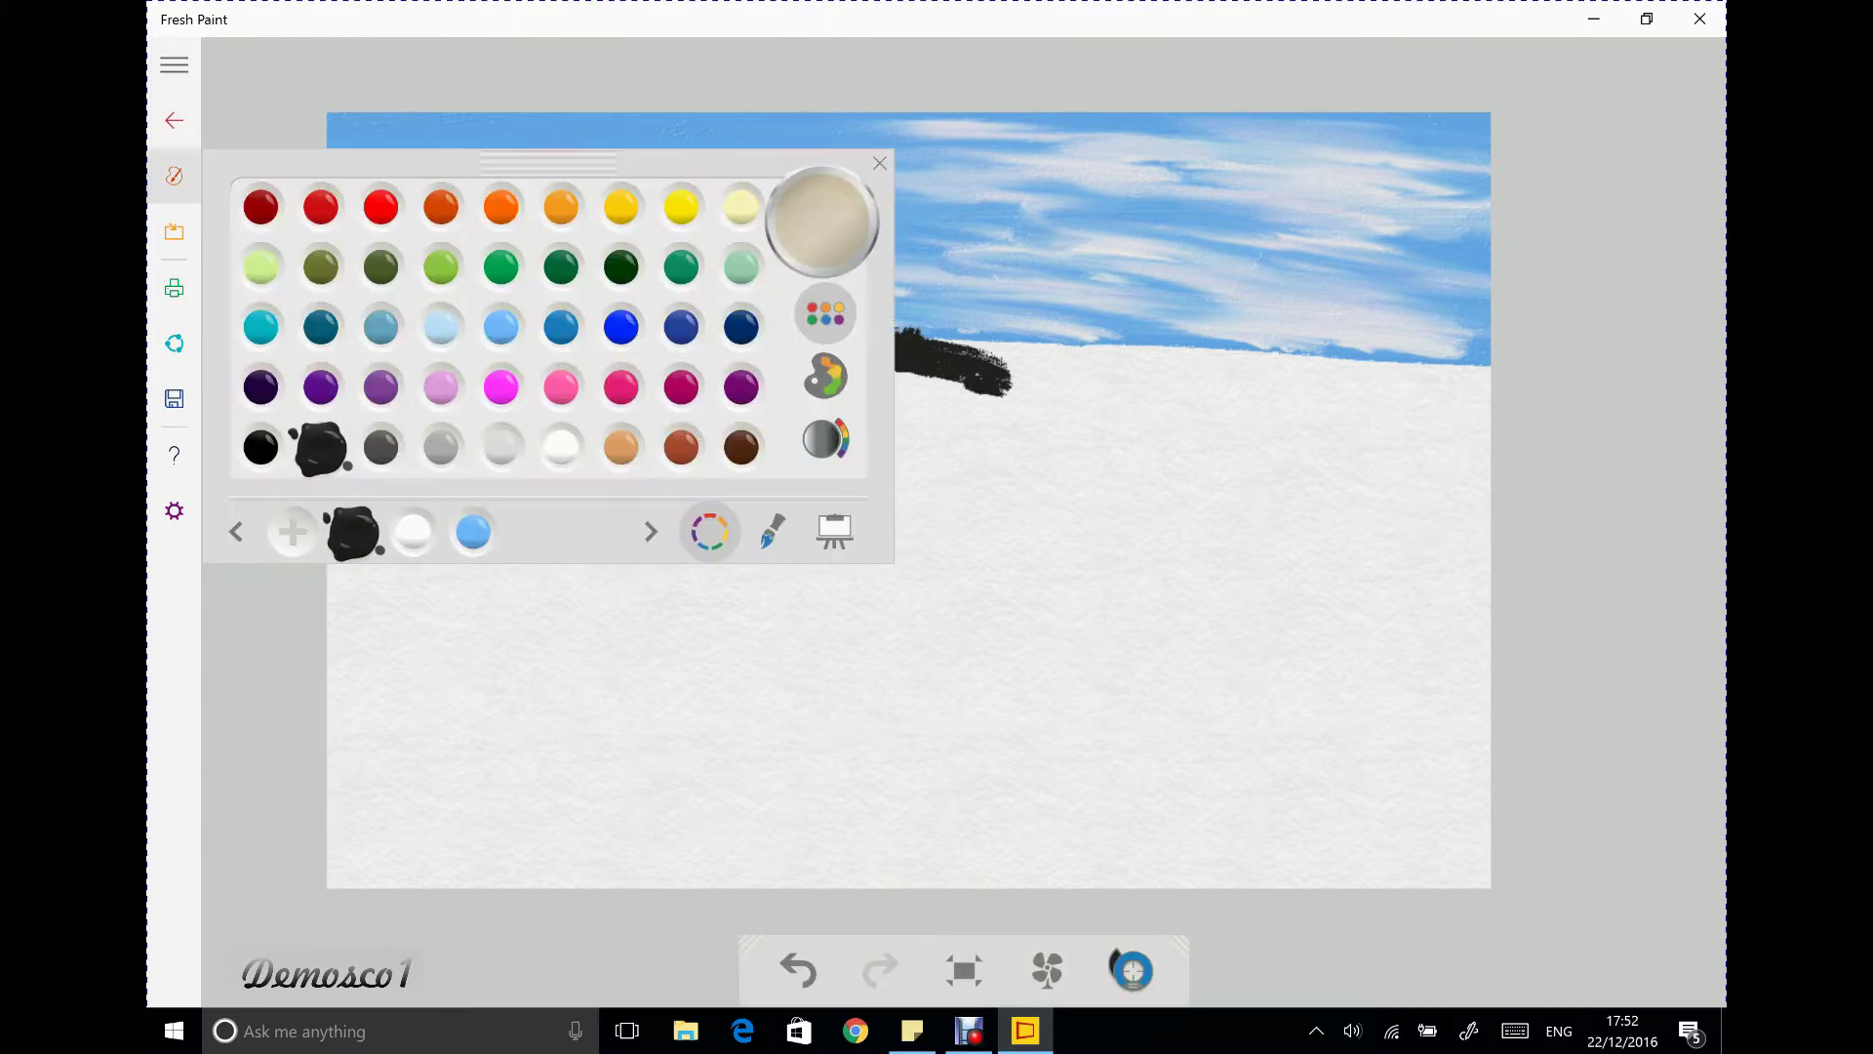
pyautogui.click(772, 531)
pyautogui.press('Escape')
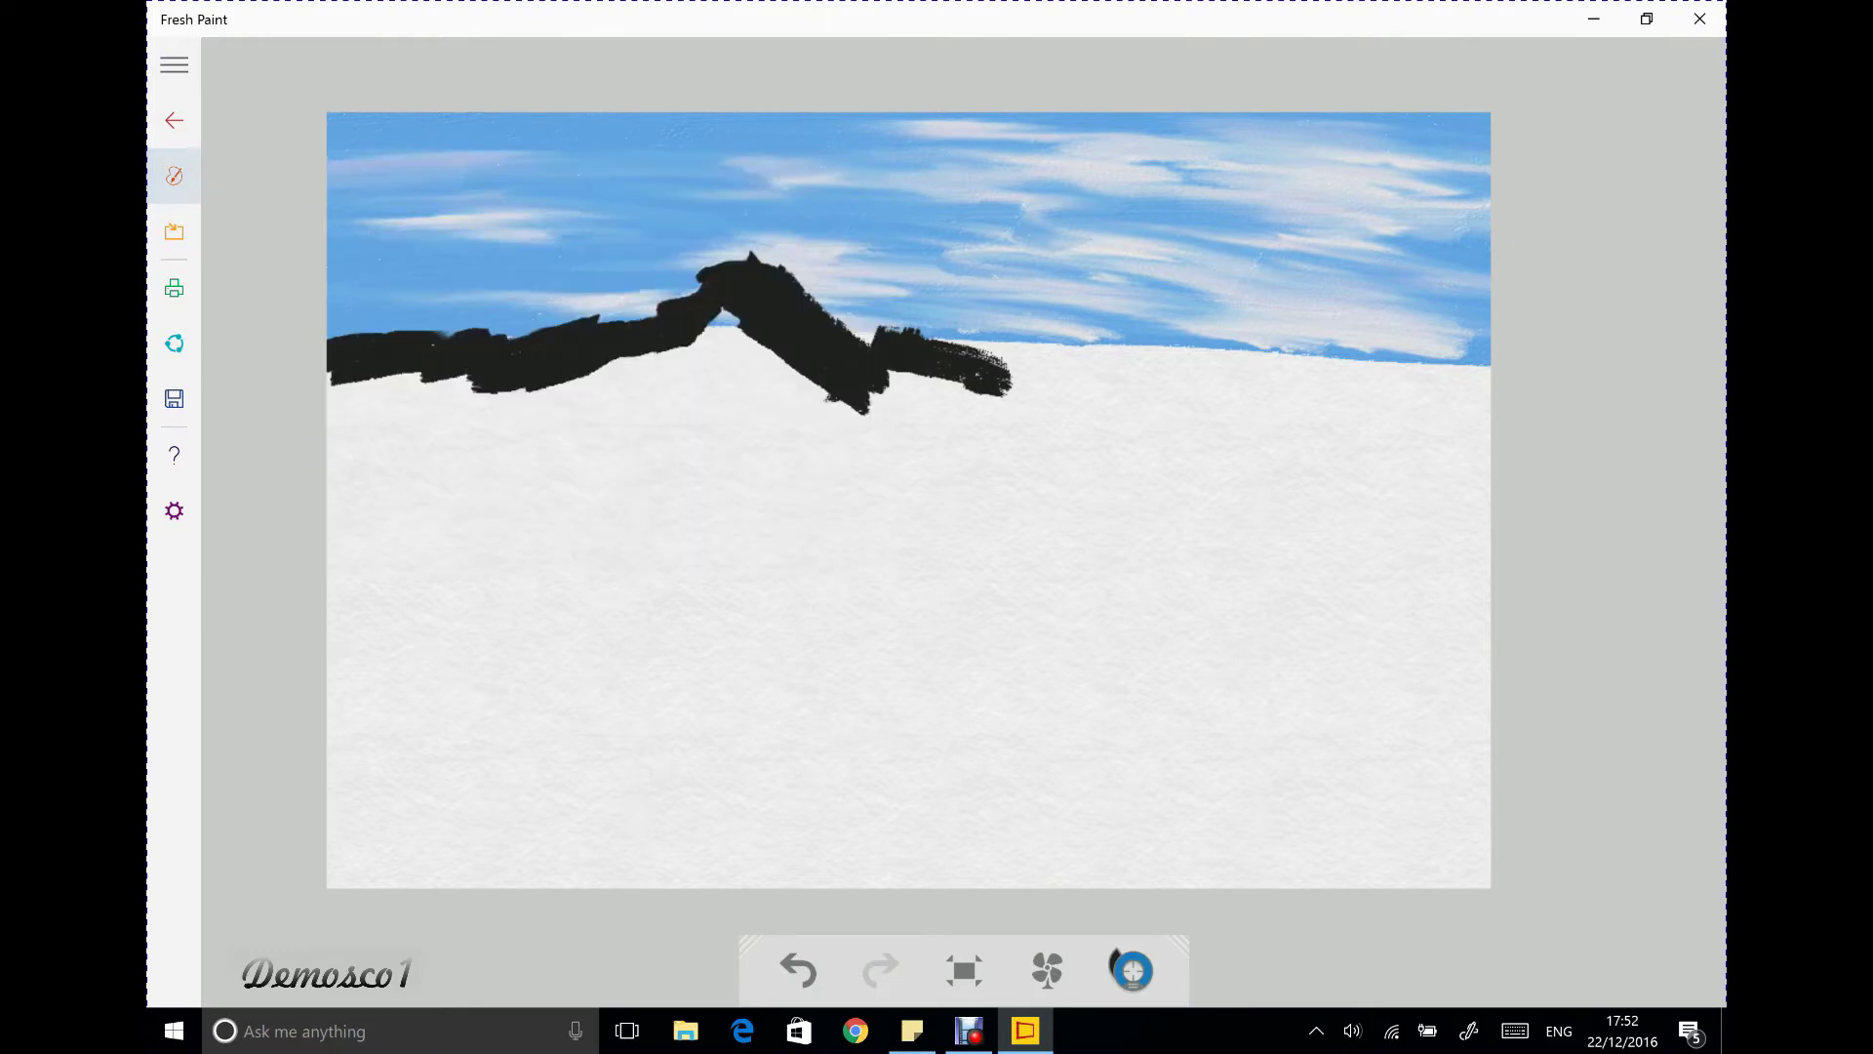
pyautogui.click(867, 337)
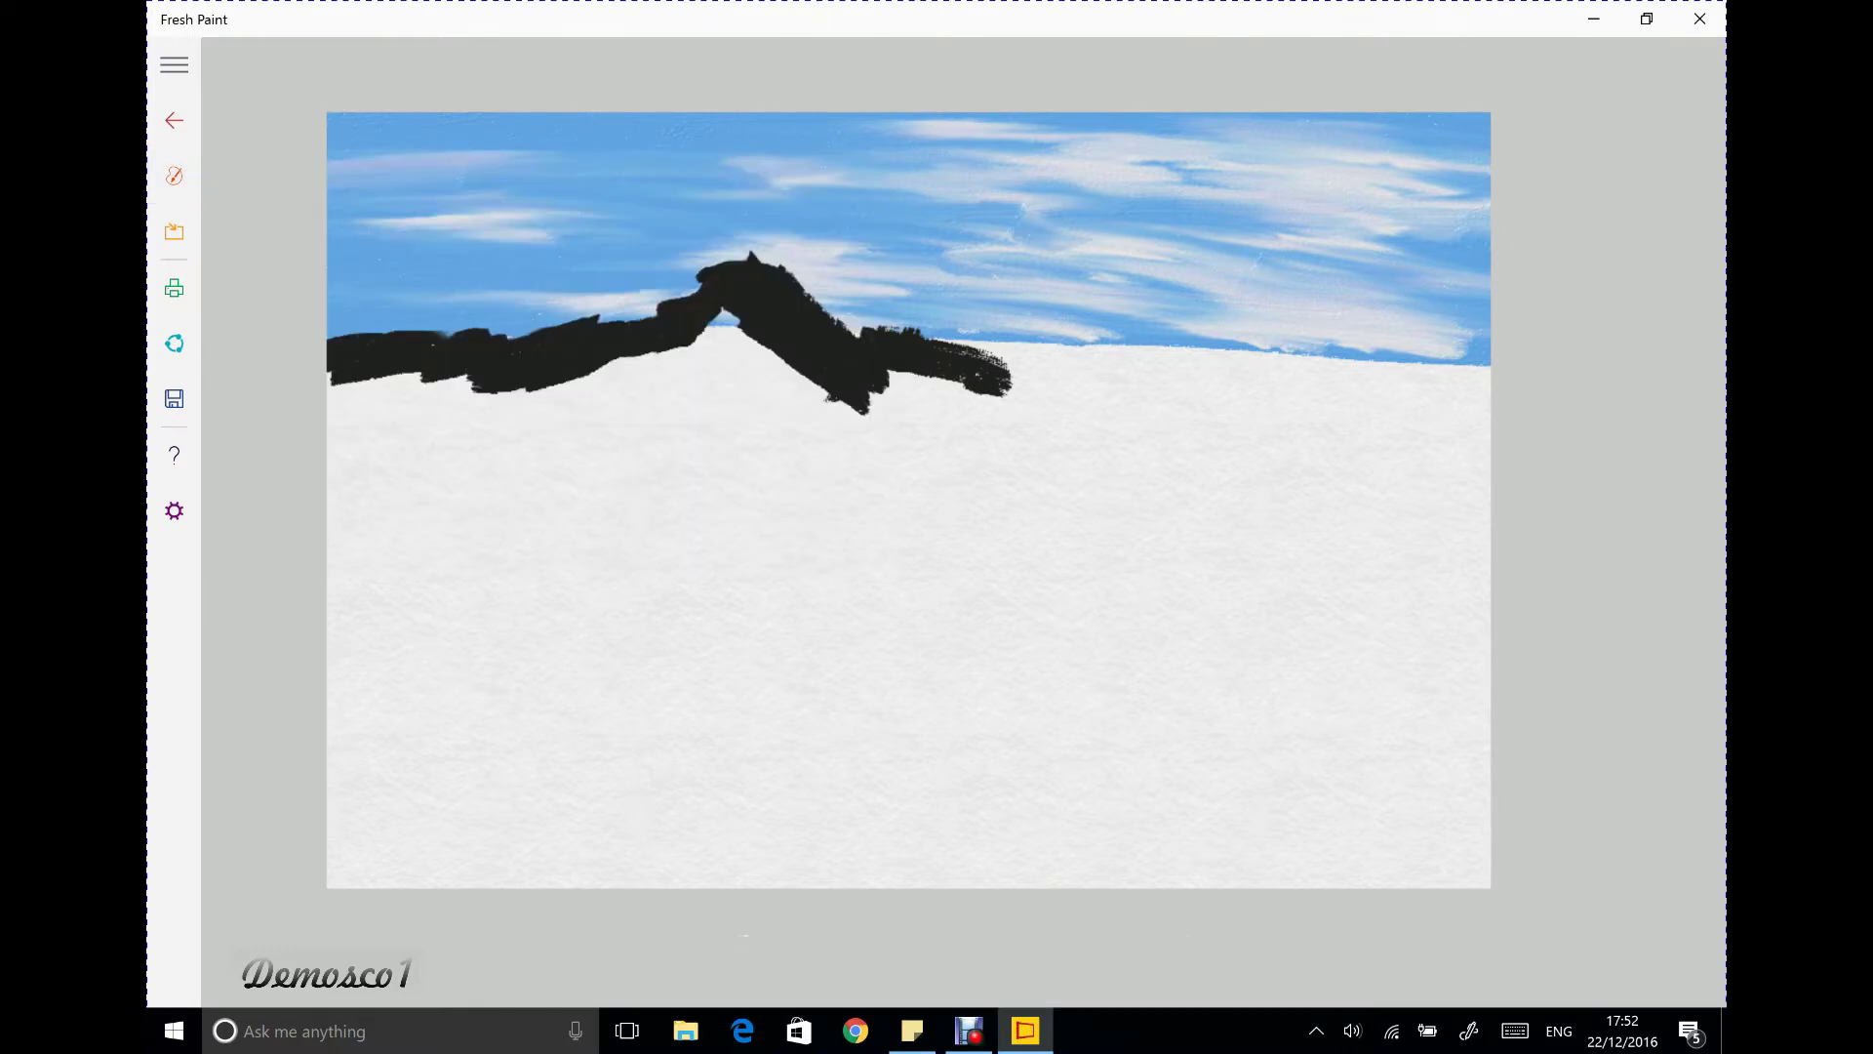
pyautogui.moveTo(925, 340)
pyautogui.mouseDown()
pyautogui.moveTo(1049, 361)
pyautogui.moveTo(976, 340)
pyautogui.moveTo(927, 390)
pyautogui.moveTo(1051, 386)
pyautogui.moveTo(908, 408)
pyautogui.mouseUp()
pyautogui.moveTo(697, 339)
pyautogui.mouseDown()
pyautogui.moveTo(771, 372)
pyautogui.moveTo(718, 317)
pyautogui.mouseUp()
pyautogui.moveTo(825, 400)
pyautogui.mouseDown()
pyautogui.moveTo(683, 361)
pyautogui.moveTo(332, 389)
pyautogui.moveTo(419, 386)
pyautogui.mouseUp()
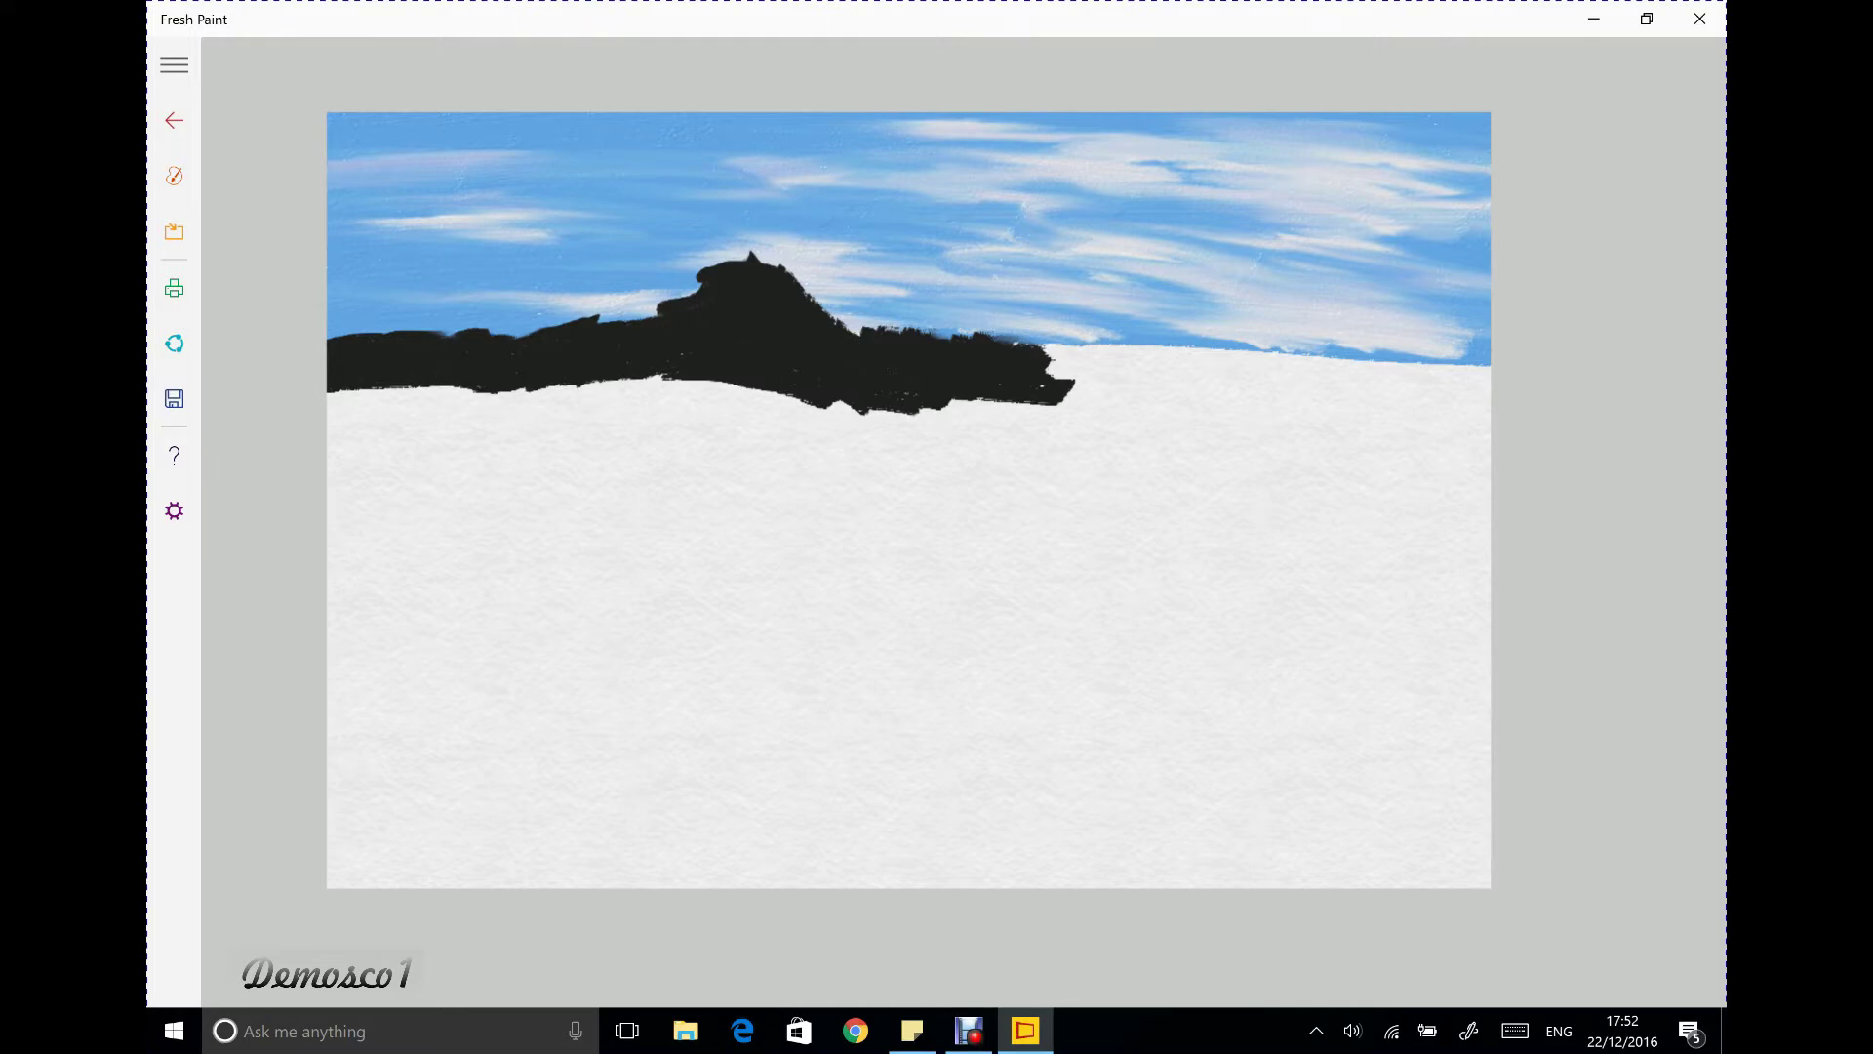
pyautogui.moveTo(892, 415)
pyautogui.mouseDown()
pyautogui.moveTo(734, 392)
pyautogui.moveTo(814, 402)
pyautogui.mouseUp()
pyautogui.moveTo(1046, 357)
pyautogui.mouseDown()
pyautogui.moveTo(1086, 361)
pyautogui.moveTo(1014, 347)
pyautogui.mouseUp()
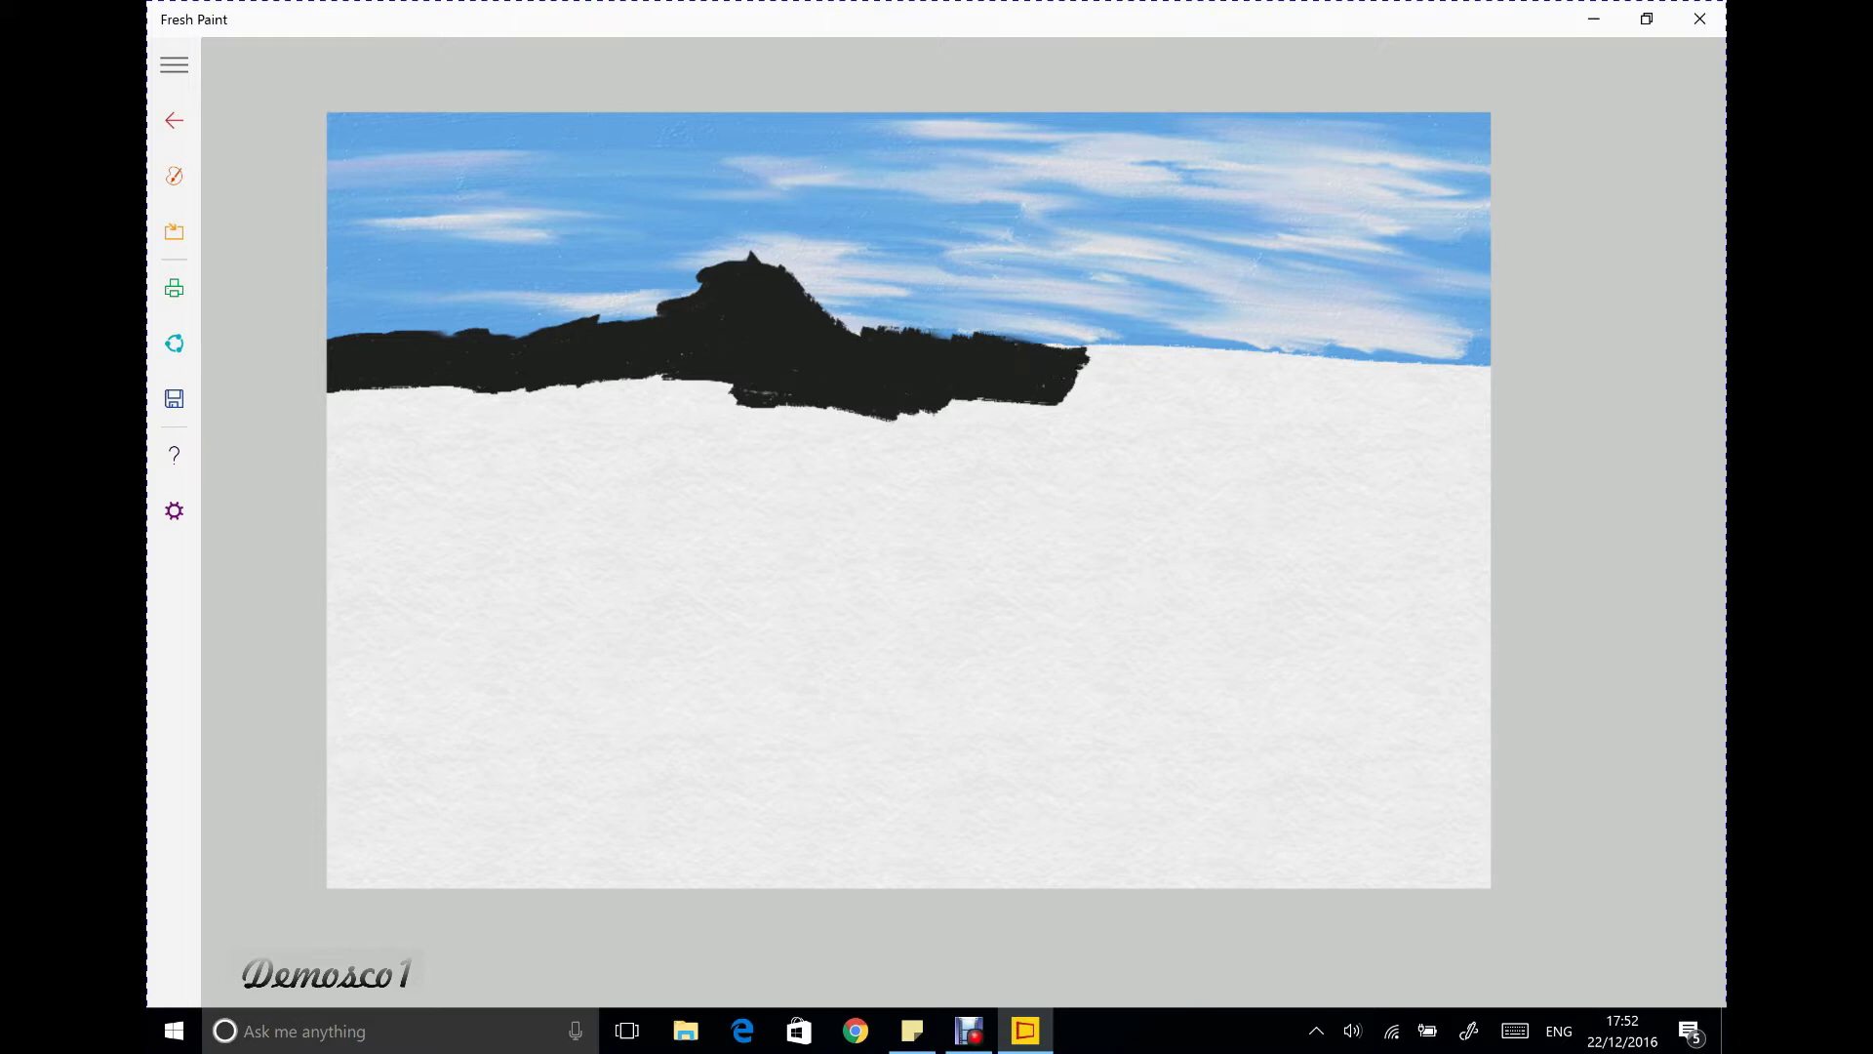
pyautogui.moveTo(731, 390)
pyautogui.mouseDown()
pyautogui.moveTo(332, 395)
pyautogui.moveTo(961, 402)
pyautogui.mouseUp()
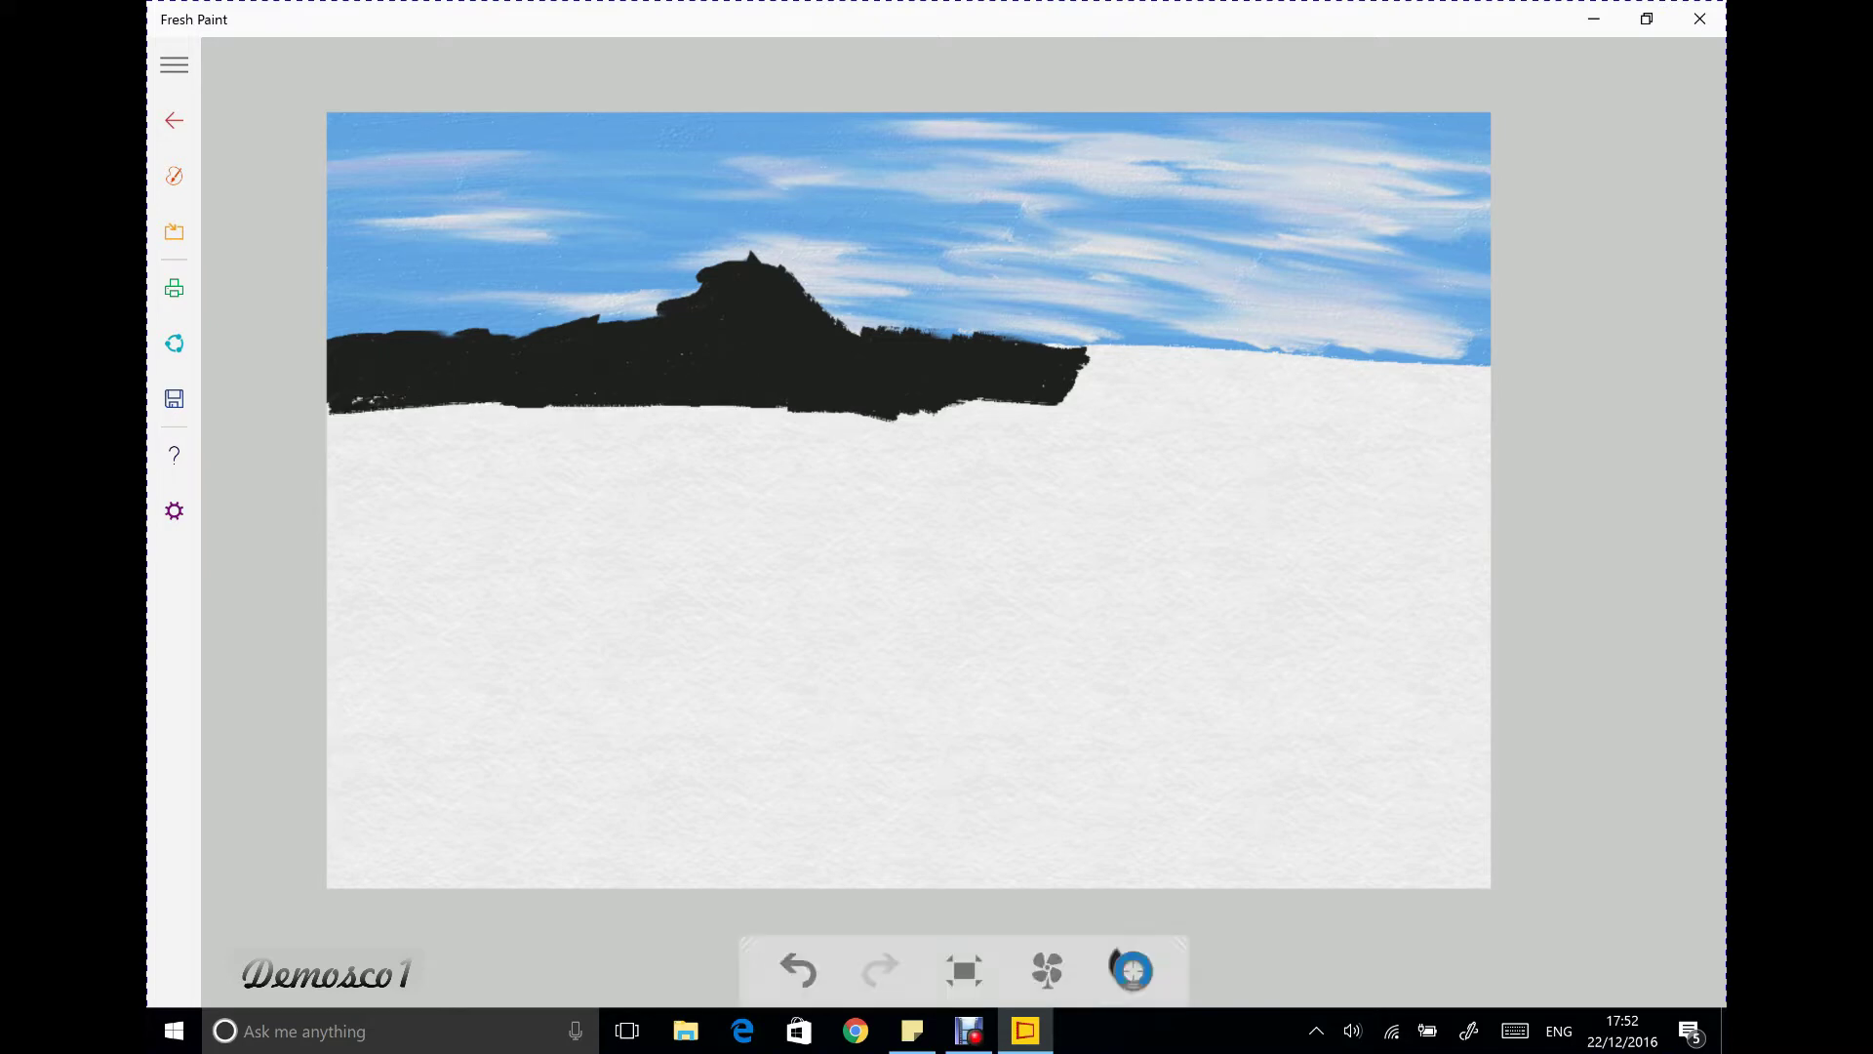
# Mix reddish brown and dark brown on the palette over the leftover black to make a deep brown
pyautogui.click(174, 232)
pyautogui.click(710, 531)
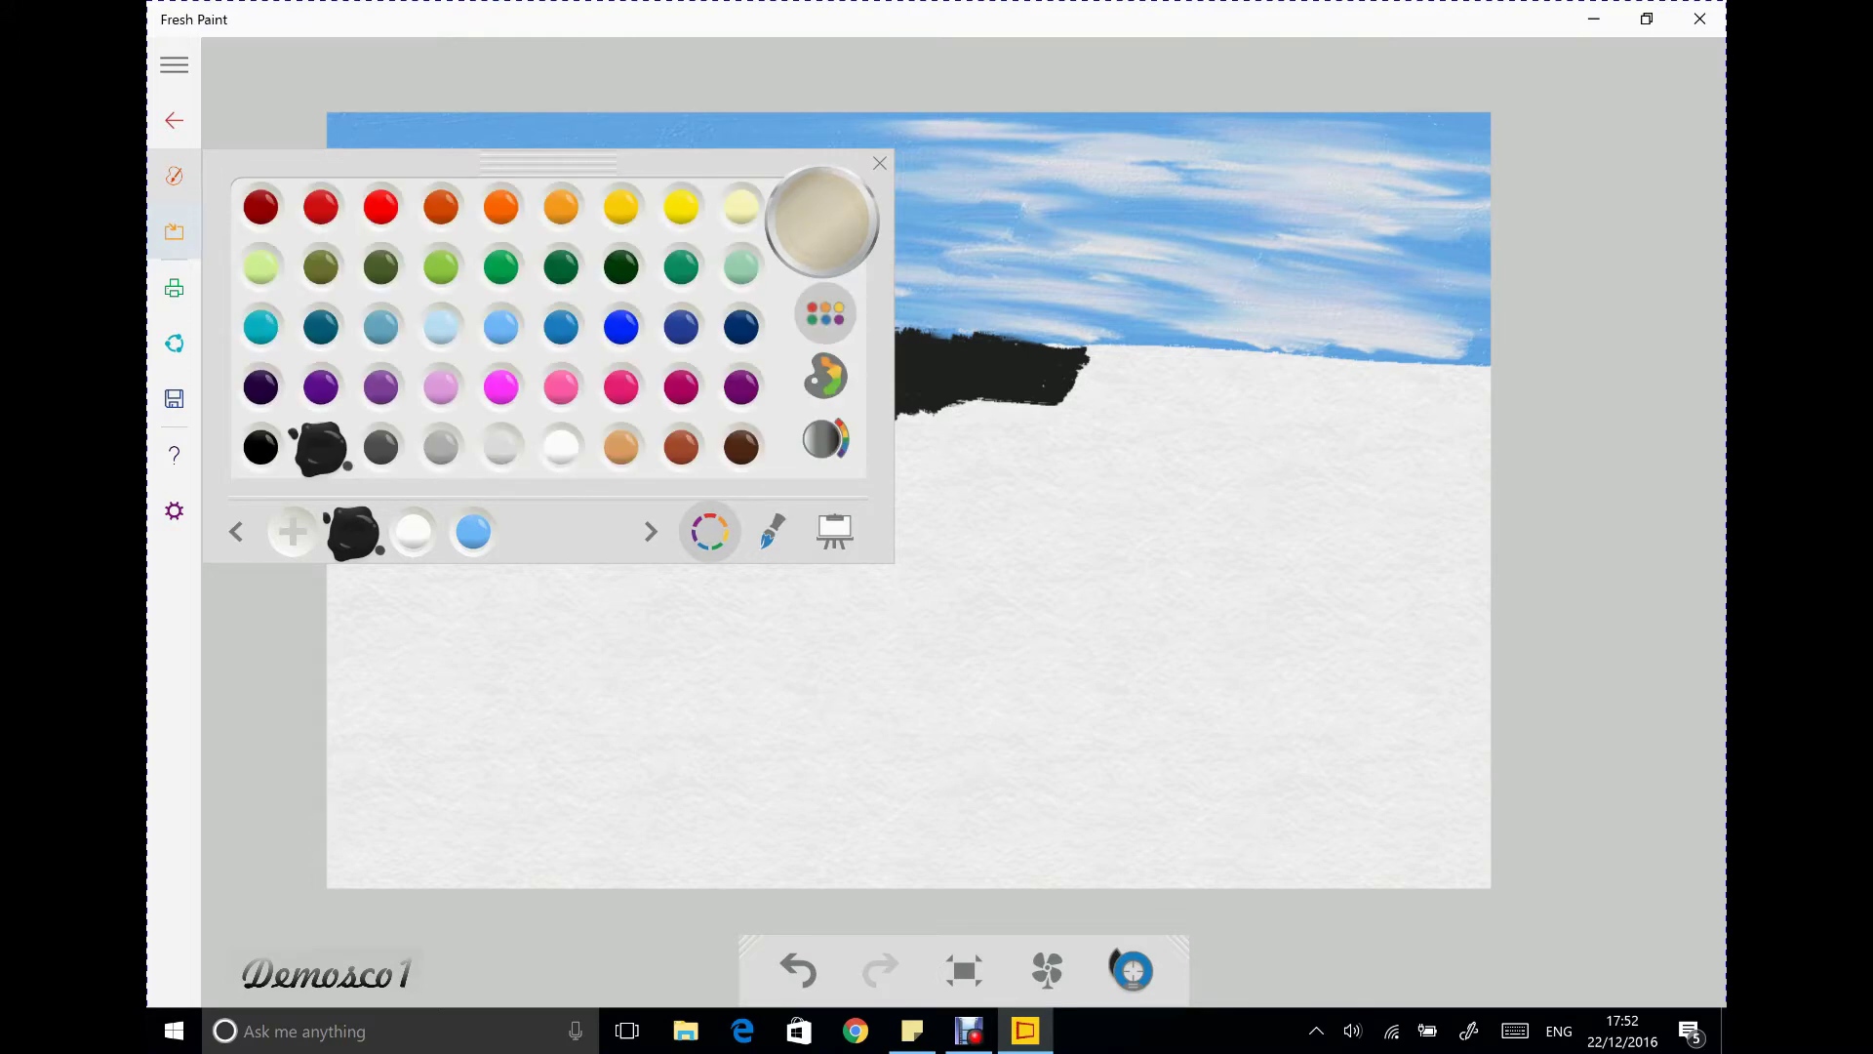
pyautogui.click(825, 376)
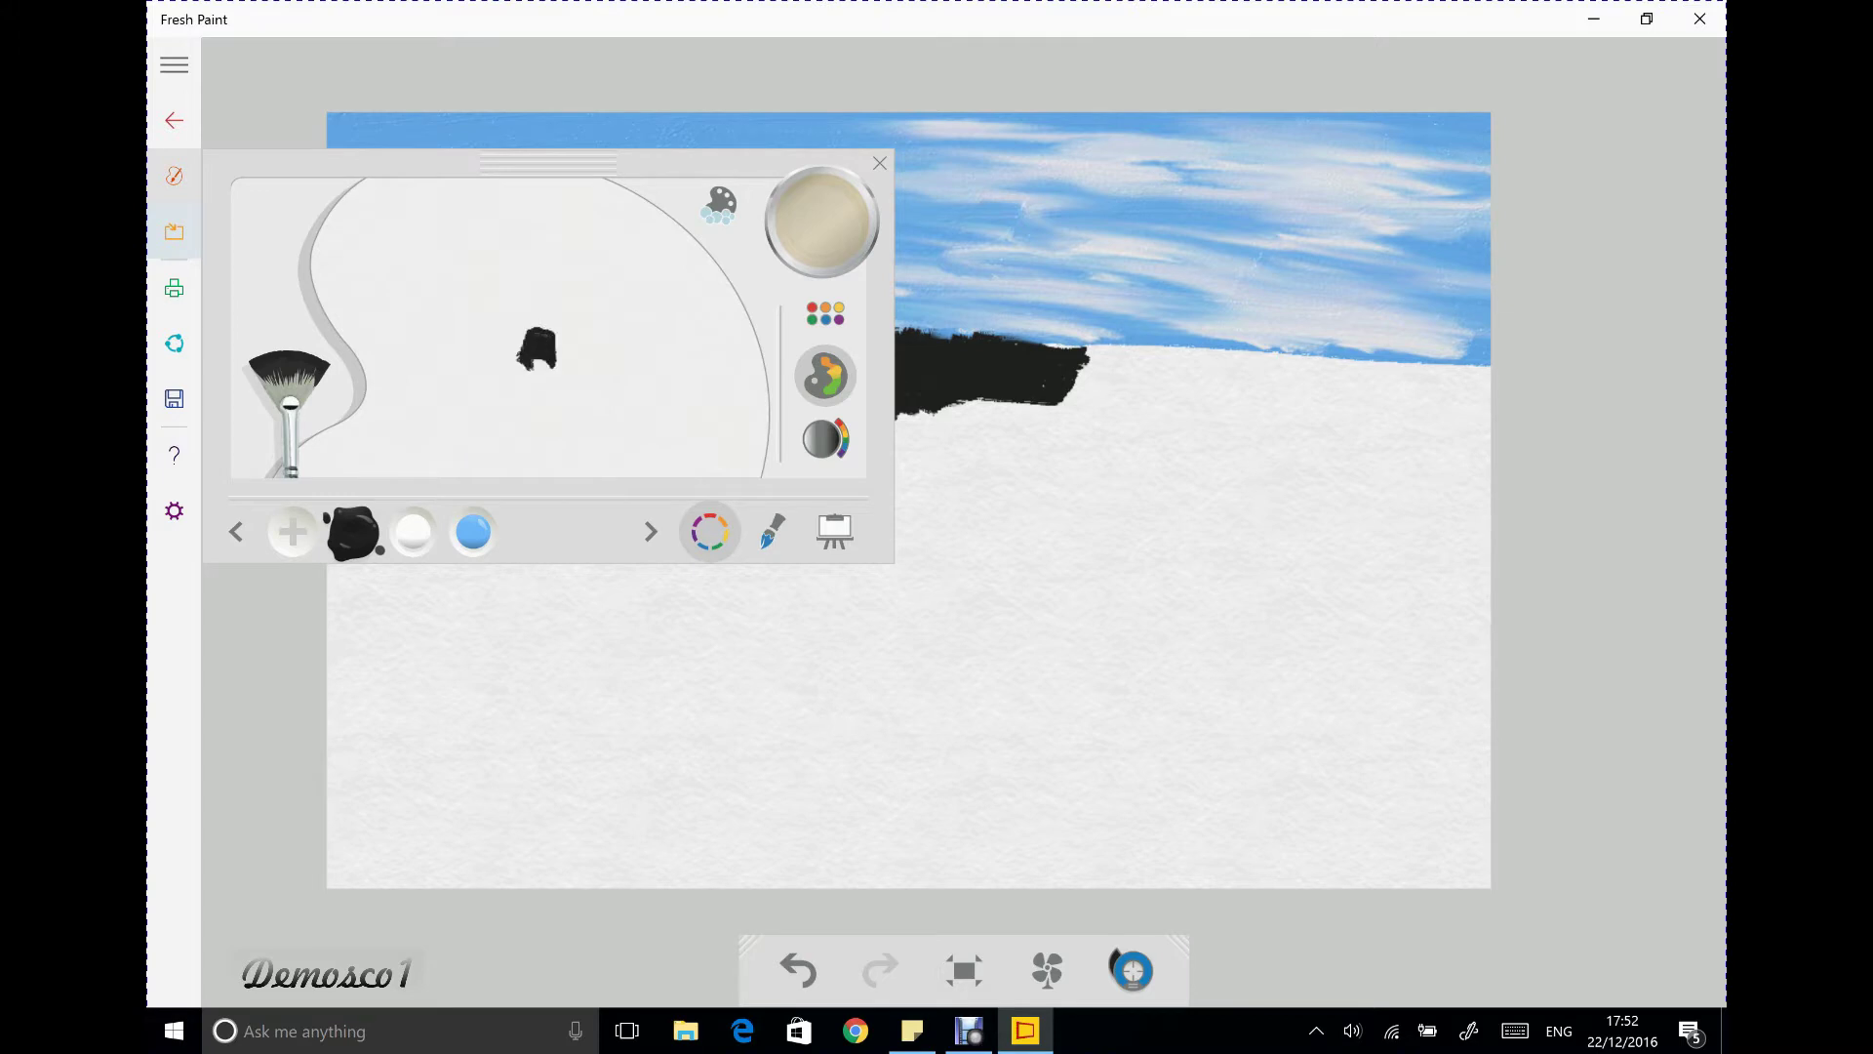
pyautogui.click(825, 312)
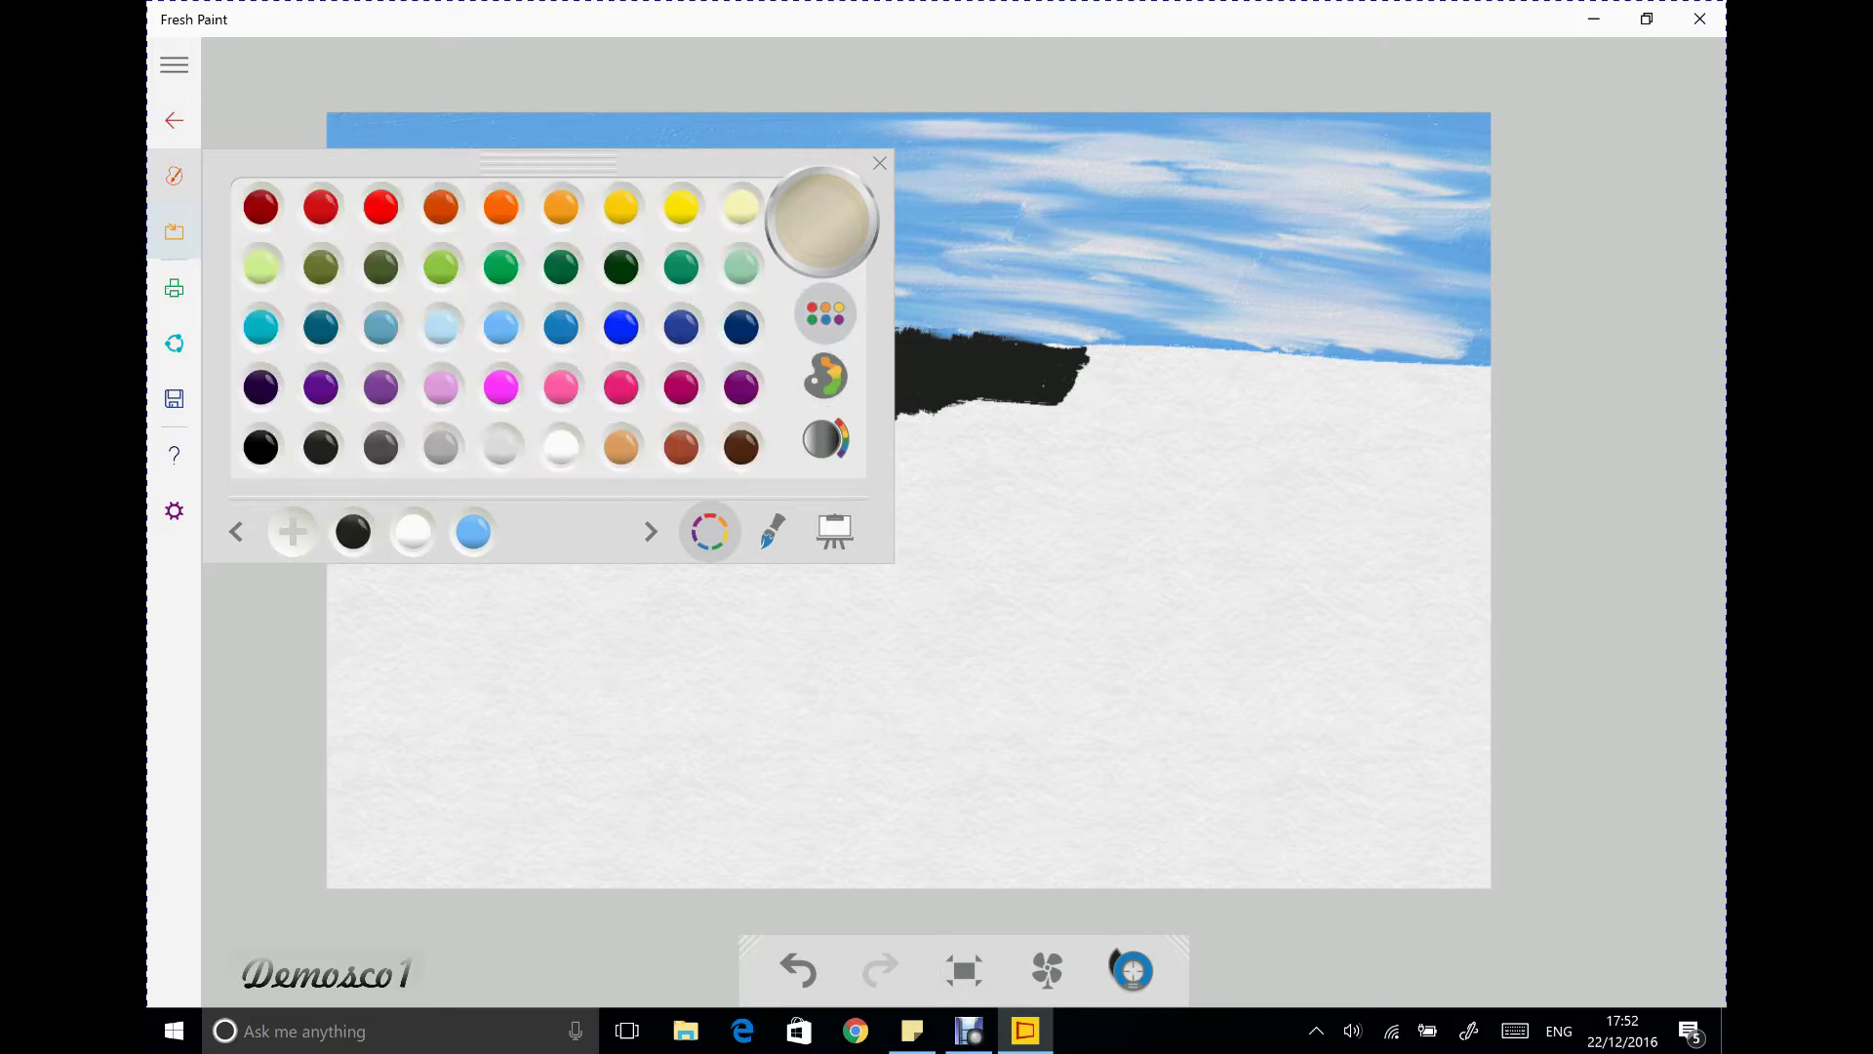
pyautogui.moveTo(681, 446)
pyautogui.mouseDown()
pyautogui.moveTo(826, 376)
pyautogui.moveTo(541, 347)
pyautogui.mouseUp()
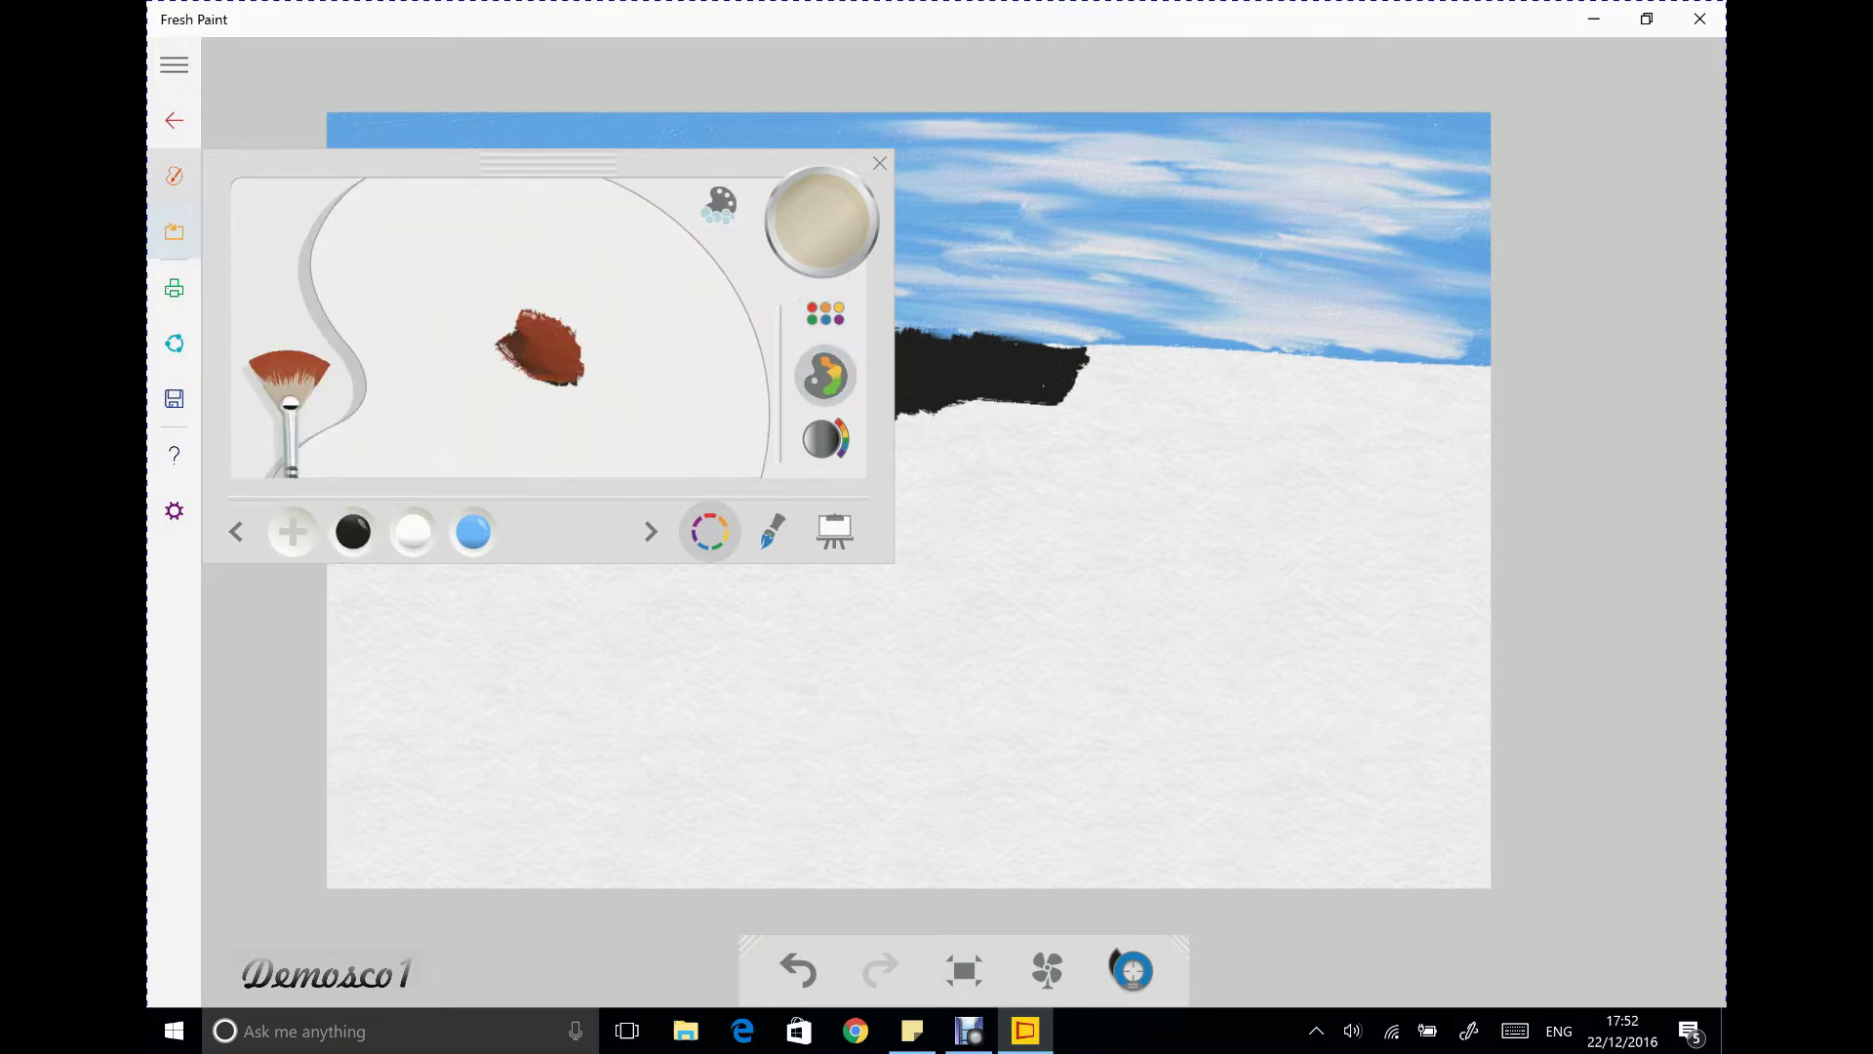
pyautogui.click(825, 312)
pyautogui.moveTo(742, 446); pyautogui.dragTo(551, 351)
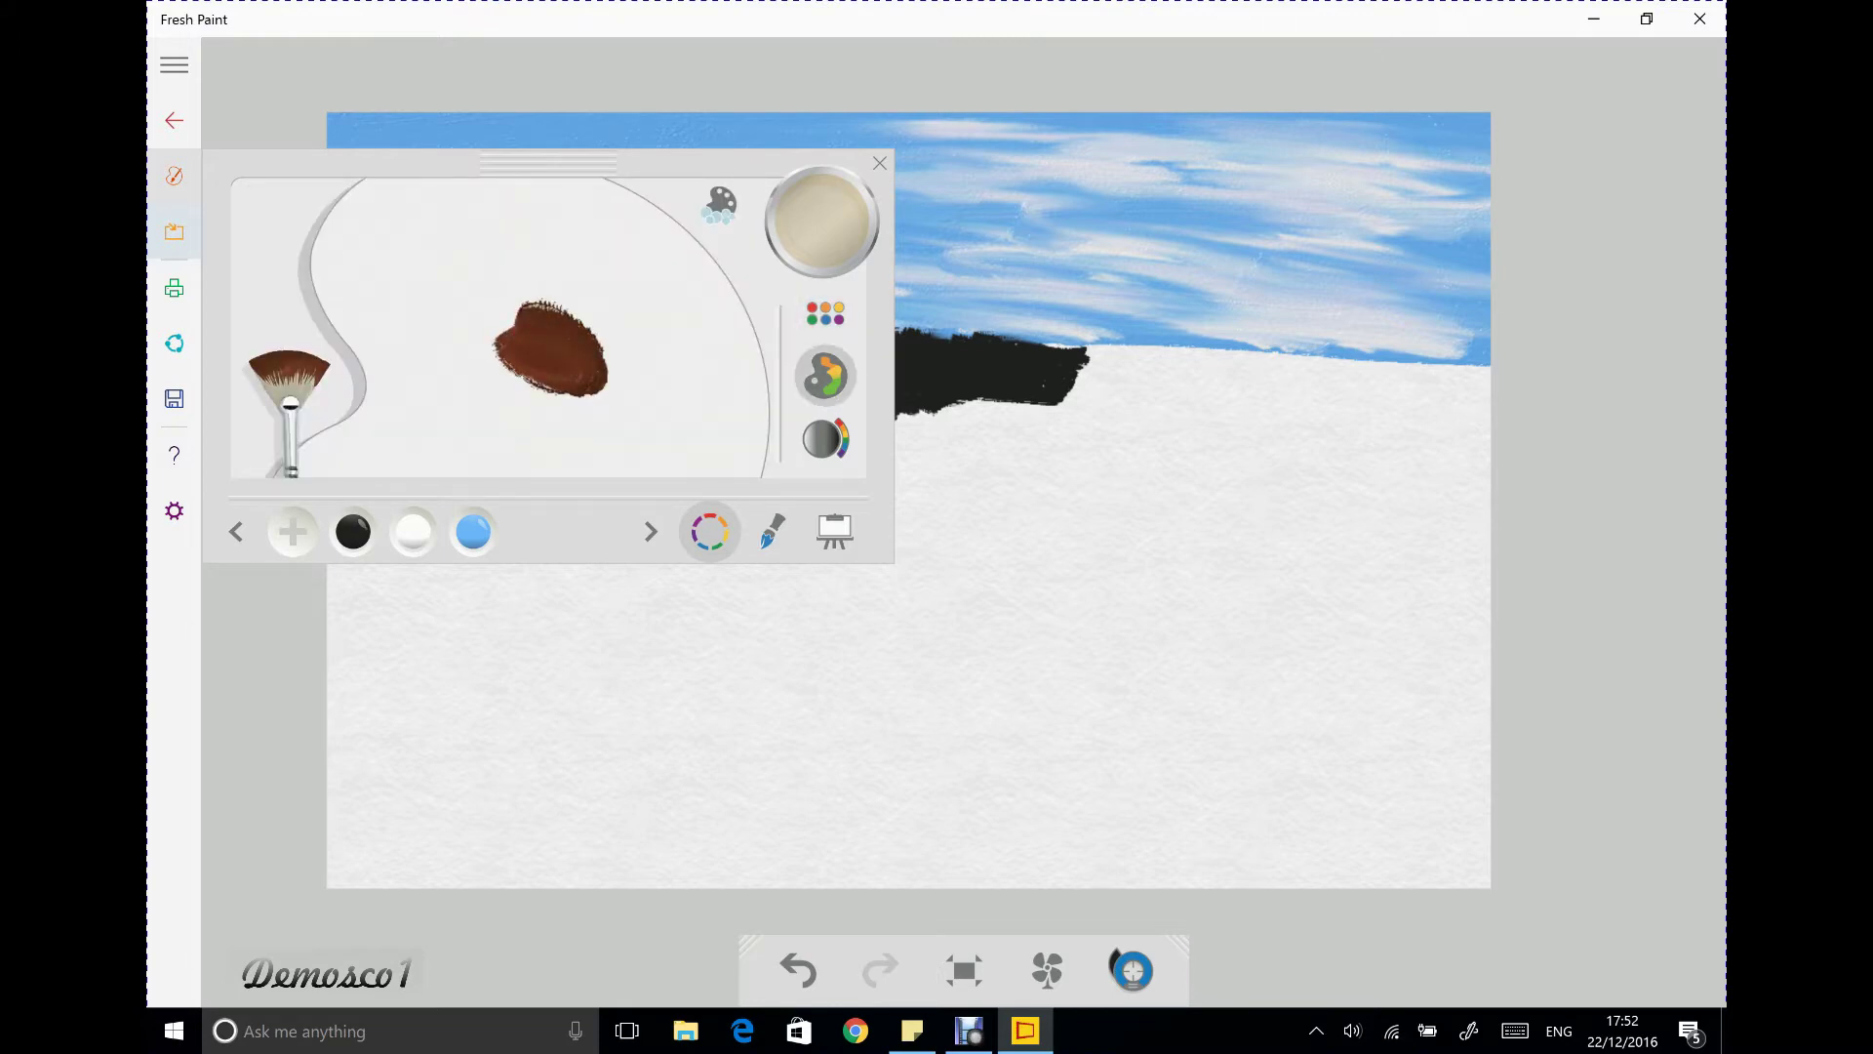
pyautogui.click(879, 163)
# Paint a deep brown land band directly below the black ridge, with a bulge beneath the peak
pyautogui.moveTo(603, 408)
pyautogui.mouseDown()
pyautogui.moveTo(844, 402)
pyautogui.moveTo(331, 414)
pyautogui.moveTo(1044, 417)
pyautogui.moveTo(1069, 400)
pyautogui.moveTo(887, 428)
pyautogui.mouseUp()
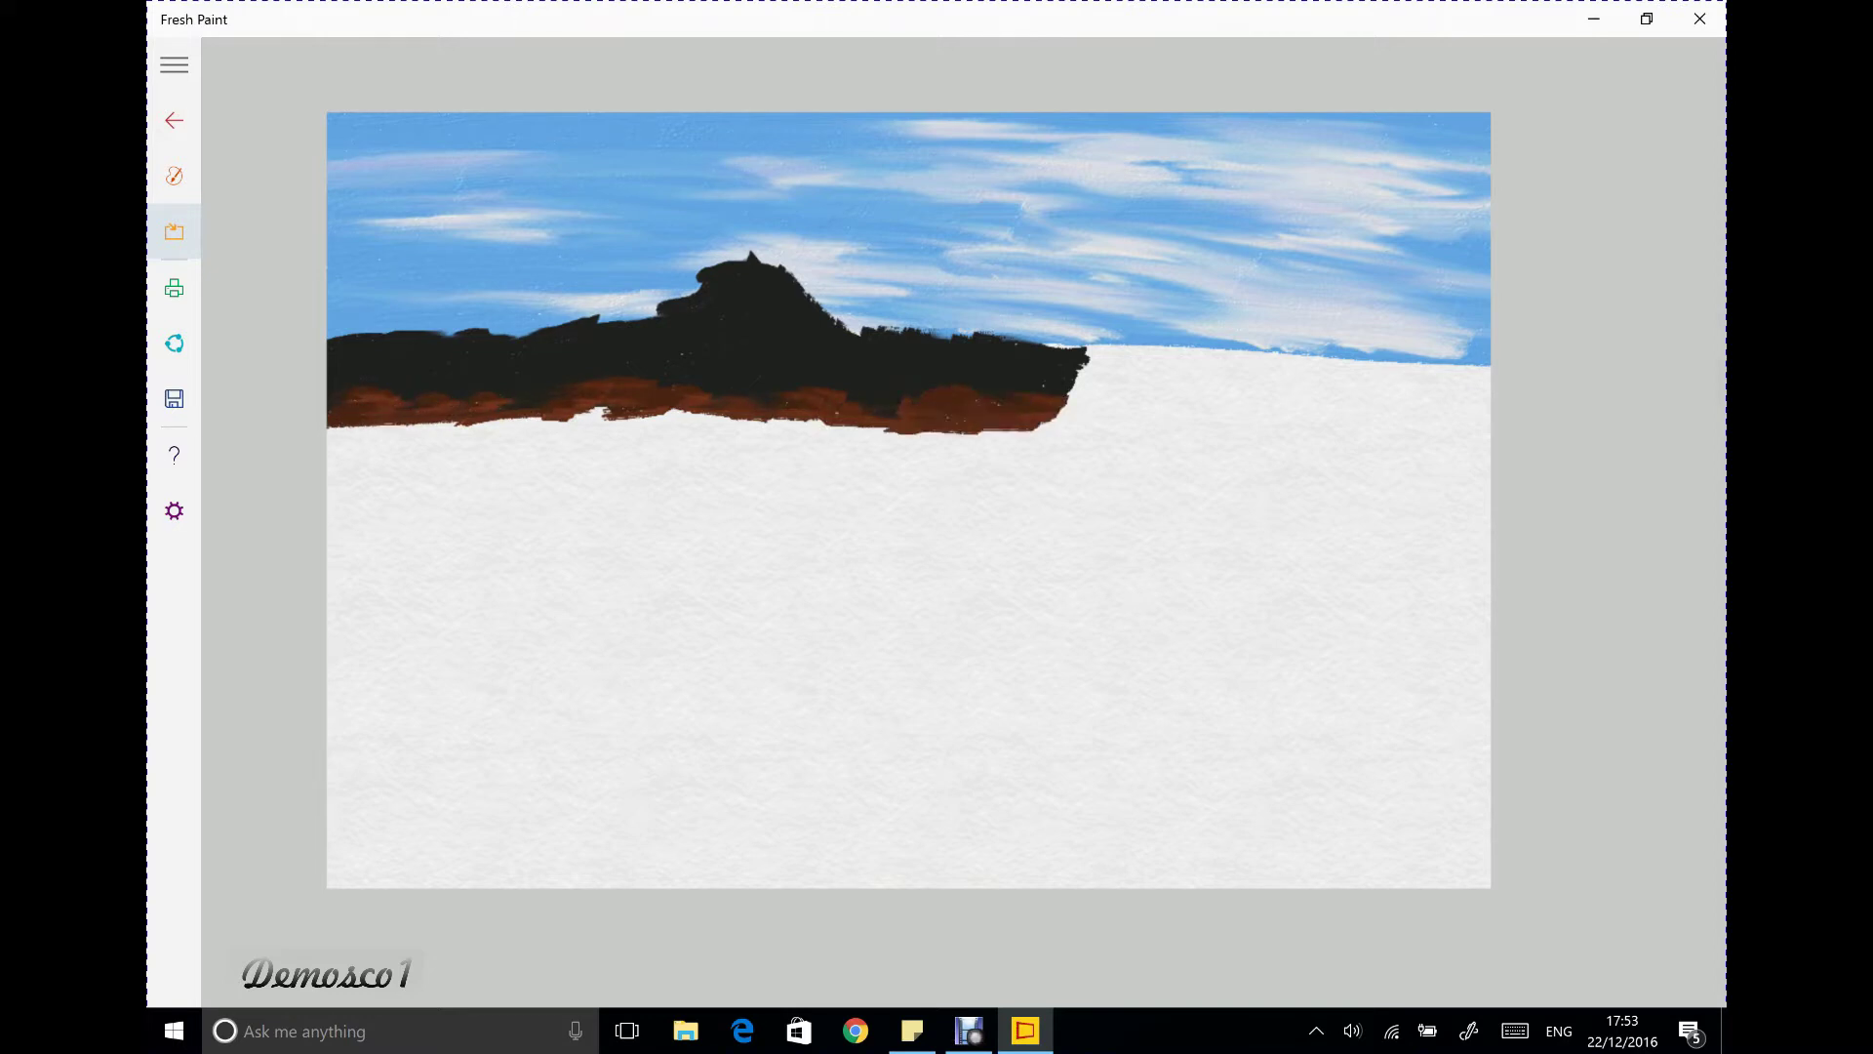
pyautogui.moveTo(641, 421)
pyautogui.mouseDown()
pyautogui.moveTo(390, 426)
pyautogui.moveTo(678, 418)
pyautogui.moveTo(449, 441)
pyautogui.mouseUp()
pyautogui.moveTo(332, 447)
pyautogui.mouseDown()
pyautogui.moveTo(512, 439)
pyautogui.moveTo(342, 452)
pyautogui.mouseUp()
pyautogui.moveTo(673, 408)
pyautogui.mouseDown()
pyautogui.moveTo(1025, 448)
pyautogui.moveTo(859, 436)
pyautogui.moveTo(1025, 445)
pyautogui.moveTo(966, 449)
pyautogui.moveTo(1049, 431)
pyautogui.moveTo(1104, 390)
pyautogui.moveTo(1083, 447)
pyautogui.moveTo(1110, 408)
pyautogui.moveTo(1020, 462)
pyautogui.moveTo(1029, 395)
pyautogui.mouseUp()
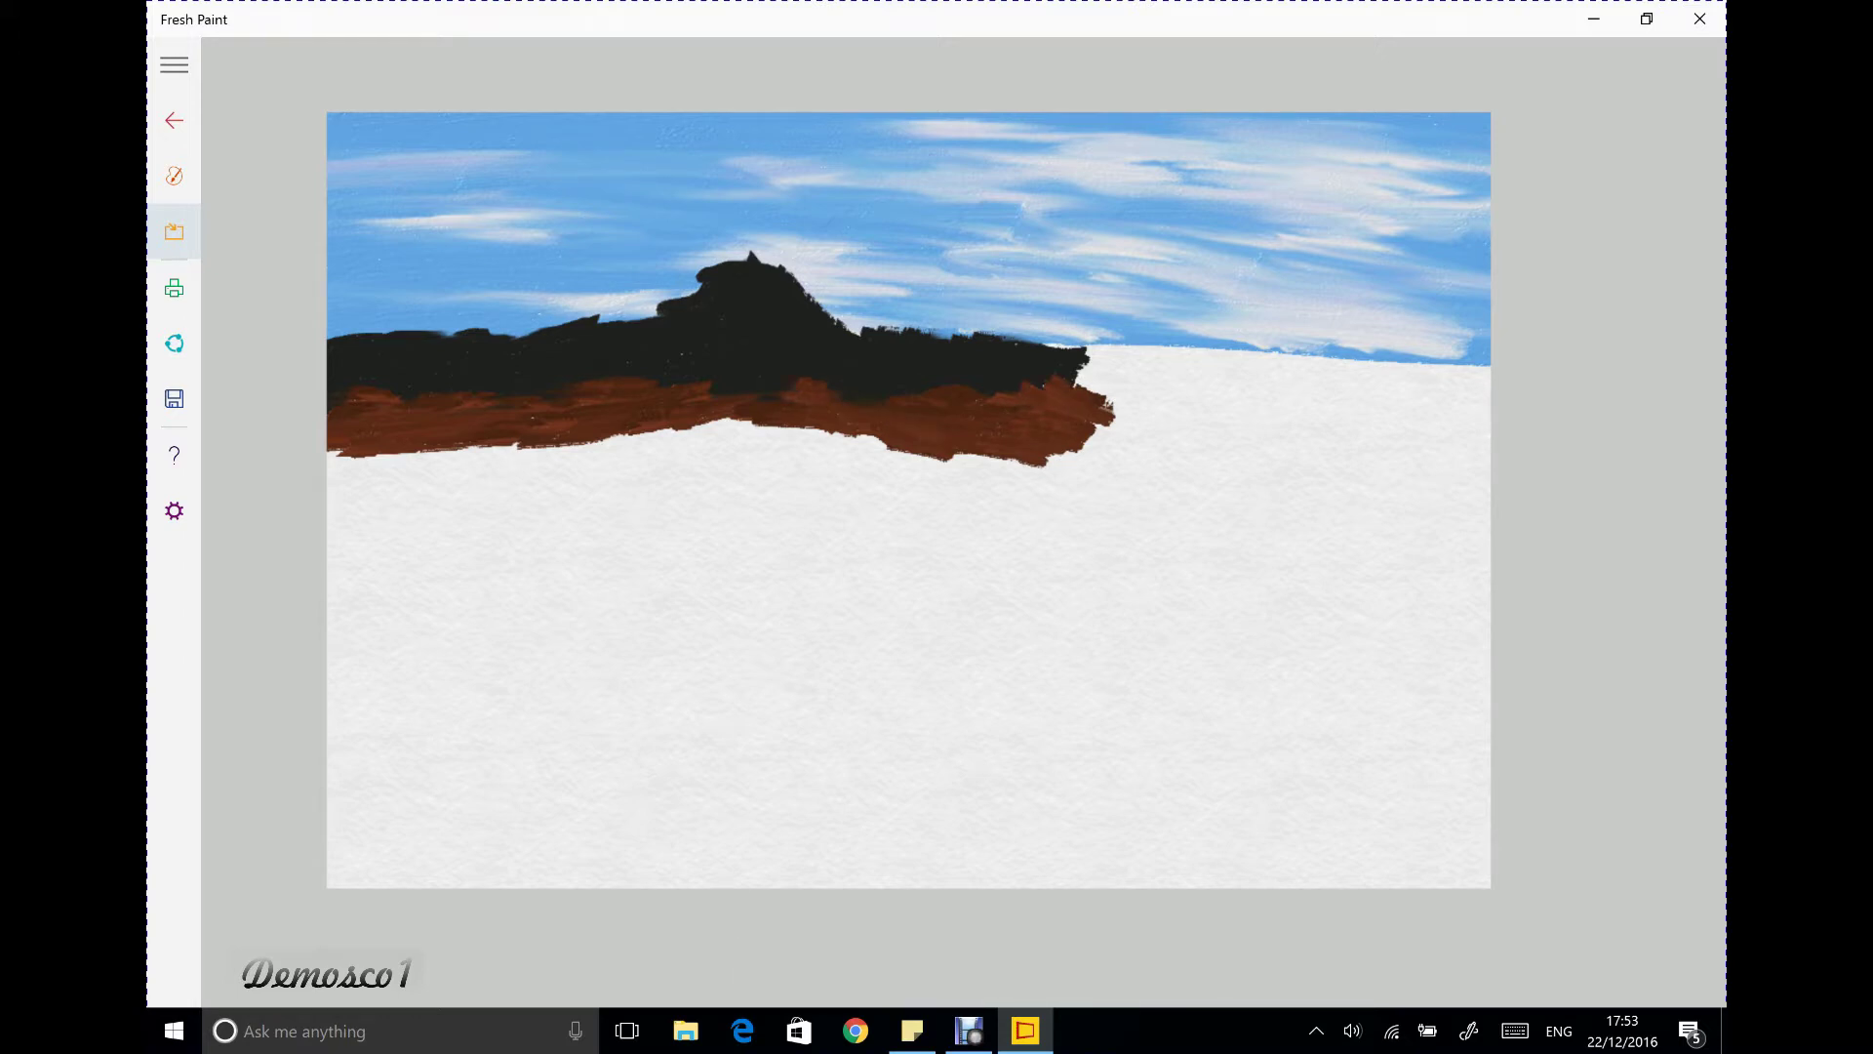
pyautogui.moveTo(708, 426); pyautogui.dragTo(818, 427)
pyautogui.moveTo(332, 468)
pyautogui.mouseDown()
pyautogui.moveTo(695, 430)
pyautogui.moveTo(907, 451)
pyautogui.mouseUp()
pyautogui.moveTo(792, 441)
pyautogui.mouseDown()
pyautogui.moveTo(712, 444)
pyautogui.moveTo(867, 444)
pyautogui.moveTo(634, 444)
pyautogui.moveTo(839, 473)
pyautogui.moveTo(869, 450)
pyautogui.moveTo(708, 483)
pyautogui.mouseUp()
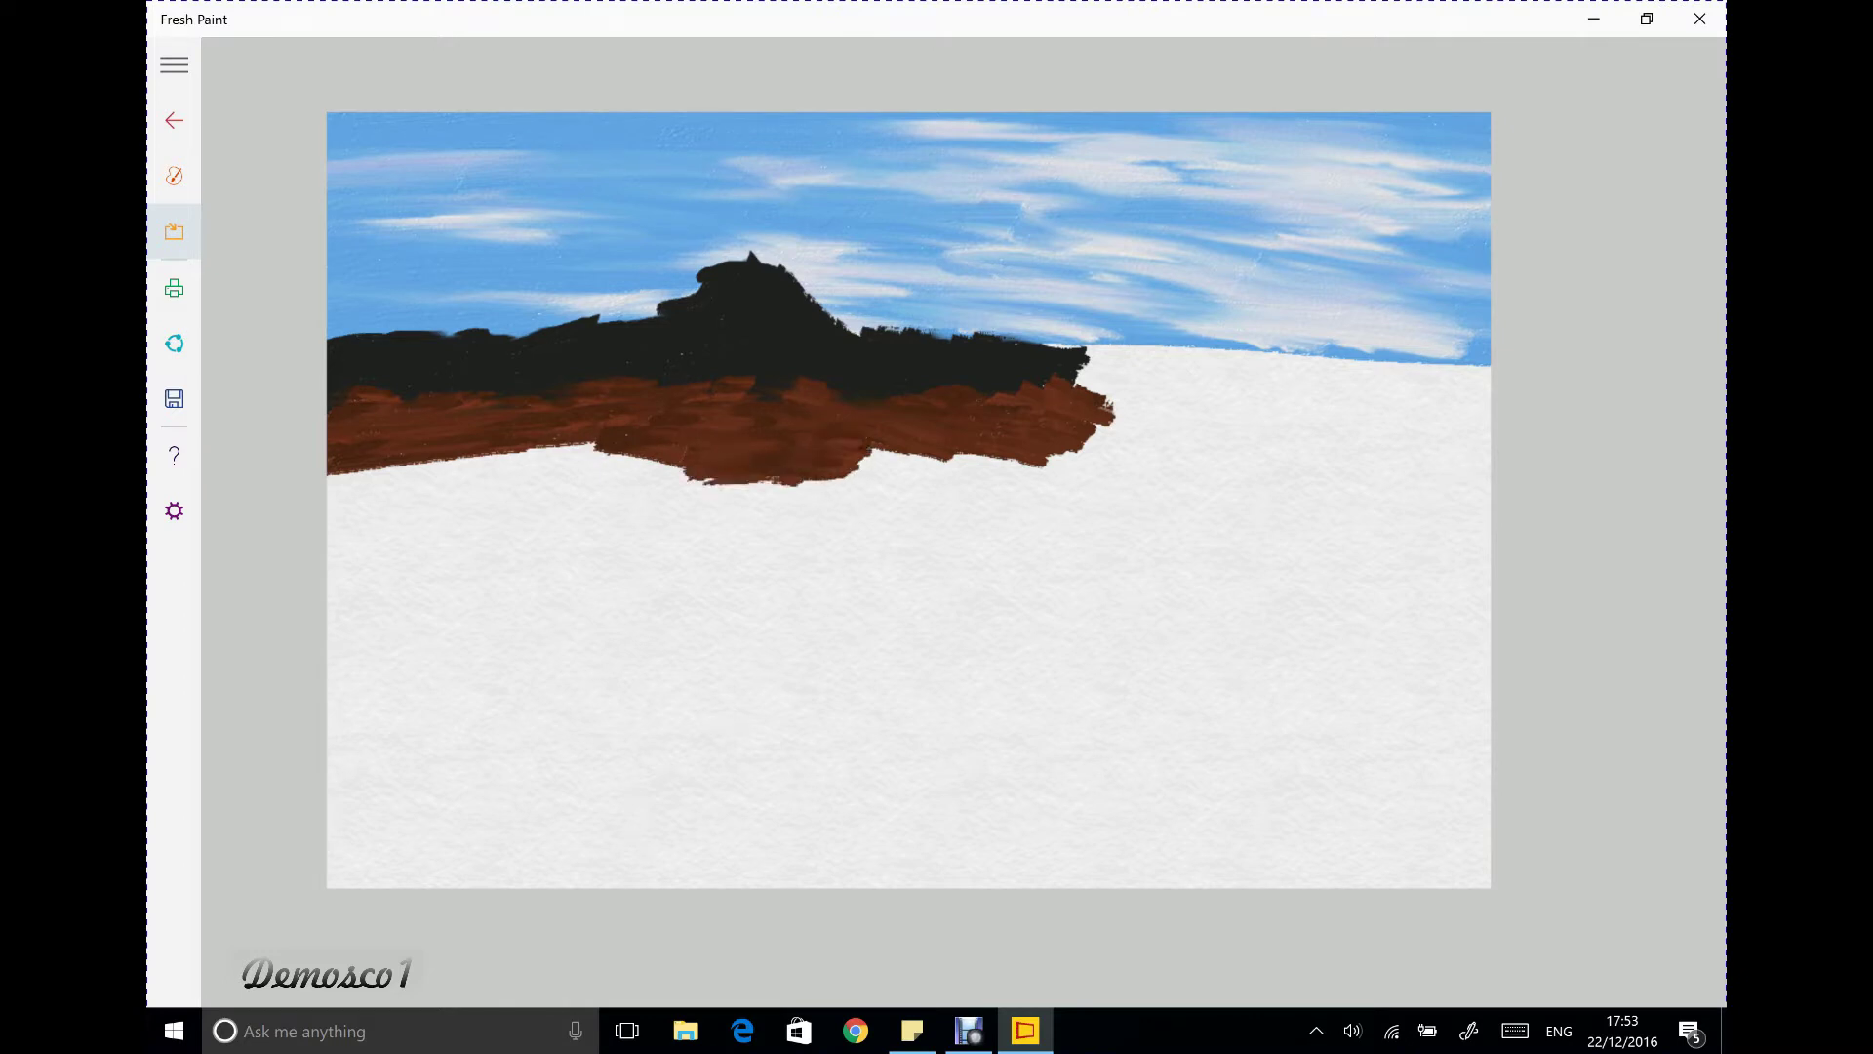
pyautogui.moveTo(849, 451)
pyautogui.mouseDown()
pyautogui.moveTo(896, 474)
pyautogui.moveTo(643, 468)
pyautogui.mouseUp()
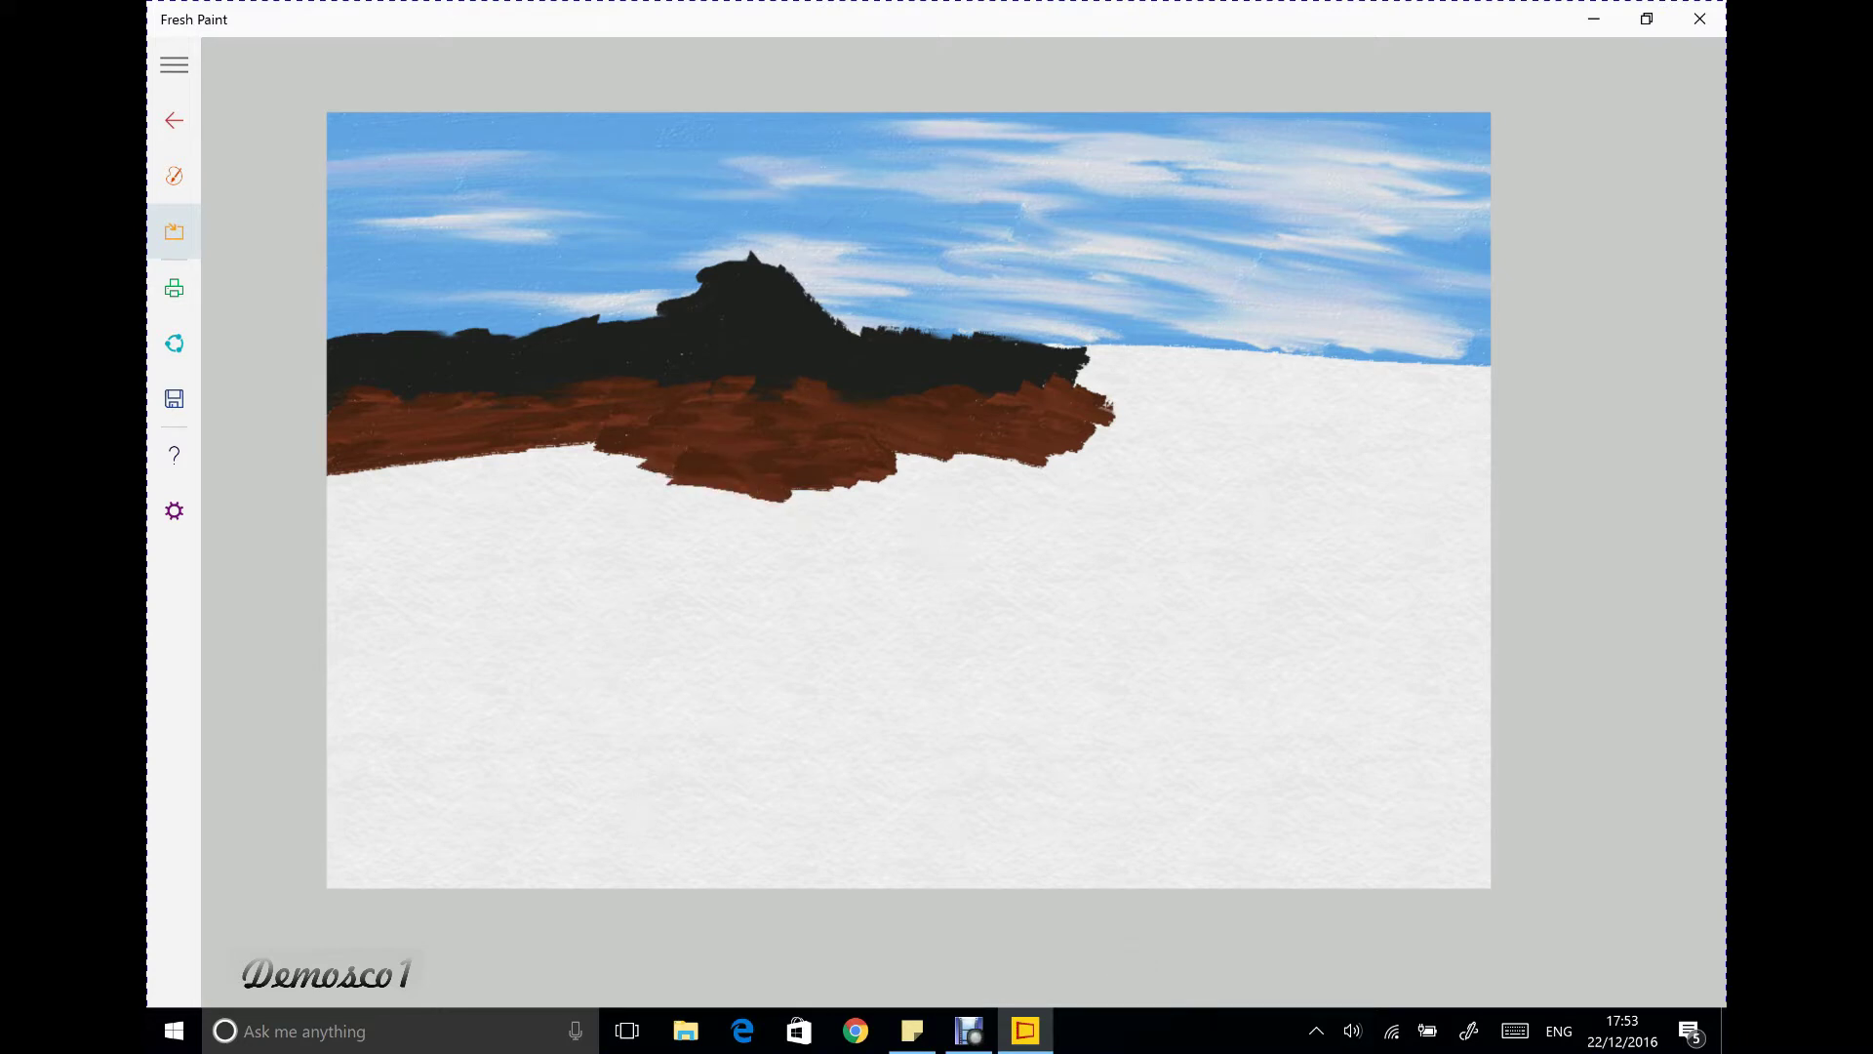
# Mix tan into the deep brown on the palette to make a lighter brown
pyautogui.click(174, 176)
pyautogui.click(826, 314)
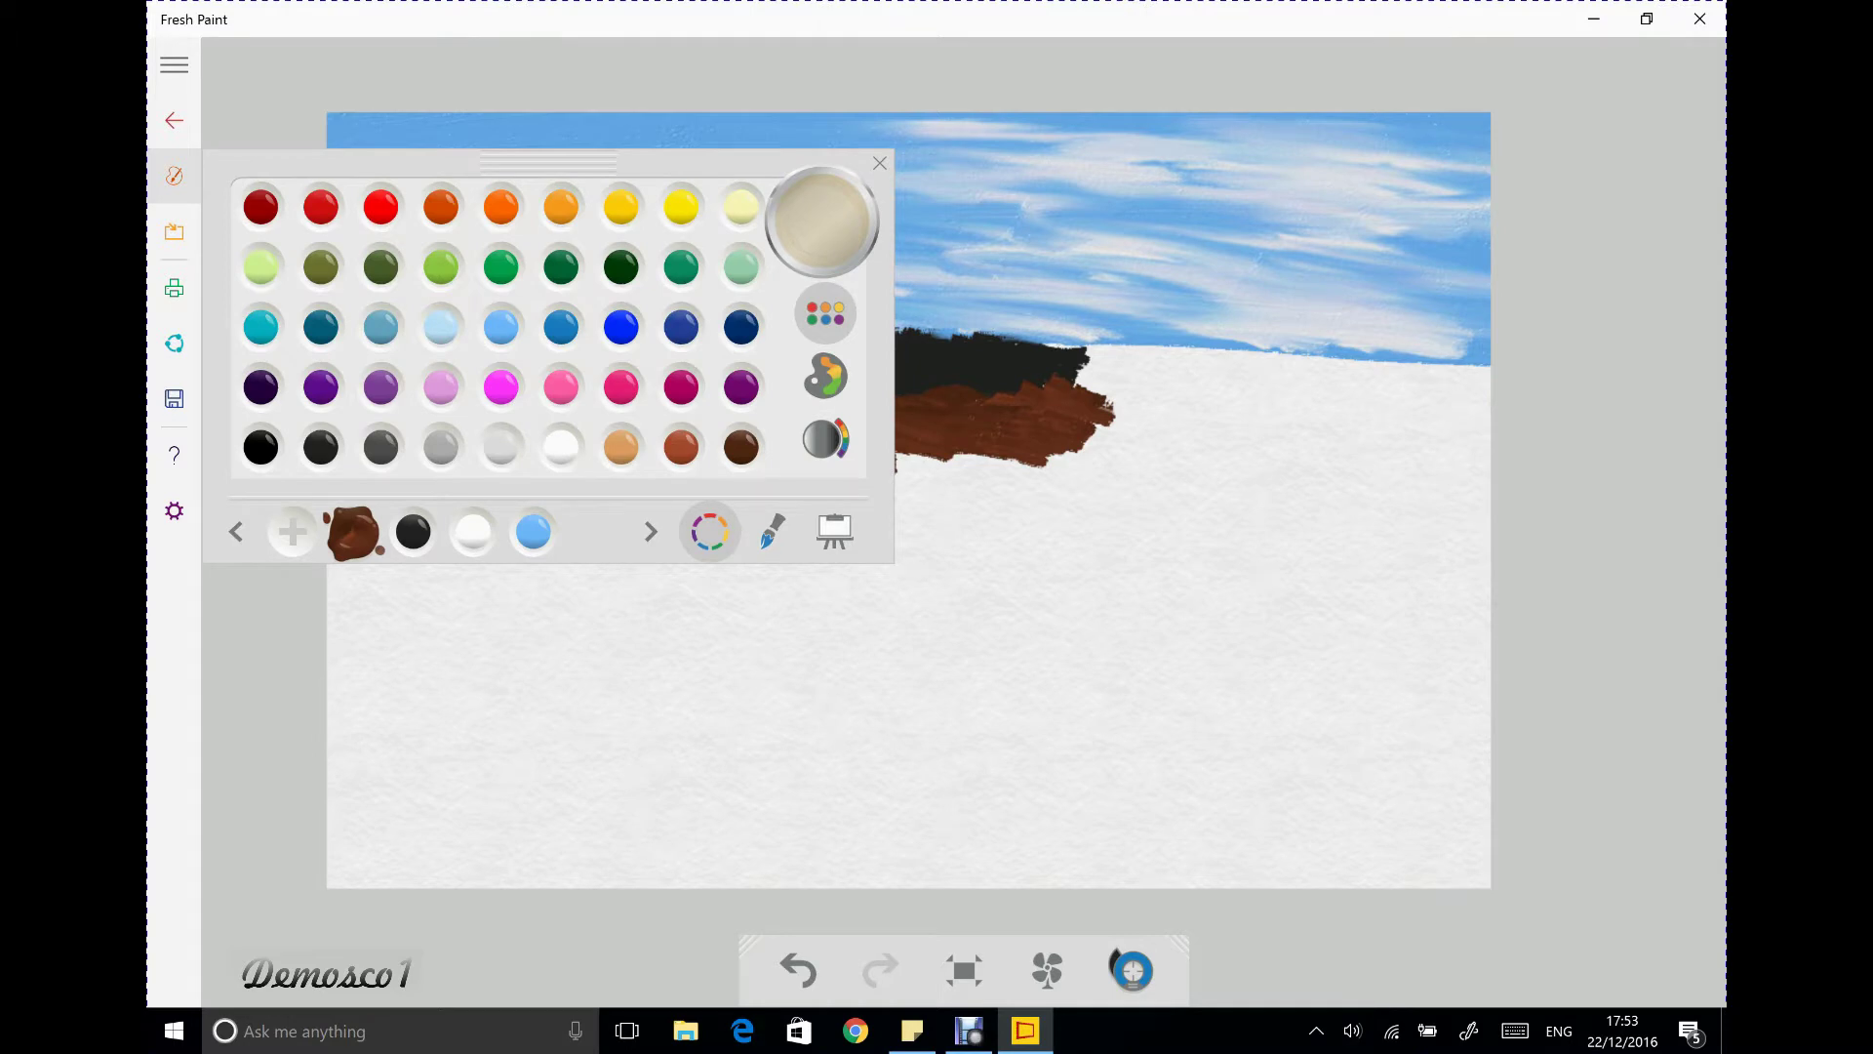
pyautogui.moveTo(353, 532); pyautogui.dragTo(825, 375)
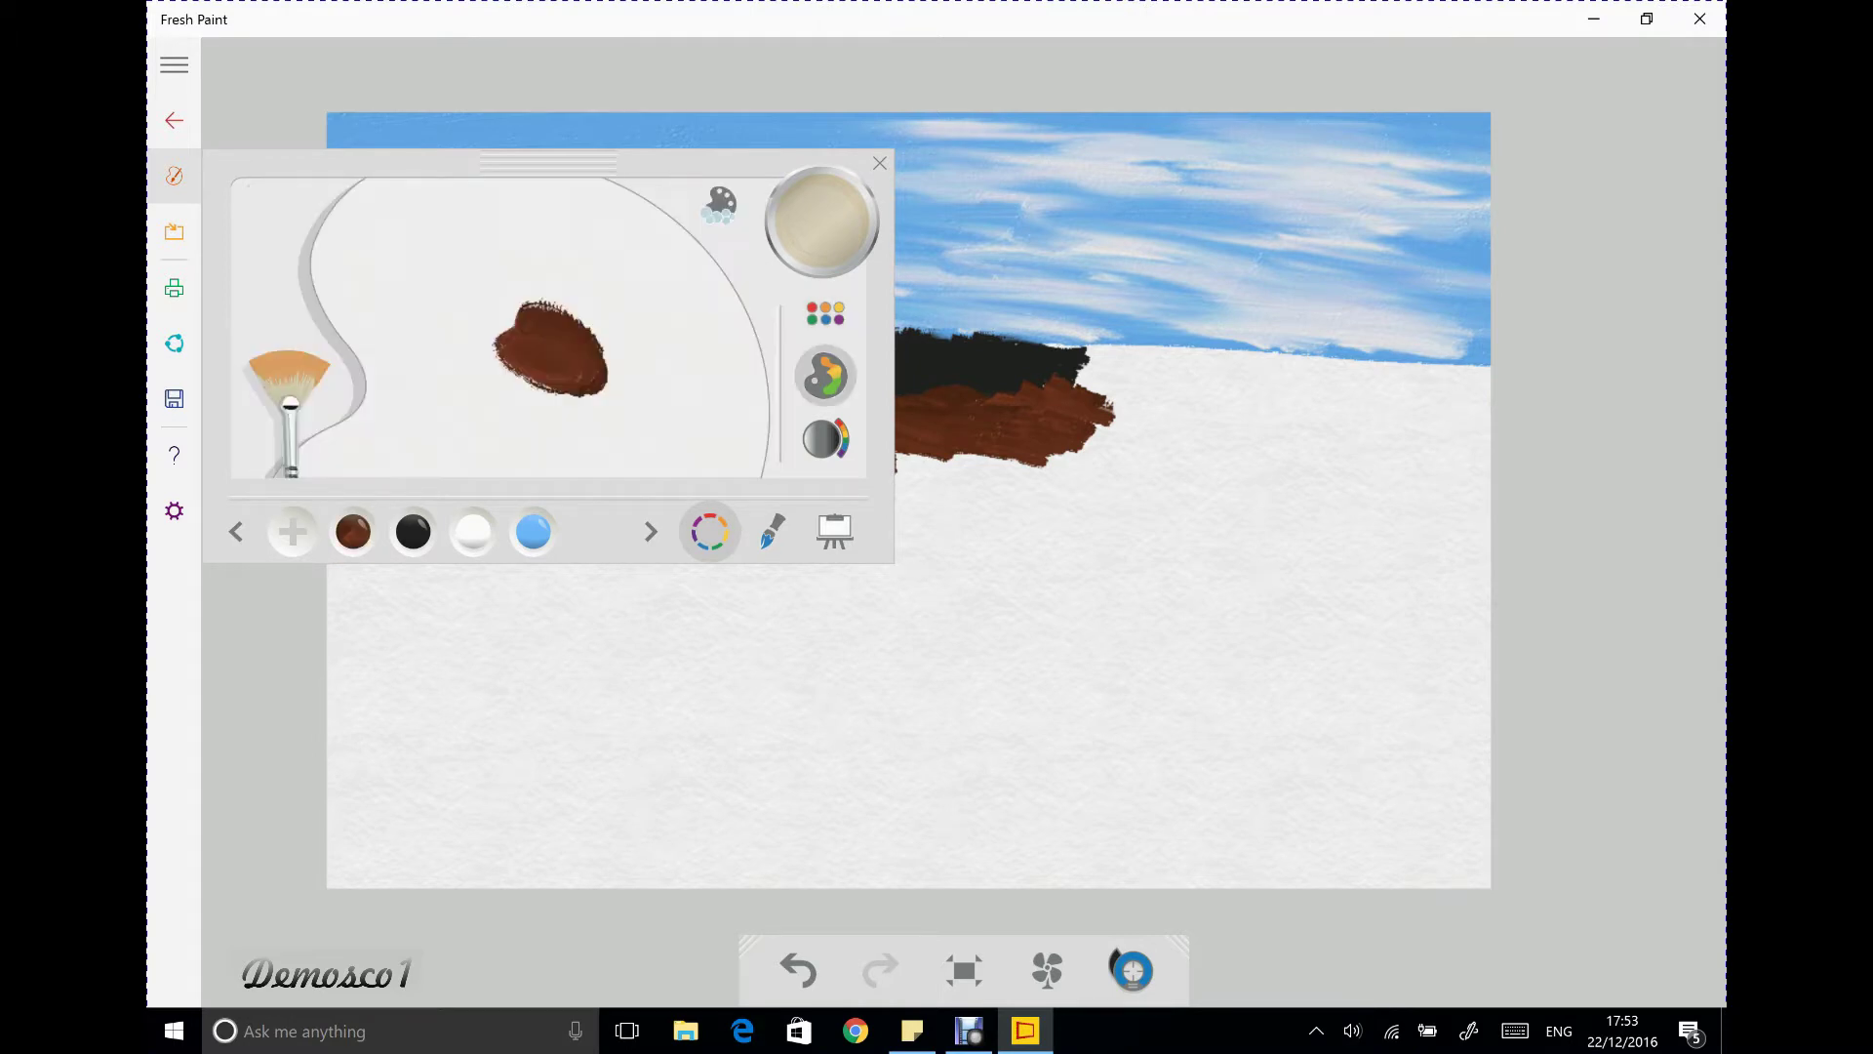
pyautogui.moveTo(547, 356)
pyautogui.mouseDown()
pyautogui.moveTo(576, 332)
pyautogui.moveTo(610, 369)
pyautogui.mouseUp()
pyautogui.press('Escape')
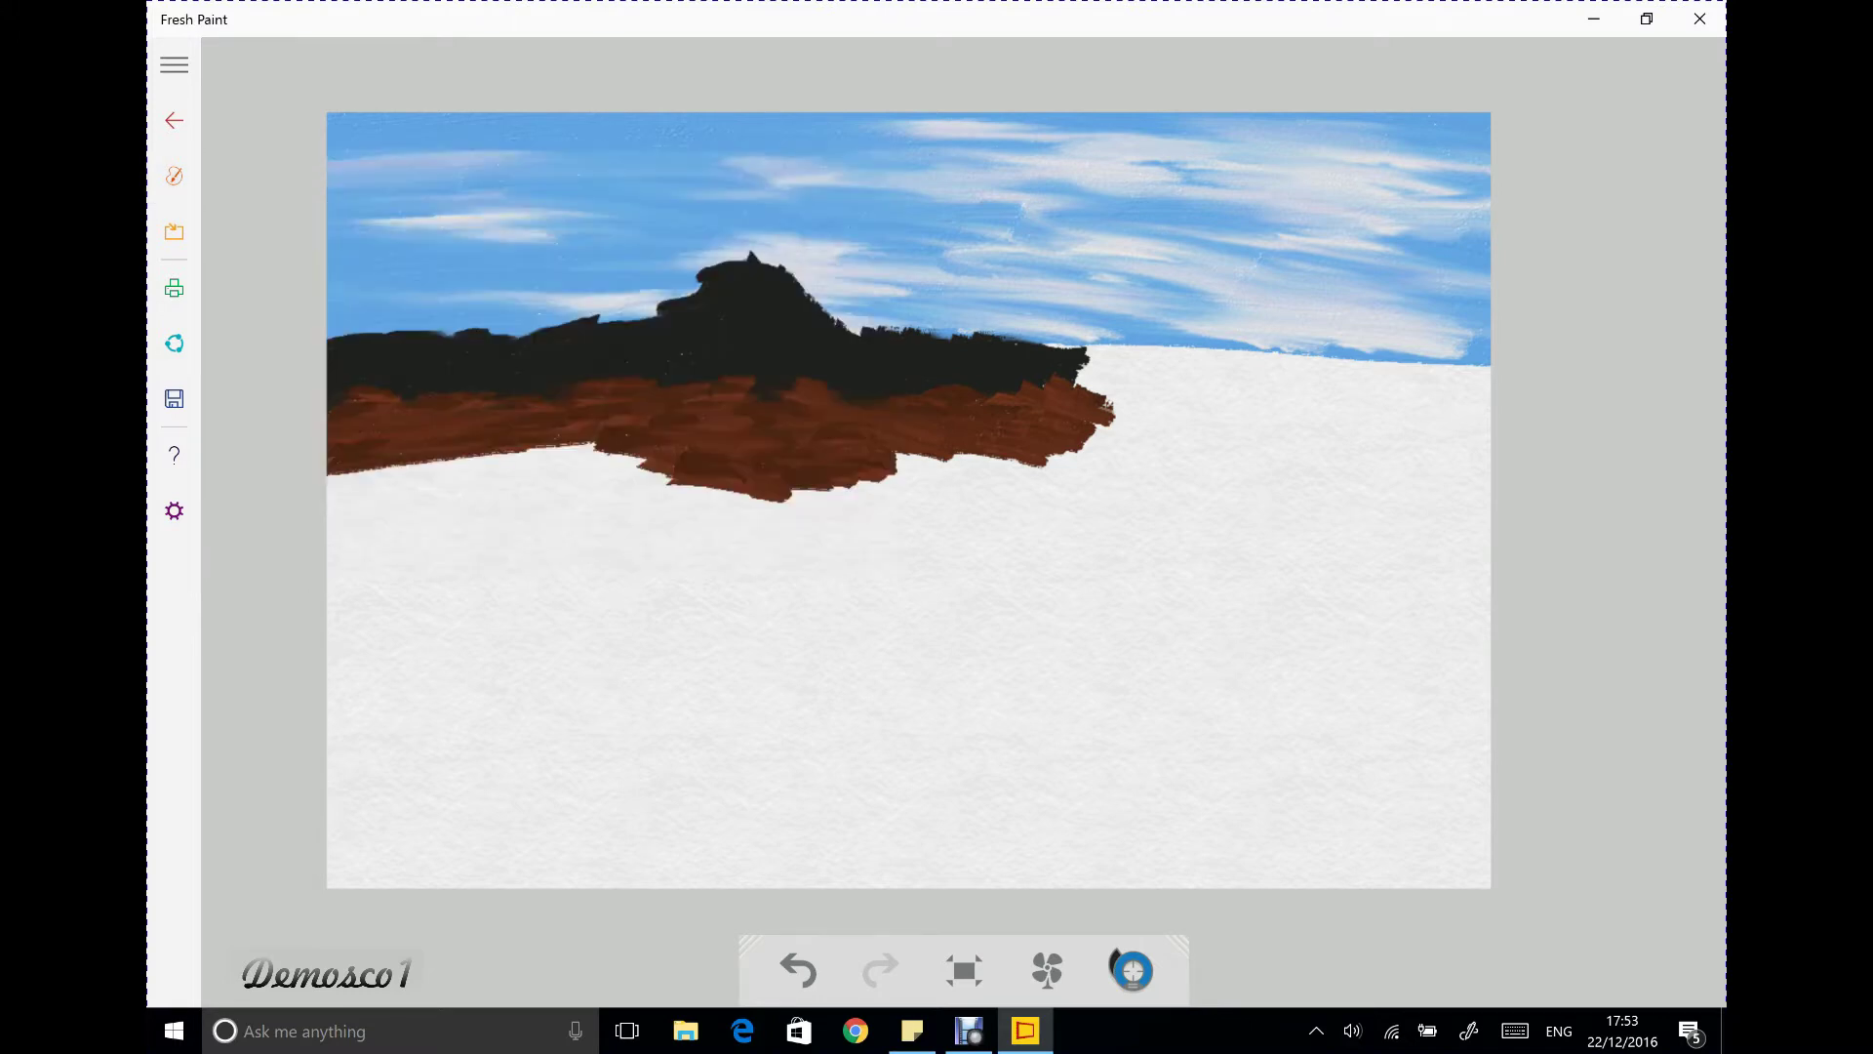
# Blend the lighter brown into the land's lower left edge and around its right end, reaching up to the horizon
pyautogui.moveTo(605, 434)
pyautogui.mouseDown()
pyautogui.moveTo(336, 478)
pyautogui.moveTo(678, 473)
pyautogui.moveTo(332, 488)
pyautogui.moveTo(532, 488)
pyautogui.mouseUp()
pyautogui.moveTo(342, 505)
pyautogui.mouseDown()
pyautogui.moveTo(586, 486)
pyautogui.moveTo(419, 502)
pyautogui.moveTo(337, 493)
pyautogui.moveTo(361, 468)
pyautogui.moveTo(336, 474)
pyautogui.mouseUp()
pyautogui.moveTo(584, 435); pyautogui.dragTo(644, 448)
pyautogui.moveTo(330, 515); pyautogui.dragTo(402, 519)
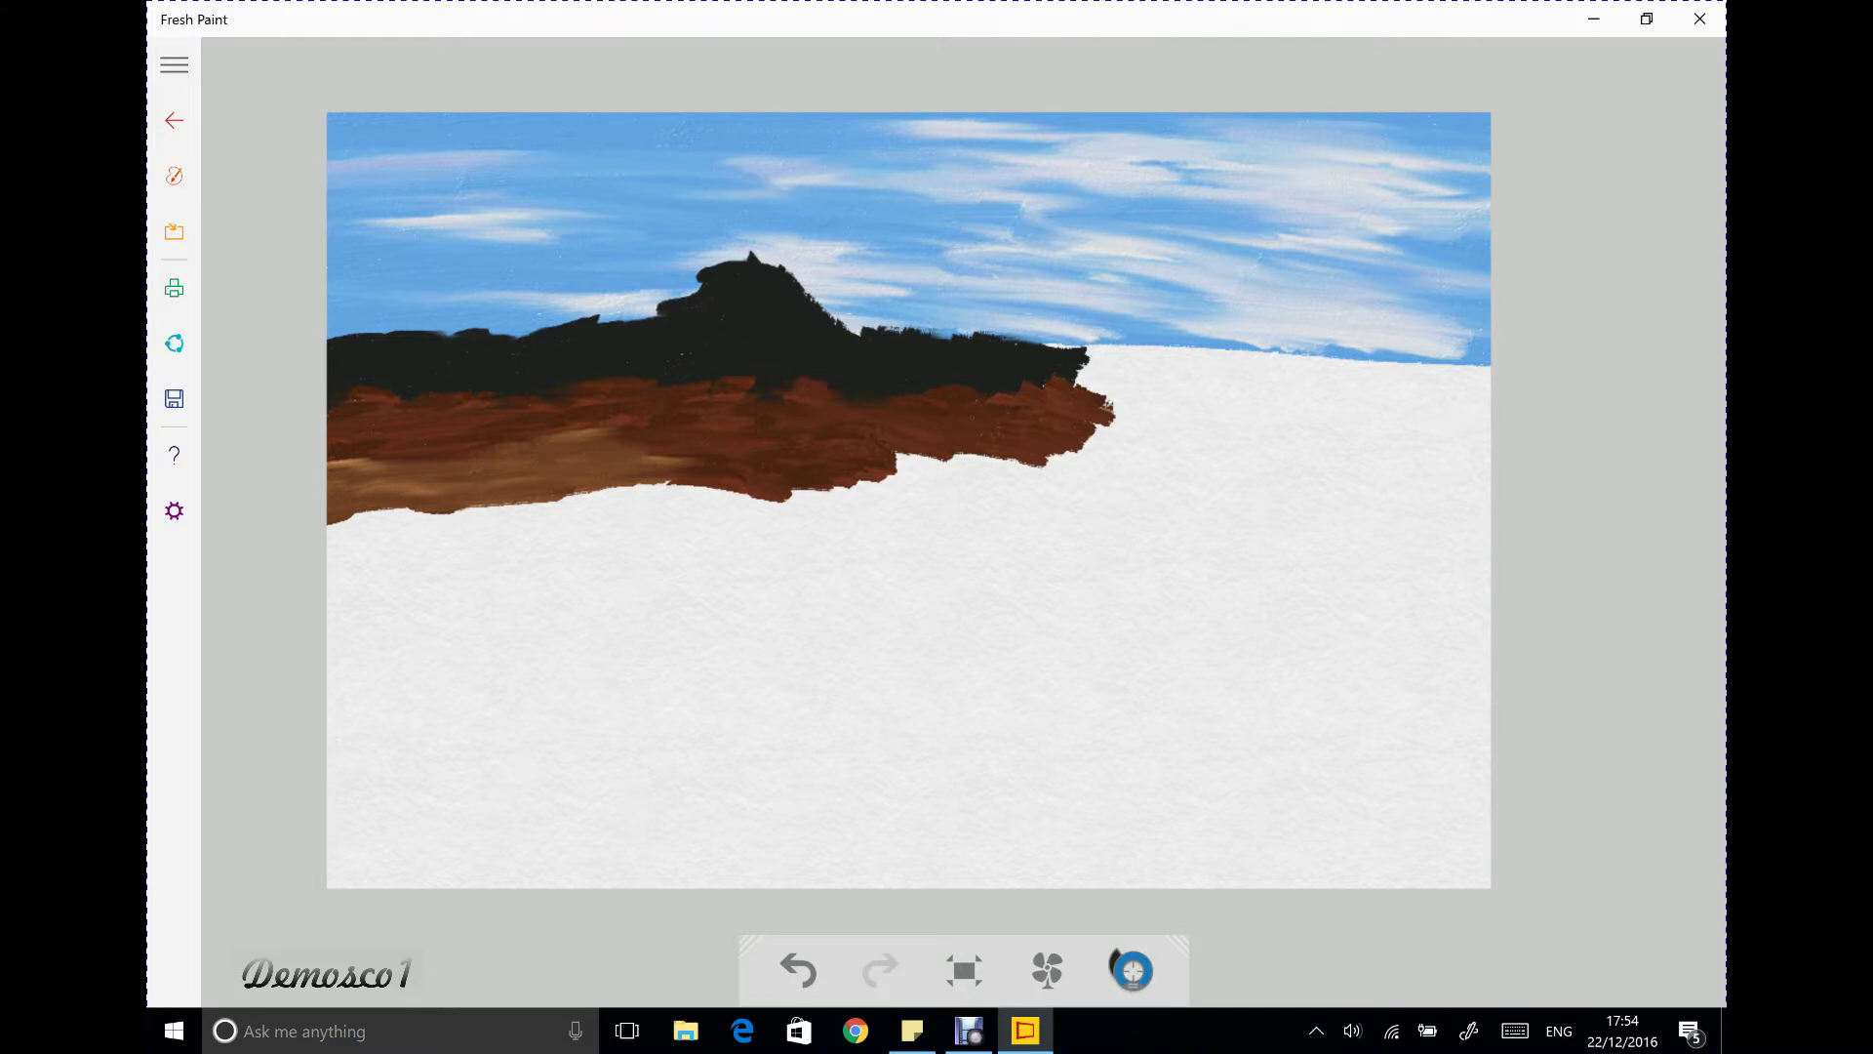
pyautogui.moveTo(883, 441)
pyautogui.mouseDown()
pyautogui.moveTo(956, 474)
pyautogui.moveTo(1029, 478)
pyautogui.moveTo(1024, 463)
pyautogui.mouseUp()
pyautogui.moveTo(903, 474)
pyautogui.mouseDown()
pyautogui.moveTo(1005, 488)
pyautogui.moveTo(1044, 470)
pyautogui.moveTo(985, 459)
pyautogui.moveTo(1112, 454)
pyautogui.moveTo(1137, 410)
pyautogui.moveTo(1085, 380)
pyautogui.moveTo(1192, 402)
pyautogui.mouseUp()
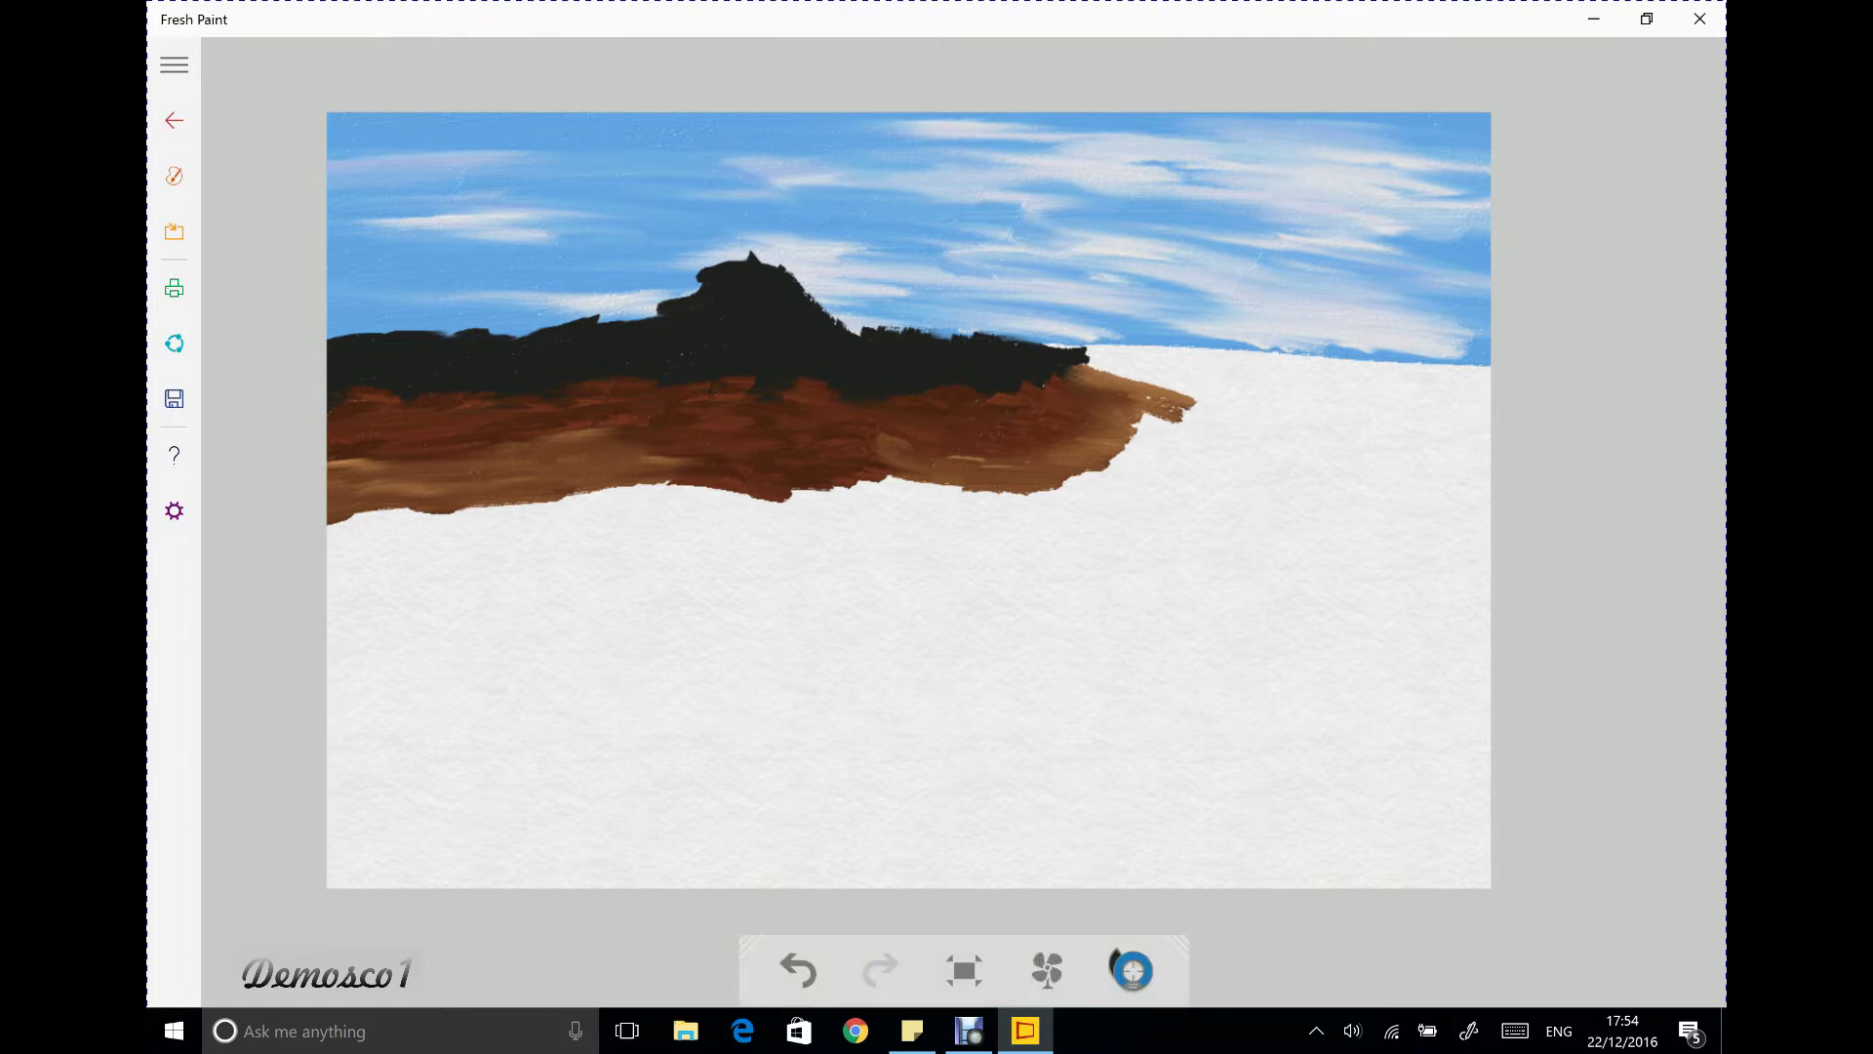
# Paint a tan sand band beneath the brown land and blend its upper edge into the brown
pyautogui.click(173, 176)
pyautogui.click(826, 313)
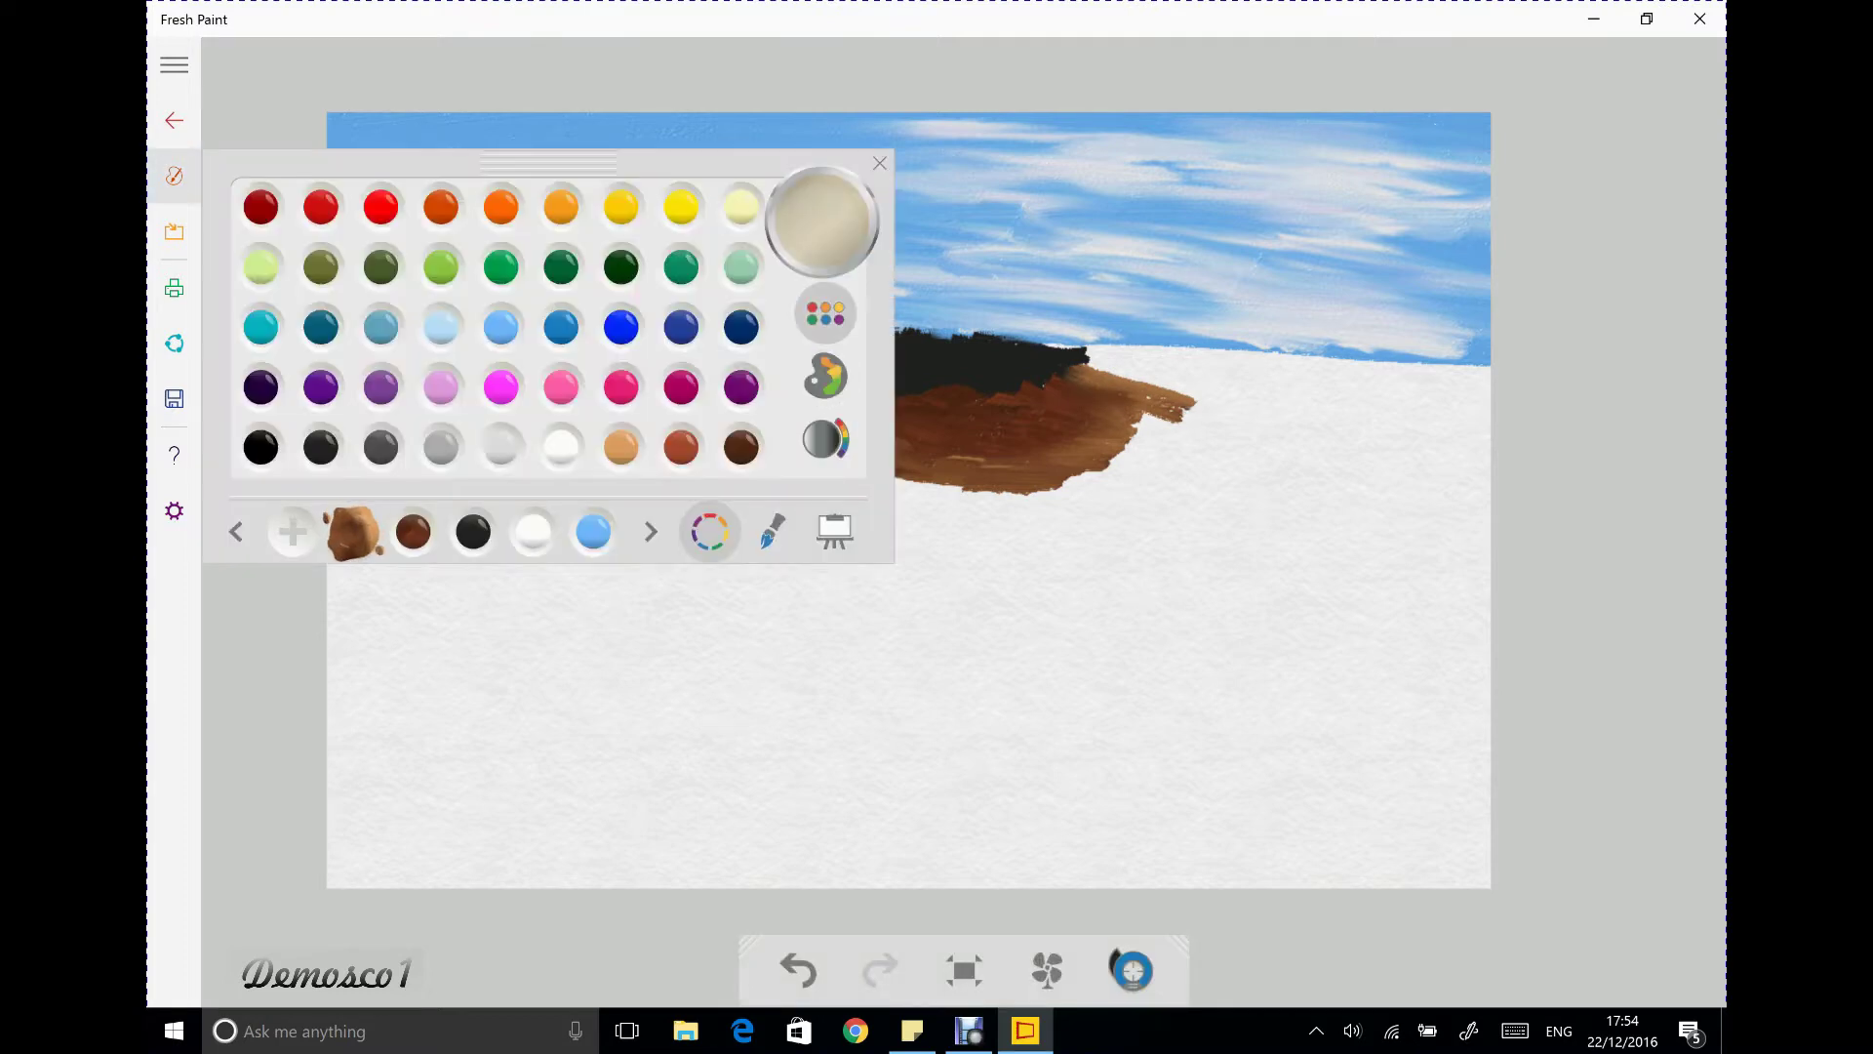
pyautogui.click(621, 447)
pyautogui.moveTo(421, 523)
pyautogui.mouseDown()
pyautogui.moveTo(332, 532)
pyautogui.moveTo(527, 527)
pyautogui.moveTo(663, 493)
pyautogui.moveTo(741, 503)
pyautogui.moveTo(380, 551)
pyautogui.mouseUp()
pyautogui.moveTo(673, 522)
pyautogui.mouseDown()
pyautogui.moveTo(786, 503)
pyautogui.moveTo(795, 532)
pyautogui.moveTo(395, 551)
pyautogui.mouseUp()
pyautogui.moveTo(662, 556)
pyautogui.mouseDown()
pyautogui.moveTo(330, 552)
pyautogui.moveTo(527, 566)
pyautogui.moveTo(815, 542)
pyautogui.moveTo(839, 517)
pyautogui.moveTo(761, 493)
pyautogui.moveTo(966, 493)
pyautogui.moveTo(858, 483)
pyautogui.moveTo(834, 547)
pyautogui.moveTo(908, 553)
pyautogui.moveTo(961, 532)
pyautogui.moveTo(931, 522)
pyautogui.moveTo(1039, 512)
pyautogui.moveTo(1005, 492)
pyautogui.moveTo(1063, 532)
pyautogui.moveTo(976, 549)
pyautogui.moveTo(1054, 547)
pyautogui.moveTo(1085, 488)
pyautogui.moveTo(1079, 502)
pyautogui.mouseUp()
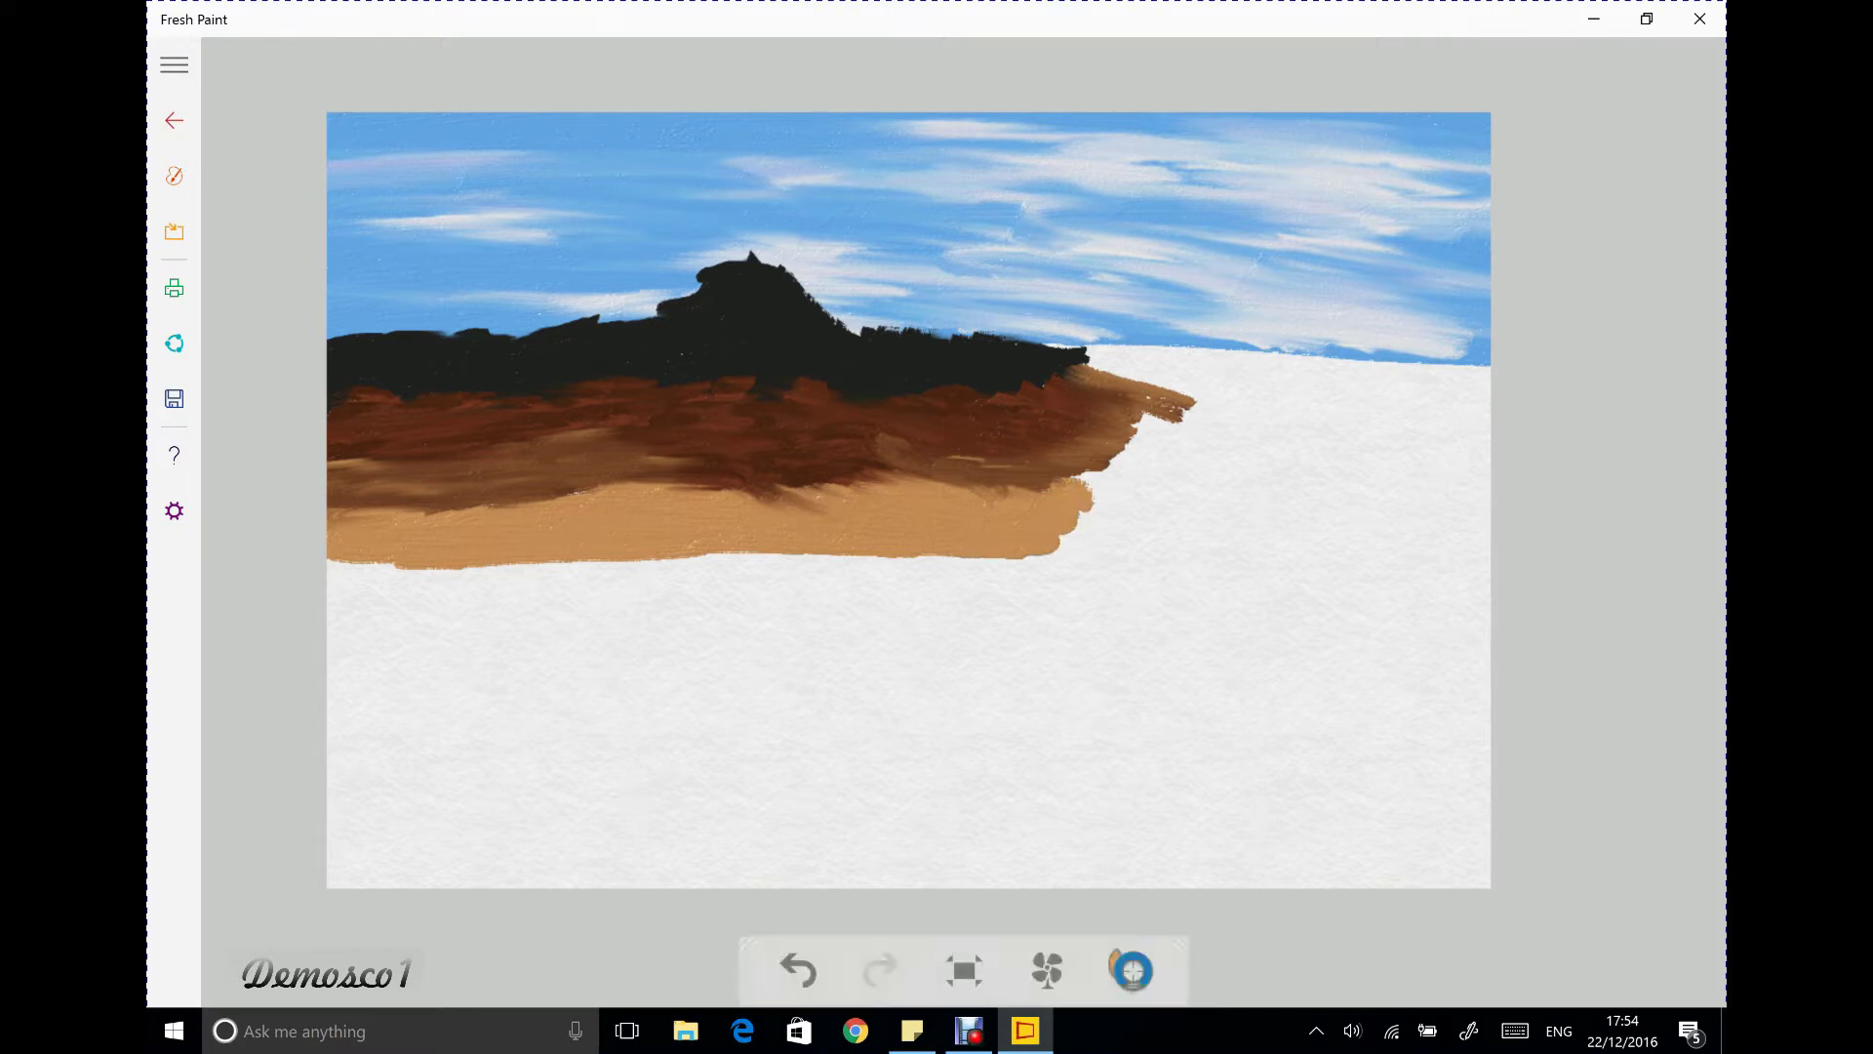
pyautogui.moveTo(805, 486); pyautogui.dragTo(837, 509)
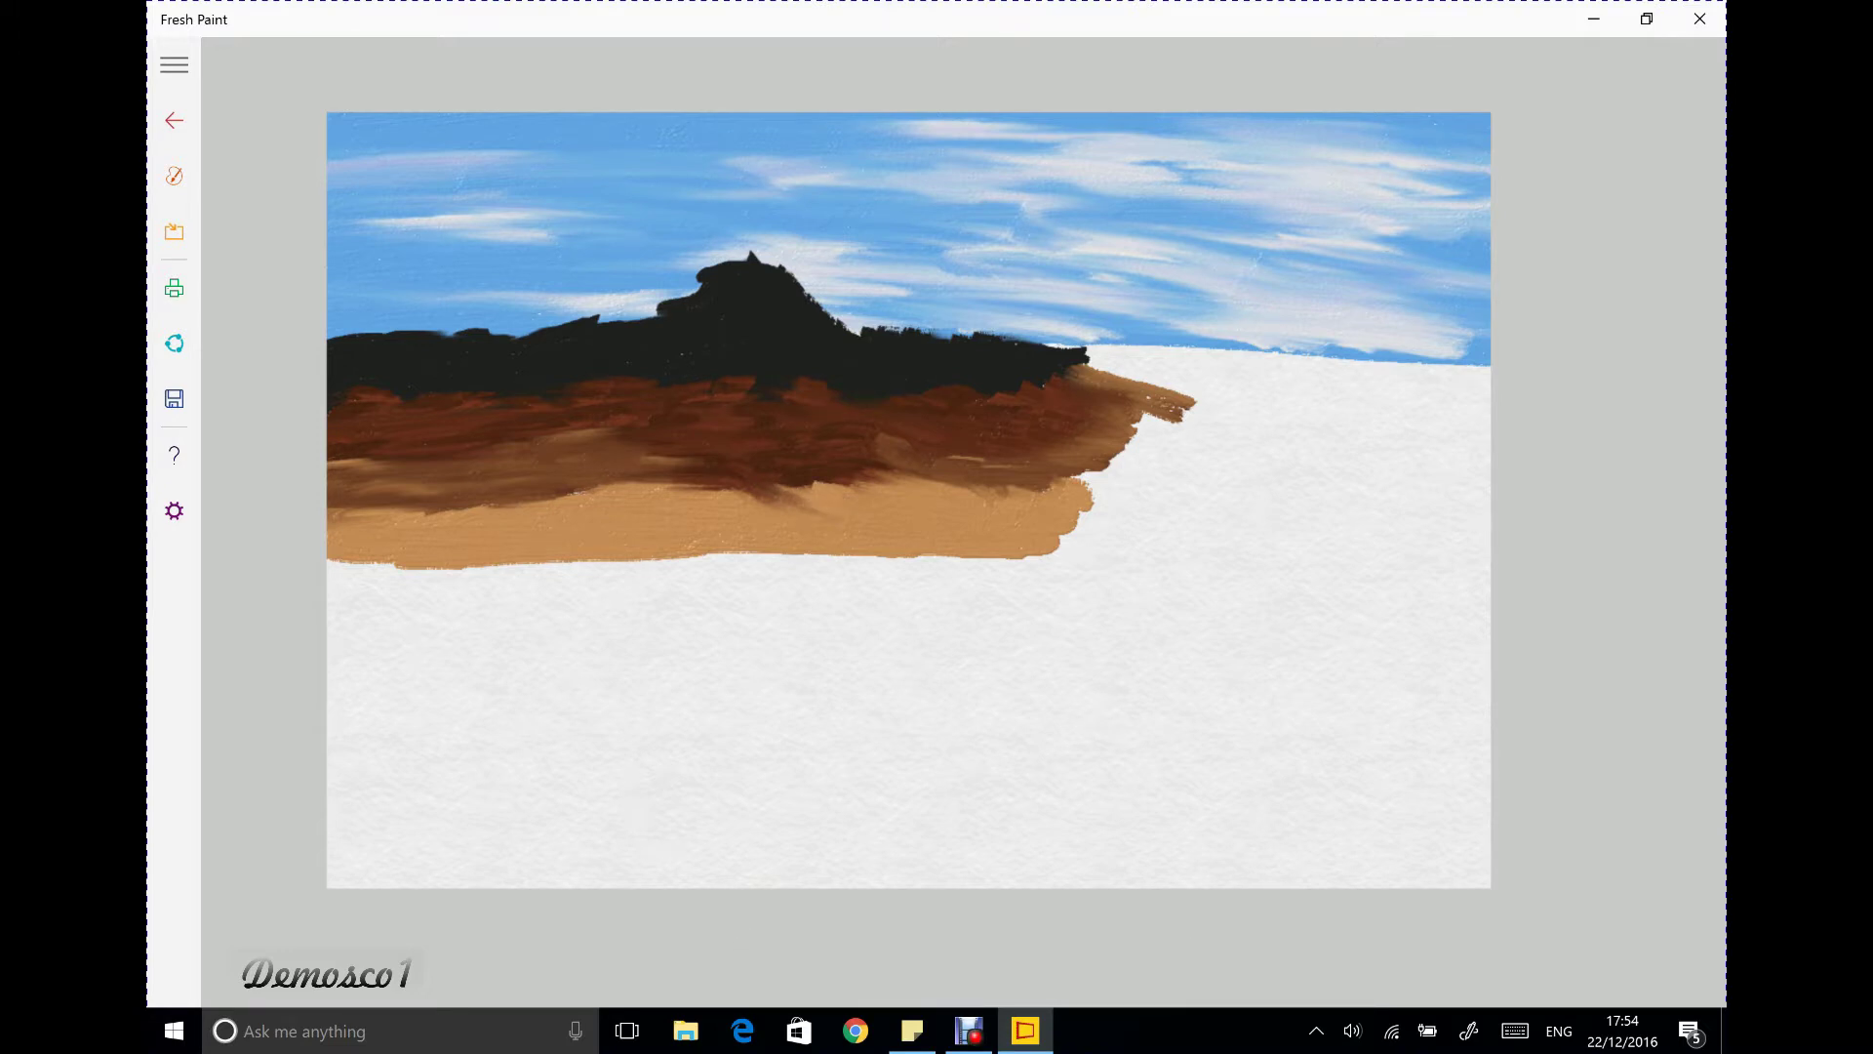
# Pick the mixed lighter brown from the recent colours and switch from the fan brush to the thin round brush
pyautogui.click(174, 176)
pyautogui.click(473, 532)
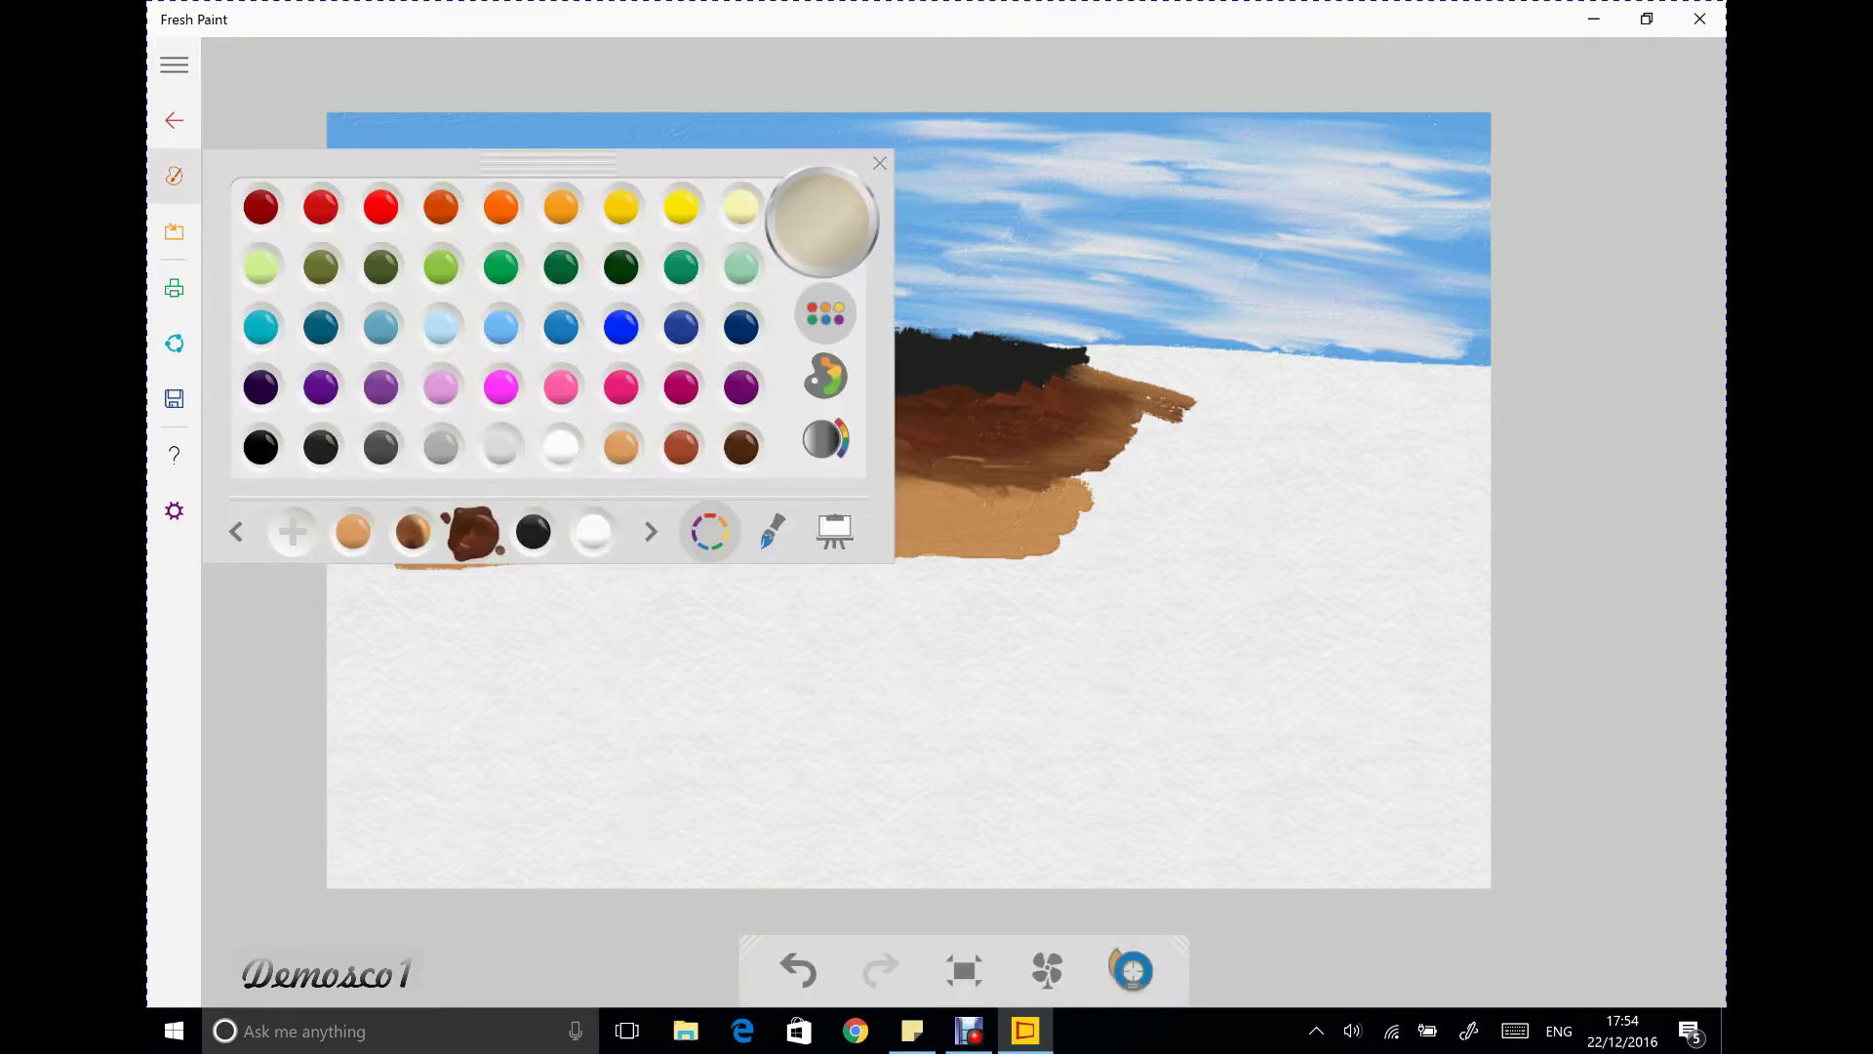
pyautogui.click(412, 532)
pyautogui.click(174, 176)
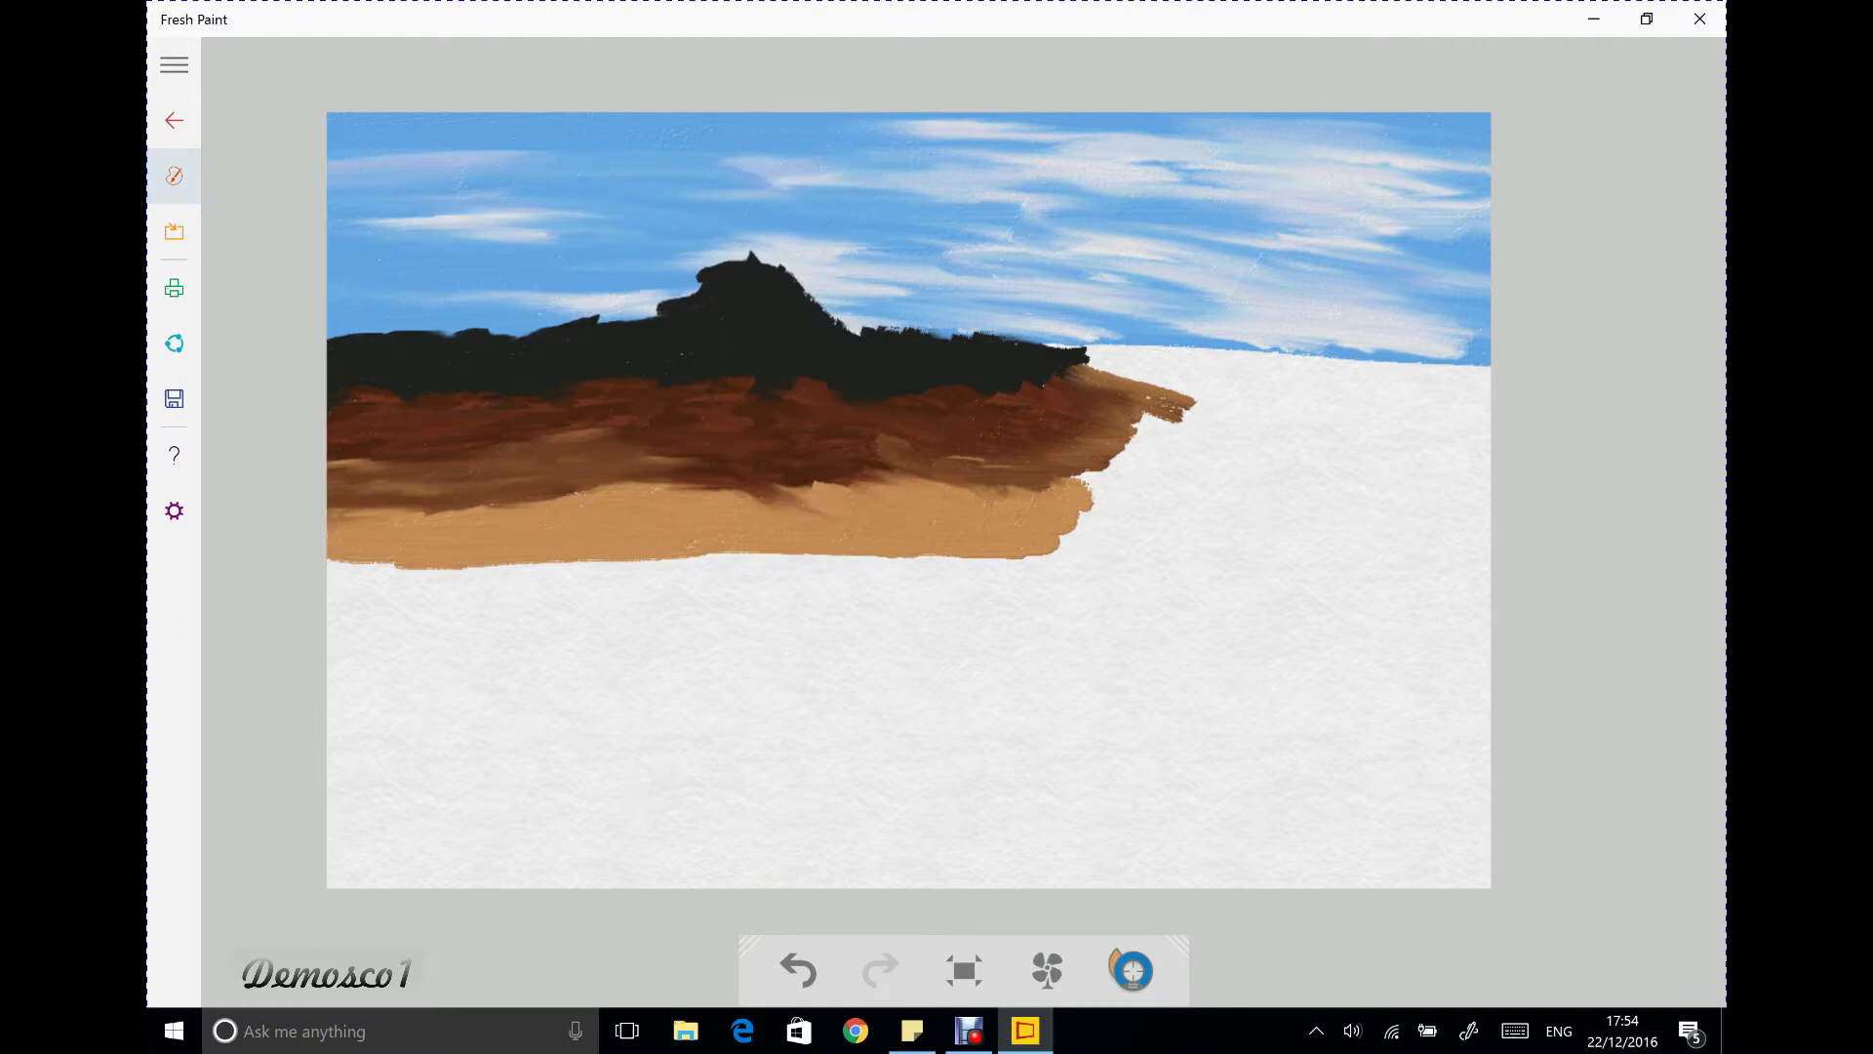
pyautogui.click(174, 176)
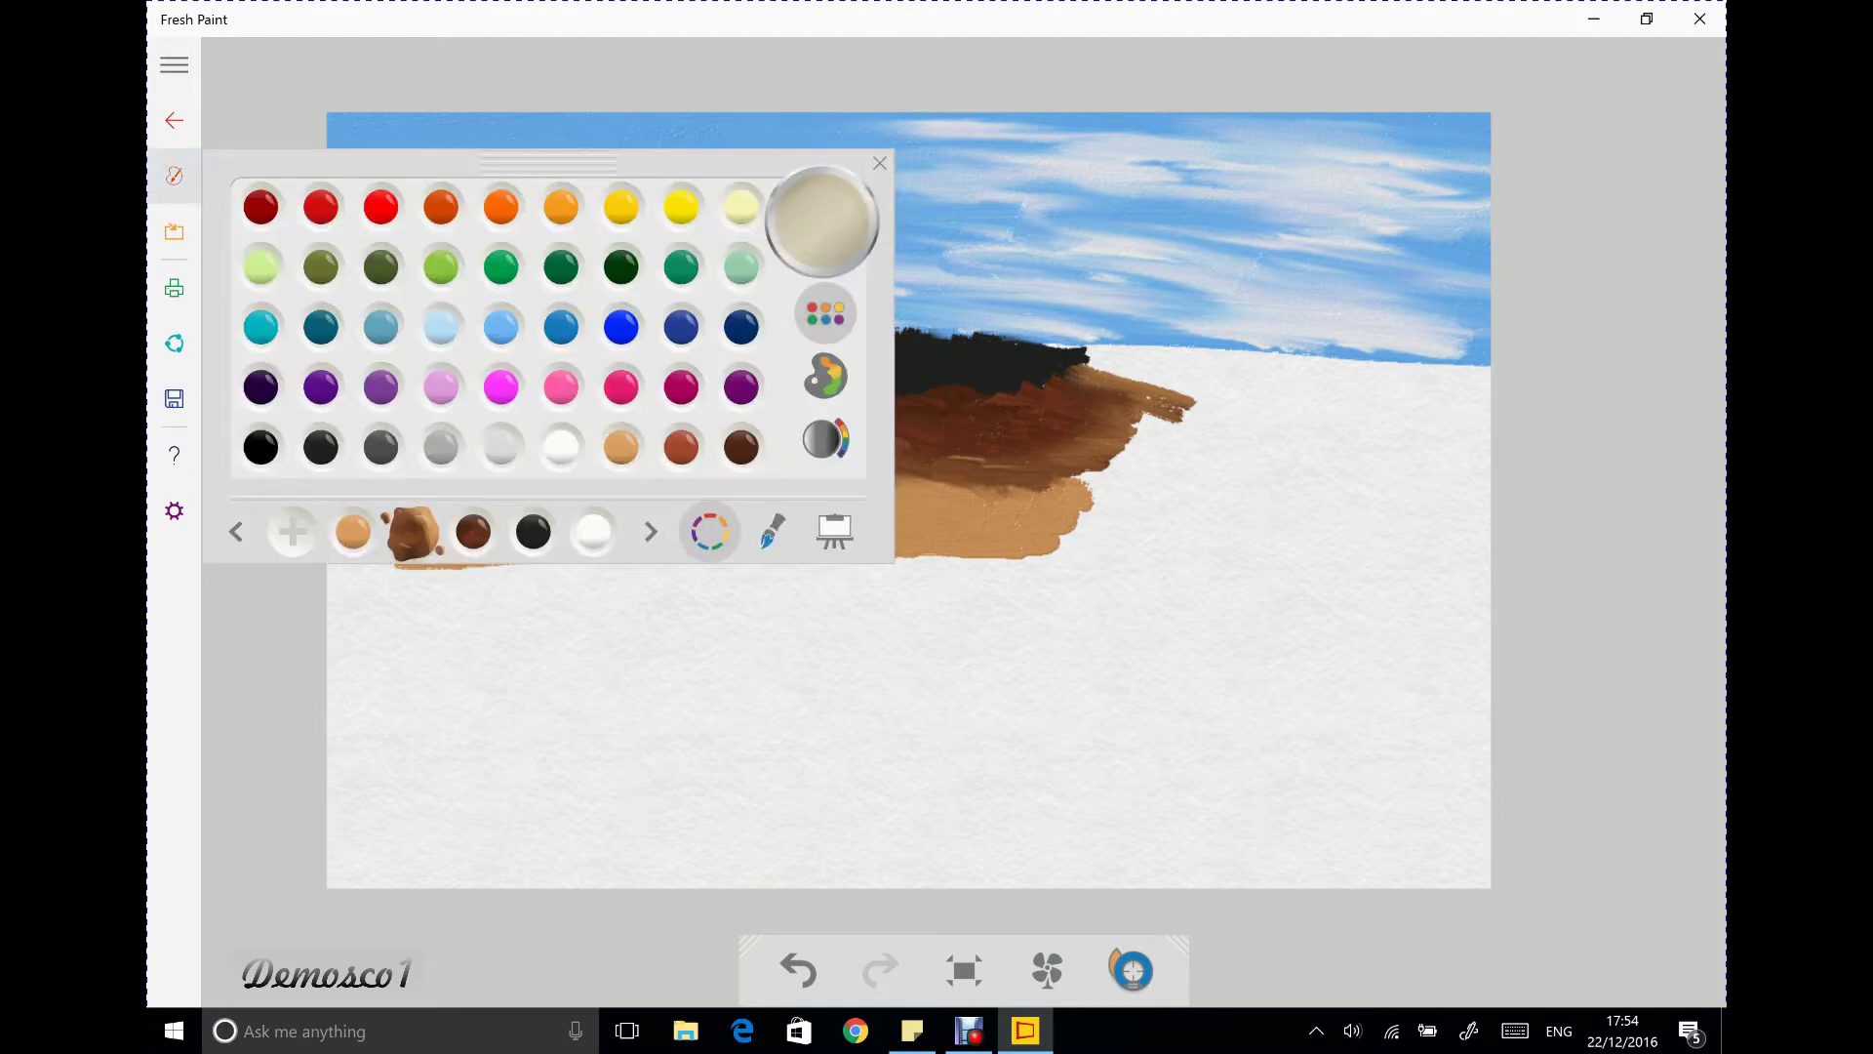
pyautogui.click(772, 532)
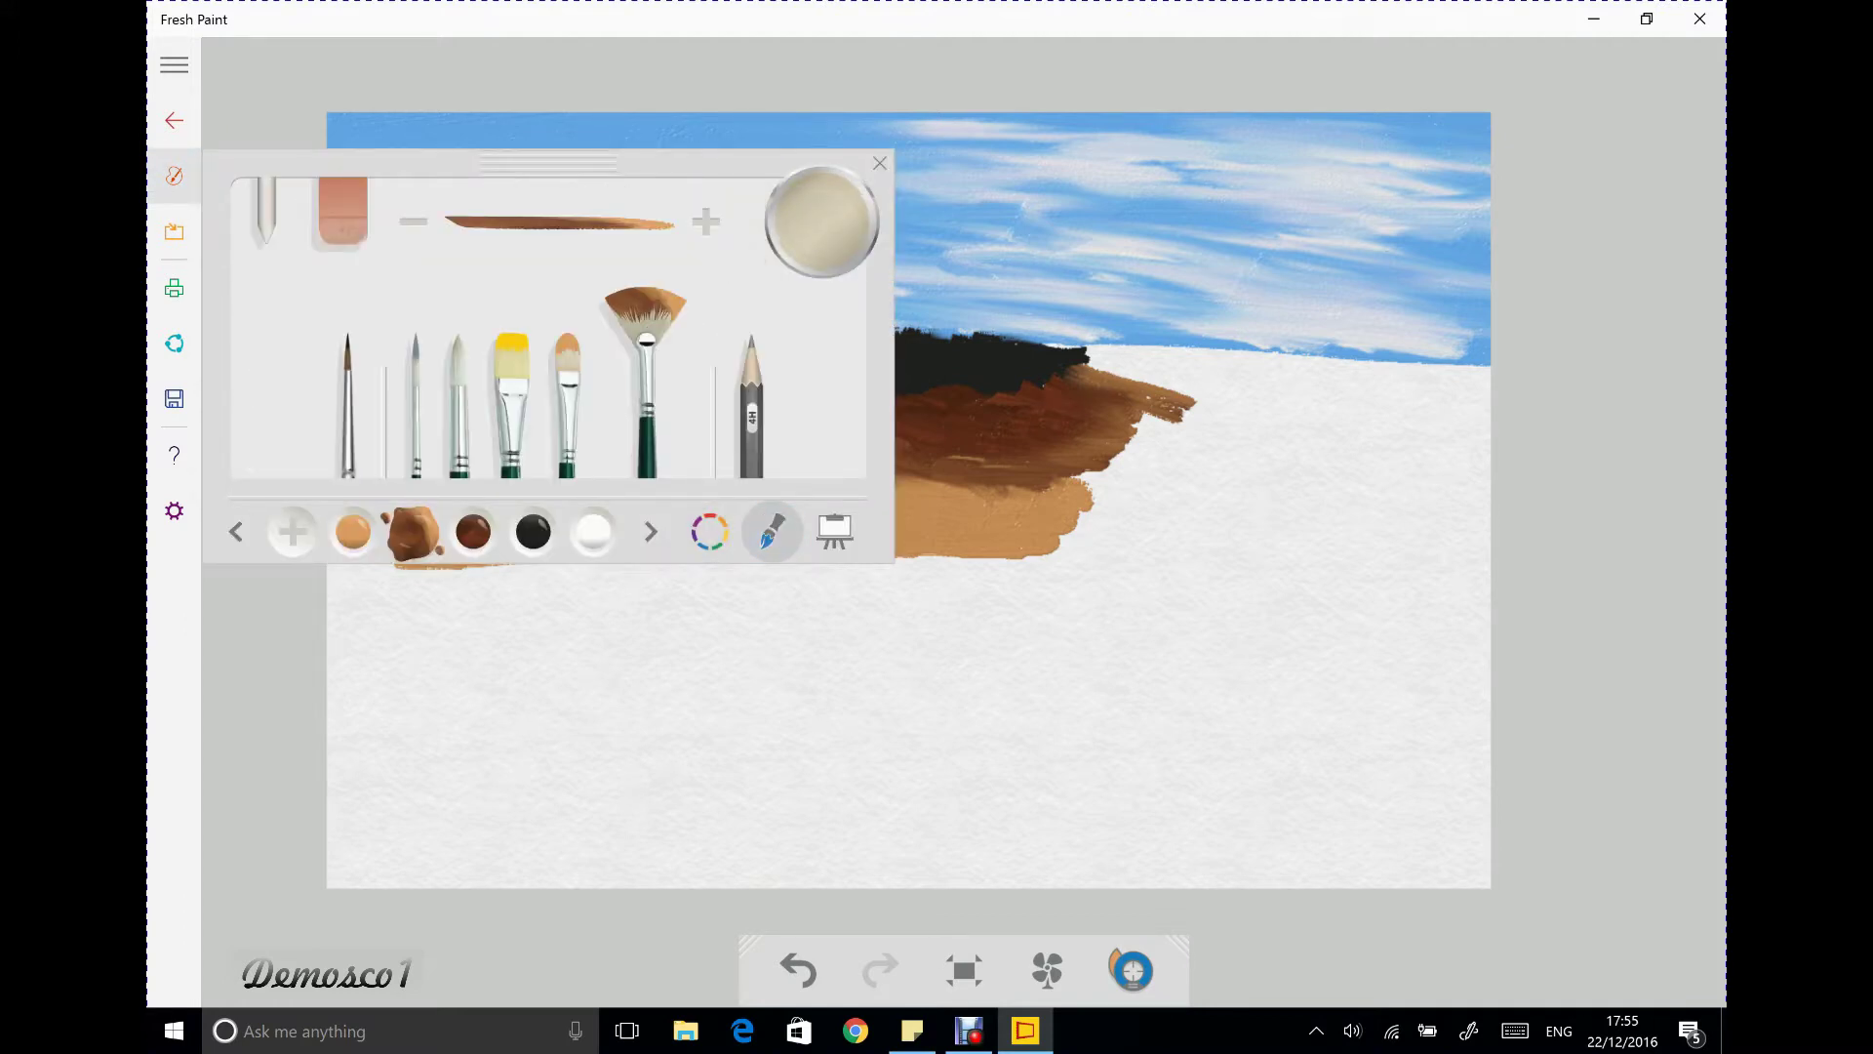
pyautogui.click(457, 410)
pyautogui.click(415, 409)
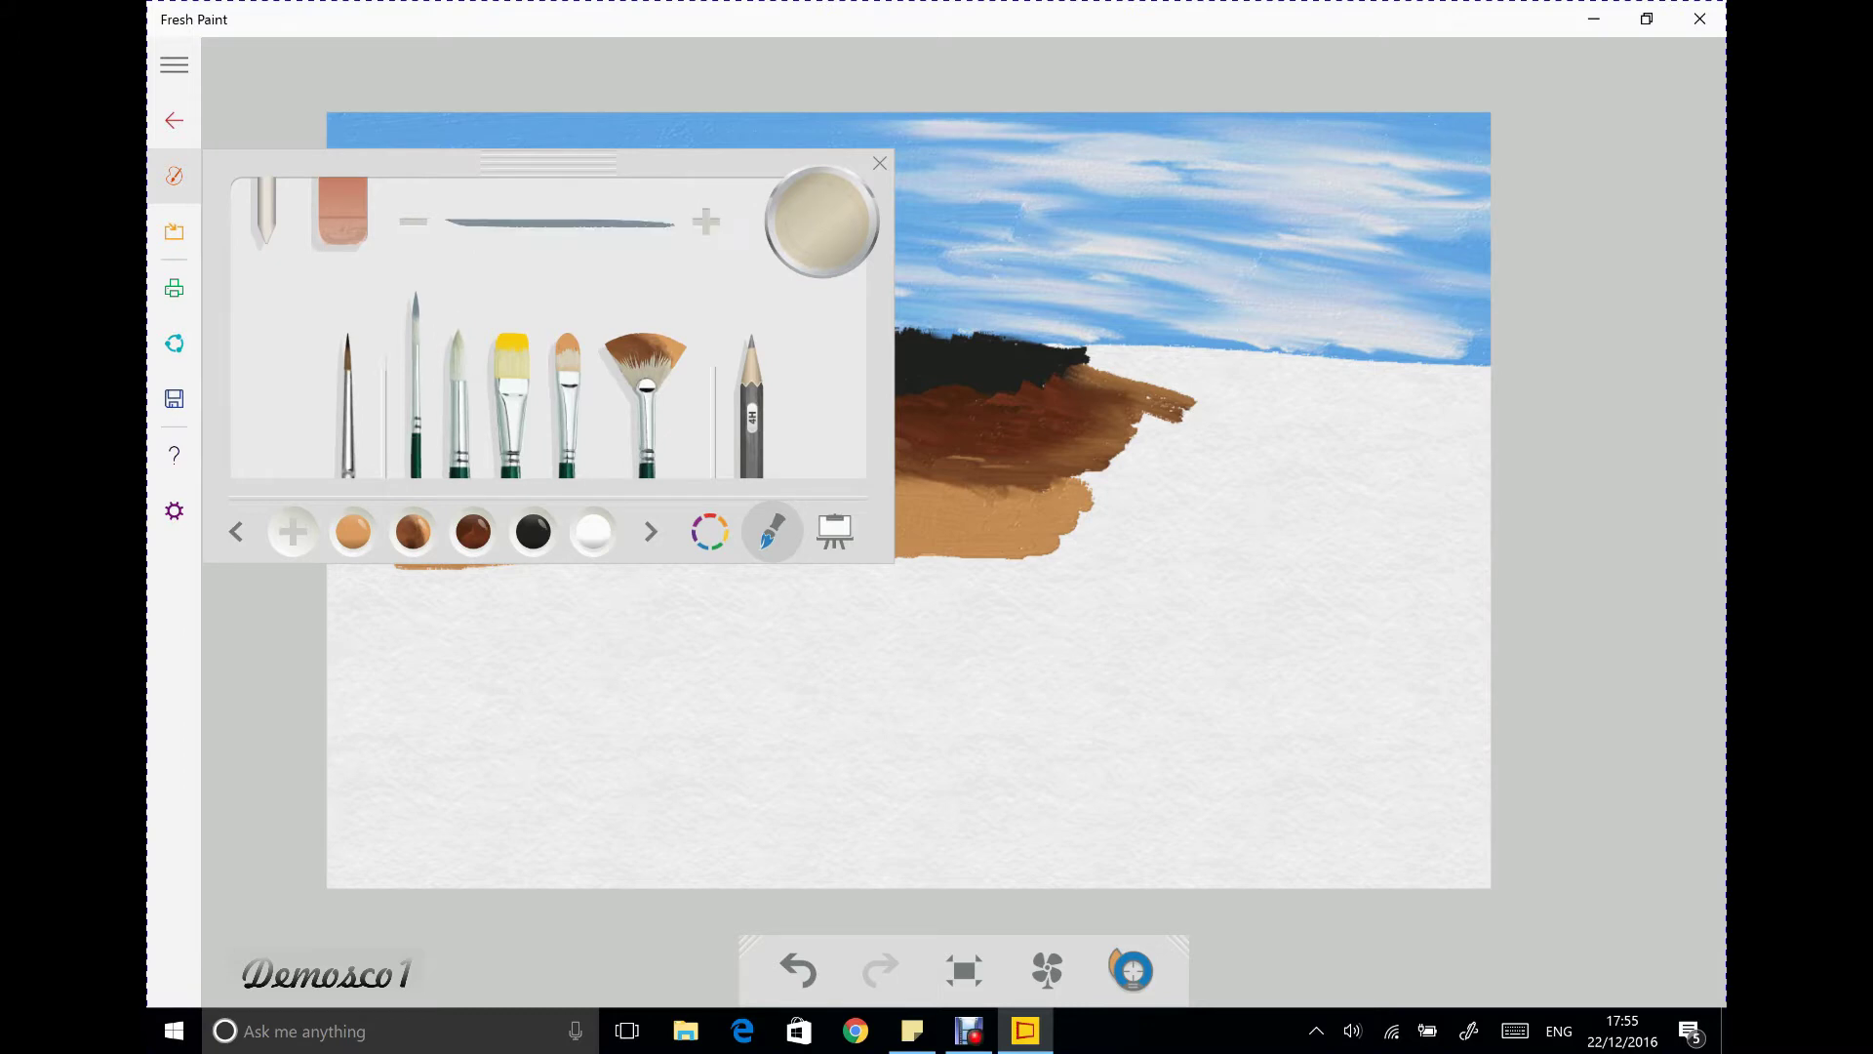
pyautogui.click(879, 163)
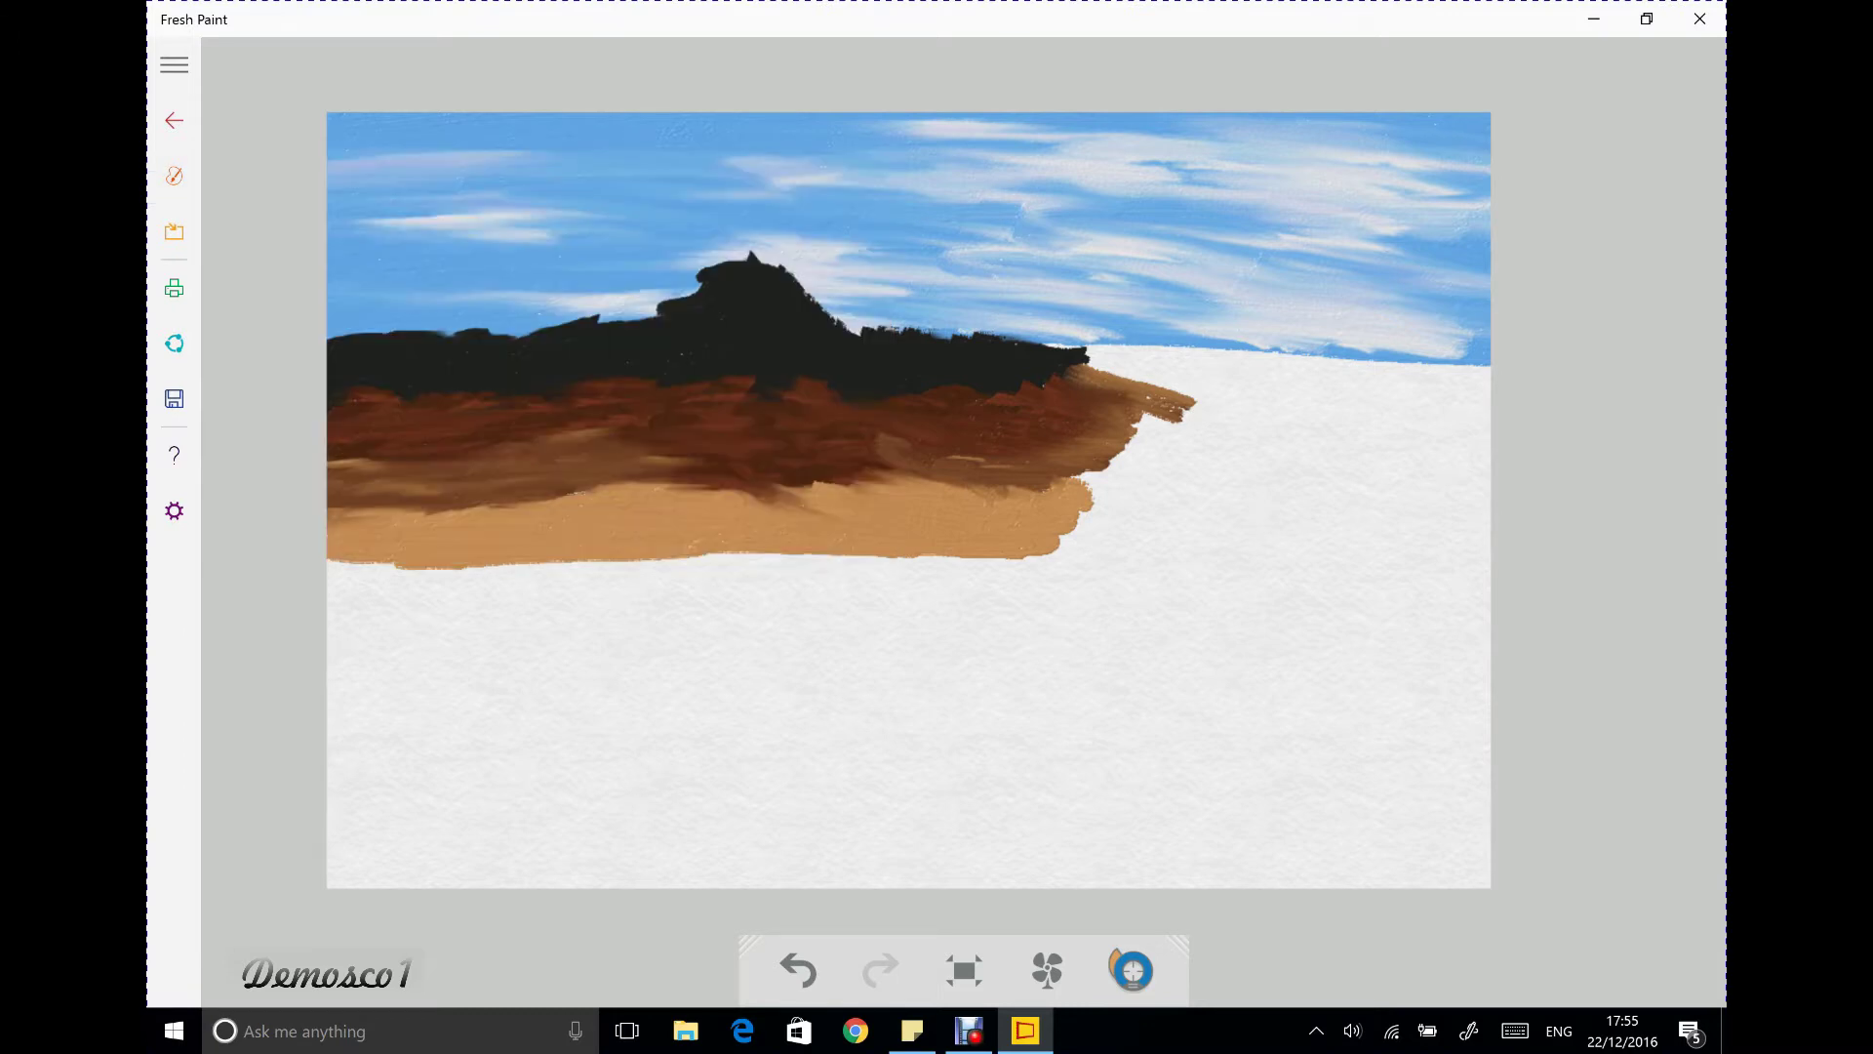
# Paint short, thin brown streaks across the left and right parts of the tan sand band
pyautogui.moveTo(564, 524)
pyautogui.mouseDown()
pyautogui.moveTo(630, 521)
pyautogui.moveTo(378, 543)
pyautogui.mouseUp()
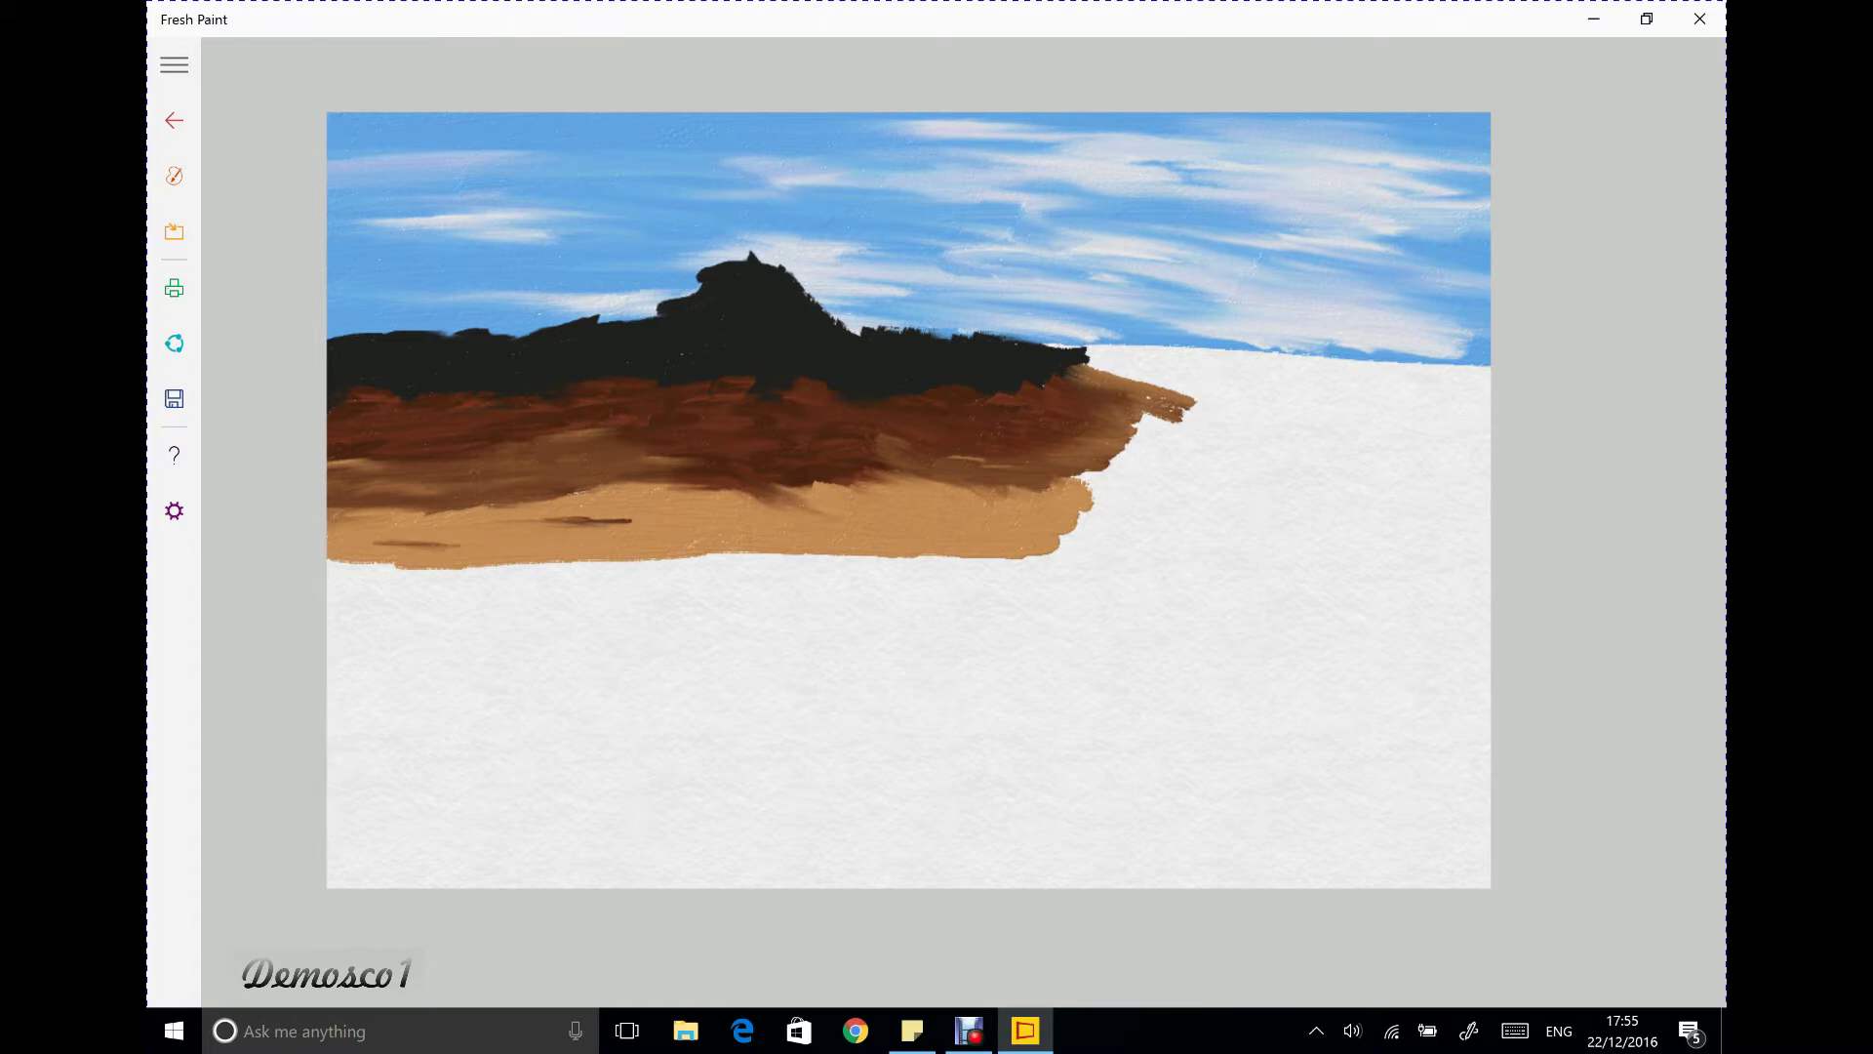
pyautogui.moveTo(460, 520); pyautogui.dragTo(374, 521)
pyautogui.moveTo(487, 529)
pyautogui.mouseDown()
pyautogui.moveTo(438, 523)
pyautogui.moveTo(458, 524)
pyautogui.mouseUp()
pyautogui.moveTo(861, 515); pyautogui.dragTo(802, 508)
pyautogui.moveTo(938, 511)
pyautogui.mouseDown()
pyautogui.moveTo(875, 505)
pyautogui.moveTo(971, 504)
pyautogui.mouseUp()
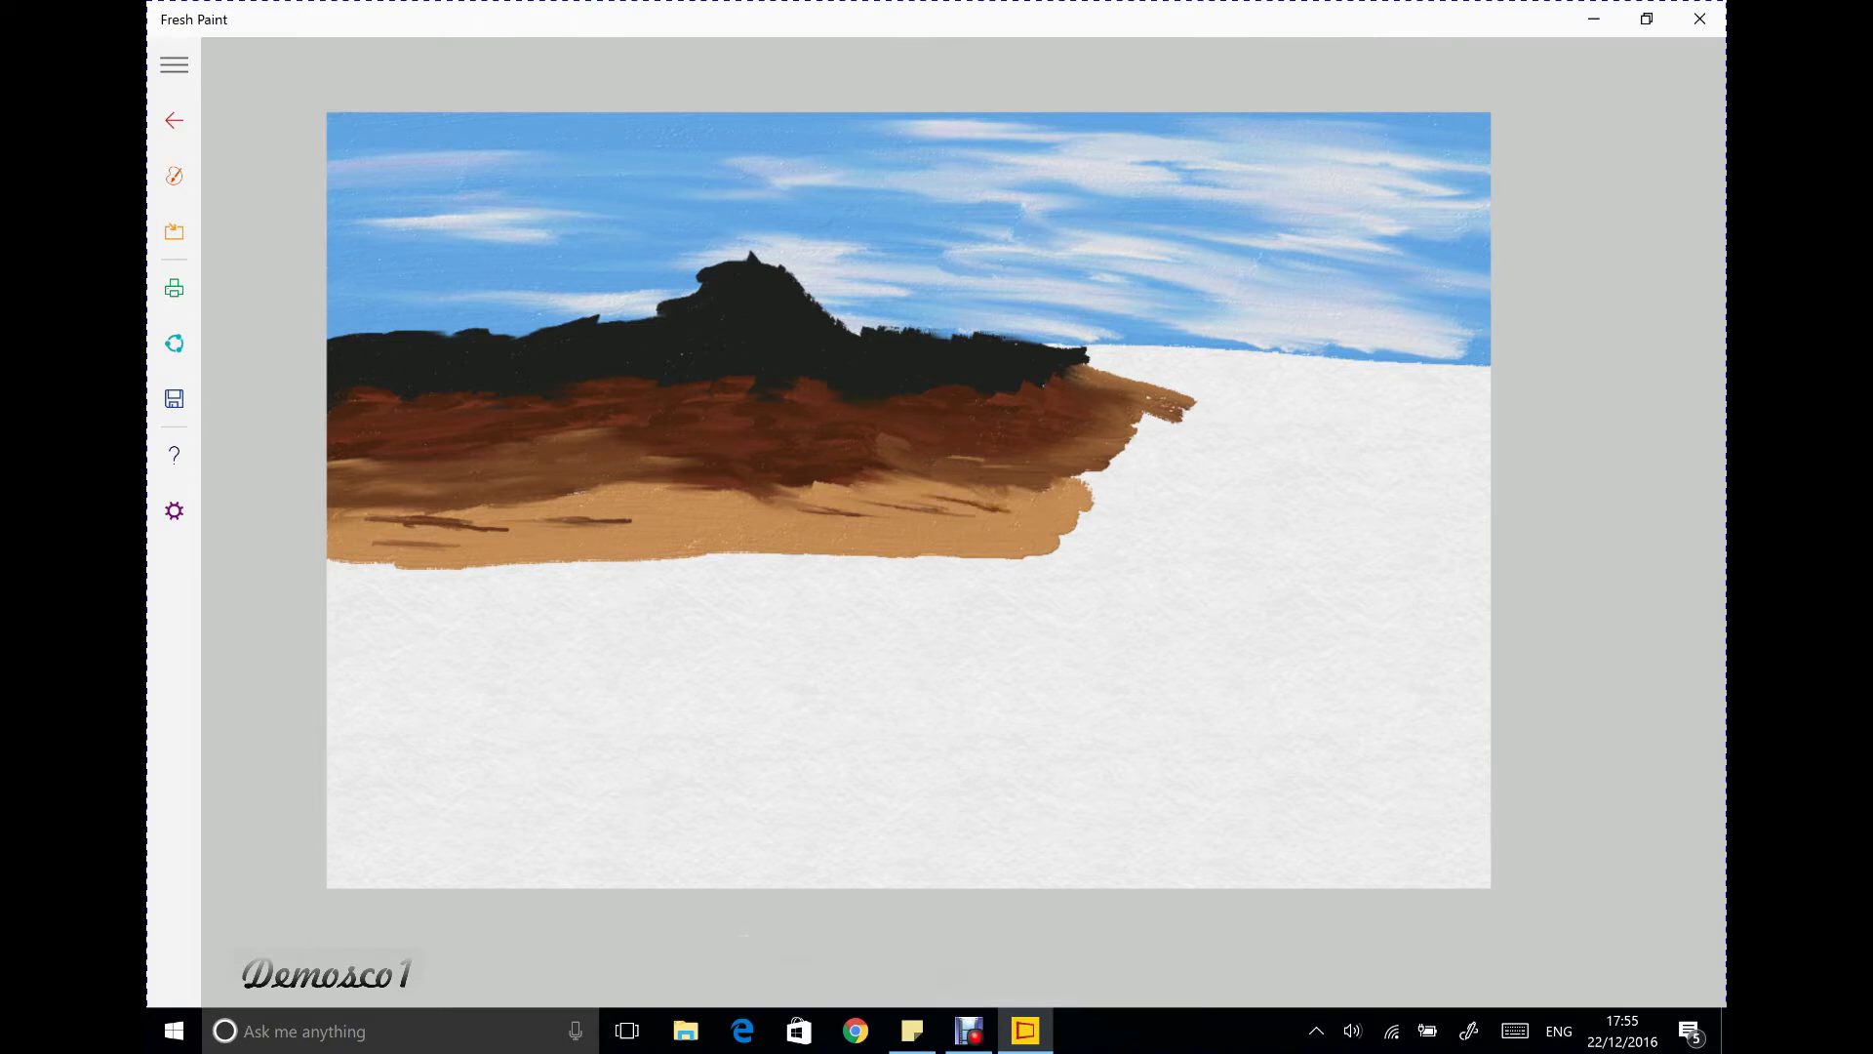
pyautogui.click(174, 175)
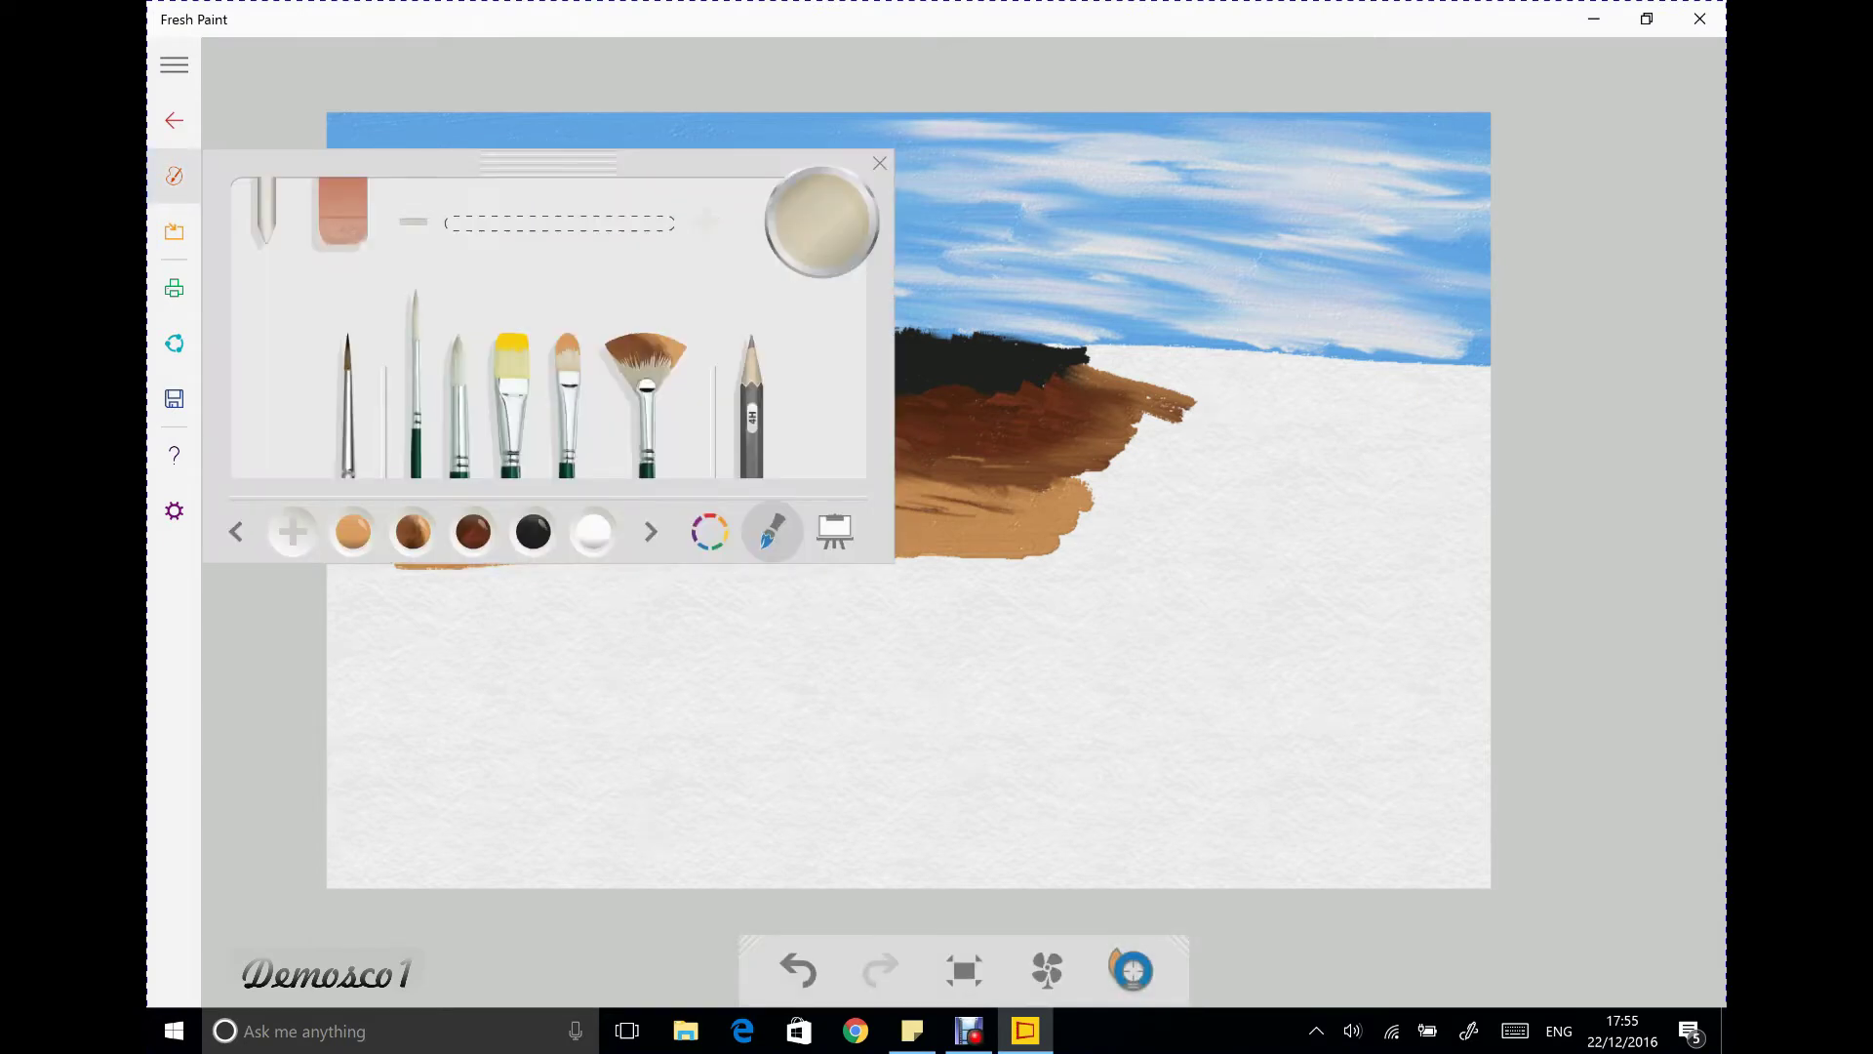
pyautogui.press('Escape')
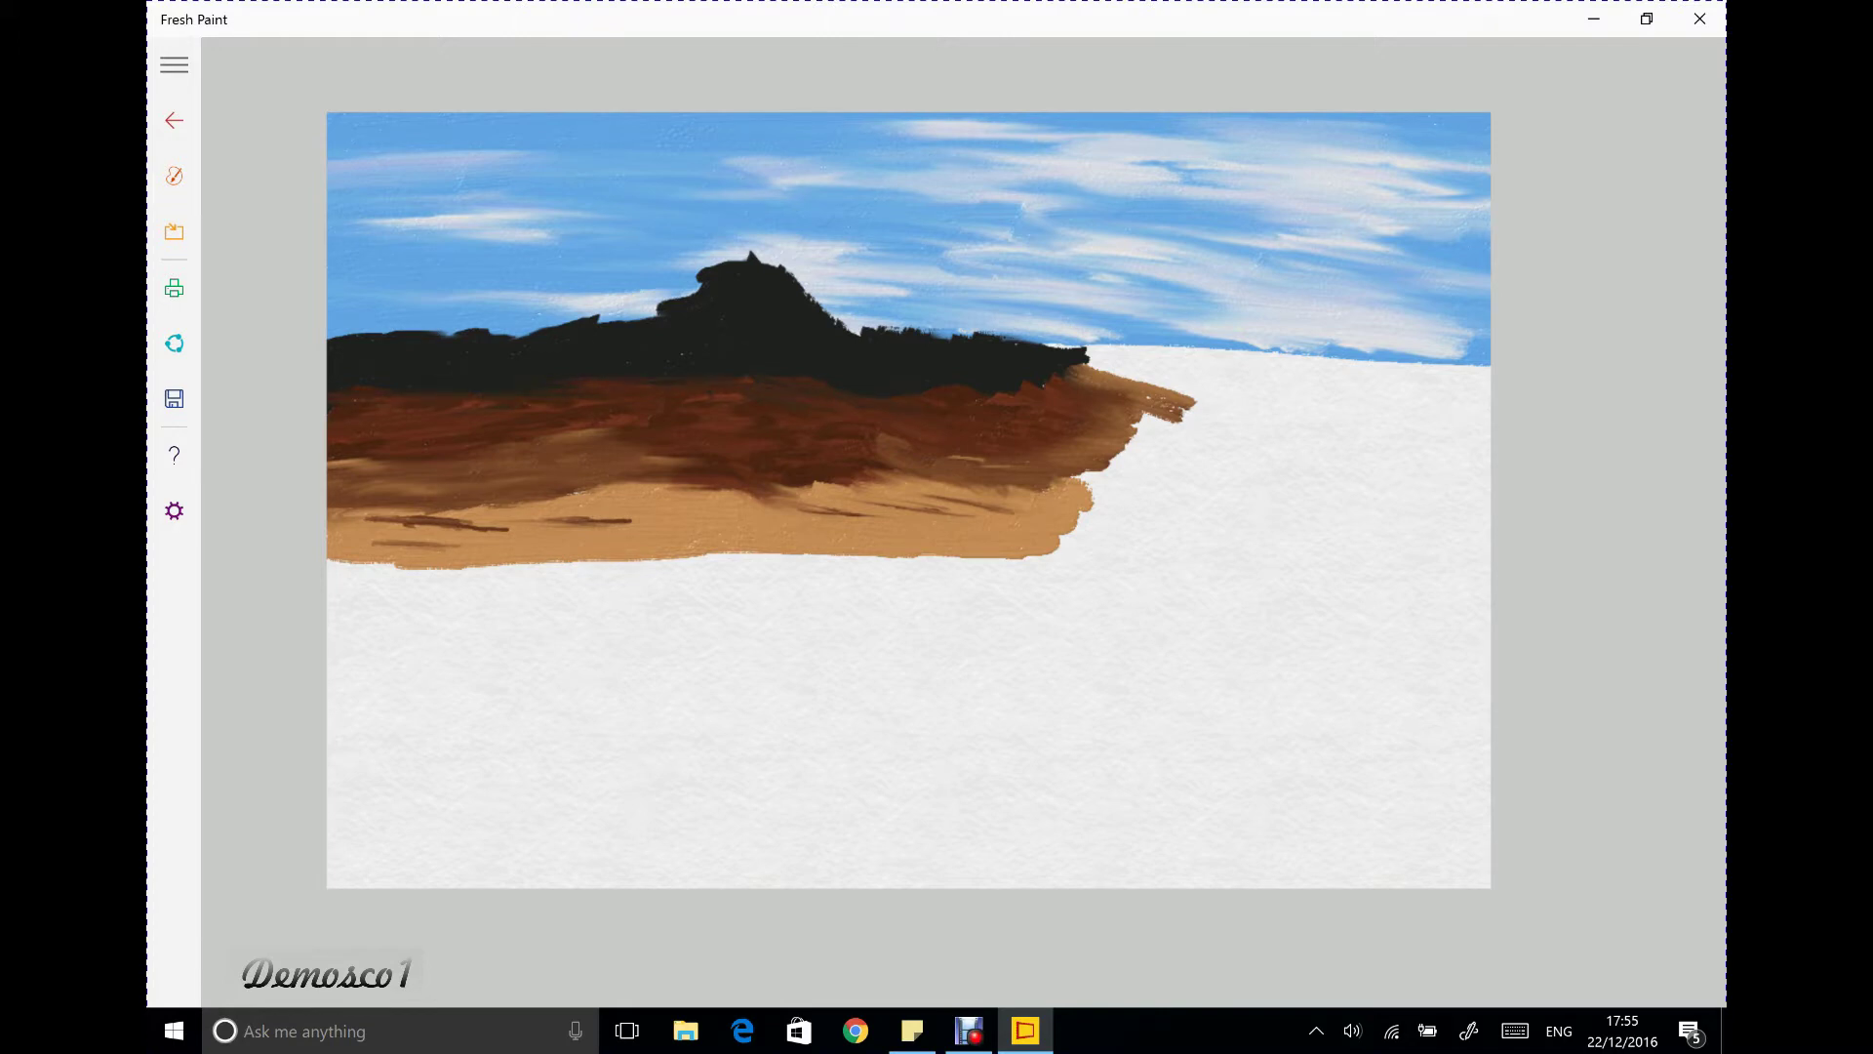
# Clear the mixing palette and dab white paint onto it
pyautogui.click(173, 176)
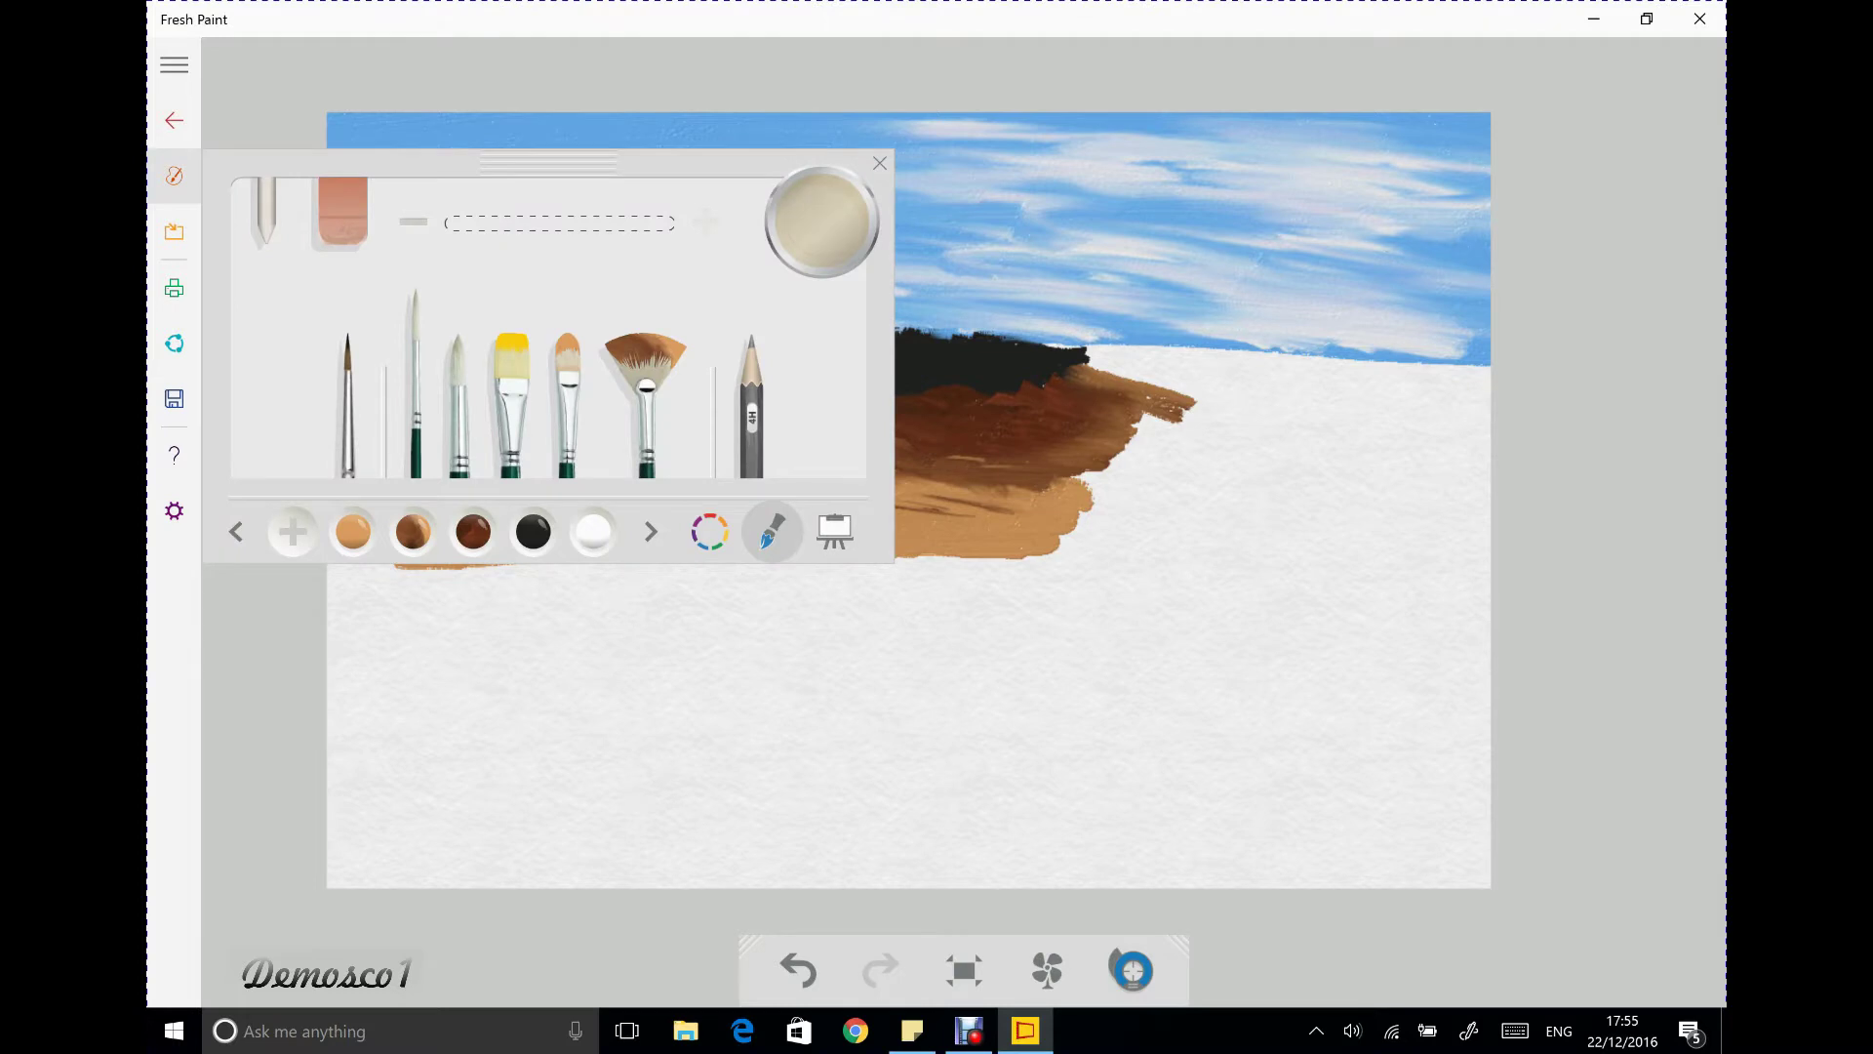
pyautogui.click(709, 531)
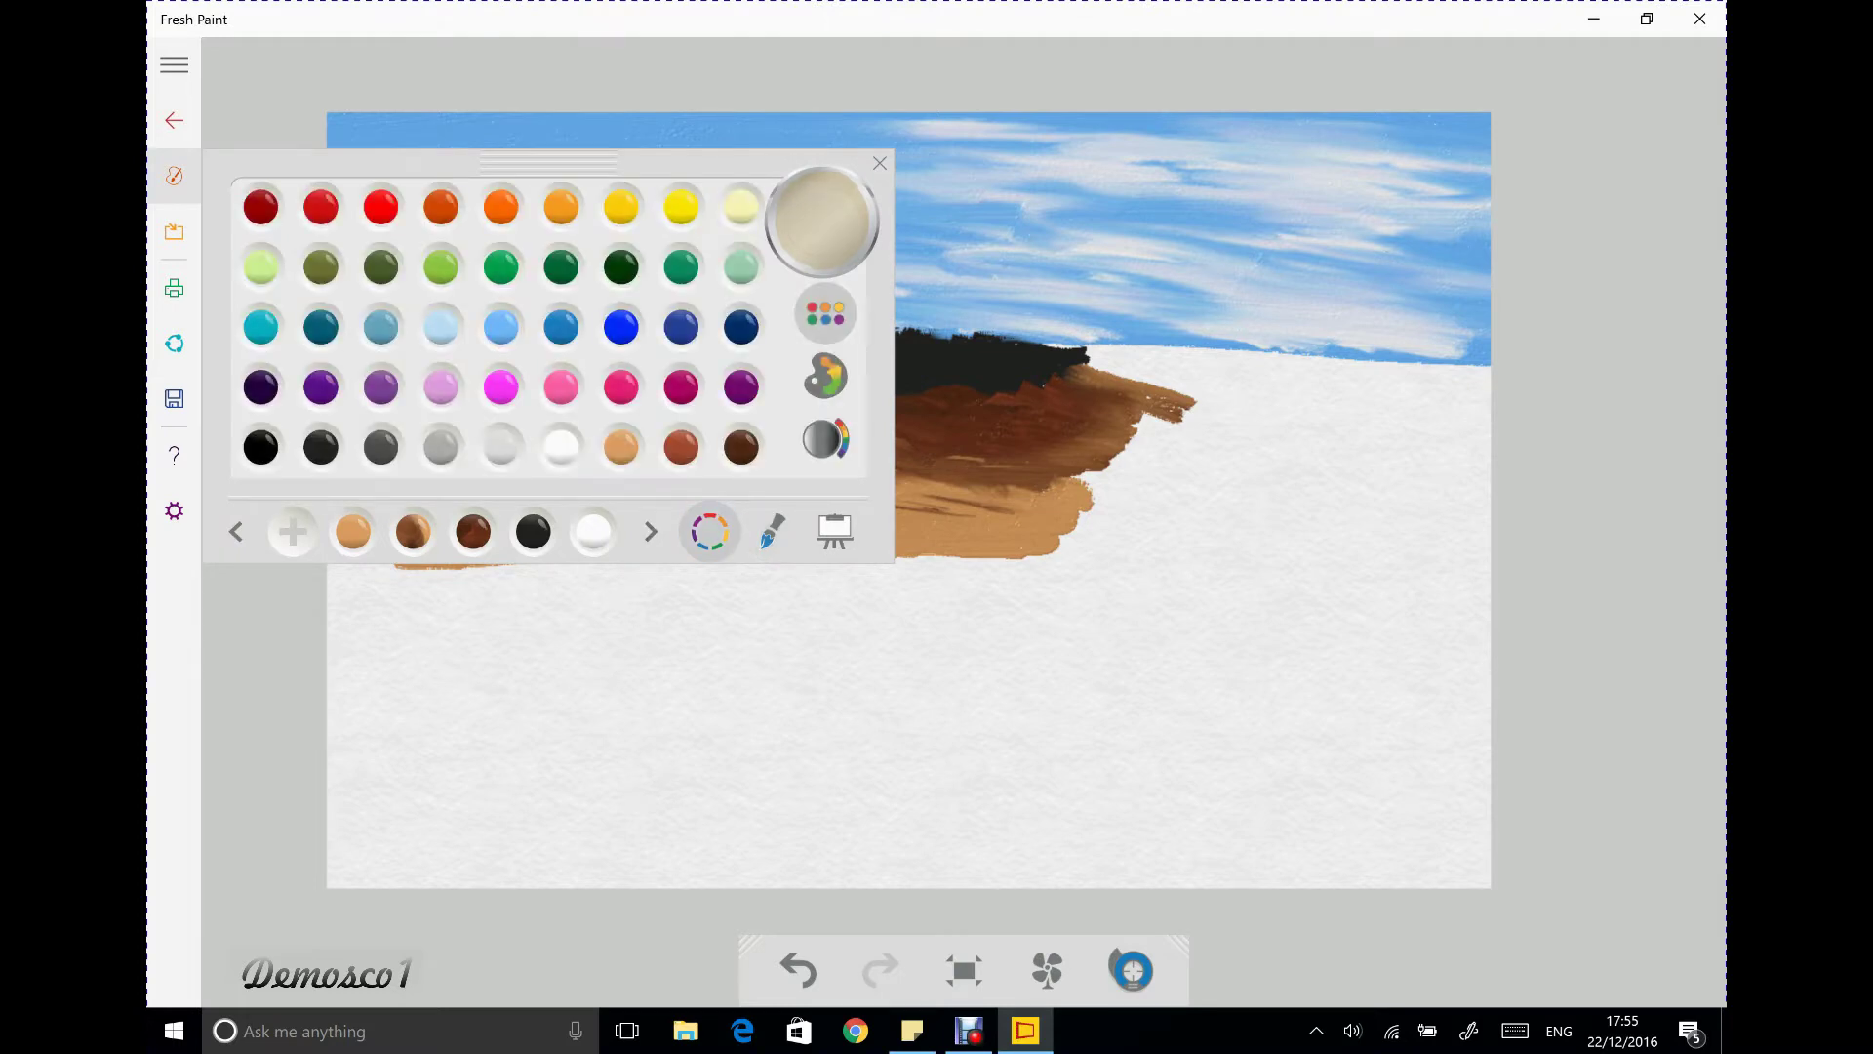
pyautogui.click(825, 375)
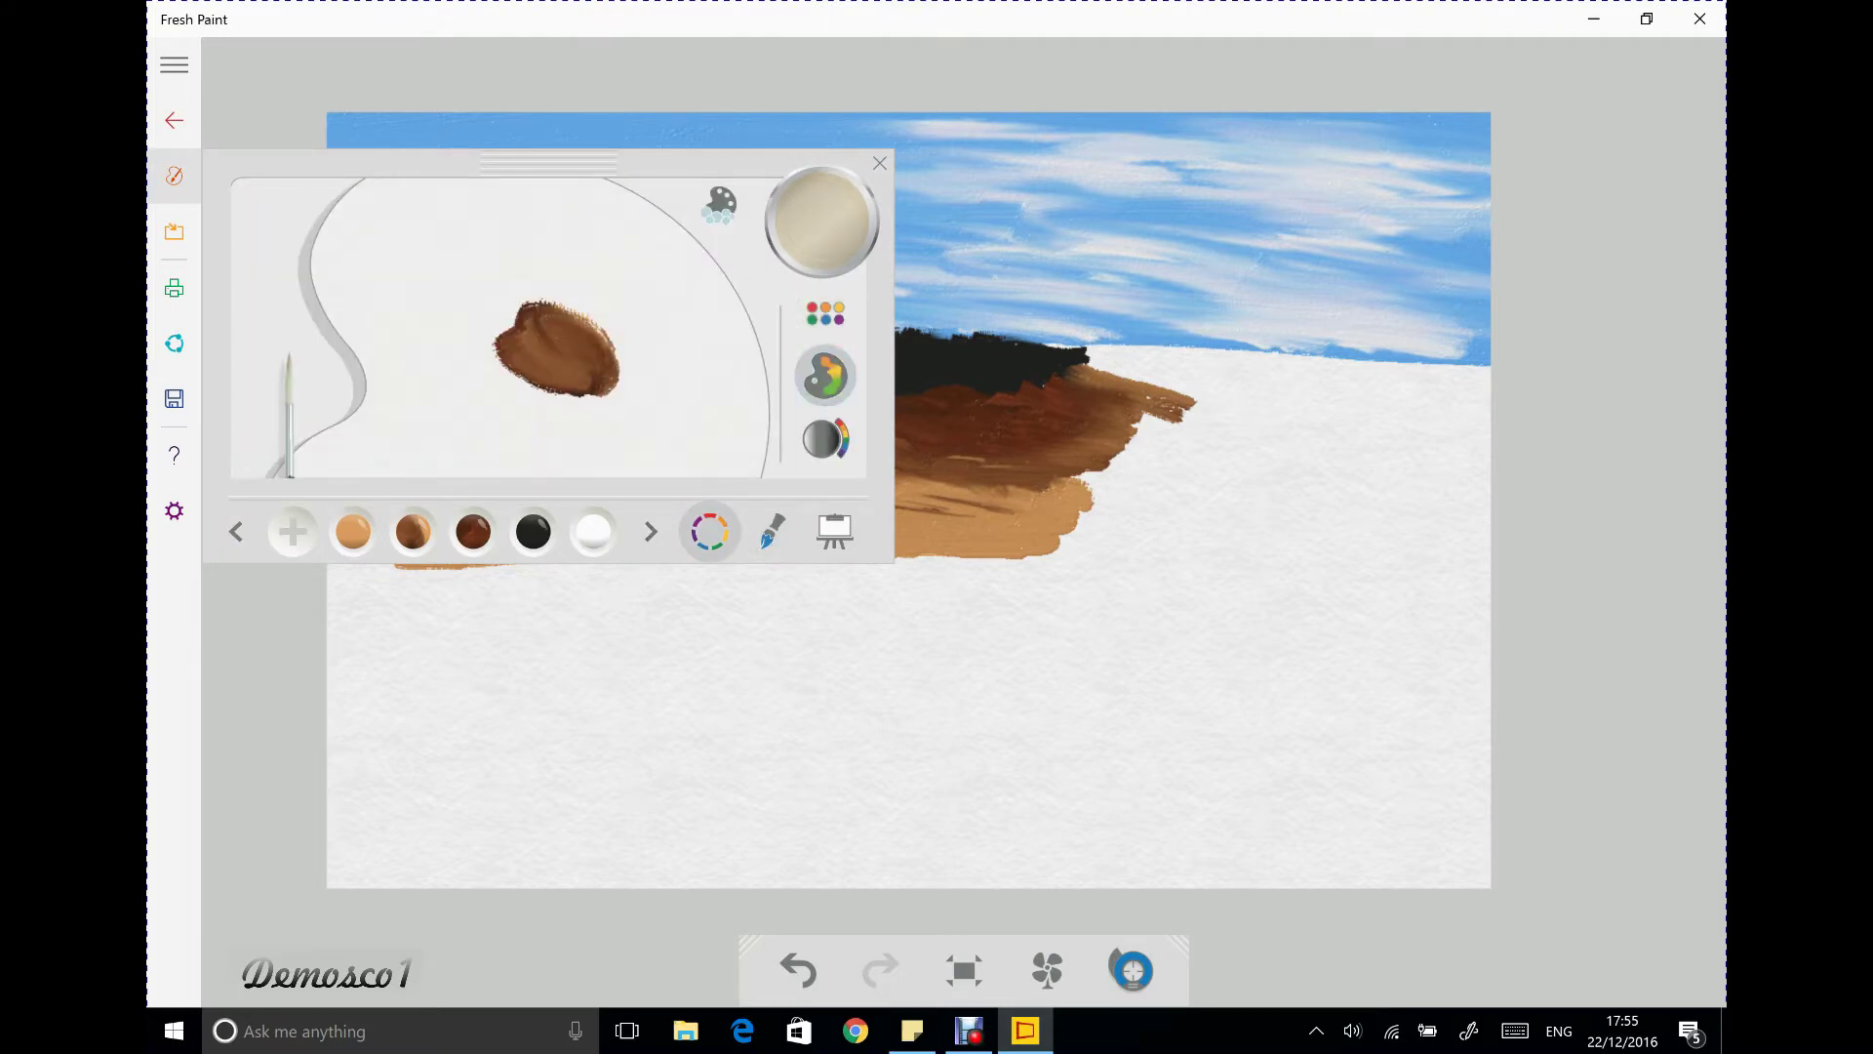
pyautogui.click(720, 205)
pyautogui.click(593, 532)
pyautogui.click(581, 381)
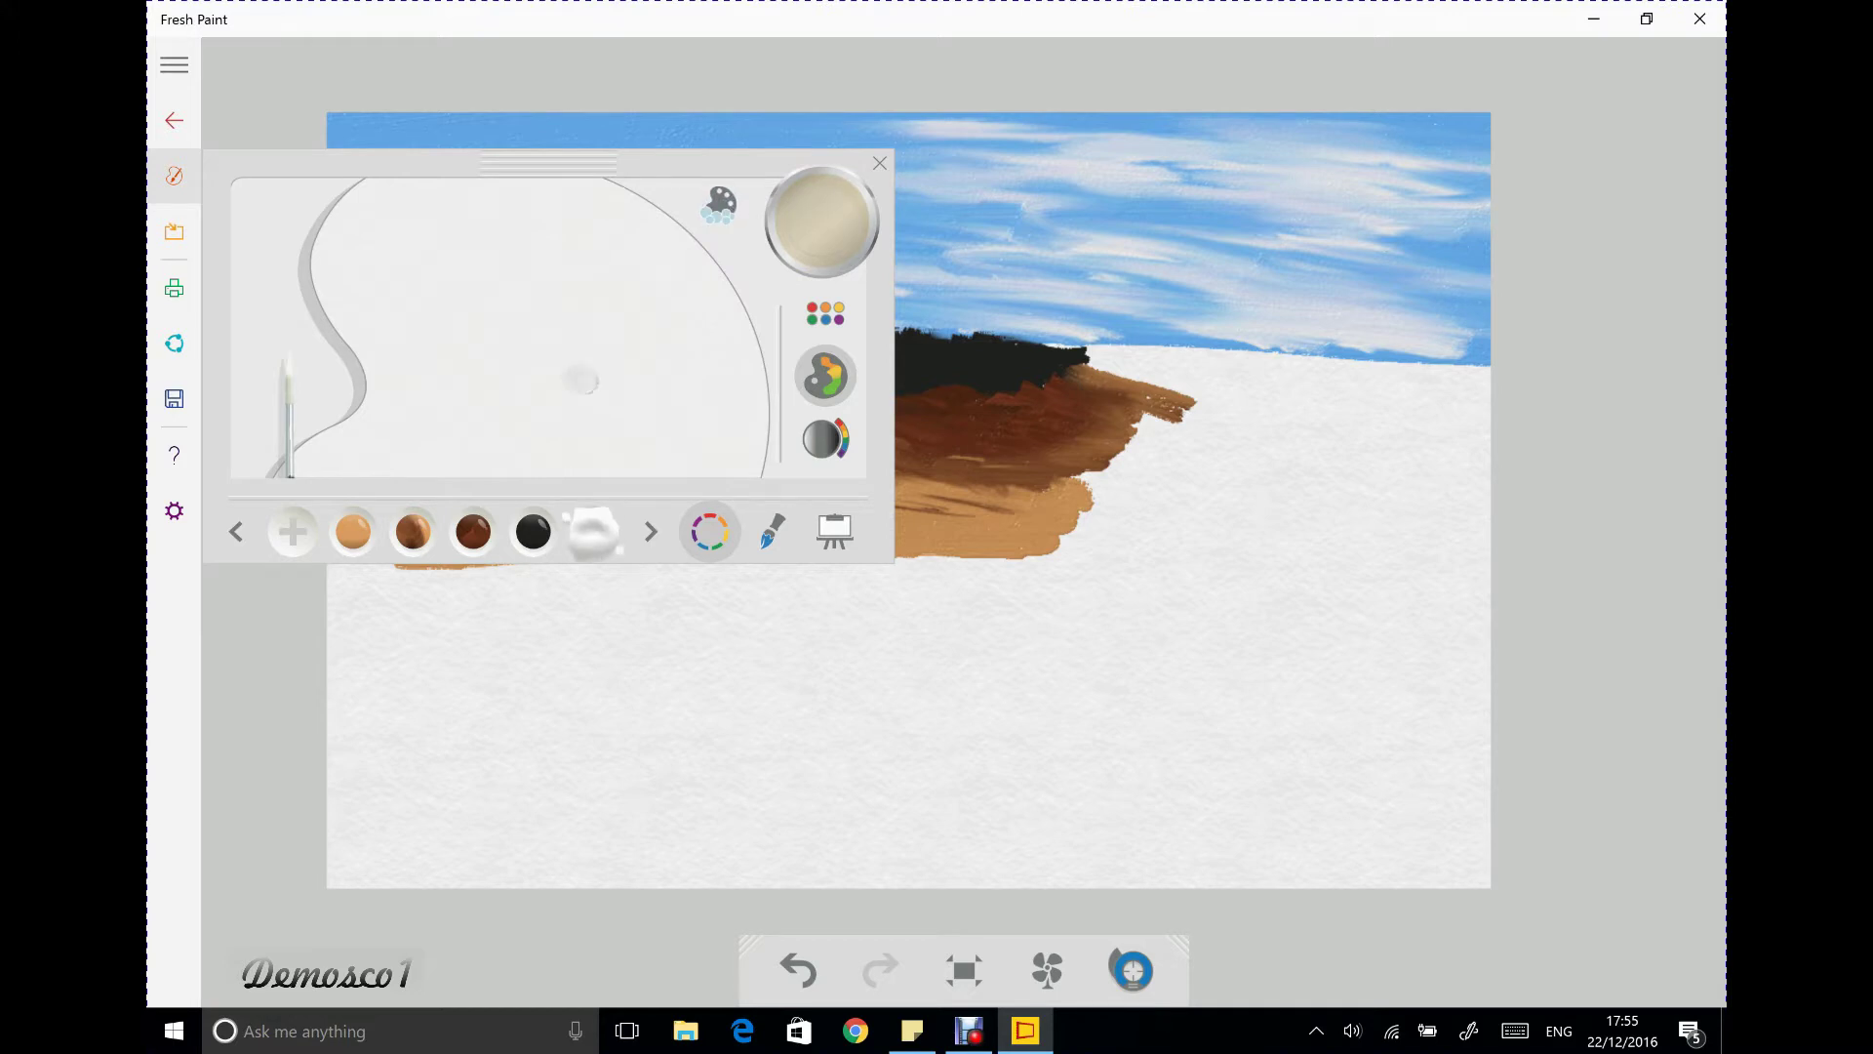
# Mix black, dark brown and white on the palette into a brownish grey
pyautogui.click(533, 532)
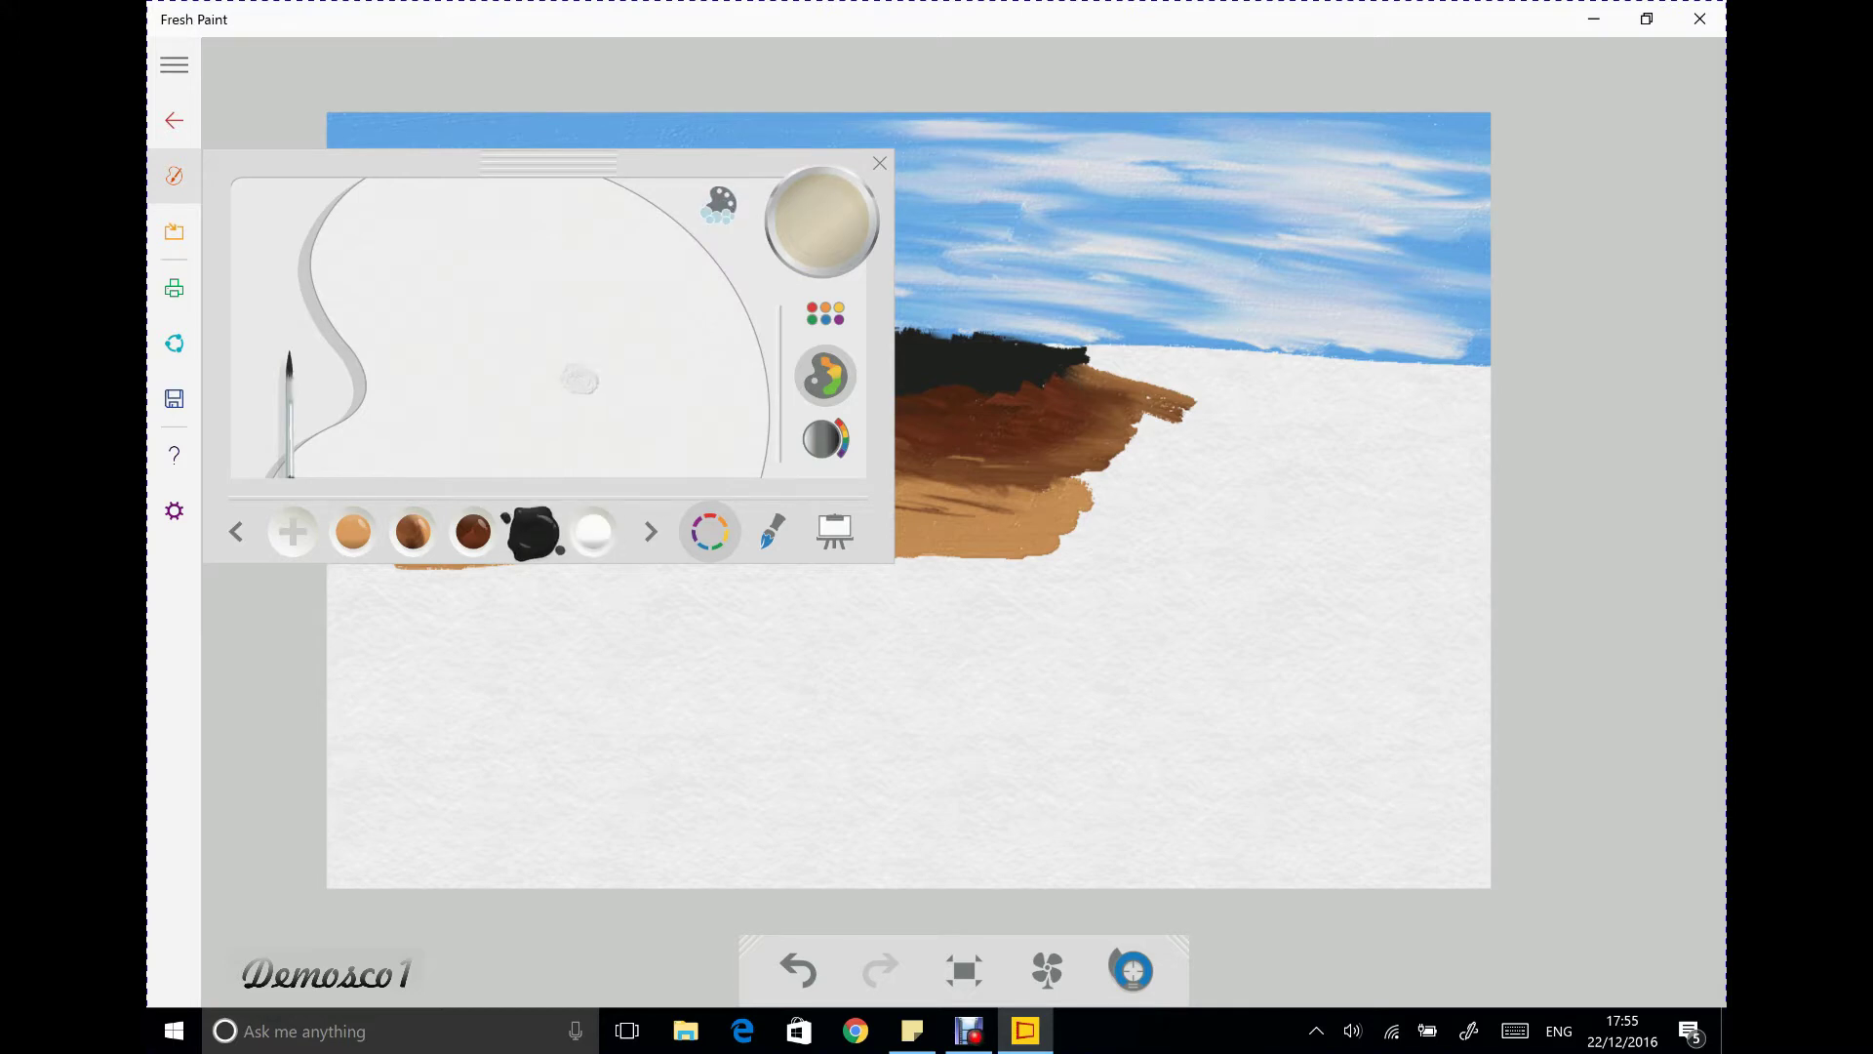
pyautogui.click(473, 531)
pyautogui.moveTo(588, 375)
pyautogui.mouseDown()
pyautogui.moveTo(586, 398)
pyautogui.moveTo(566, 385)
pyautogui.moveTo(605, 383)
pyautogui.moveTo(589, 363)
pyautogui.moveTo(561, 370)
pyautogui.moveTo(610, 386)
pyautogui.moveTo(571, 371)
pyautogui.moveTo(605, 390)
pyautogui.moveTo(586, 402)
pyautogui.moveTo(625, 390)
pyautogui.moveTo(551, 390)
pyautogui.moveTo(624, 405)
pyautogui.mouseUp()
pyautogui.click(533, 532)
pyautogui.click(593, 532)
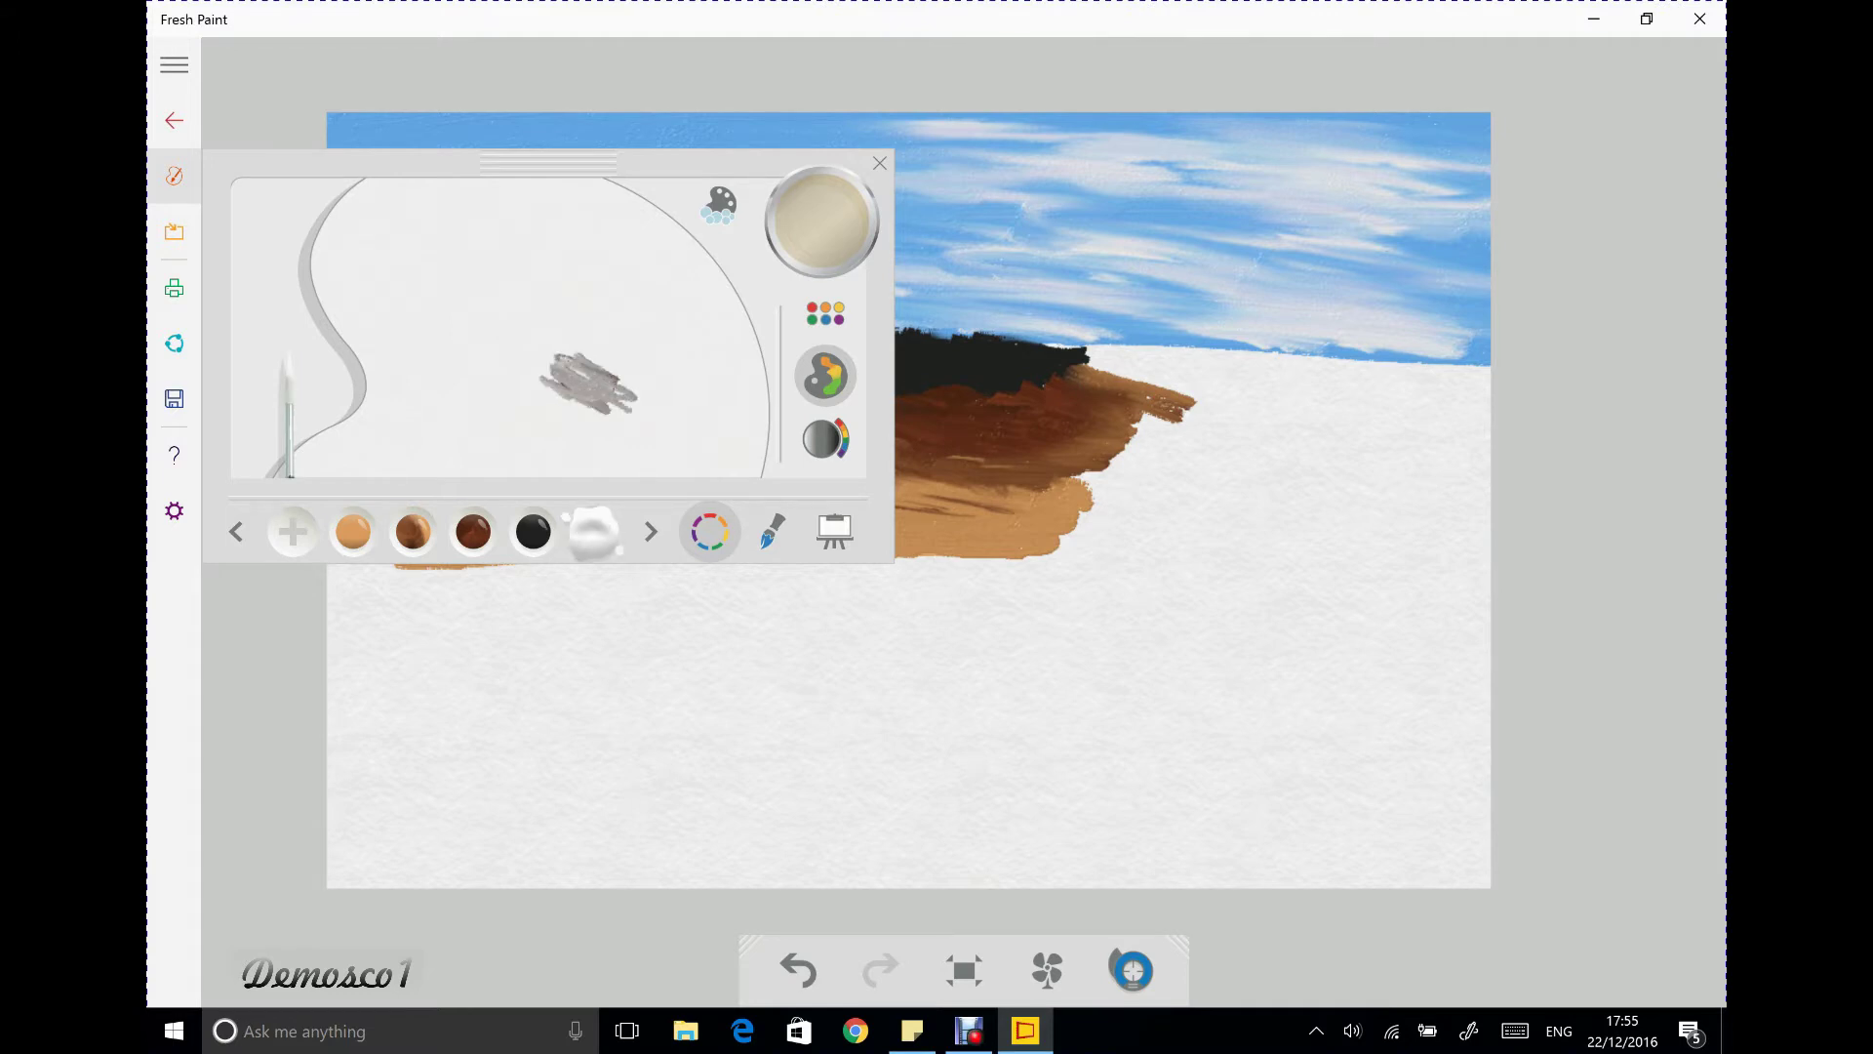
pyautogui.click(473, 532)
pyautogui.moveTo(583, 380)
pyautogui.mouseDown()
pyautogui.moveTo(597, 392)
pyautogui.moveTo(564, 400)
pyautogui.moveTo(614, 369)
pyautogui.moveTo(564, 351)
pyautogui.moveTo(624, 415)
pyautogui.moveTo(548, 363)
pyautogui.mouseUp()
pyautogui.press('Escape')
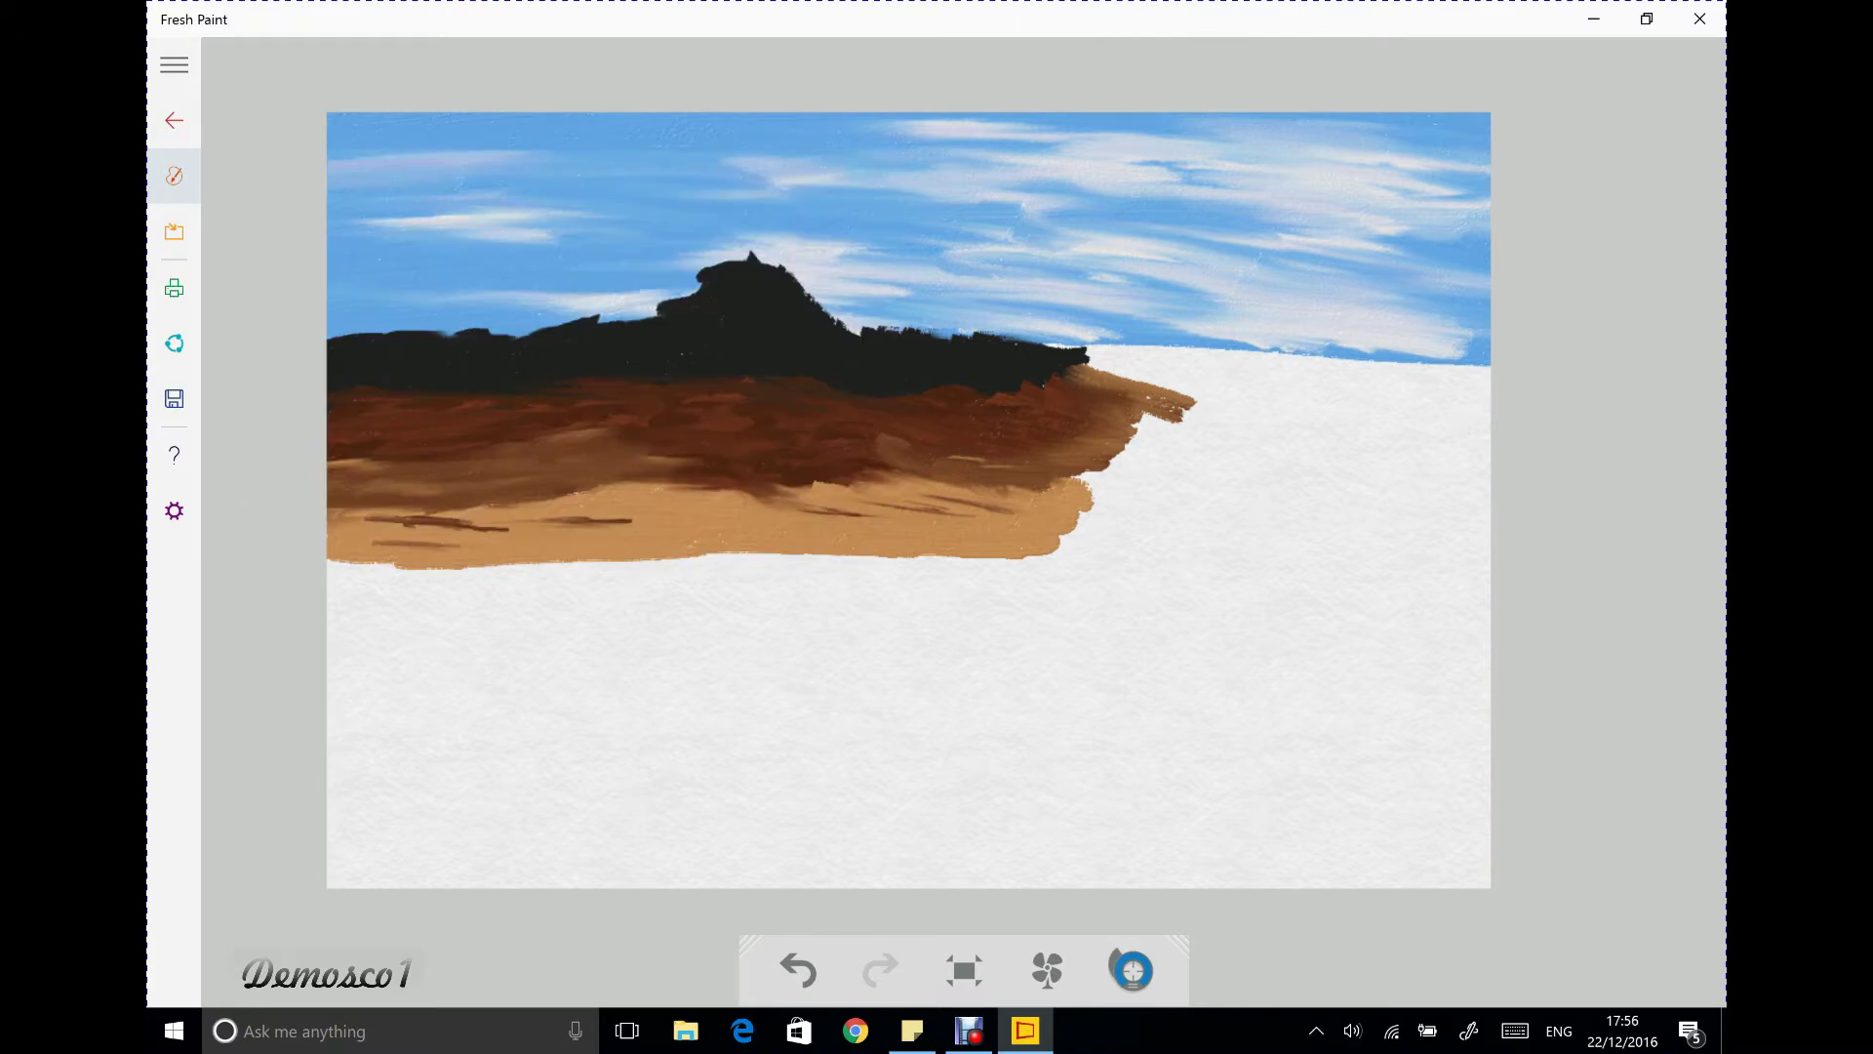
# Paint a brownish-grey patch slanting down across the brown land below the peak, switching to the medium round brush to extend it
pyautogui.moveTo(764, 414); pyautogui.dragTo(829, 420)
pyautogui.moveTo(763, 394)
pyautogui.mouseDown()
pyautogui.moveTo(884, 438)
pyautogui.moveTo(861, 423)
pyautogui.mouseUp()
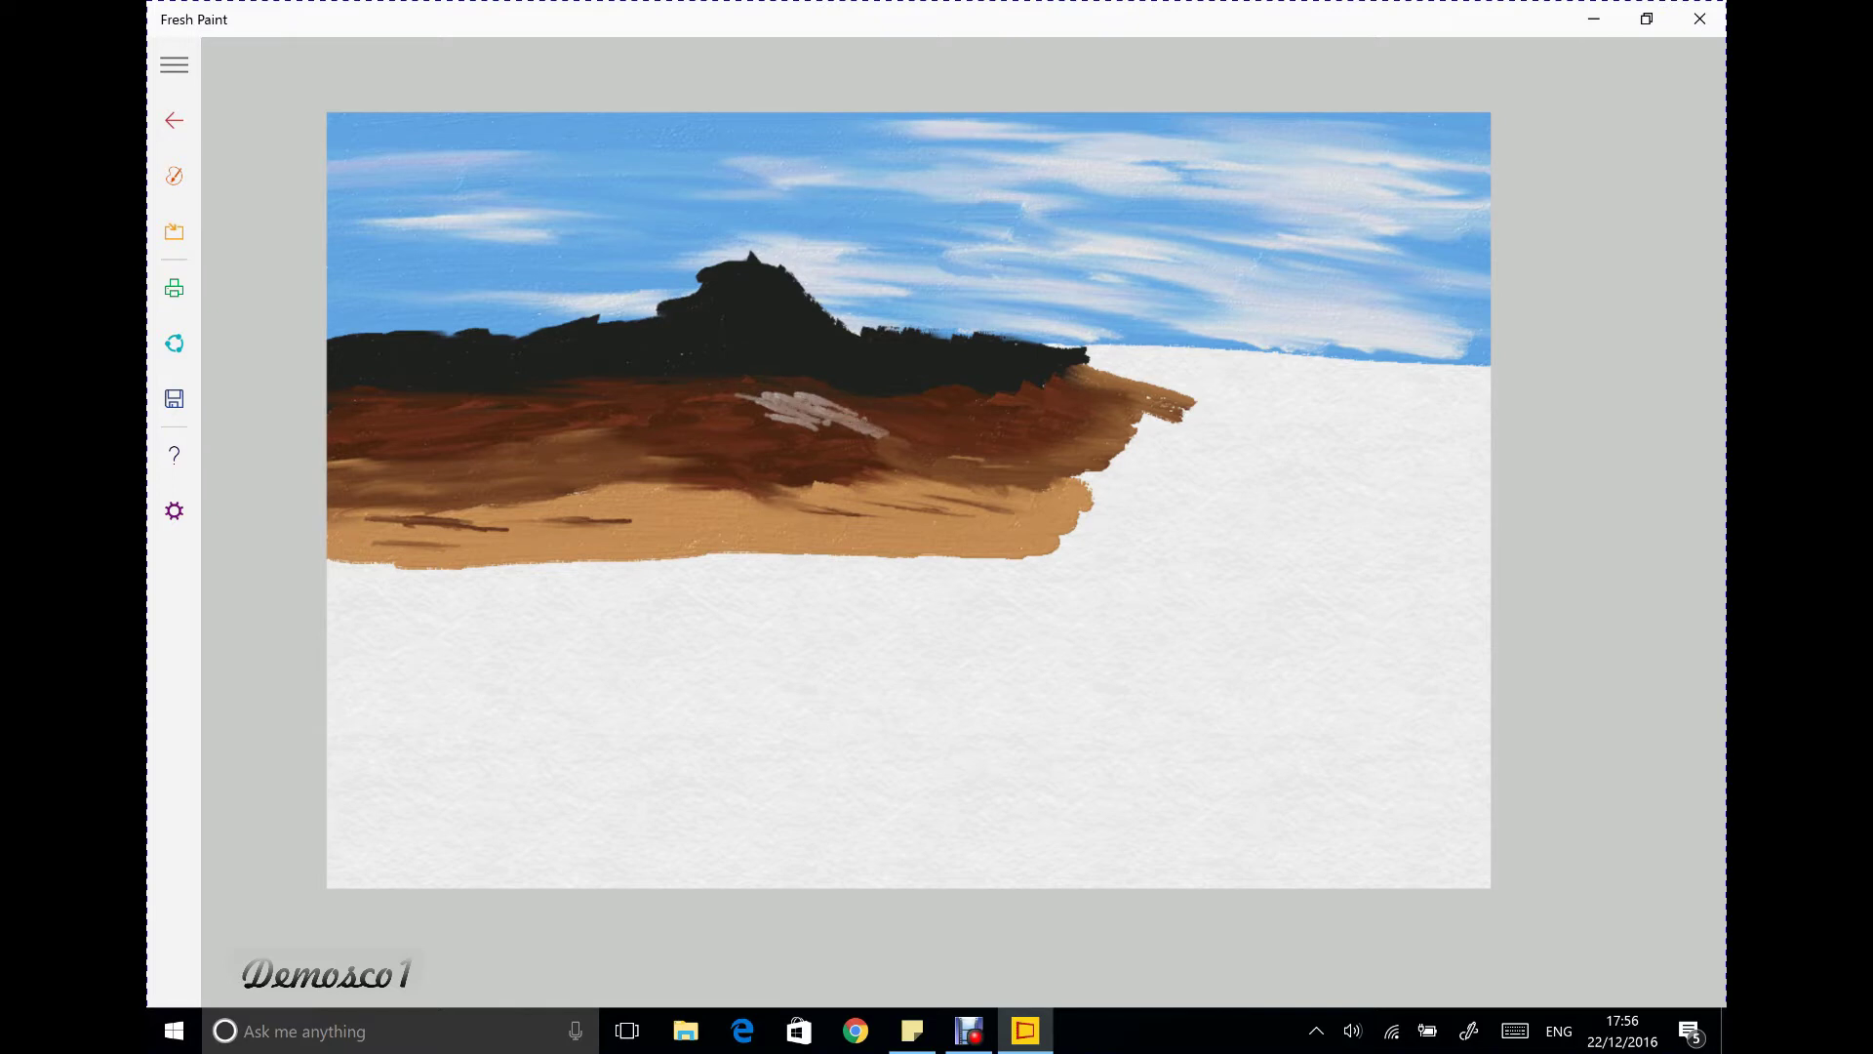
pyautogui.click(173, 176)
pyautogui.click(772, 531)
pyautogui.click(457, 409)
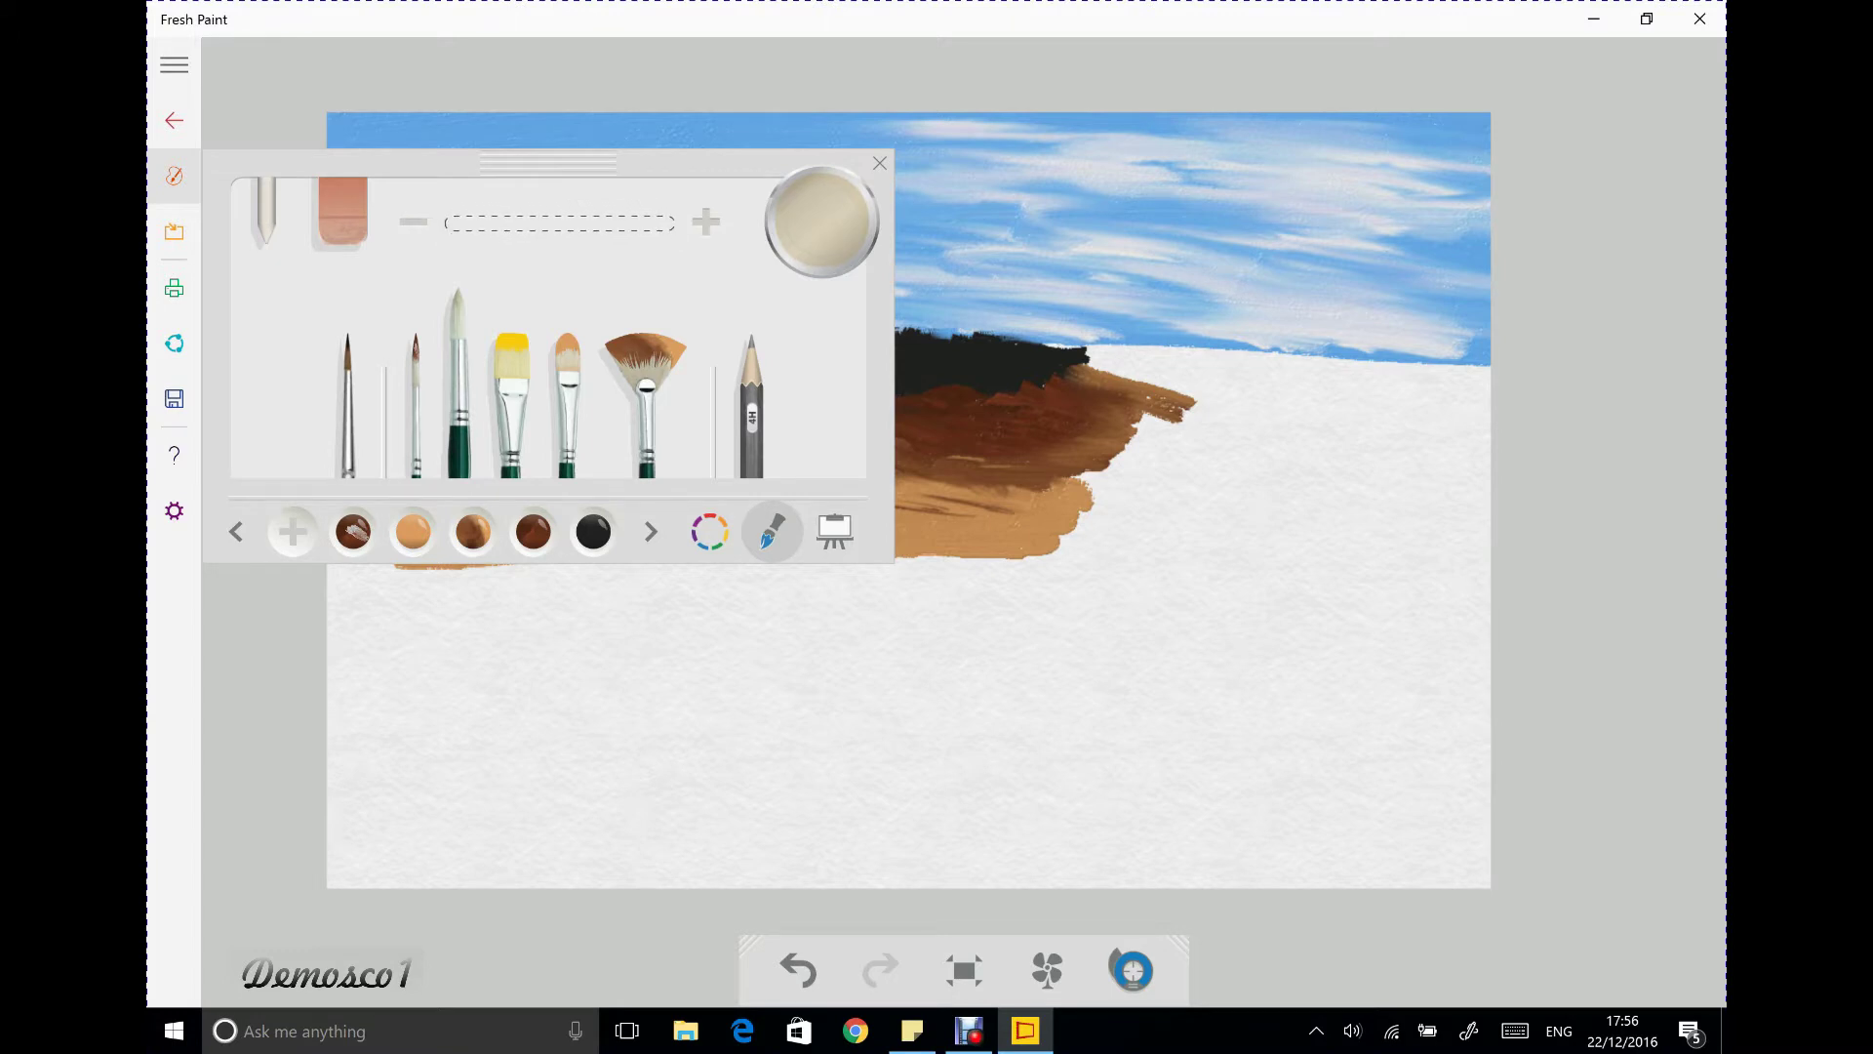
pyautogui.click(353, 530)
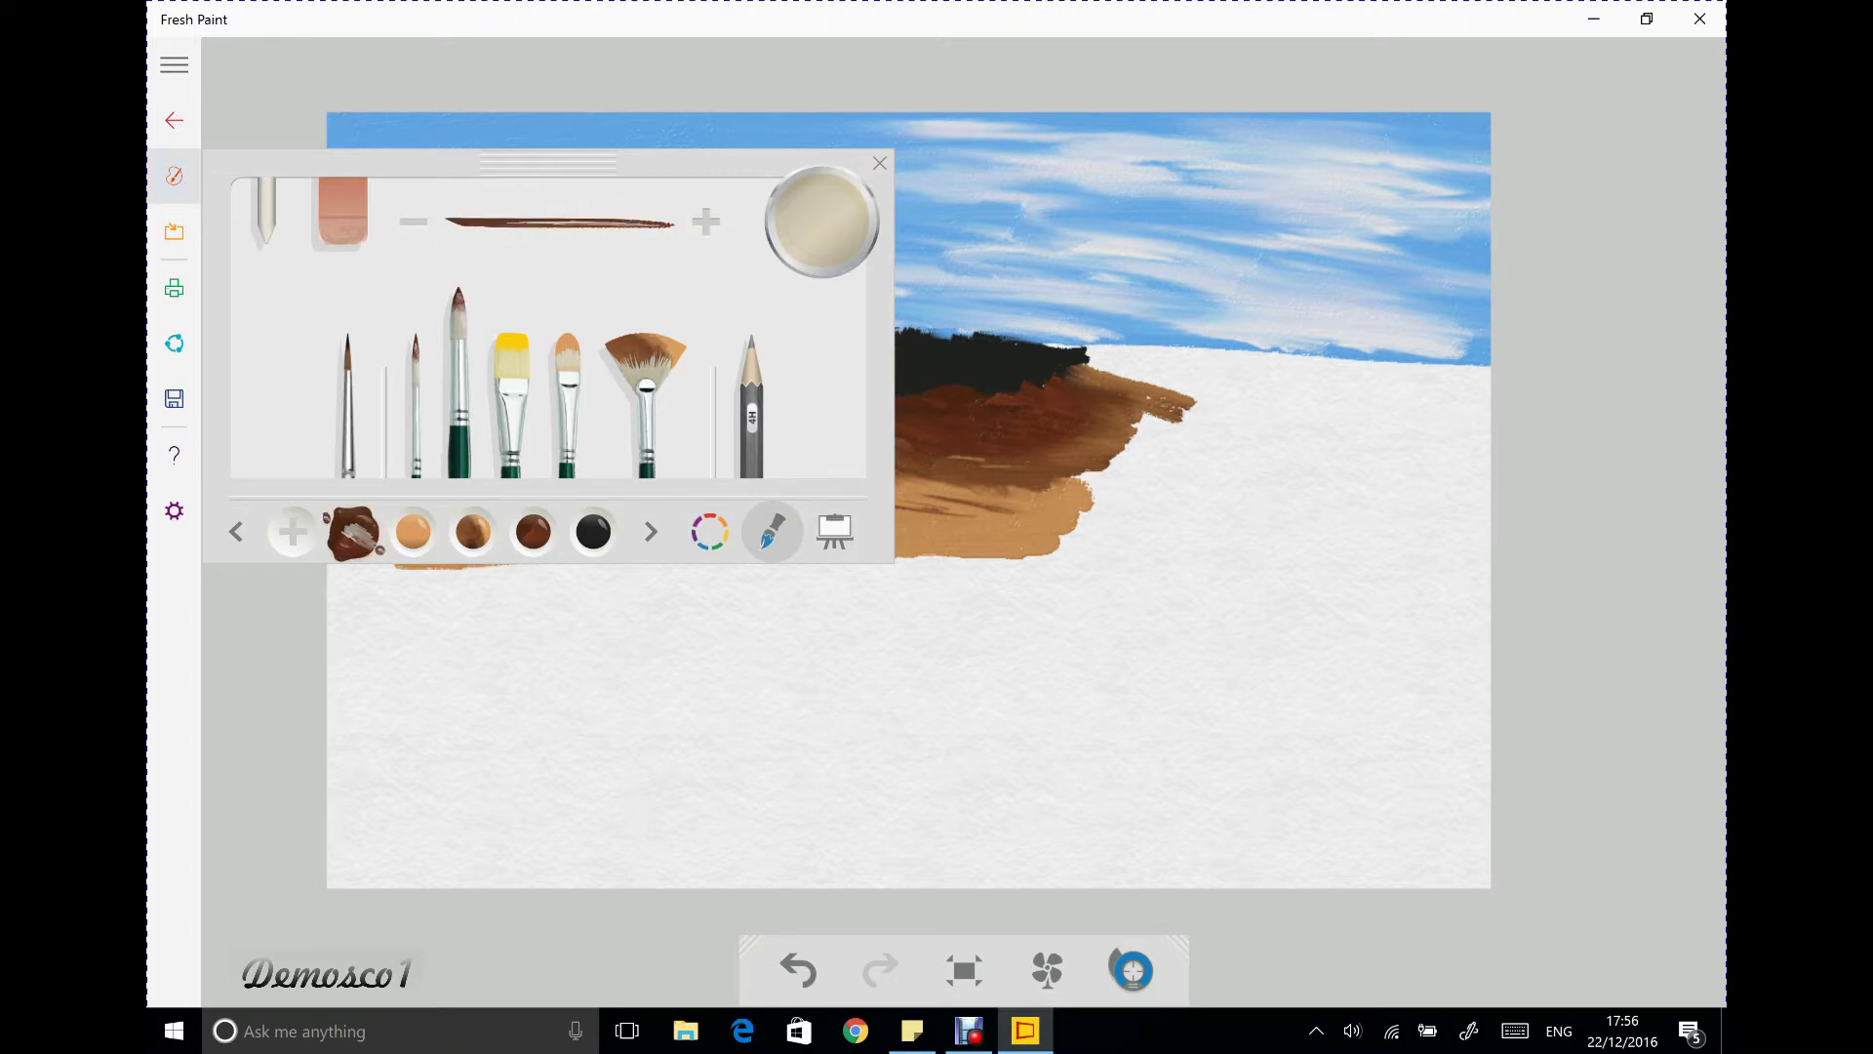
pyautogui.press('Escape')
pyautogui.moveTo(826, 400)
pyautogui.mouseDown()
pyautogui.moveTo(718, 399)
pyautogui.moveTo(761, 397)
pyautogui.moveTo(852, 443)
pyautogui.moveTo(779, 419)
pyautogui.moveTo(824, 405)
pyautogui.moveTo(937, 449)
pyautogui.moveTo(816, 437)
pyautogui.mouseUp()
pyautogui.moveTo(863, 446); pyautogui.dragTo(885, 446)
pyautogui.moveTo(885, 441)
pyautogui.mouseDown()
pyautogui.moveTo(961, 450)
pyautogui.moveTo(906, 455)
pyautogui.mouseUp()
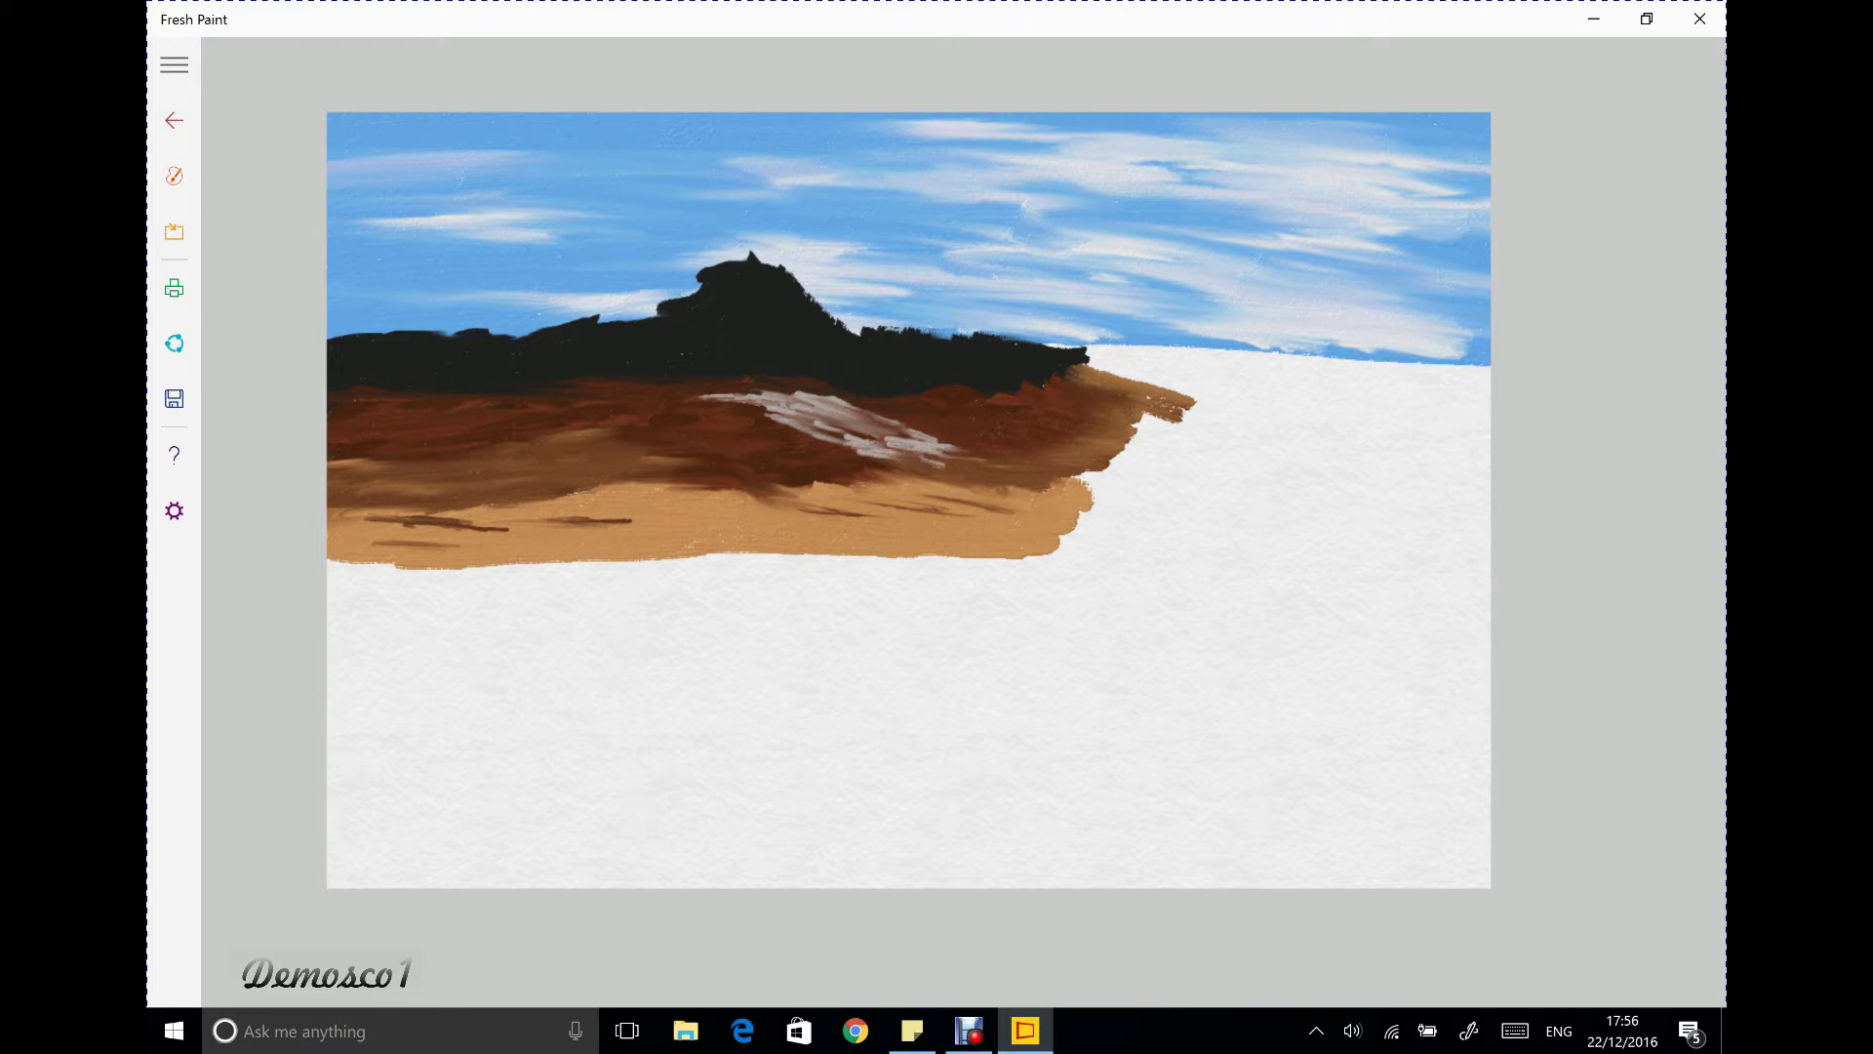
pyautogui.moveTo(757, 398)
pyautogui.mouseDown()
pyautogui.moveTo(821, 385)
pyautogui.moveTo(741, 388)
pyautogui.moveTo(818, 391)
pyautogui.moveTo(841, 399)
pyautogui.moveTo(794, 387)
pyautogui.moveTo(896, 425)
pyautogui.moveTo(855, 441)
pyautogui.mouseUp()
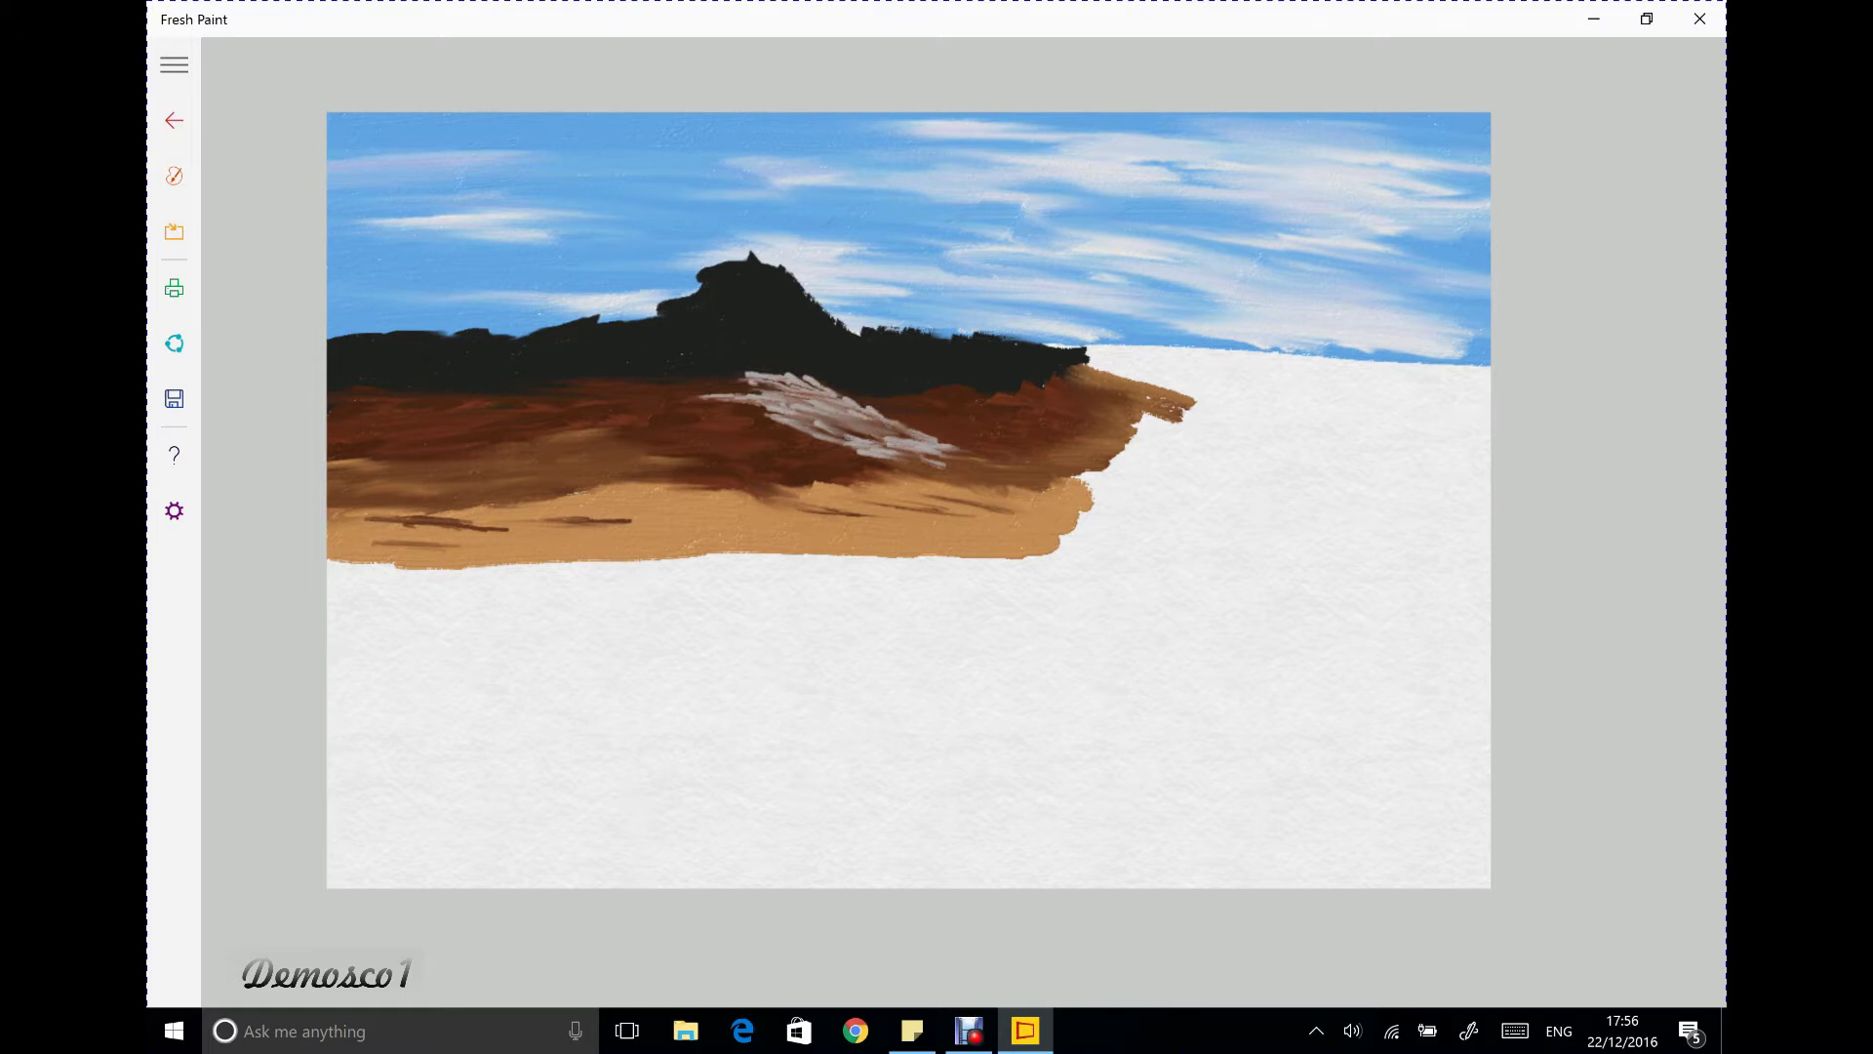
# Smooth the grey patch with clean round brushes and blend its ends into the surrounding brown land
pyautogui.click(174, 175)
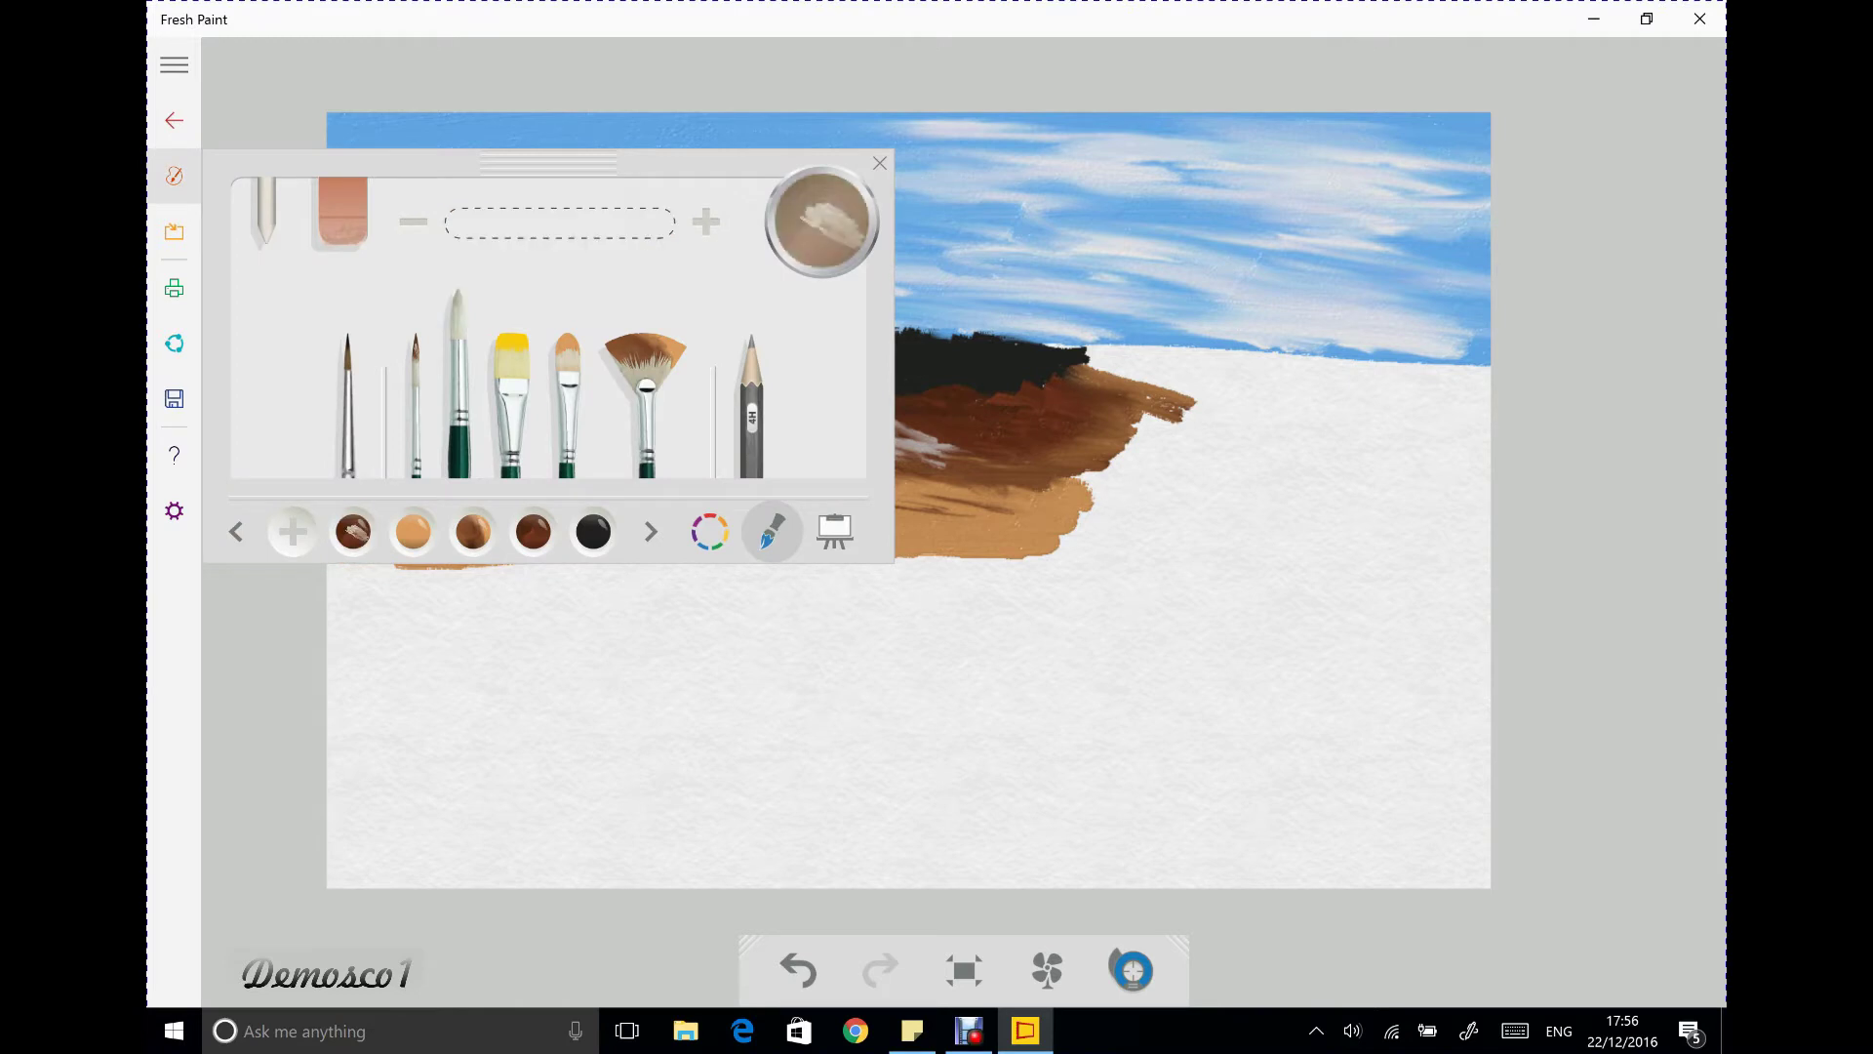
pyautogui.click(879, 163)
pyautogui.moveTo(859, 422); pyautogui.dragTo(923, 445)
pyautogui.moveTo(808, 404); pyautogui.dragTo(947, 461)
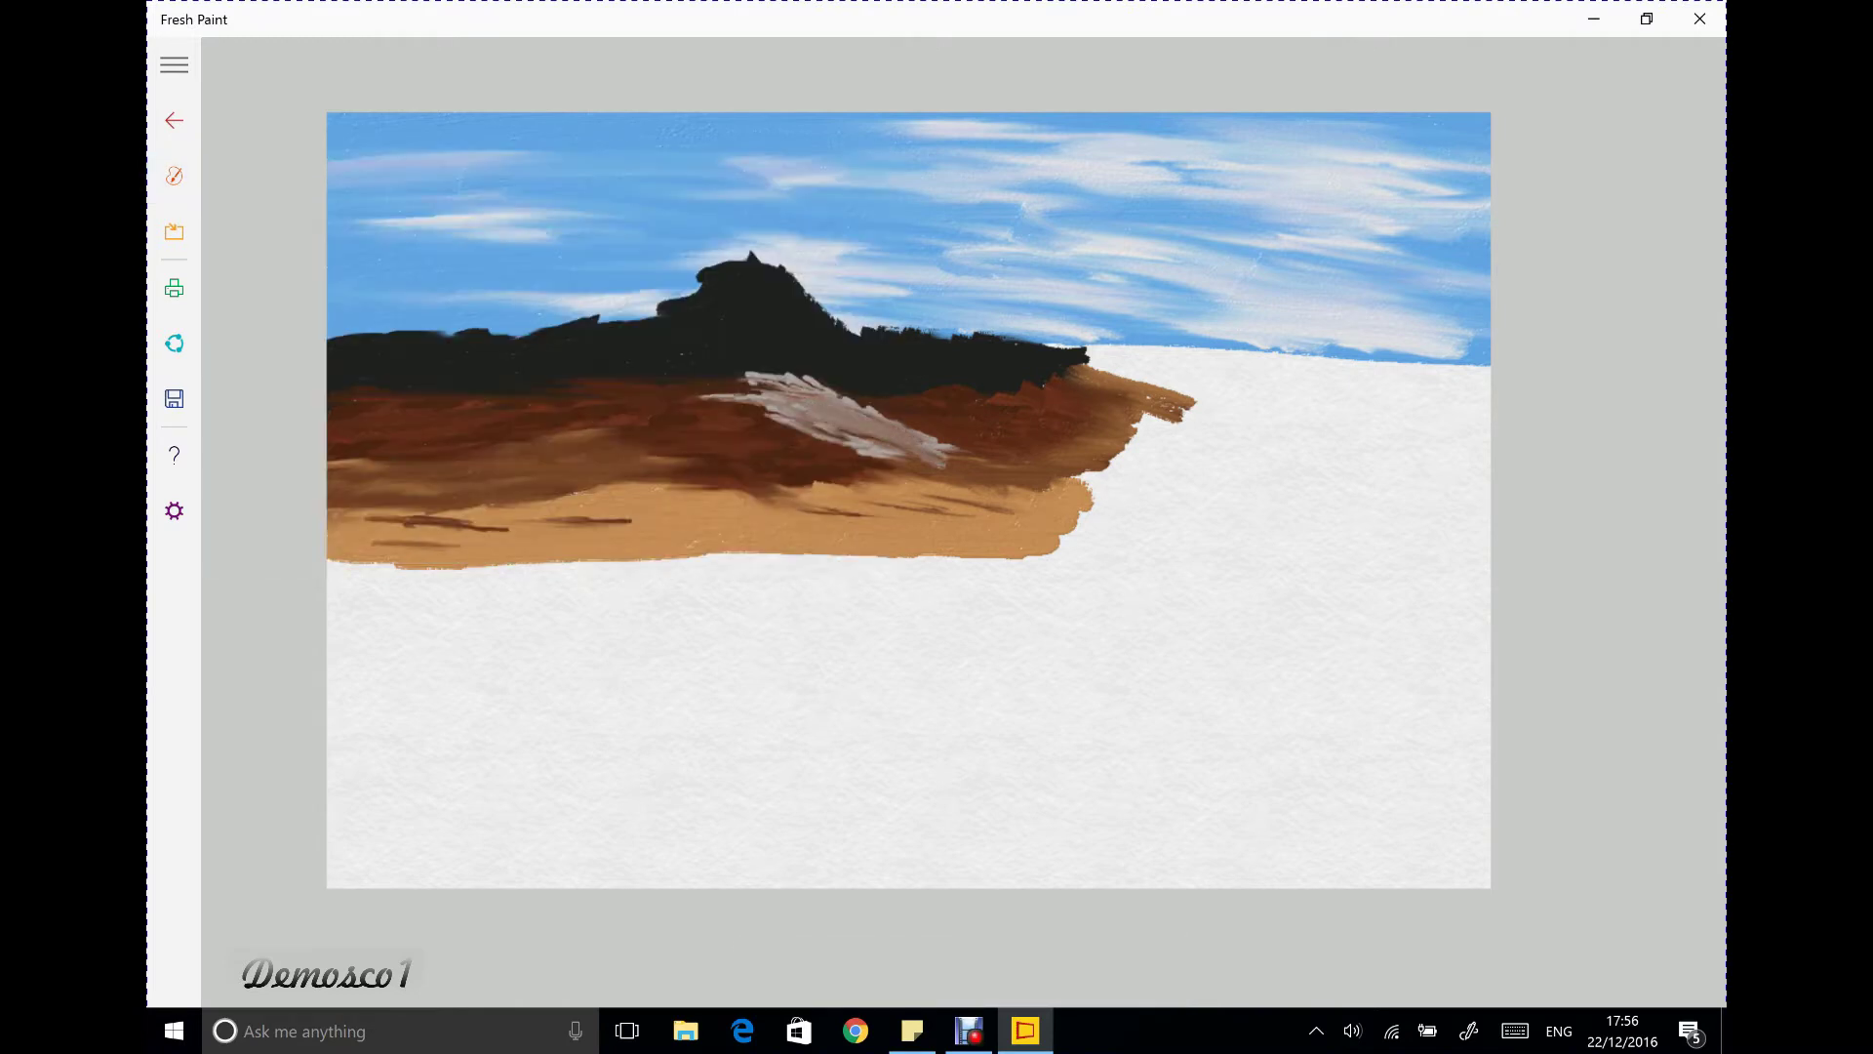
pyautogui.click(173, 176)
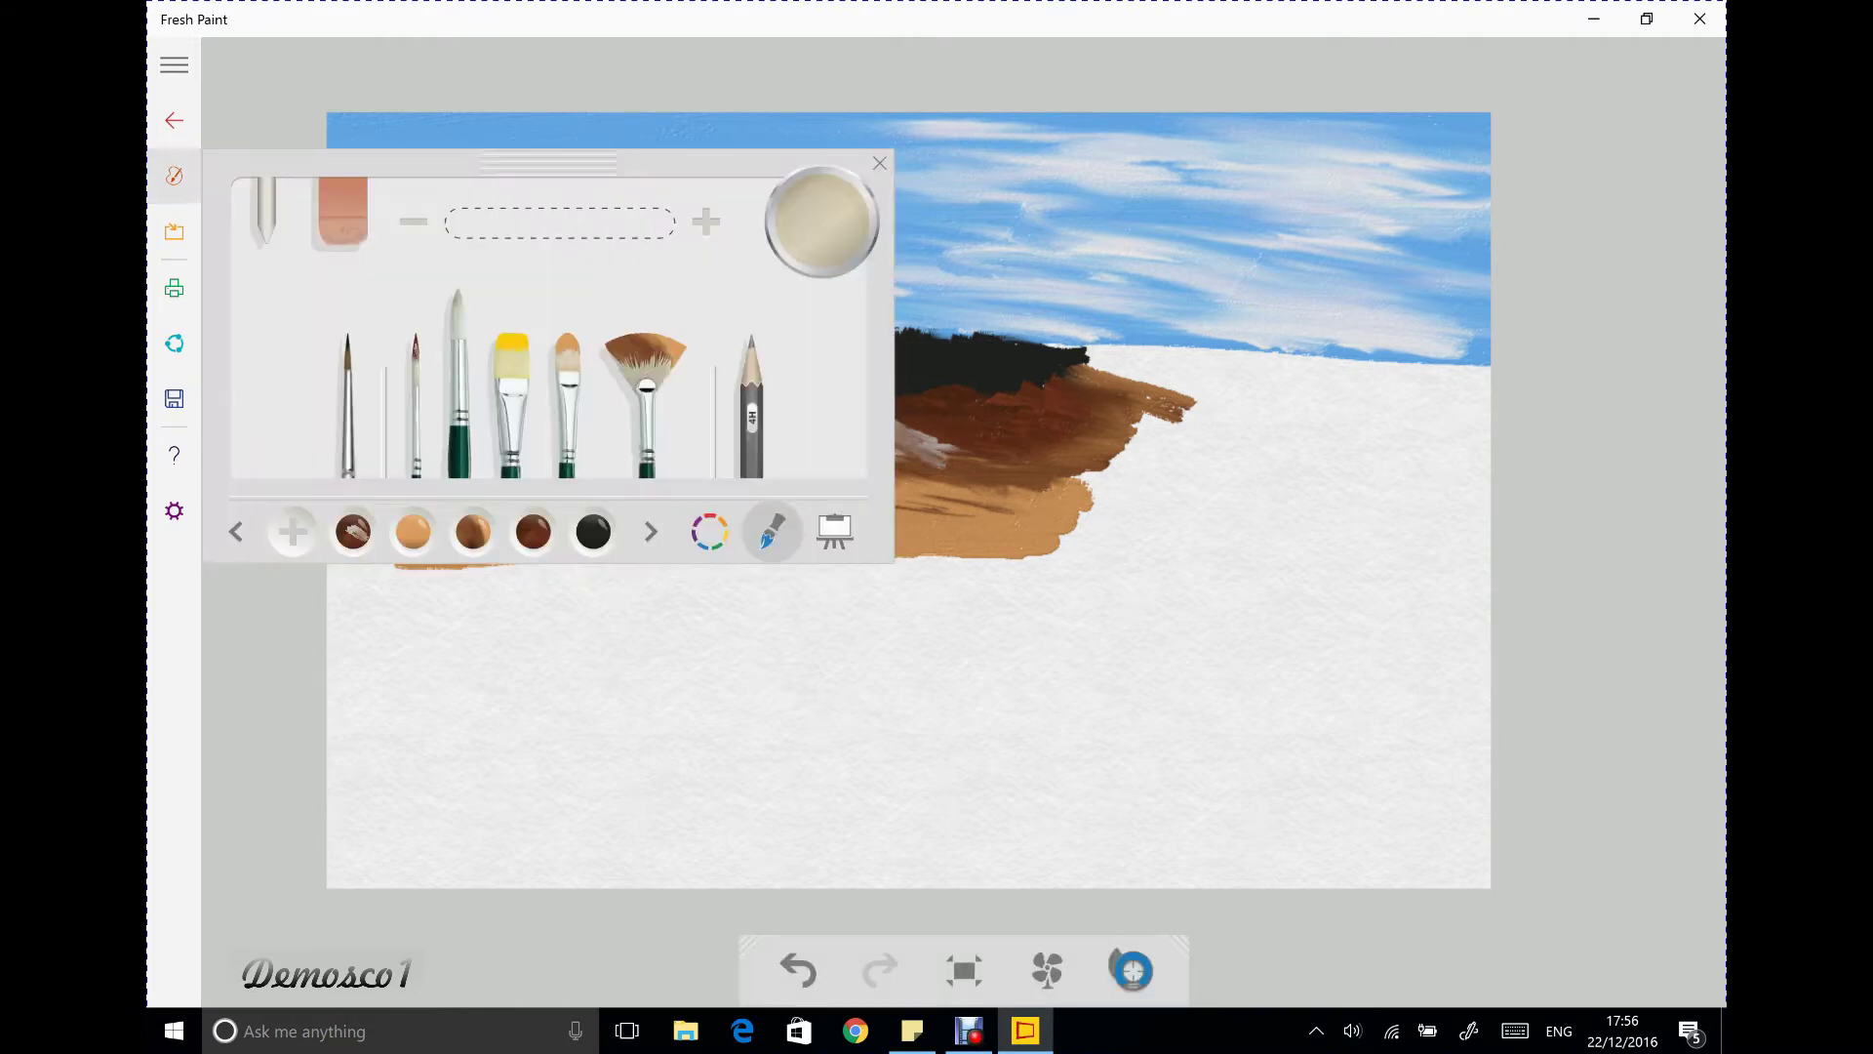
pyautogui.click(173, 176)
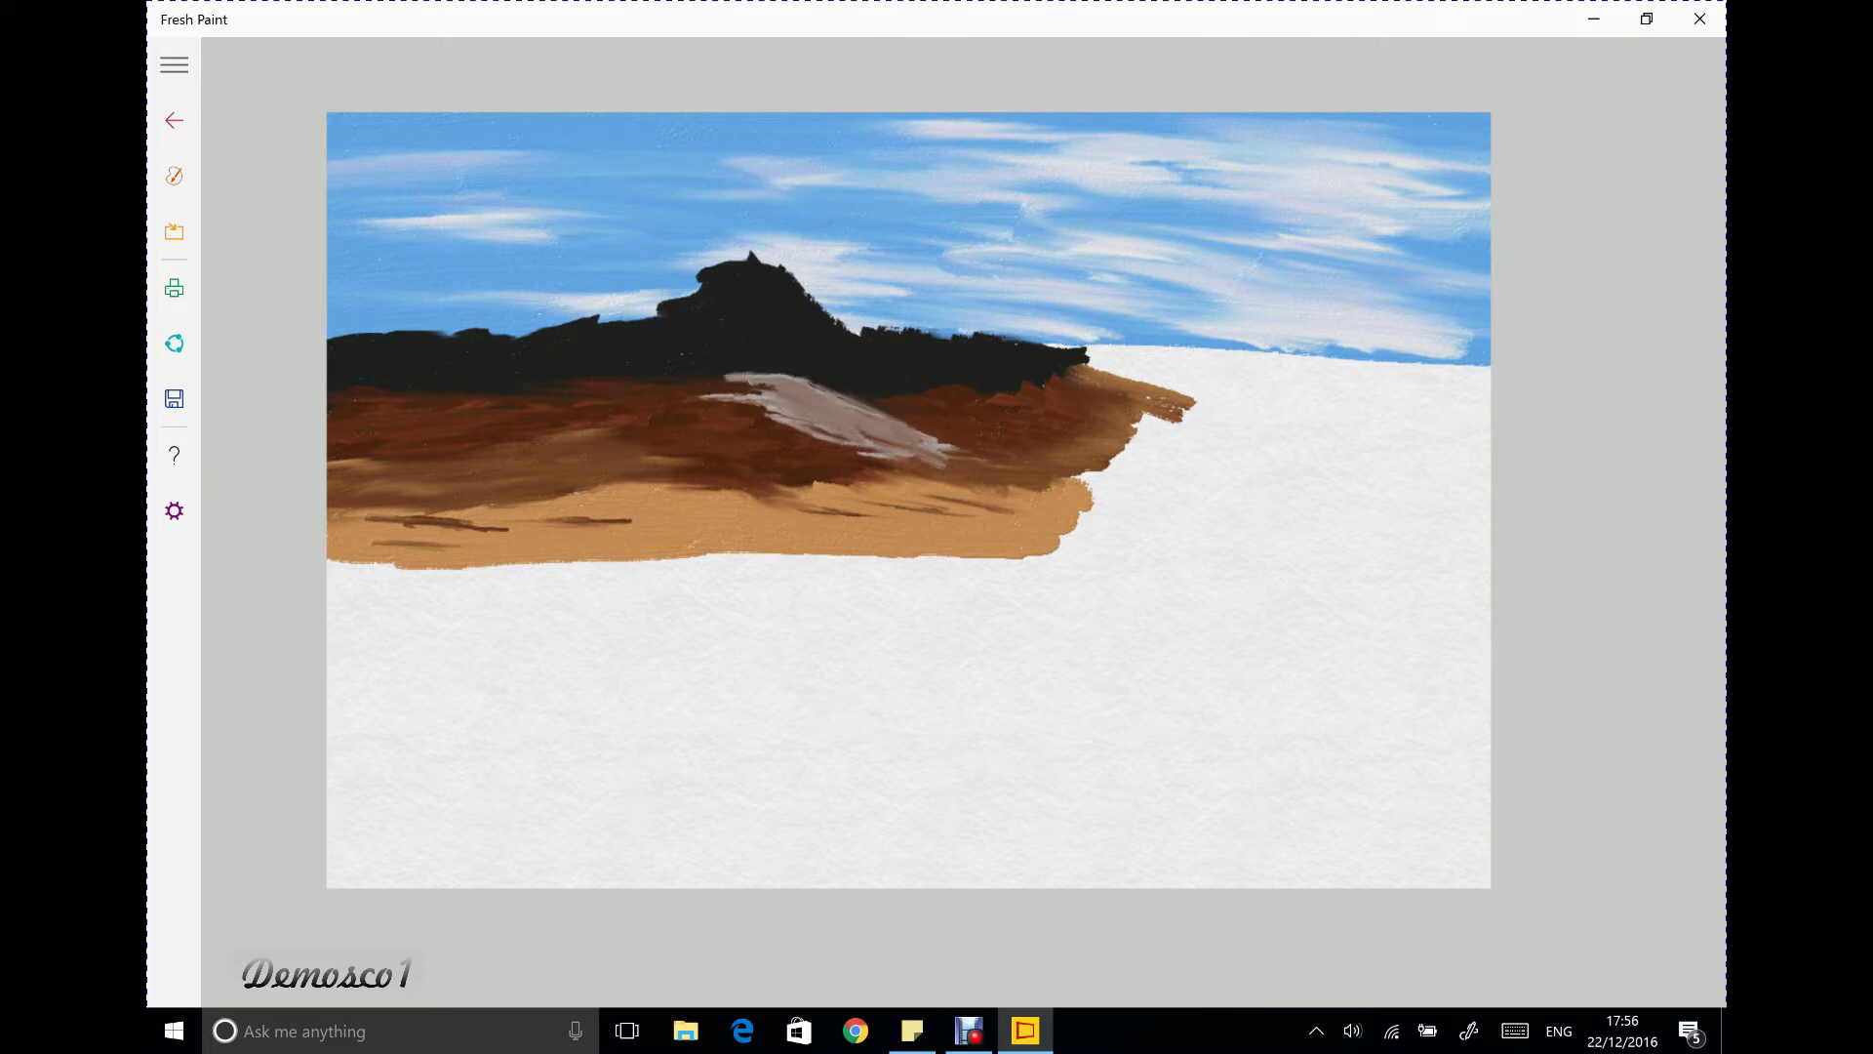
pyautogui.click(173, 175)
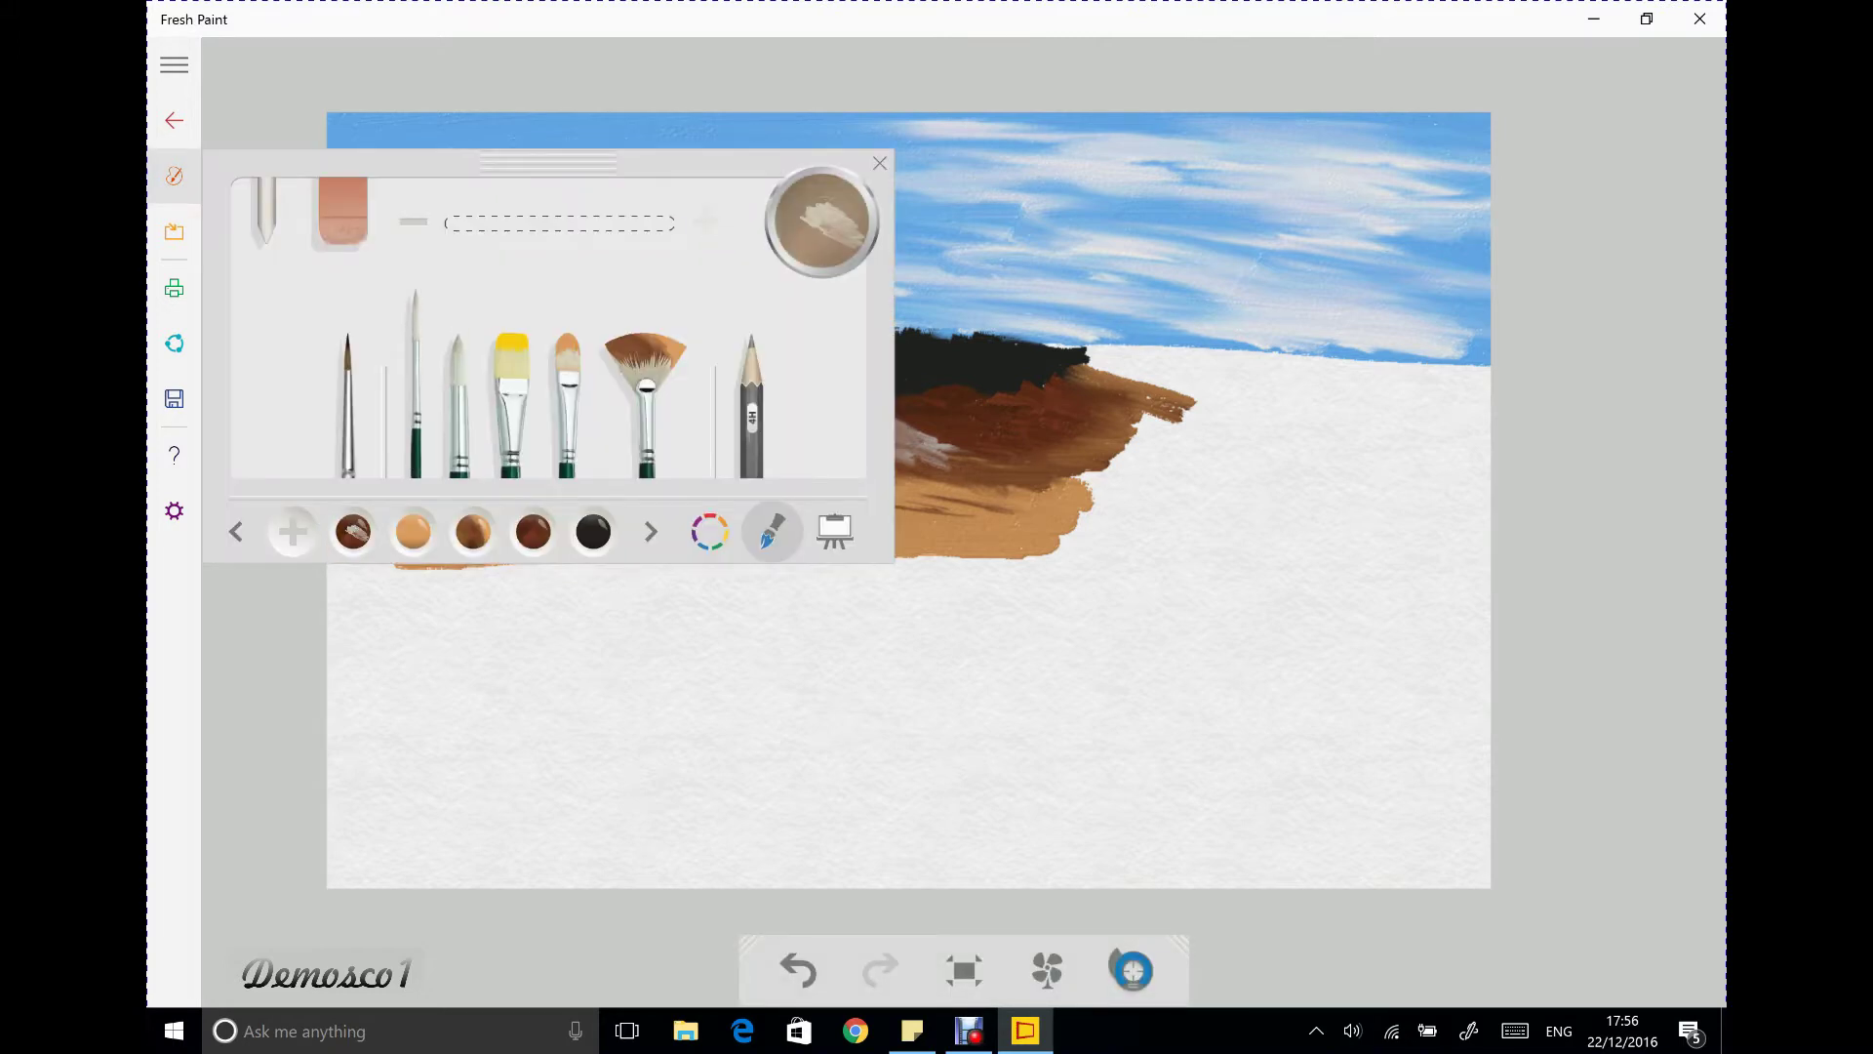
pyautogui.press('Escape')
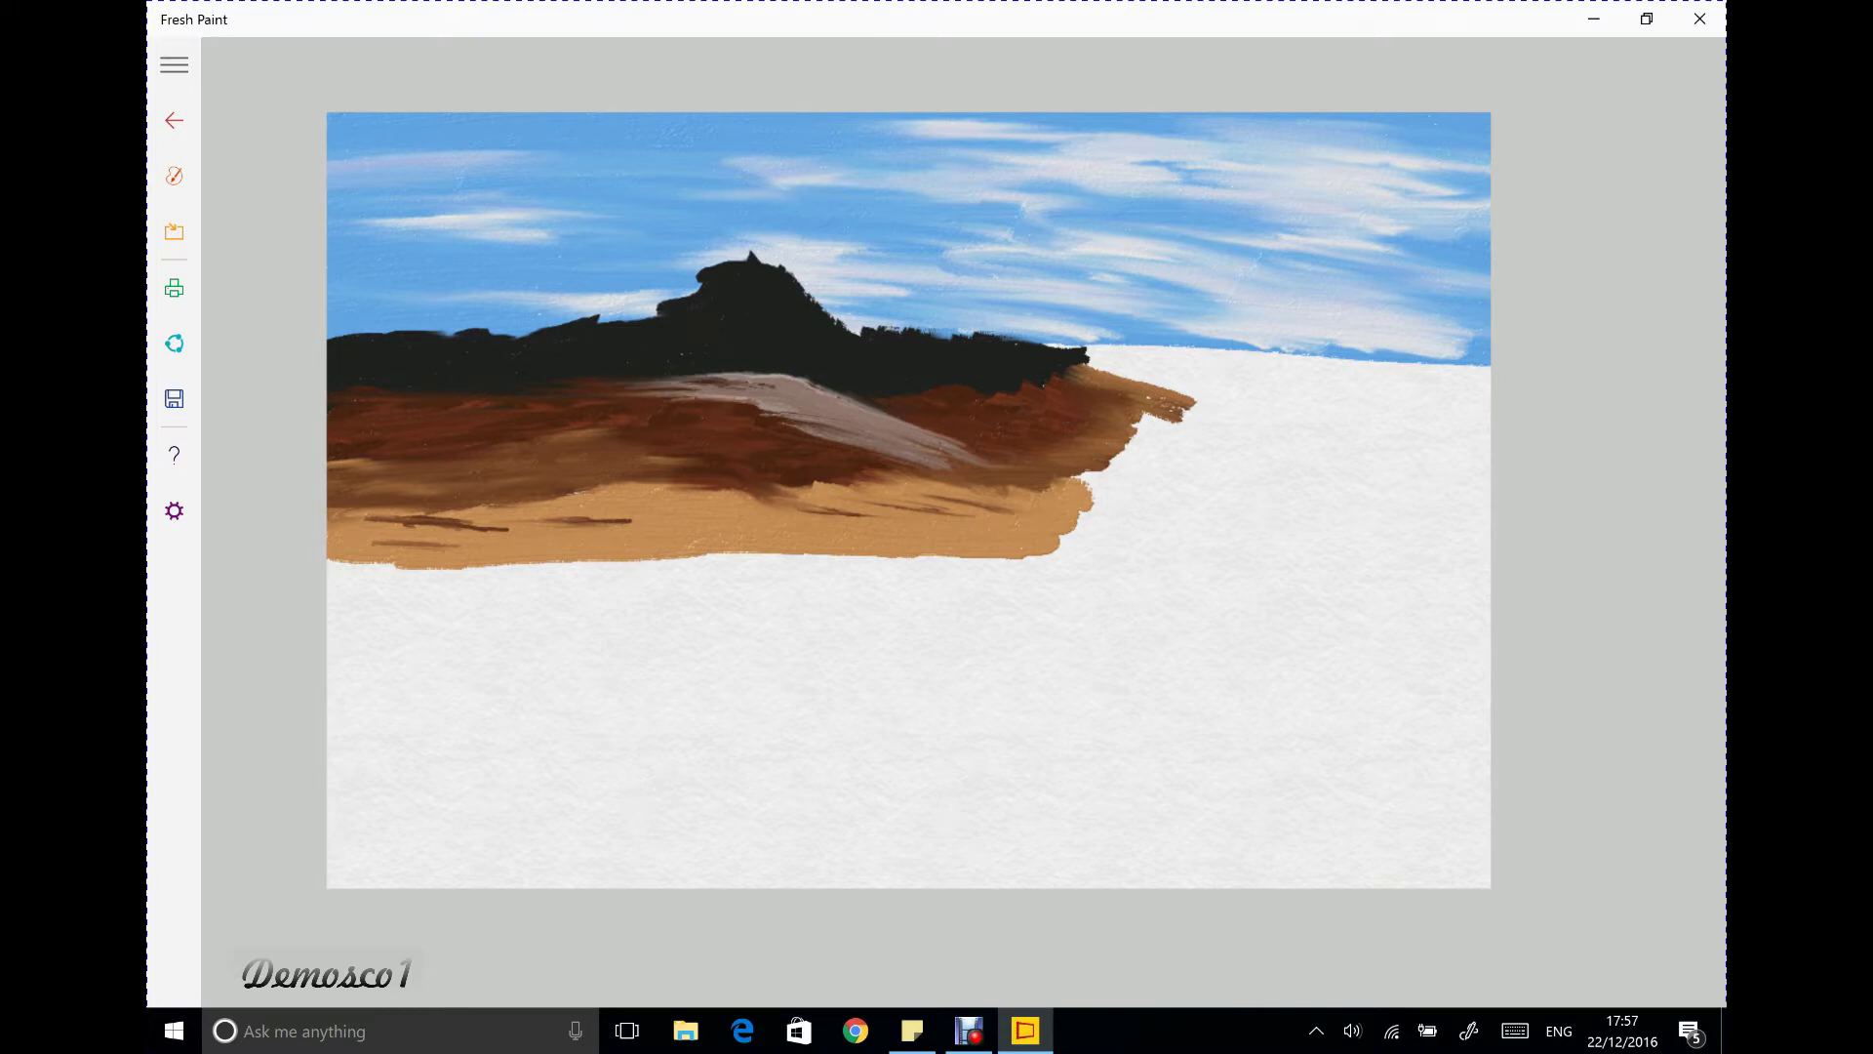
# Mix black into the grey on the palette and paint dark grey strokes down the peak's right slope
pyautogui.click(174, 176)
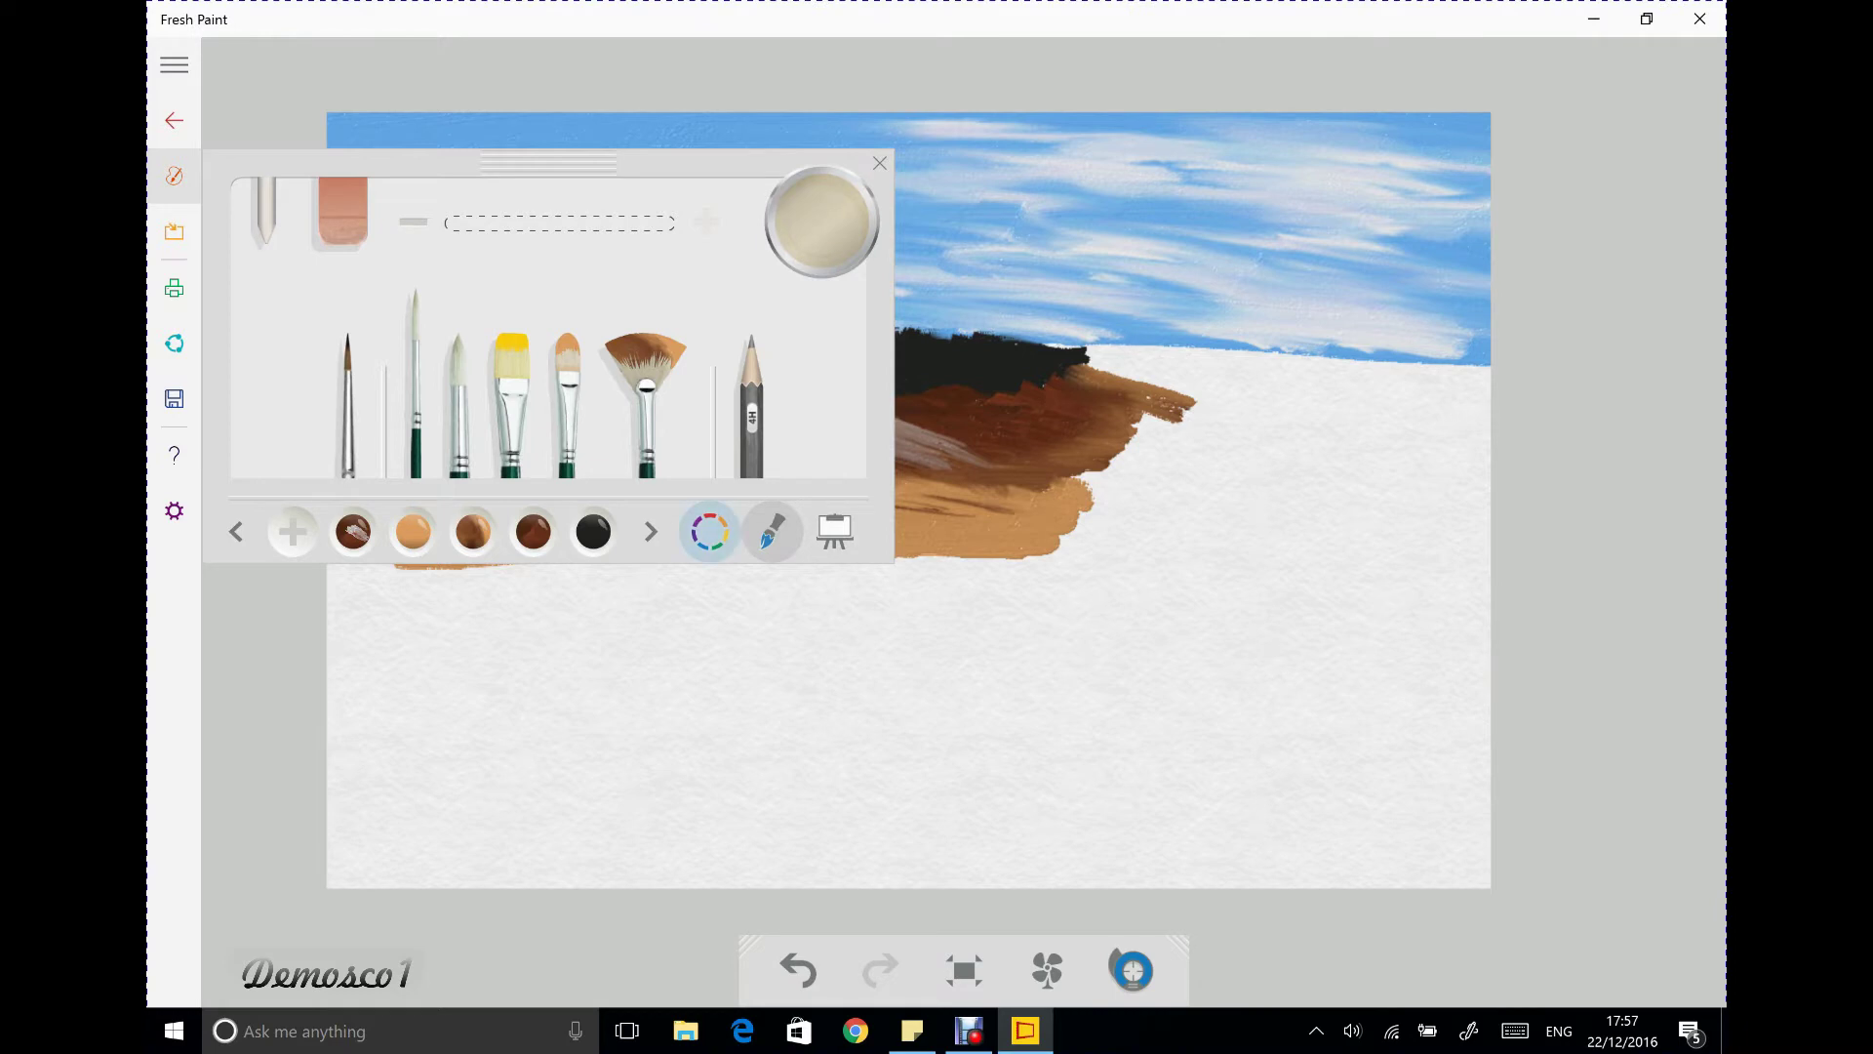
pyautogui.click(709, 530)
pyautogui.click(593, 530)
pyautogui.moveTo(561, 371)
pyautogui.mouseDown()
pyautogui.moveTo(610, 395)
pyautogui.moveTo(546, 366)
pyautogui.moveTo(653, 396)
pyautogui.mouseUp()
pyautogui.press('Escape')
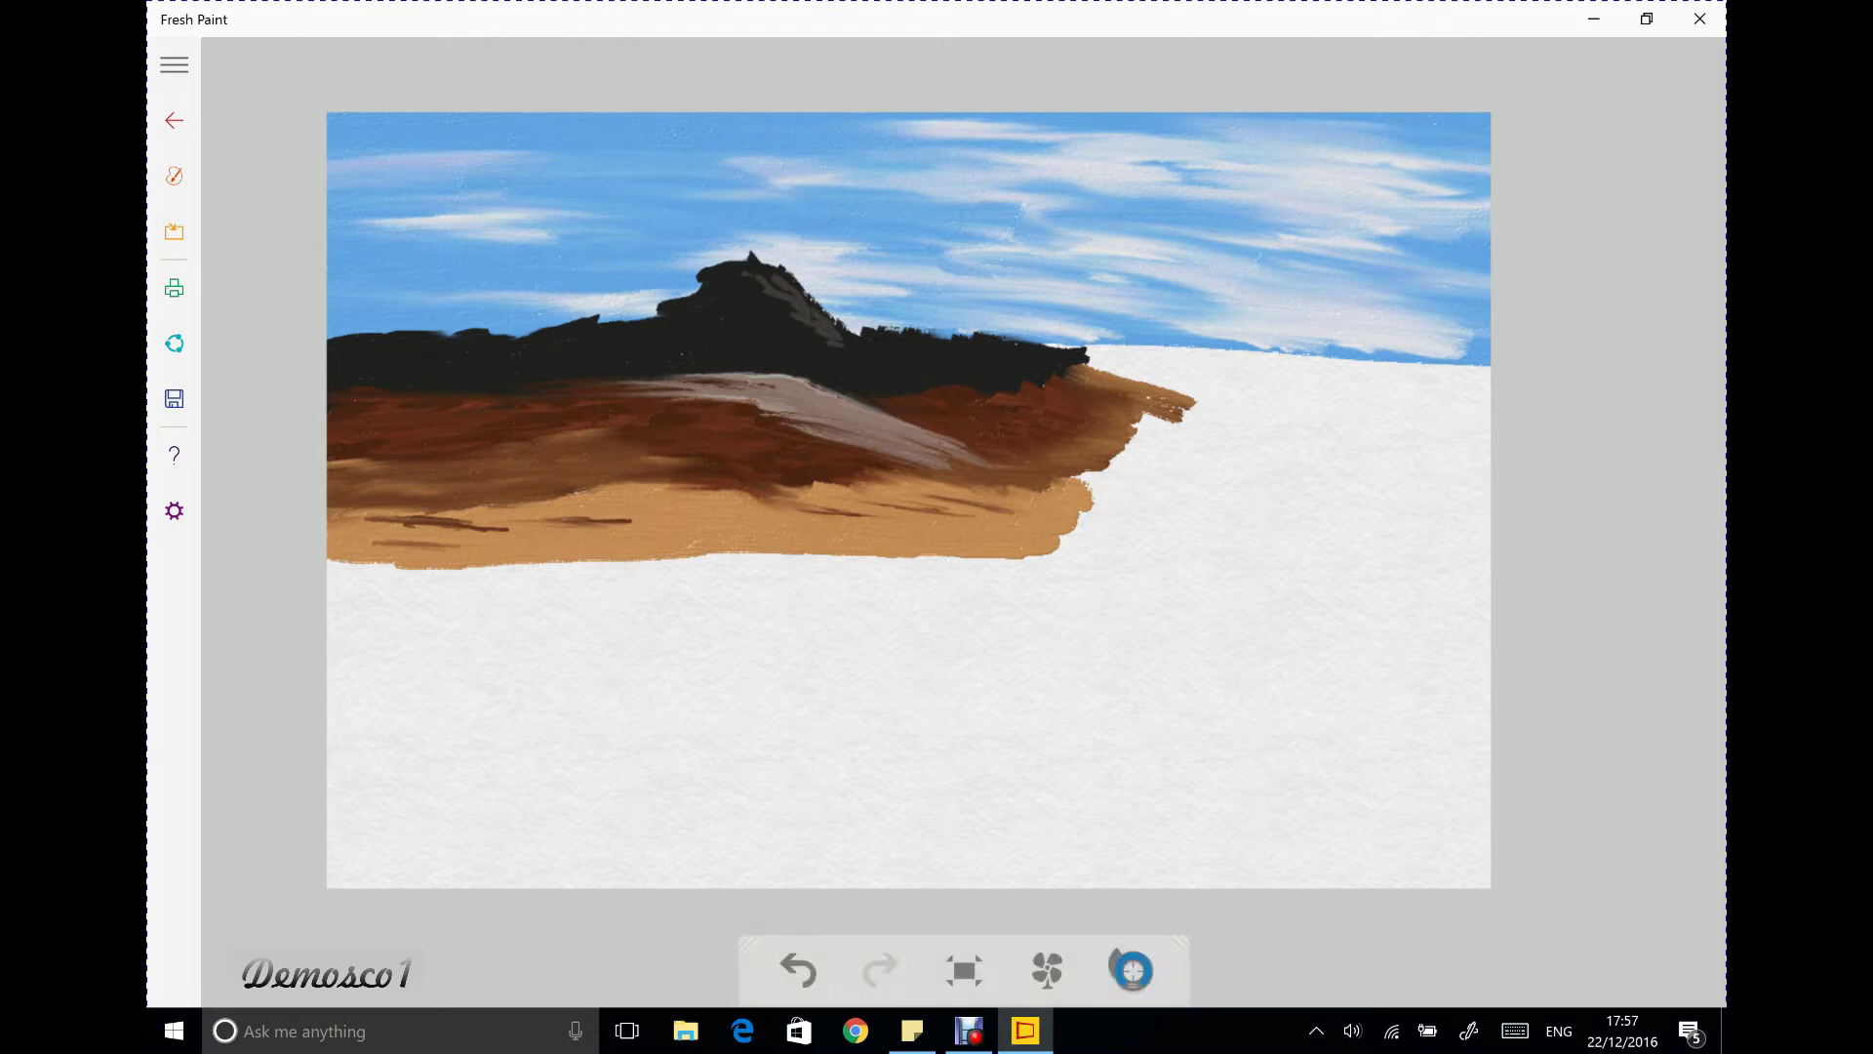
# Load the thin round brush with white and dab highlights onto the peak's right slope
pyautogui.click(174, 176)
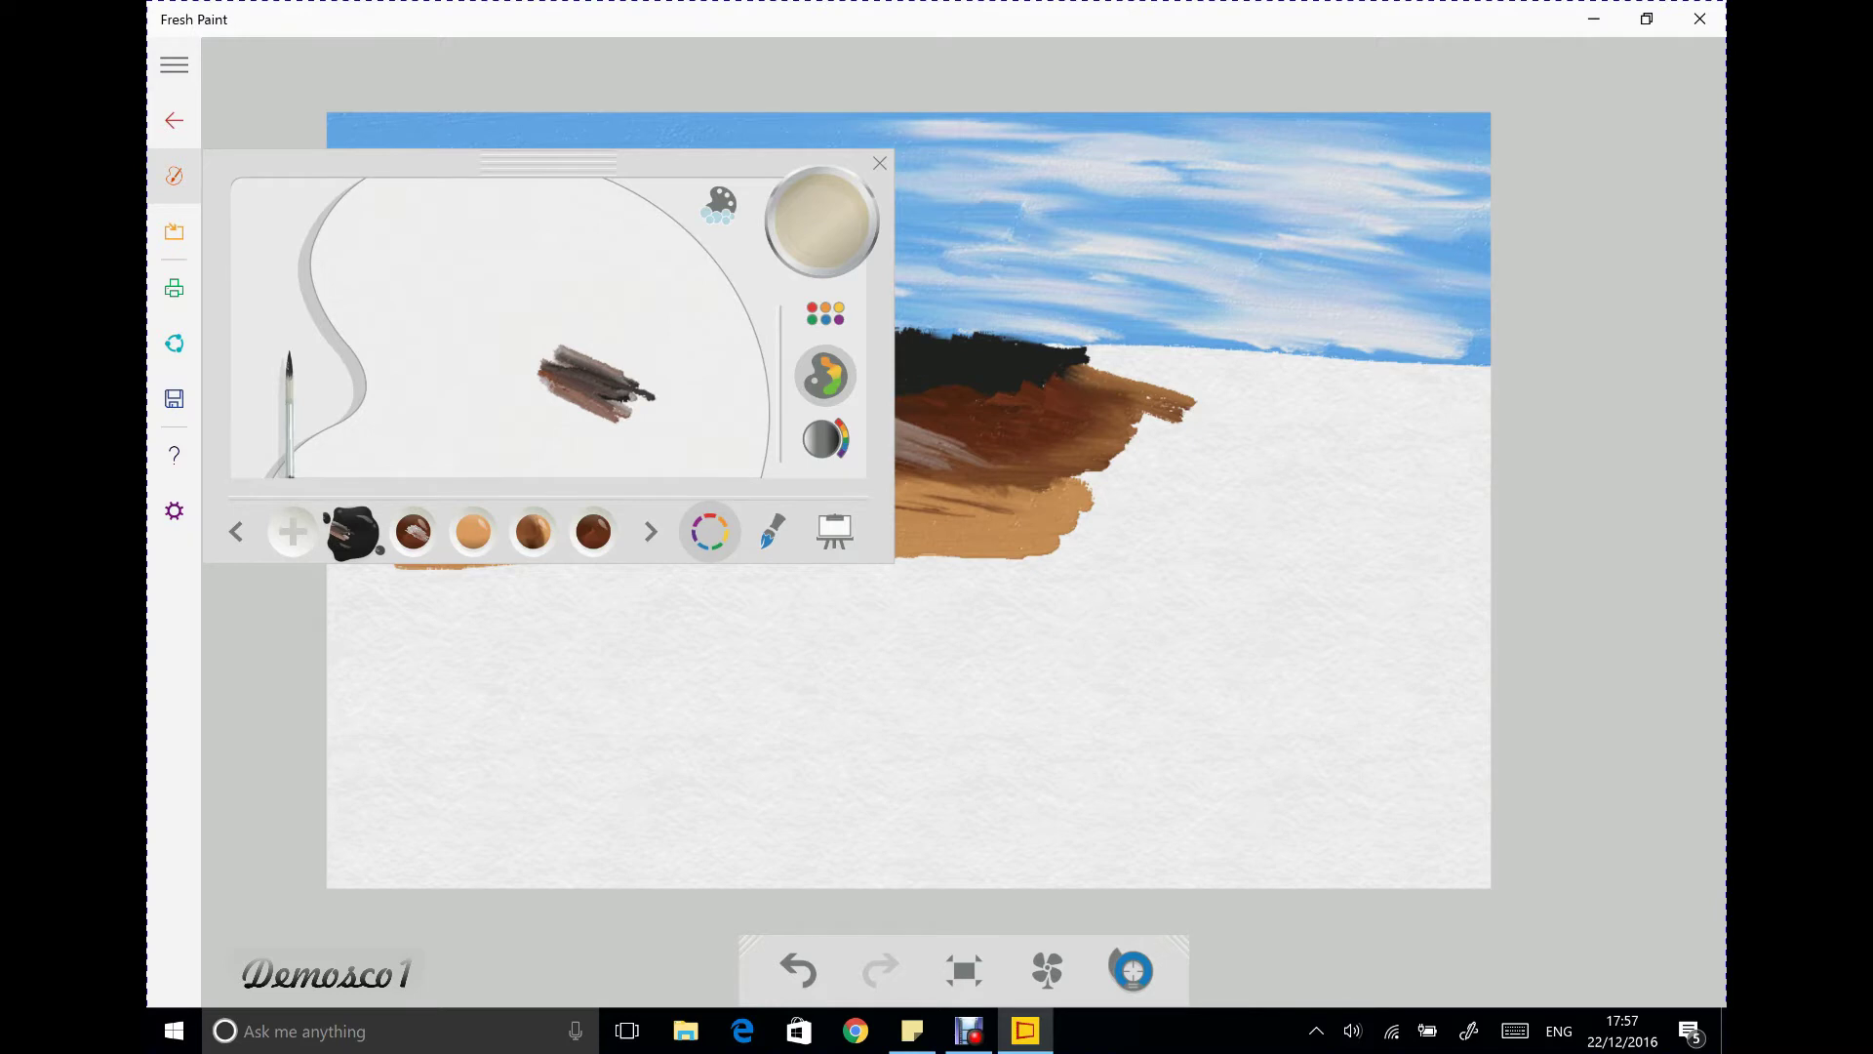
pyautogui.click(773, 530)
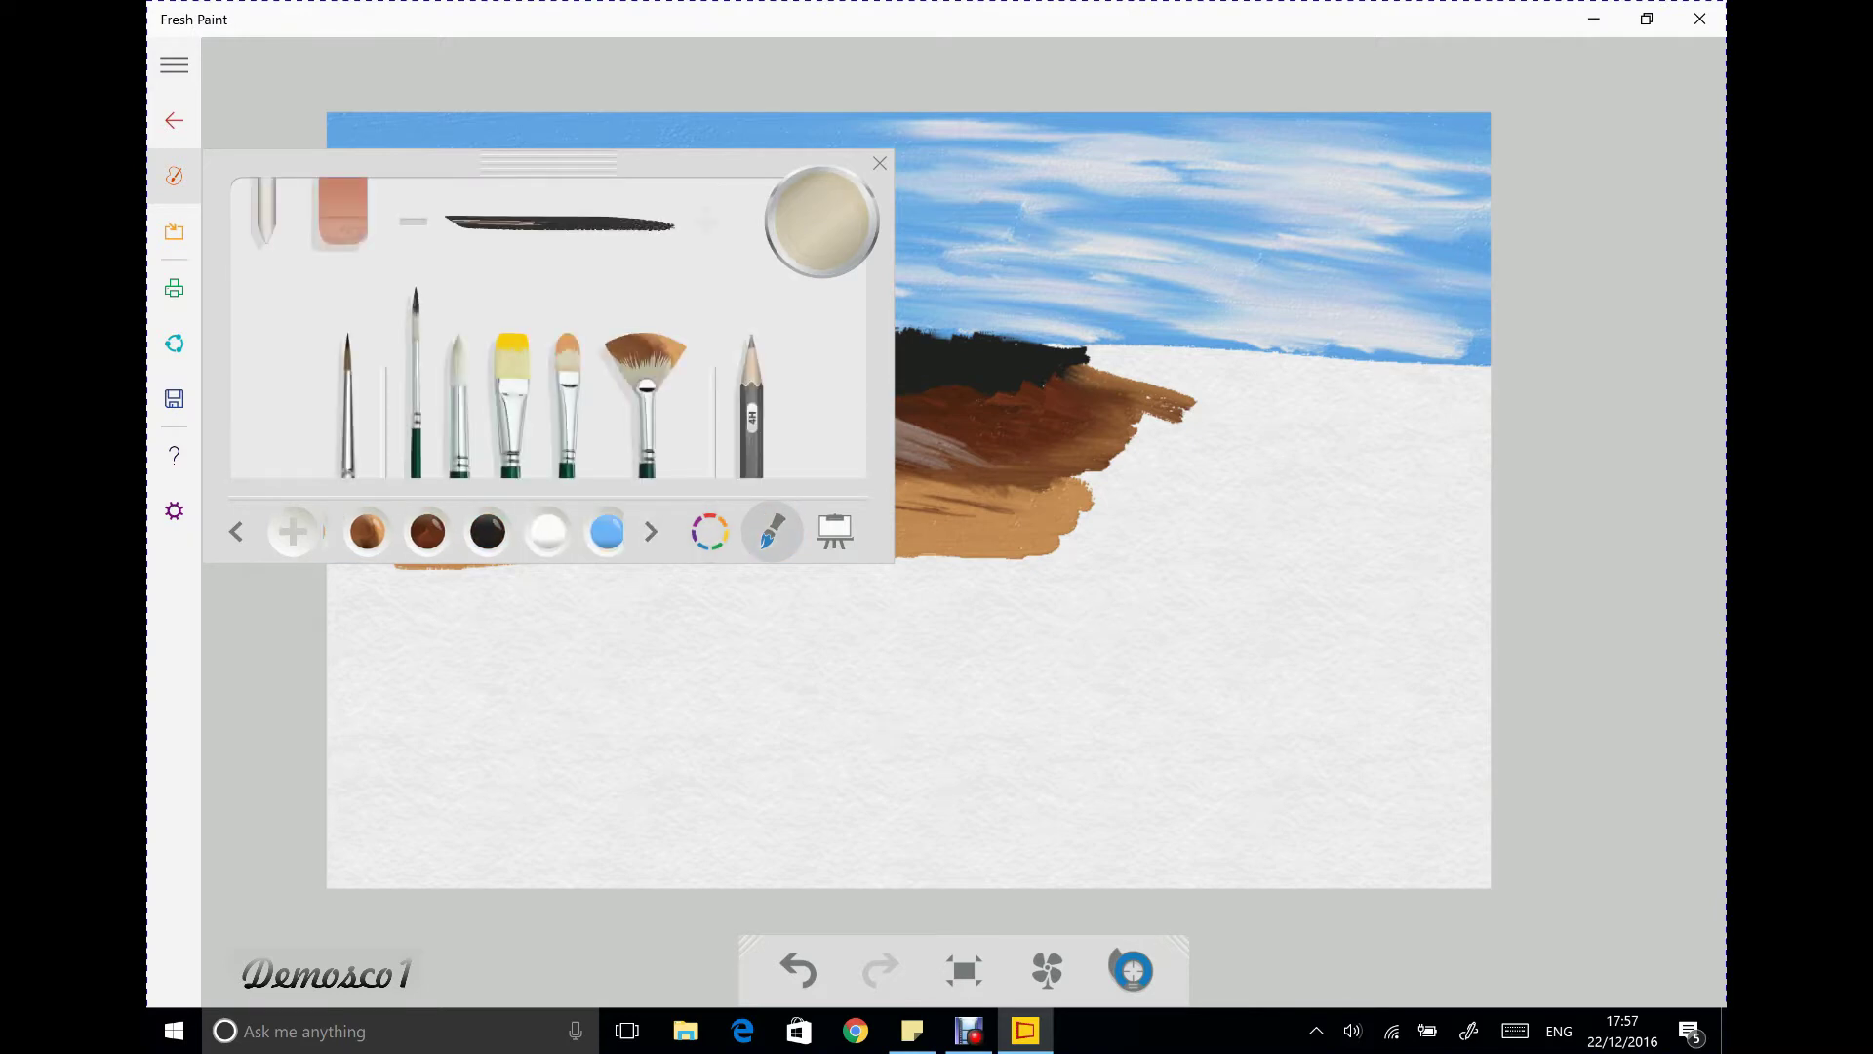
pyautogui.click(533, 532)
pyautogui.moveTo(768, 280)
pyautogui.mouseDown()
pyautogui.moveTo(824, 327)
pyautogui.moveTo(758, 273)
pyautogui.mouseUp()
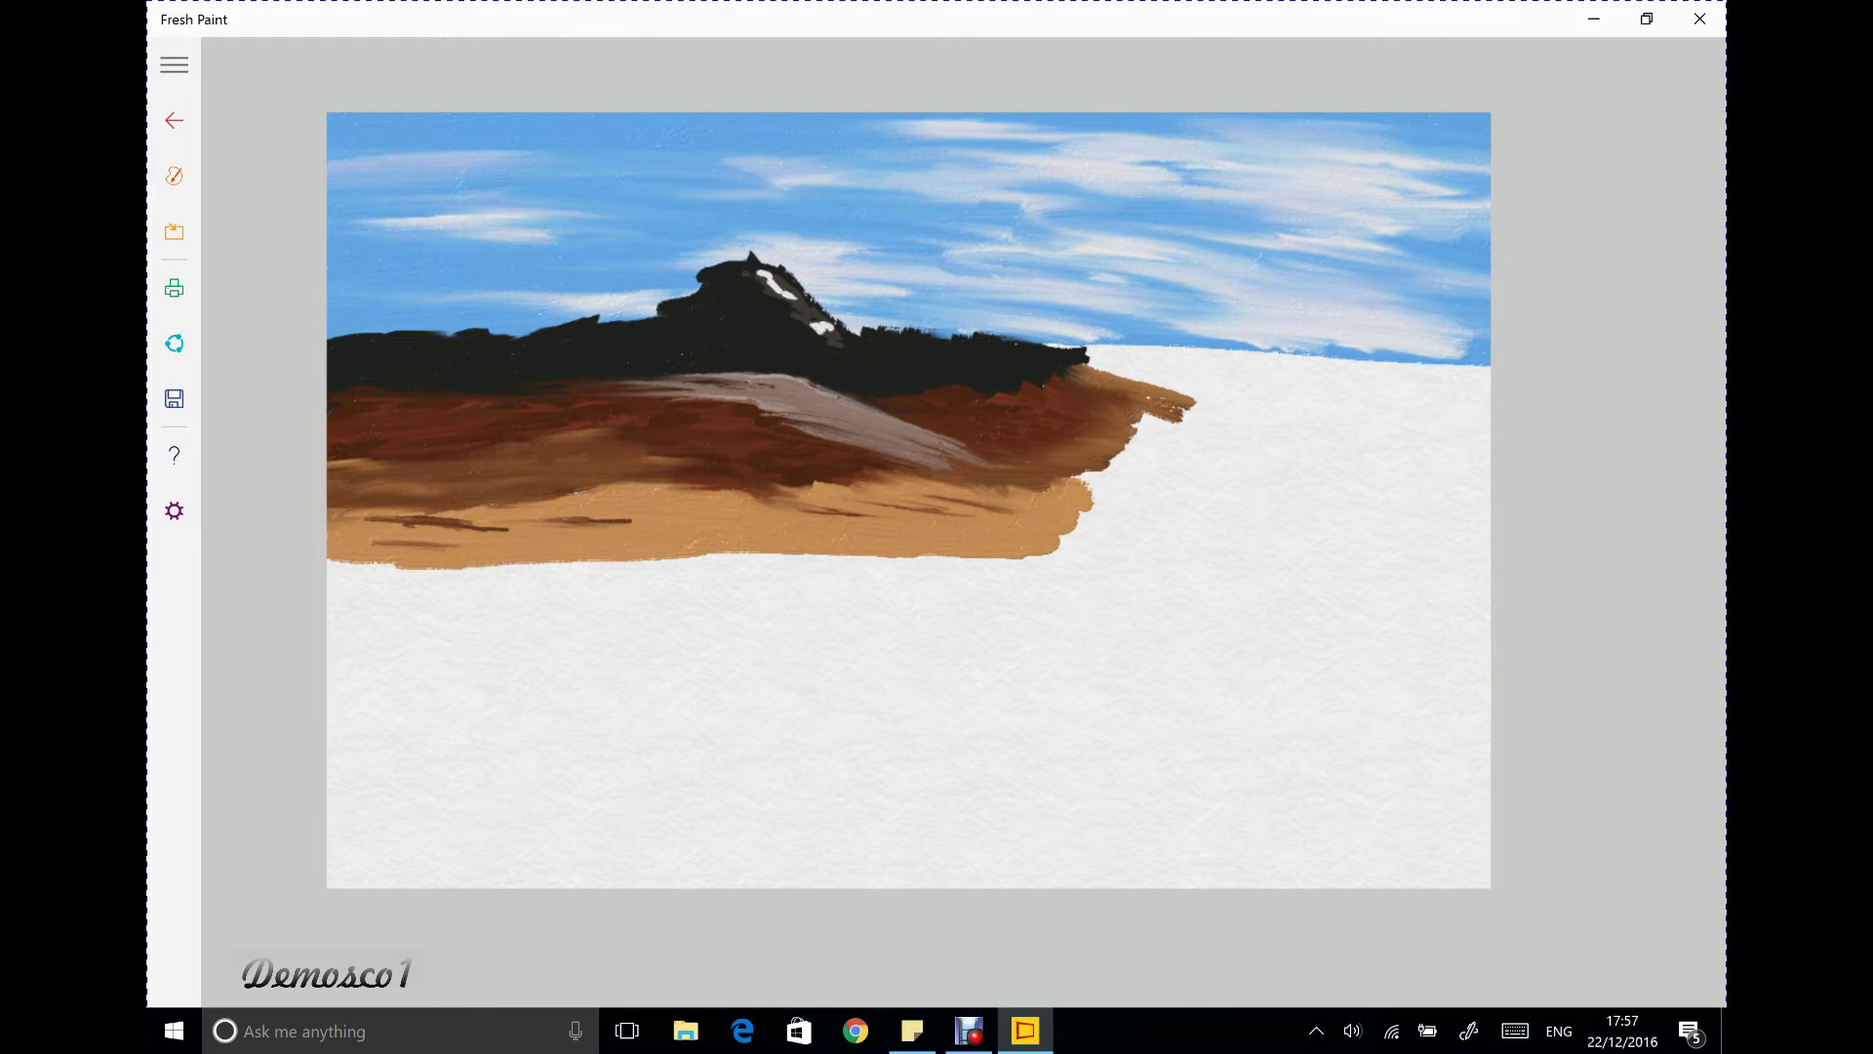
# Blend the white highlights down the peak's right slope into the dark ridge beside it
pyautogui.click(174, 175)
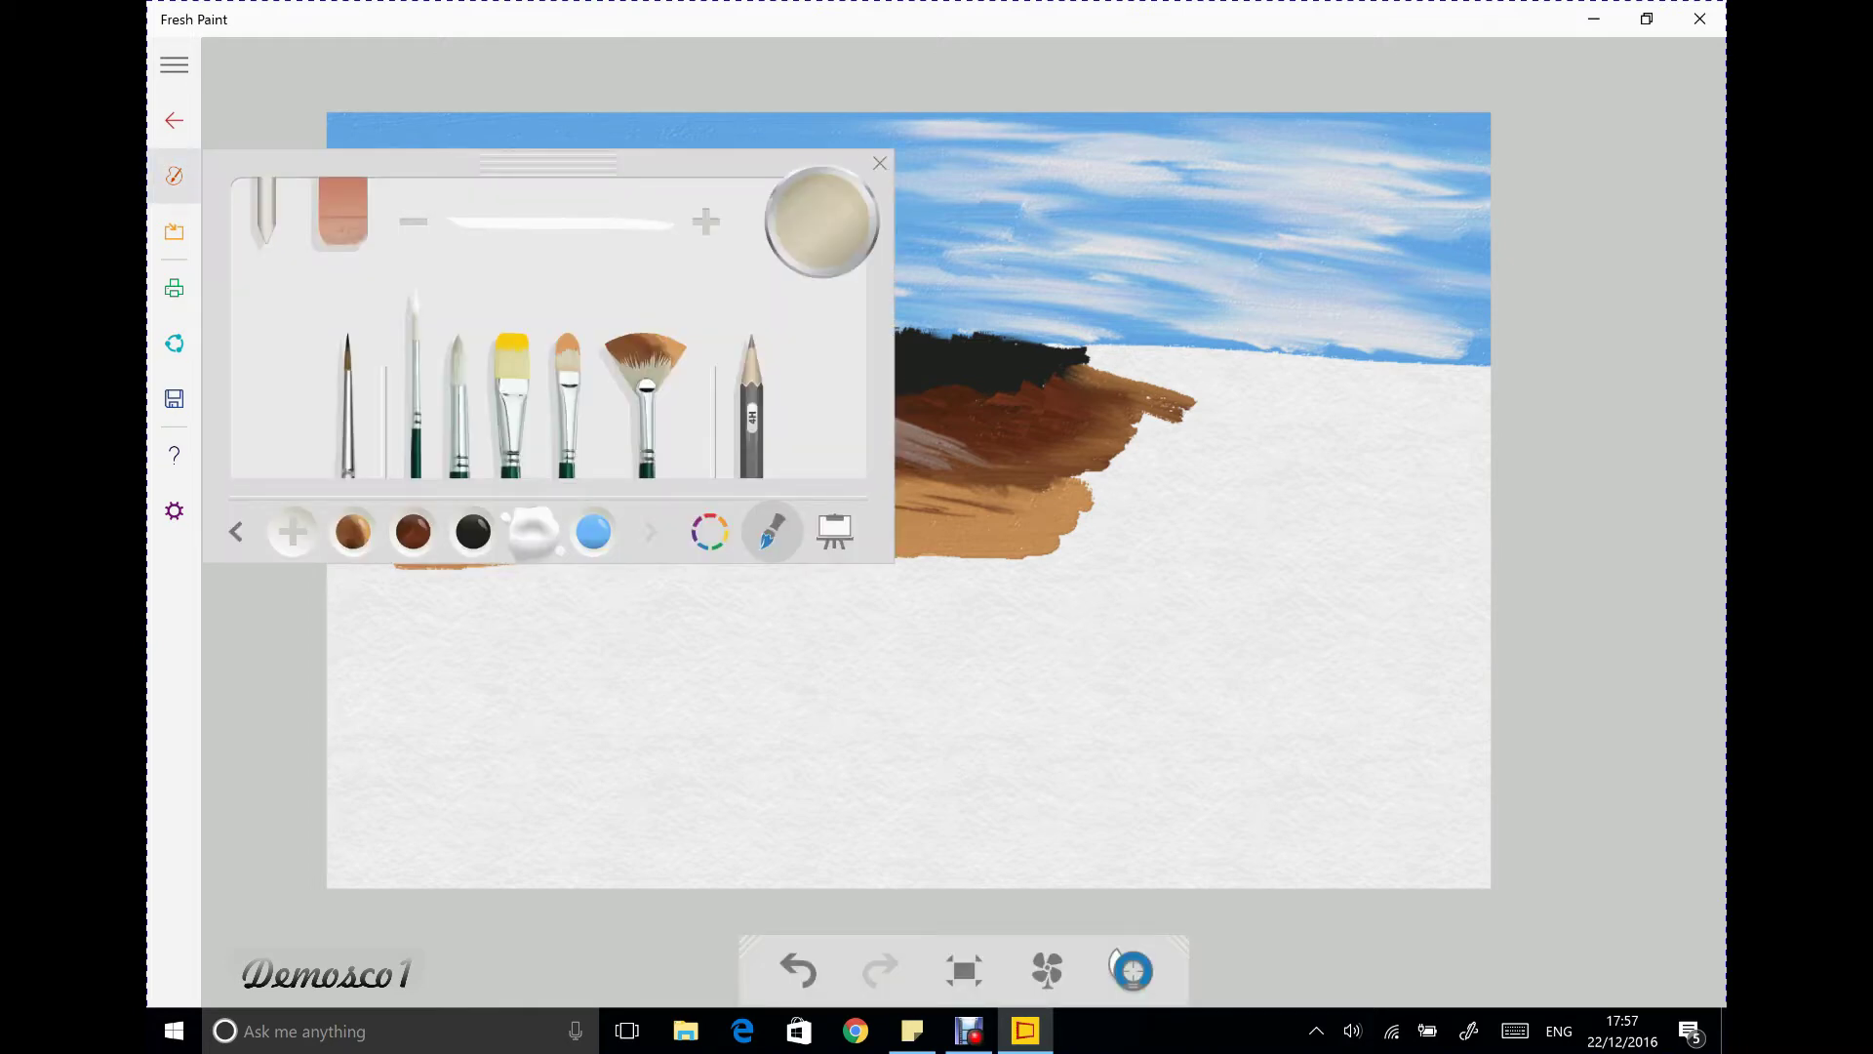
pyautogui.press('Escape')
pyautogui.moveTo(766, 280); pyautogui.dragTo(858, 344)
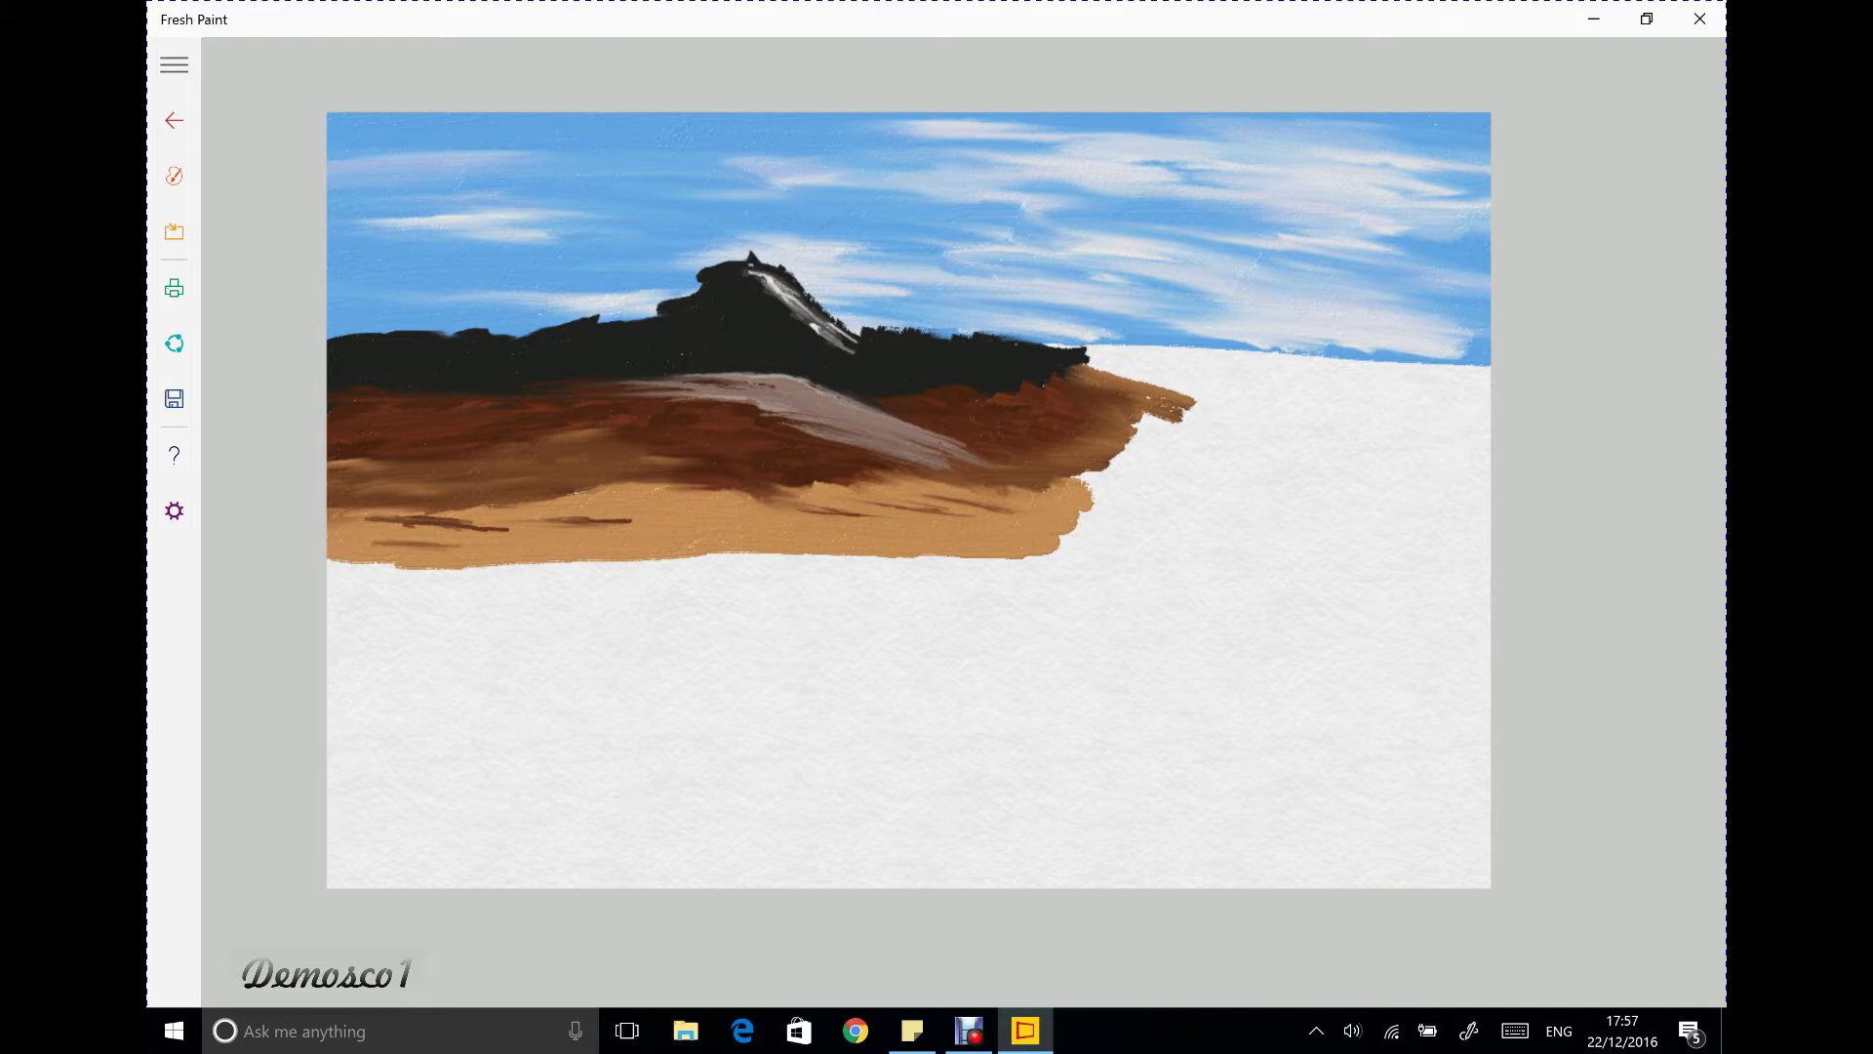
pyautogui.moveTo(835, 327); pyautogui.dragTo(898, 349)
pyautogui.moveTo(763, 286); pyautogui.dragTo(835, 326)
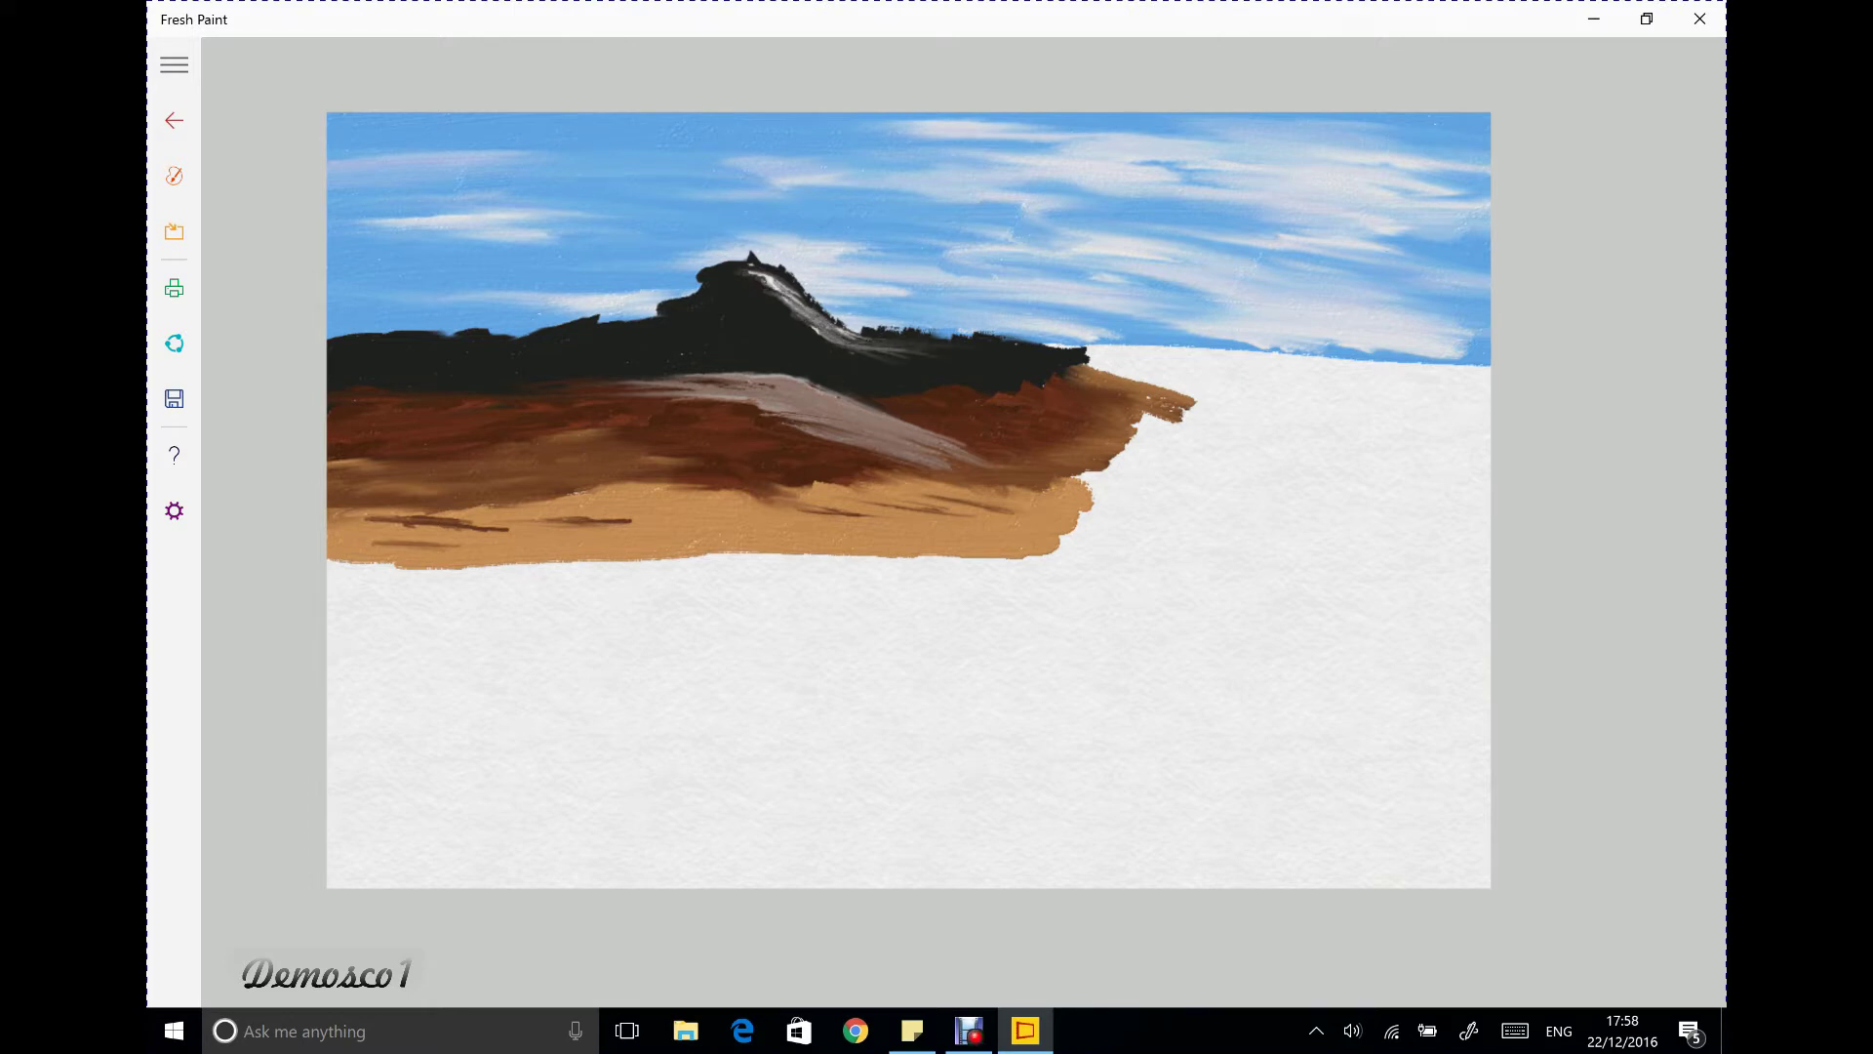
# Smooth the mountain ridge's jagged outline on both sides of the peak and round off its summit
pyautogui.moveTo(715, 274); pyautogui.dragTo(733, 275)
pyautogui.moveTo(795, 285)
pyautogui.mouseDown()
pyautogui.moveTo(888, 336)
pyautogui.moveTo(1015, 338)
pyautogui.mouseUp()
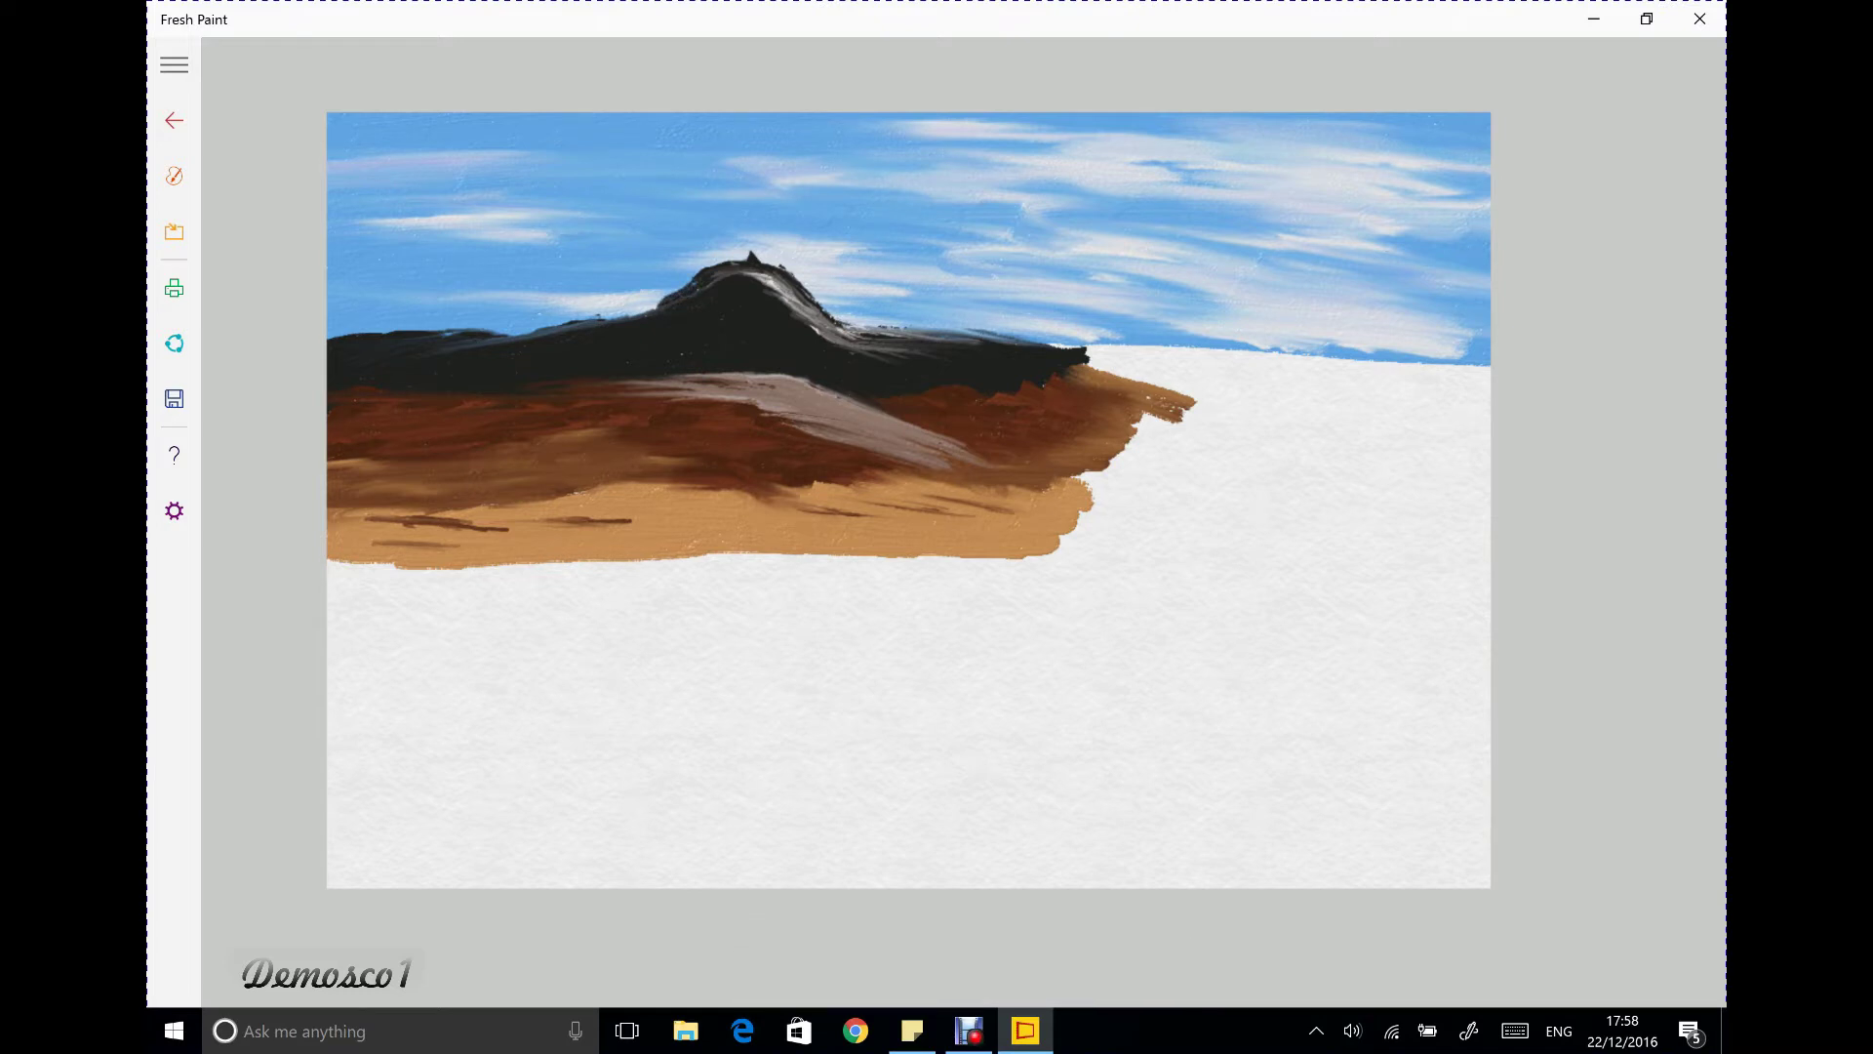
pyautogui.moveTo(629, 313); pyautogui.dragTo(654, 301)
pyautogui.moveTo(753, 263); pyautogui.dragTo(778, 260)
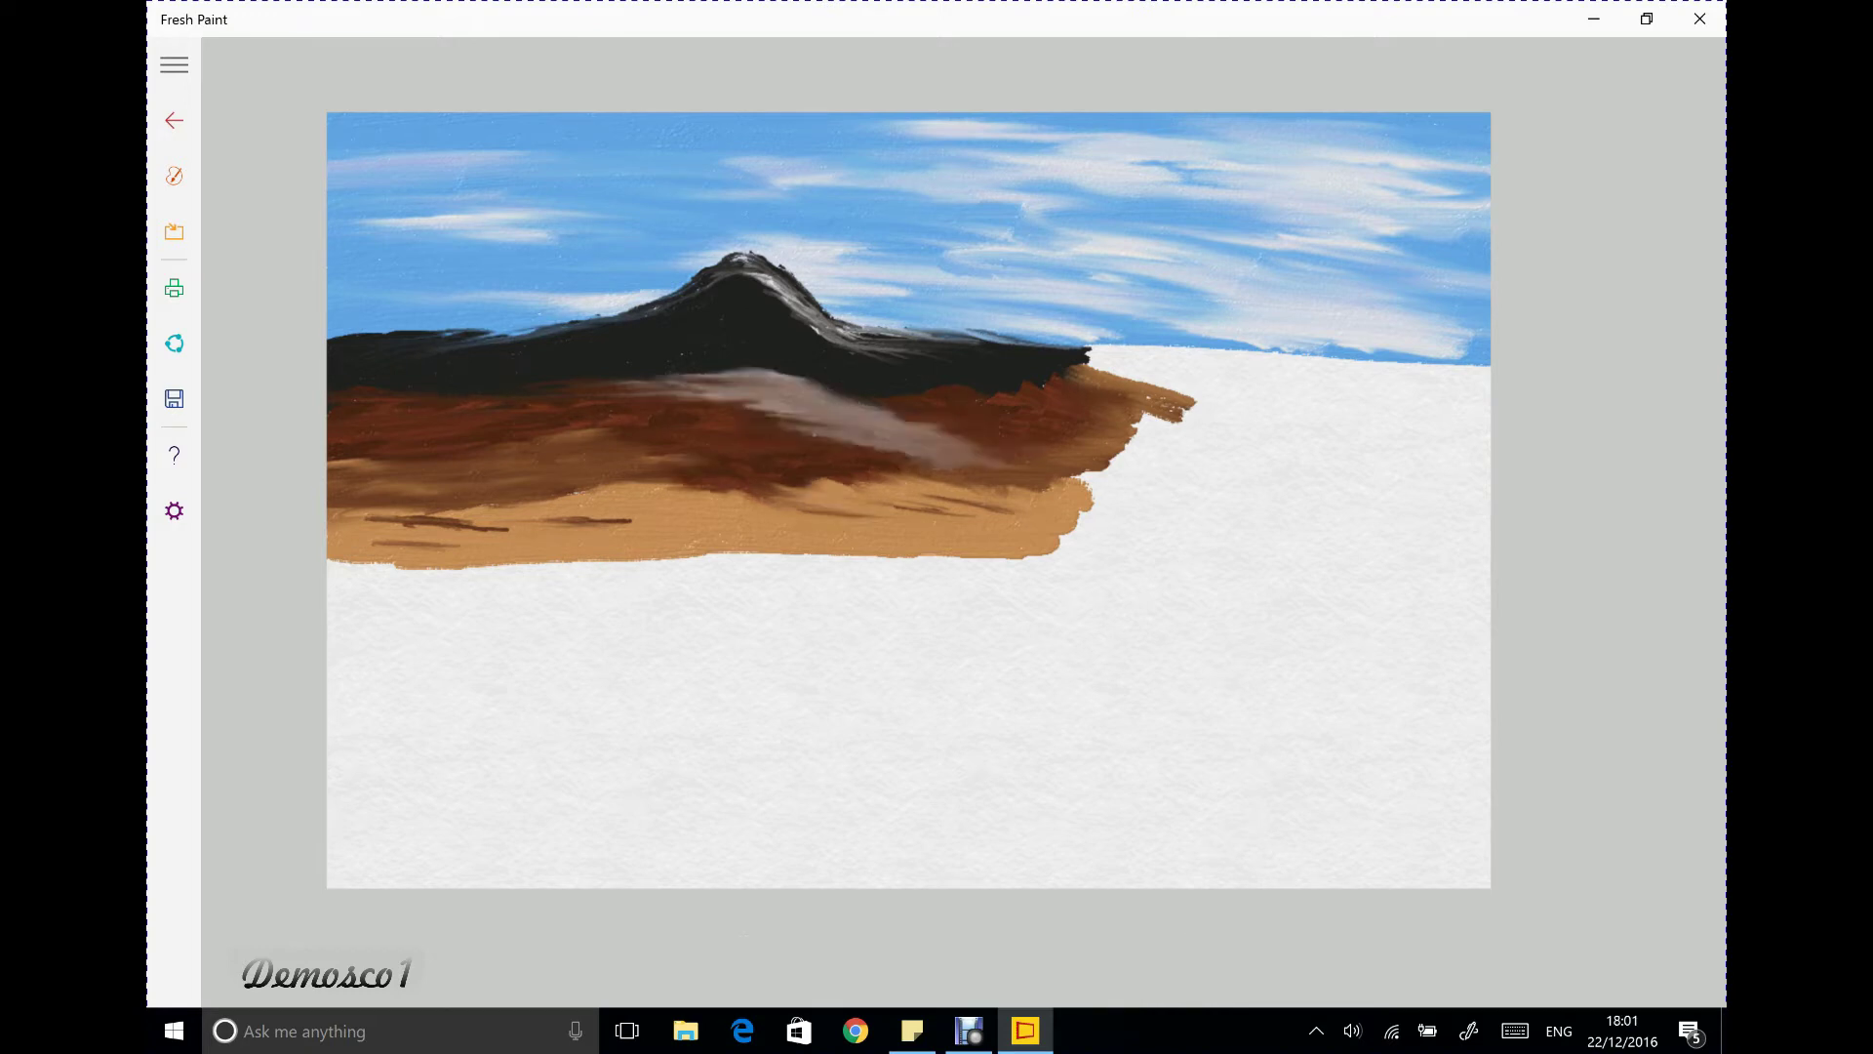
# Soften the brown streaks in the sand band and blend the land's right edge with the clean fan brush
pyautogui.click(174, 176)
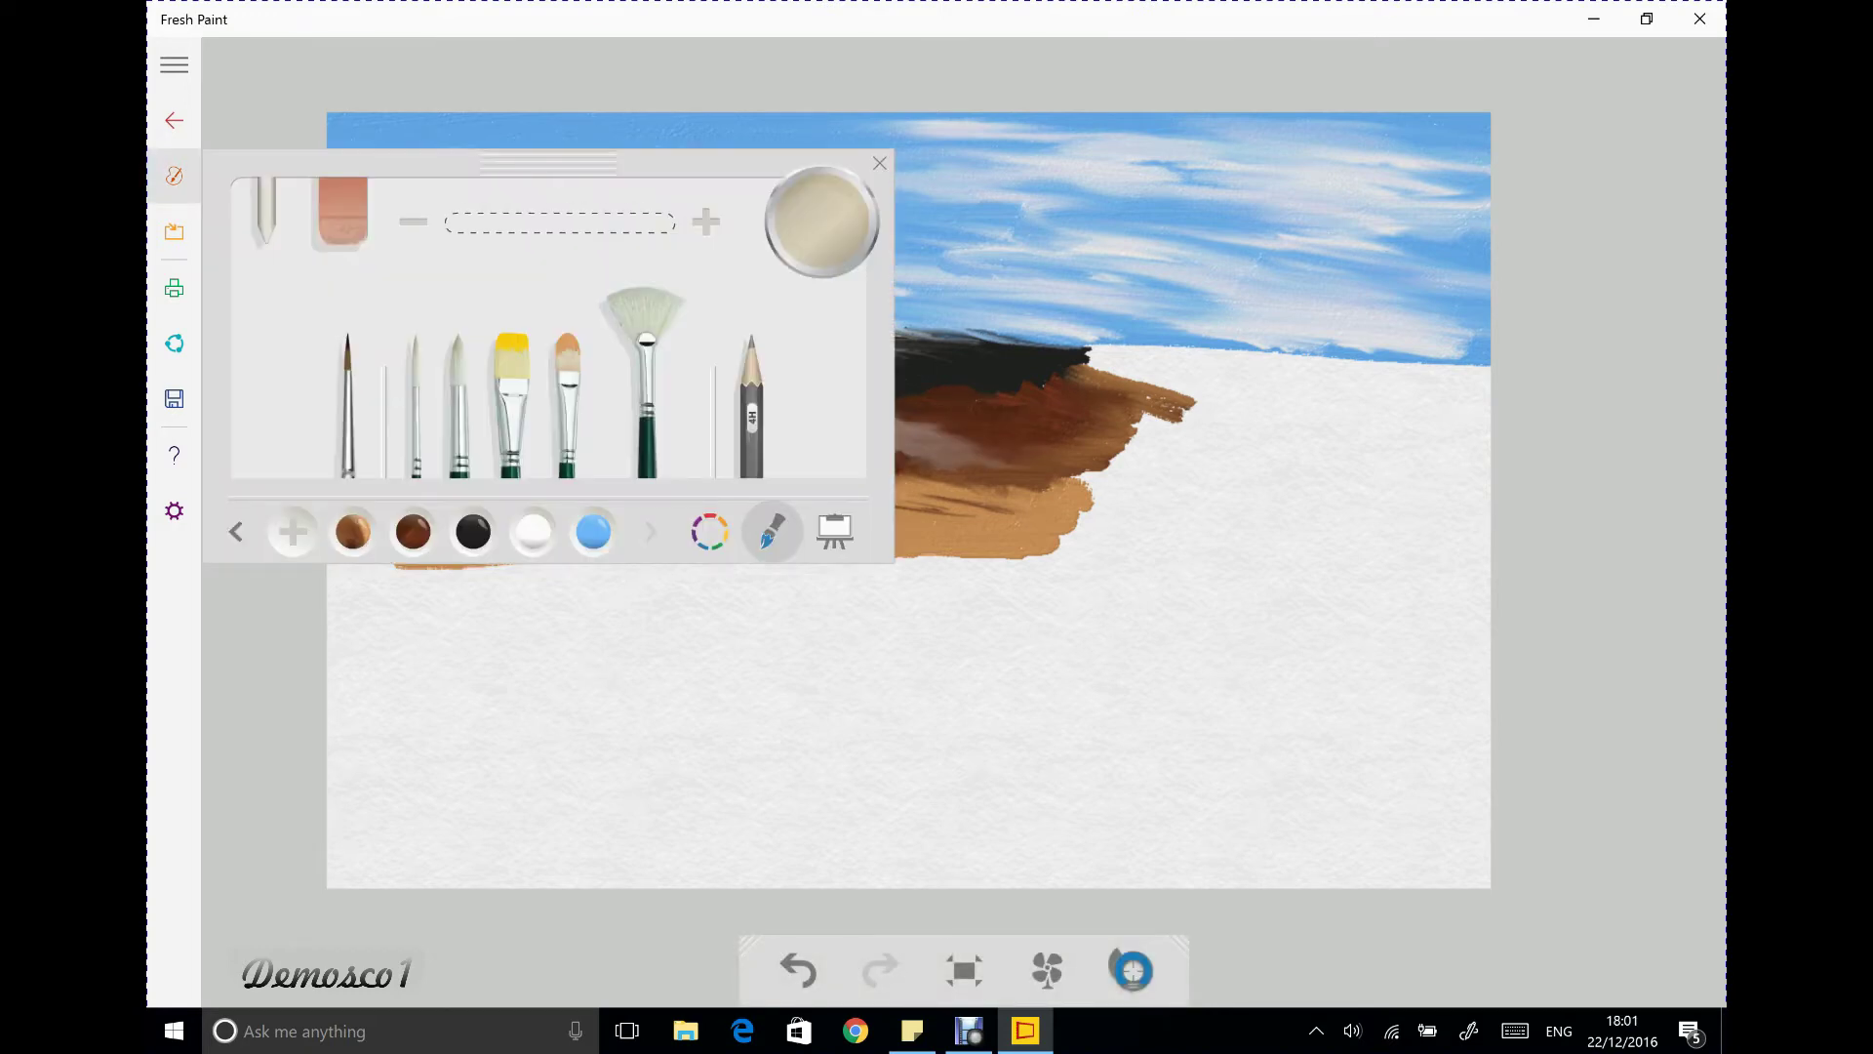
pyautogui.click(174, 176)
pyautogui.moveTo(398, 518)
pyautogui.mouseDown()
pyautogui.moveTo(729, 488)
pyautogui.moveTo(1004, 505)
pyautogui.moveTo(1042, 488)
pyautogui.mouseUp()
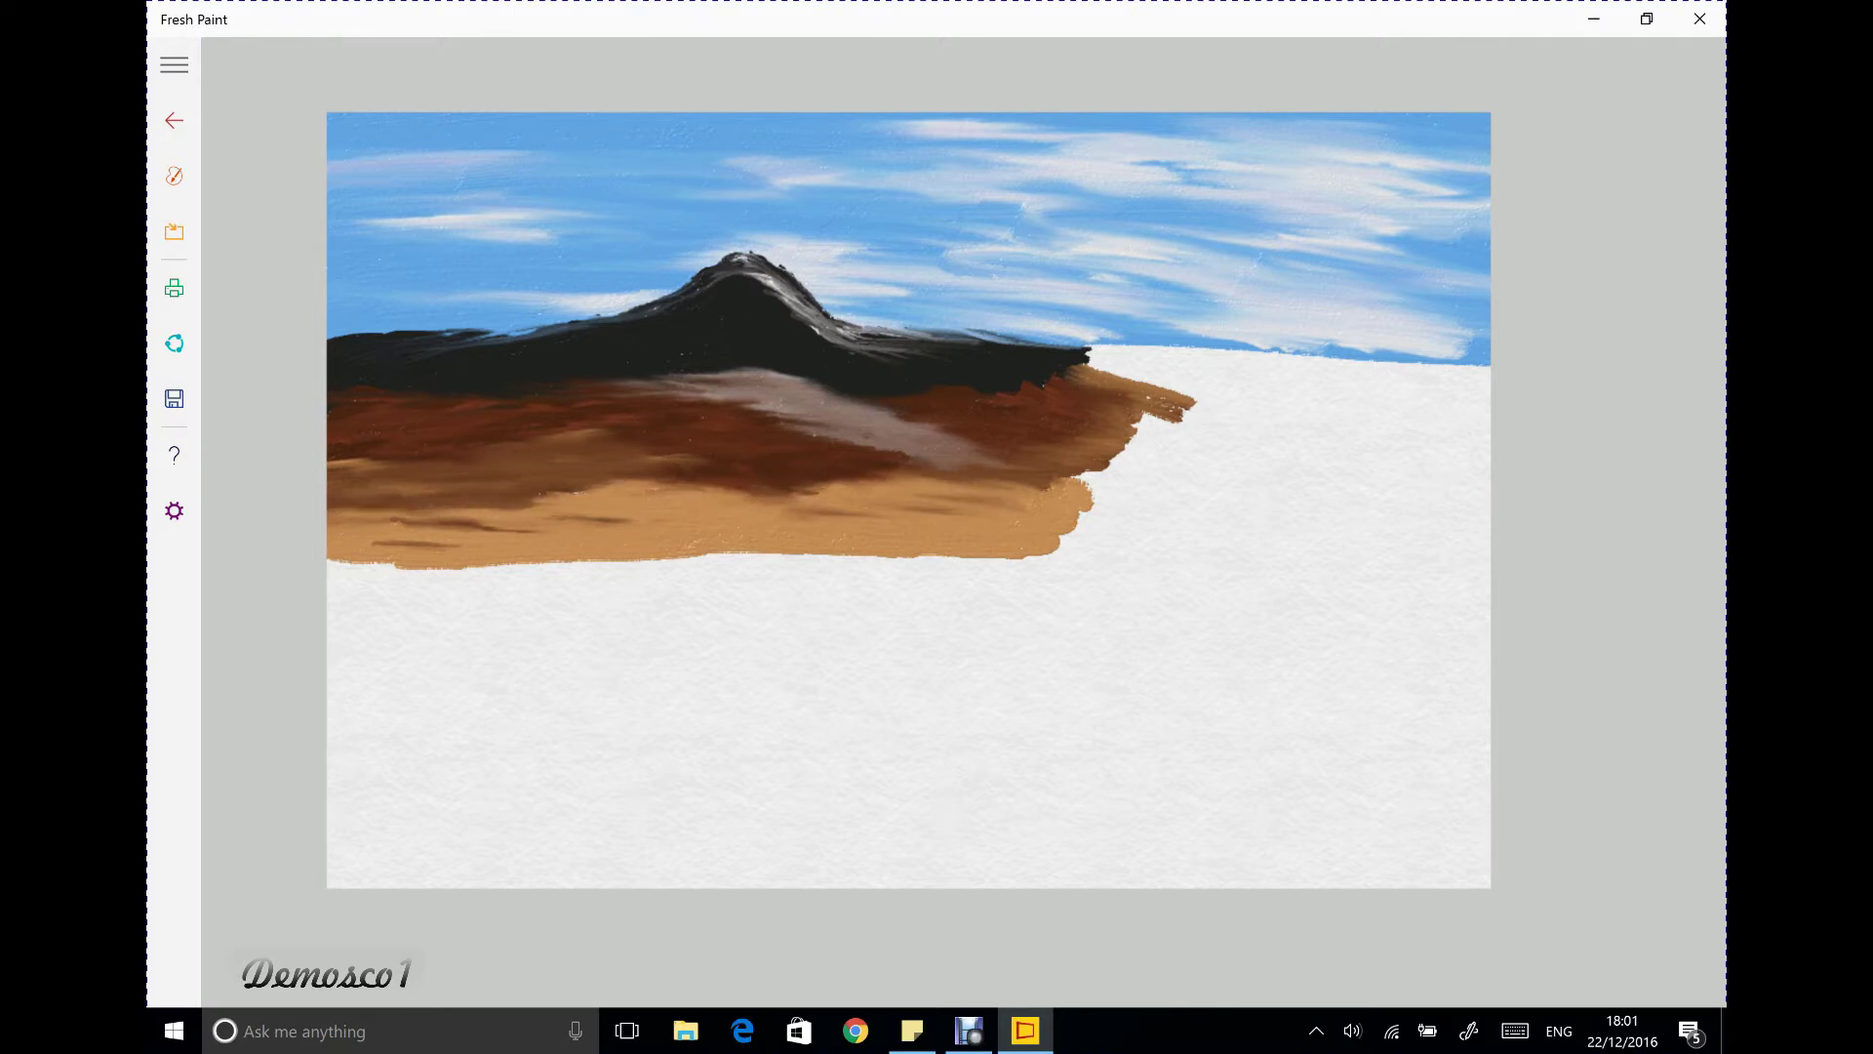
pyautogui.moveTo(1068, 470); pyautogui.dragTo(1098, 497)
pyautogui.moveTo(1078, 429)
pyautogui.mouseDown()
pyautogui.moveTo(1122, 447)
pyautogui.moveTo(1150, 434)
pyautogui.moveTo(1132, 427)
pyautogui.mouseUp()
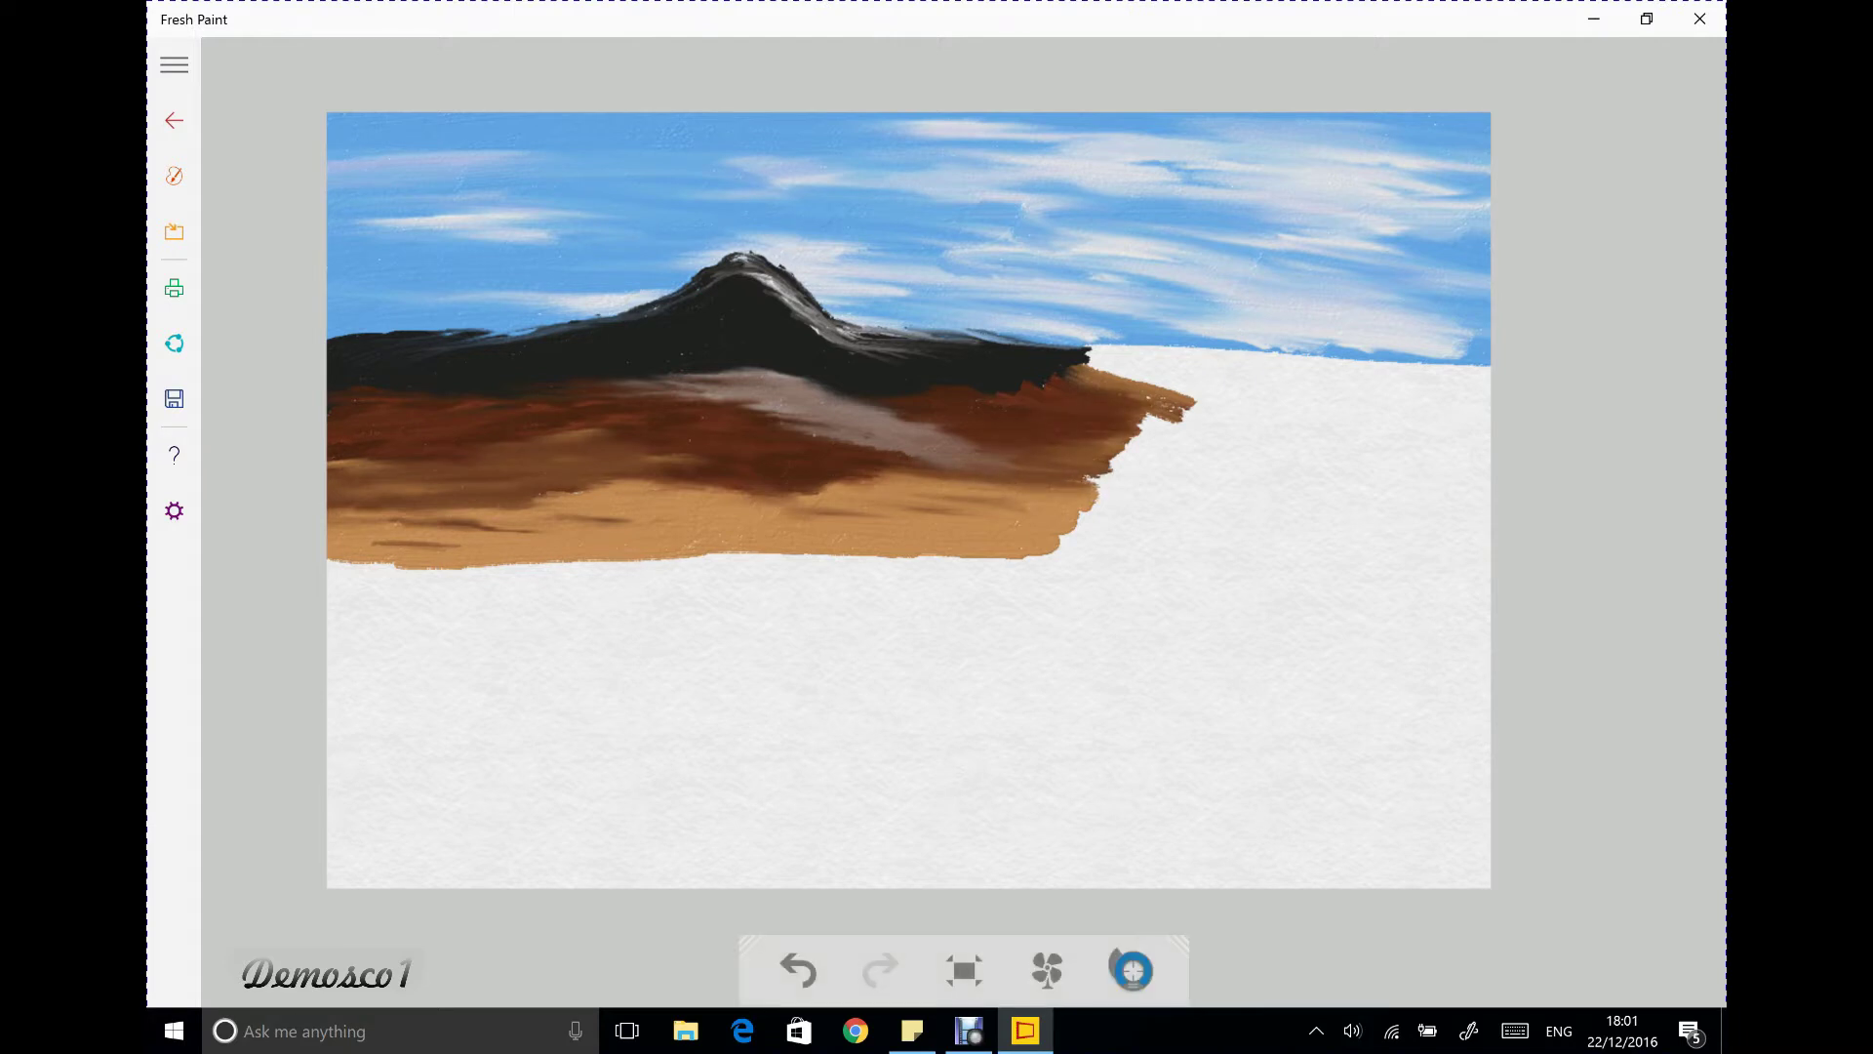
# Load the fan brush with pale blue and paint a thin water strip along the sand band's lower edge
pyautogui.click(173, 176)
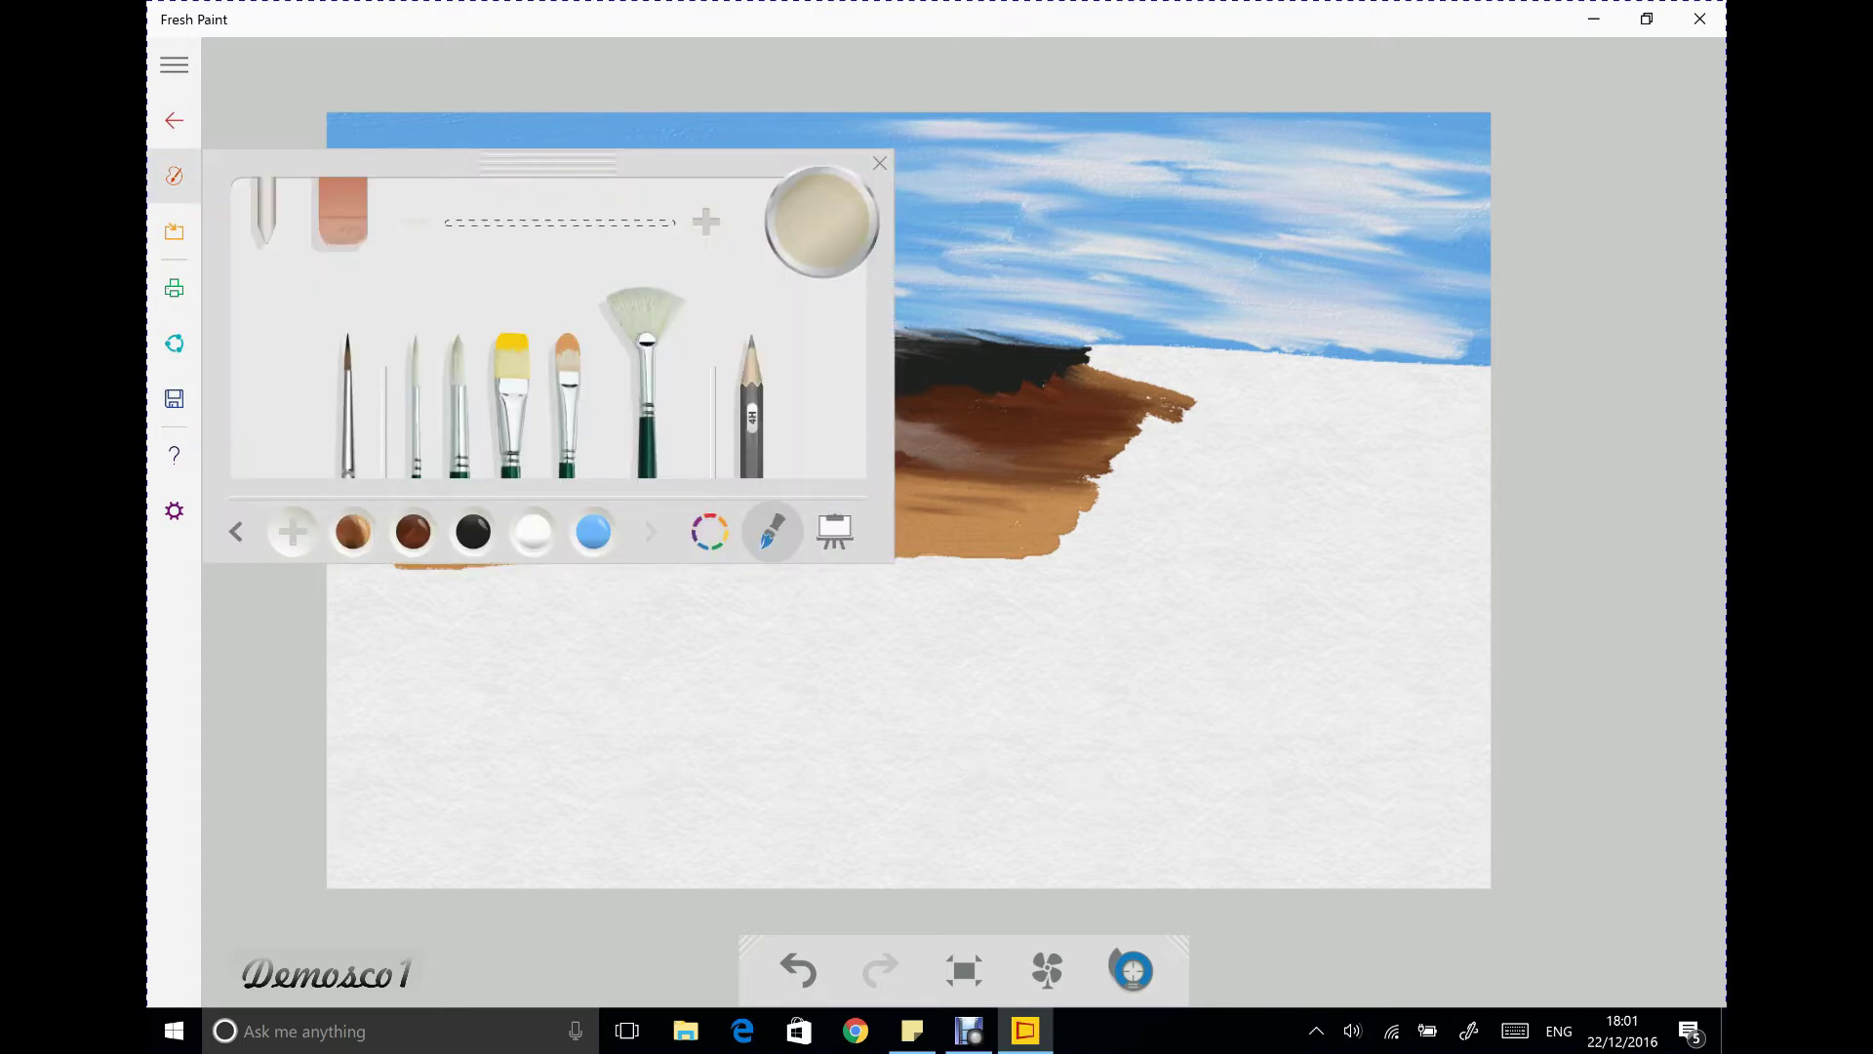
pyautogui.click(174, 176)
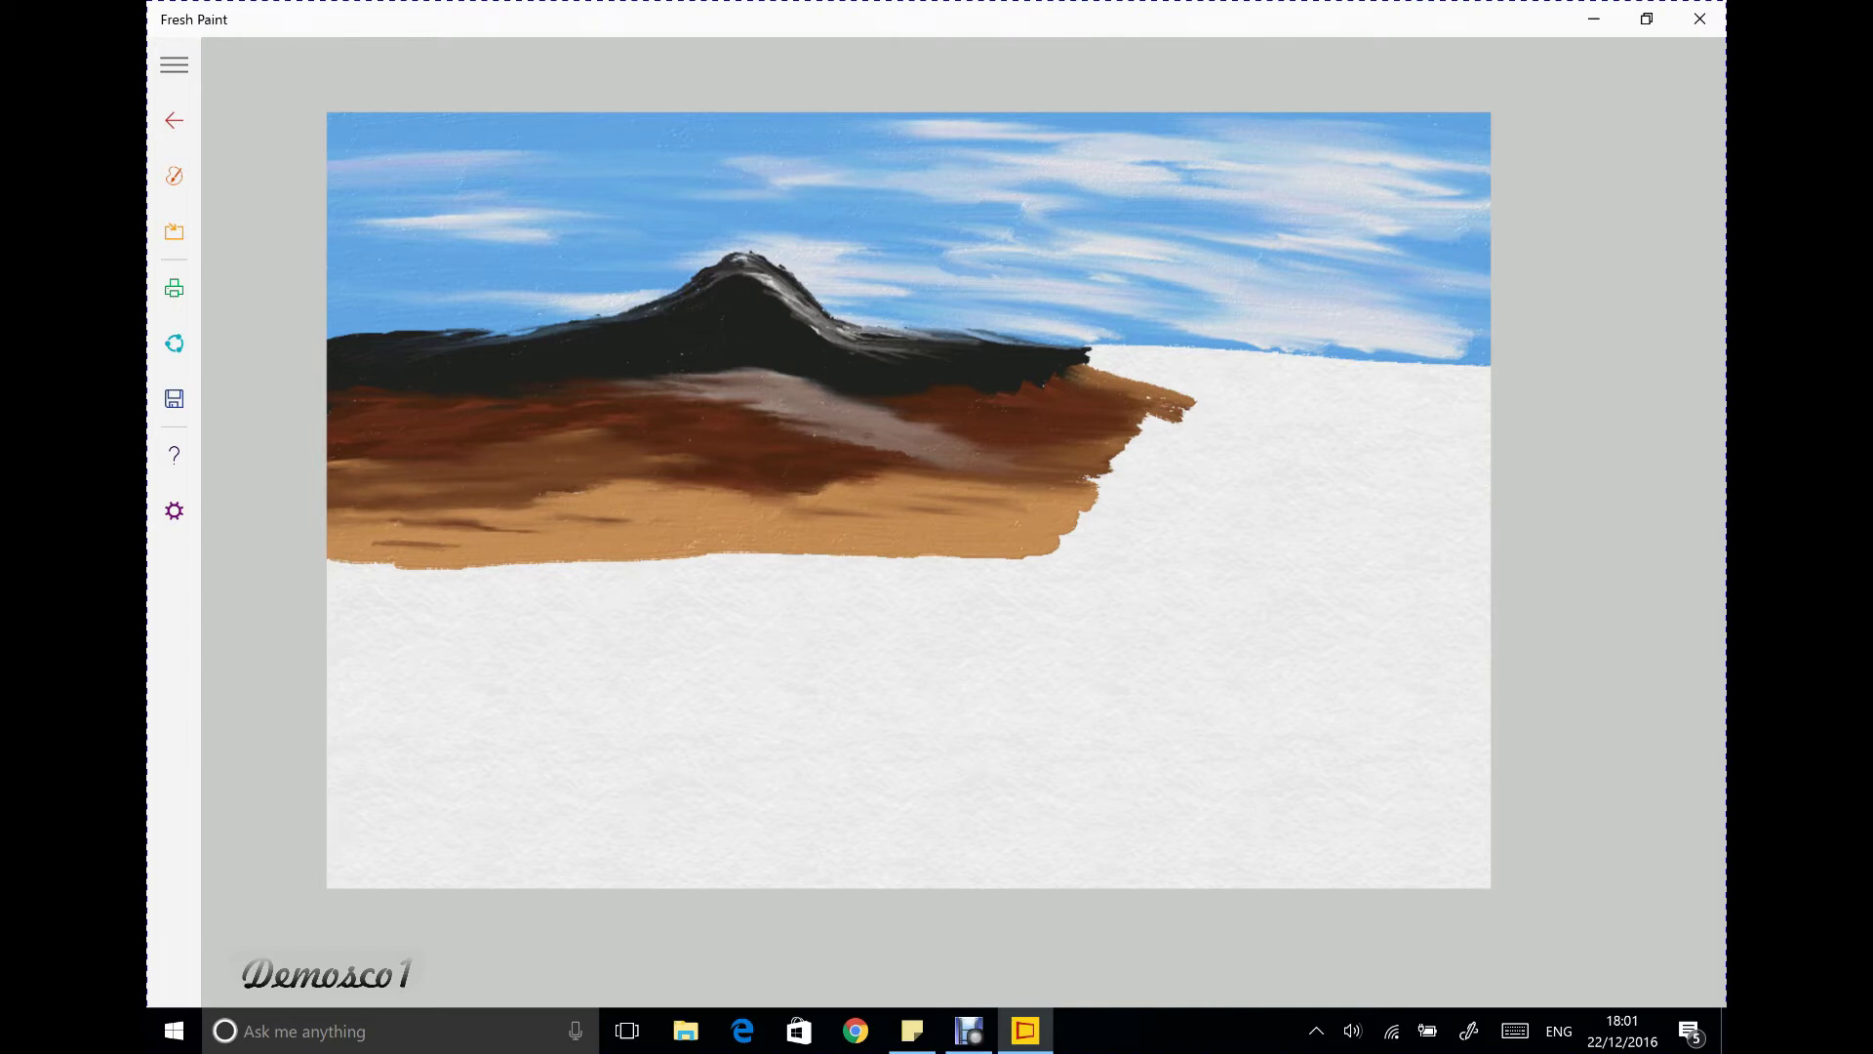
pyautogui.click(173, 175)
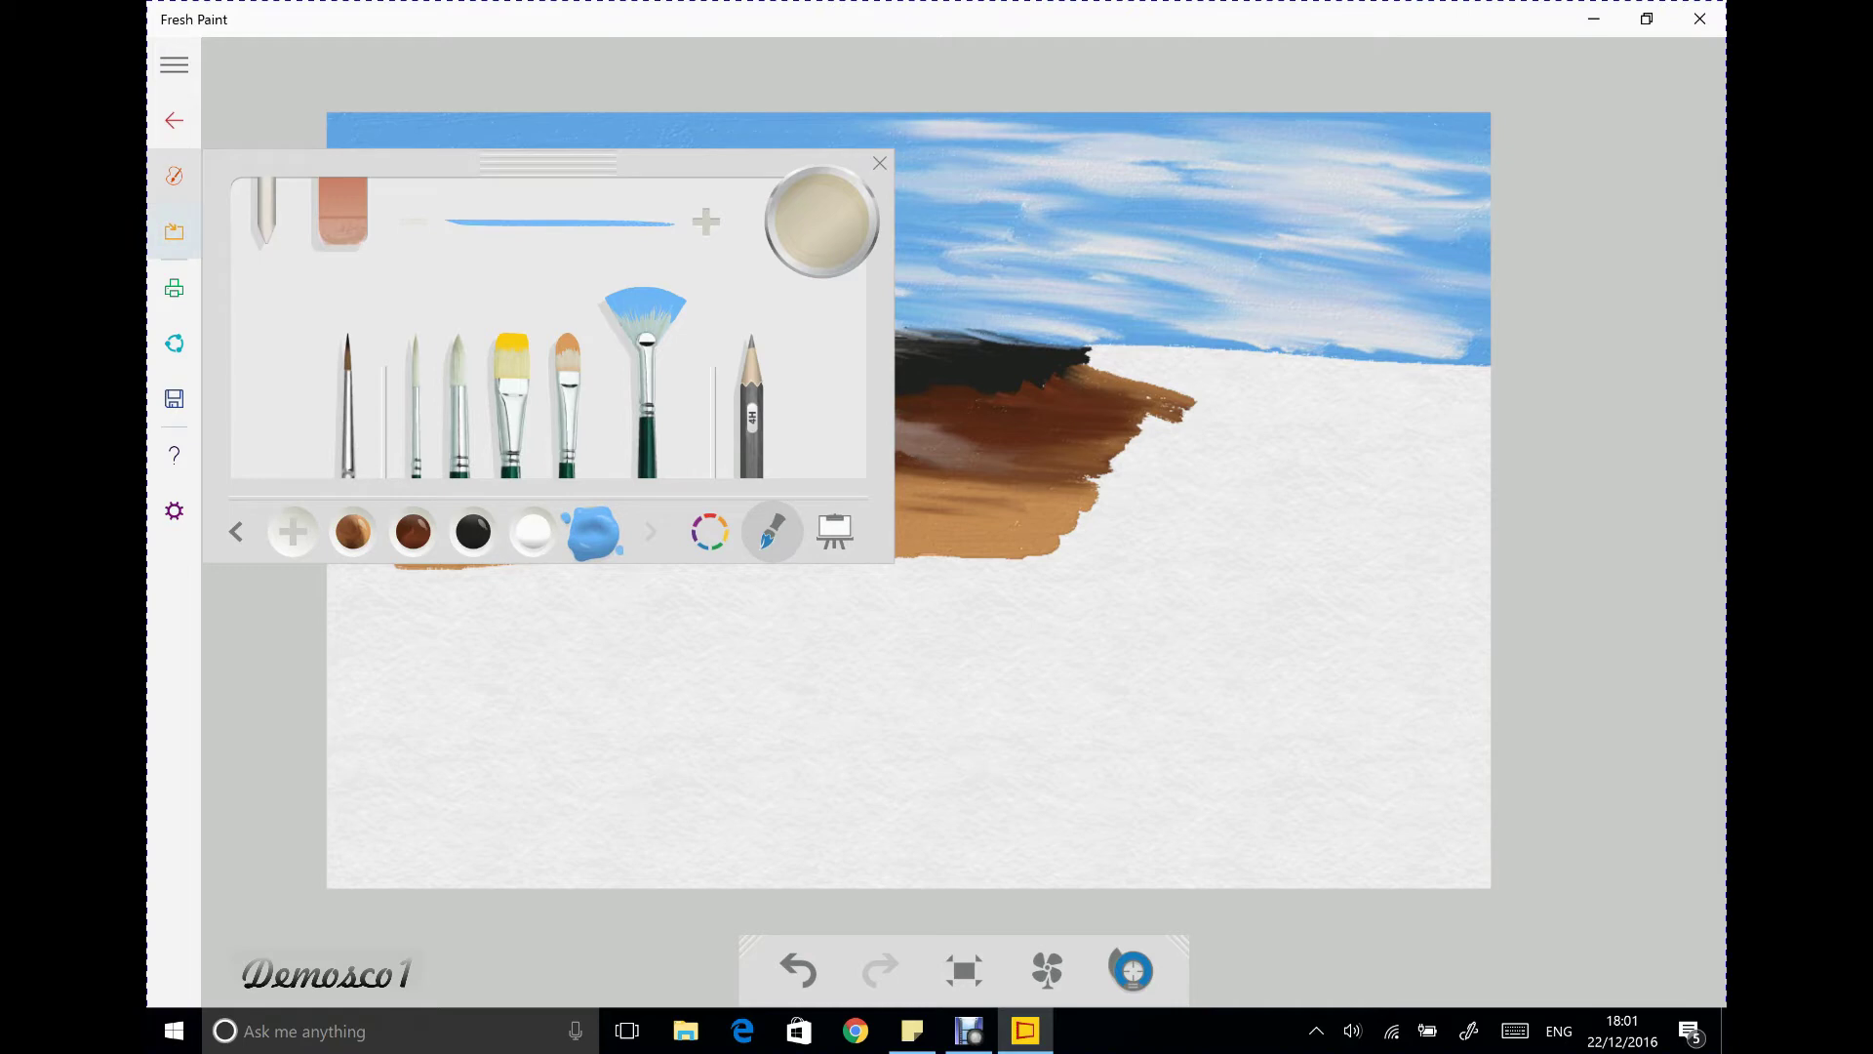
pyautogui.click(710, 530)
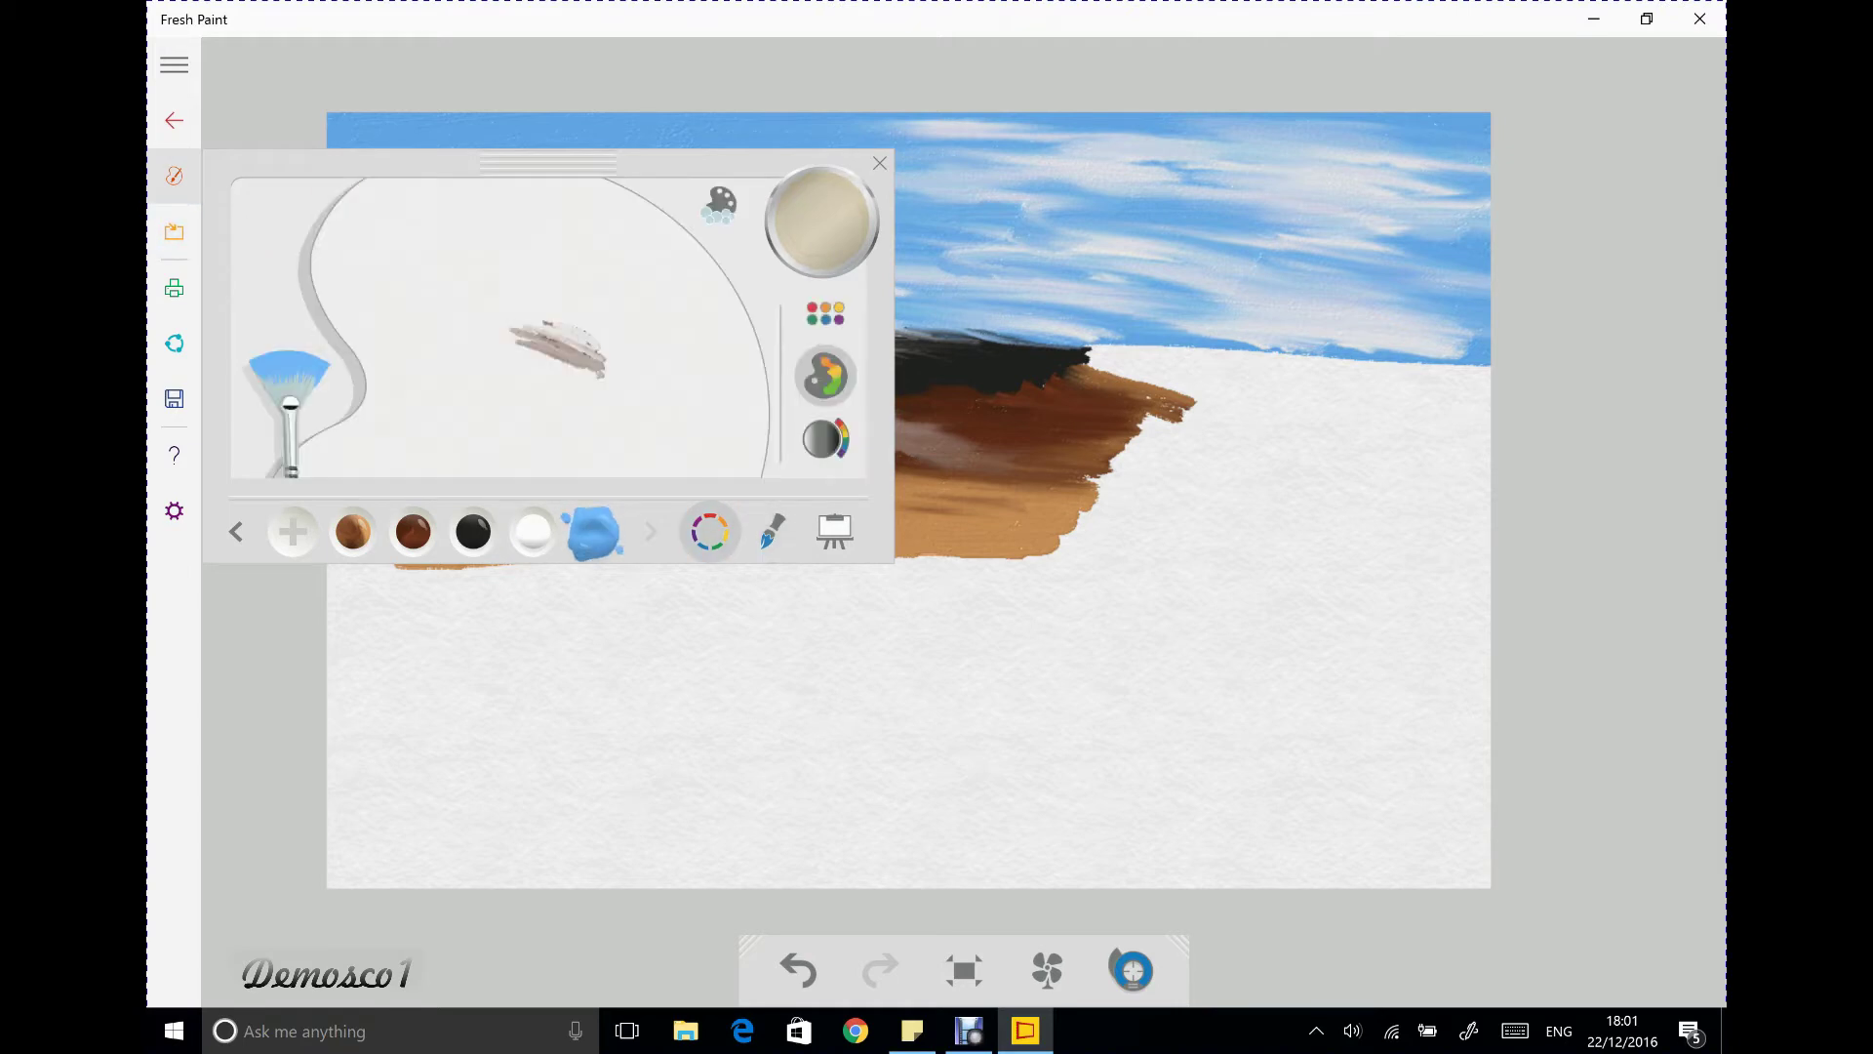
pyautogui.click(825, 312)
pyautogui.click(175, 176)
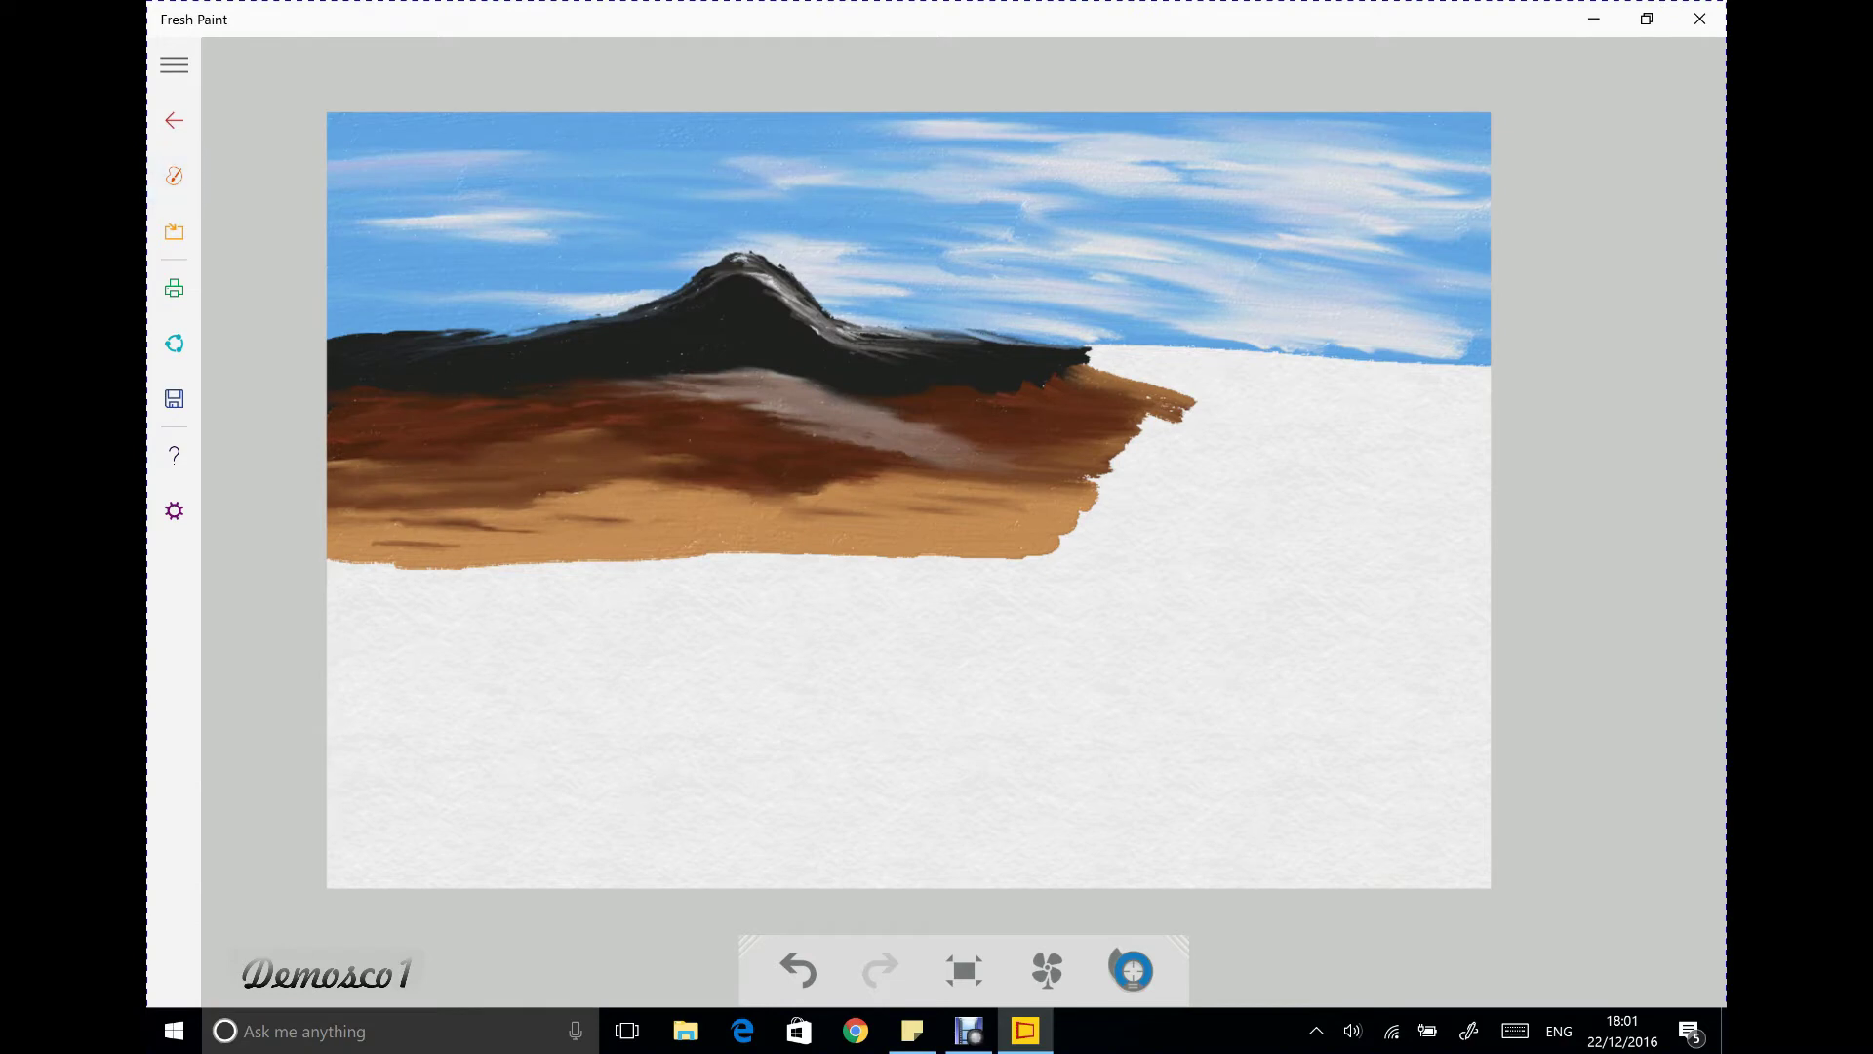
pyautogui.moveTo(328, 566); pyautogui.dragTo(405, 574)
pyautogui.moveTo(330, 572); pyautogui.dragTo(1019, 564)
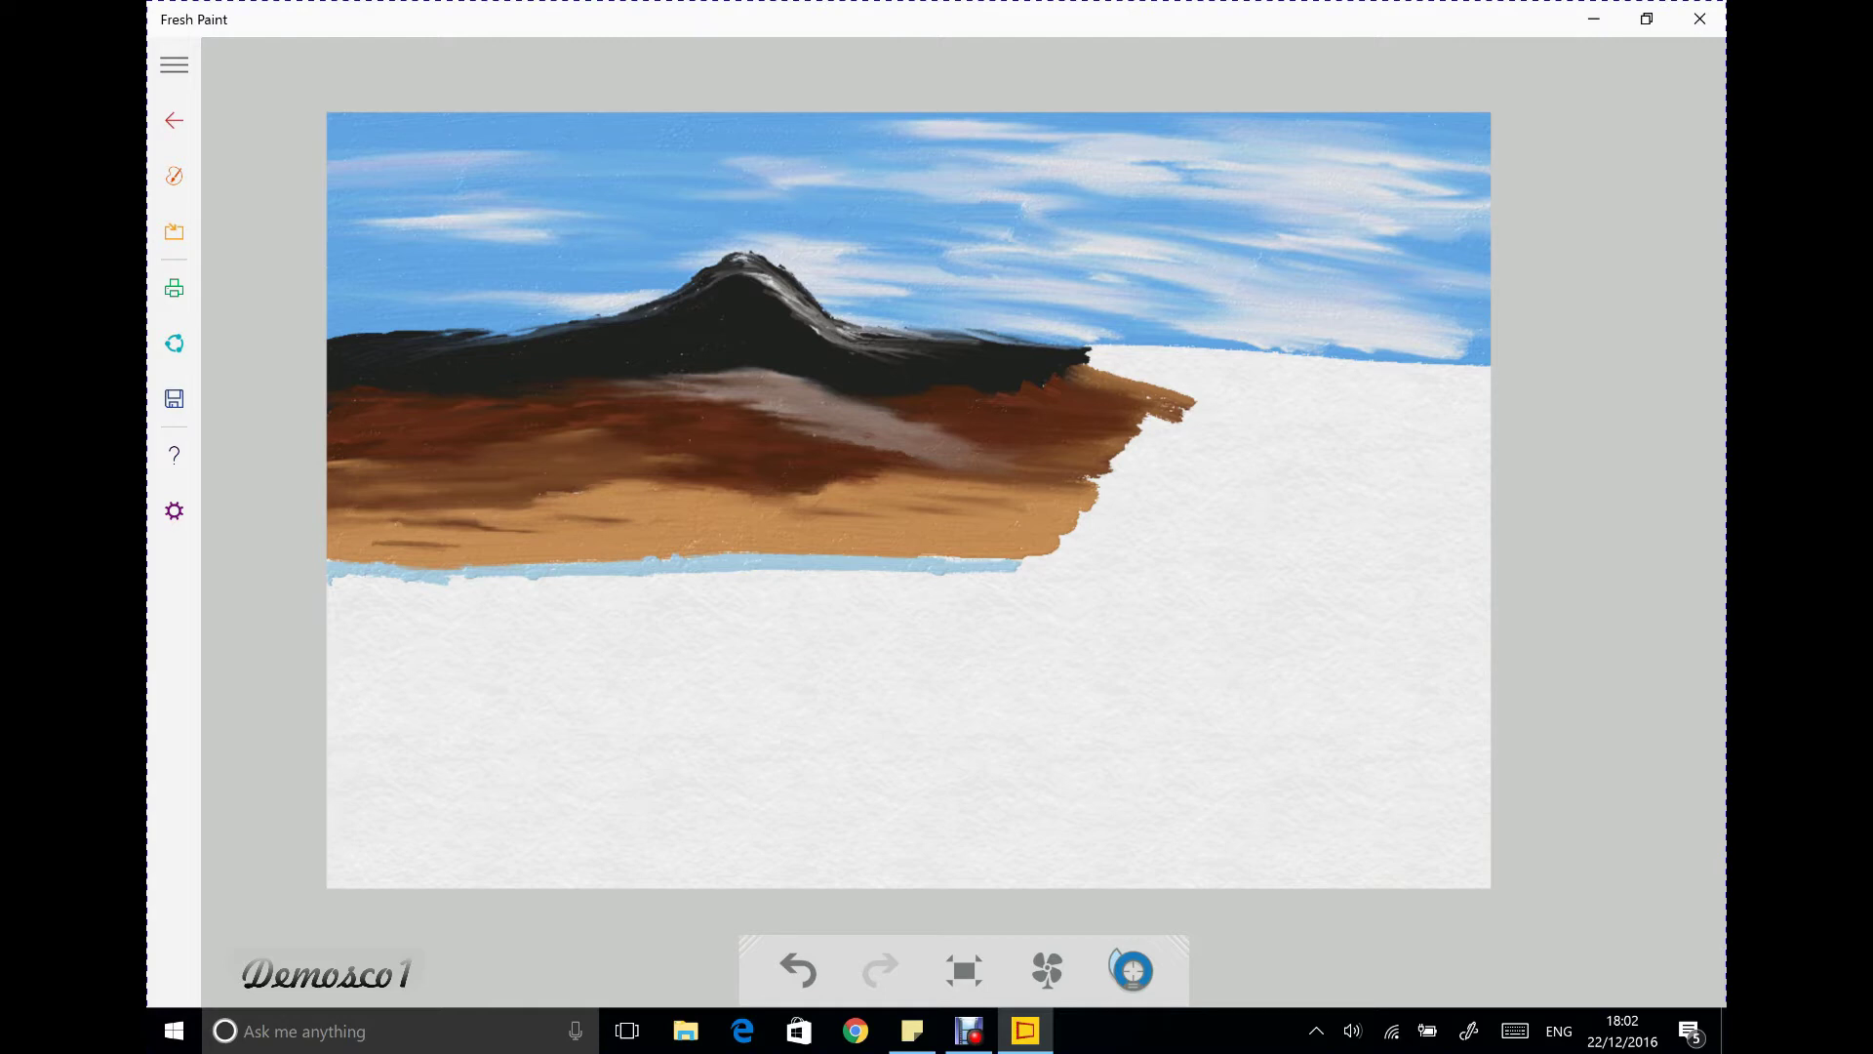
# Switch the fan brush to white and paint a thin line beneath the pale-blue water strip
pyautogui.click(173, 176)
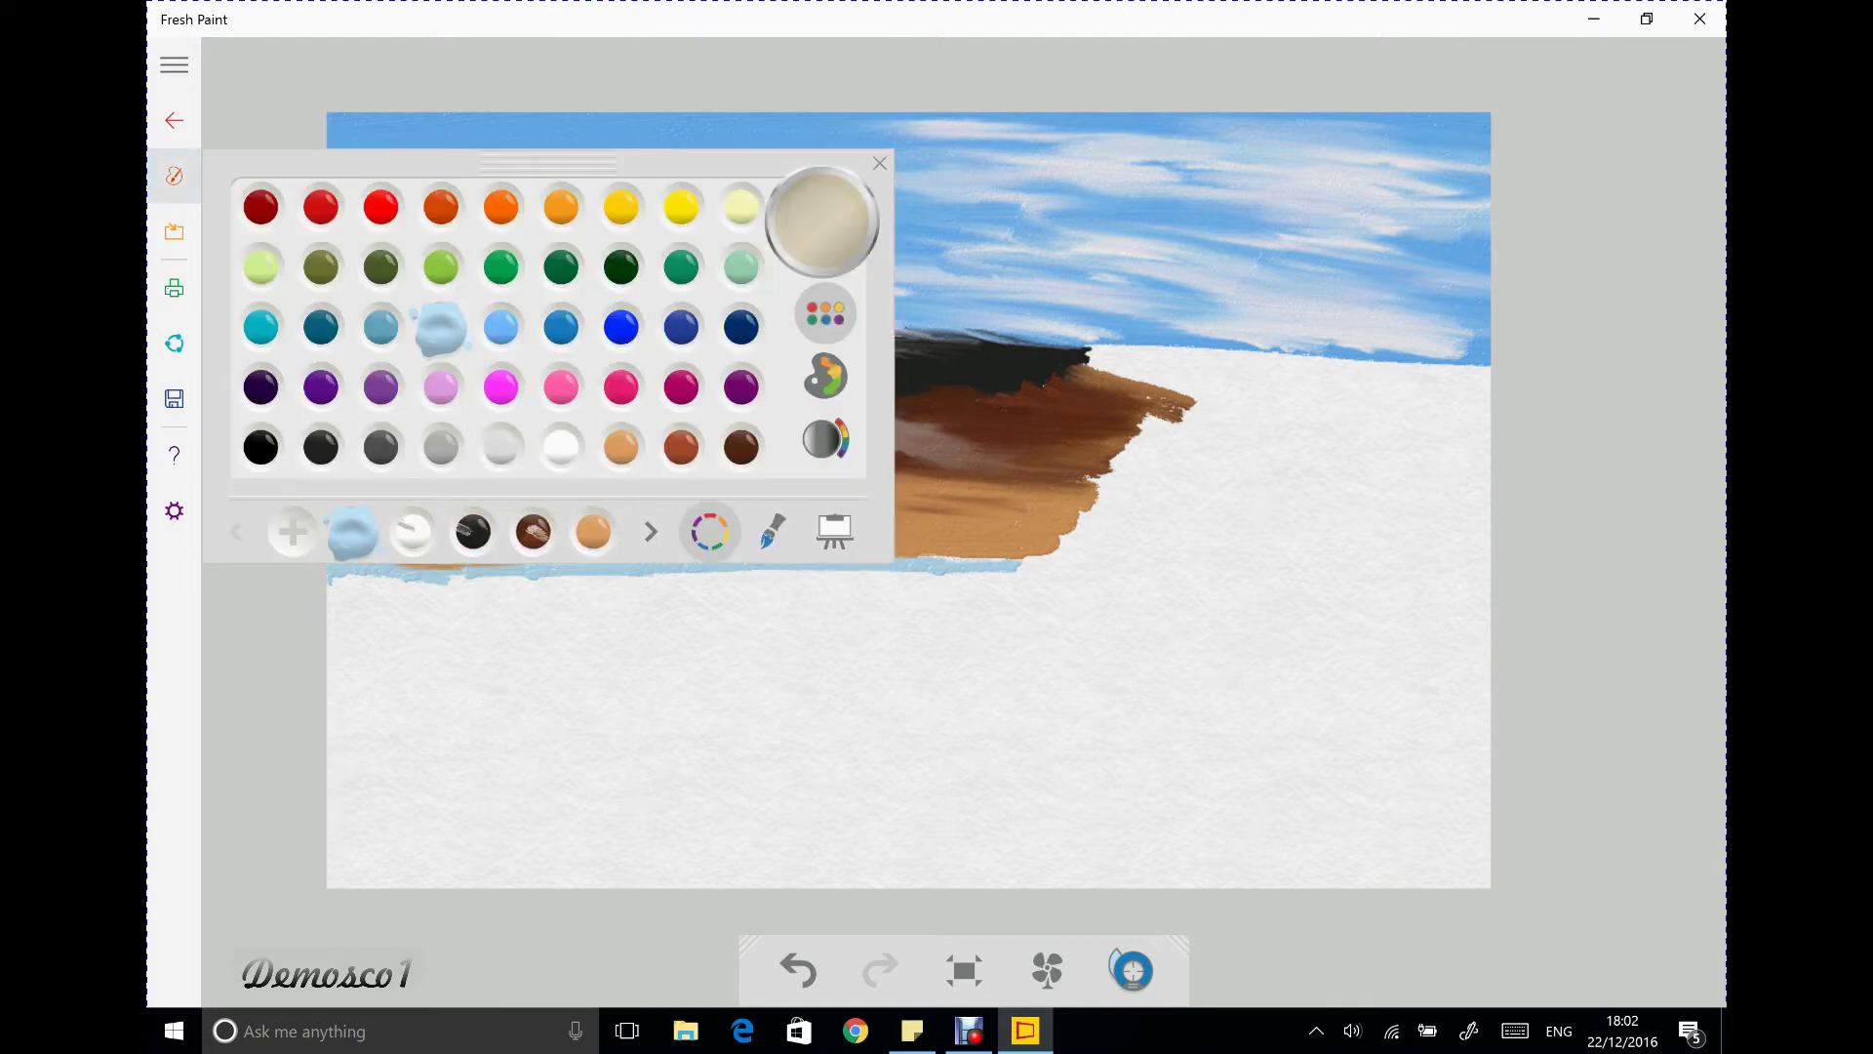
pyautogui.click(502, 327)
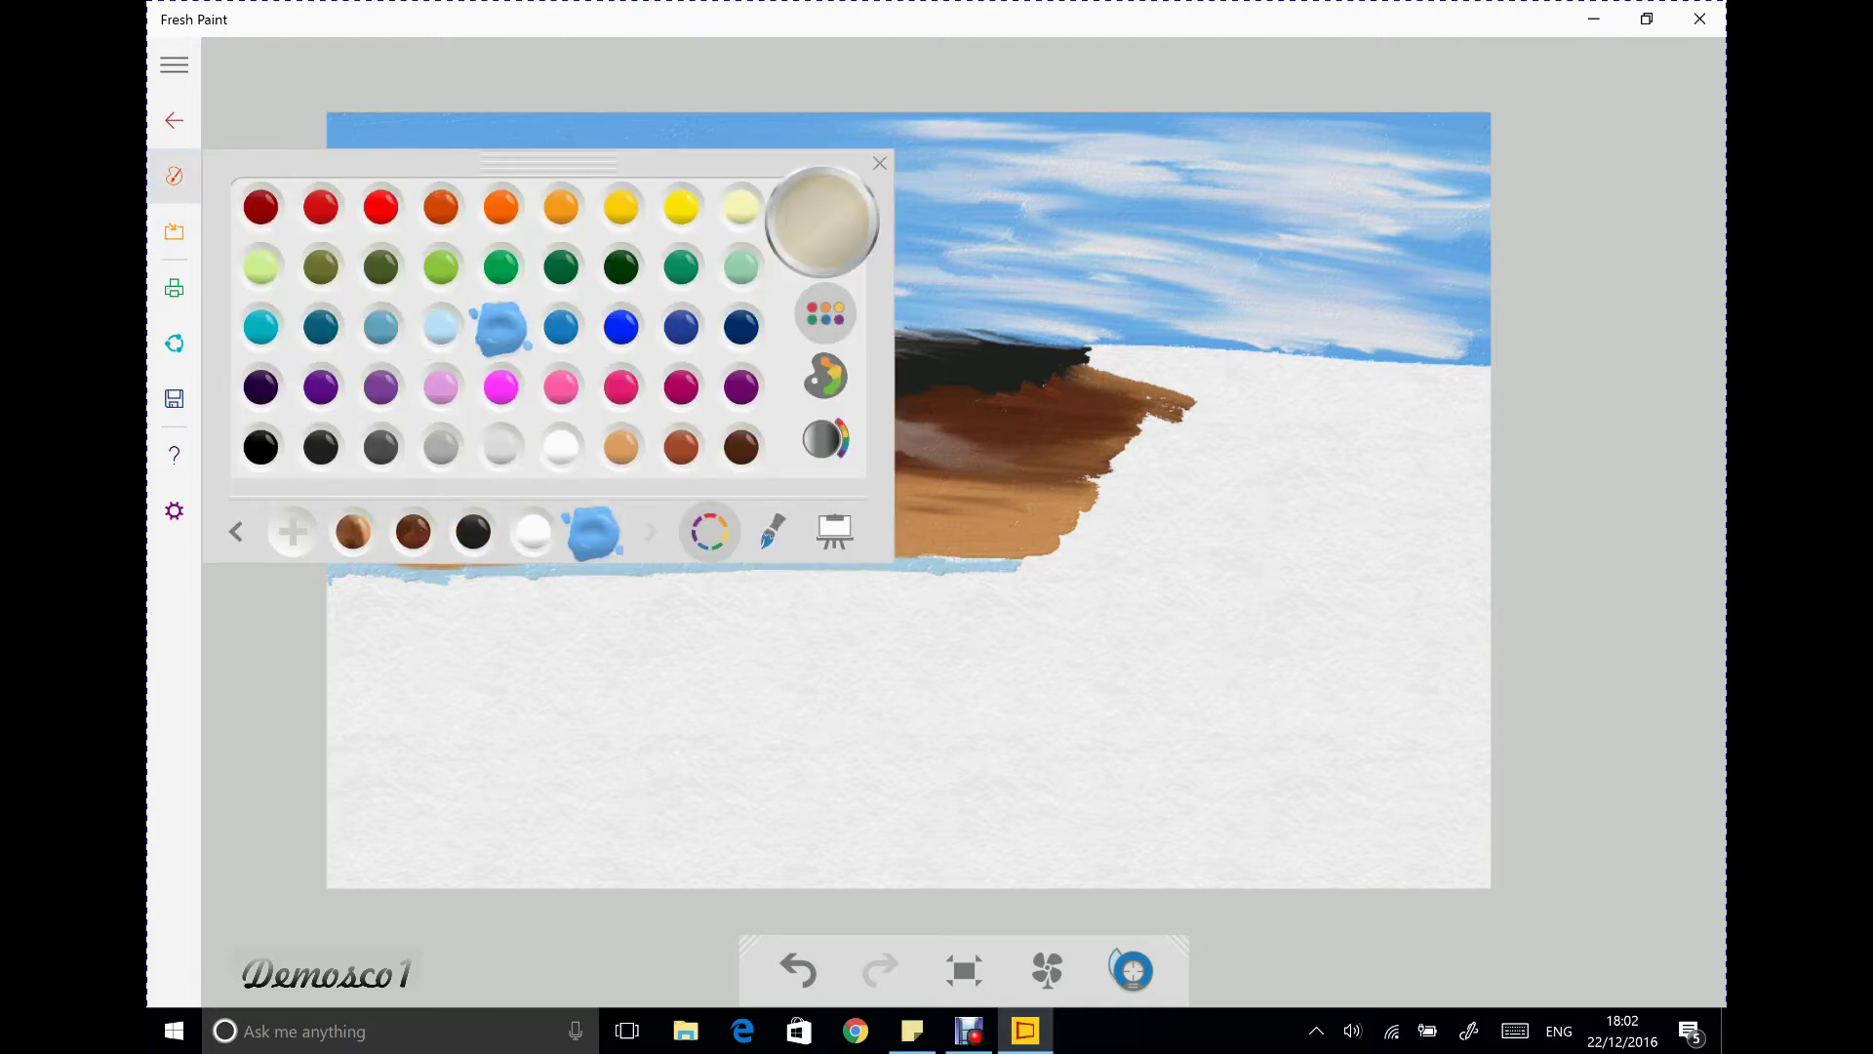
pyautogui.click(533, 532)
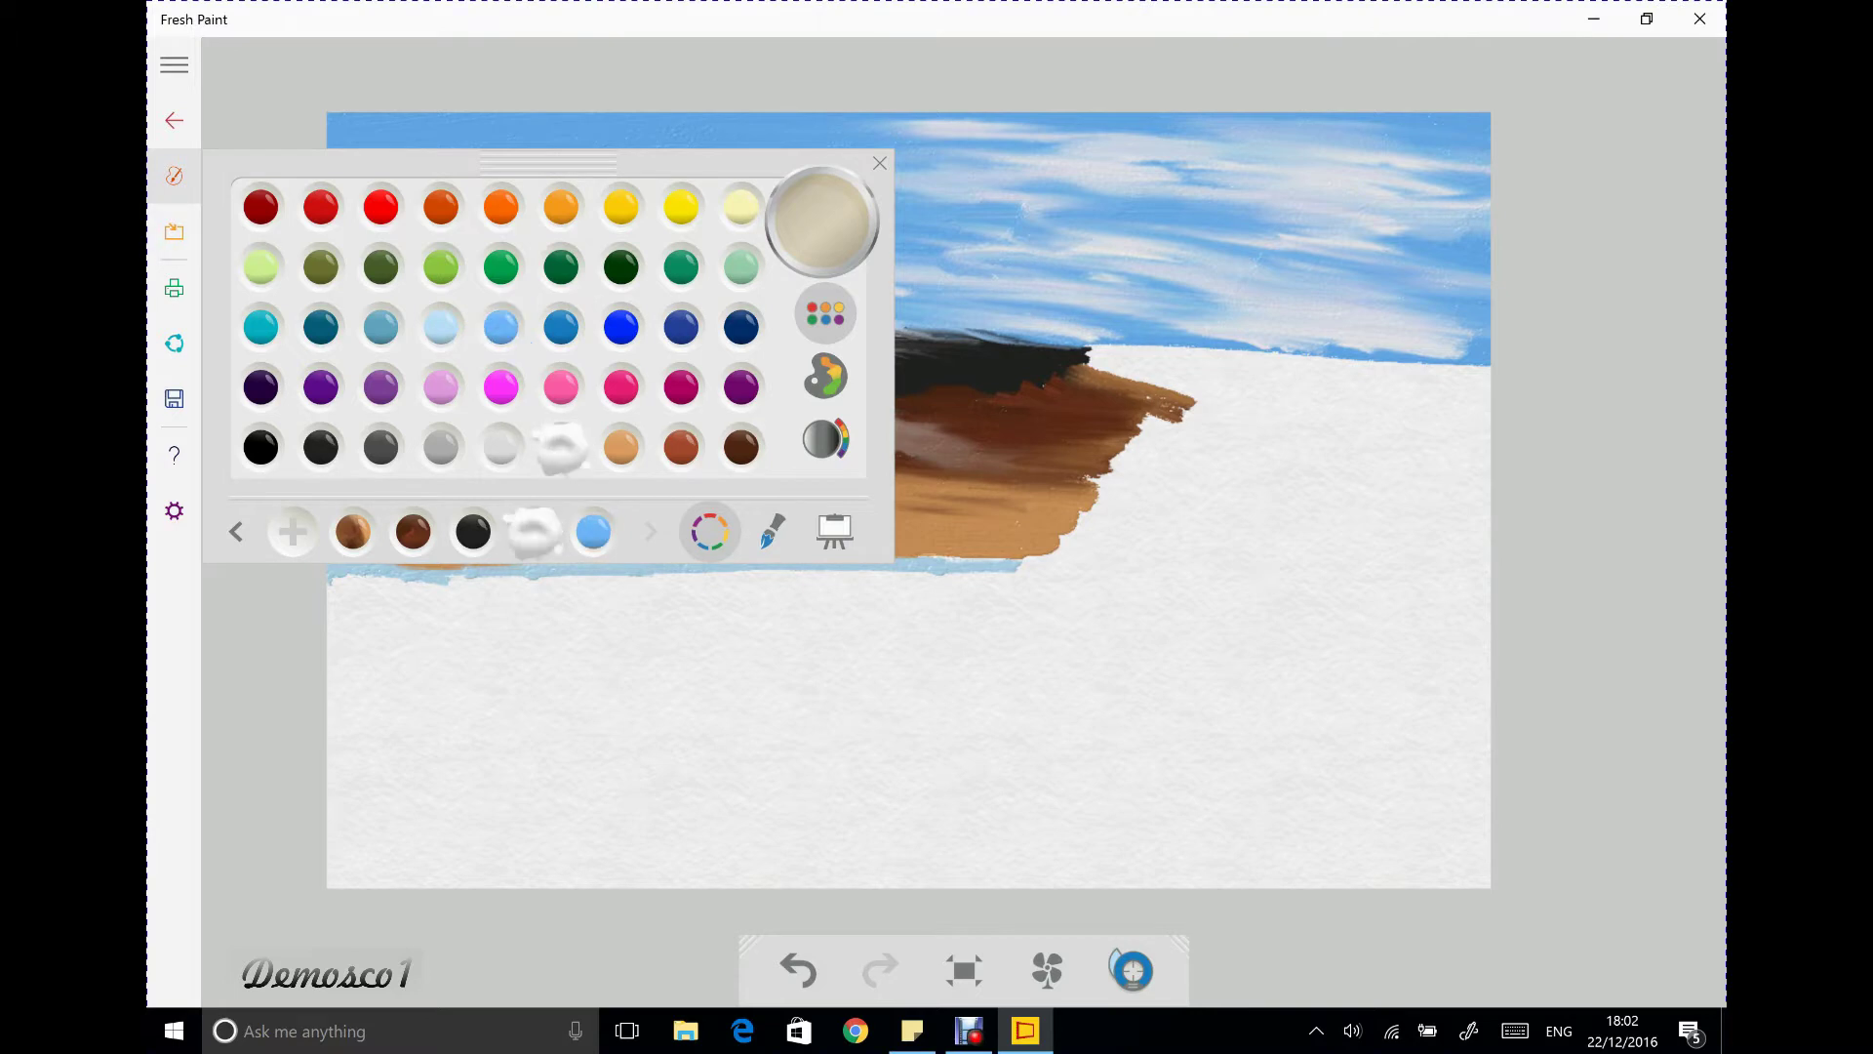
pyautogui.click(772, 531)
pyautogui.press('Escape')
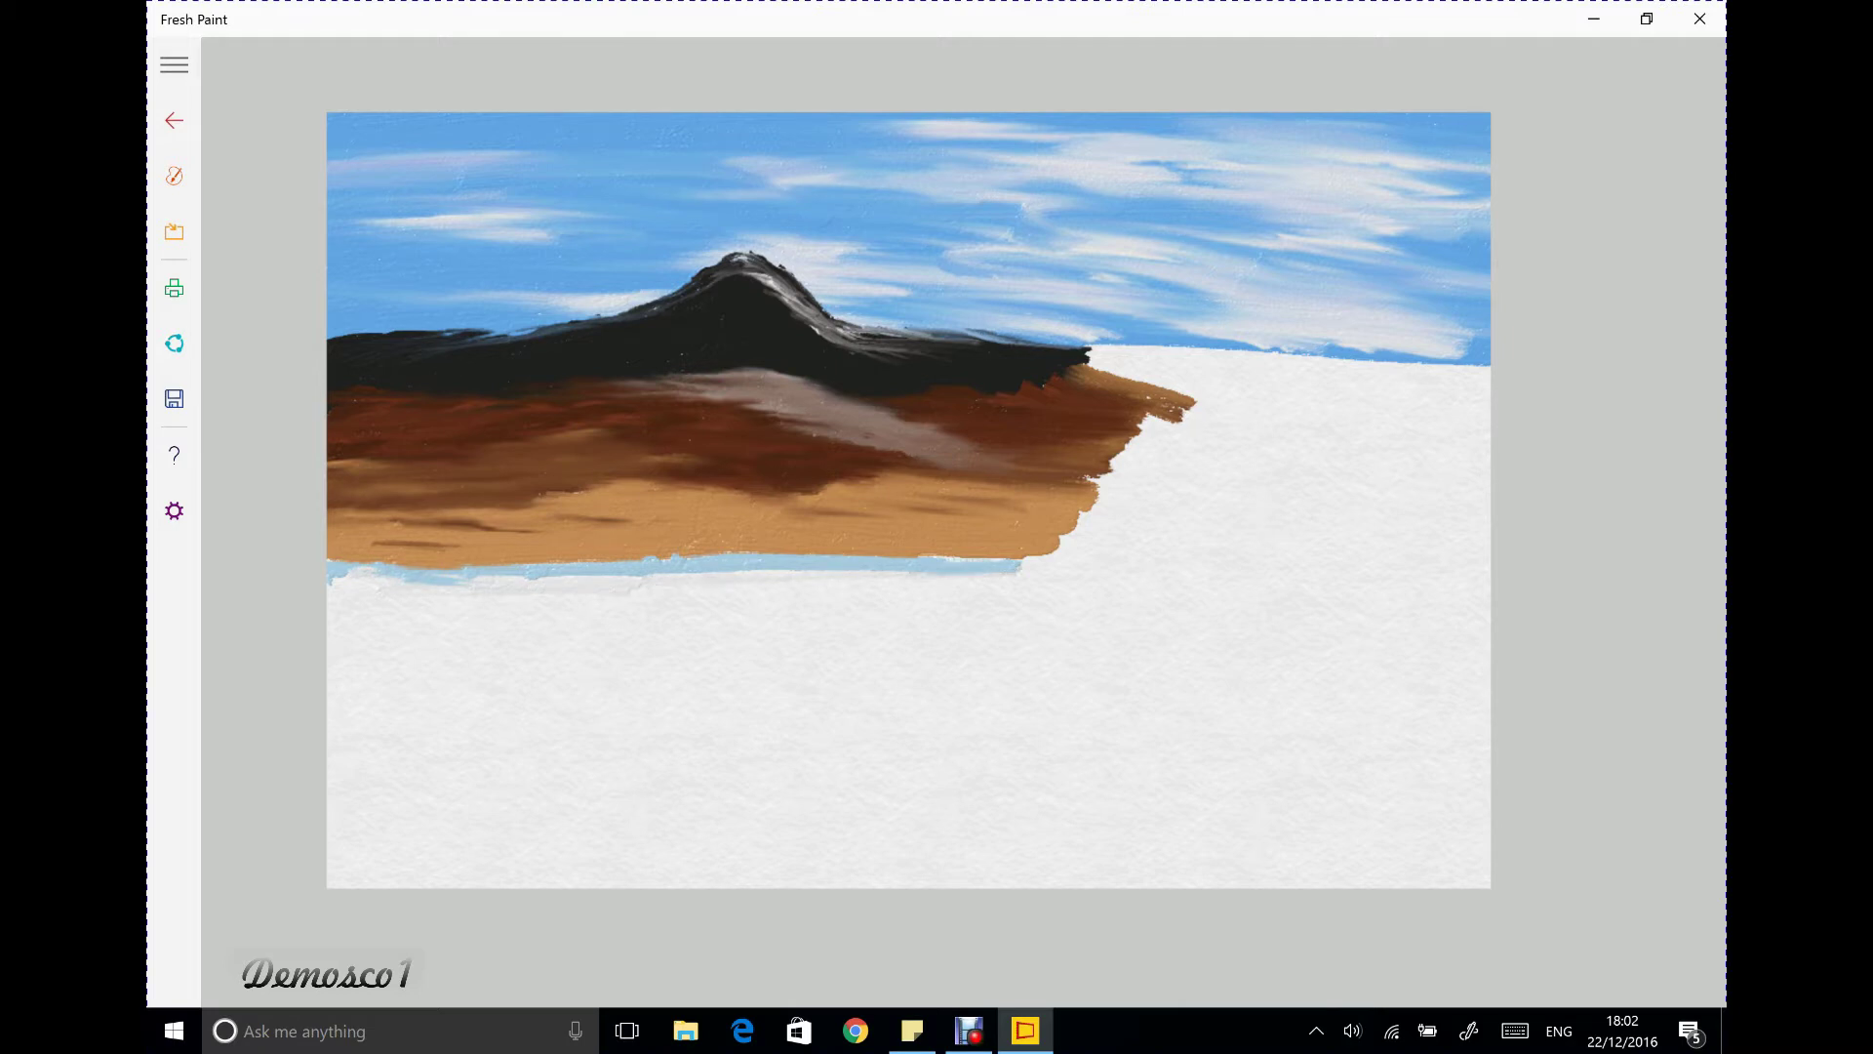
# Mix tan with a little charcoal black on the palette to make a darker brown
pyautogui.click(174, 176)
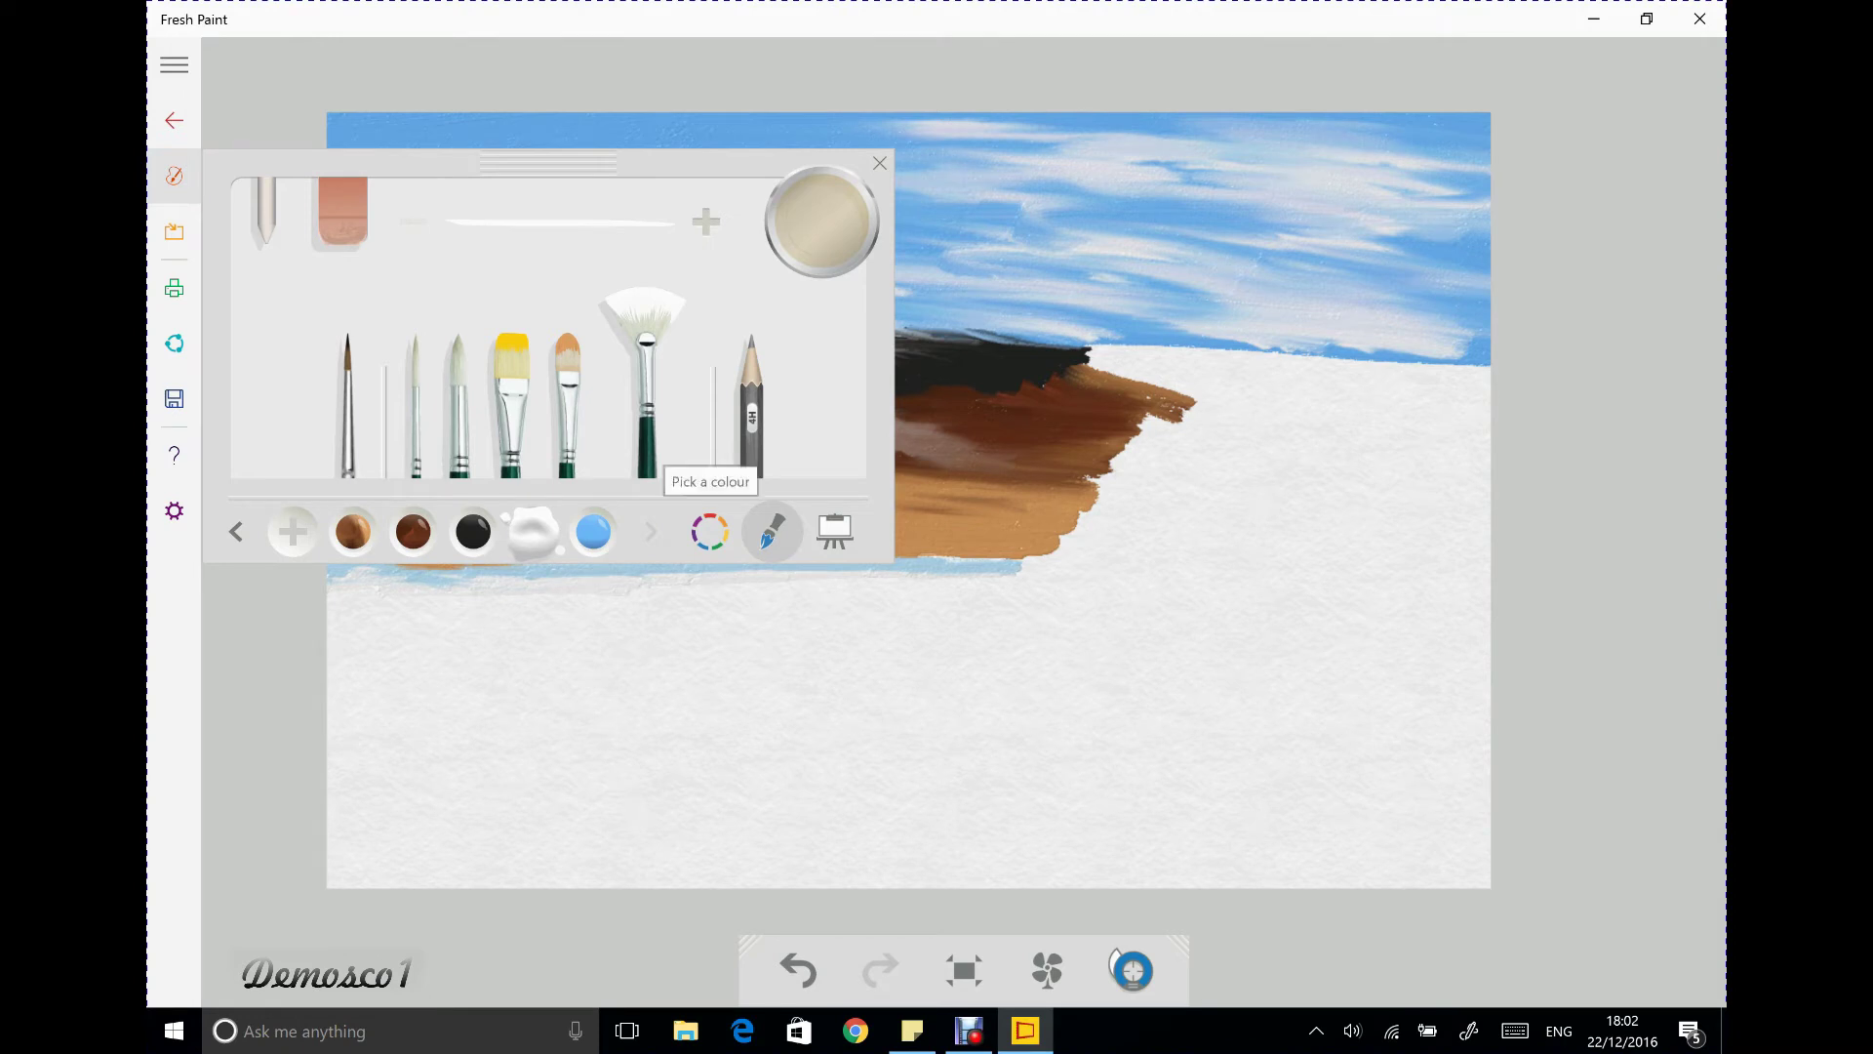
pyautogui.click(710, 532)
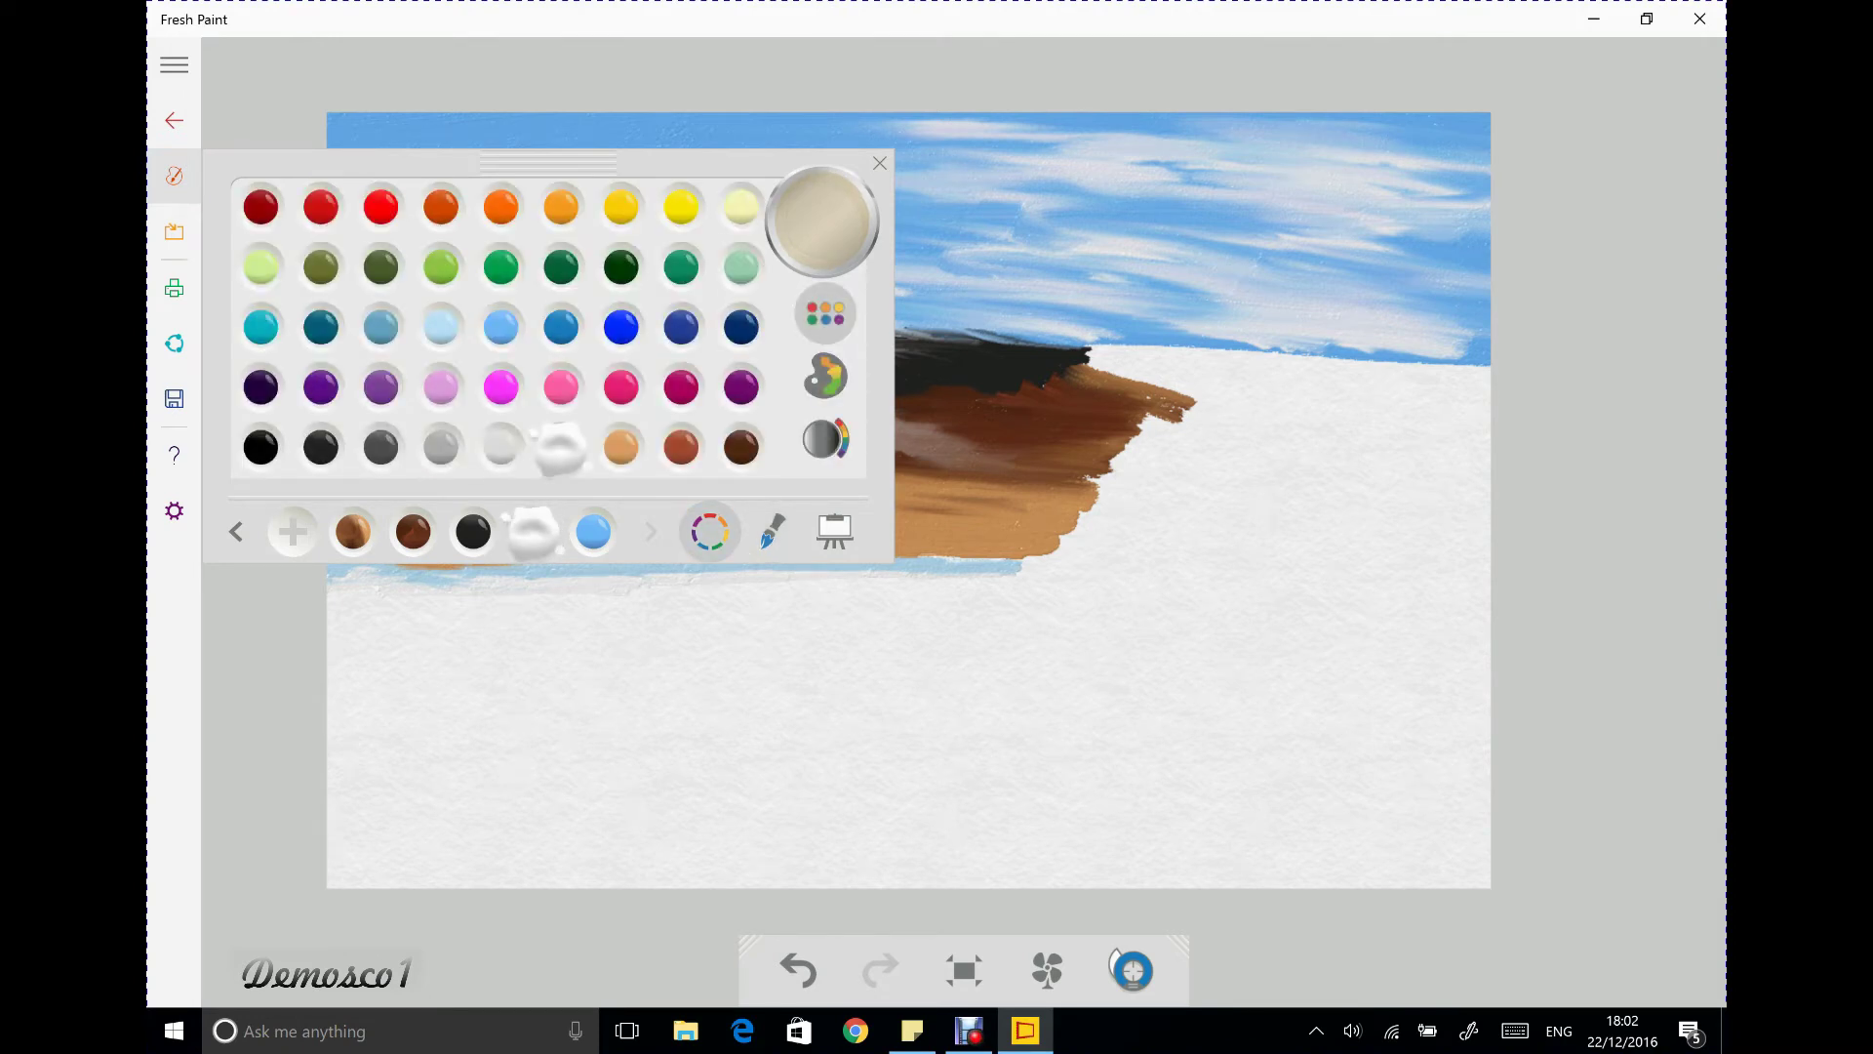
pyautogui.click(620, 447)
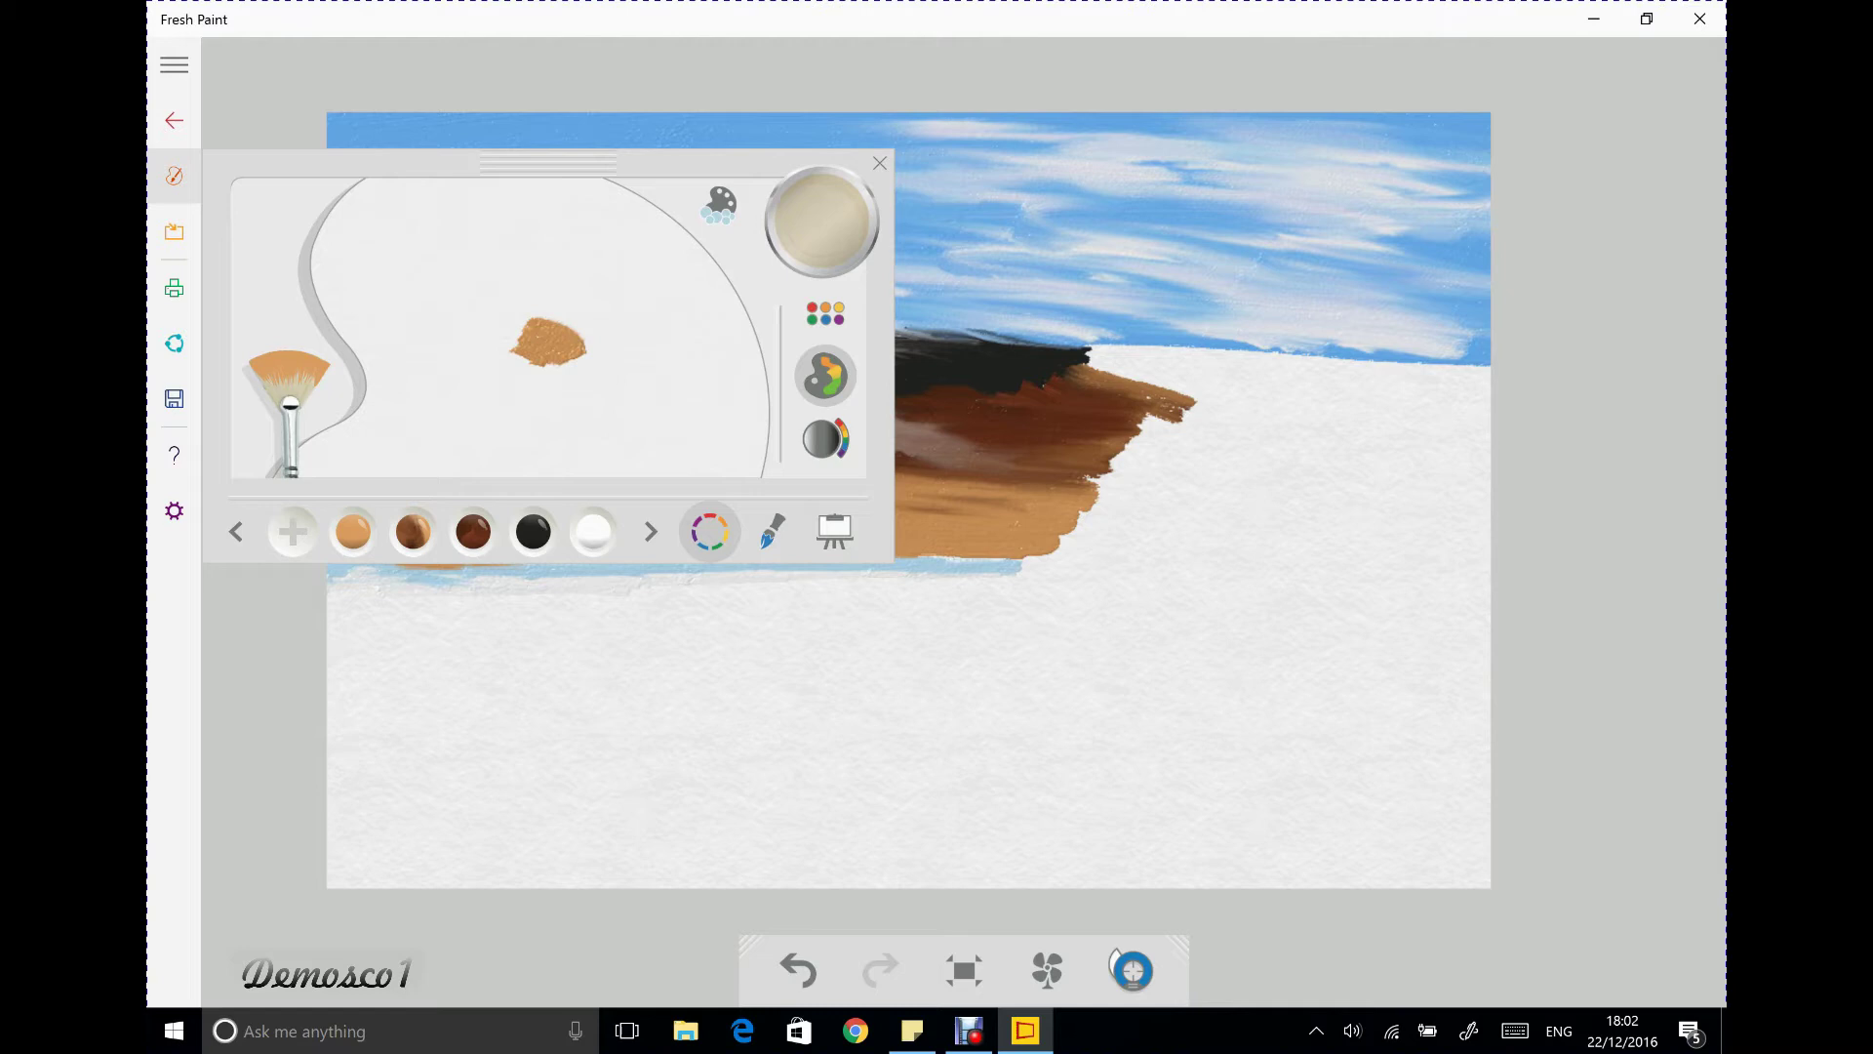
pyautogui.click(825, 312)
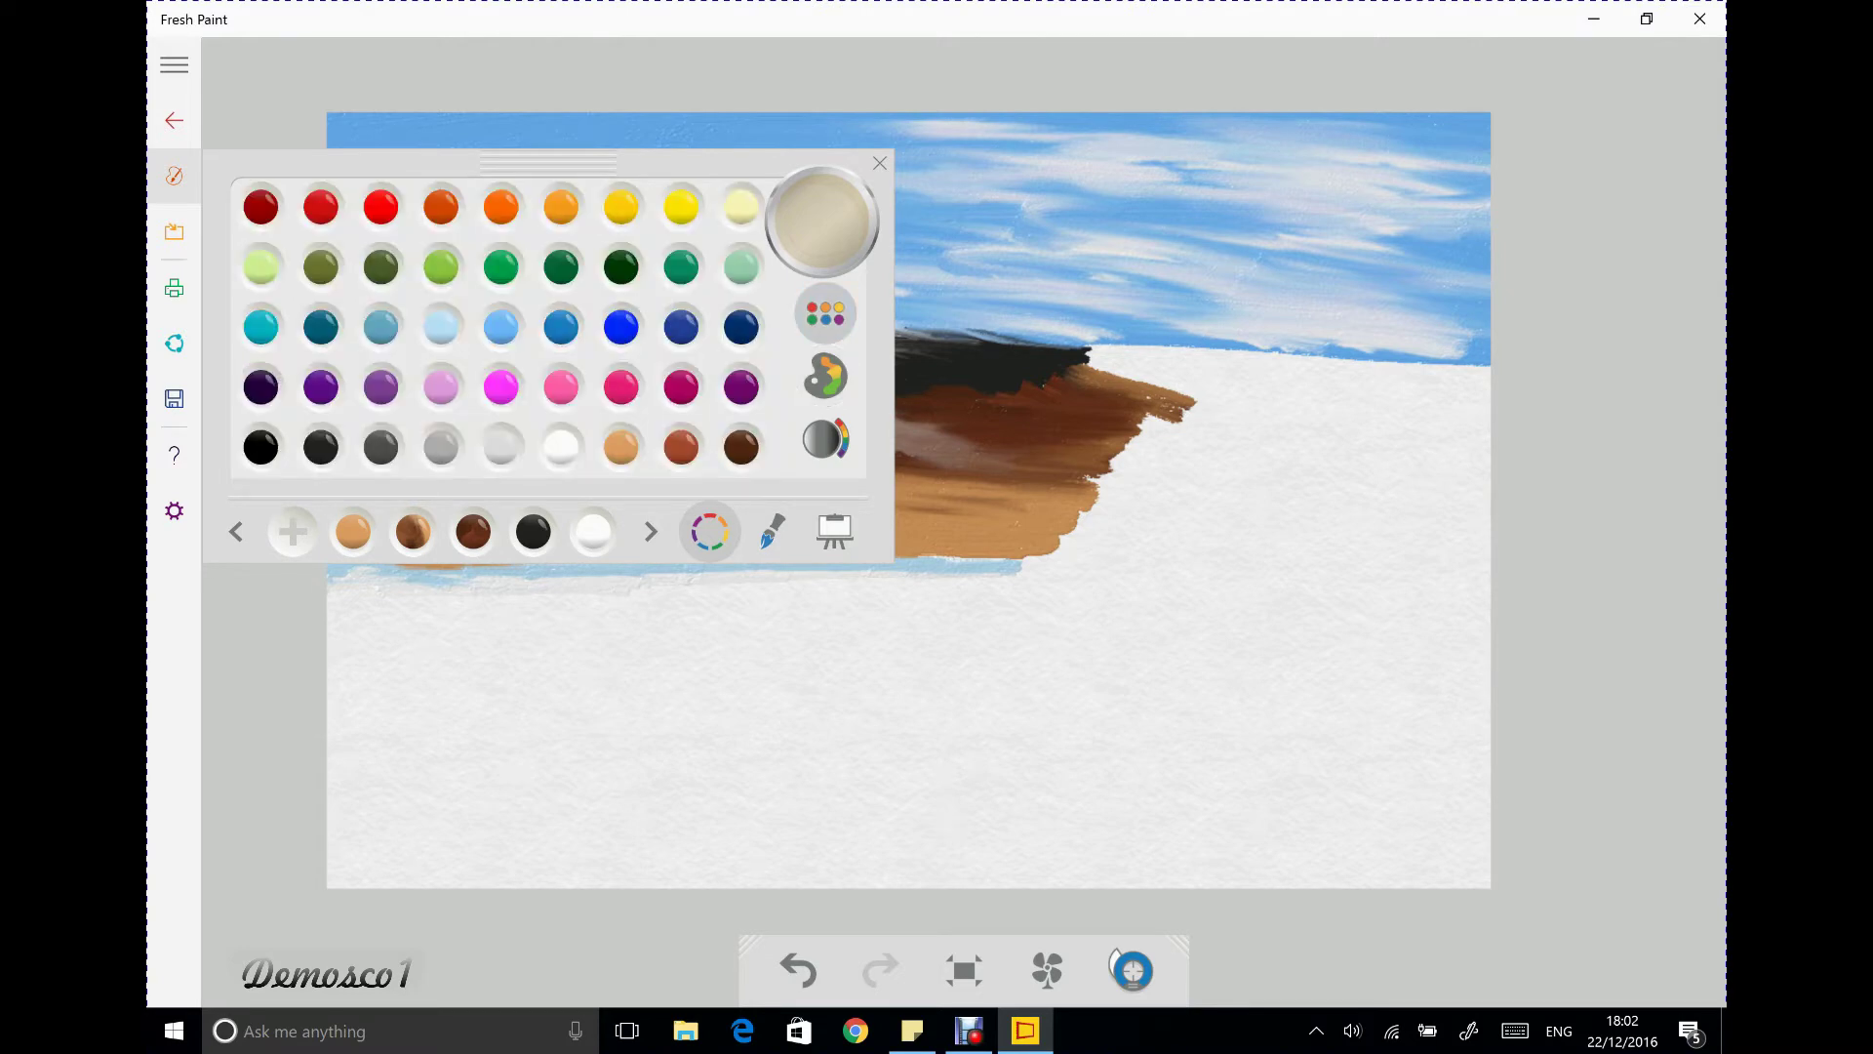
pyautogui.click(321, 447)
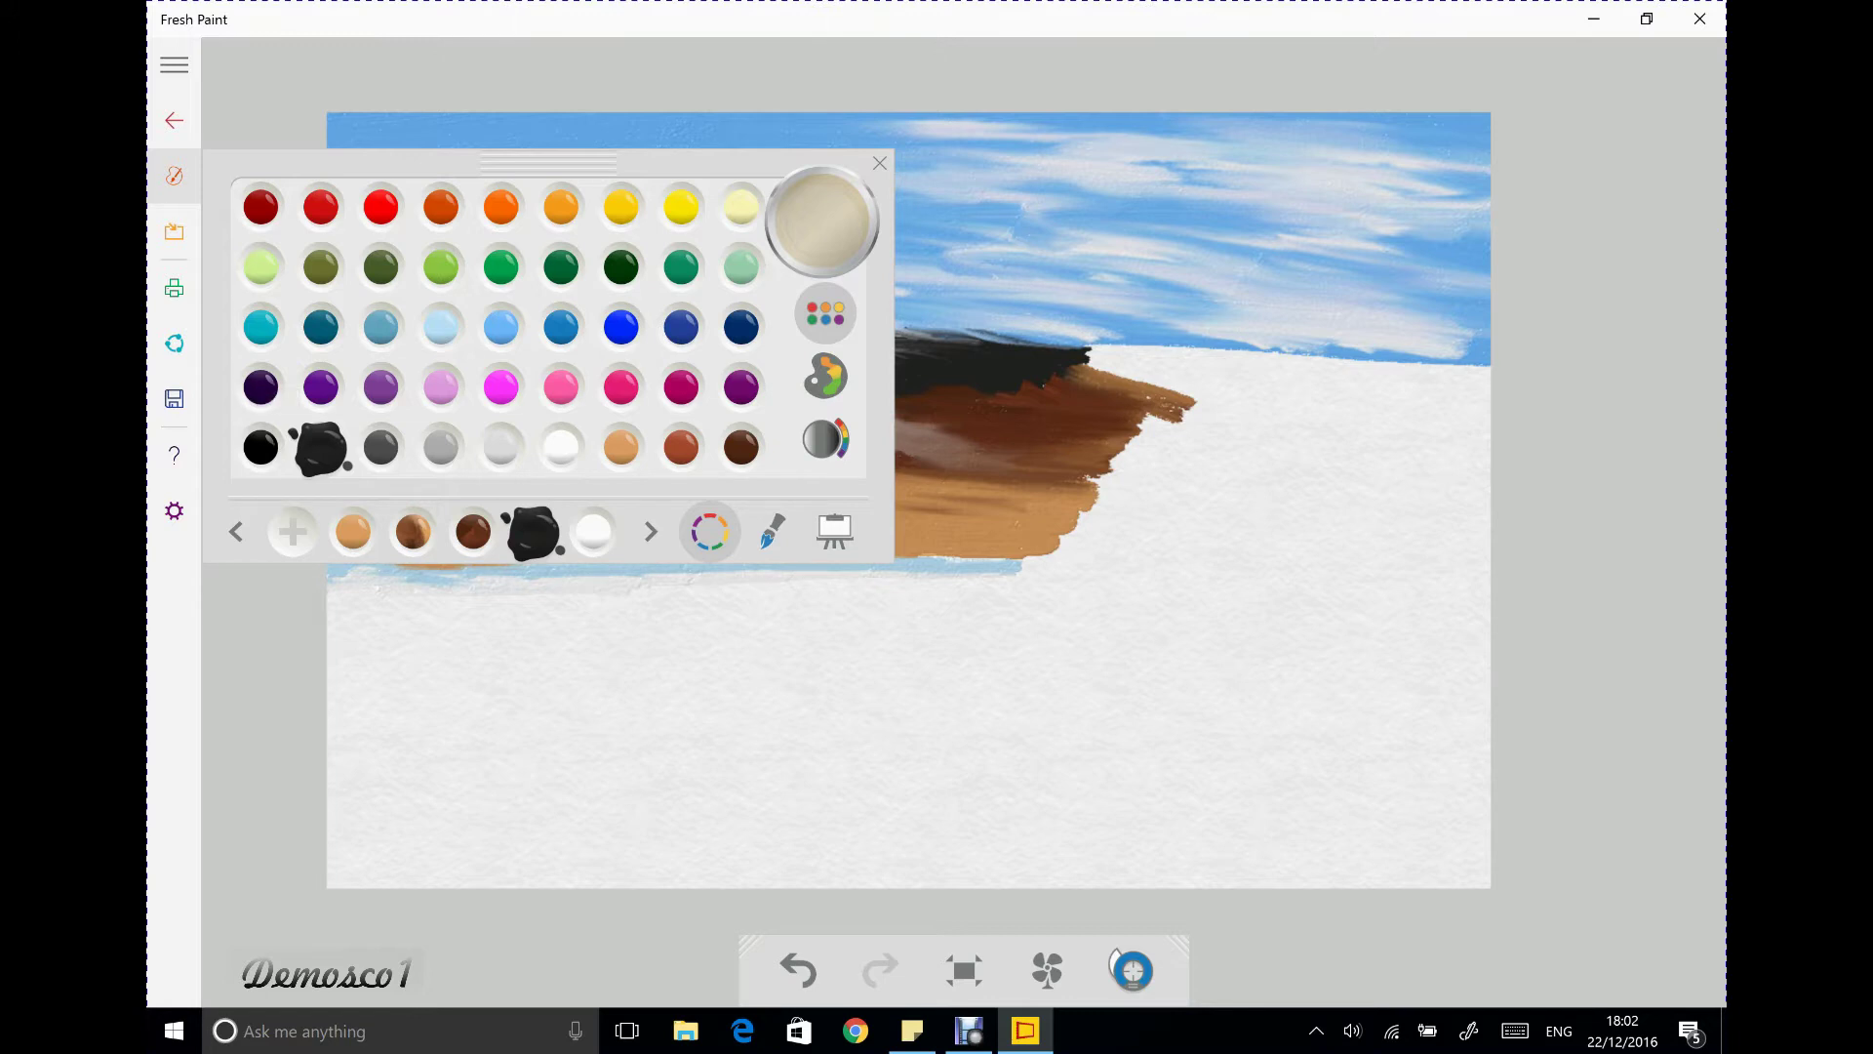
pyautogui.click(773, 530)
pyautogui.click(710, 531)
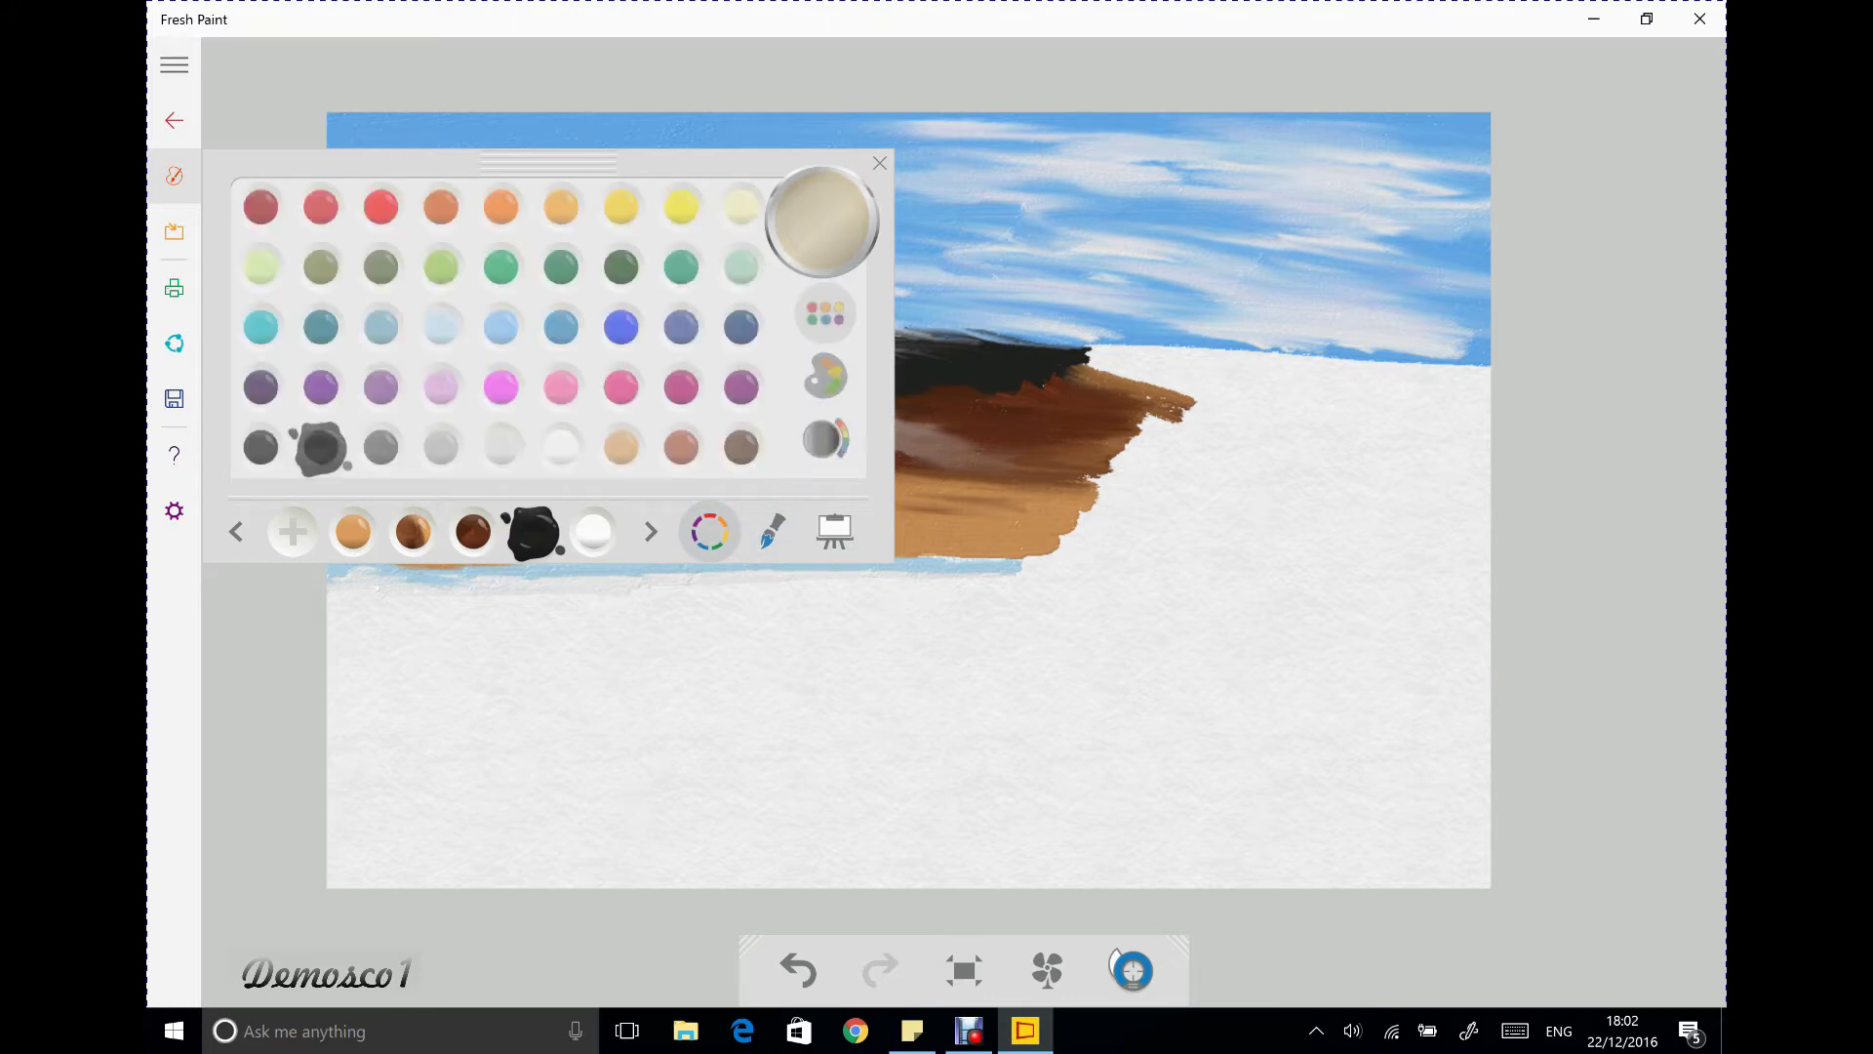
pyautogui.click(826, 376)
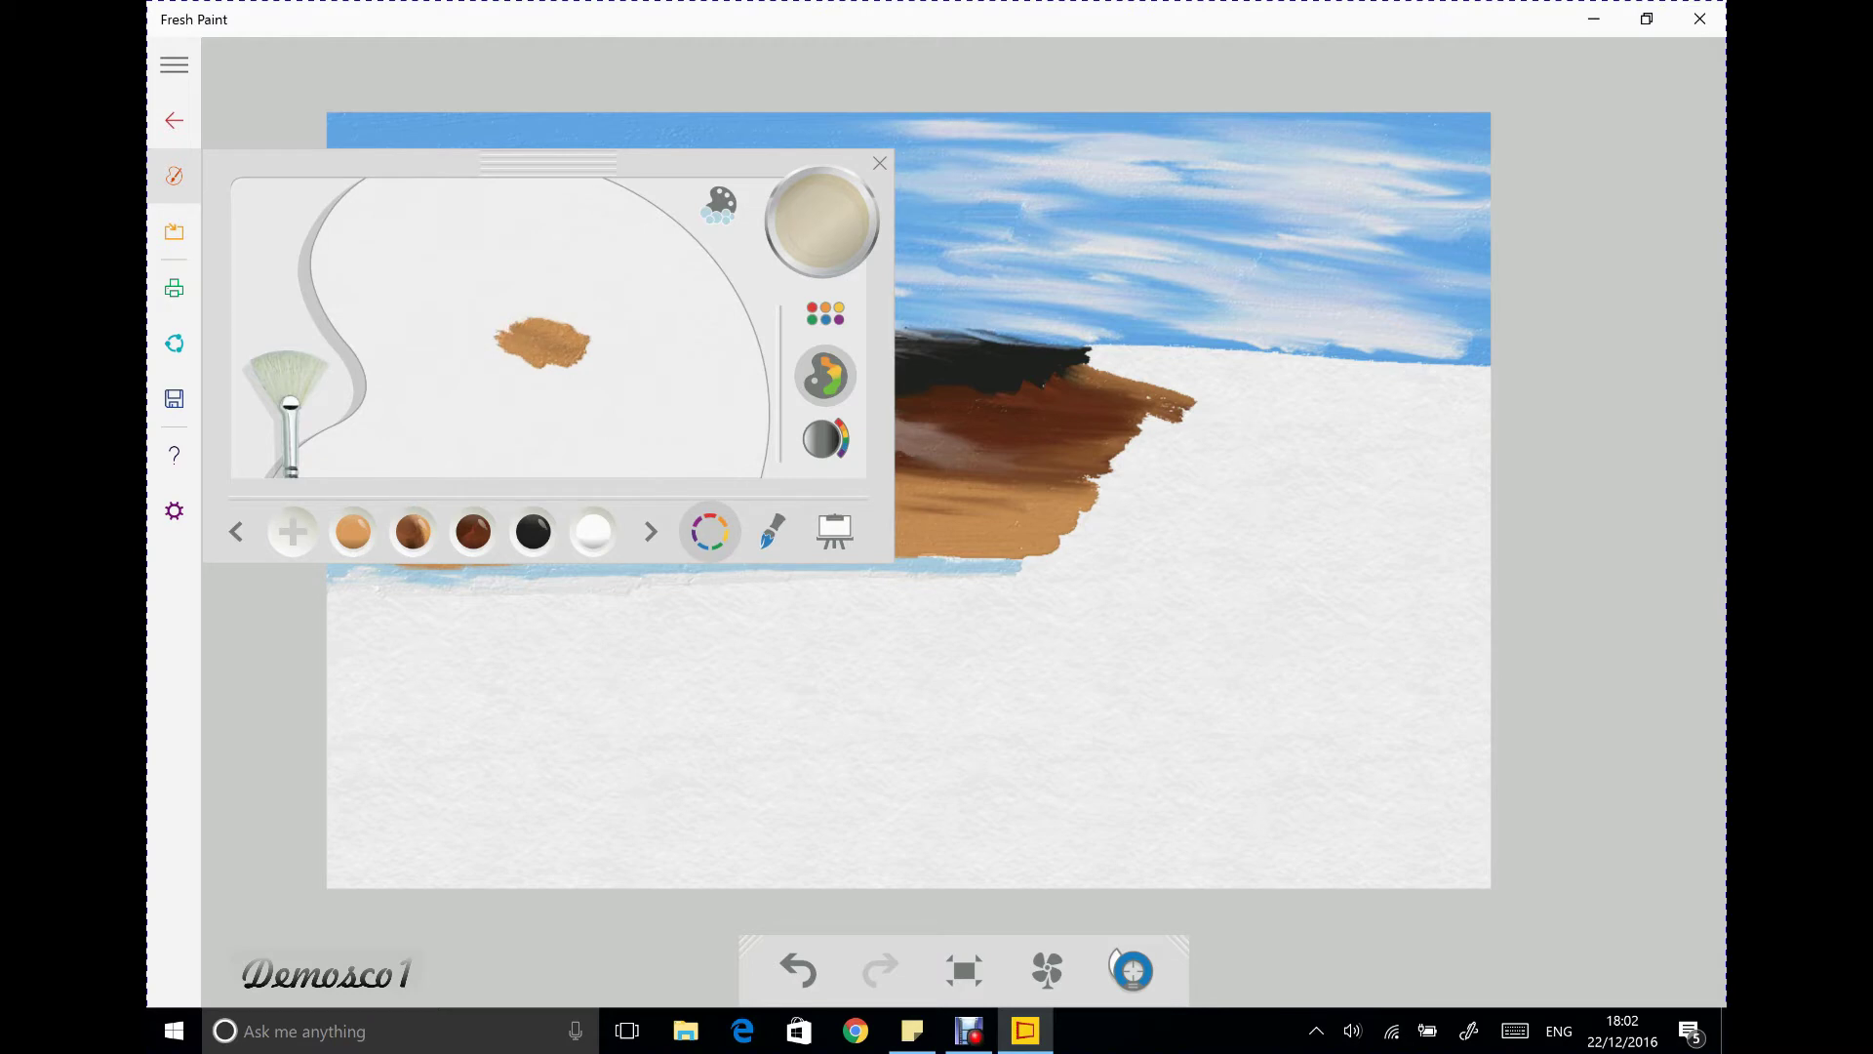
pyautogui.click(533, 532)
pyautogui.moveTo(519, 345)
pyautogui.mouseDown()
pyautogui.moveTo(552, 355)
pyautogui.moveTo(517, 349)
pyautogui.mouseUp()
pyautogui.click(173, 176)
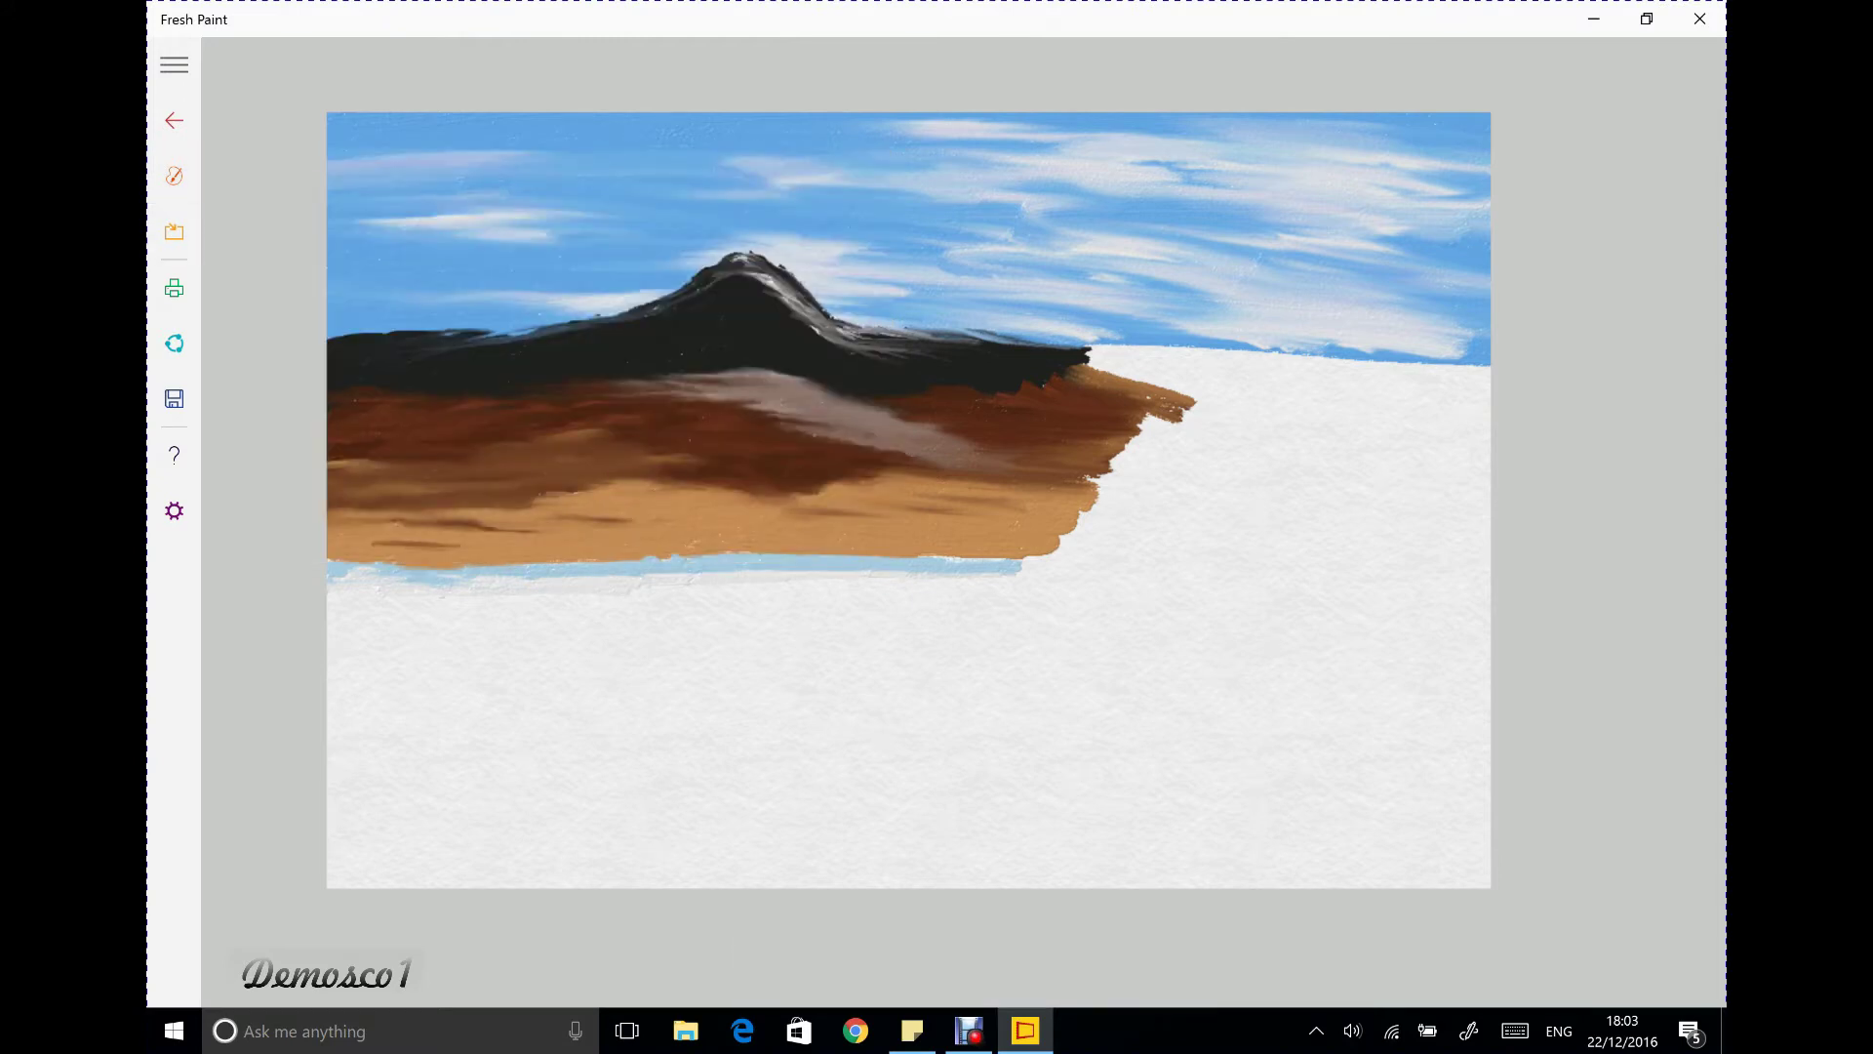
# Paint a brown strip across the canvas beneath the white line with the mixed colour
pyautogui.click(174, 175)
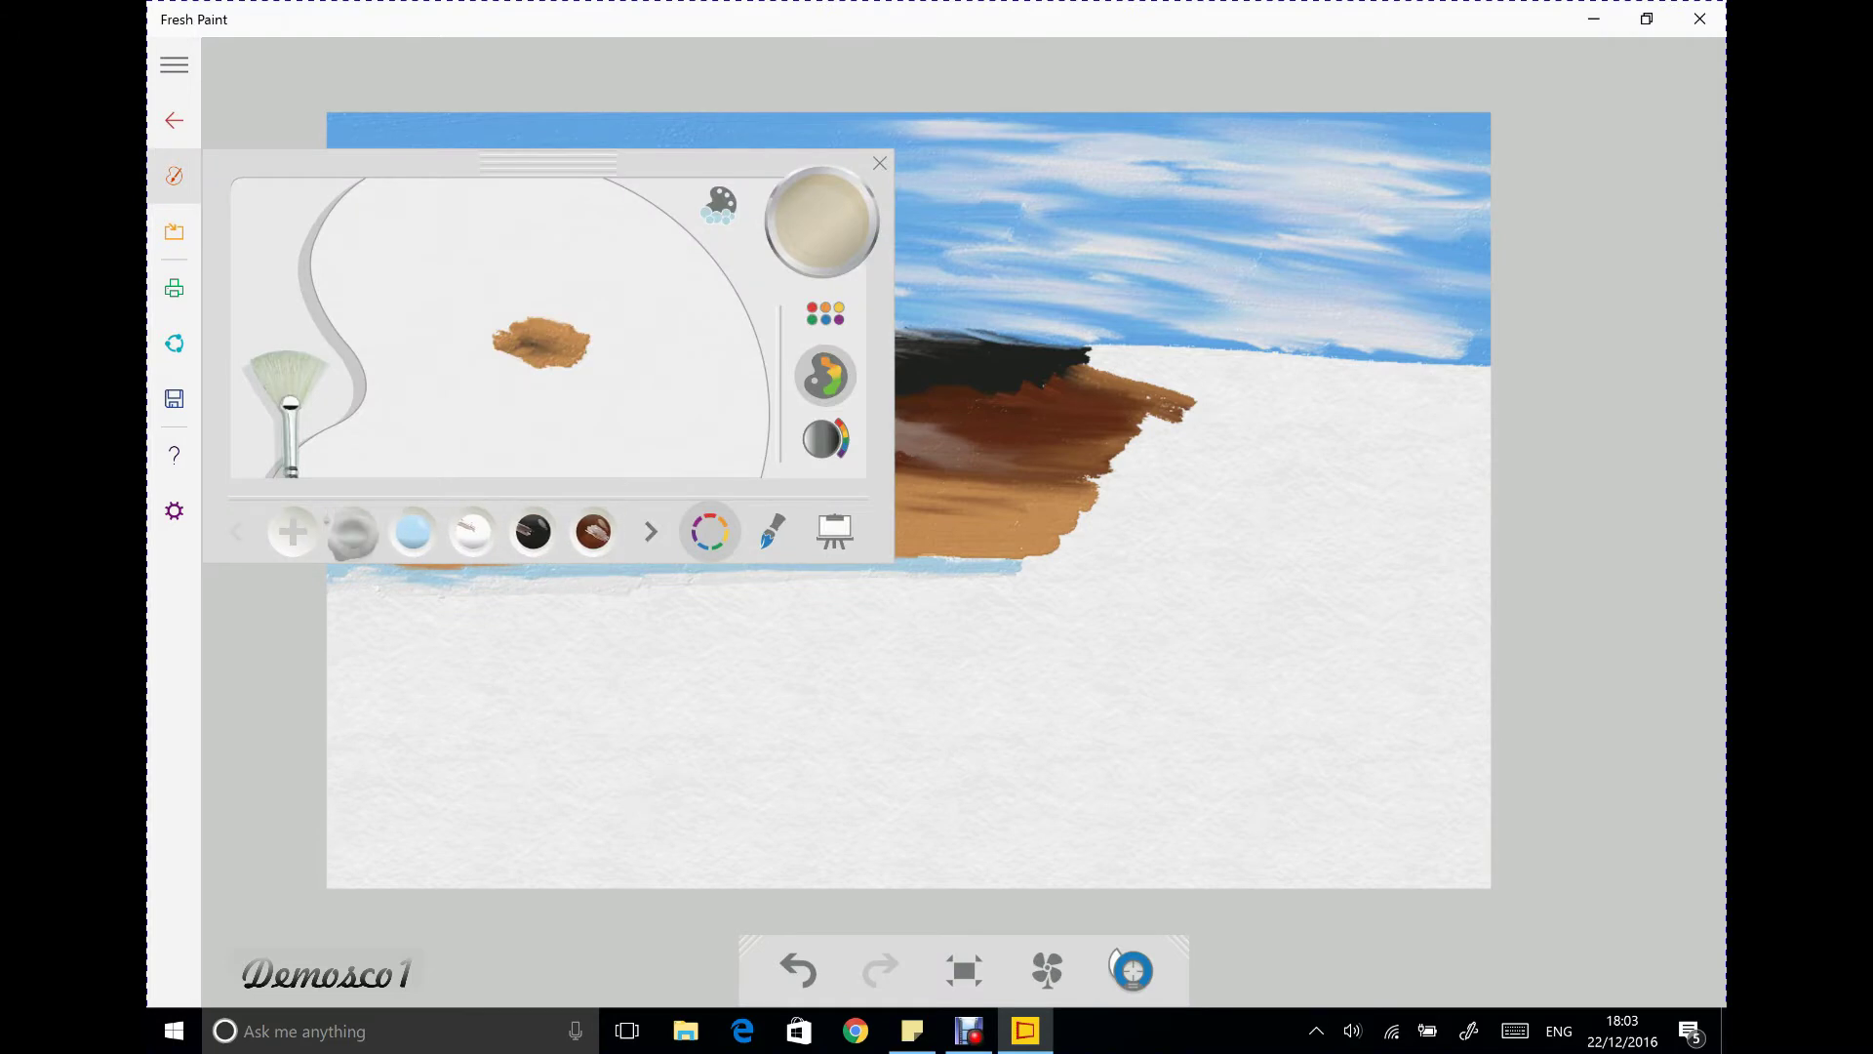
pyautogui.click(174, 176)
pyautogui.moveTo(439, 595)
pyautogui.mouseDown()
pyautogui.moveTo(635, 602)
pyautogui.moveTo(328, 595)
pyautogui.moveTo(695, 617)
pyautogui.moveTo(712, 593)
pyautogui.moveTo(1023, 591)
pyautogui.moveTo(337, 603)
pyautogui.moveTo(429, 601)
pyautogui.mouseUp()
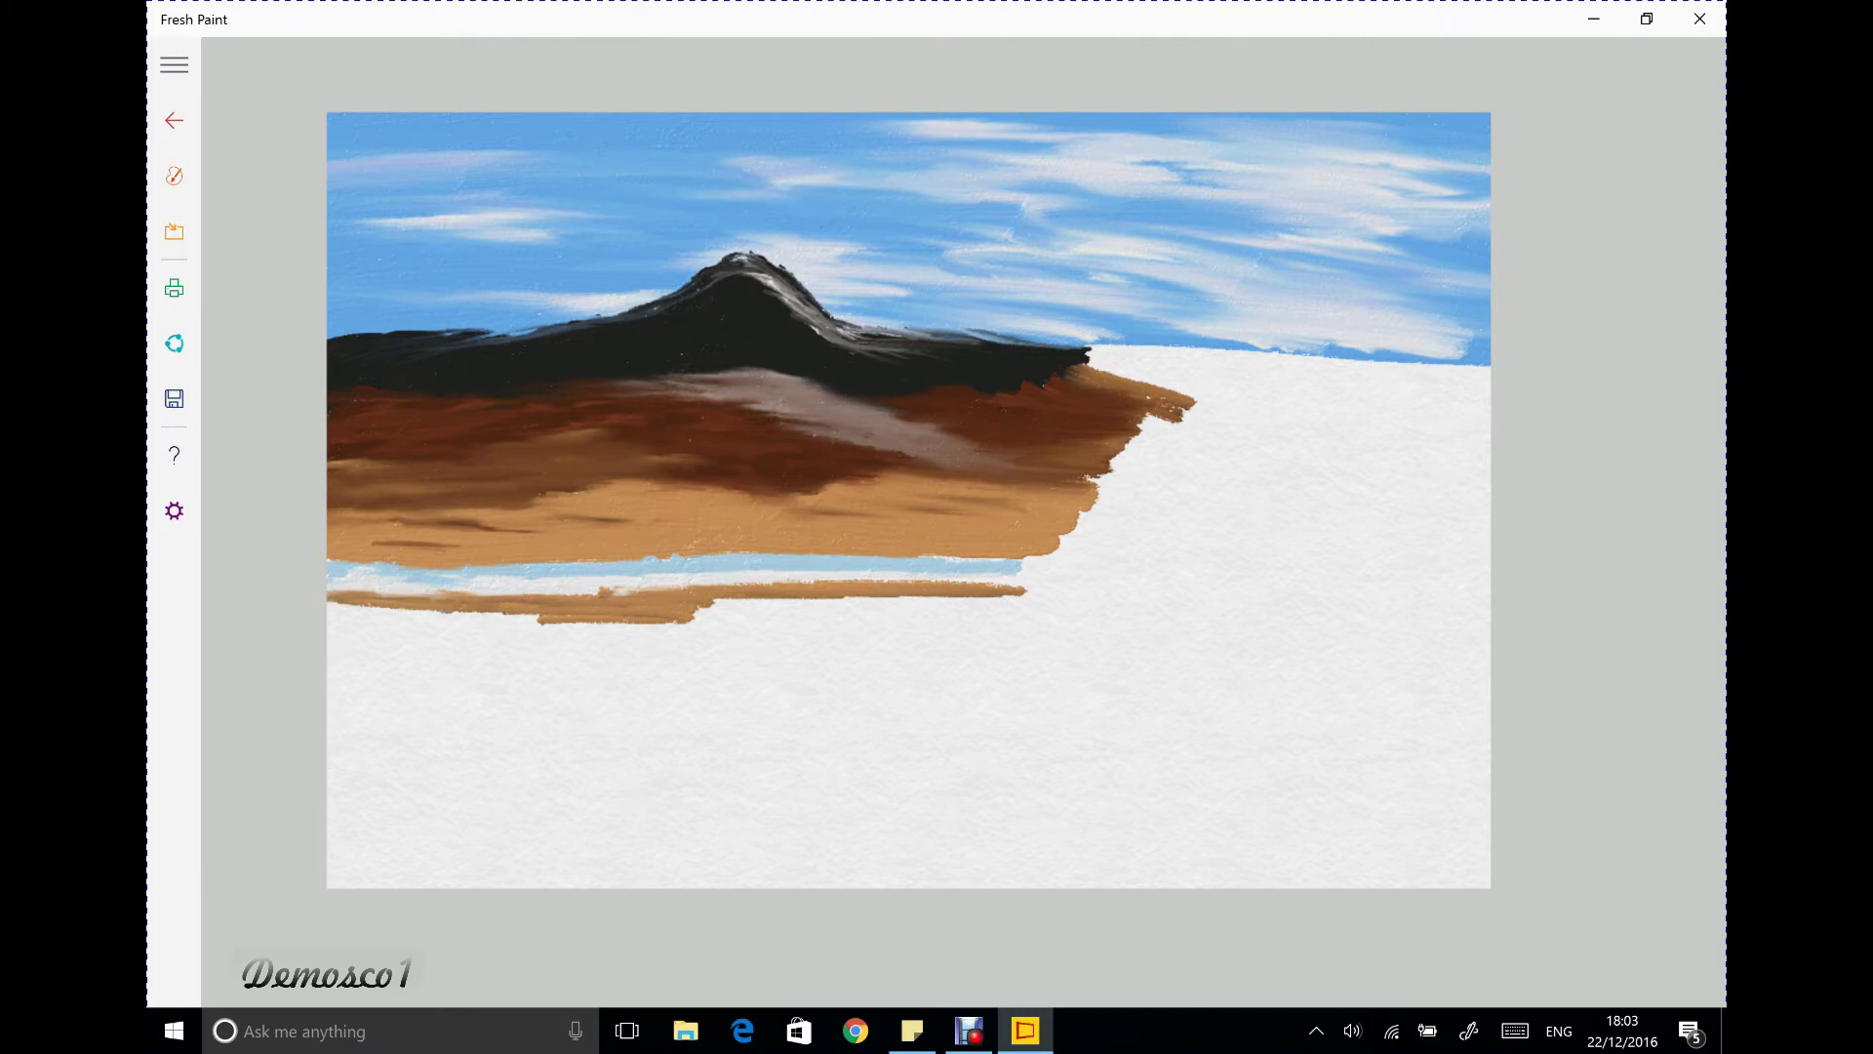
pyautogui.moveTo(708, 603)
pyautogui.mouseDown()
pyautogui.moveTo(975, 600)
pyautogui.moveTo(741, 584)
pyautogui.moveTo(957, 608)
pyautogui.moveTo(693, 617)
pyautogui.moveTo(976, 609)
pyautogui.moveTo(336, 617)
pyautogui.moveTo(654, 627)
pyautogui.mouseUp()
# Paint a pale-blue water strip beneath the brown strip and soften the brown strip's right end with it
pyautogui.click(173, 176)
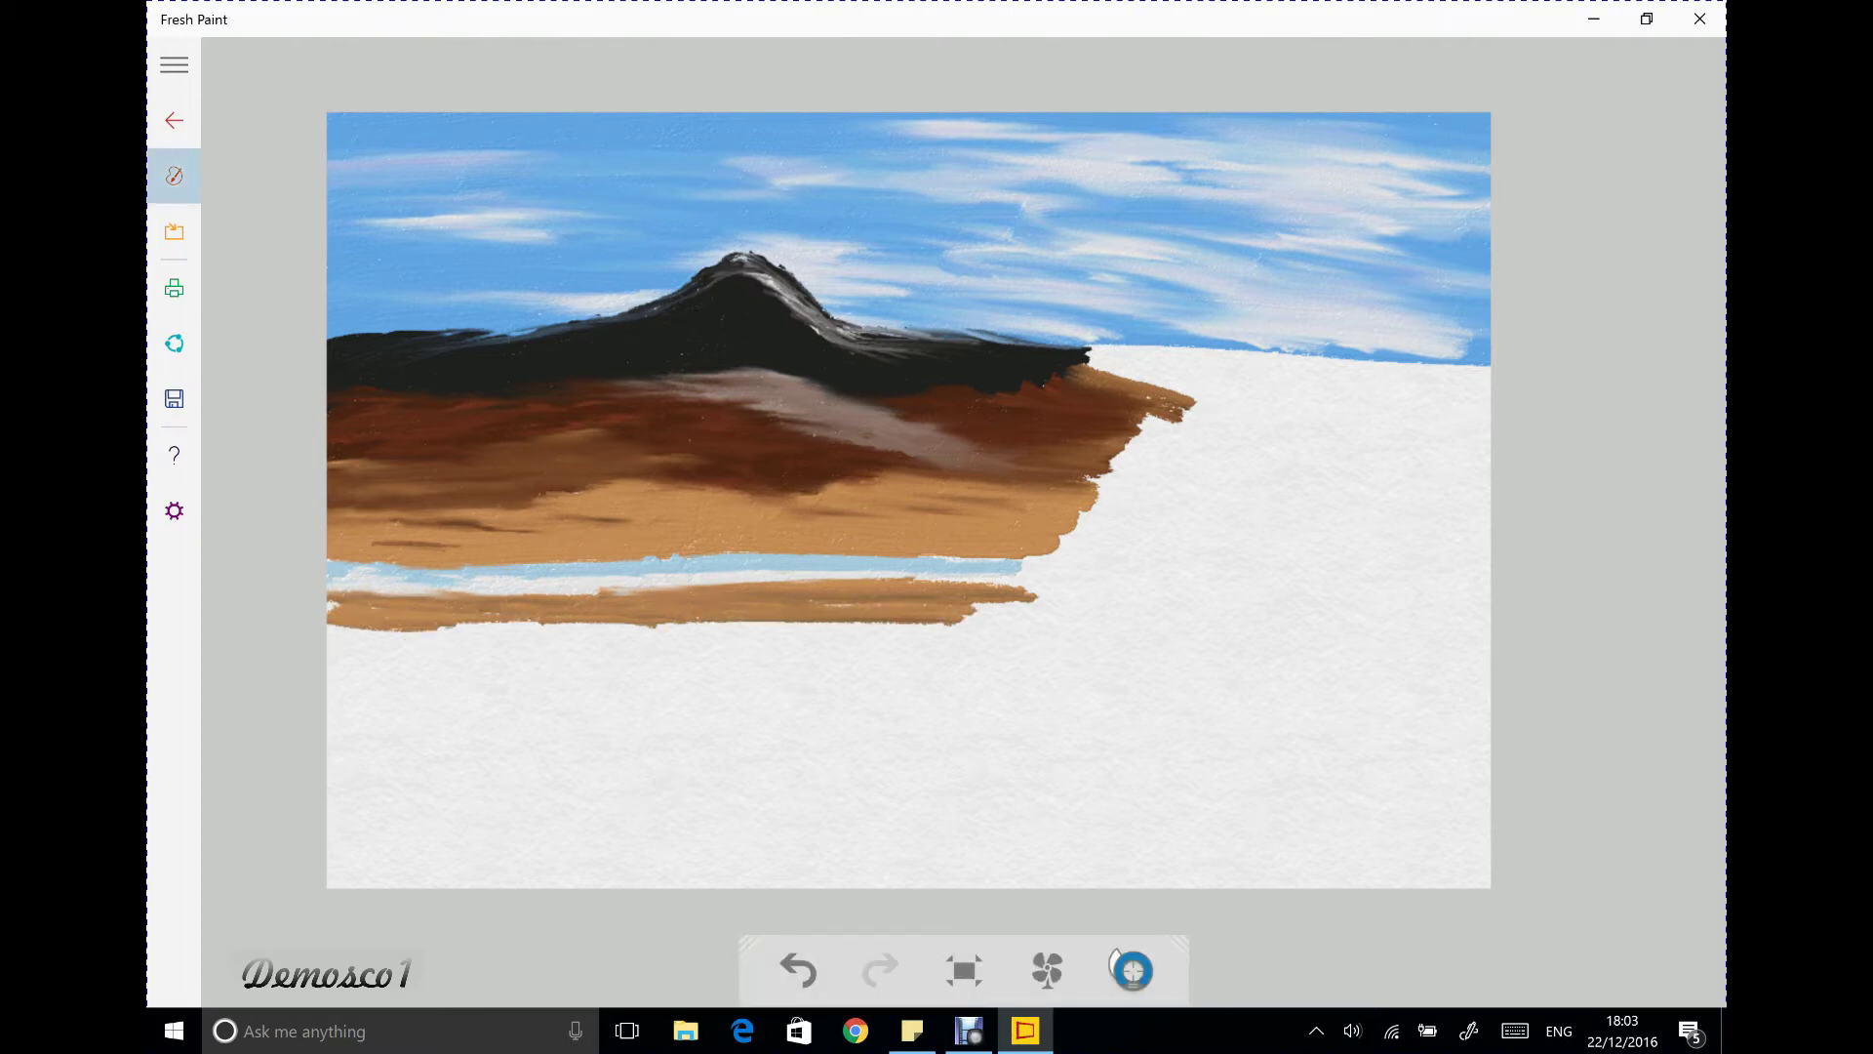
pyautogui.click(472, 531)
pyautogui.click(879, 163)
pyautogui.moveTo(331, 636); pyautogui.dragTo(1024, 632)
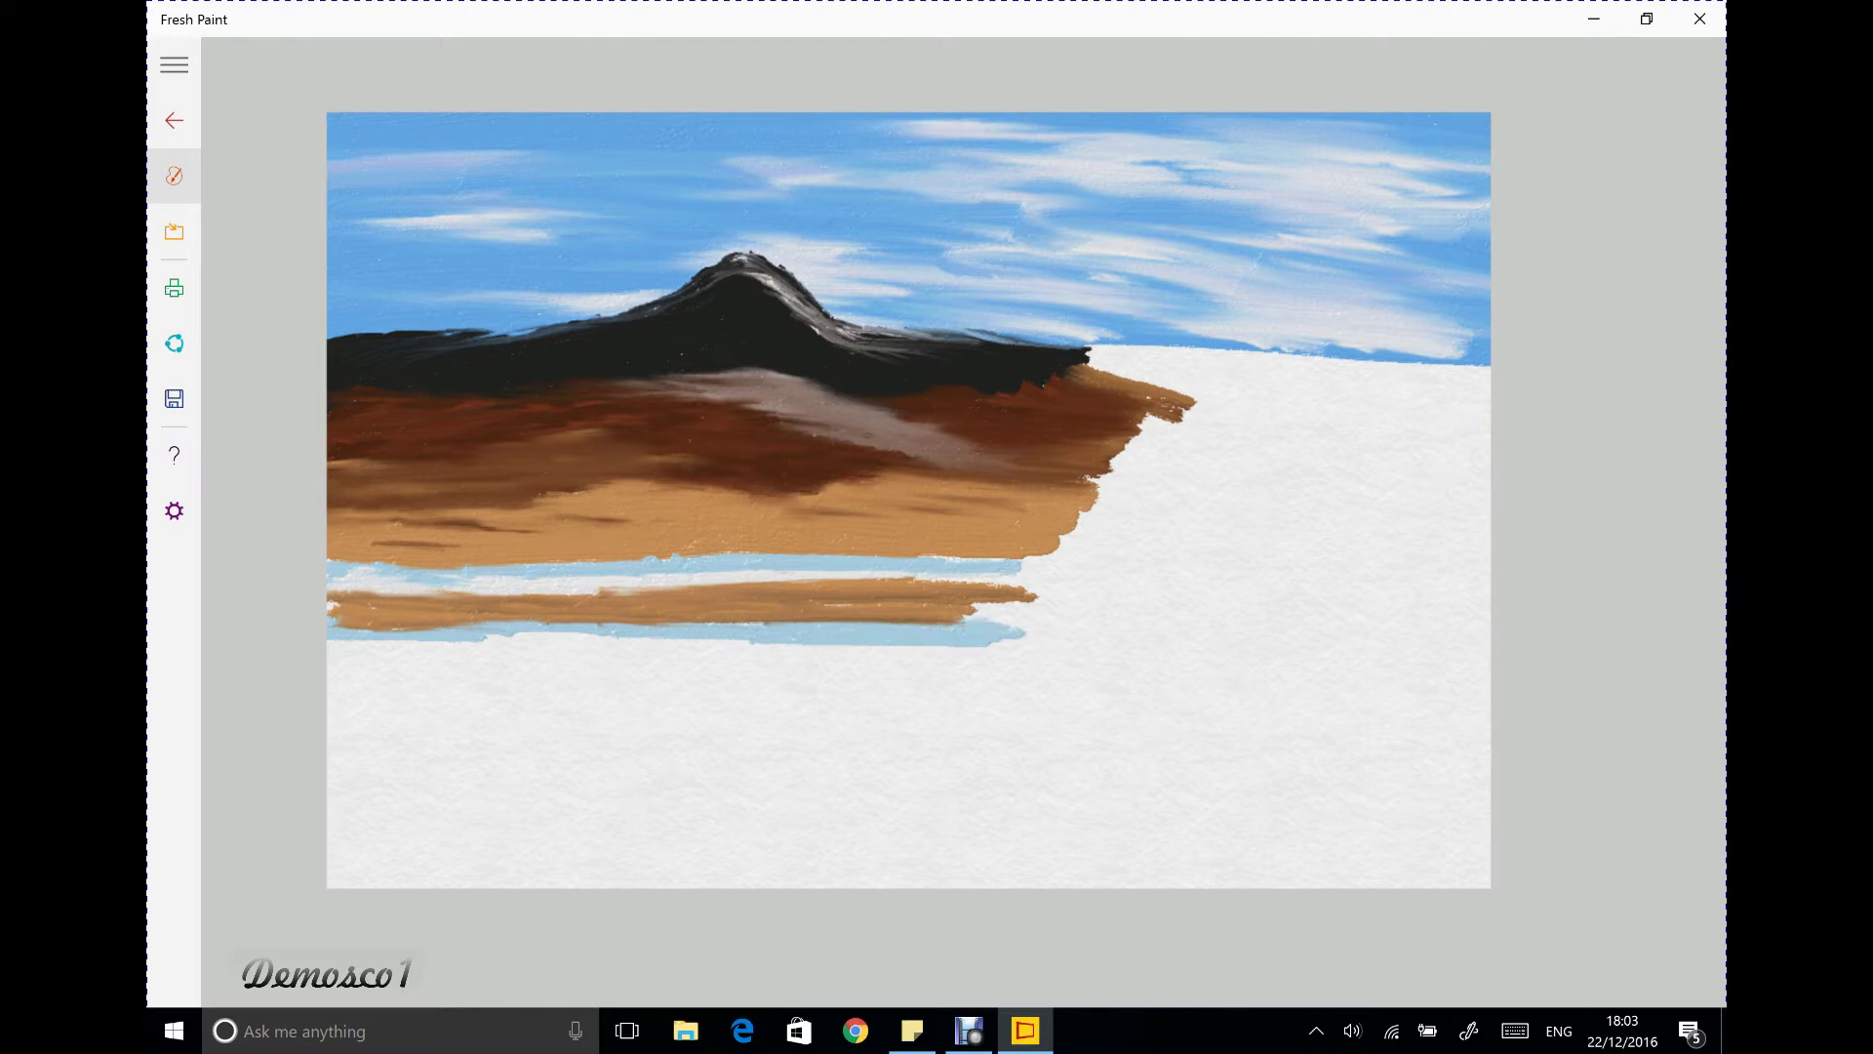
pyautogui.moveTo(390, 642); pyautogui.dragTo(458, 643)
pyautogui.moveTo(962, 625)
pyautogui.mouseDown()
pyautogui.moveTo(1039, 613)
pyautogui.moveTo(1005, 604)
pyautogui.mouseUp()
pyautogui.moveTo(371, 641)
pyautogui.mouseDown()
pyautogui.moveTo(564, 646)
pyautogui.moveTo(381, 658)
pyautogui.moveTo(624, 642)
pyautogui.mouseUp()
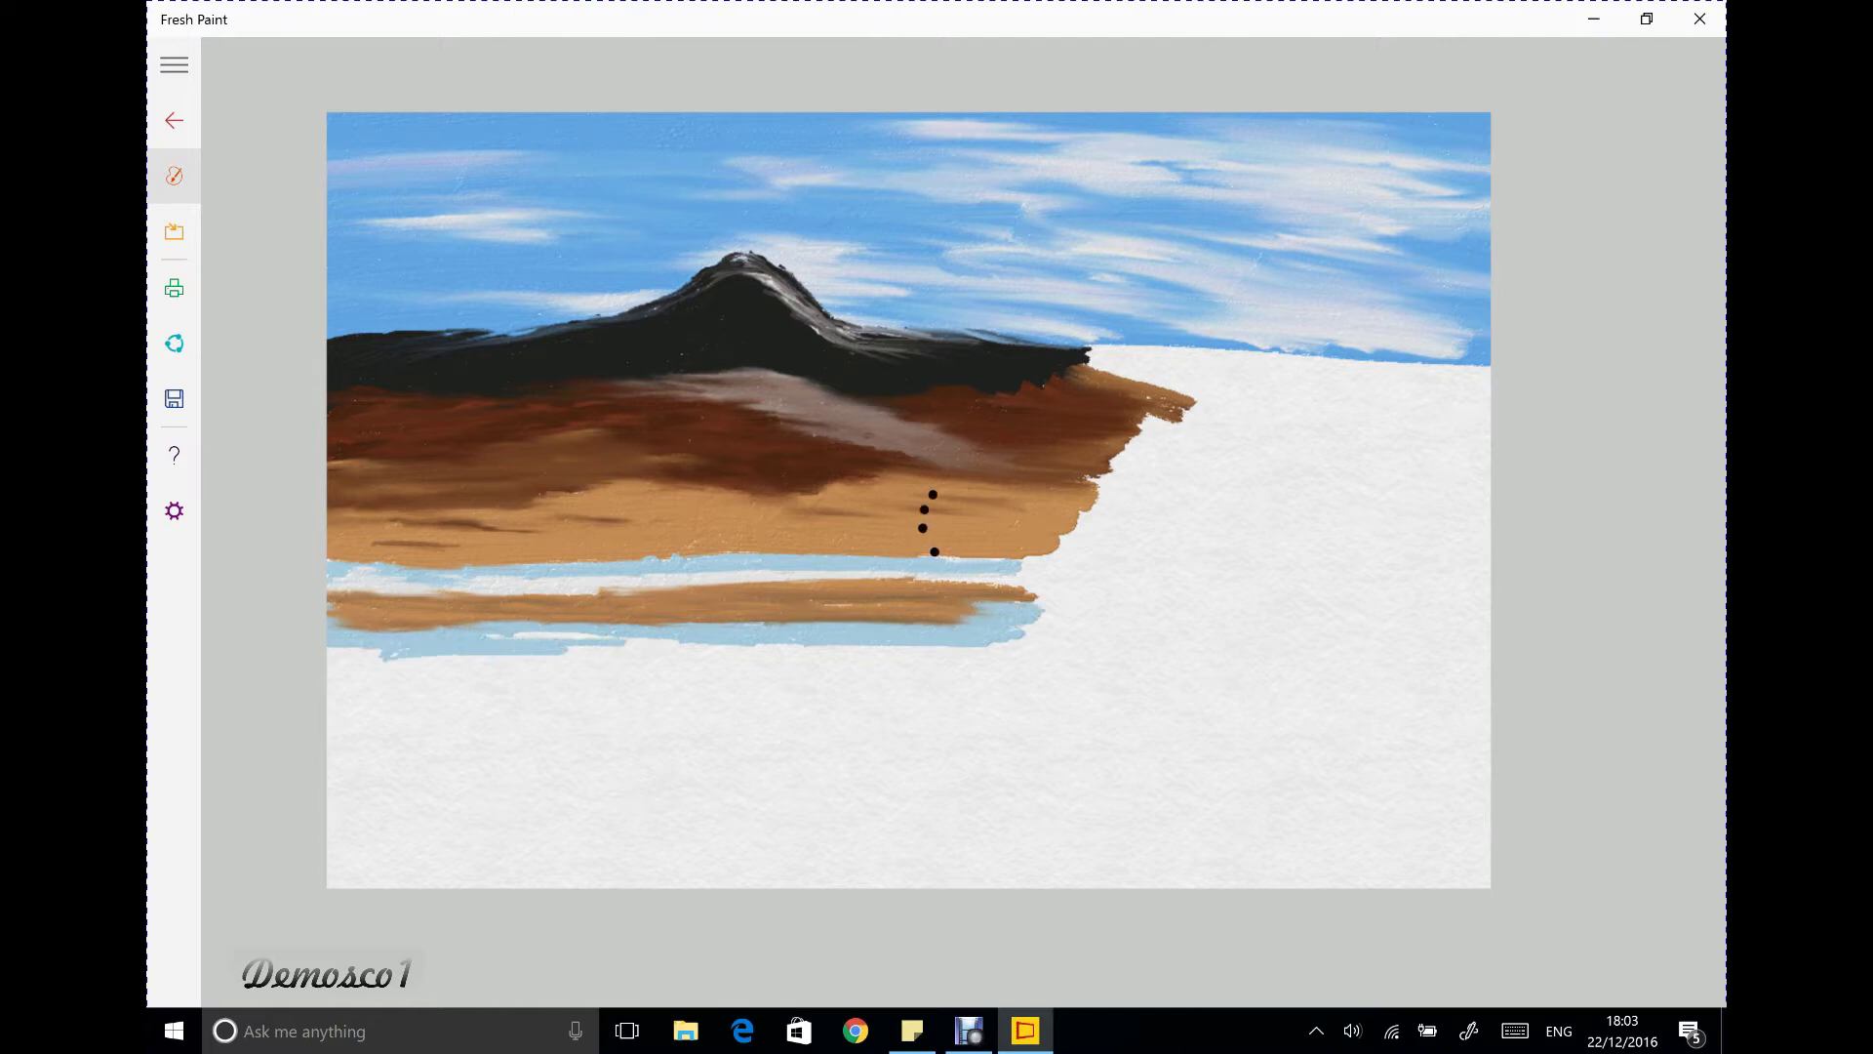
# Choose the muted steel blue and paint a darker water band below the pale-blue strip
pyautogui.rightClick(935, 551)
pyautogui.click(825, 312)
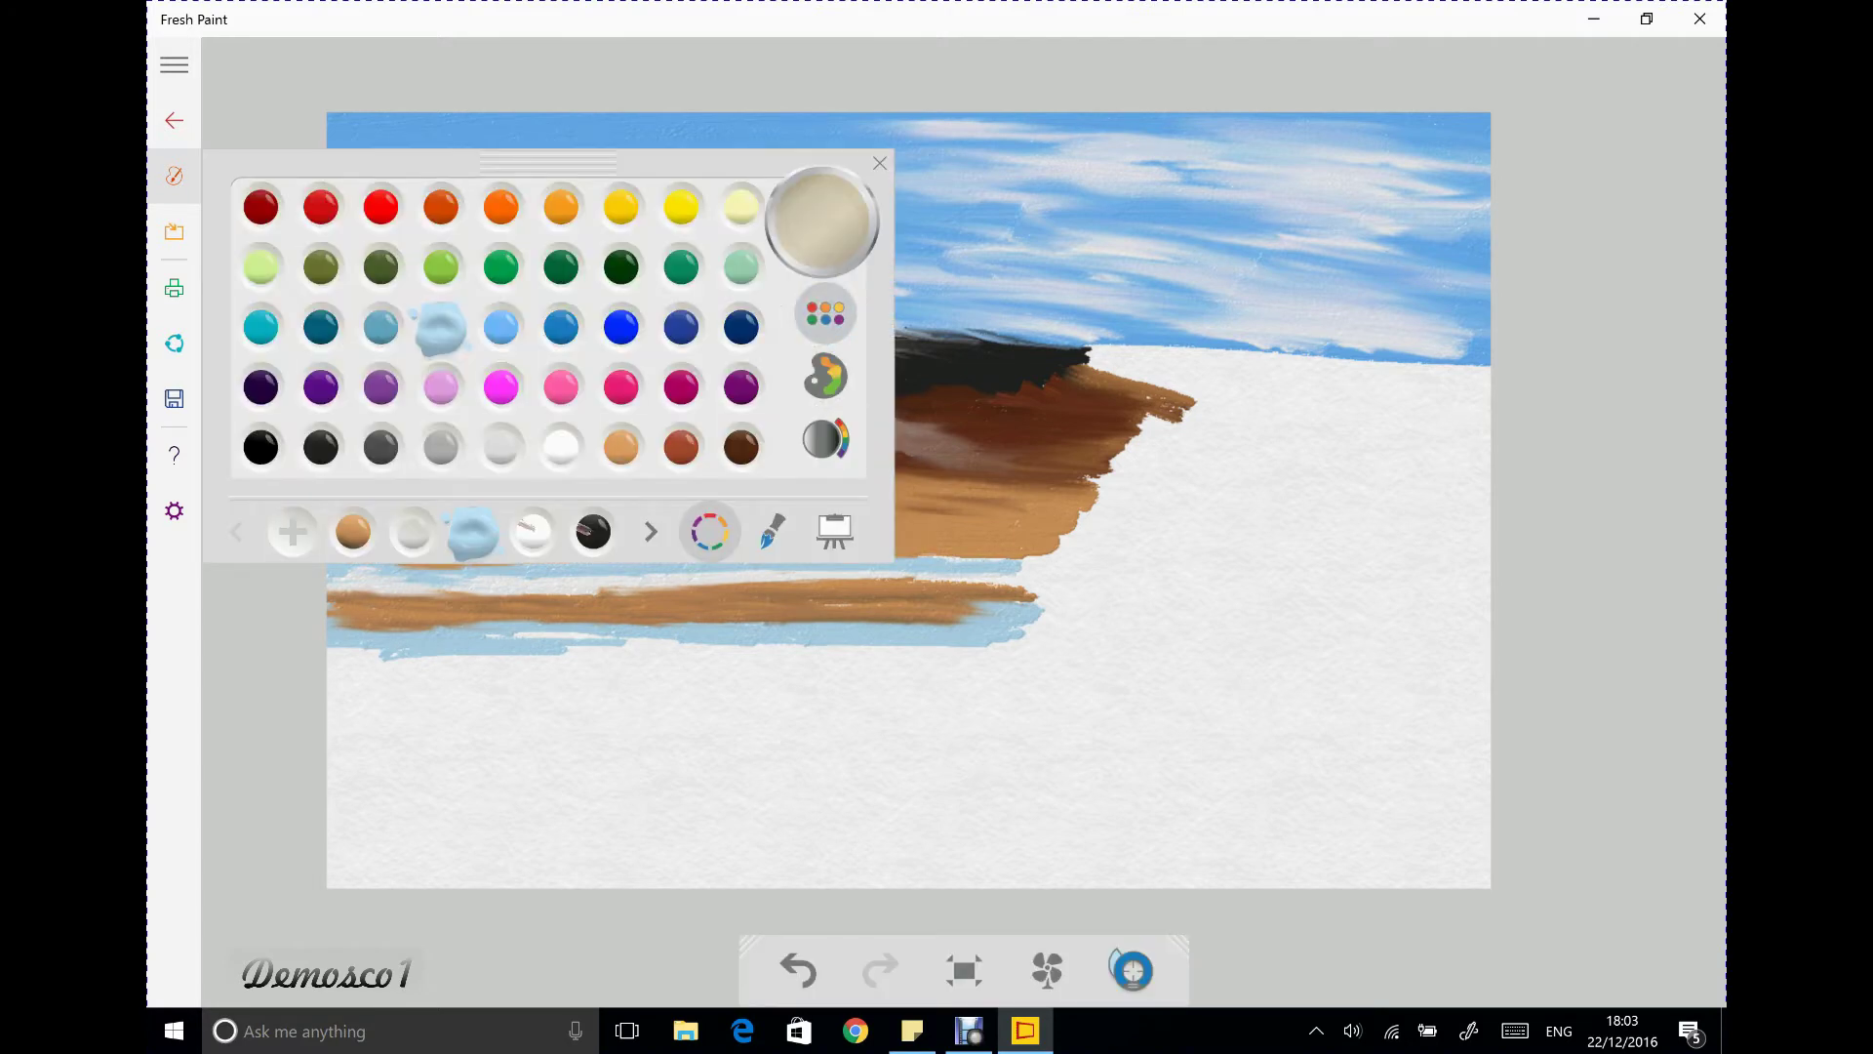
pyautogui.click(380, 327)
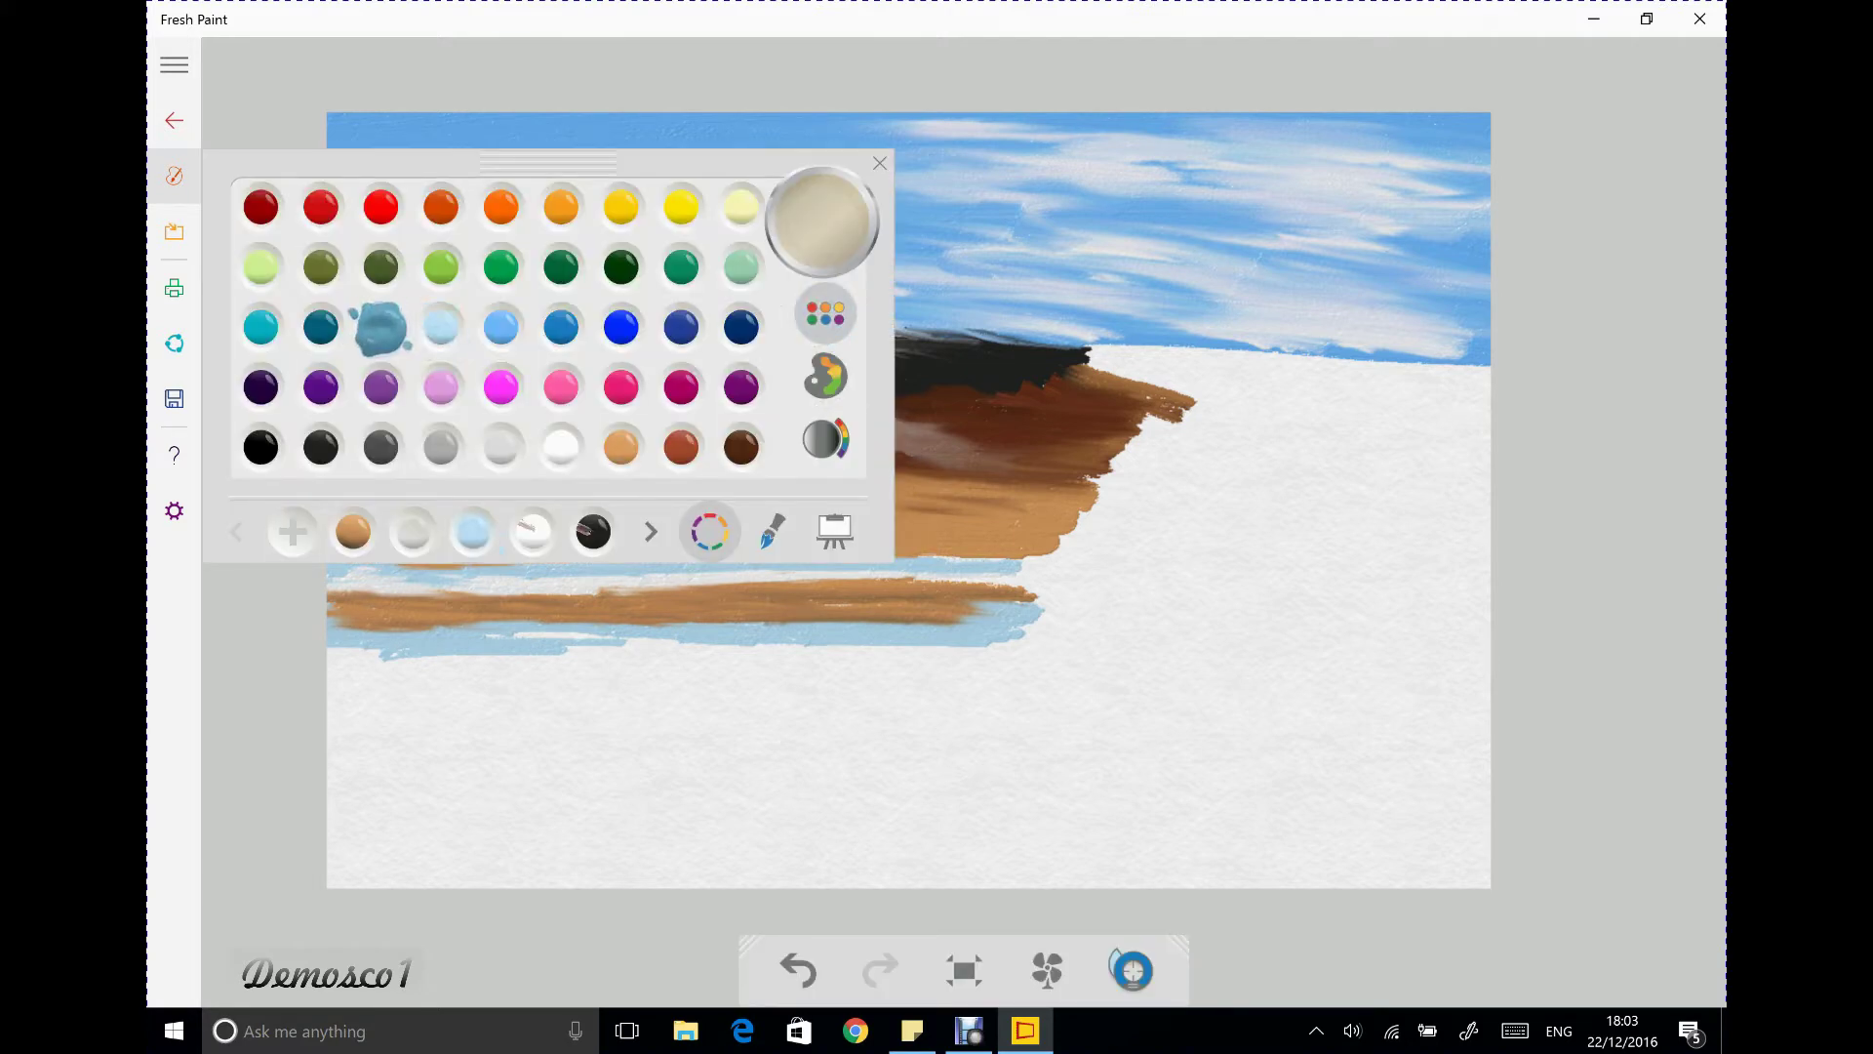
pyautogui.moveTo(441, 667)
pyautogui.mouseDown()
pyautogui.moveTo(330, 658)
pyautogui.moveTo(644, 655)
pyautogui.moveTo(518, 639)
pyautogui.moveTo(1029, 654)
pyautogui.moveTo(327, 675)
pyautogui.moveTo(424, 678)
pyautogui.mouseUp()
# Dab small steel-blue spots along the brown strip
pyautogui.click(678, 599)
pyautogui.click(738, 596)
pyautogui.click(845, 599)
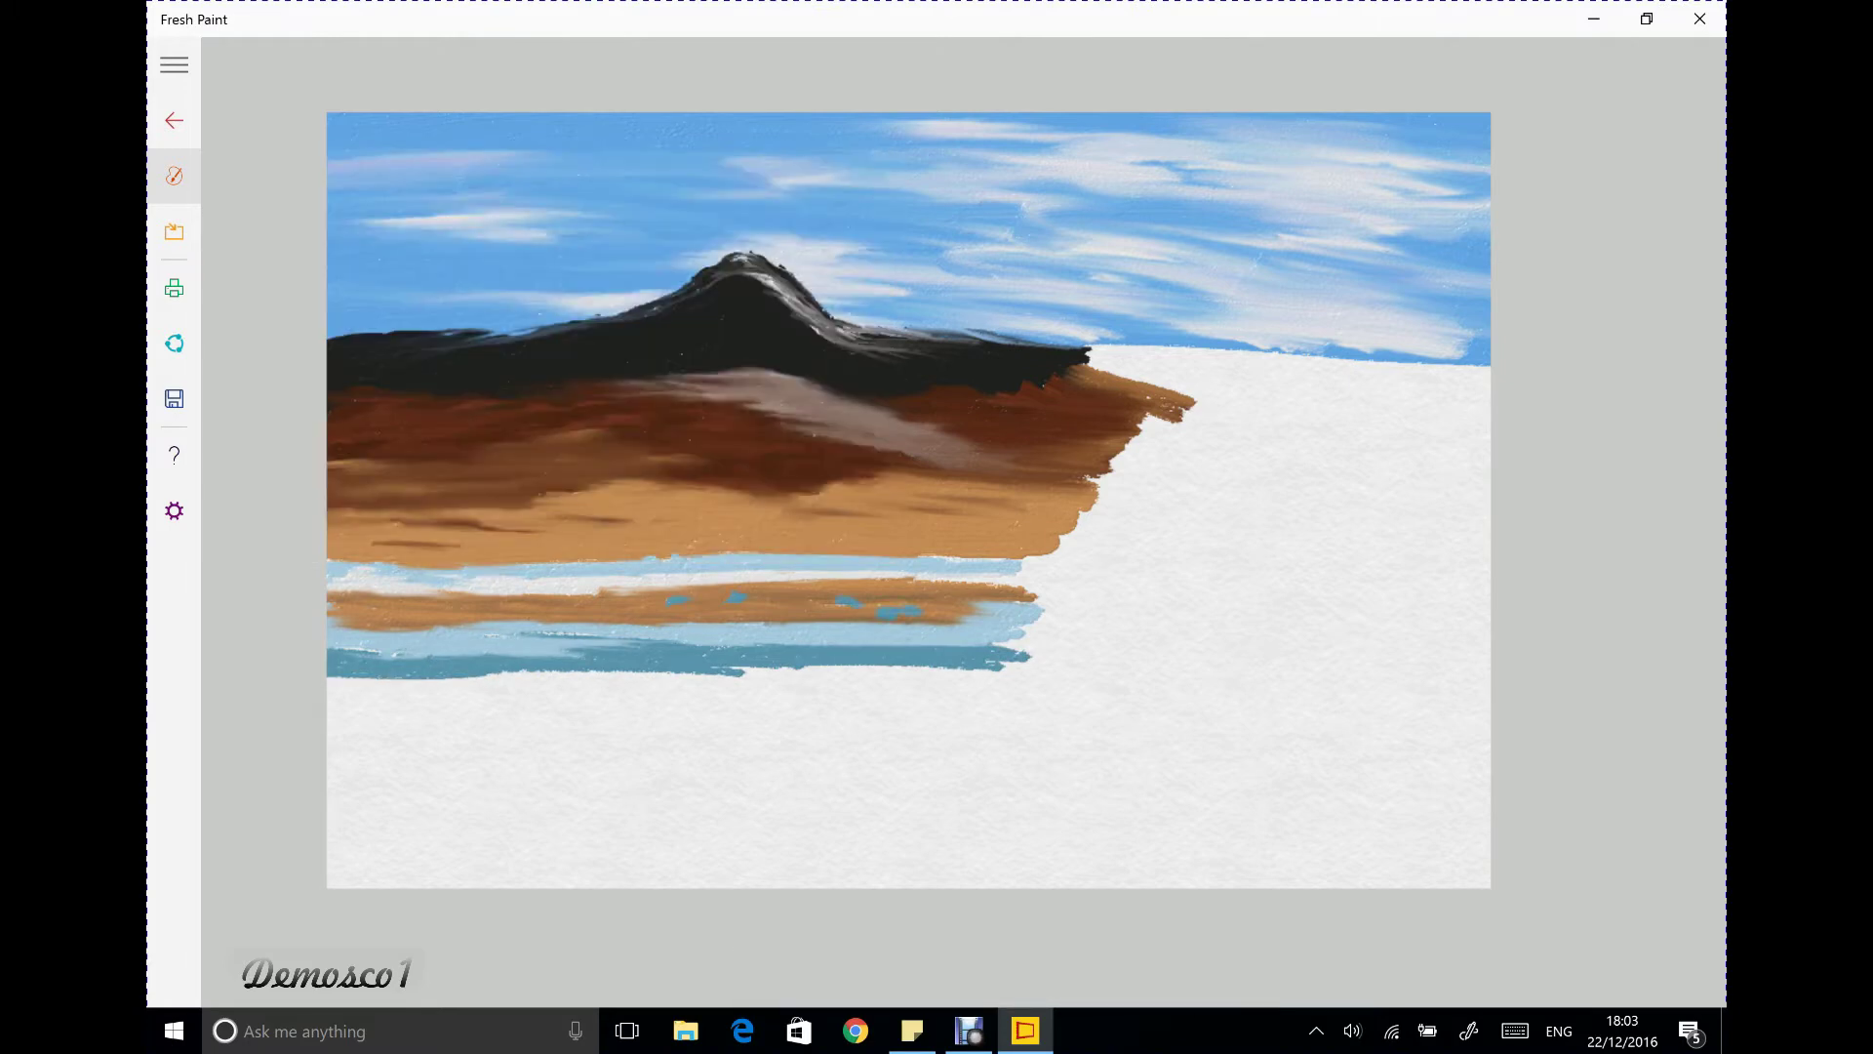
pyautogui.click(413, 613)
# Blend the steel-blue spots into the brown strip with a larger fan brush and thicken the darker water band
pyautogui.click(773, 531)
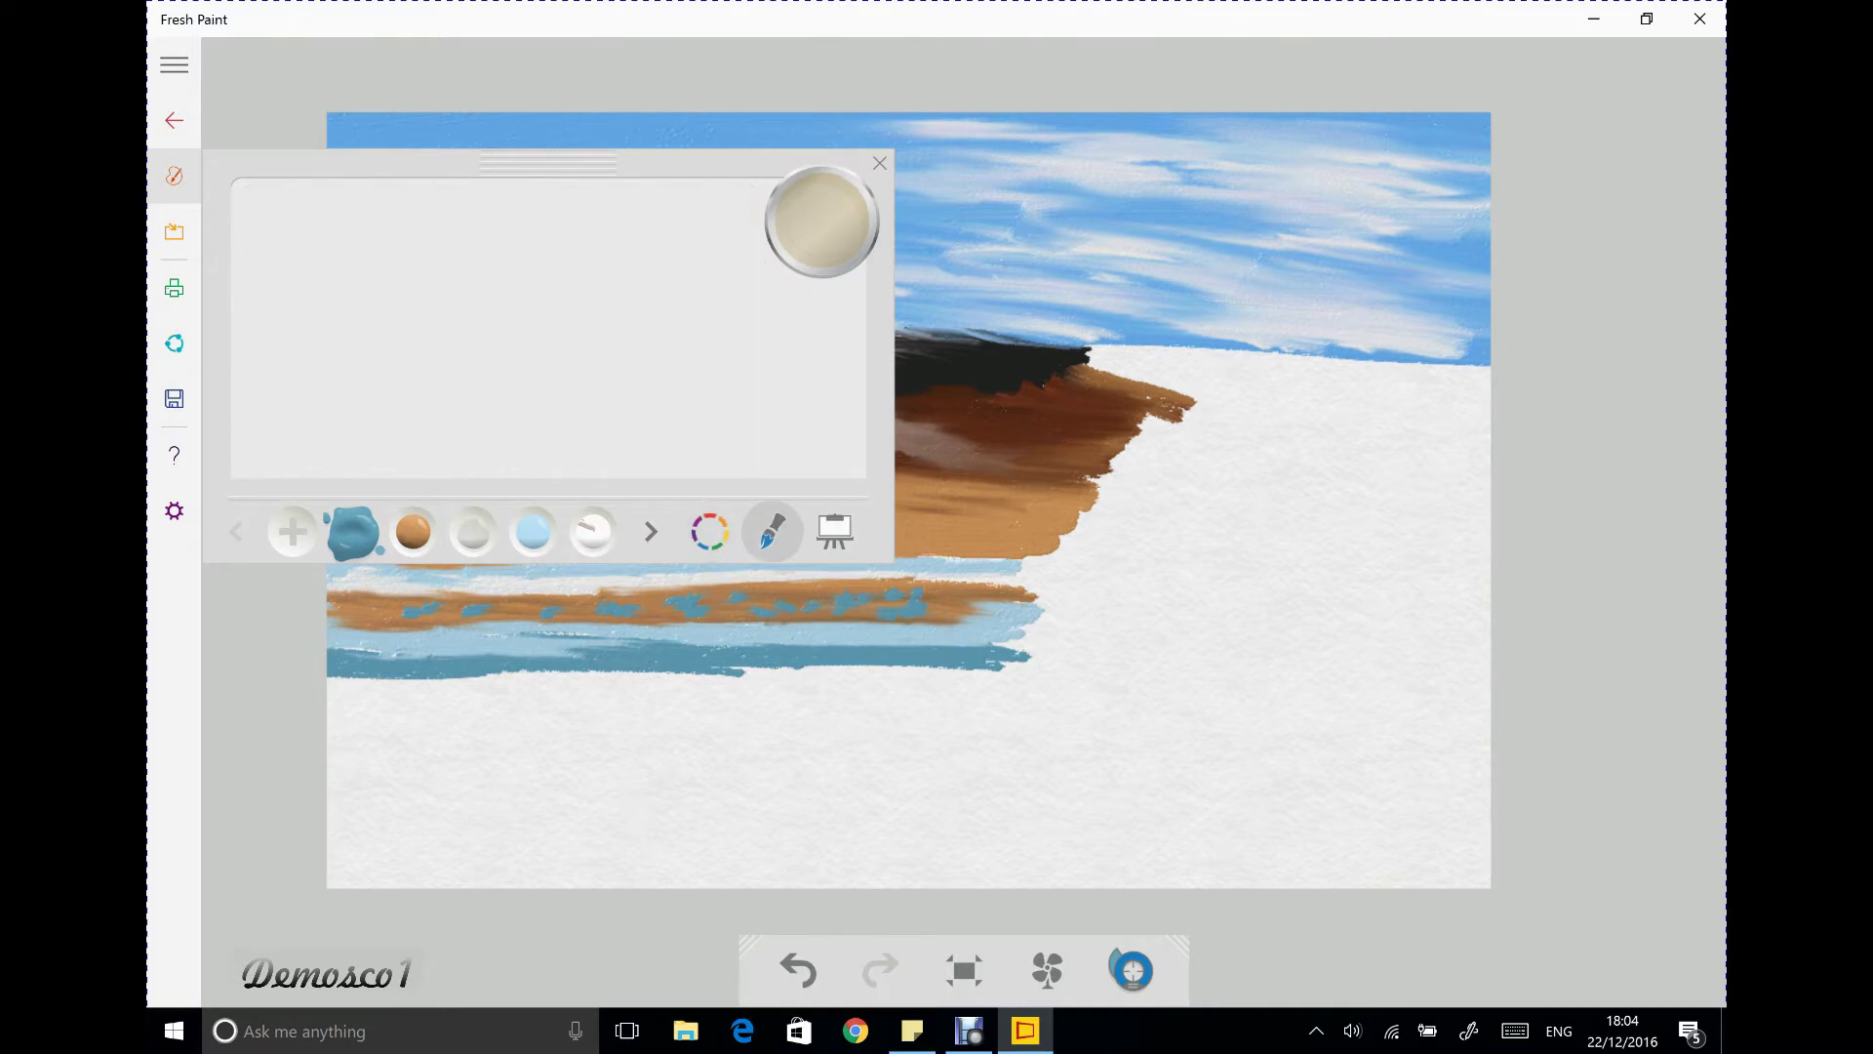
pyautogui.click(879, 163)
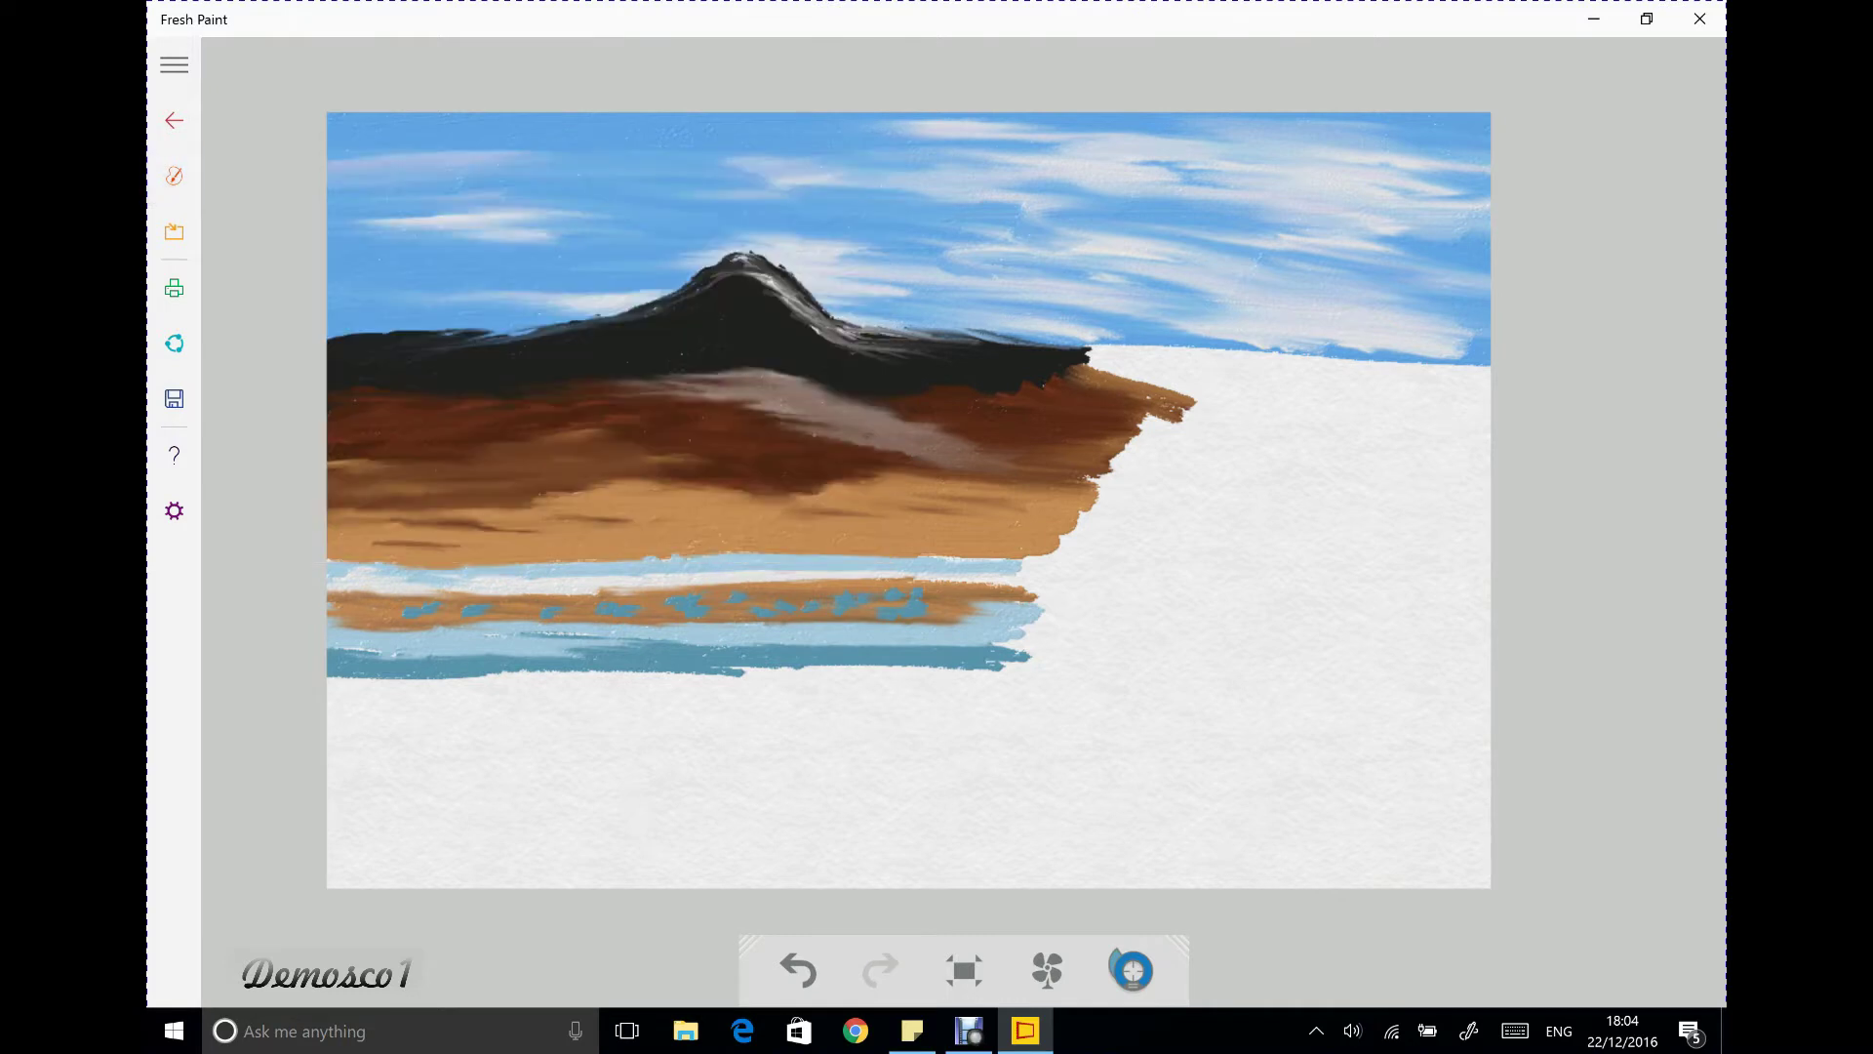
pyautogui.moveTo(663, 586)
pyautogui.mouseDown()
pyautogui.moveTo(800, 588)
pyautogui.moveTo(537, 594)
pyautogui.moveTo(702, 580)
pyautogui.mouseUp()
pyautogui.moveTo(488, 598)
pyautogui.mouseDown()
pyautogui.moveTo(683, 625)
pyautogui.moveTo(351, 600)
pyautogui.moveTo(352, 624)
pyautogui.moveTo(1069, 624)
pyautogui.moveTo(1034, 601)
pyautogui.moveTo(507, 625)
pyautogui.mouseUp()
pyautogui.moveTo(780, 634)
pyautogui.mouseDown()
pyautogui.moveTo(582, 624)
pyautogui.moveTo(459, 691)
pyautogui.moveTo(1044, 668)
pyautogui.mouseUp()
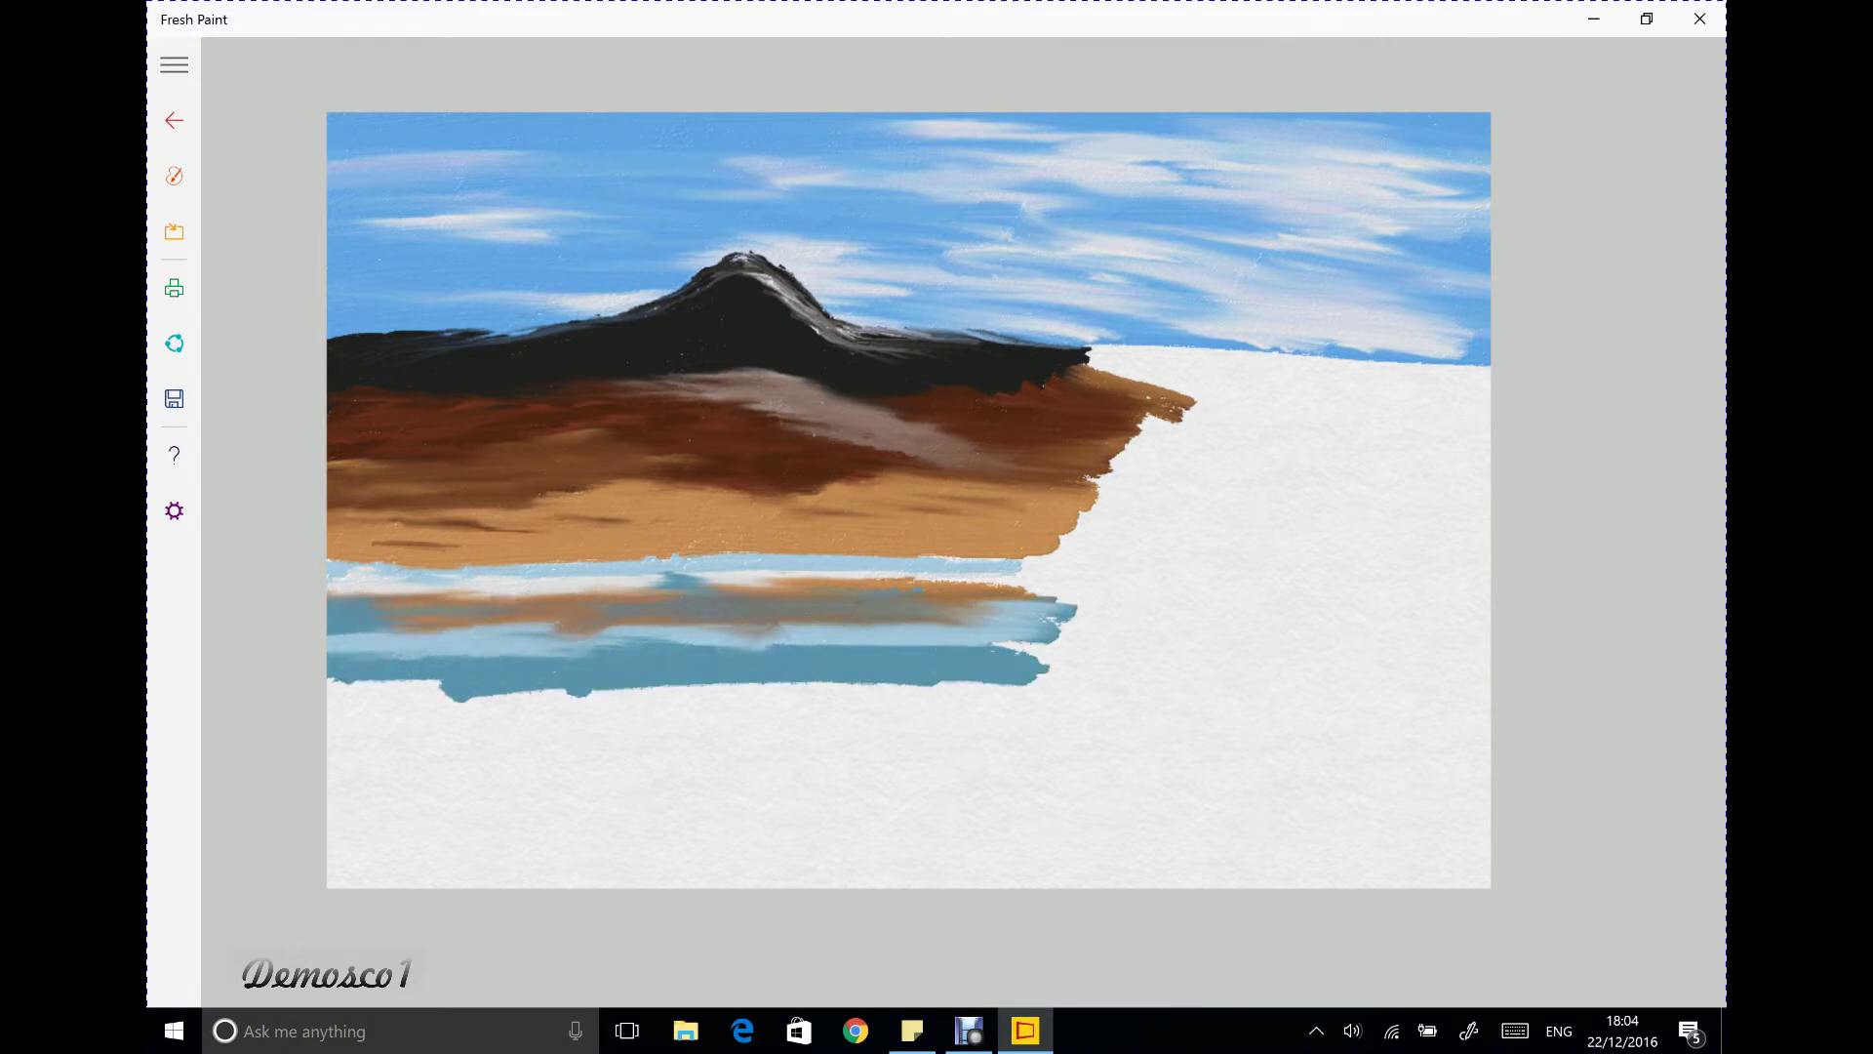
# Paint a pale-blue strip along the lower edge of the steel-blue water with the fan brush
pyautogui.click(174, 176)
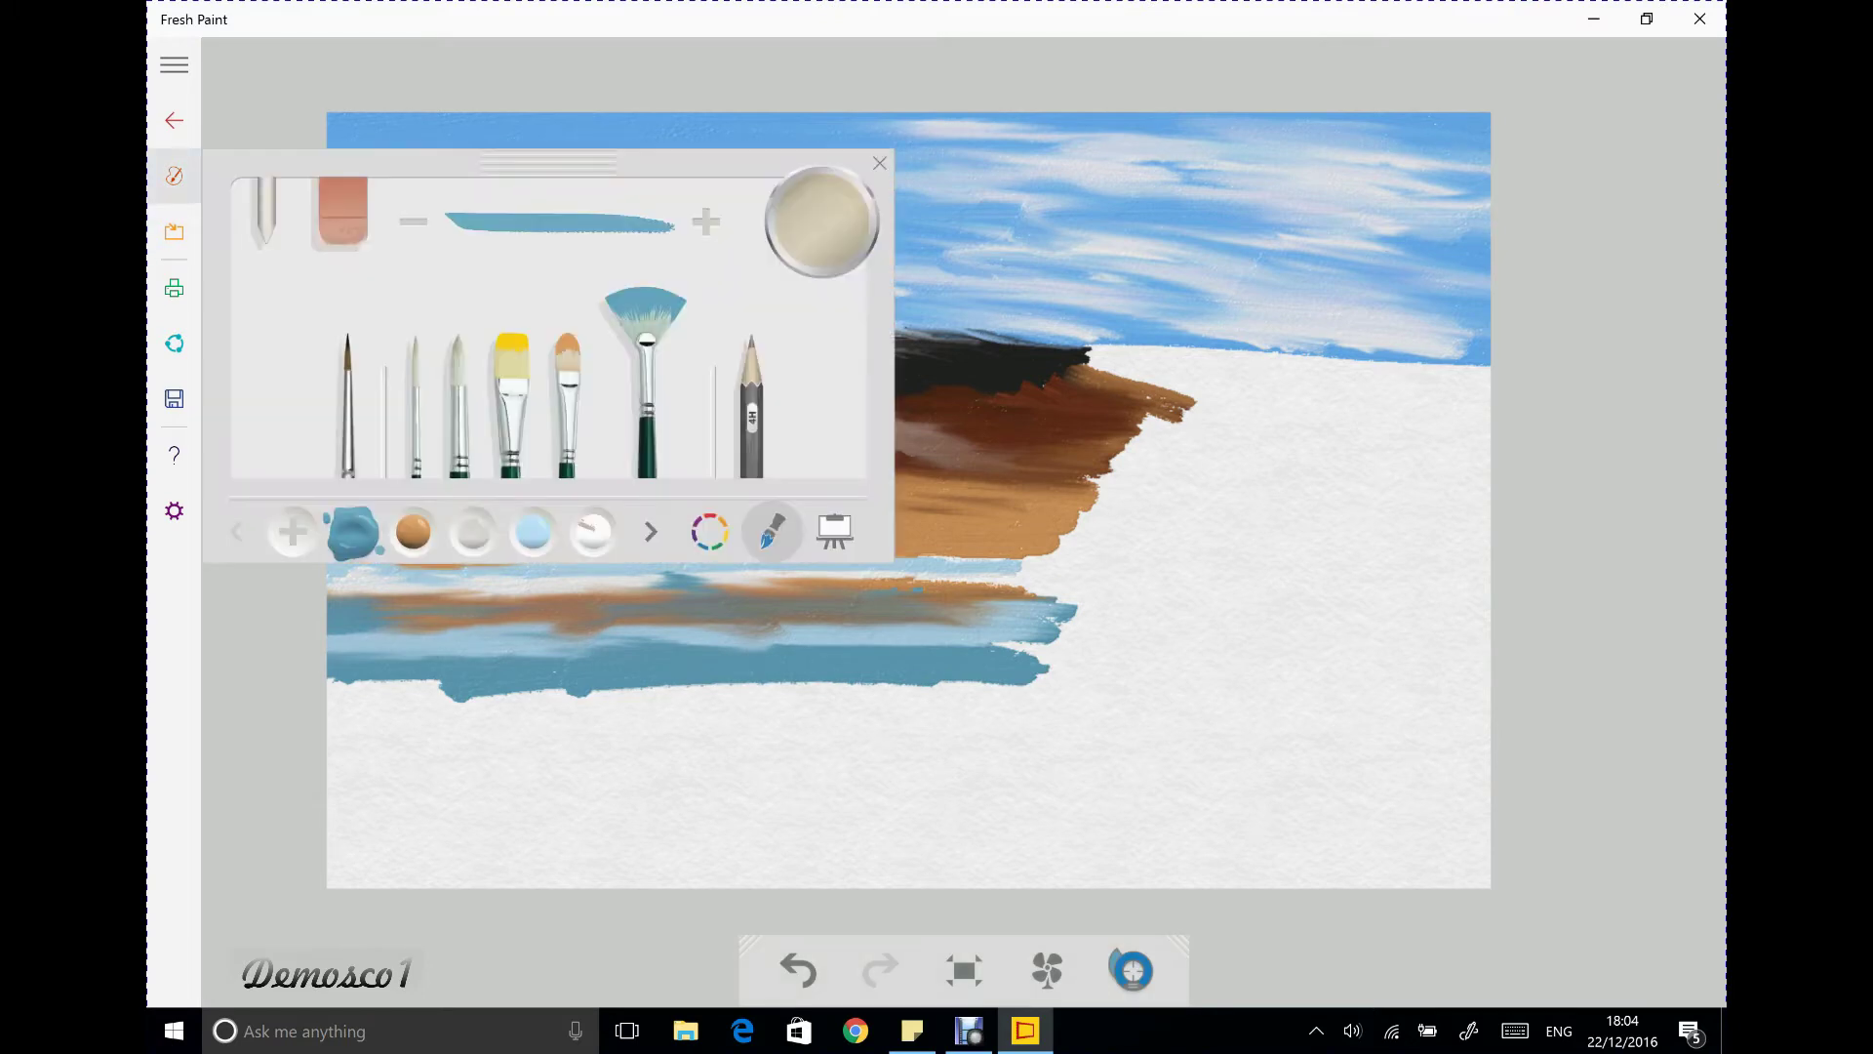
pyautogui.click(646, 312)
pyautogui.moveTo(414, 694); pyautogui.dragTo(1073, 701)
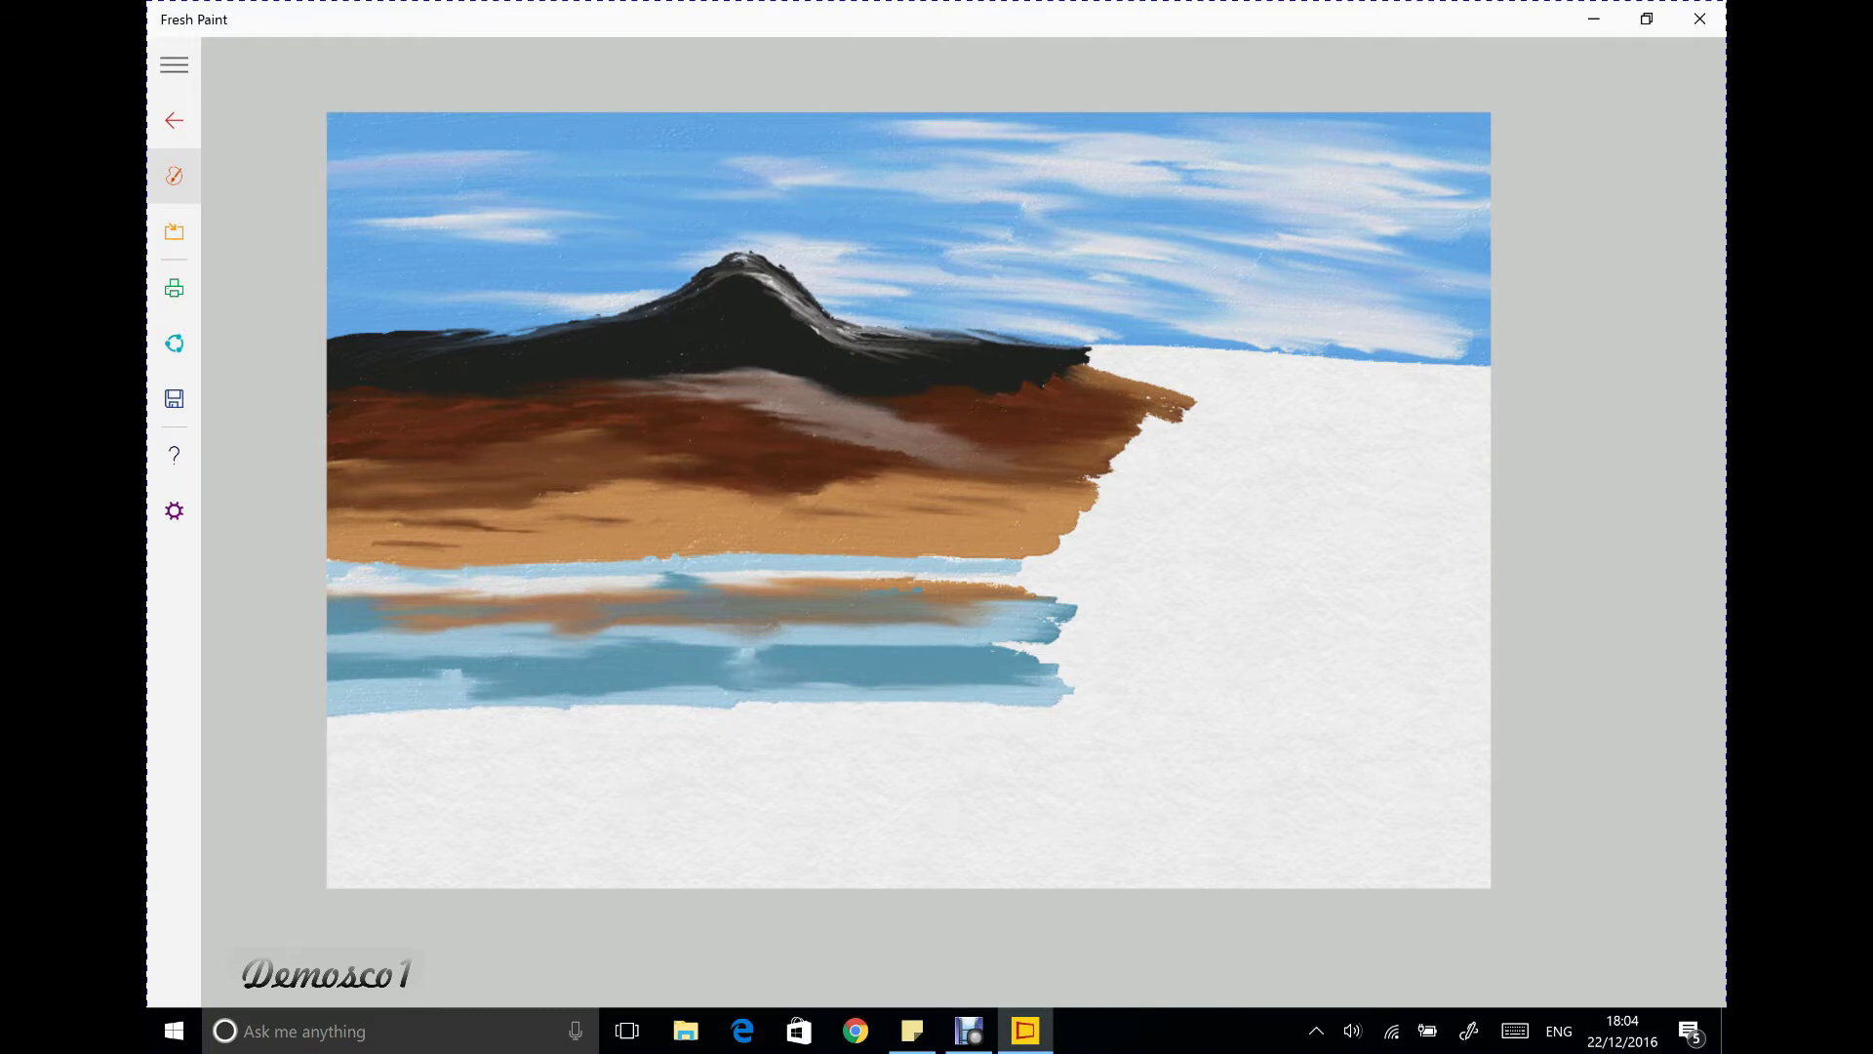
# Add a white strip along the water's bottom edge and blend the blue water bands with white strokes
pyautogui.click(592, 531)
pyautogui.moveTo(337, 724); pyautogui.dragTo(1092, 710)
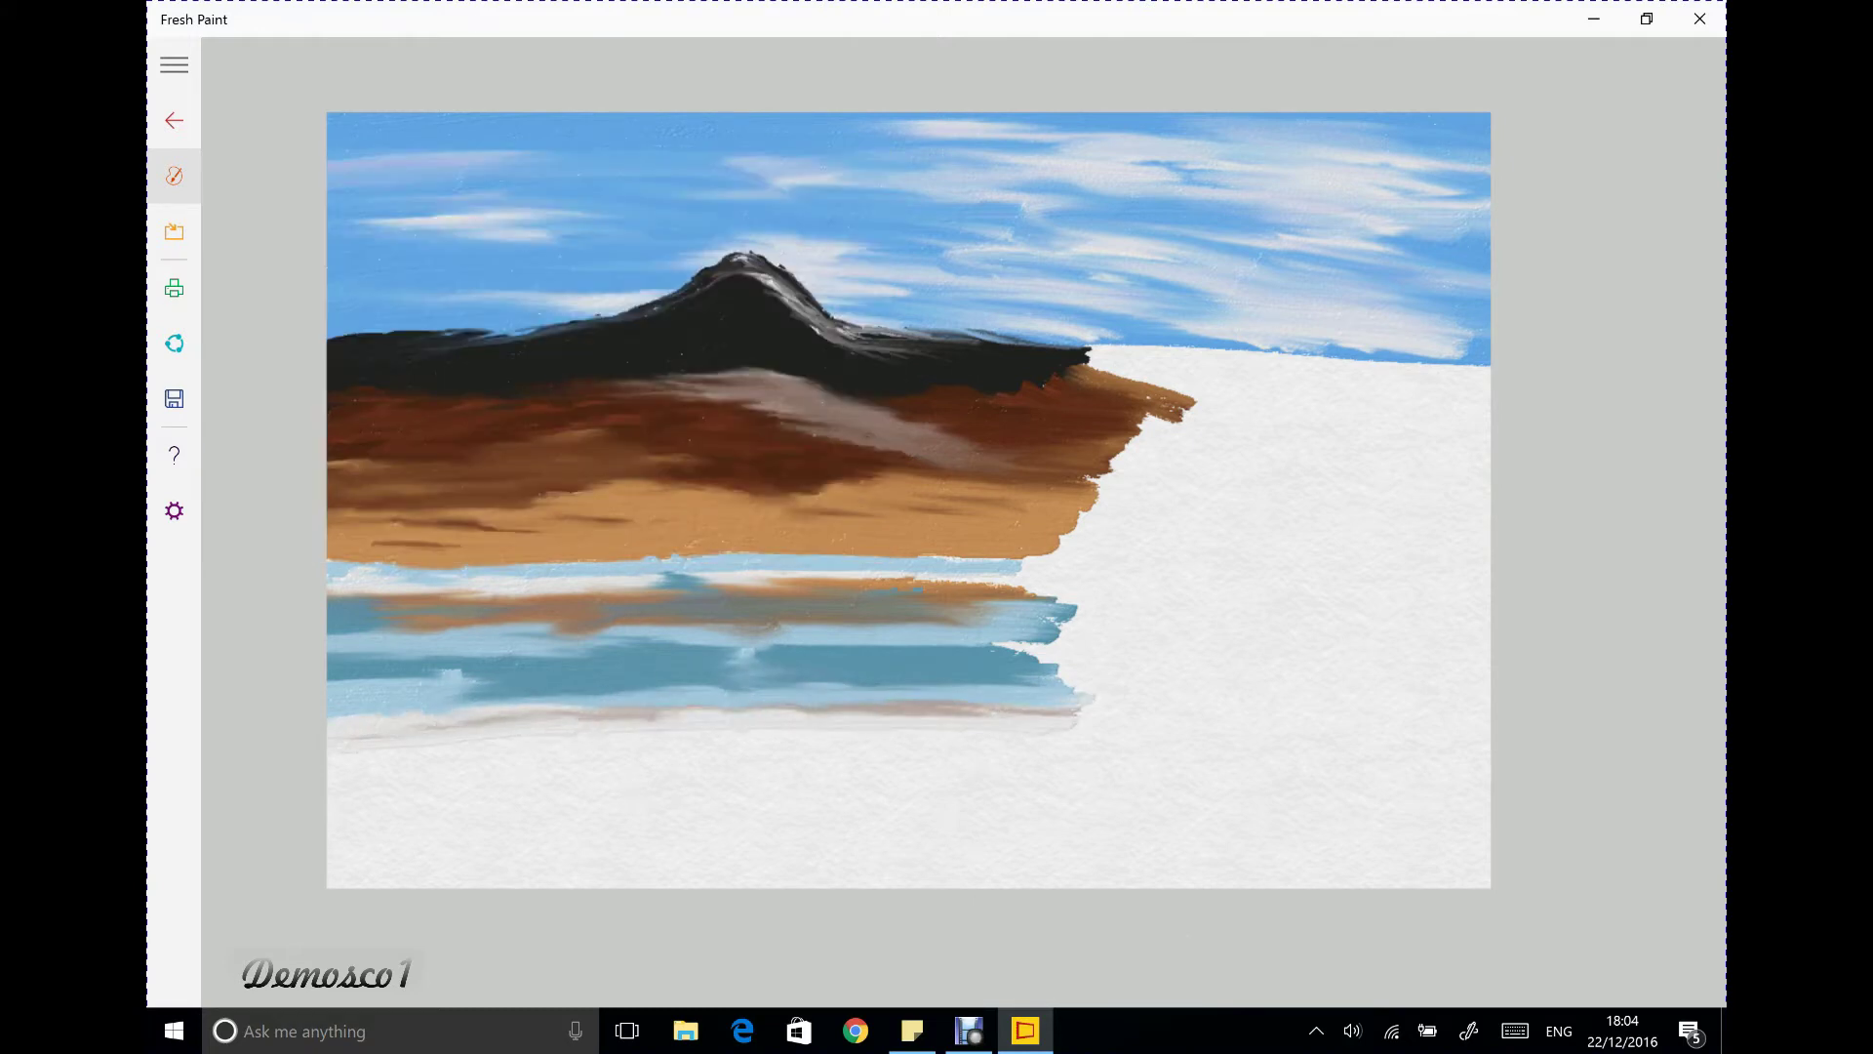
pyautogui.moveTo(742, 656)
pyautogui.mouseDown()
pyautogui.moveTo(1122, 665)
pyautogui.moveTo(683, 642)
pyautogui.moveTo(337, 656)
pyautogui.moveTo(595, 704)
pyautogui.mouseUp()
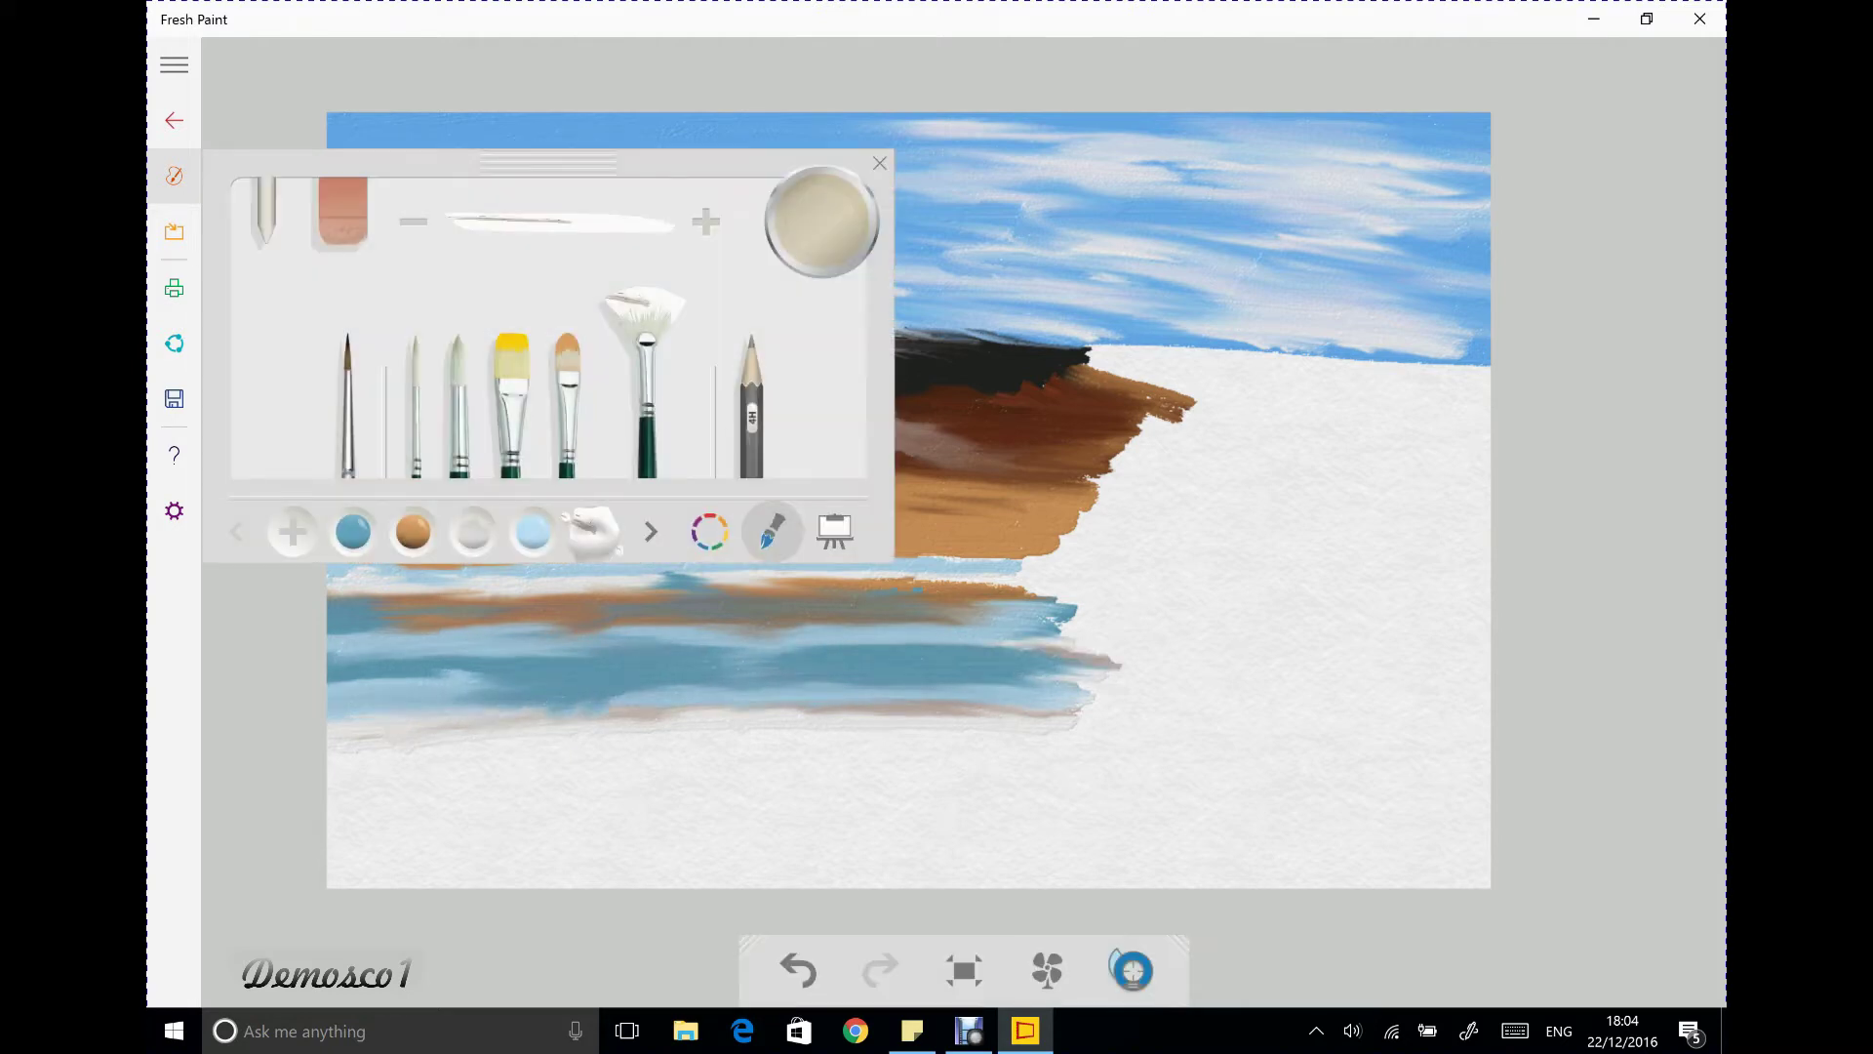
# Mix light blue and white on the palette and paint a broad off-white band beneath the blue water
pyautogui.click(532, 532)
pyautogui.click(709, 532)
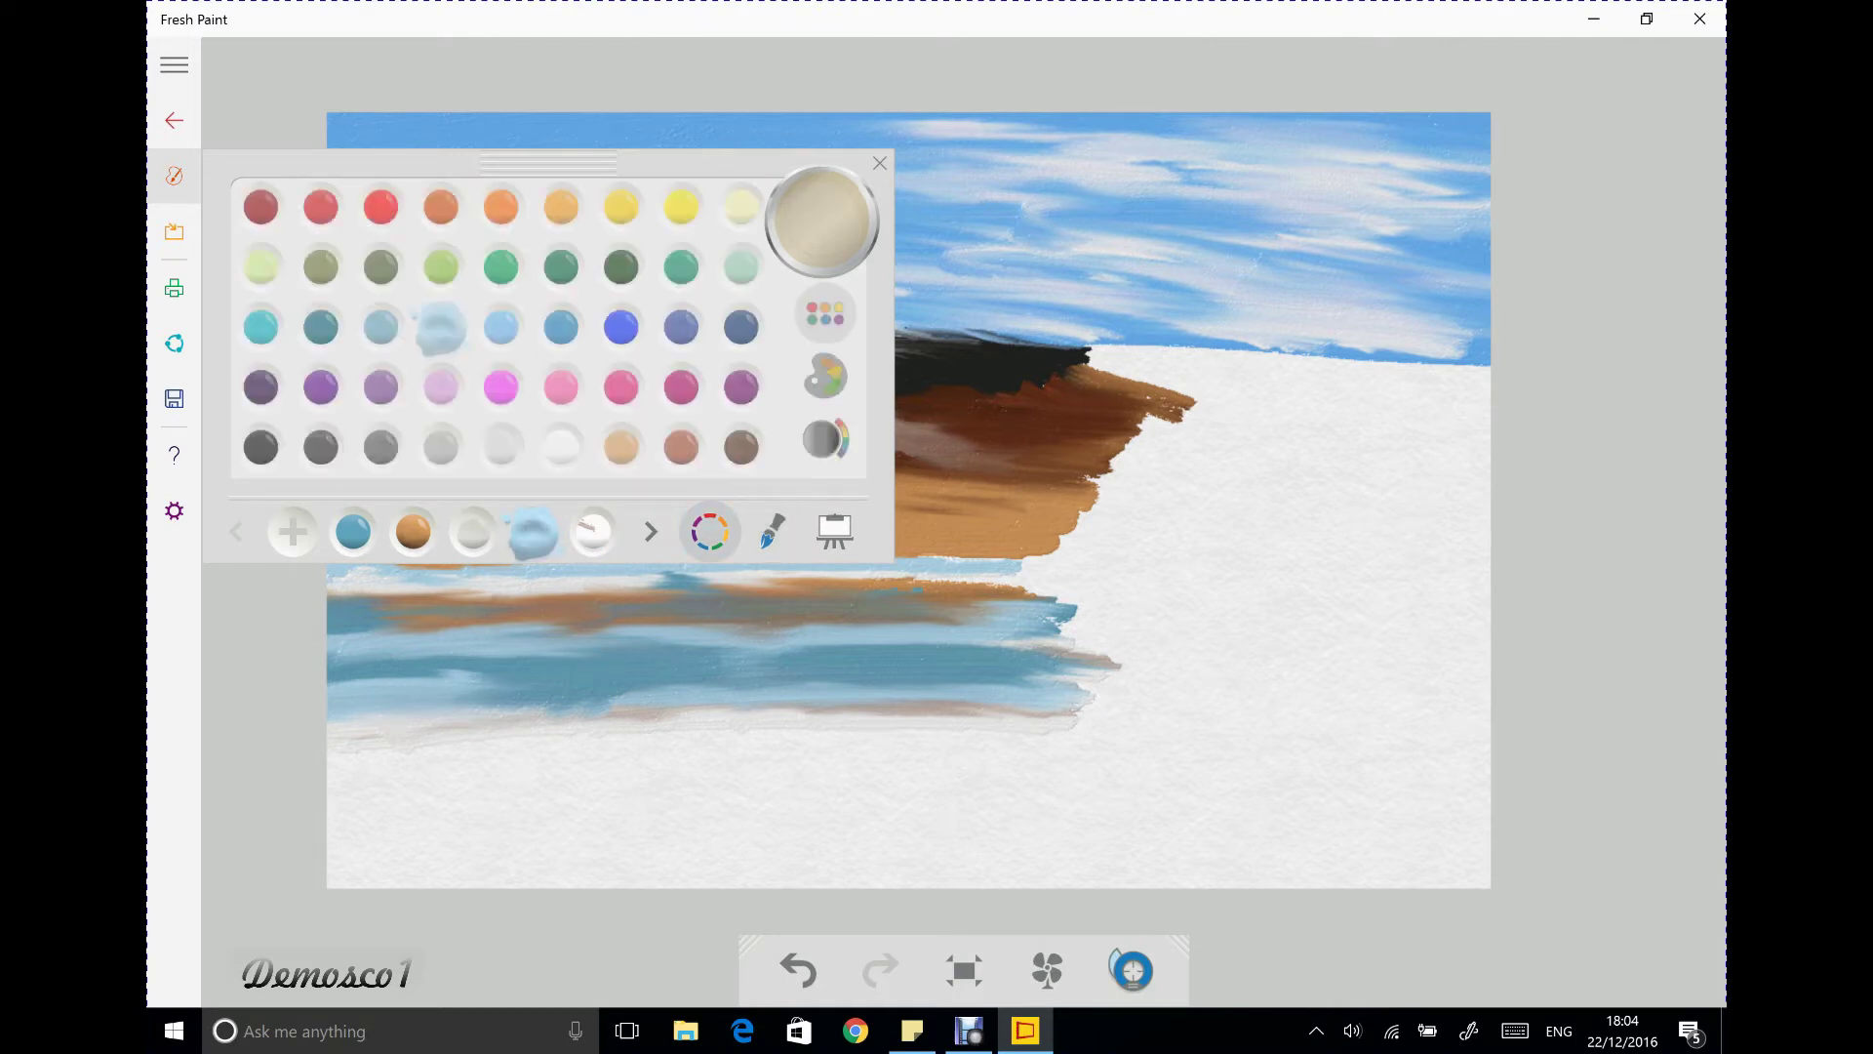
pyautogui.click(825, 376)
pyautogui.moveTo(533, 532); pyautogui.dragTo(564, 346)
pyautogui.click(825, 312)
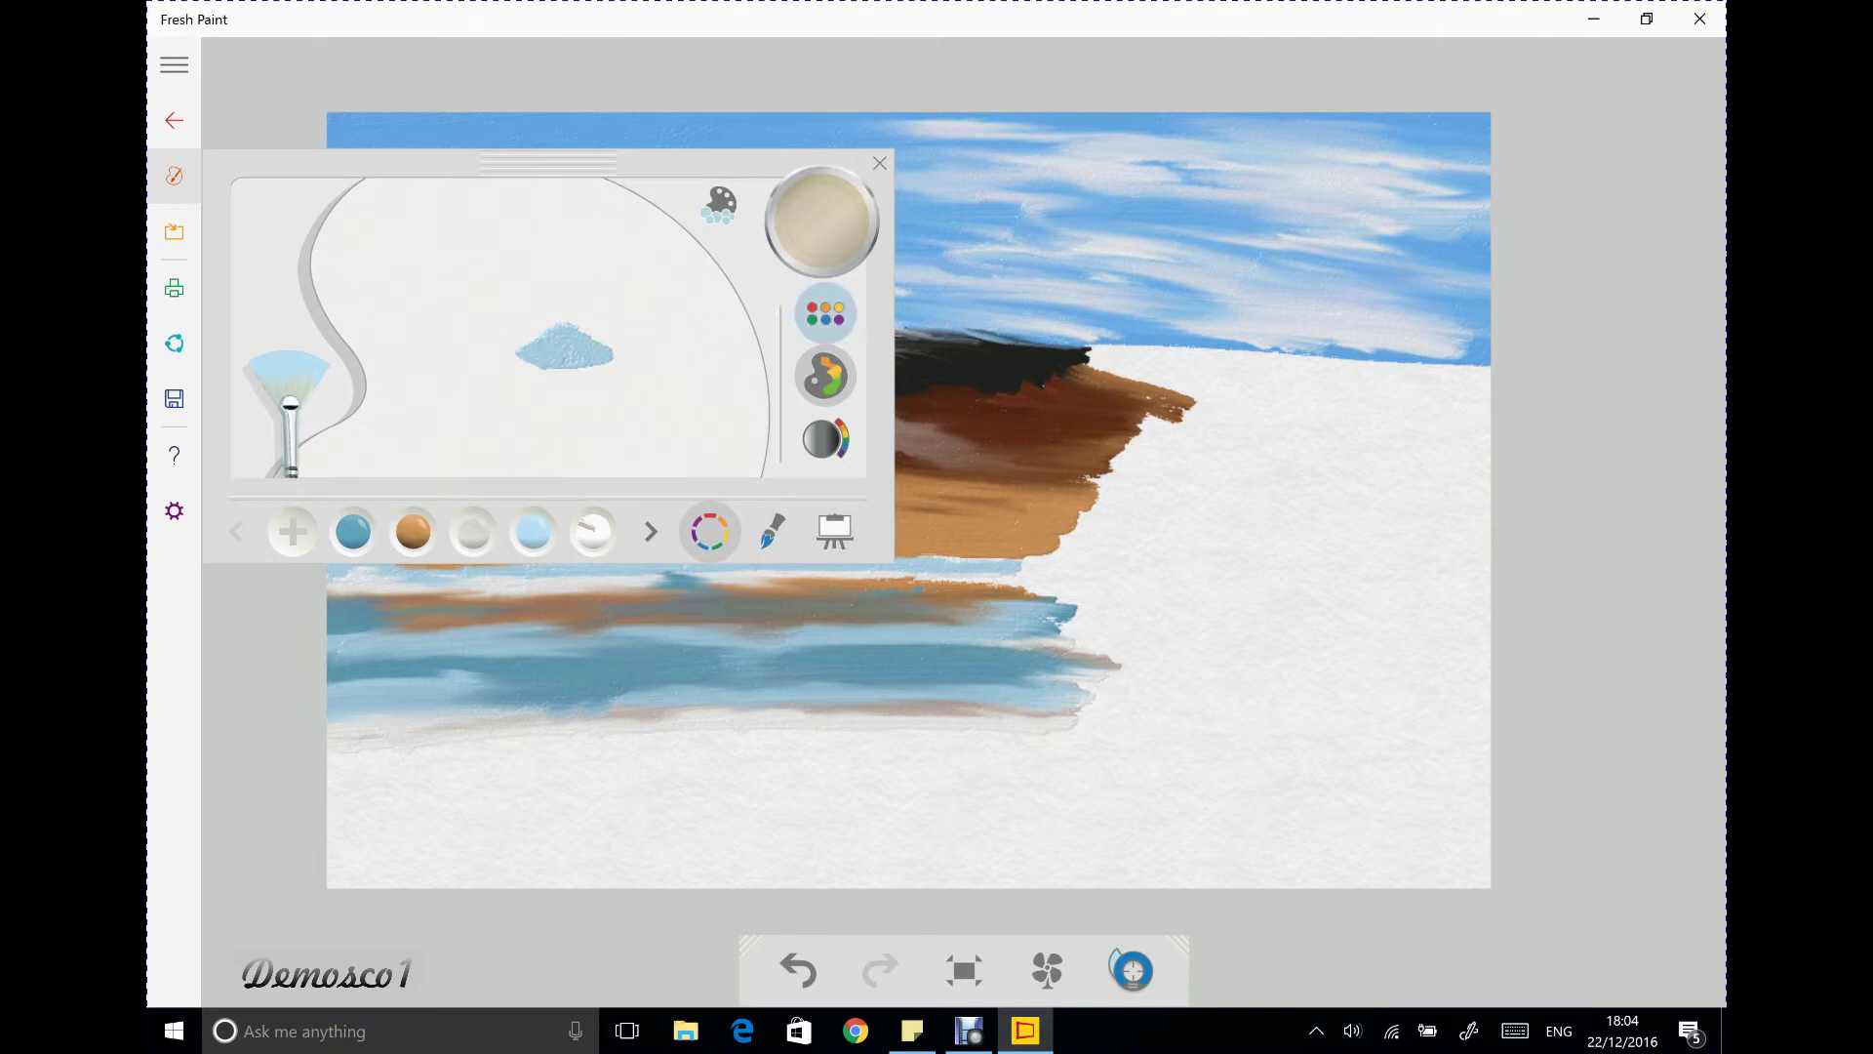
pyautogui.click(651, 532)
pyautogui.click(533, 532)
pyautogui.moveTo(532, 532)
pyautogui.mouseDown()
pyautogui.moveTo(564, 349)
pyautogui.moveTo(586, 383)
pyautogui.moveTo(512, 356)
pyautogui.mouseUp()
pyautogui.moveTo(586, 726)
pyautogui.mouseDown()
pyautogui.moveTo(371, 756)
pyautogui.moveTo(957, 741)
pyautogui.mouseUp()
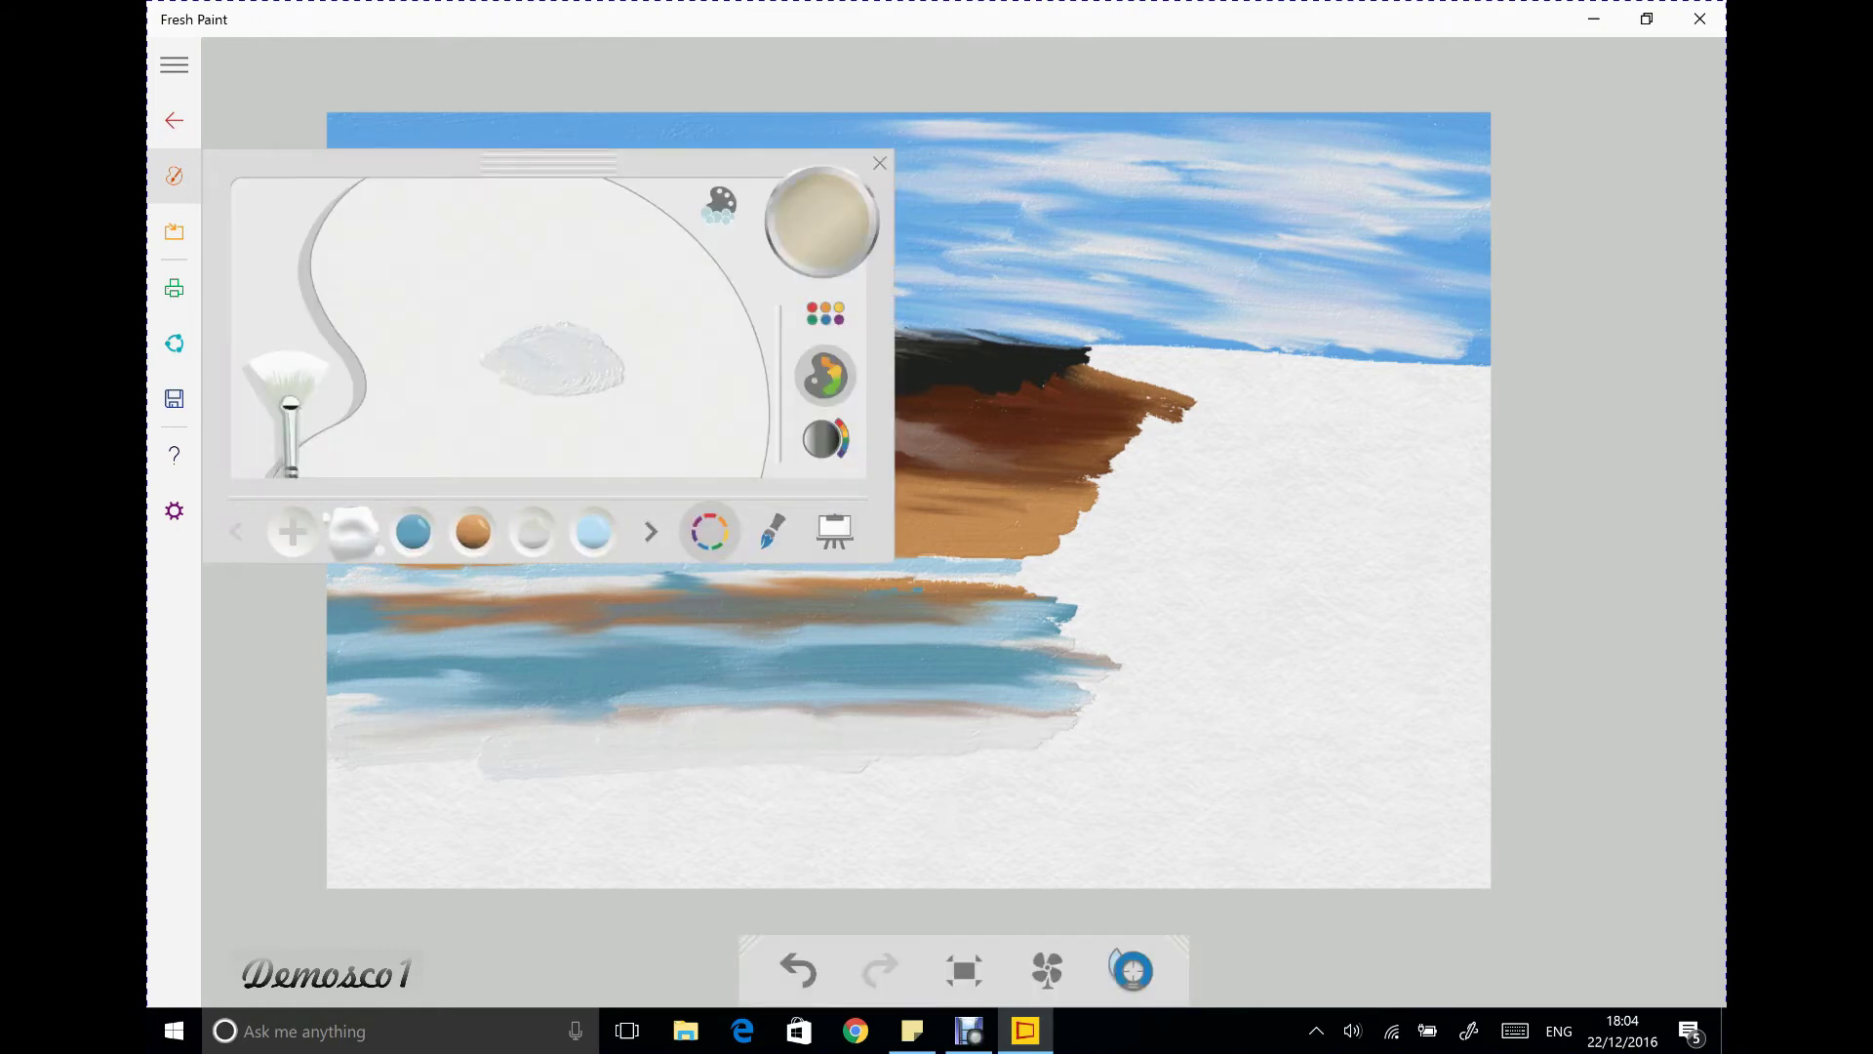
# Mix steel blue into the white and paint a pale grey-blue strip below the off-white band and over the water's right end
pyautogui.click(413, 532)
pyautogui.moveTo(413, 532)
pyautogui.mouseDown()
pyautogui.moveTo(527, 380)
pyautogui.moveTo(595, 366)
pyautogui.moveTo(517, 361)
pyautogui.moveTo(605, 351)
pyautogui.moveTo(517, 327)
pyautogui.mouseUp()
pyautogui.click(879, 163)
pyautogui.moveTo(688, 771)
pyautogui.mouseDown()
pyautogui.moveTo(1064, 751)
pyautogui.moveTo(1014, 779)
pyautogui.moveTo(337, 785)
pyautogui.moveTo(638, 793)
pyautogui.mouseUp()
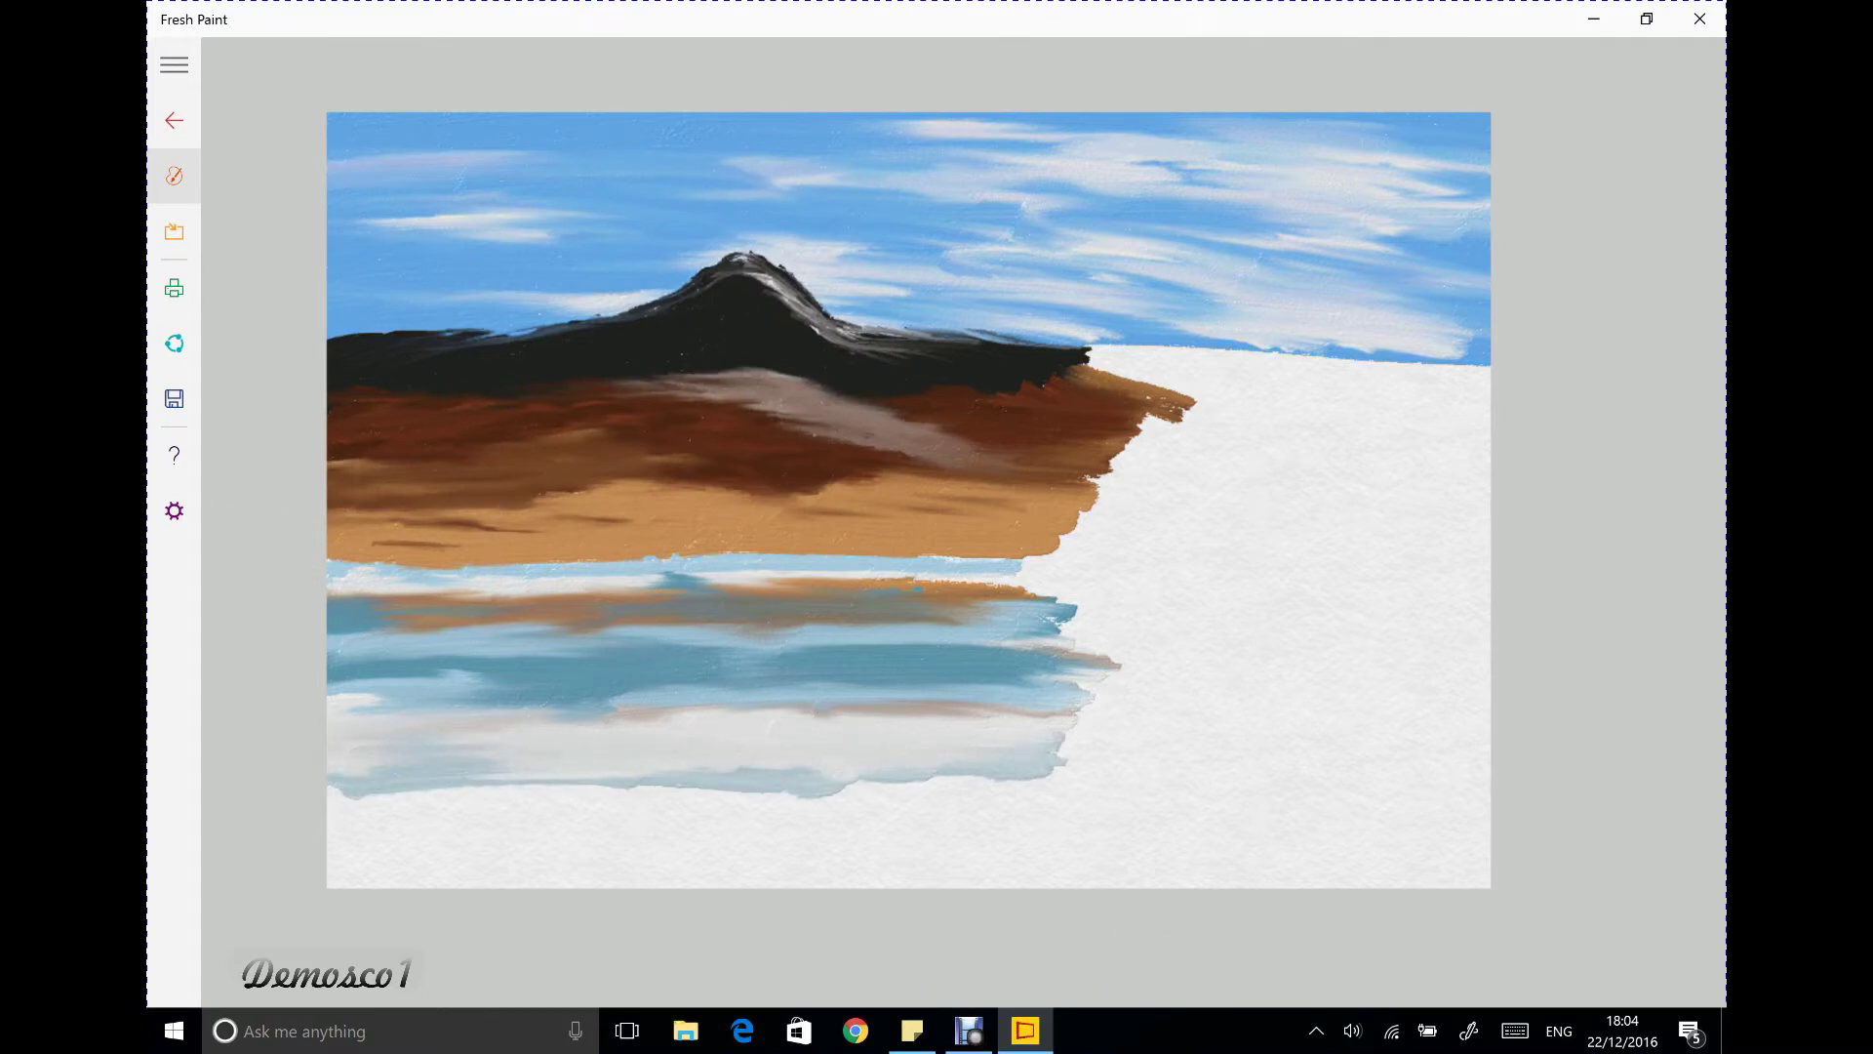
pyautogui.press('super+z')
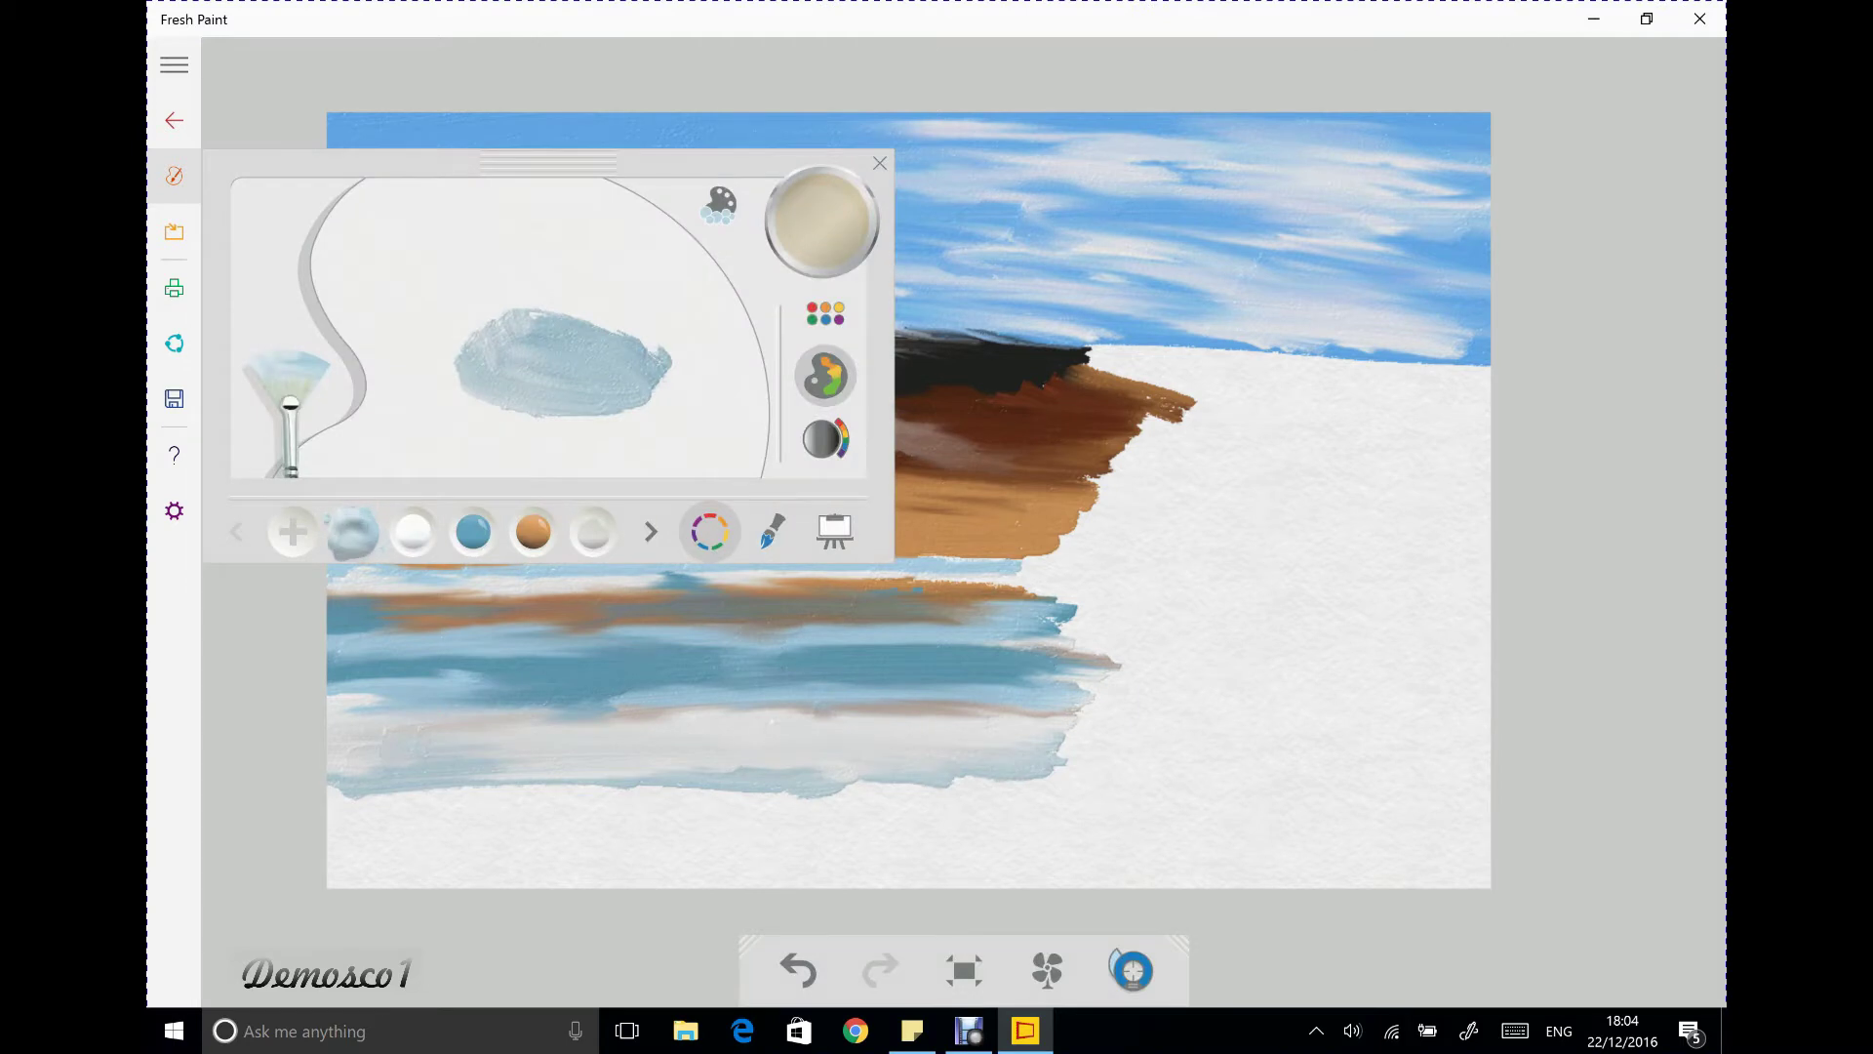
pyautogui.moveTo(352, 793)
pyautogui.mouseDown()
pyautogui.moveTo(674, 805)
pyautogui.moveTo(1120, 778)
pyautogui.mouseUp()
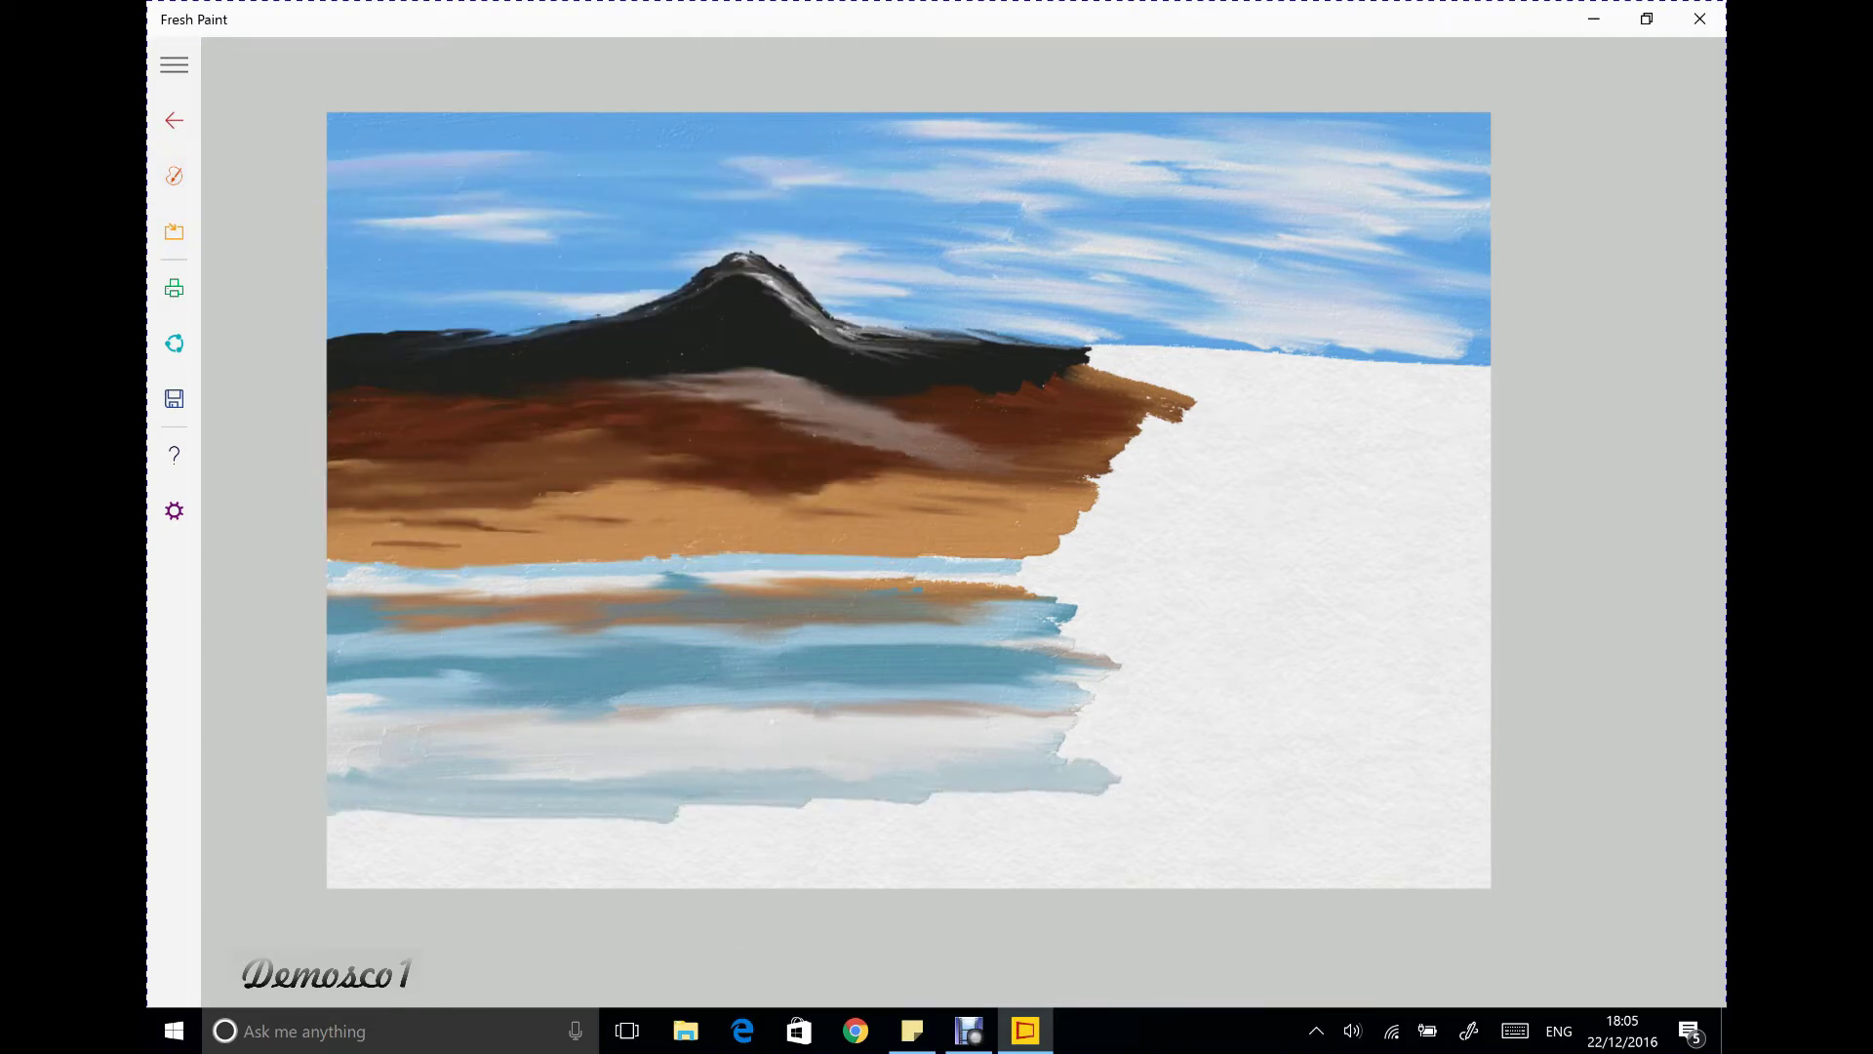
pyautogui.moveTo(369, 700)
pyautogui.mouseDown()
pyautogui.moveTo(1073, 678)
pyautogui.moveTo(1107, 727)
pyautogui.mouseUp()
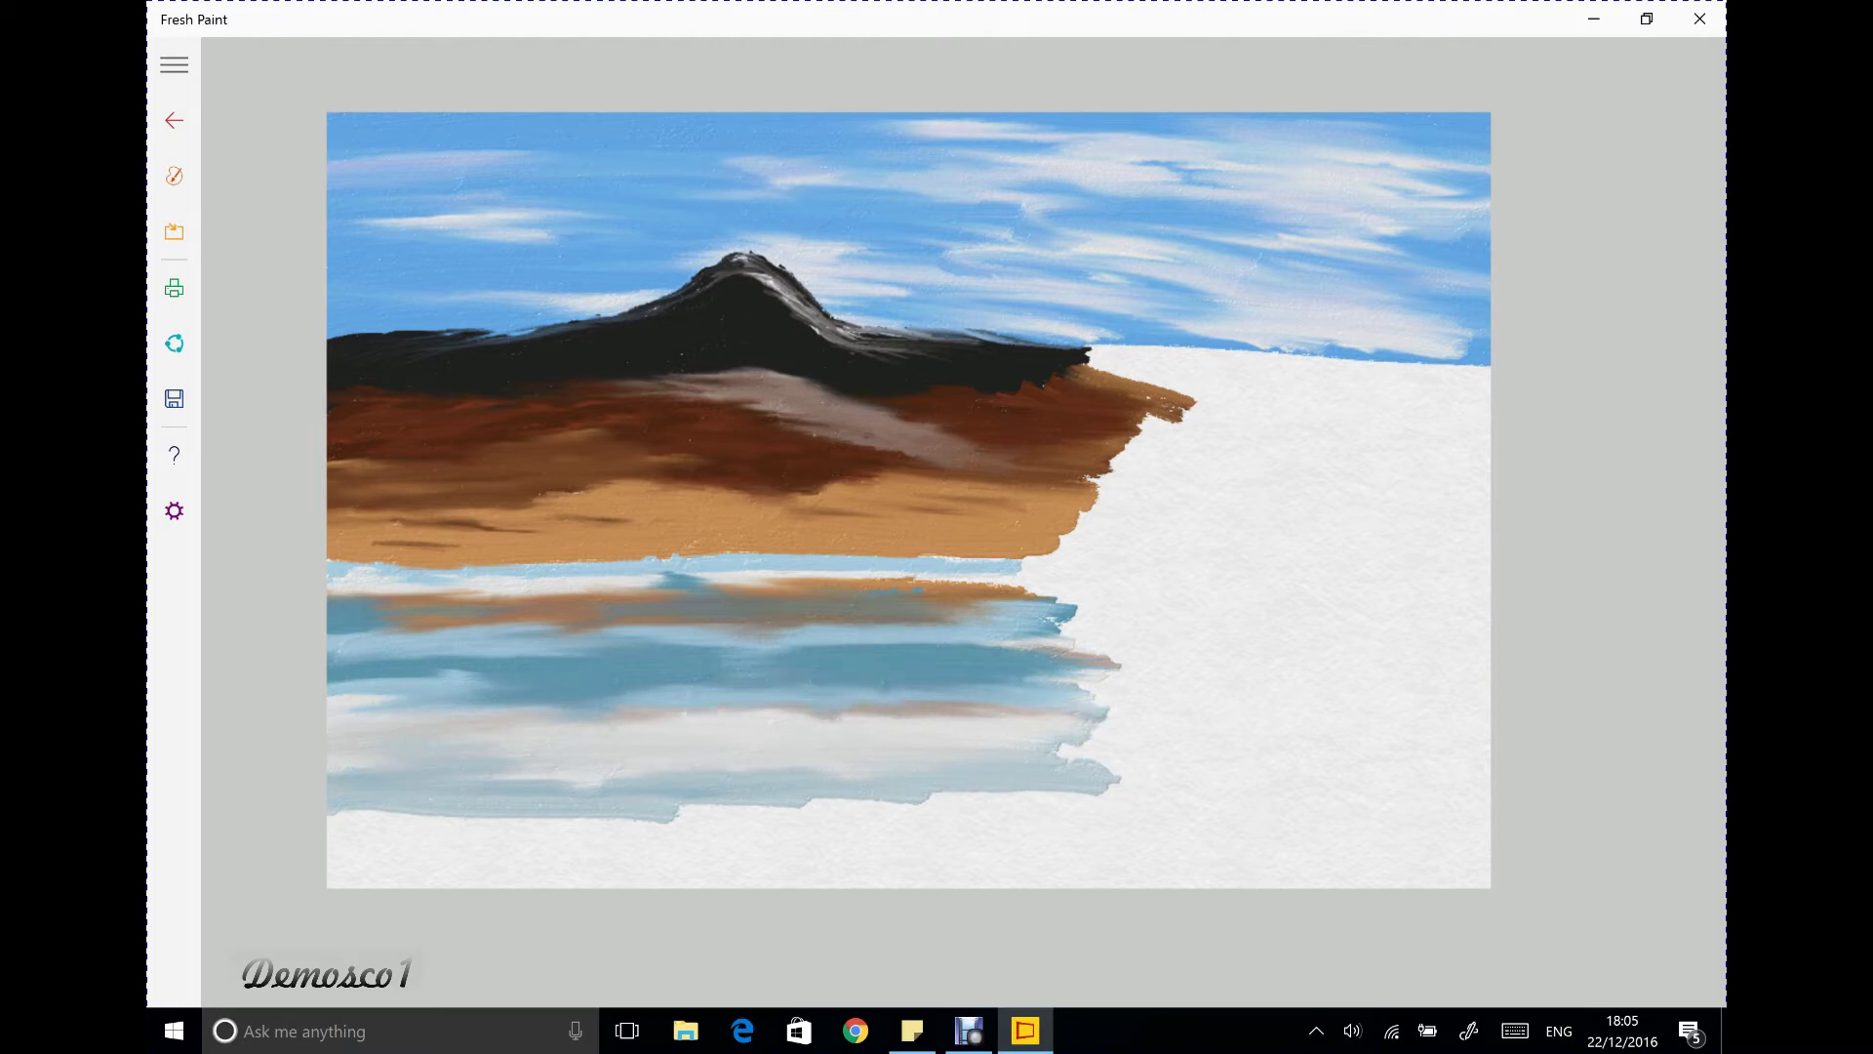
pyautogui.moveTo(937, 617)
pyautogui.mouseDown()
pyautogui.moveTo(1034, 600)
pyautogui.moveTo(1183, 613)
pyautogui.mouseUp()
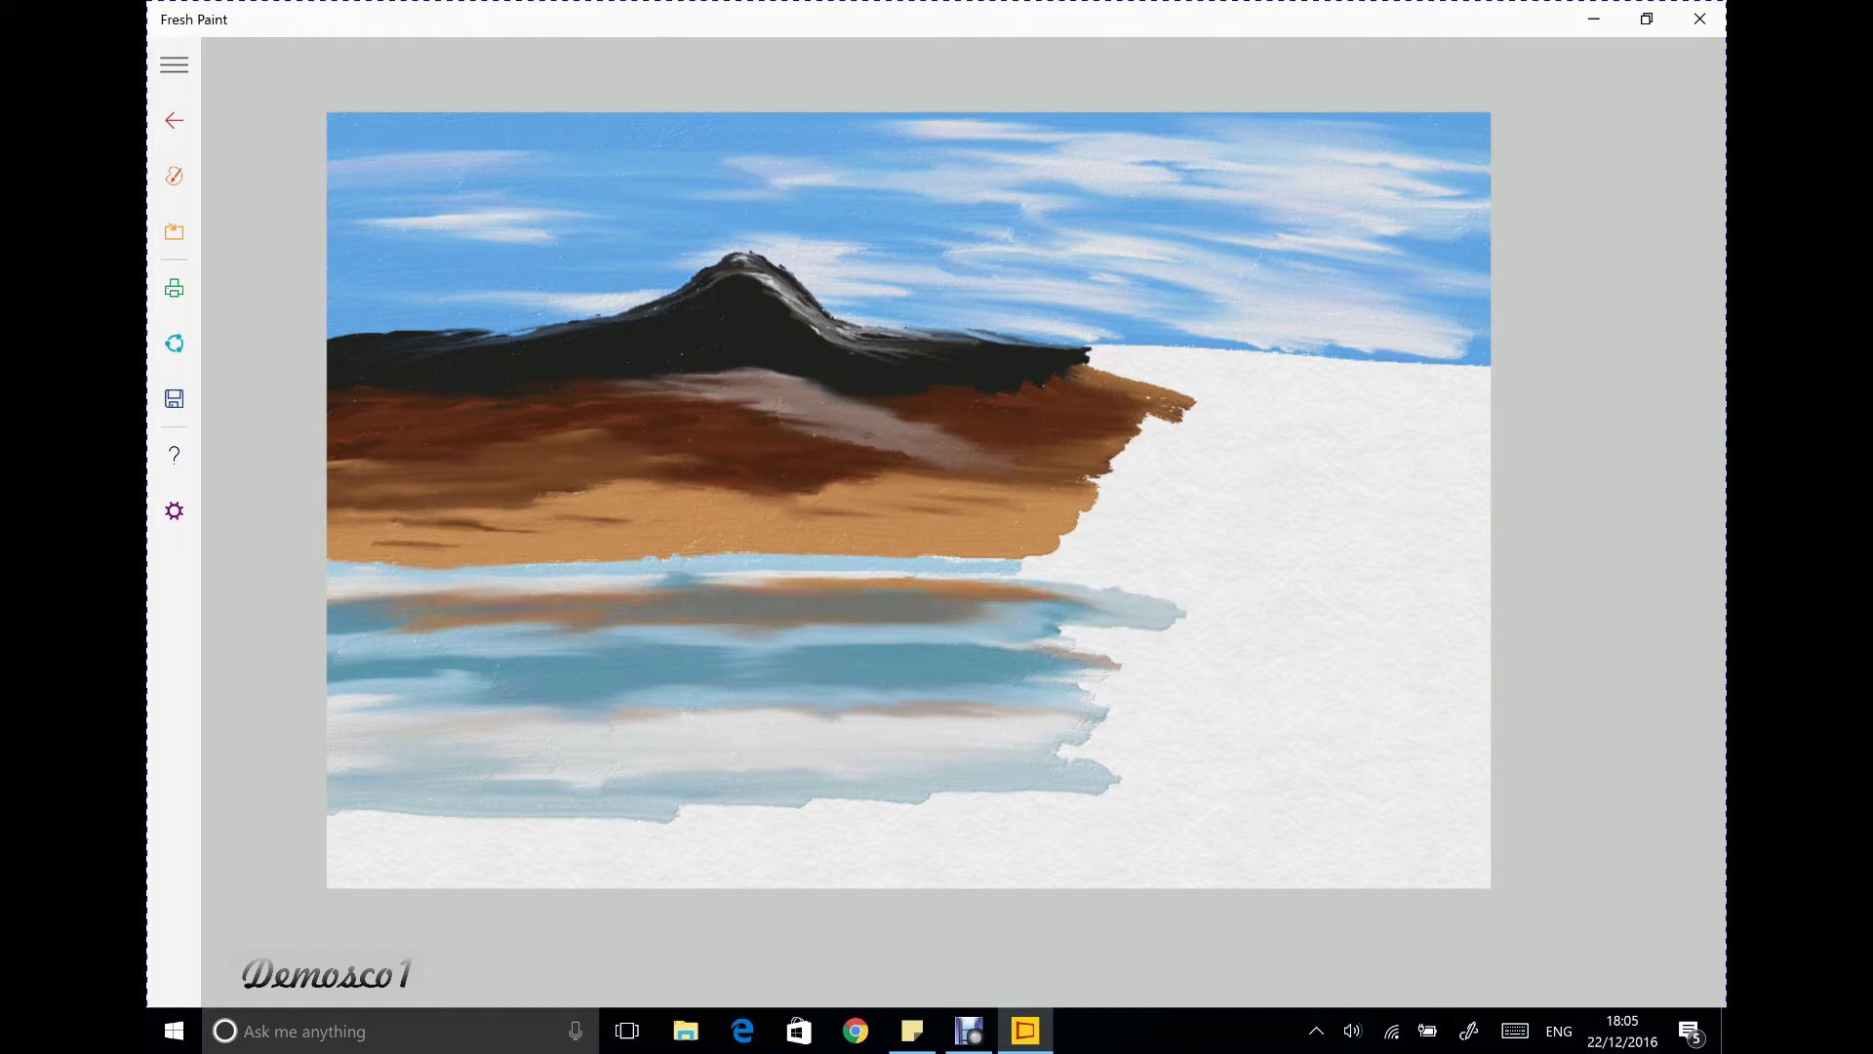
# Paint a charcoal rocky edge down the water's right end and a tan bank below it
pyautogui.click(174, 176)
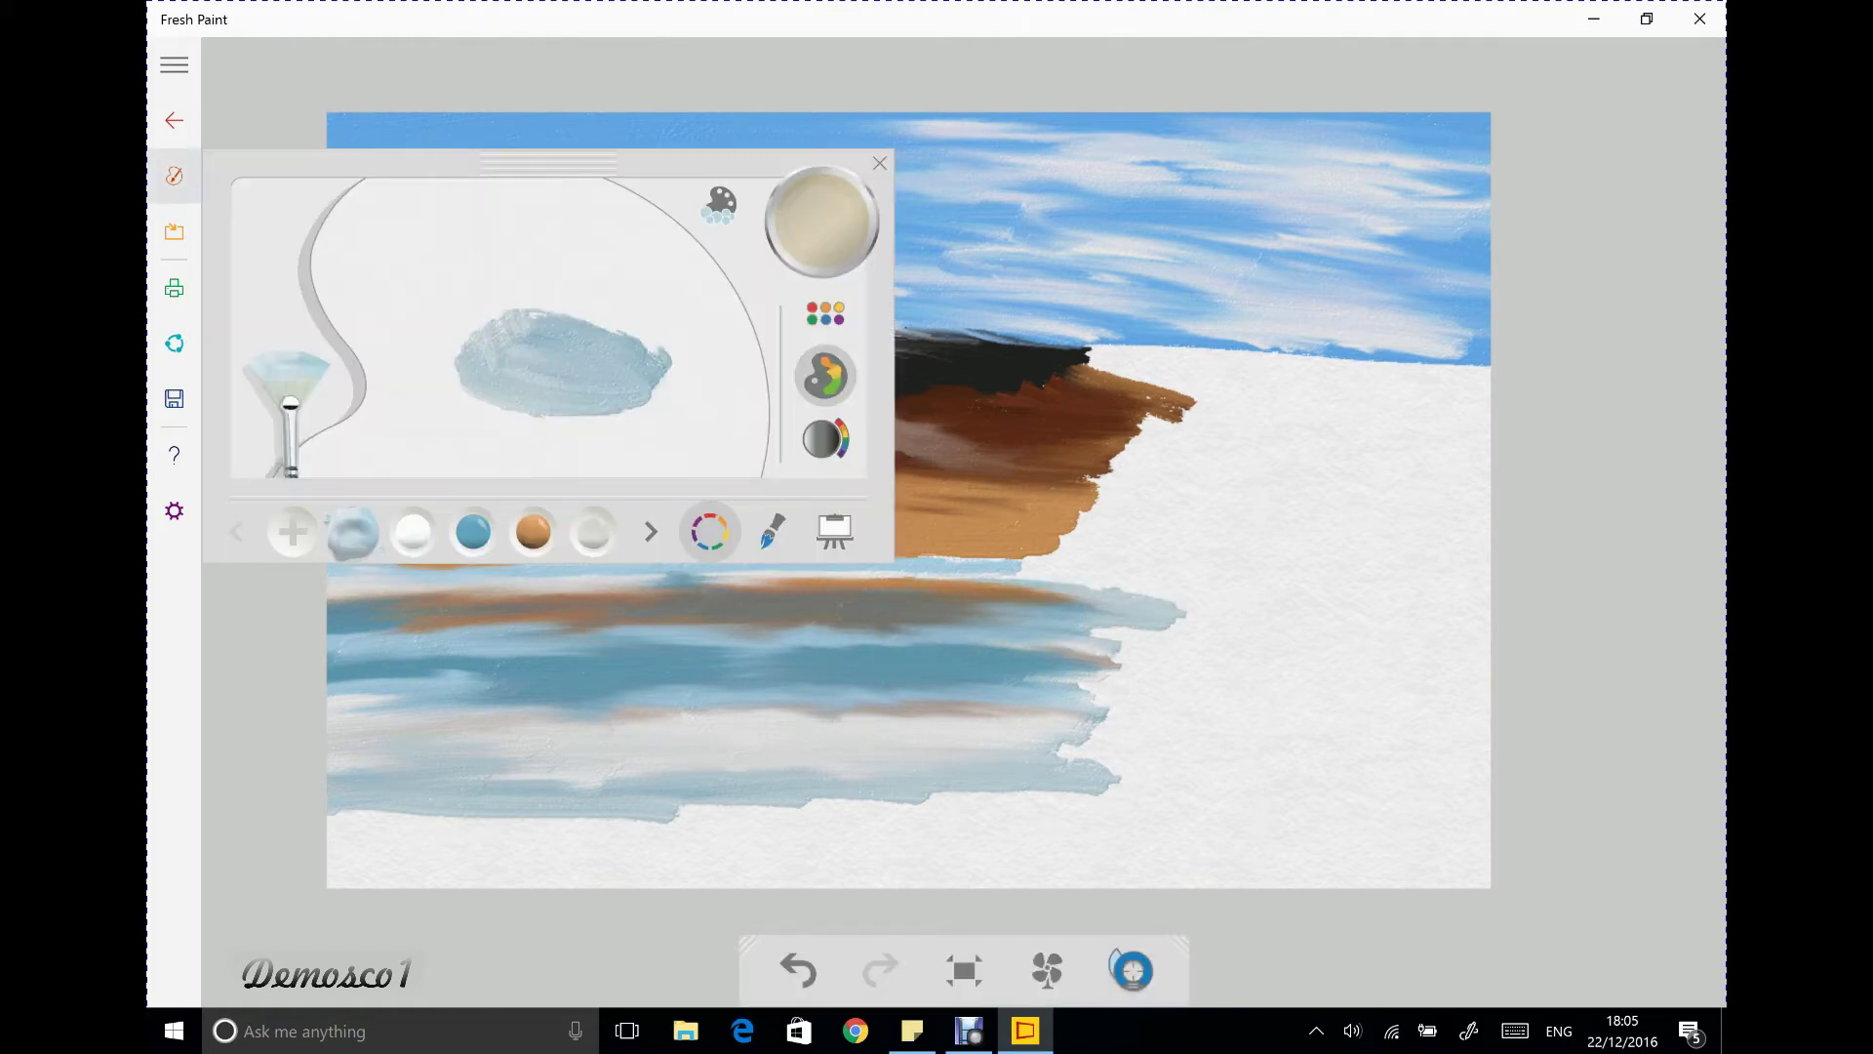
pyautogui.click(825, 312)
pyautogui.click(381, 447)
pyautogui.click(321, 447)
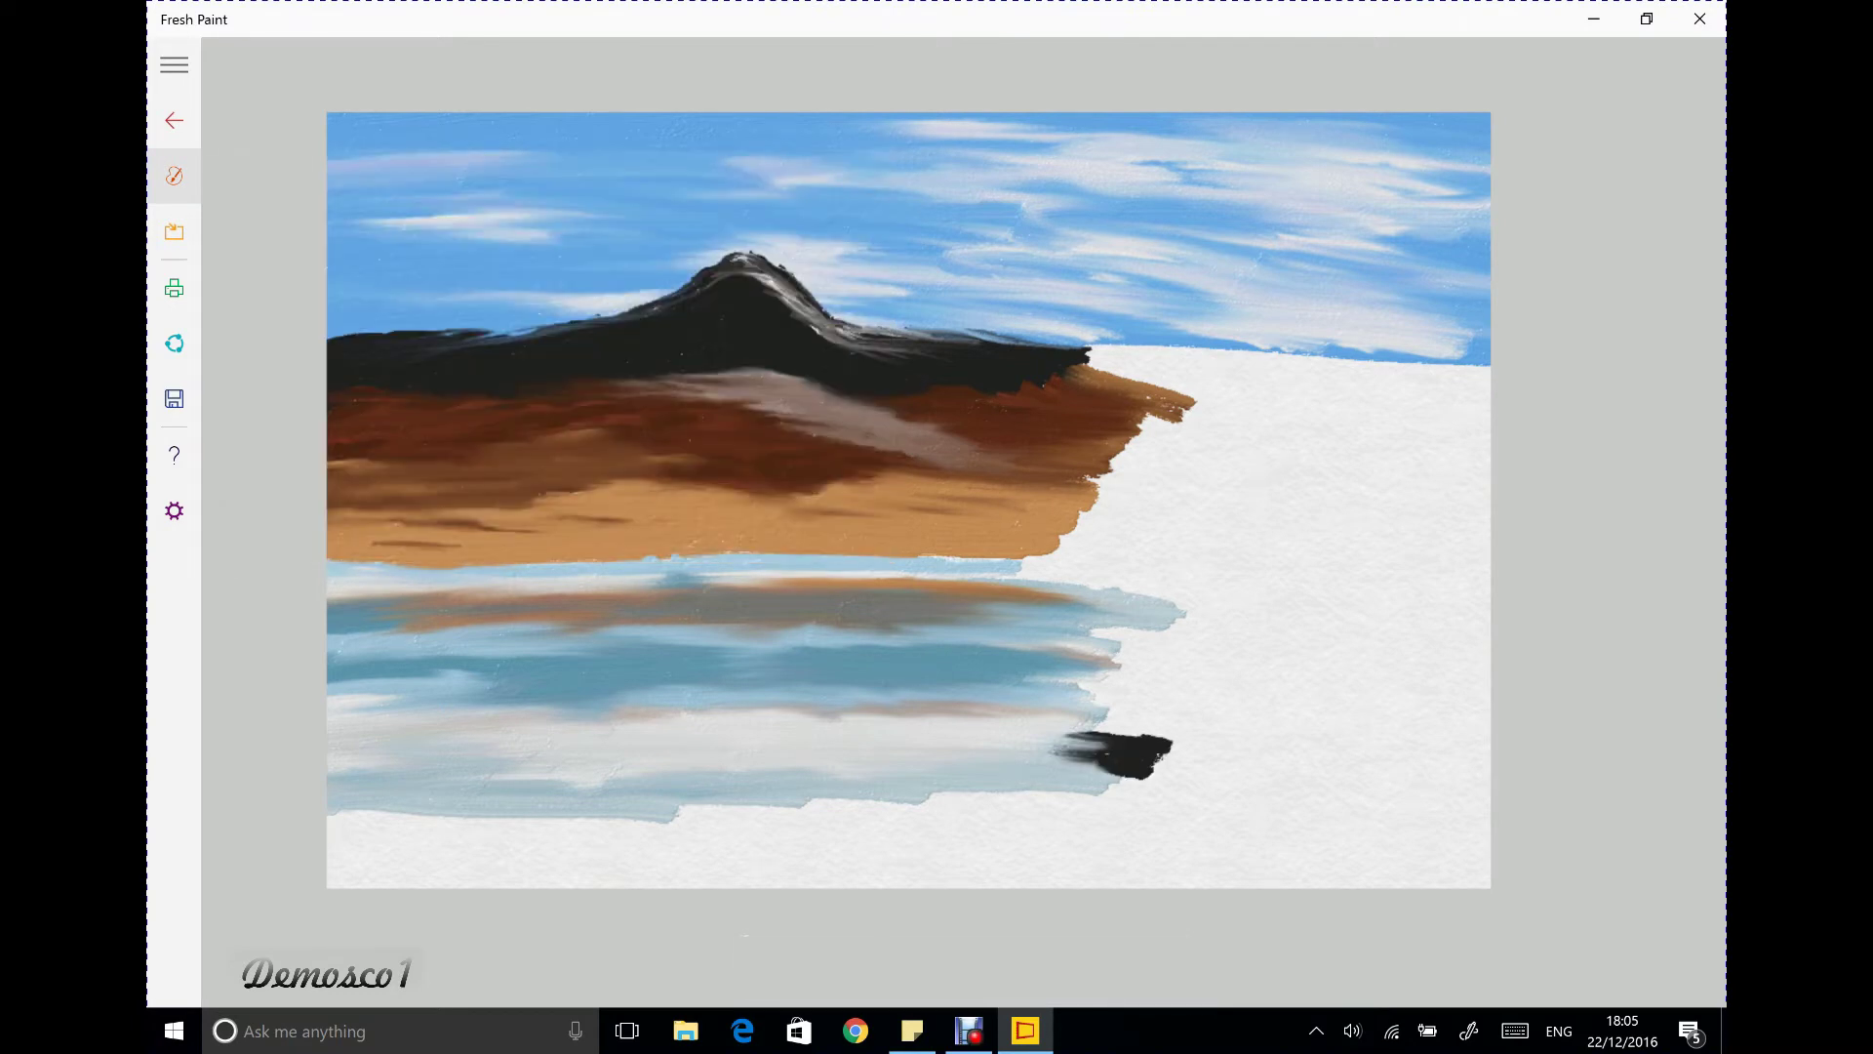
pyautogui.moveTo(1062, 753)
pyautogui.mouseDown()
pyautogui.moveTo(1200, 724)
pyautogui.moveTo(1210, 625)
pyautogui.moveTo(1161, 585)
pyautogui.moveTo(1030, 571)
pyautogui.moveTo(1131, 586)
pyautogui.moveTo(1220, 663)
pyautogui.moveTo(1083, 771)
pyautogui.mouseUp()
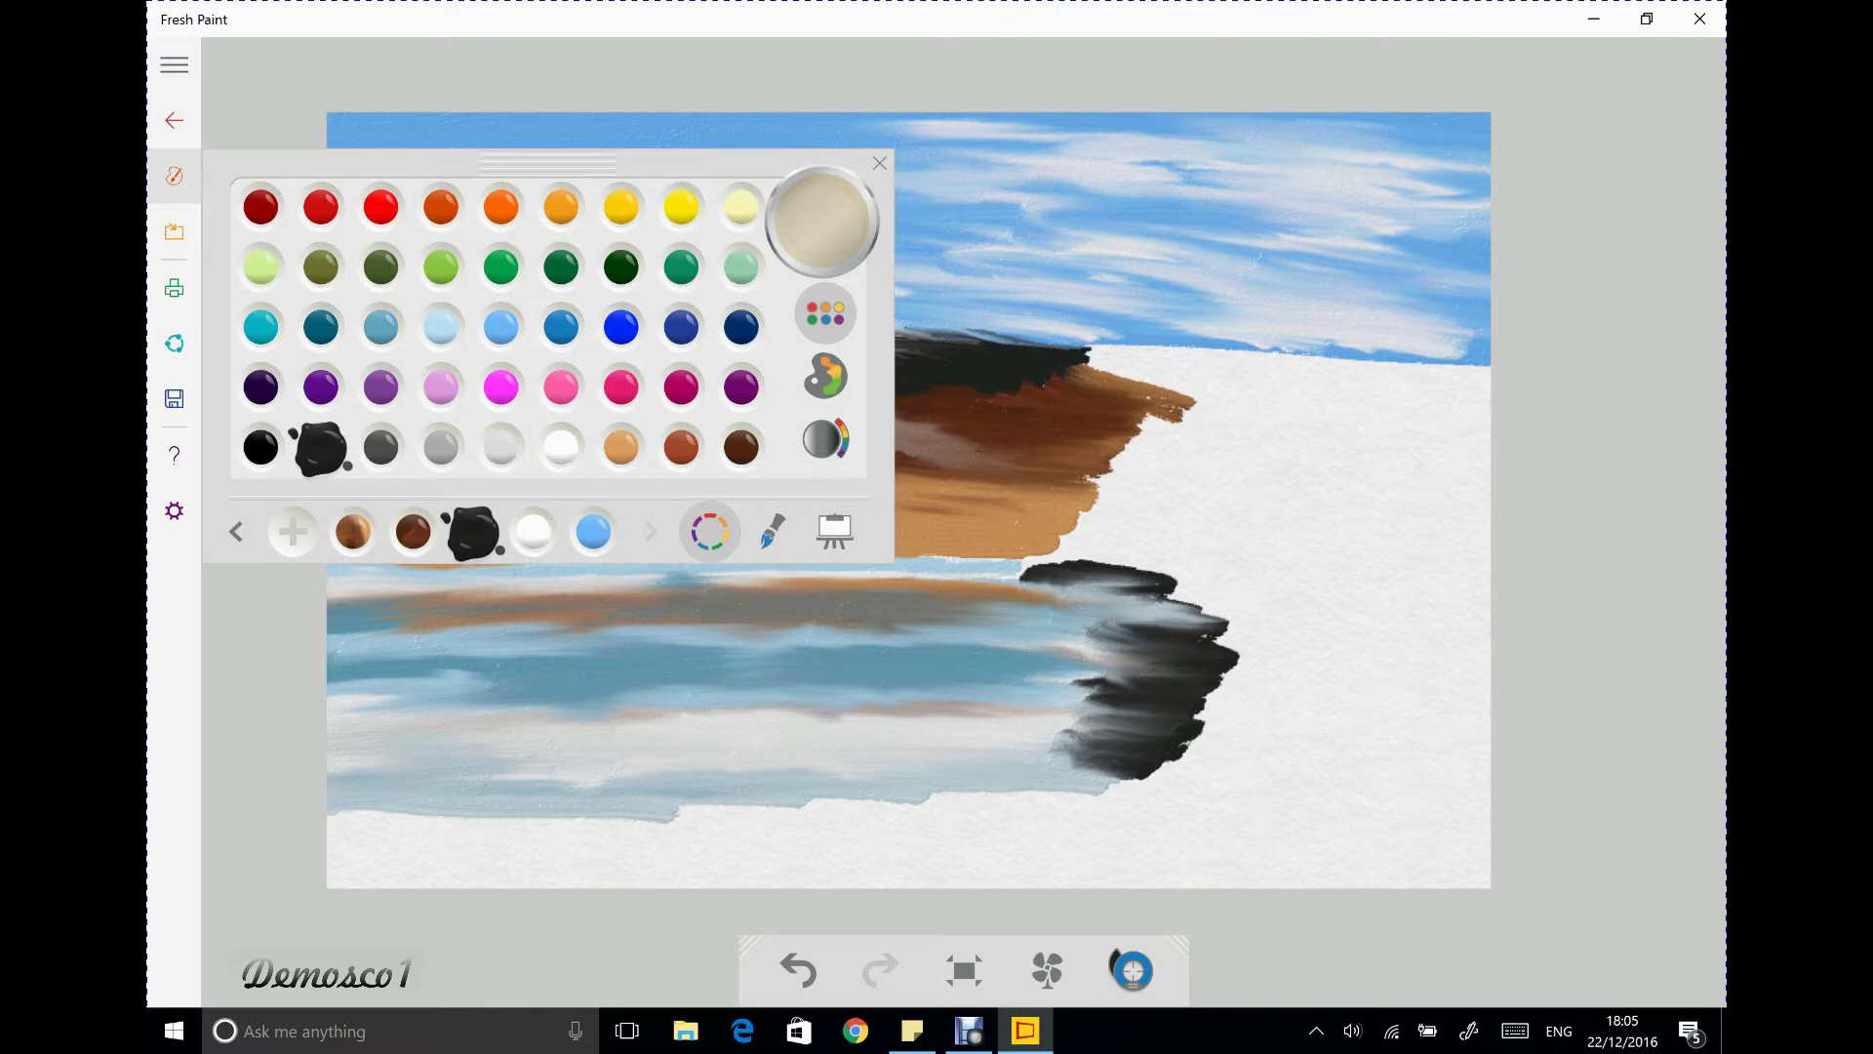
pyautogui.click(621, 447)
pyautogui.moveTo(1102, 771)
pyautogui.mouseDown()
pyautogui.moveTo(1219, 786)
pyautogui.moveTo(1200, 741)
pyautogui.moveTo(1263, 727)
pyautogui.moveTo(1093, 800)
pyautogui.moveTo(1181, 820)
pyautogui.moveTo(1054, 825)
pyautogui.moveTo(1161, 834)
pyautogui.moveTo(1063, 849)
pyautogui.moveTo(1171, 869)
pyautogui.moveTo(1019, 883)
pyautogui.moveTo(1171, 883)
pyautogui.mouseUp()
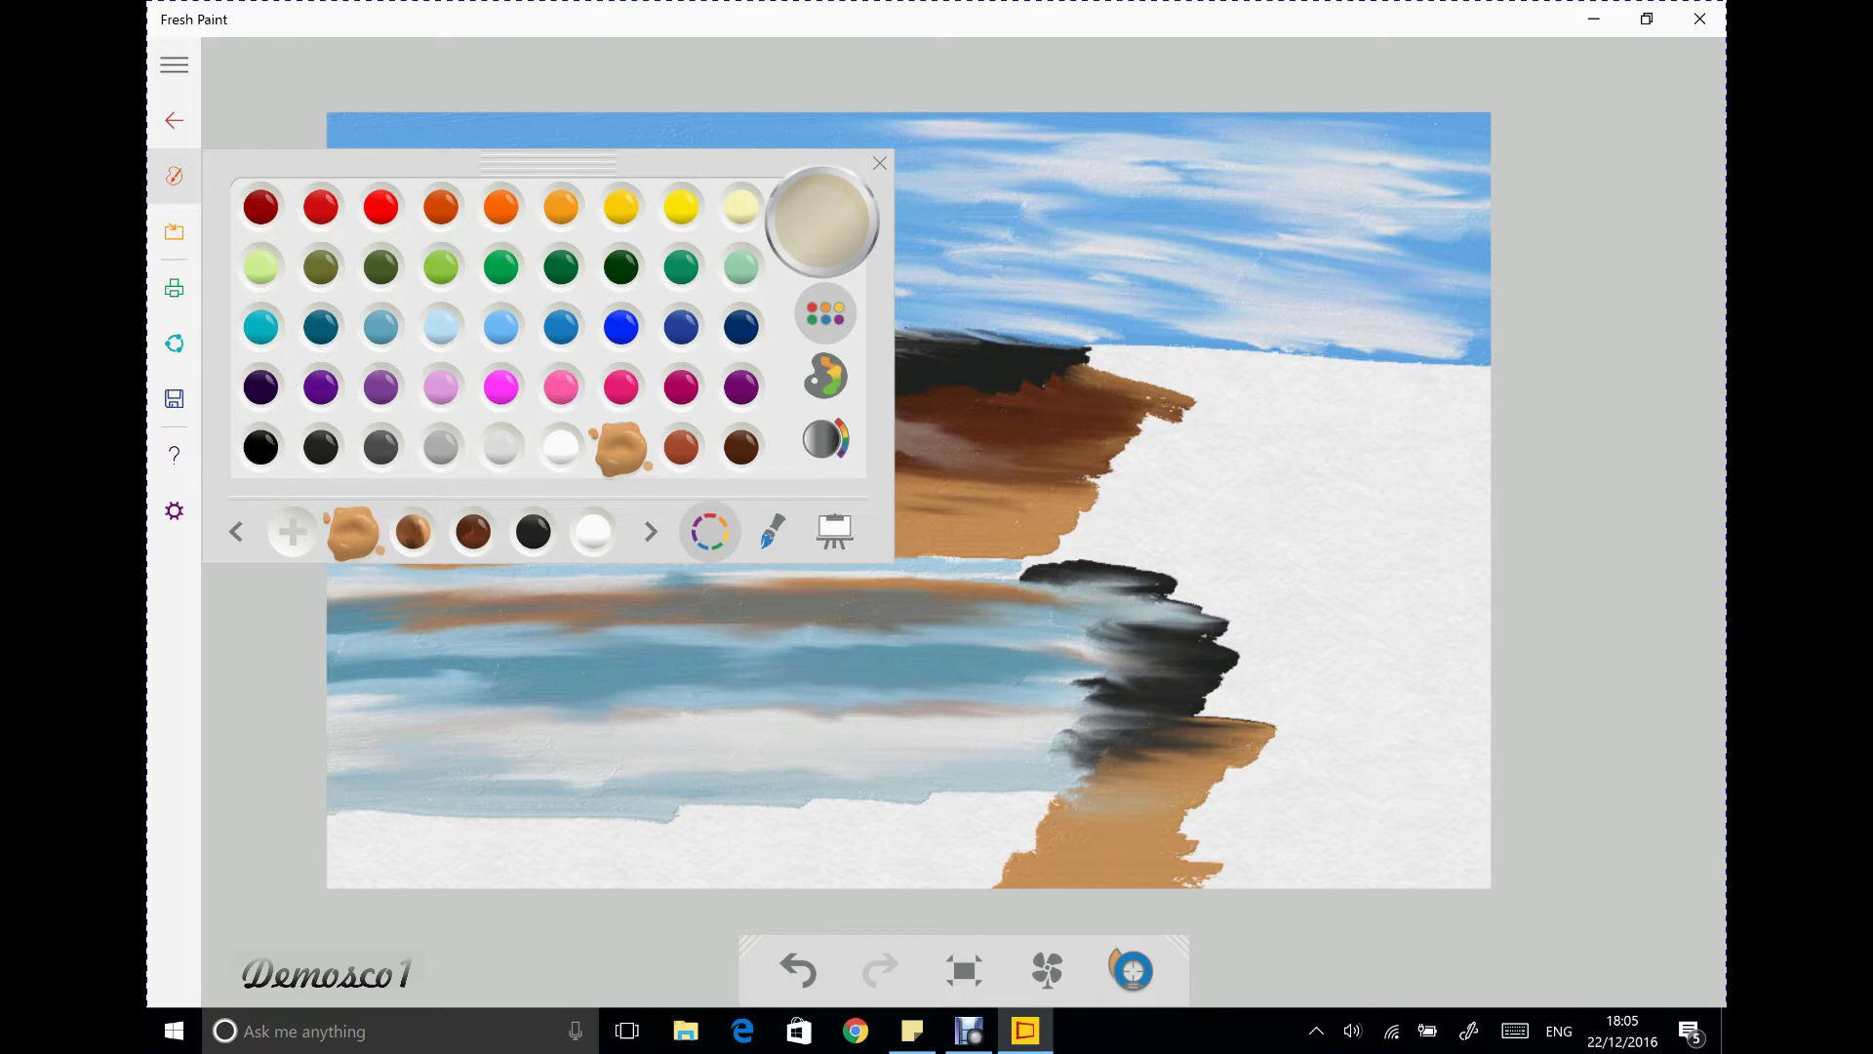
# Mix dark teal into the grey-blue paint and fill the water down to the canvas's lower edge
pyautogui.click(826, 376)
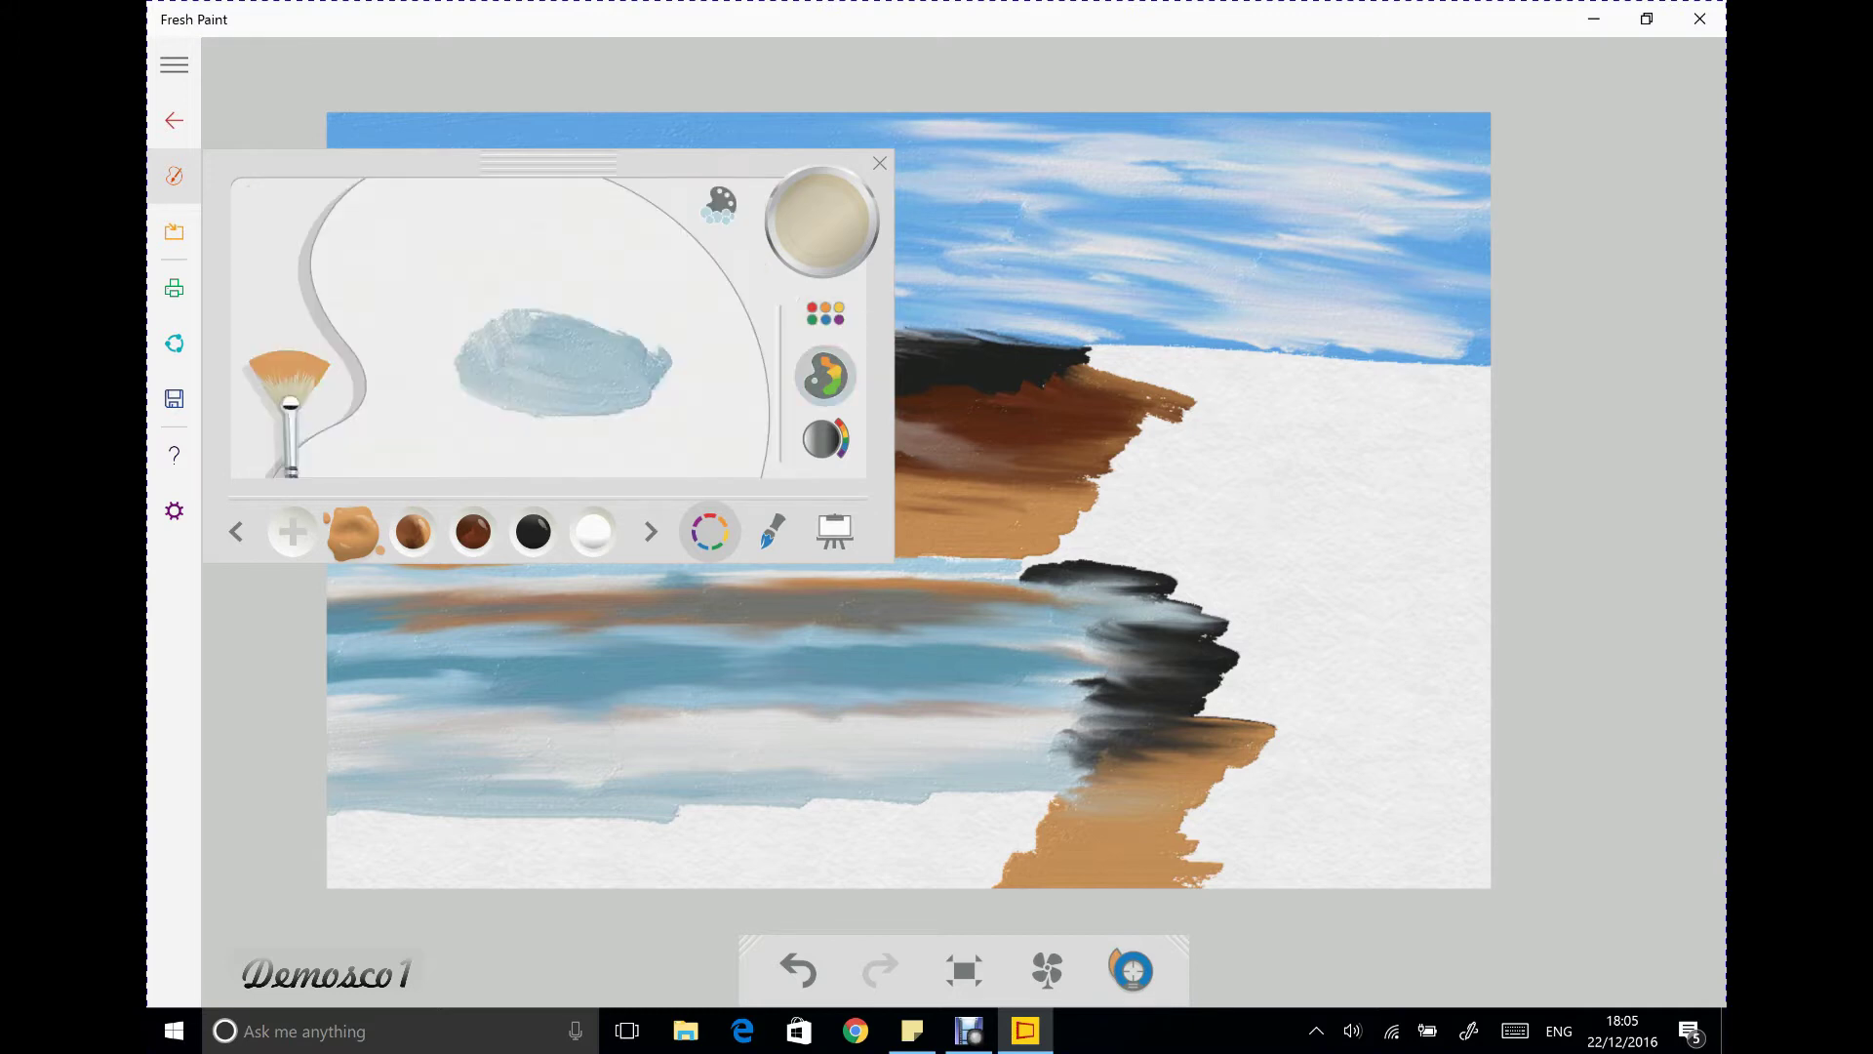
pyautogui.click(826, 314)
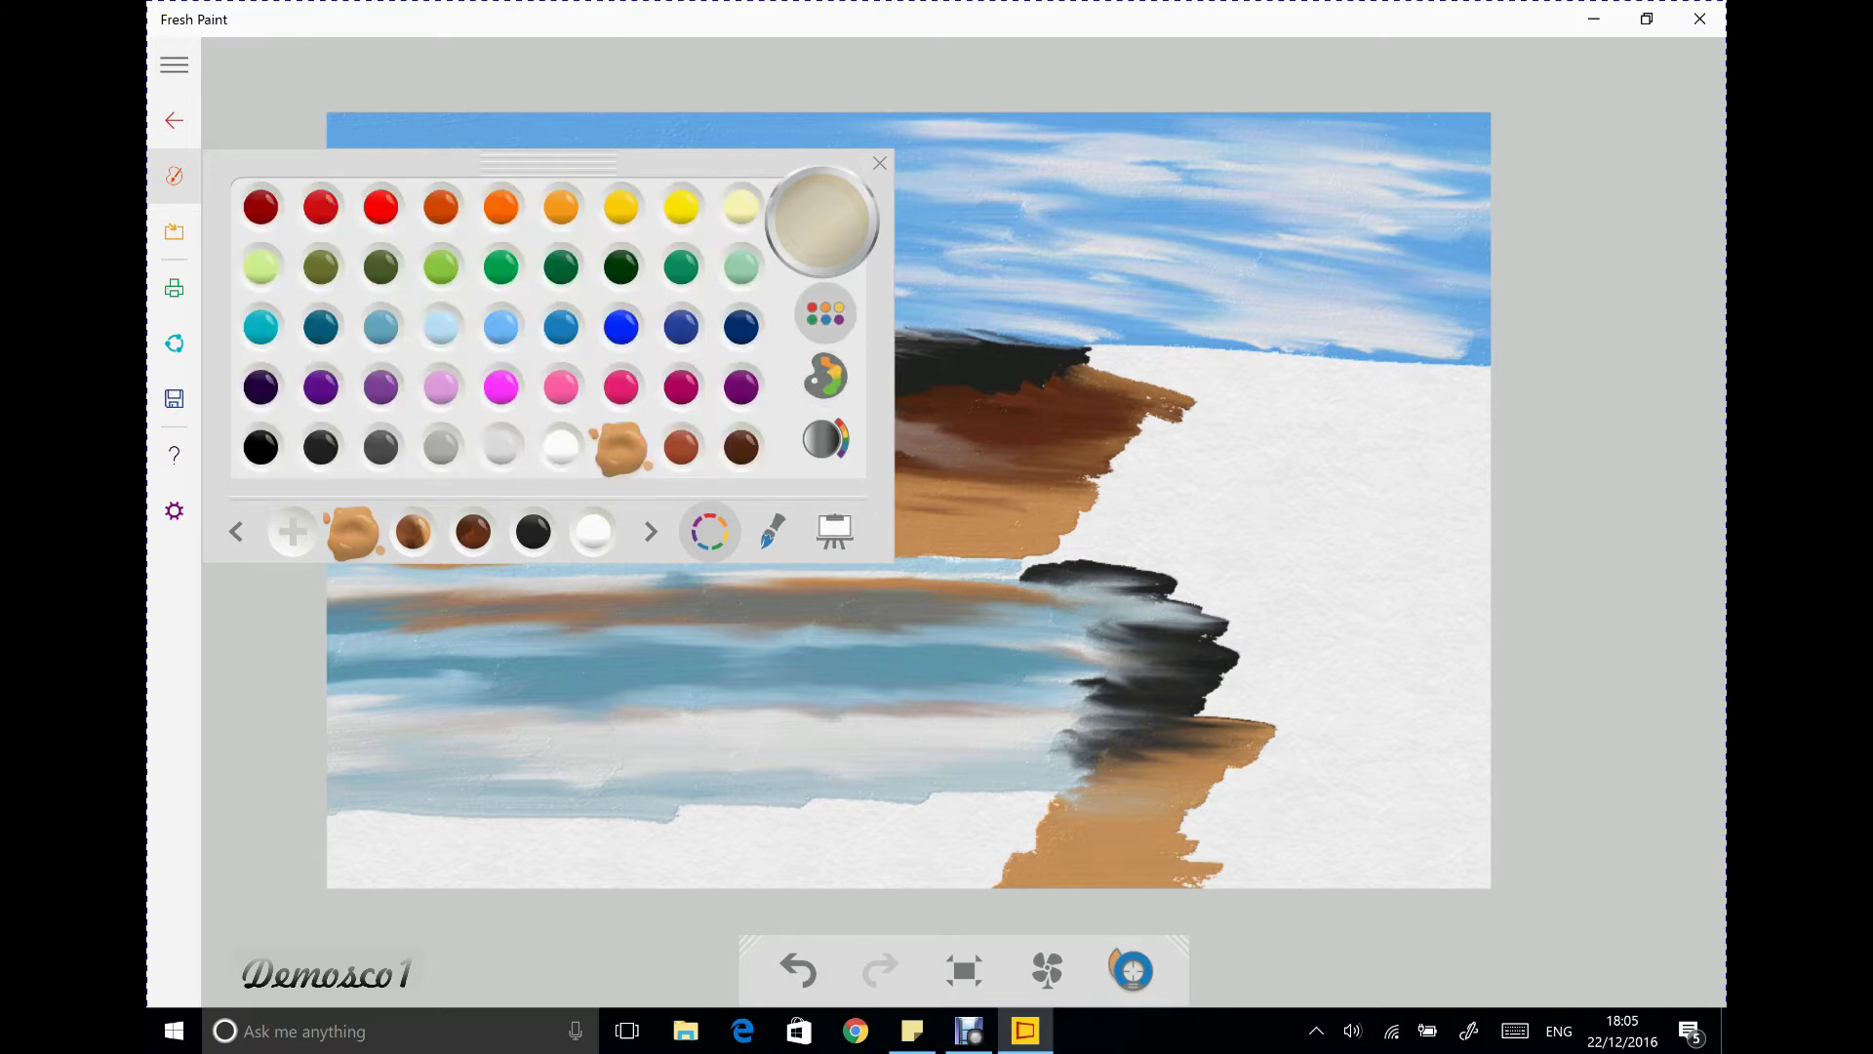
pyautogui.click(321, 327)
pyautogui.click(825, 376)
pyautogui.moveTo(615, 377); pyautogui.dragTo(459, 342)
pyautogui.moveTo(583, 873)
pyautogui.mouseDown()
pyautogui.moveTo(1014, 873)
pyautogui.moveTo(780, 883)
pyautogui.moveTo(352, 839)
pyautogui.moveTo(927, 822)
pyautogui.moveTo(800, 829)
pyautogui.moveTo(1024, 839)
pyautogui.moveTo(1044, 805)
pyautogui.moveTo(849, 804)
pyautogui.moveTo(859, 830)
pyautogui.moveTo(342, 883)
pyautogui.moveTo(575, 875)
pyautogui.moveTo(361, 812)
pyautogui.mouseUp()
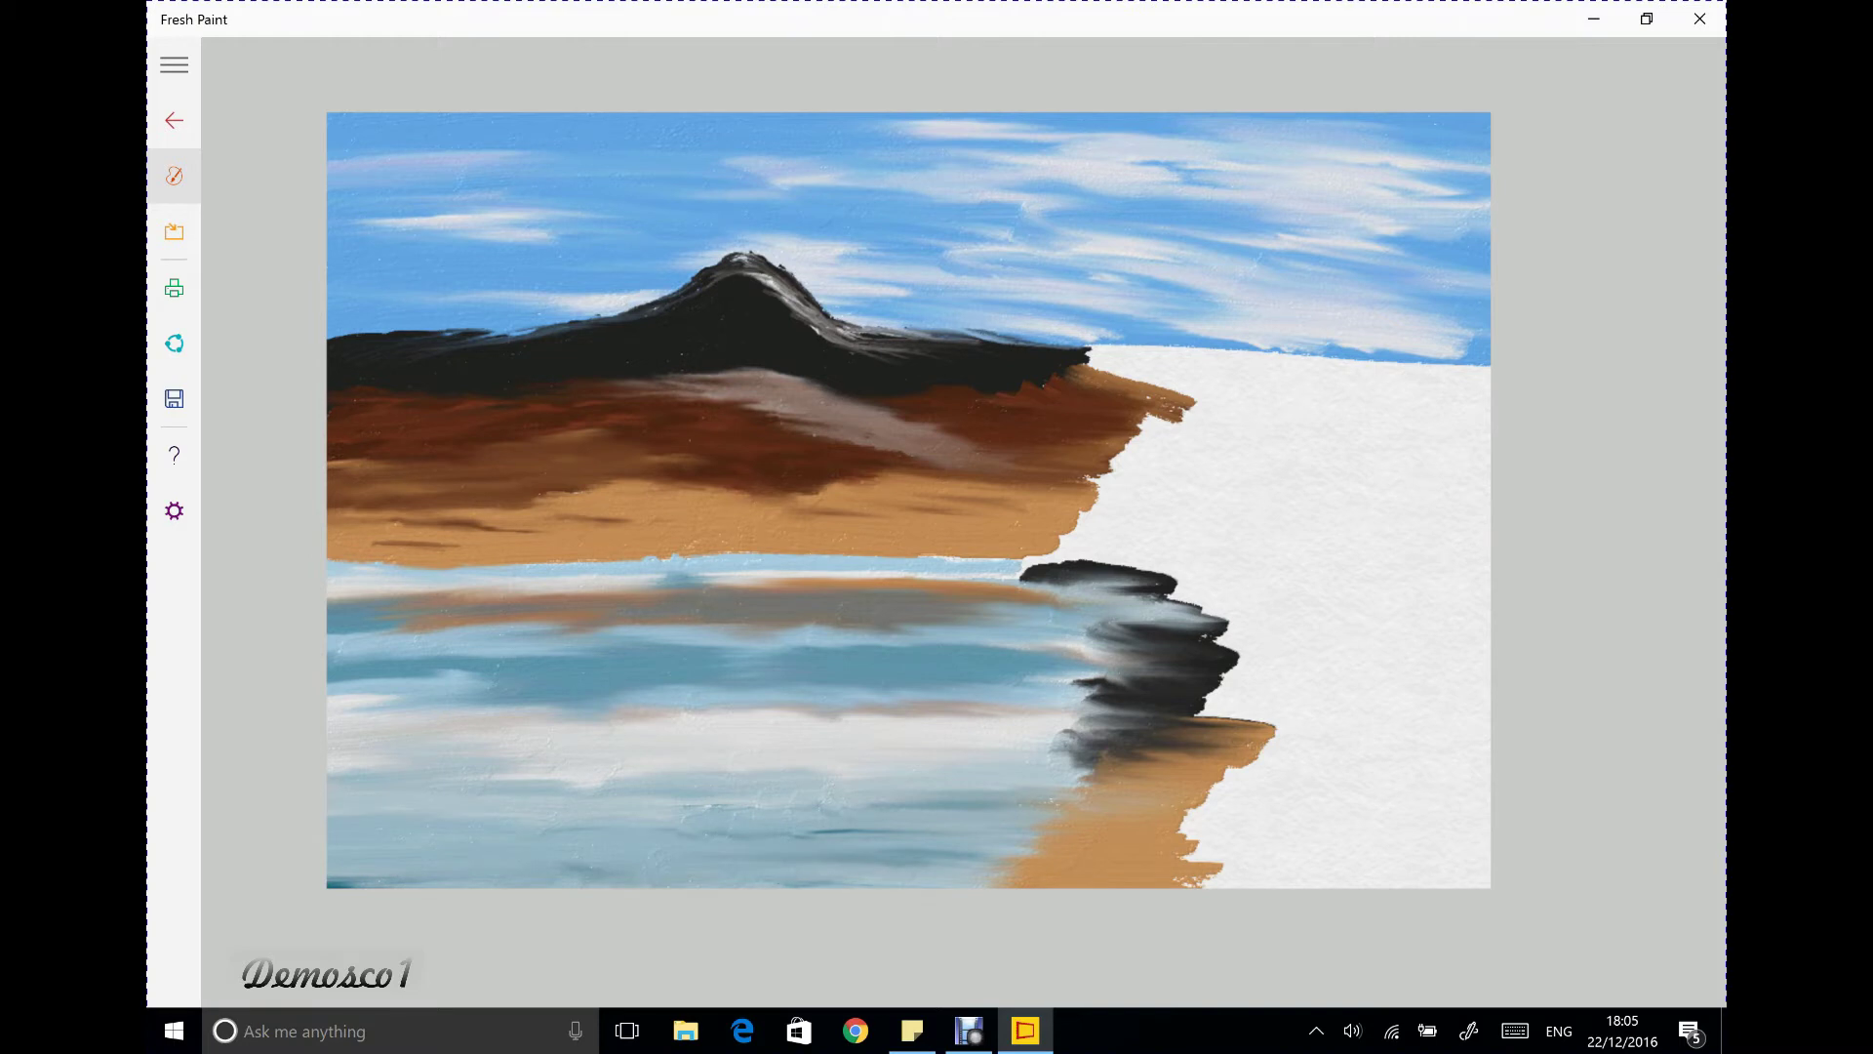
# Blend the water with horizontal strokes into the charcoal edge, the tan bank and the off-white band
pyautogui.moveTo(937, 720)
pyautogui.mouseDown()
pyautogui.moveTo(1122, 715)
pyautogui.moveTo(1092, 682)
pyautogui.moveTo(1112, 703)
pyautogui.moveTo(1083, 756)
pyautogui.mouseUp()
pyautogui.moveTo(868, 837)
pyautogui.mouseDown()
pyautogui.moveTo(878, 853)
pyautogui.moveTo(1259, 873)
pyautogui.moveTo(1190, 859)
pyautogui.mouseUp()
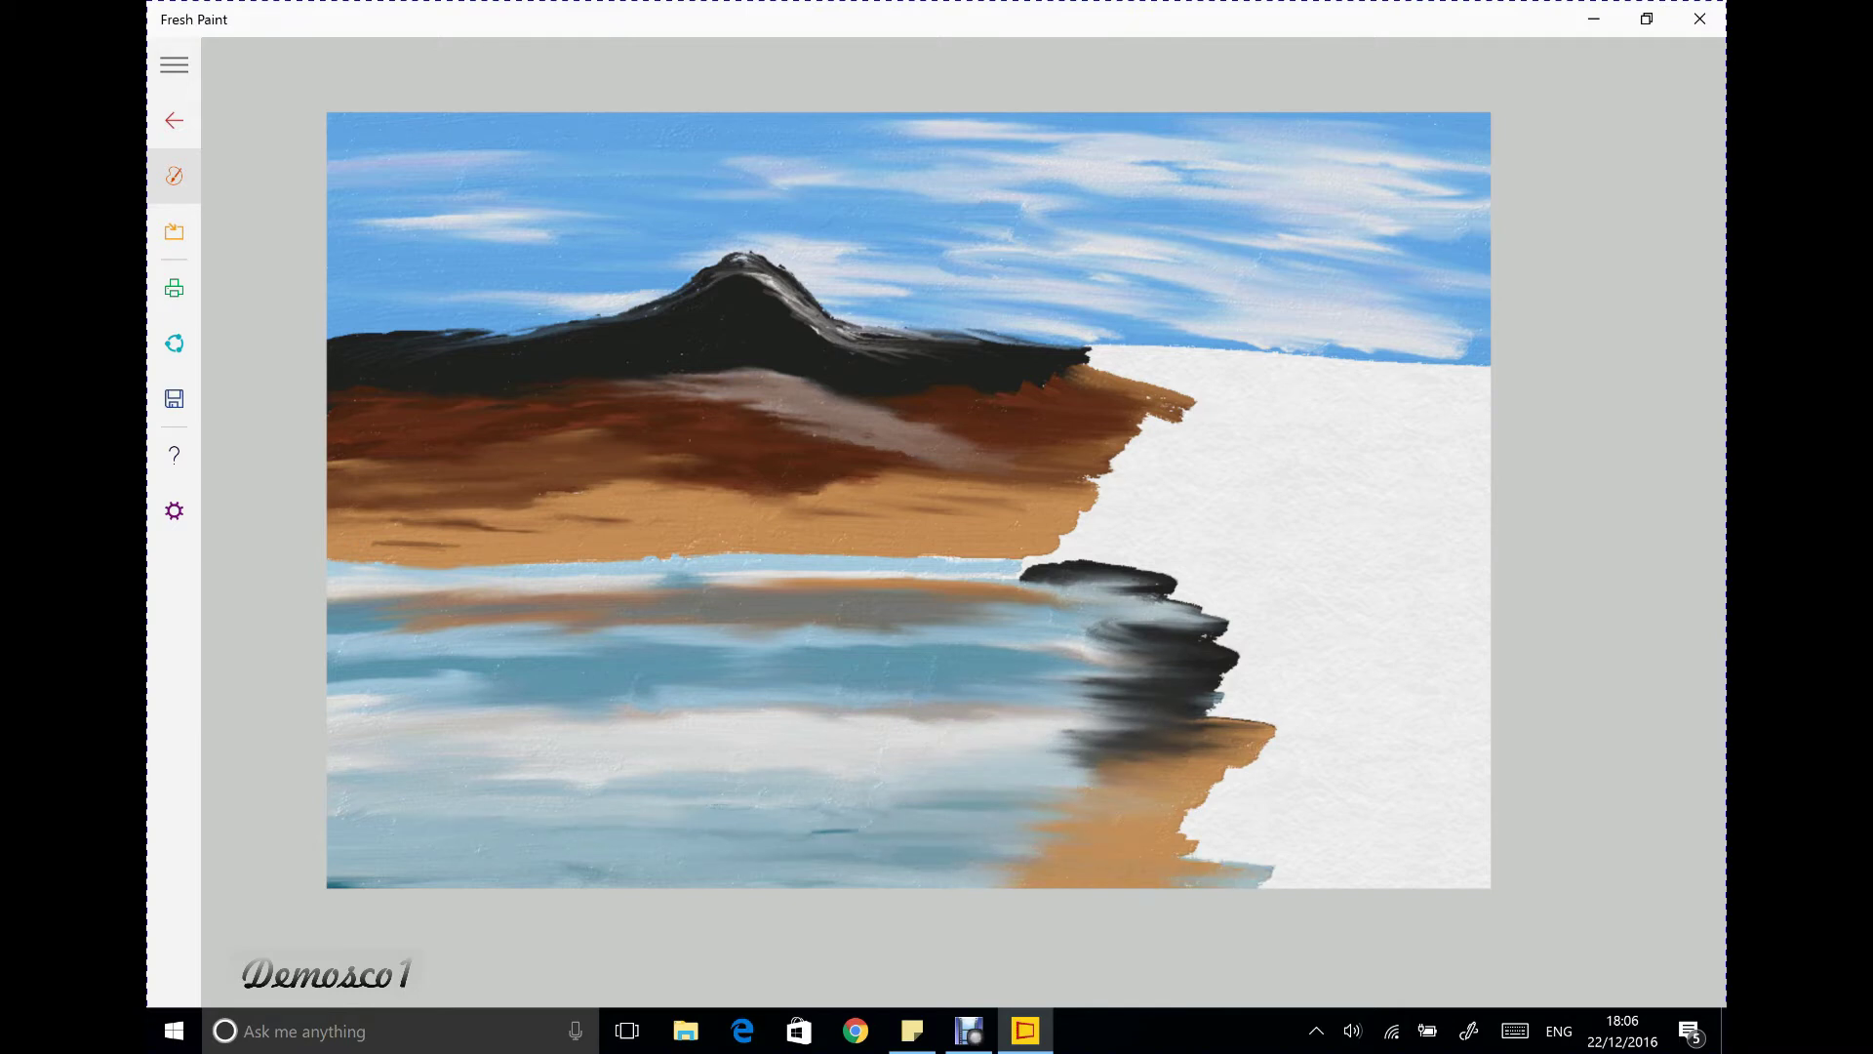
pyautogui.moveTo(766, 720); pyautogui.dragTo(829, 695)
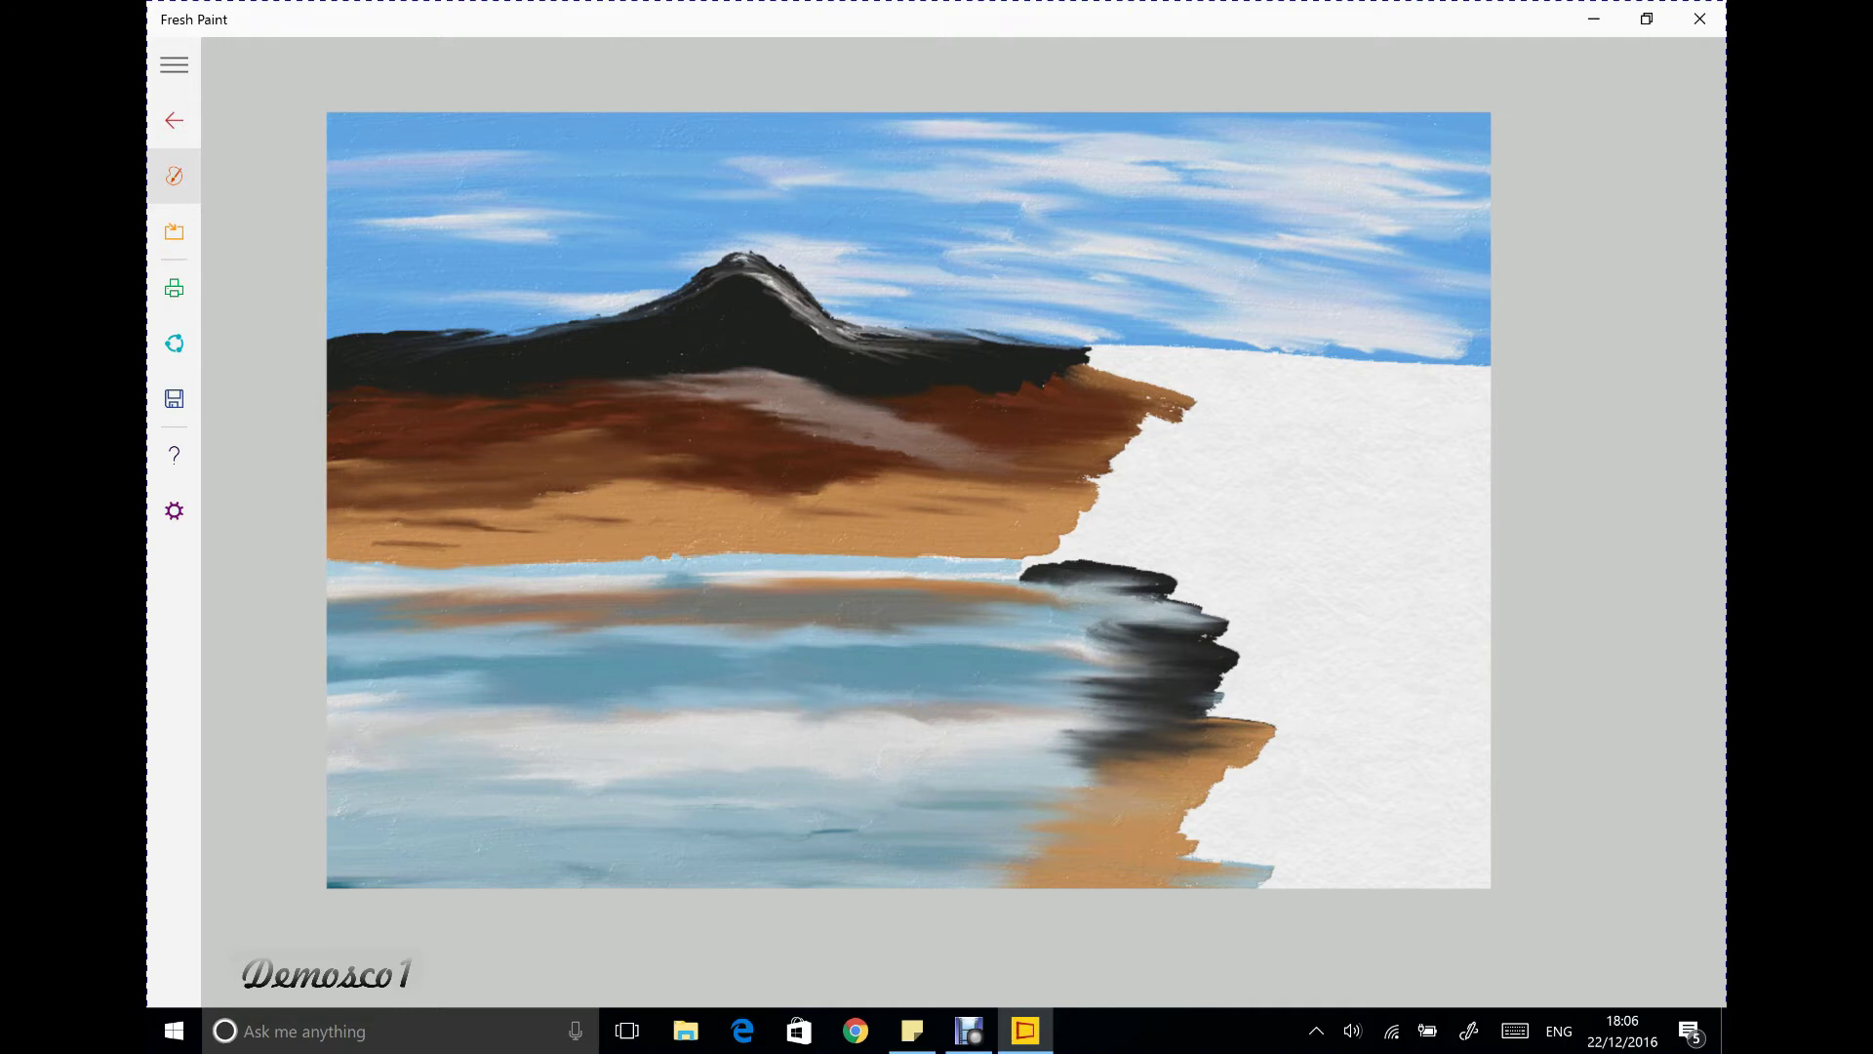
# Rinse and shrink the fan brush and soften the tip of the charcoal edge into the water
pyautogui.click(1131, 970)
pyautogui.click(351, 531)
pyautogui.click(975, 488)
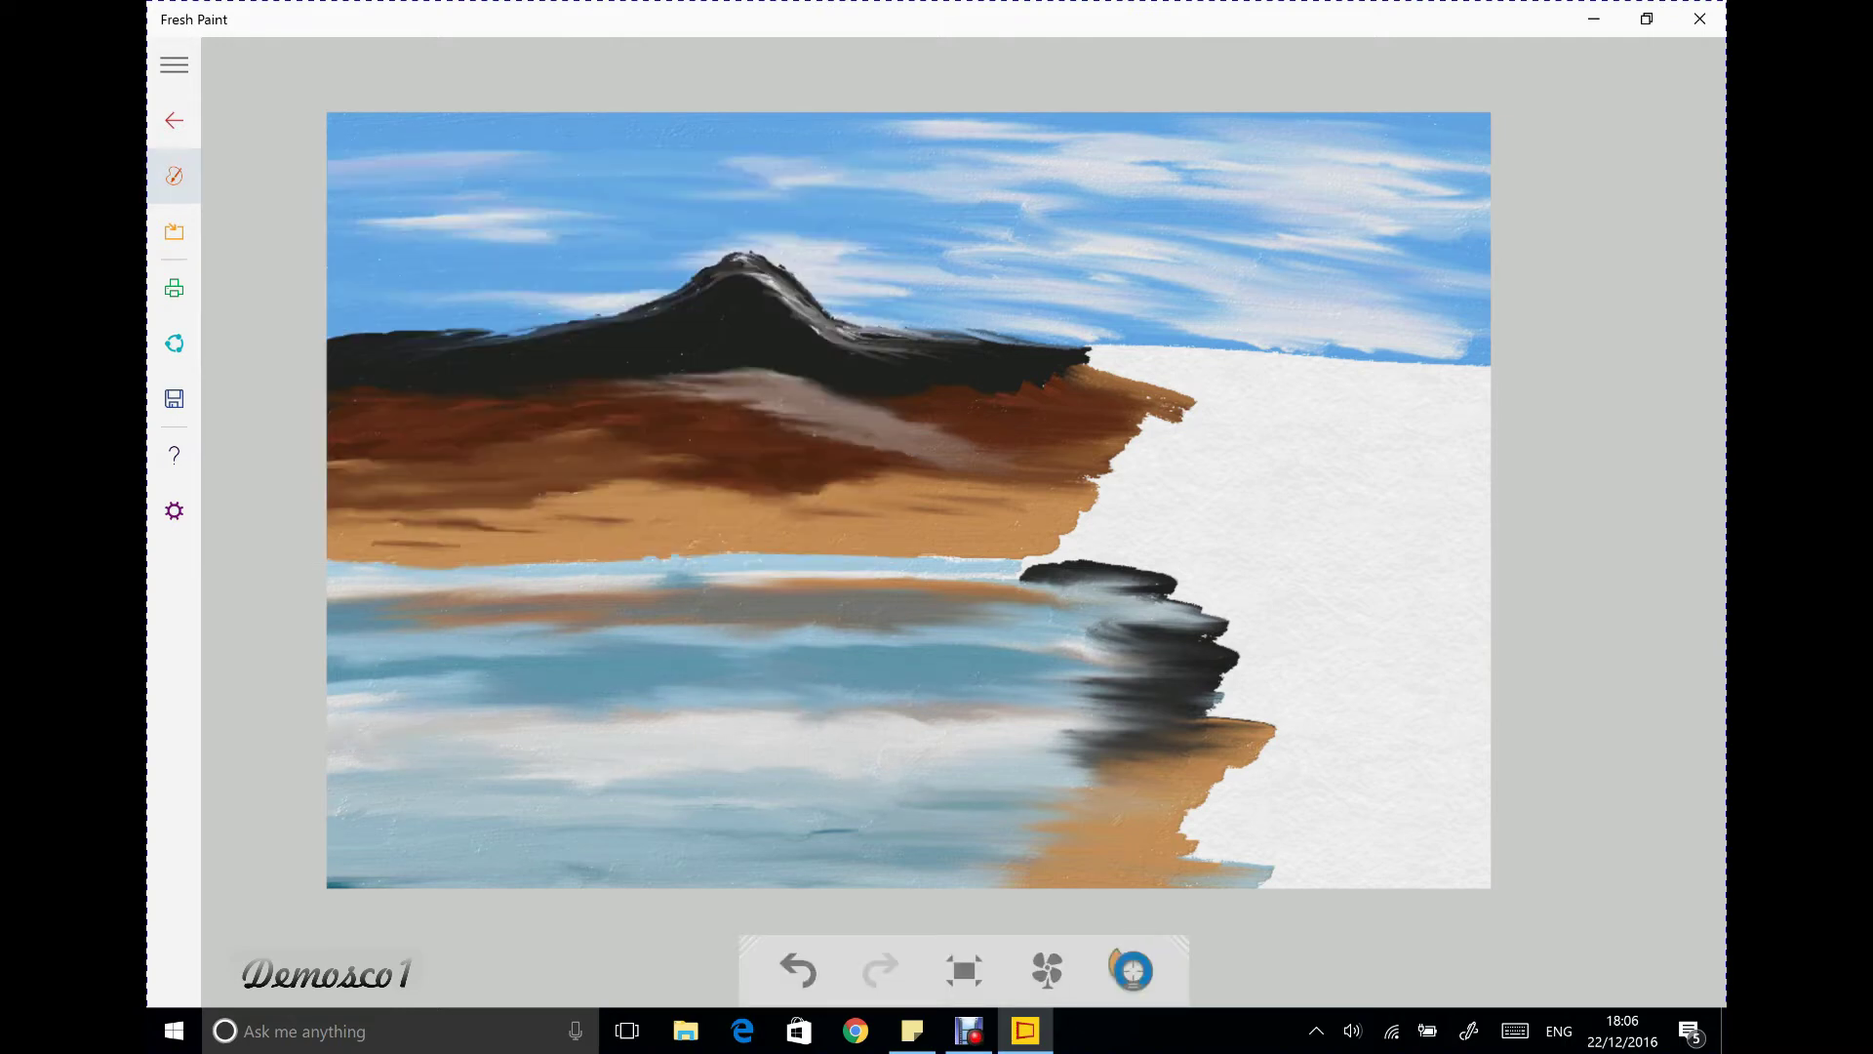
pyautogui.click(1132, 971)
pyautogui.click(772, 532)
pyautogui.click(414, 221)
pyautogui.click(823, 222)
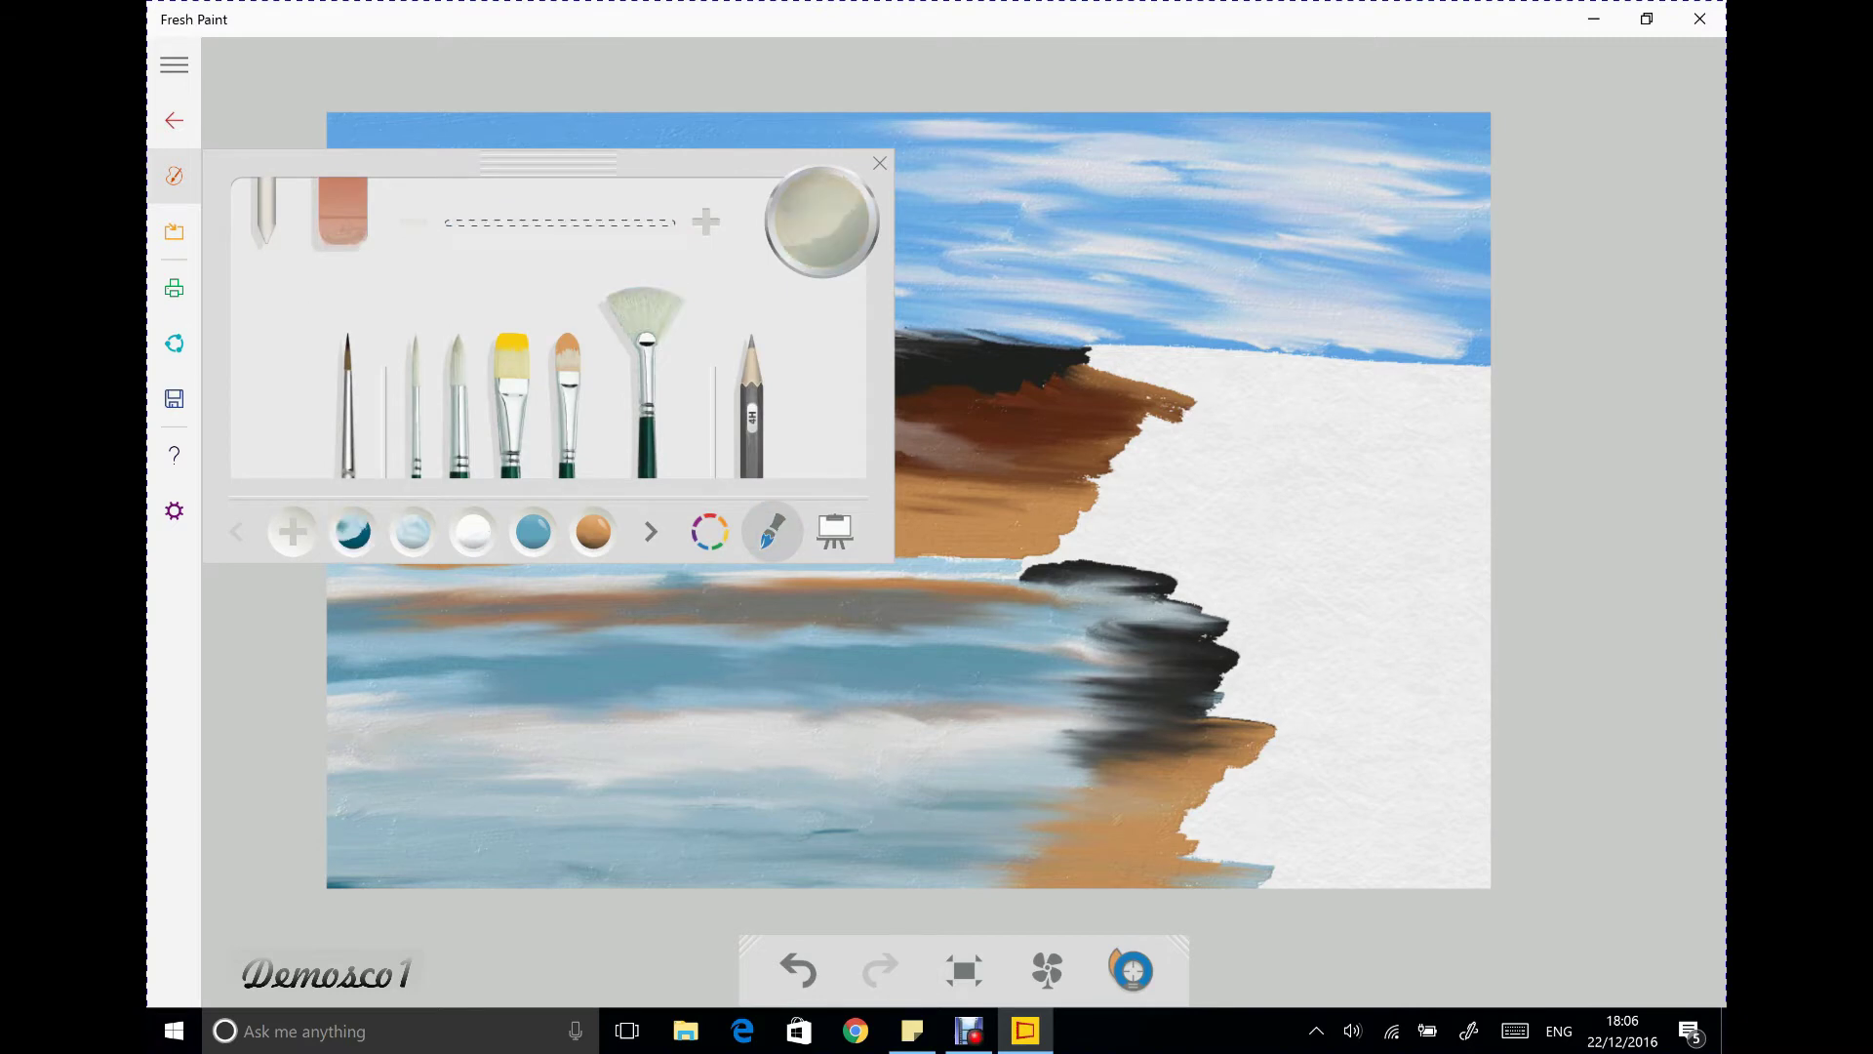
pyautogui.press('Escape')
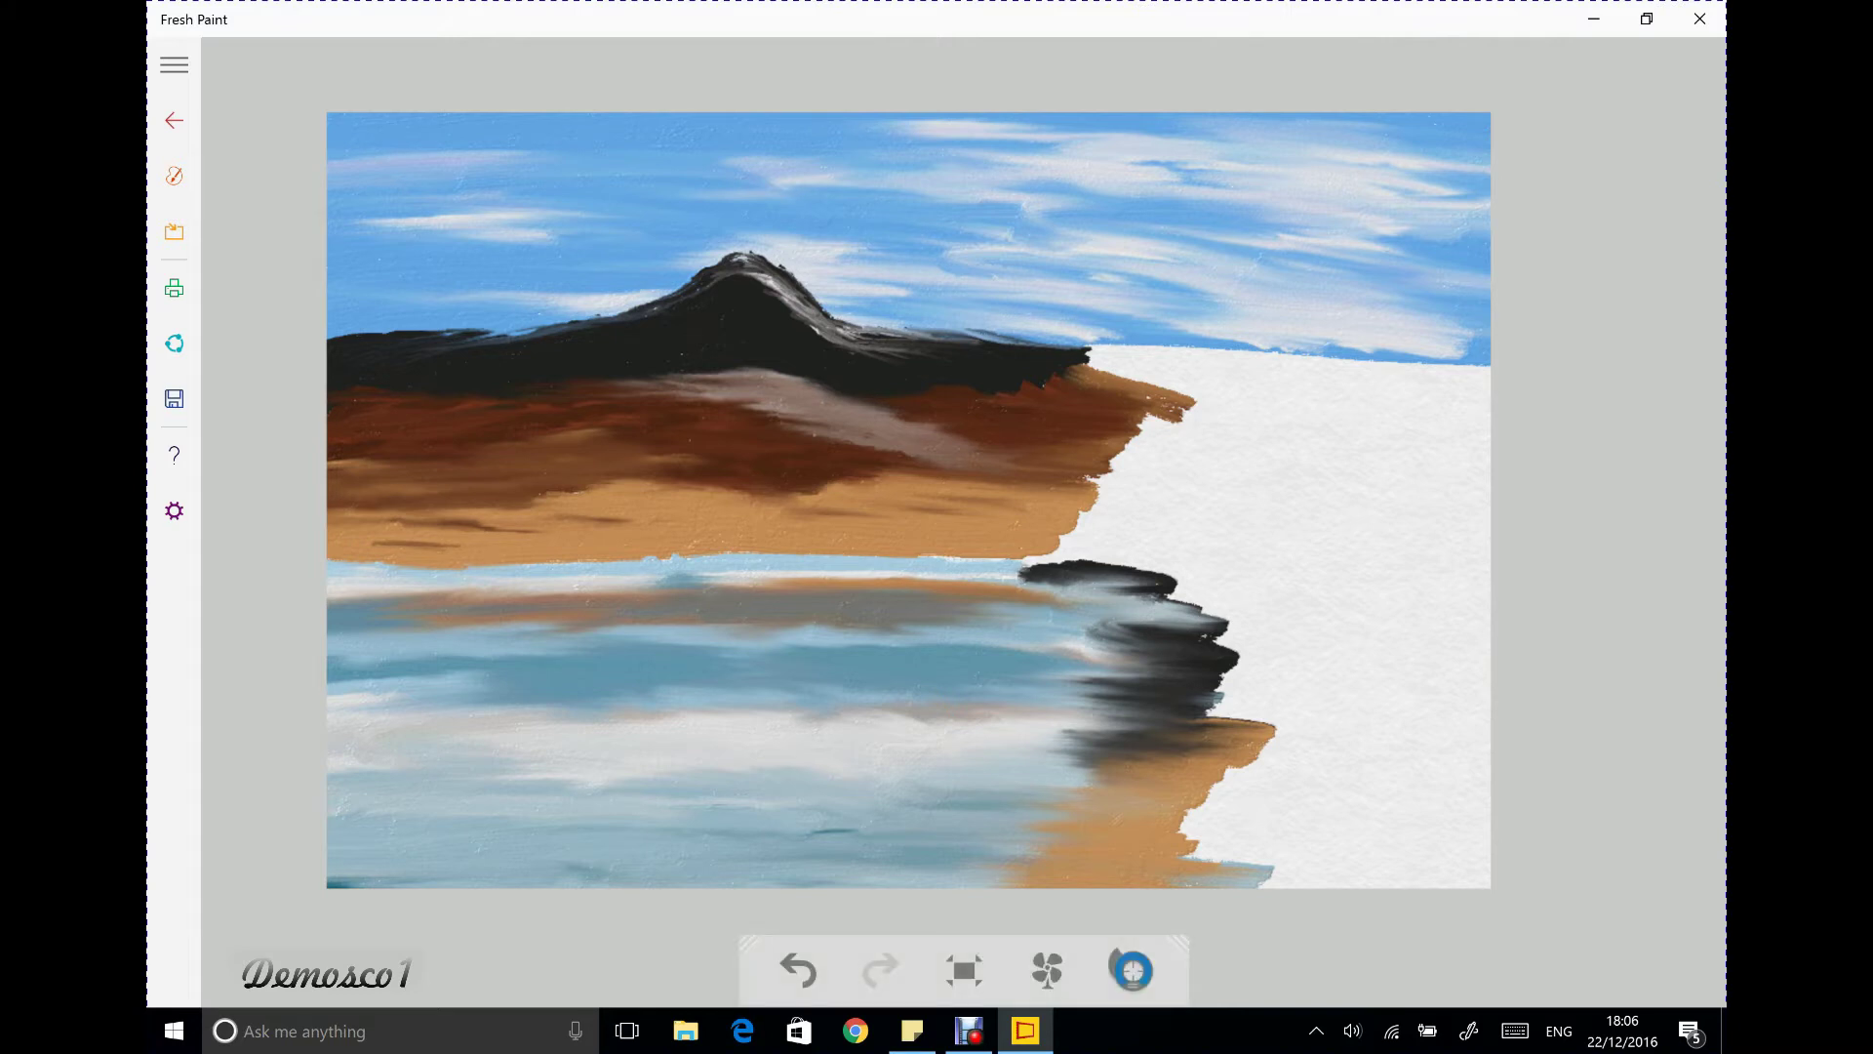
pyautogui.click(174, 176)
pyautogui.click(173, 176)
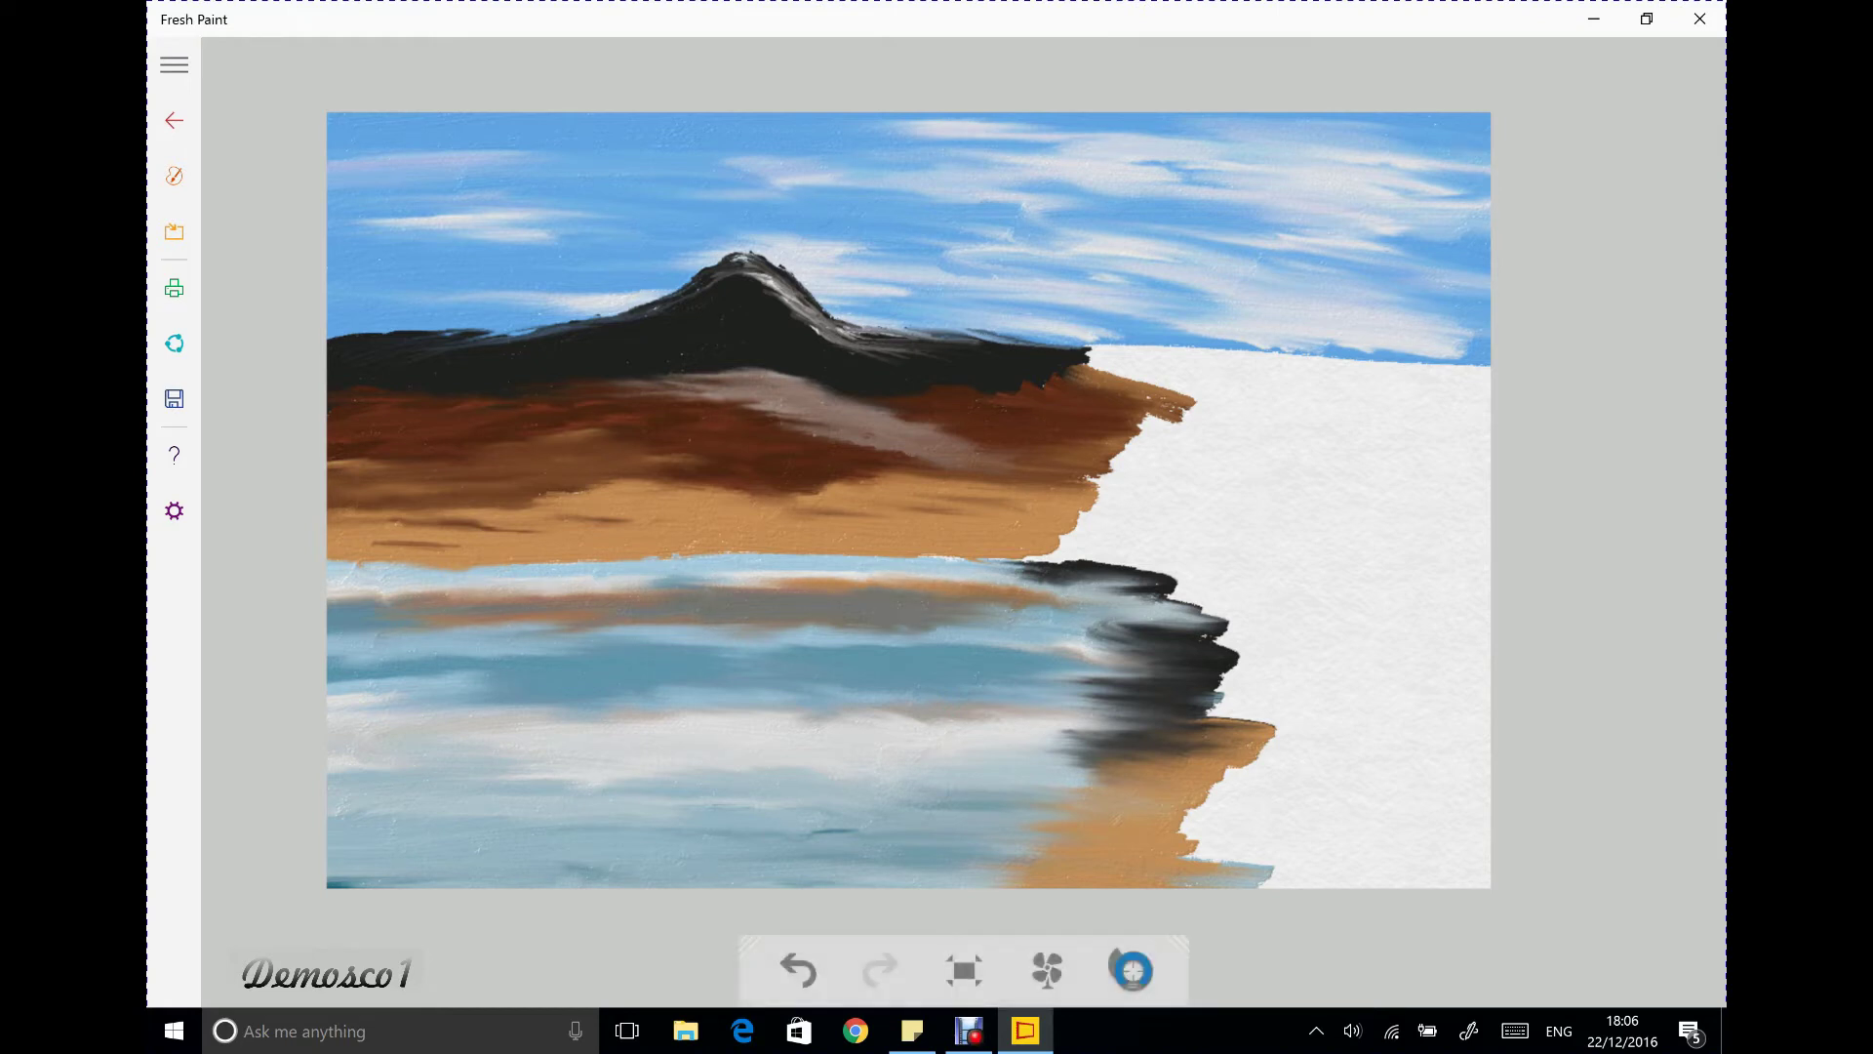
pyautogui.click(173, 175)
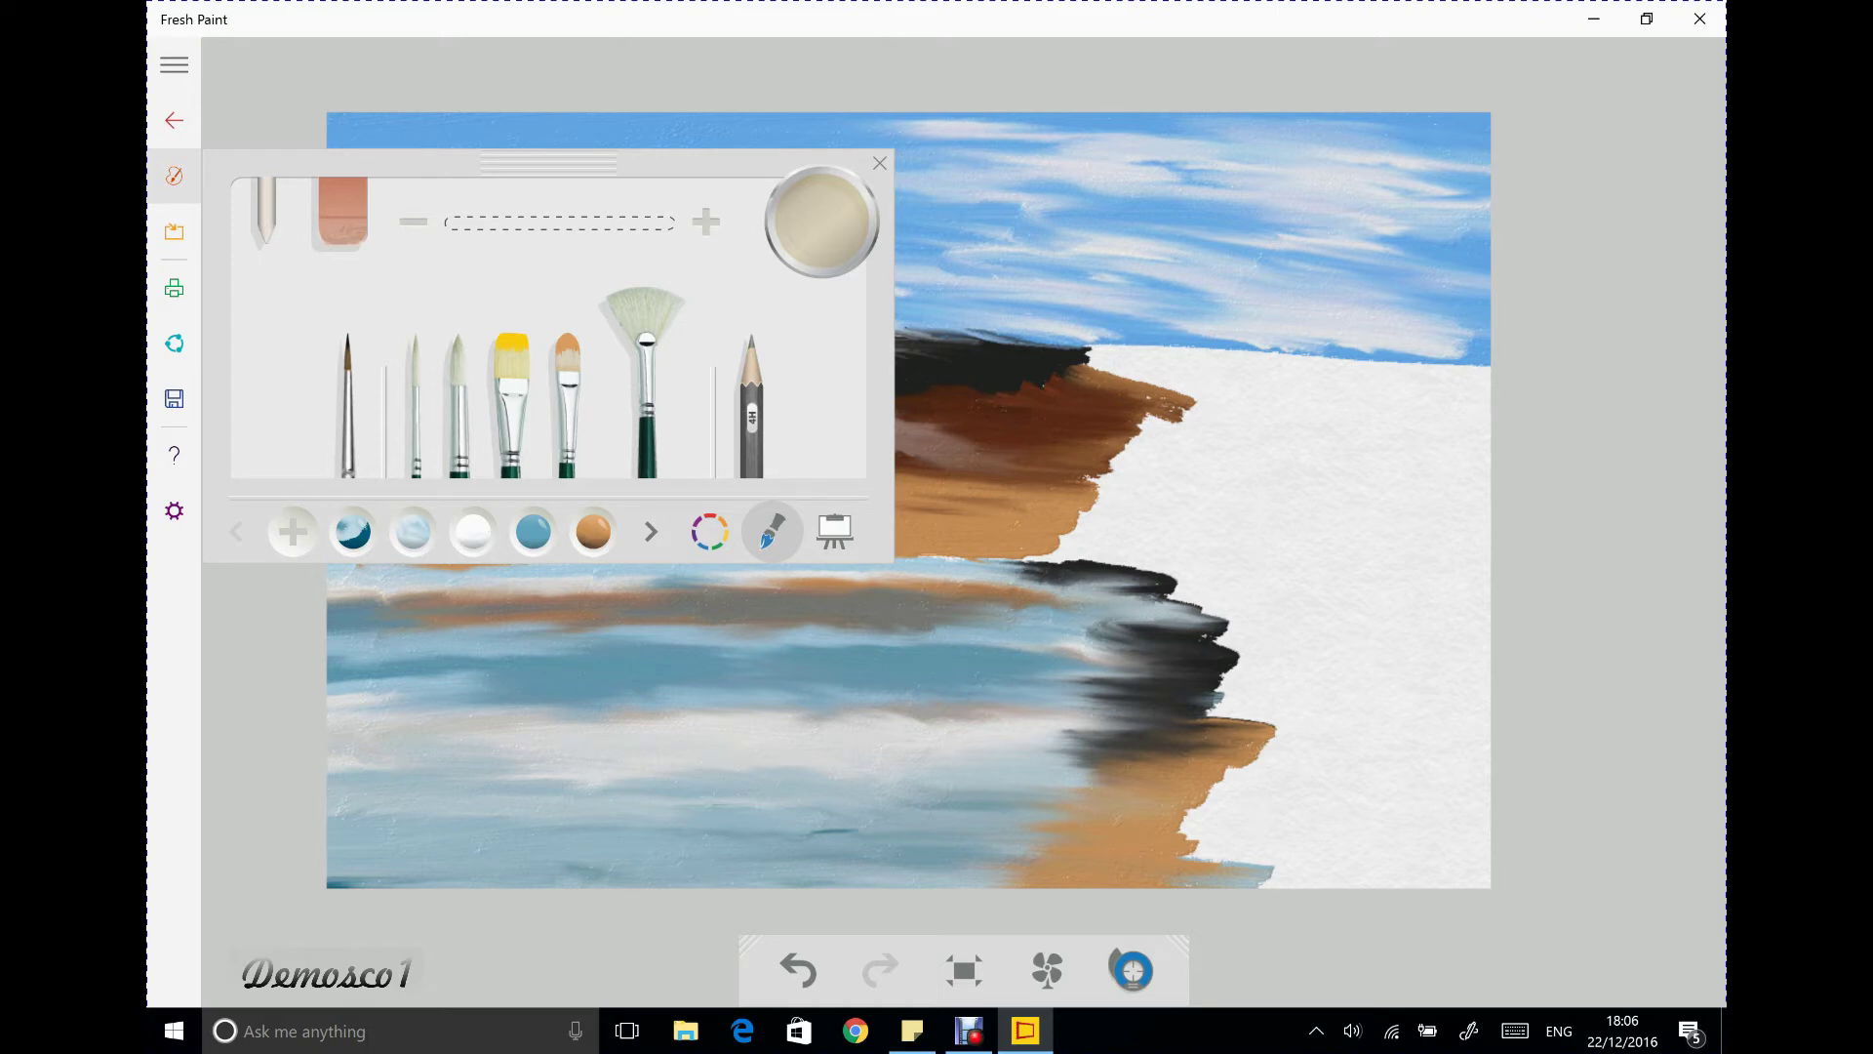
# Dab a curved dark-teal band through the water, looping around the off-white area
pyautogui.click(532, 532)
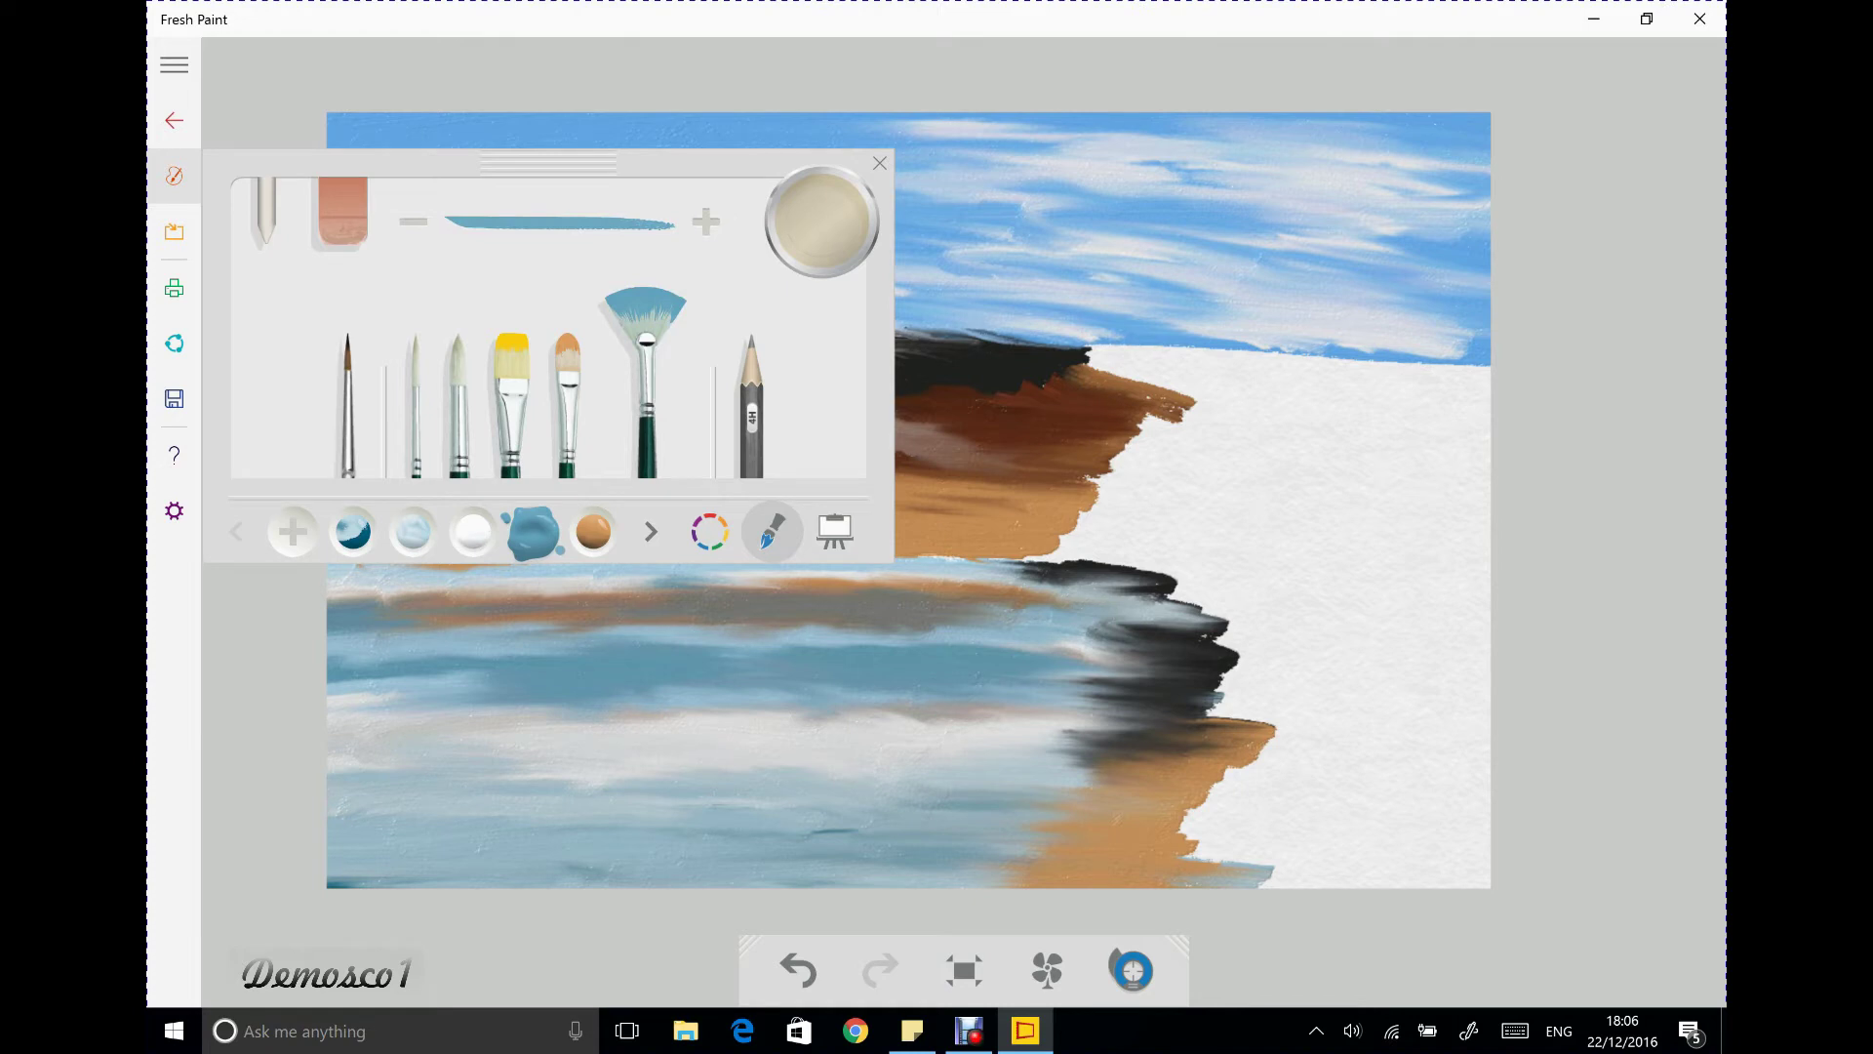
pyautogui.click(710, 532)
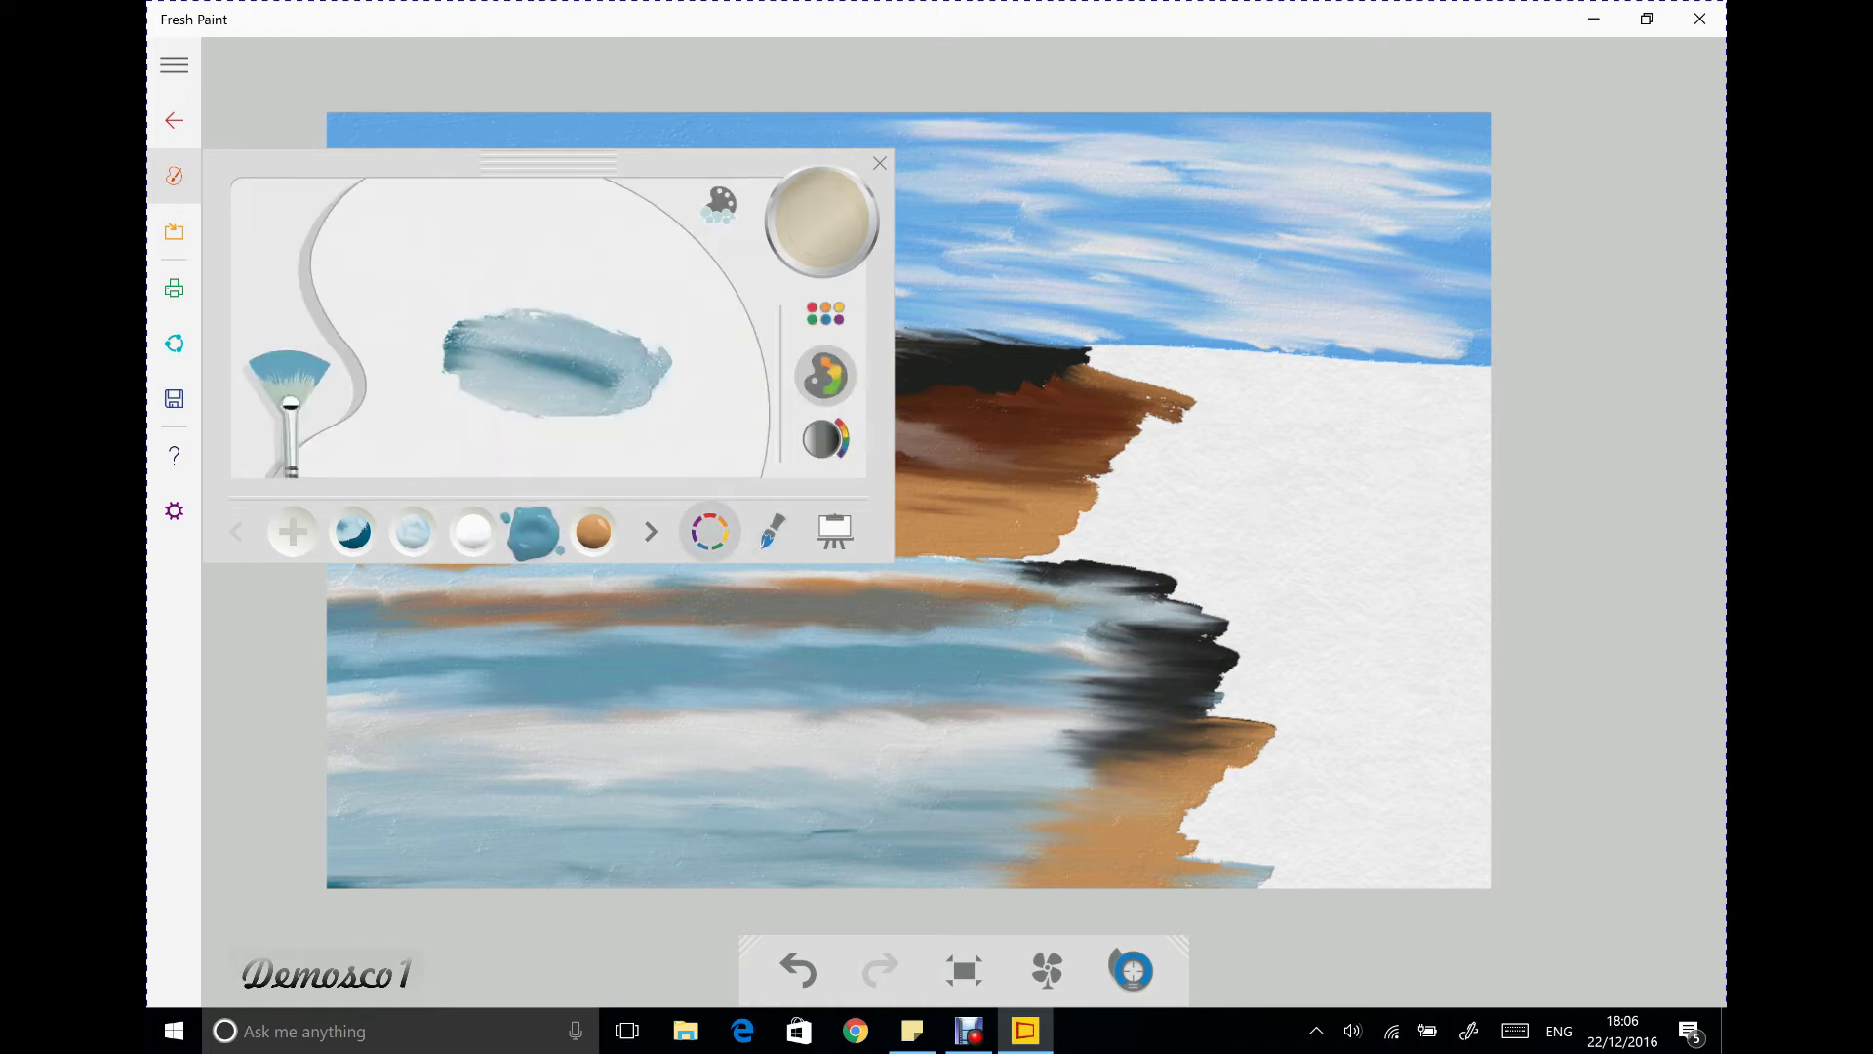
pyautogui.click(824, 312)
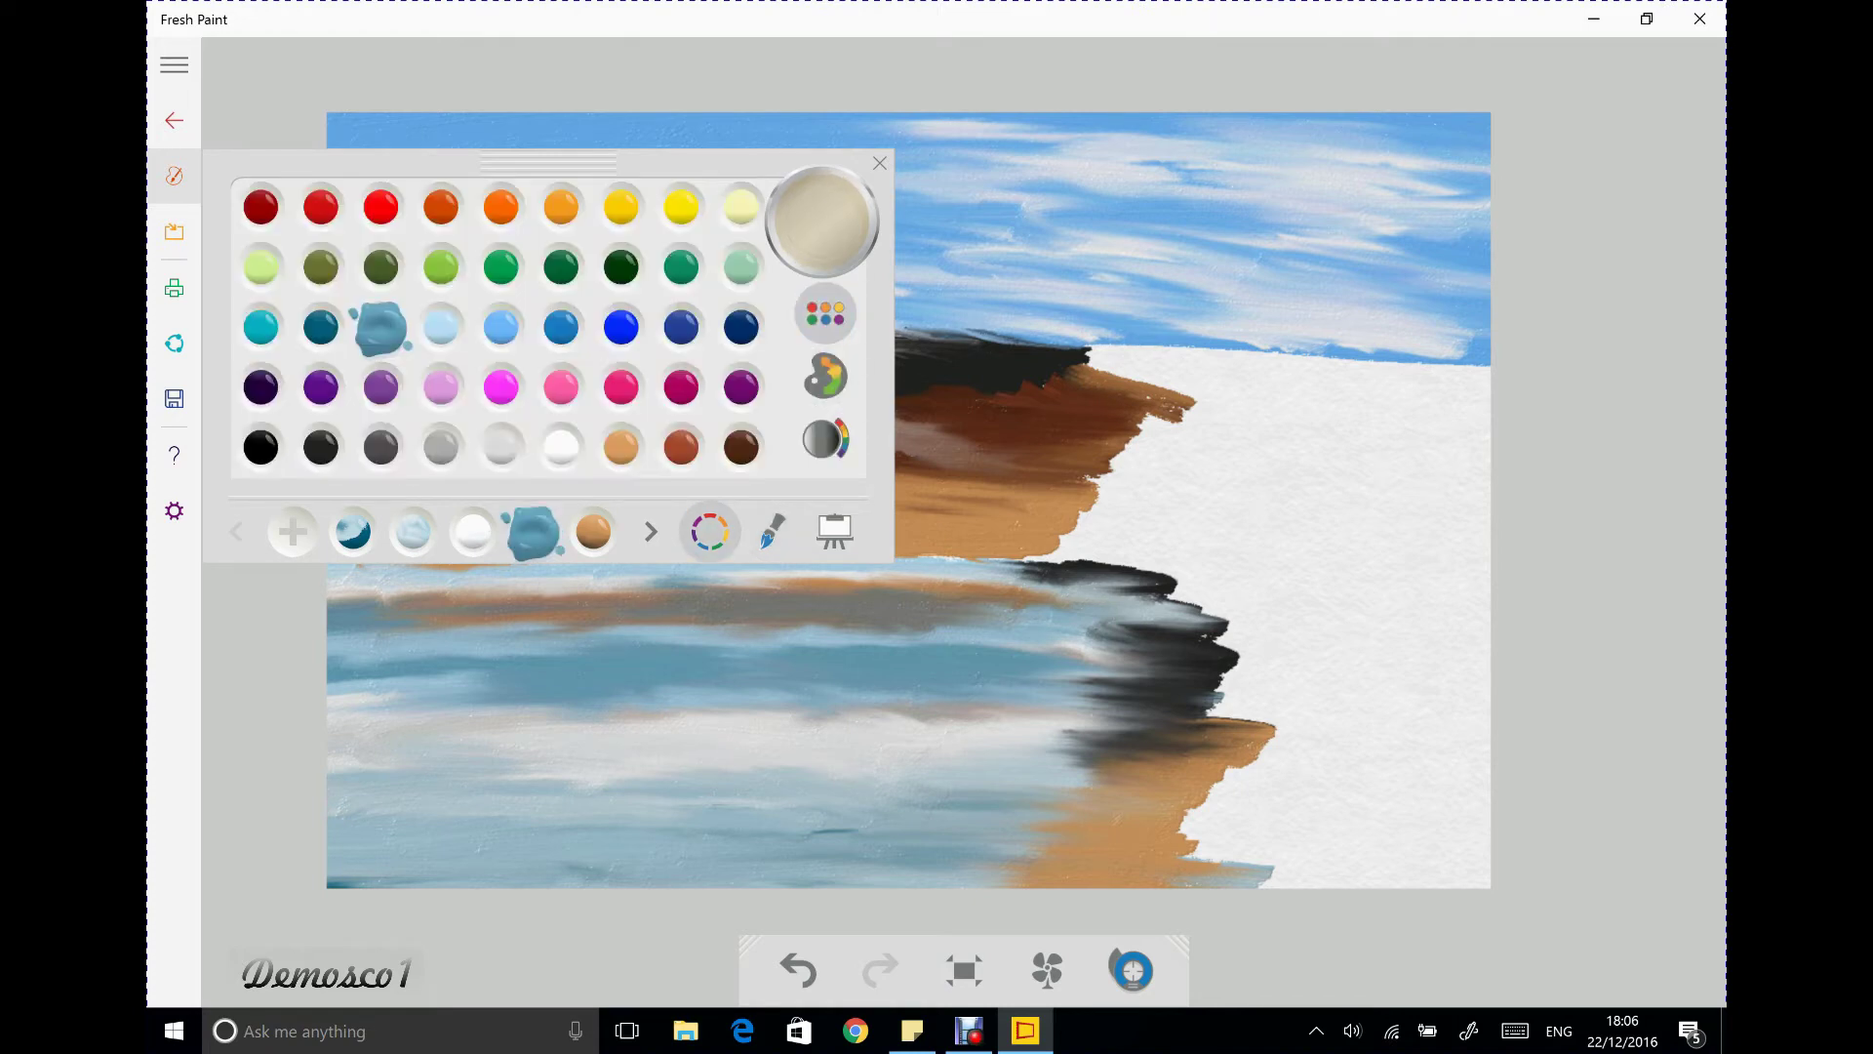
pyautogui.click(322, 327)
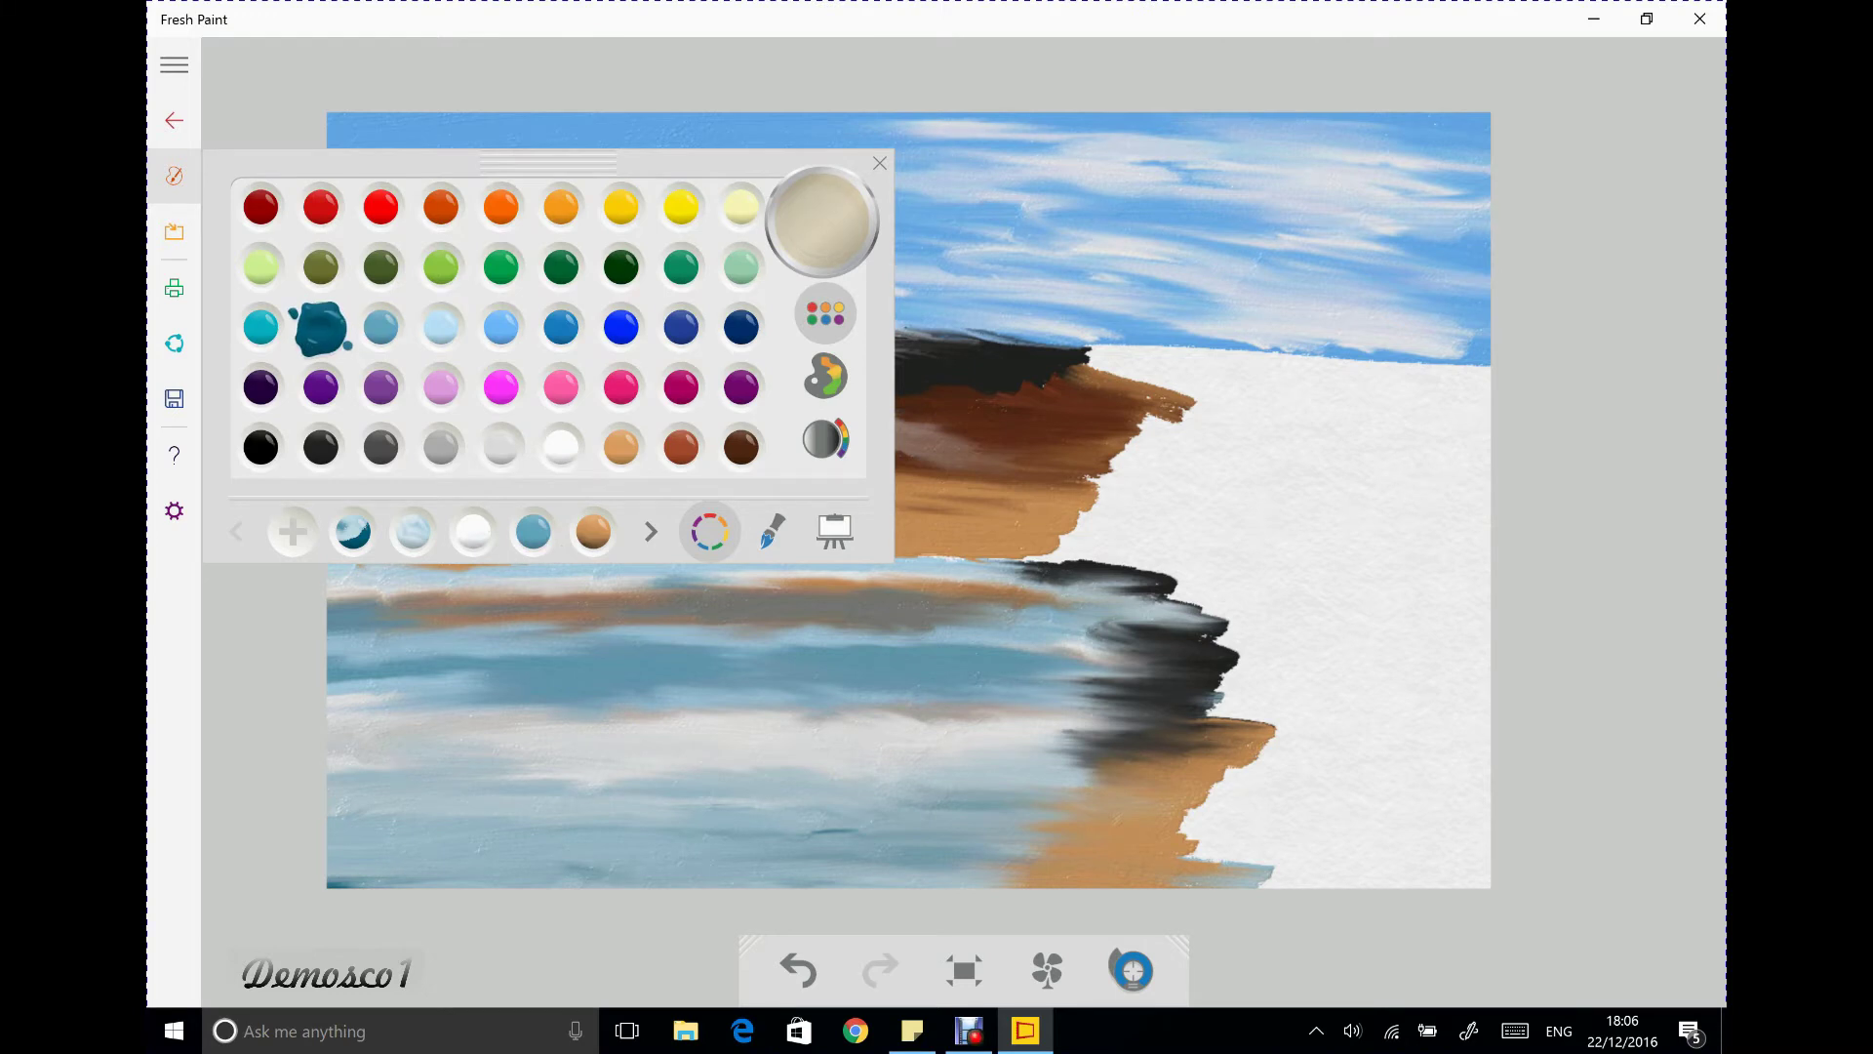
pyautogui.moveTo(727, 790)
pyautogui.mouseDown()
pyautogui.moveTo(901, 785)
pyautogui.moveTo(851, 753)
pyautogui.moveTo(878, 755)
pyautogui.moveTo(868, 736)
pyautogui.moveTo(1019, 733)
pyautogui.moveTo(1049, 707)
pyautogui.moveTo(942, 688)
pyautogui.moveTo(990, 681)
pyautogui.moveTo(946, 662)
pyautogui.moveTo(771, 665)
pyautogui.mouseUp()
pyautogui.moveTo(730, 664); pyautogui.dragTo(708, 666)
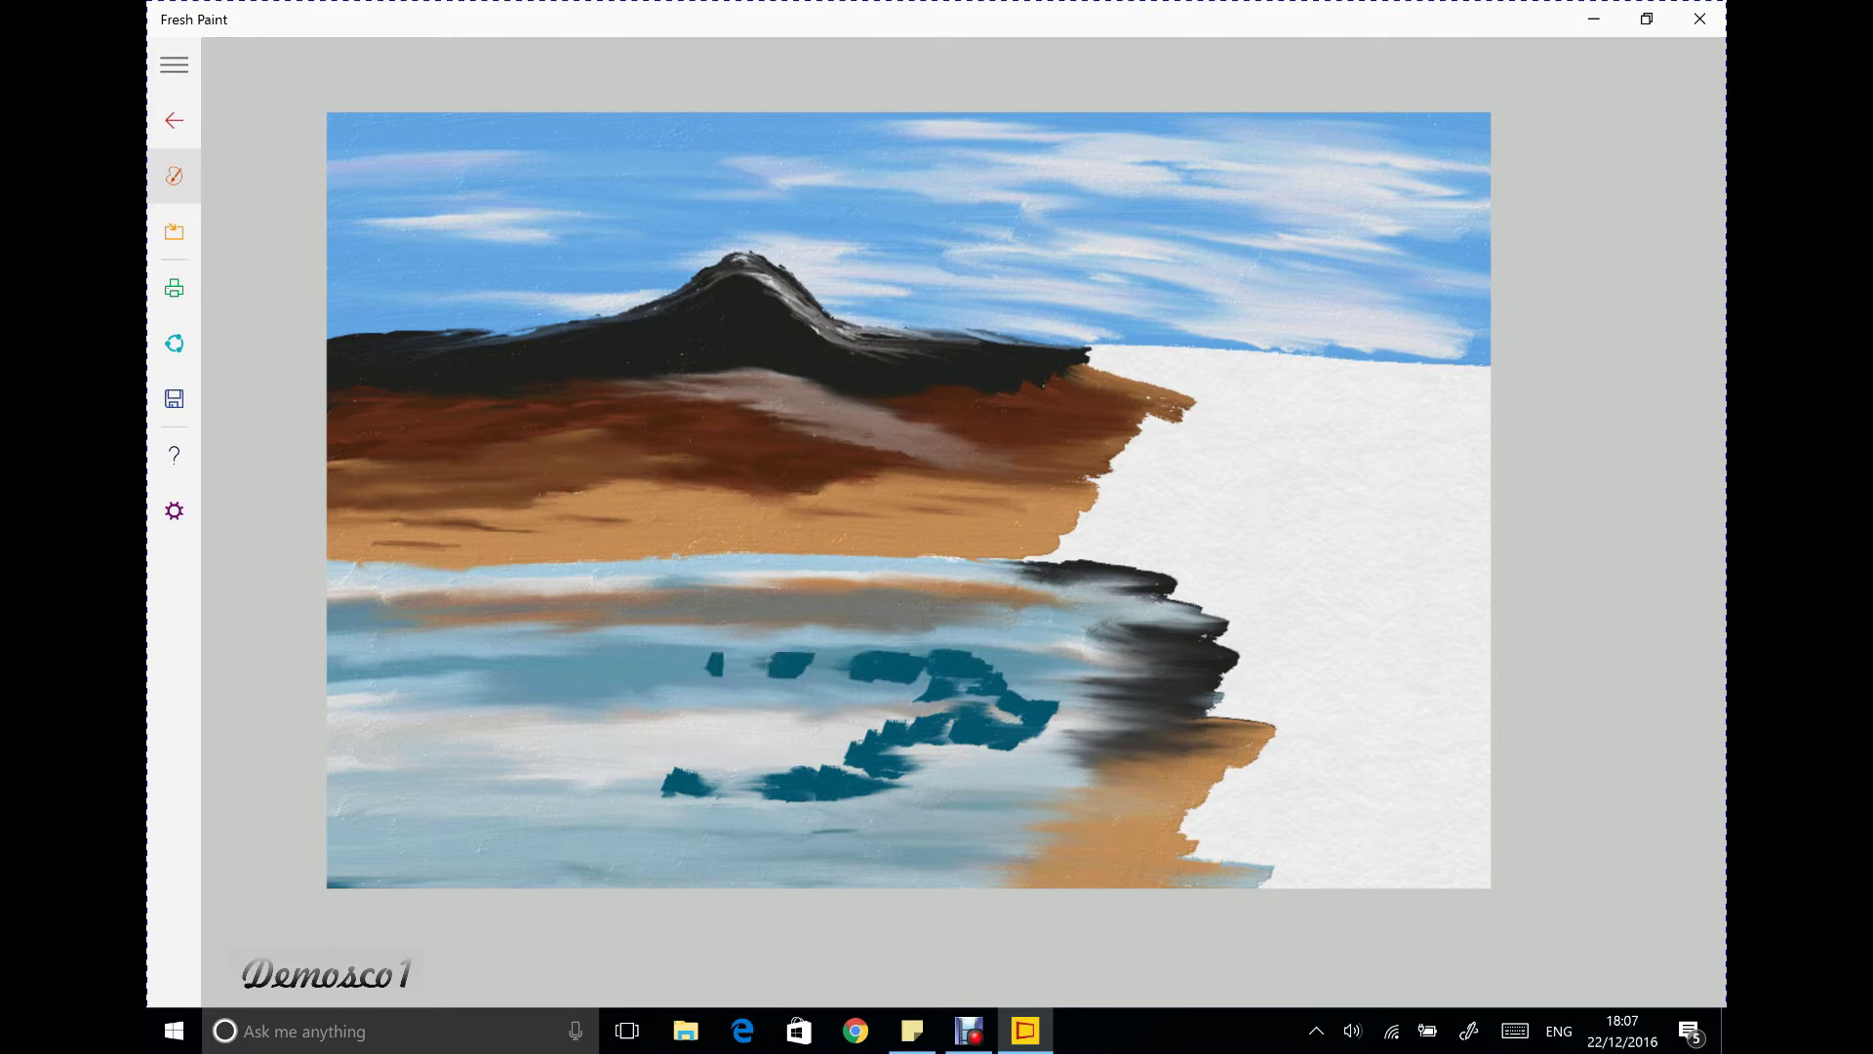
pyautogui.moveTo(734, 795)
pyautogui.mouseDown()
pyautogui.moveTo(590, 771)
pyautogui.moveTo(363, 778)
pyautogui.moveTo(722, 802)
pyautogui.mouseUp()
pyautogui.moveTo(873, 775)
pyautogui.mouseDown()
pyautogui.moveTo(1102, 703)
pyautogui.moveTo(737, 661)
pyautogui.moveTo(814, 639)
pyautogui.moveTo(679, 642)
pyautogui.moveTo(688, 668)
pyautogui.moveTo(653, 642)
pyautogui.moveTo(610, 666)
pyautogui.moveTo(601, 648)
pyautogui.moveTo(659, 673)
pyautogui.mouseUp()
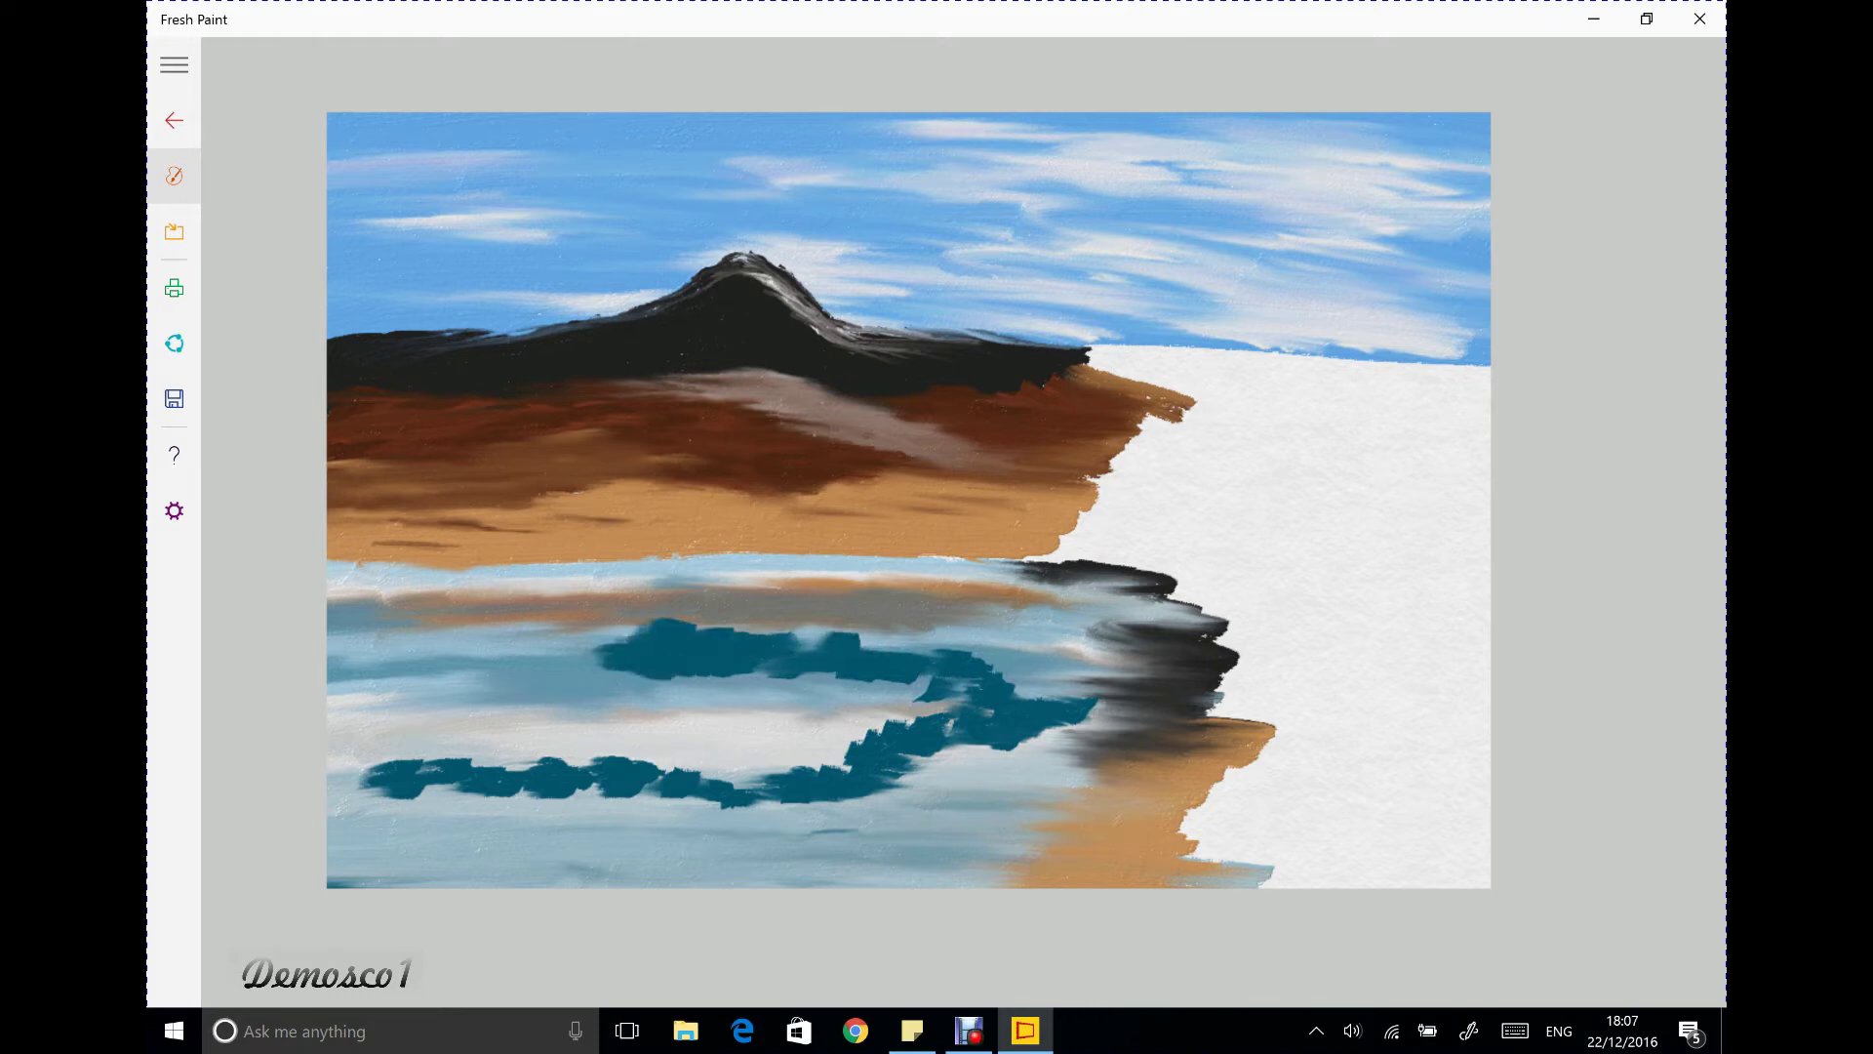
# Thicken the upper part of the dark-teal curve and extend its lower arm to the canvas's left edge
pyautogui.moveTo(922, 688)
pyautogui.mouseDown()
pyautogui.moveTo(1020, 674)
pyautogui.moveTo(781, 620)
pyautogui.moveTo(1000, 710)
pyautogui.mouseUp()
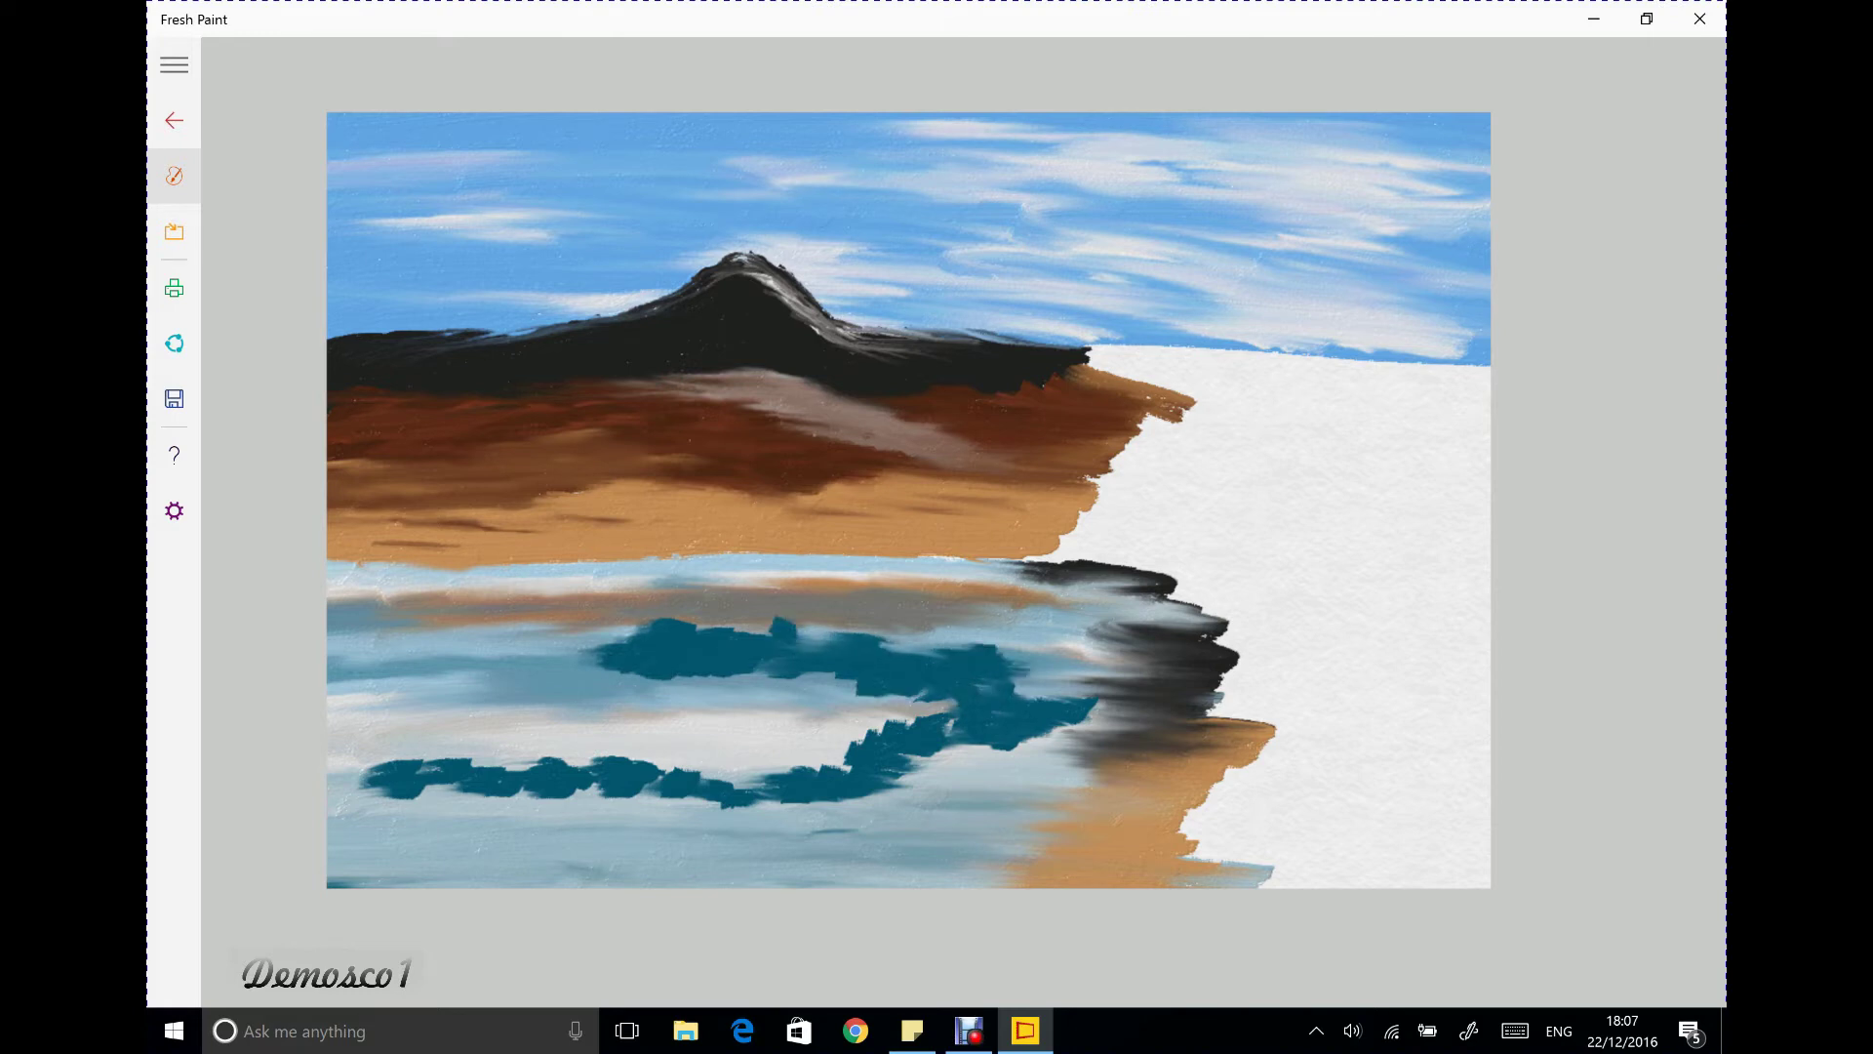
pyautogui.moveTo(746, 671); pyautogui.dragTo(844, 677)
pyautogui.moveTo(647, 634); pyautogui.dragTo(593, 639)
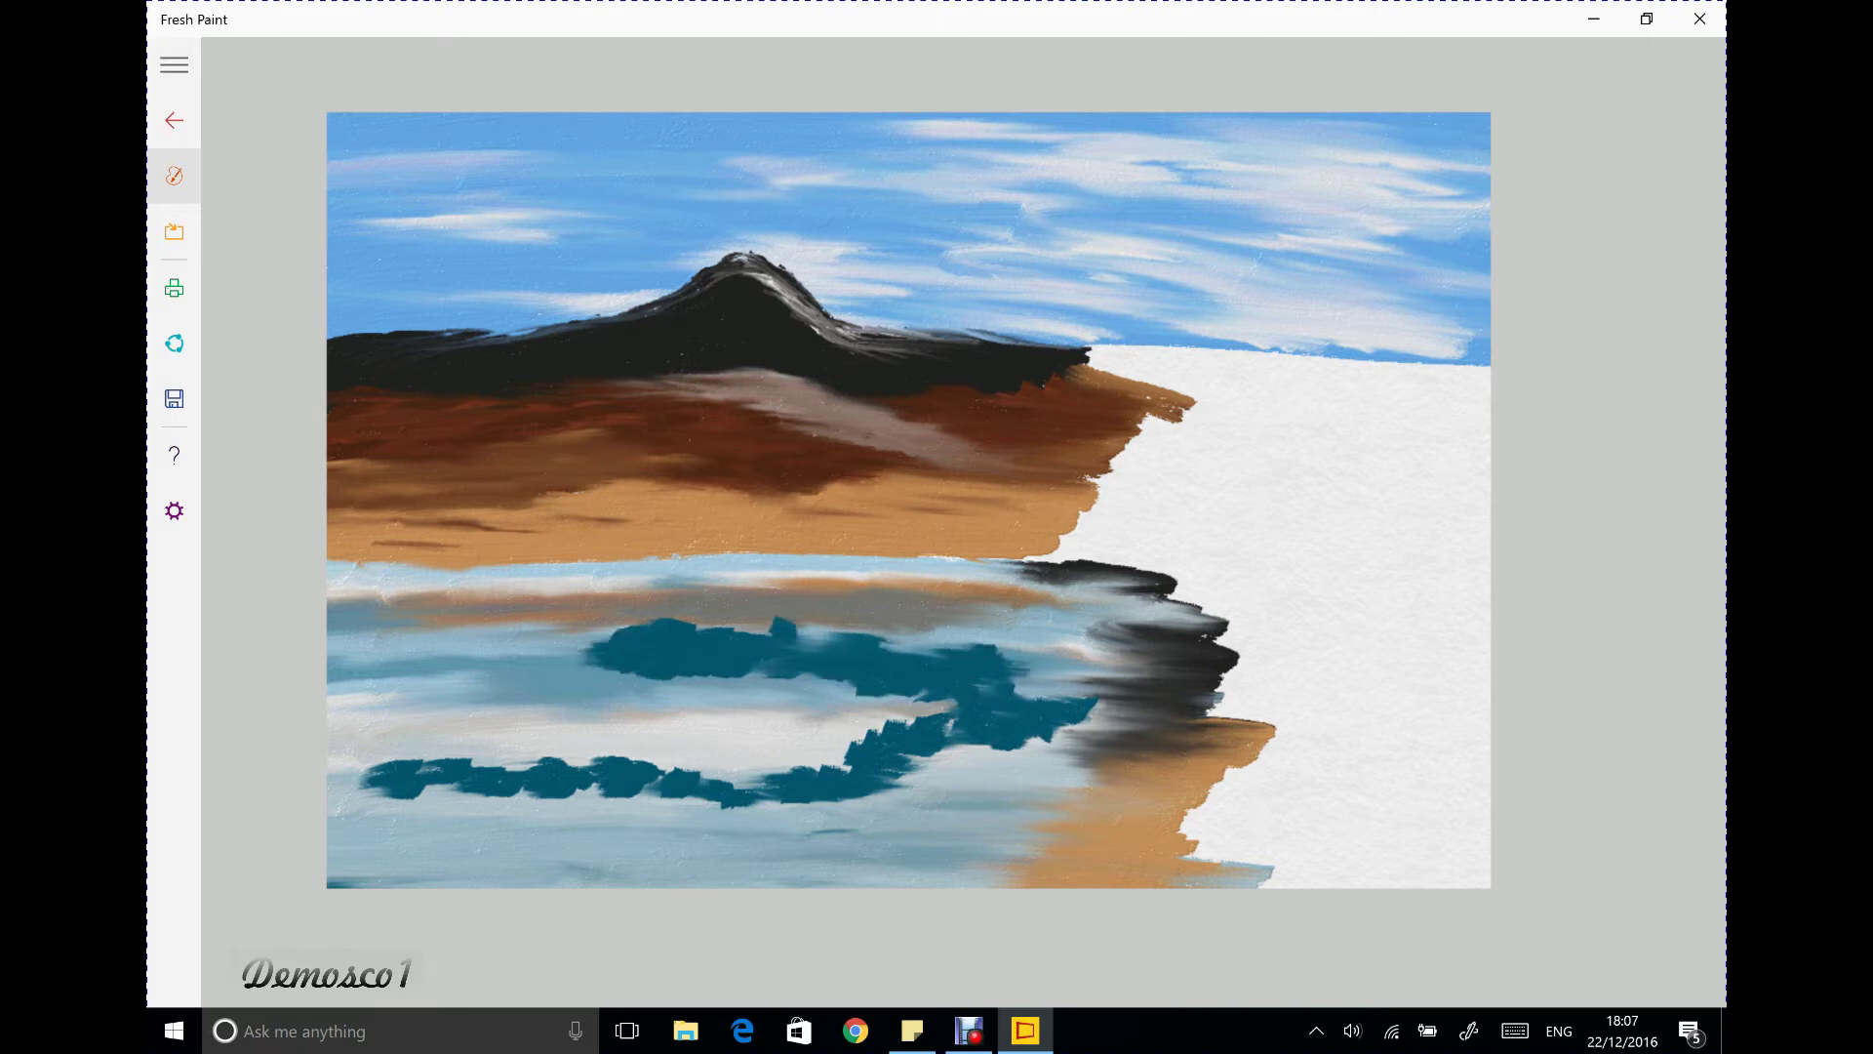
pyautogui.moveTo(445, 789); pyautogui.dragTo(327, 781)
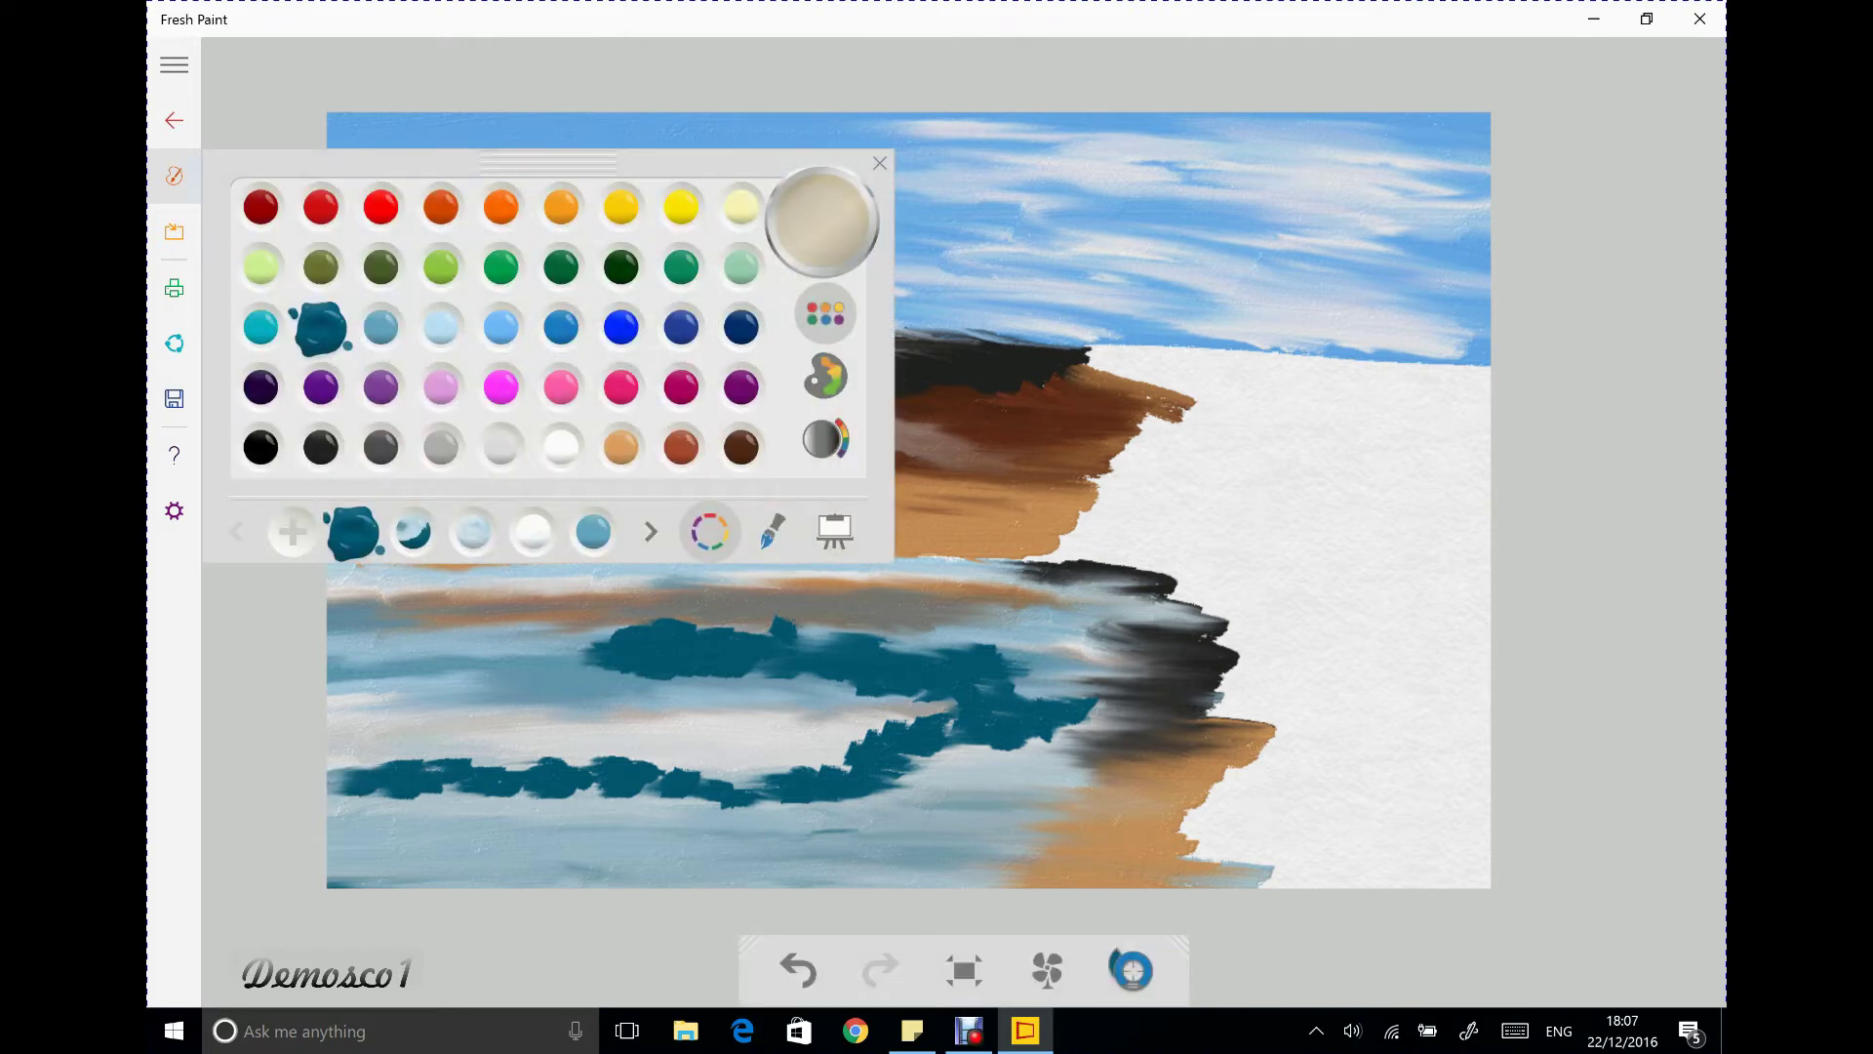
# Smooth the dark-teal curve into the surrounding water with horizontal strokes of a clean fan brush
pyautogui.click(772, 532)
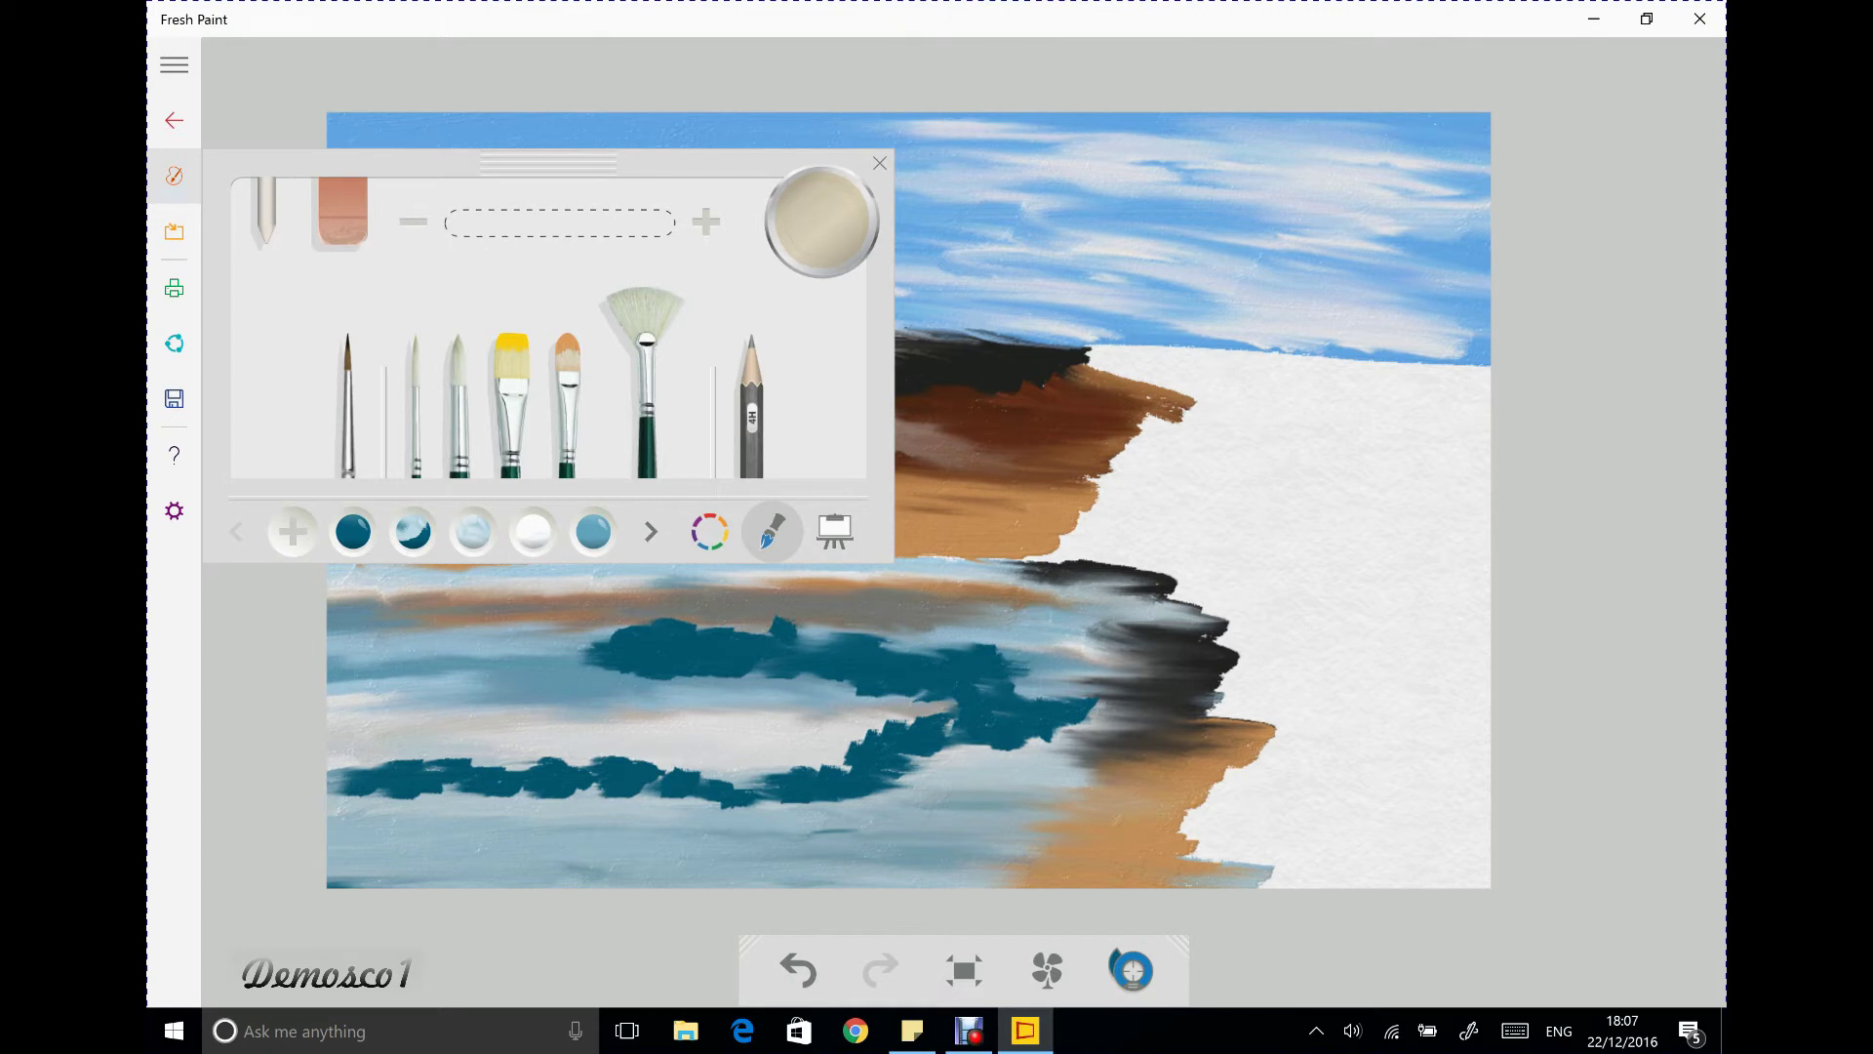
pyautogui.click(173, 175)
pyautogui.moveTo(698, 780)
pyautogui.mouseDown()
pyautogui.moveTo(888, 800)
pyautogui.moveTo(829, 766)
pyautogui.moveTo(1034, 751)
pyautogui.moveTo(1092, 712)
pyautogui.moveTo(586, 644)
pyautogui.moveTo(1005, 649)
pyautogui.moveTo(907, 639)
pyautogui.mouseUp()
pyautogui.moveTo(614, 629)
pyautogui.mouseDown()
pyautogui.moveTo(566, 654)
pyautogui.moveTo(829, 683)
pyautogui.moveTo(571, 663)
pyautogui.moveTo(683, 673)
pyautogui.mouseUp()
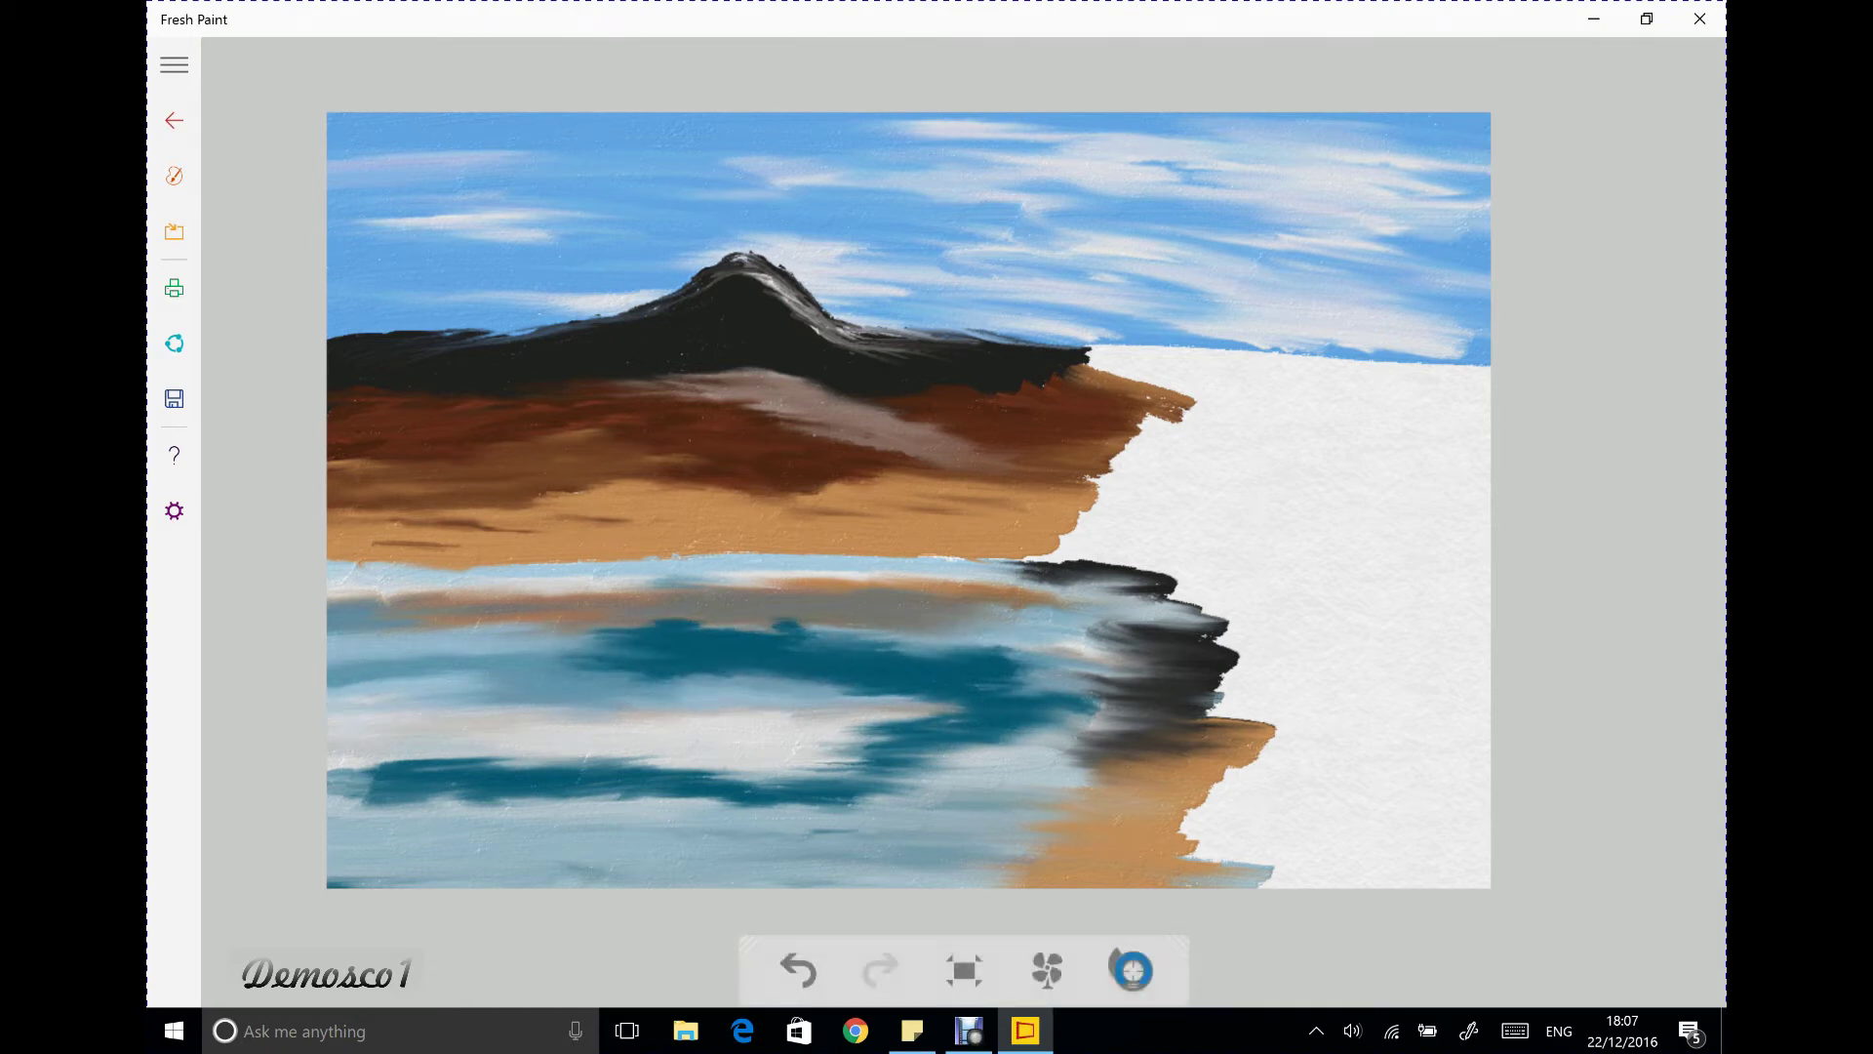
pyautogui.moveTo(742, 776)
pyautogui.mouseDown()
pyautogui.moveTo(859, 771)
pyautogui.moveTo(390, 775)
pyautogui.moveTo(742, 776)
pyautogui.moveTo(907, 727)
pyautogui.moveTo(946, 747)
pyautogui.moveTo(1024, 683)
pyautogui.moveTo(908, 646)
pyautogui.moveTo(1034, 654)
pyautogui.moveTo(430, 654)
pyautogui.moveTo(1093, 654)
pyautogui.mouseUp()
pyautogui.moveTo(810, 639); pyautogui.dragTo(454, 634)
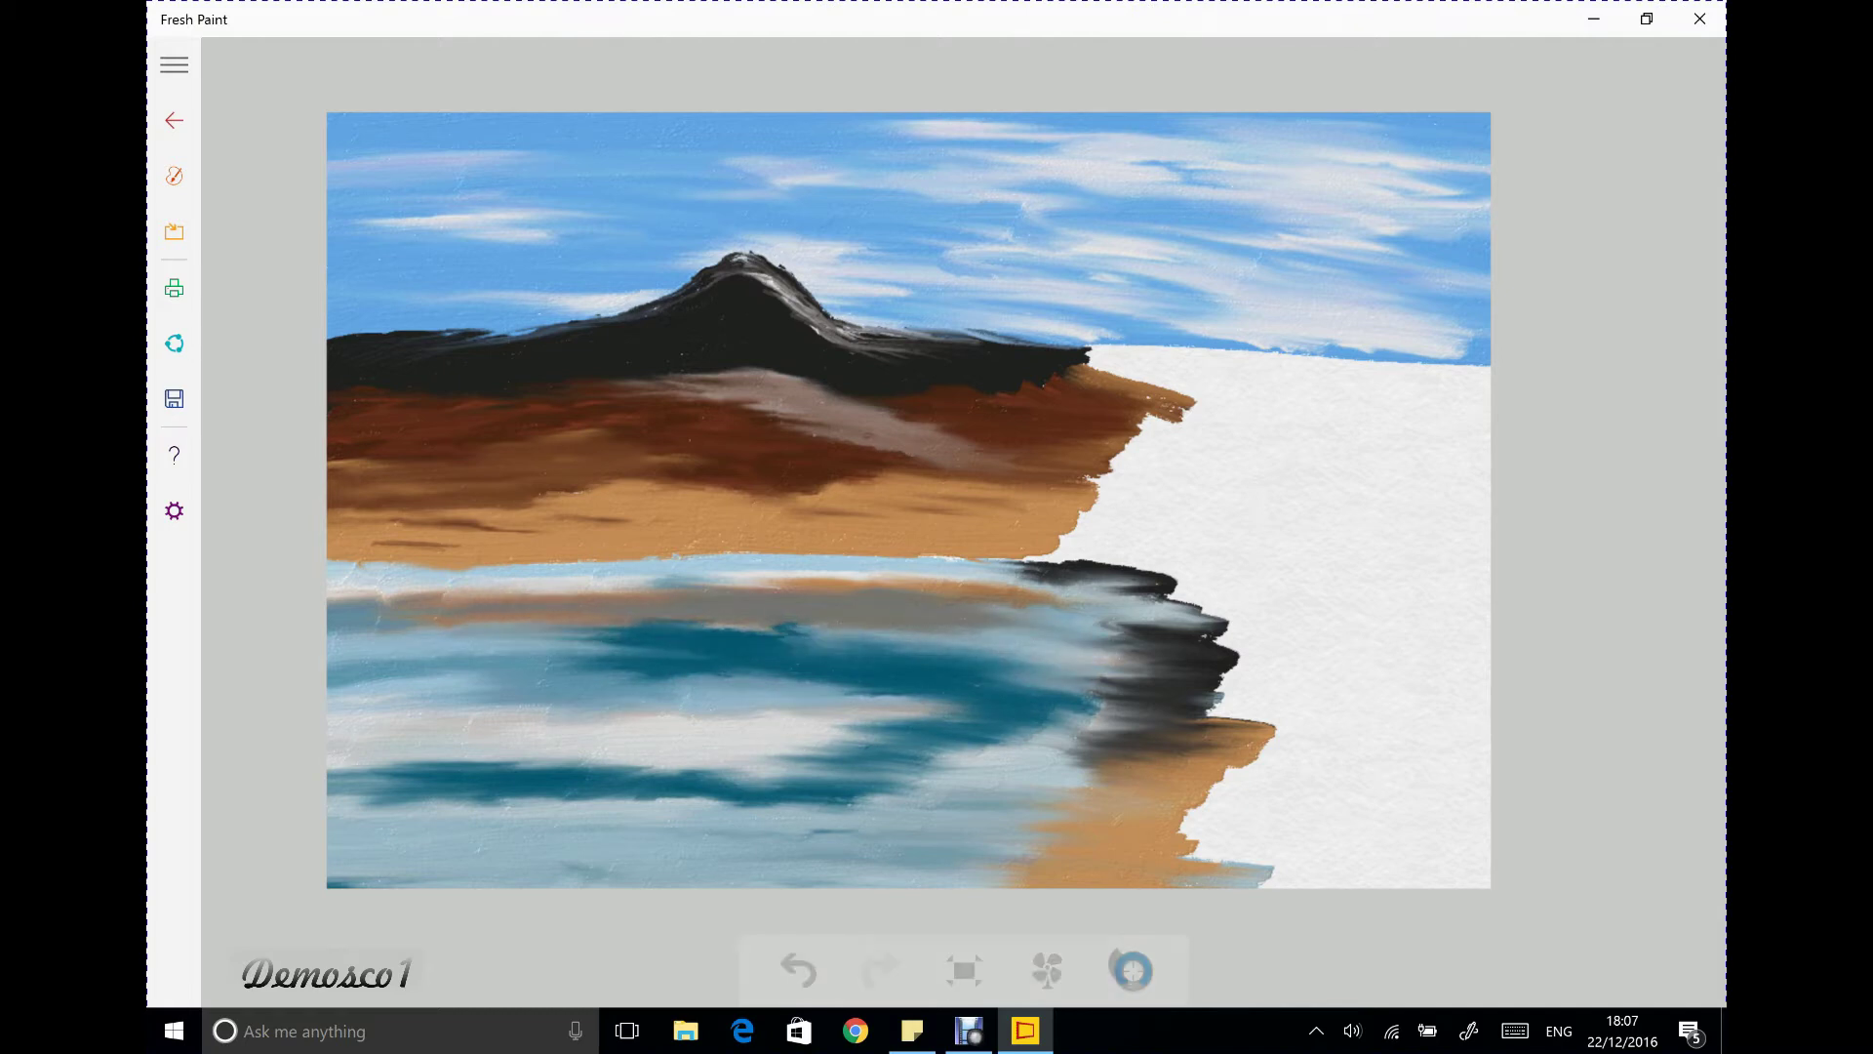
pyautogui.moveTo(663, 673); pyautogui.dragTo(800, 630)
pyautogui.moveTo(1029, 727); pyautogui.dragTo(878, 697)
pyautogui.moveTo(1102, 703); pyautogui.dragTo(741, 683)
pyautogui.moveTo(1049, 683); pyautogui.dragTo(668, 691)
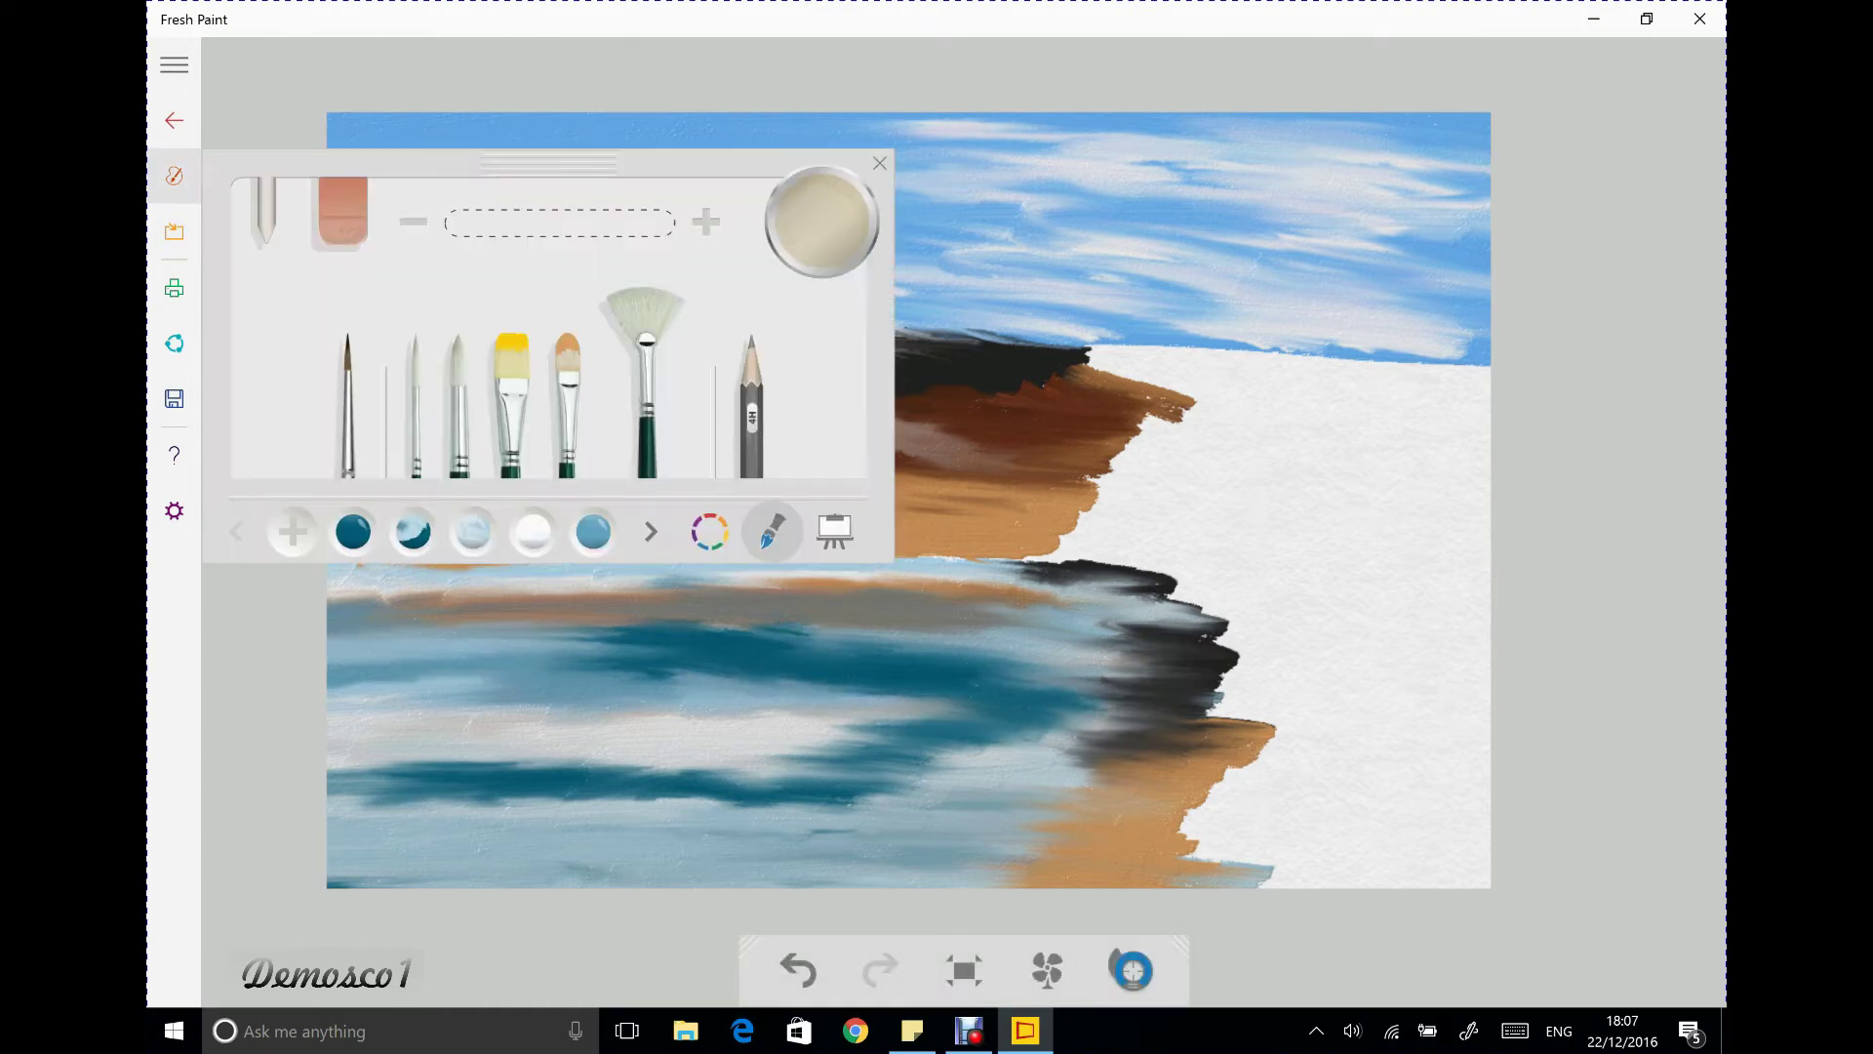
# Cover the off-white area inside the dark-teal curve with light blue and smooth it using horizontal fan-brush strokes
pyautogui.click(644, 312)
pyautogui.click(412, 532)
pyautogui.click(879, 163)
pyautogui.moveTo(605, 736)
pyautogui.mouseDown()
pyautogui.moveTo(771, 722)
pyautogui.moveTo(337, 727)
pyautogui.moveTo(834, 732)
pyautogui.moveTo(517, 707)
pyautogui.mouseUp()
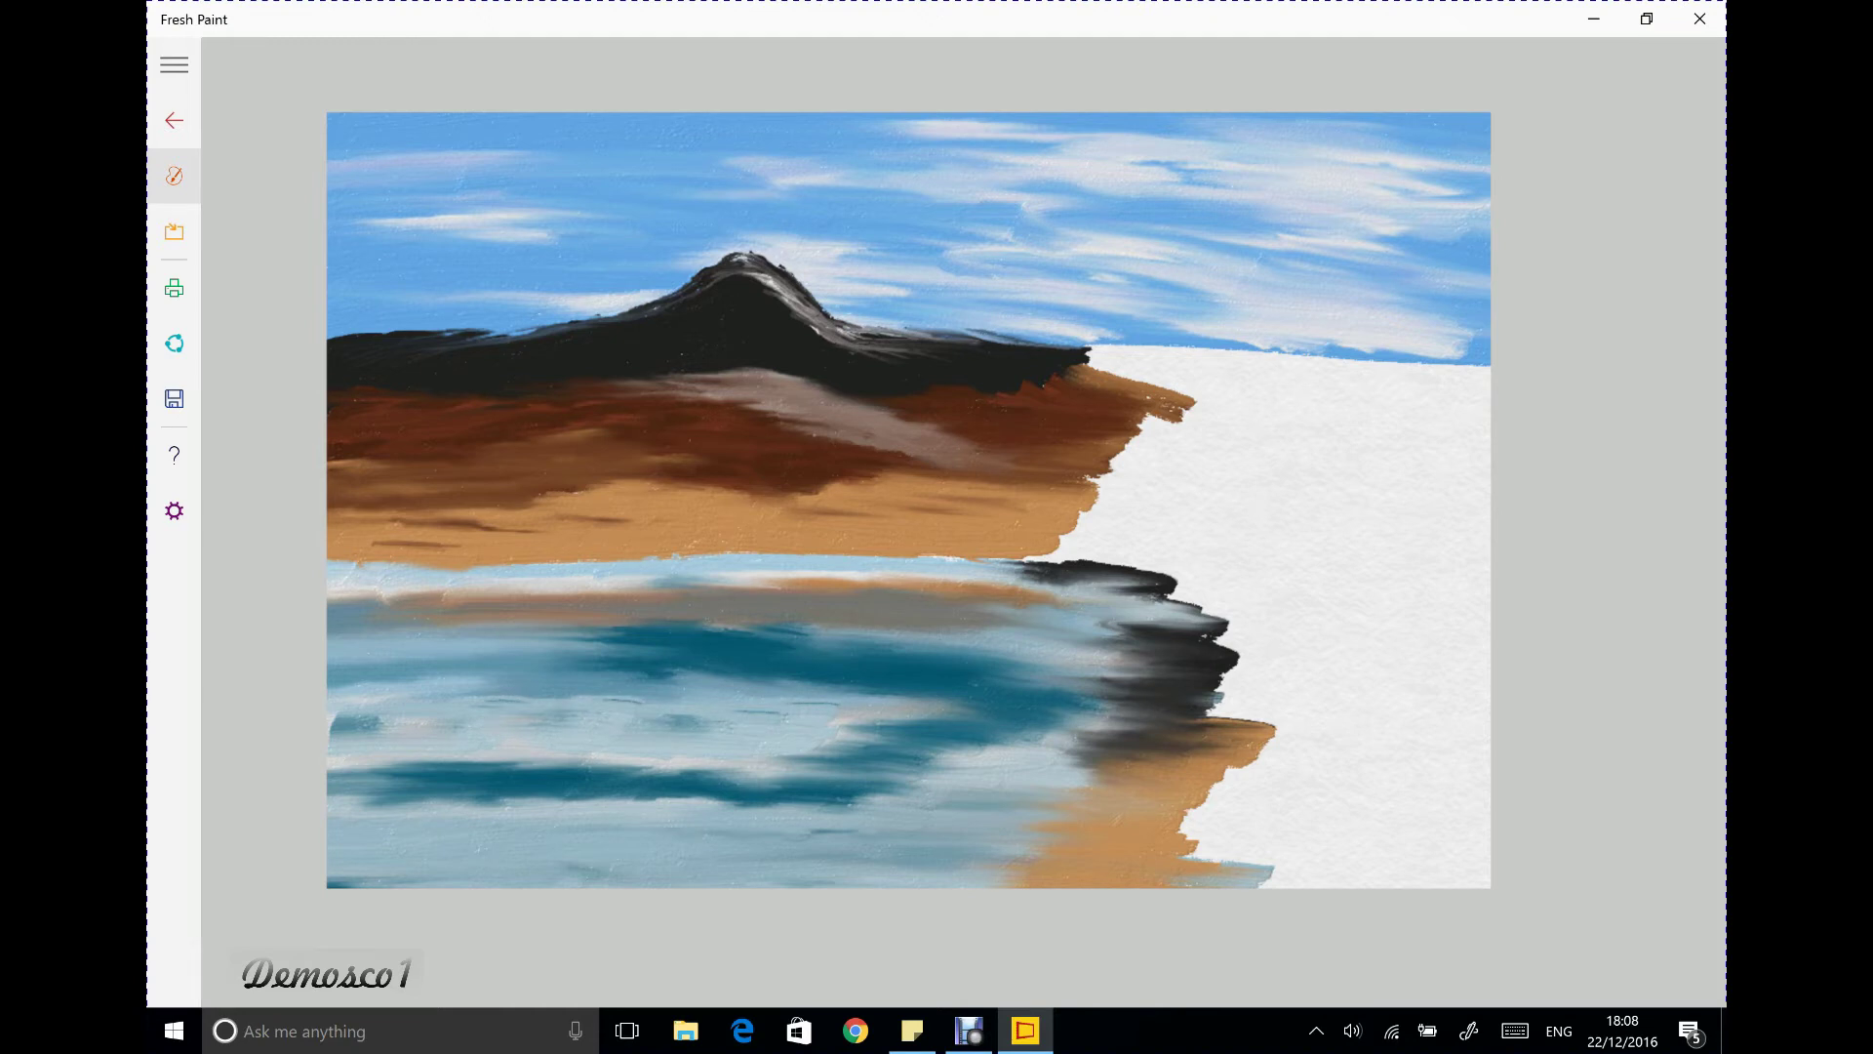
pyautogui.rightClick(644, 722)
pyautogui.click(413, 534)
pyautogui.click(644, 722)
pyautogui.moveTo(751, 727)
pyautogui.mouseDown()
pyautogui.moveTo(508, 762)
pyautogui.moveTo(337, 724)
pyautogui.moveTo(810, 704)
pyautogui.moveTo(908, 729)
pyautogui.mouseUp()
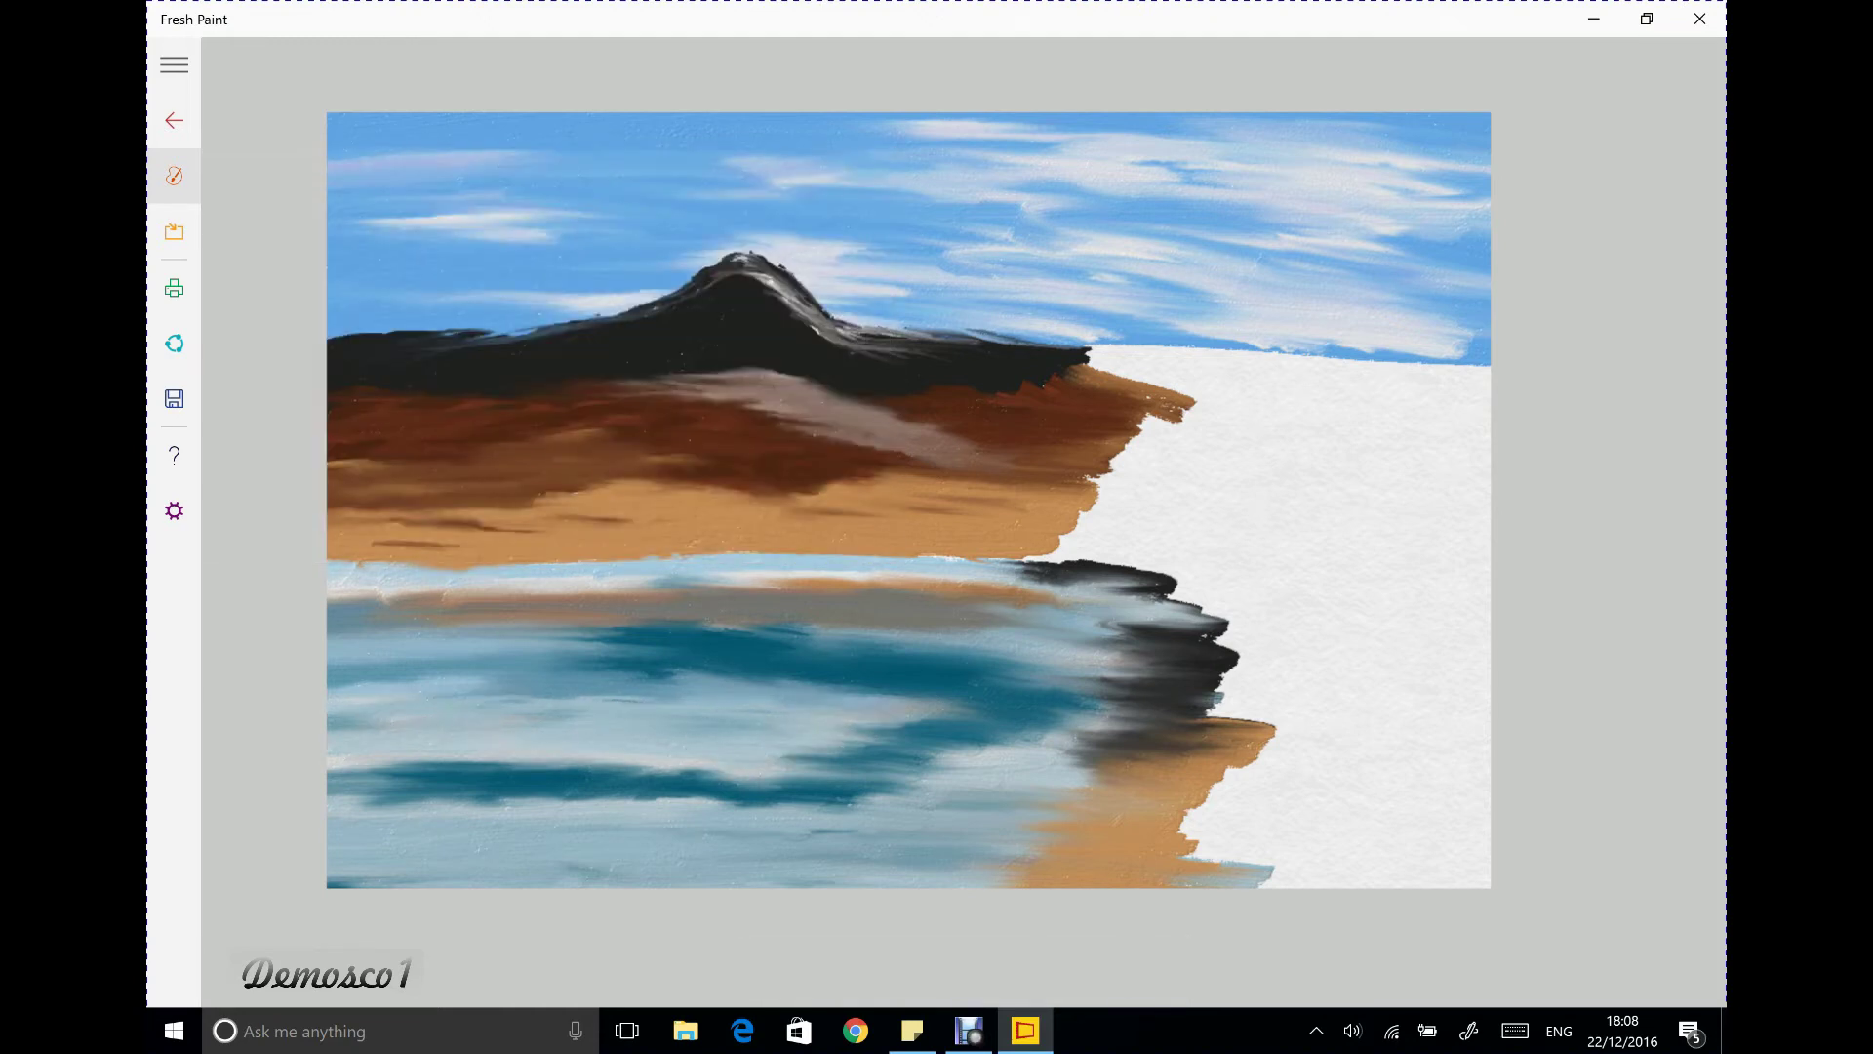
# Soften the light-blue water and the edges of the dark-teal curve with further strokes of a clean fan brush
pyautogui.rightClick(913, 719)
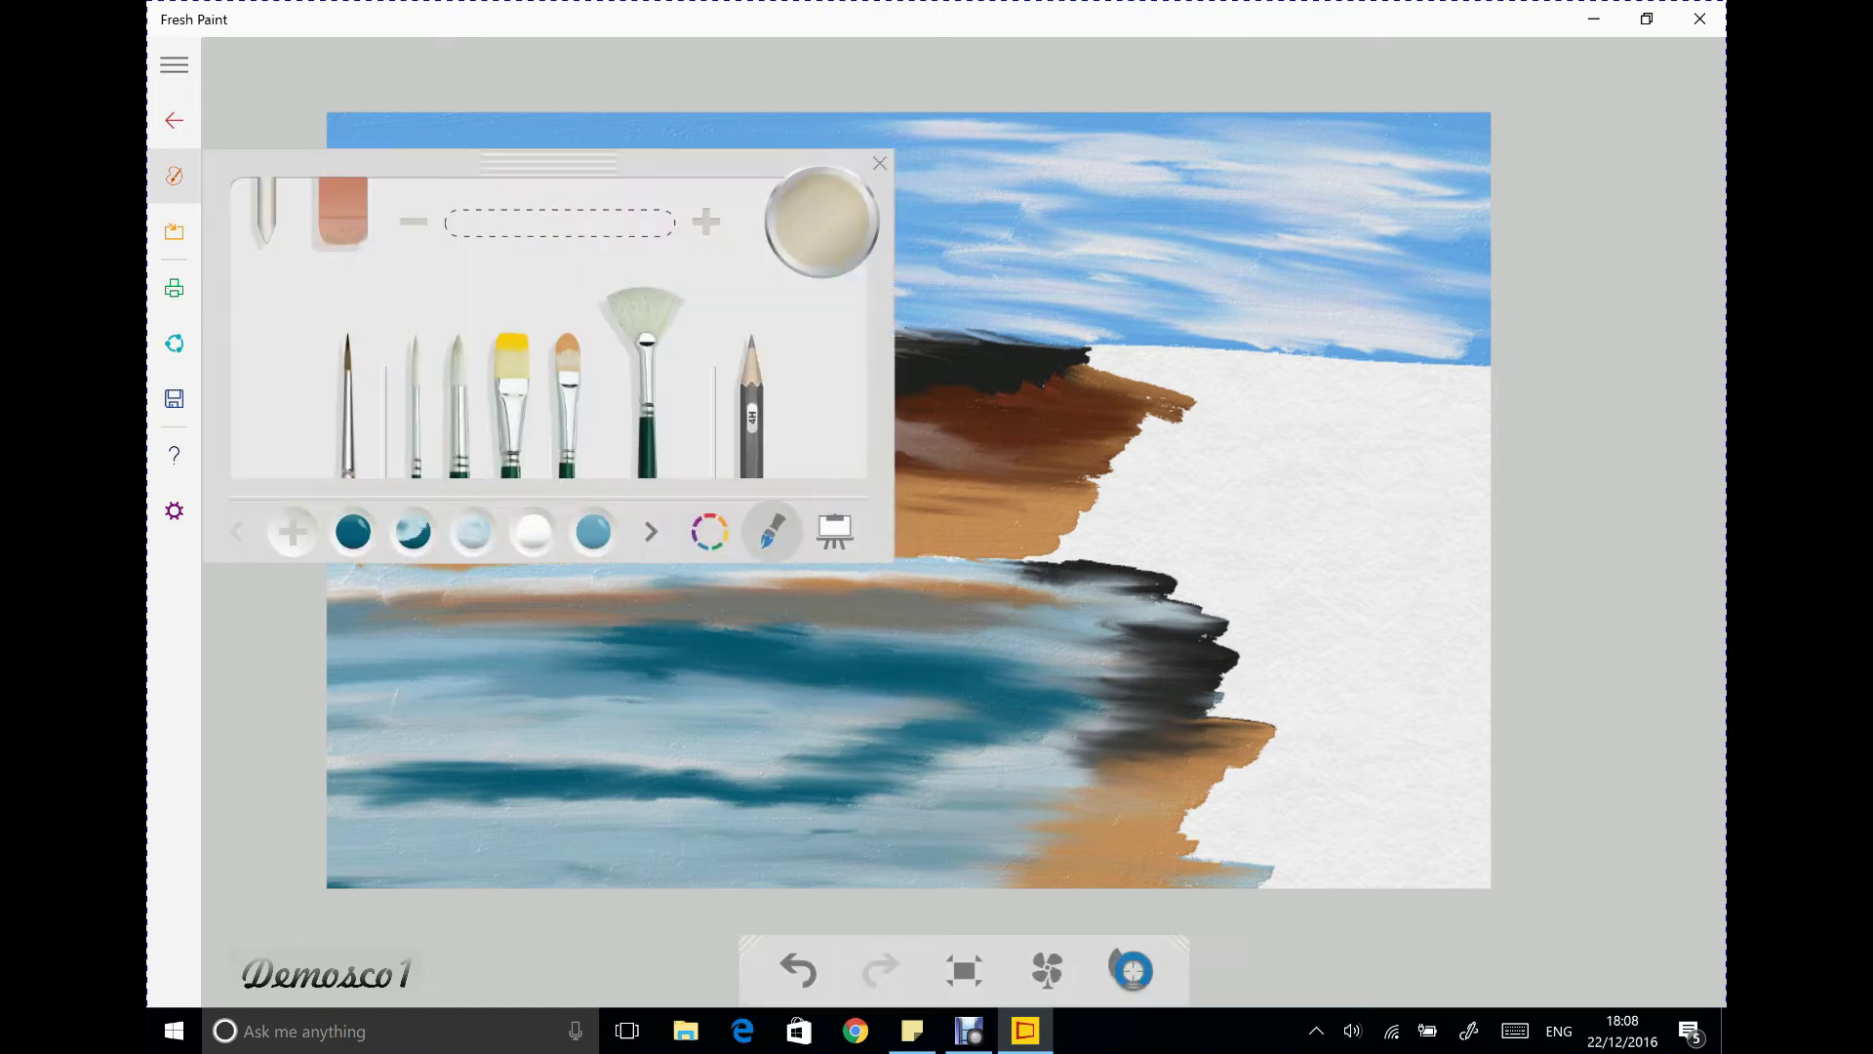
pyautogui.click(683, 678)
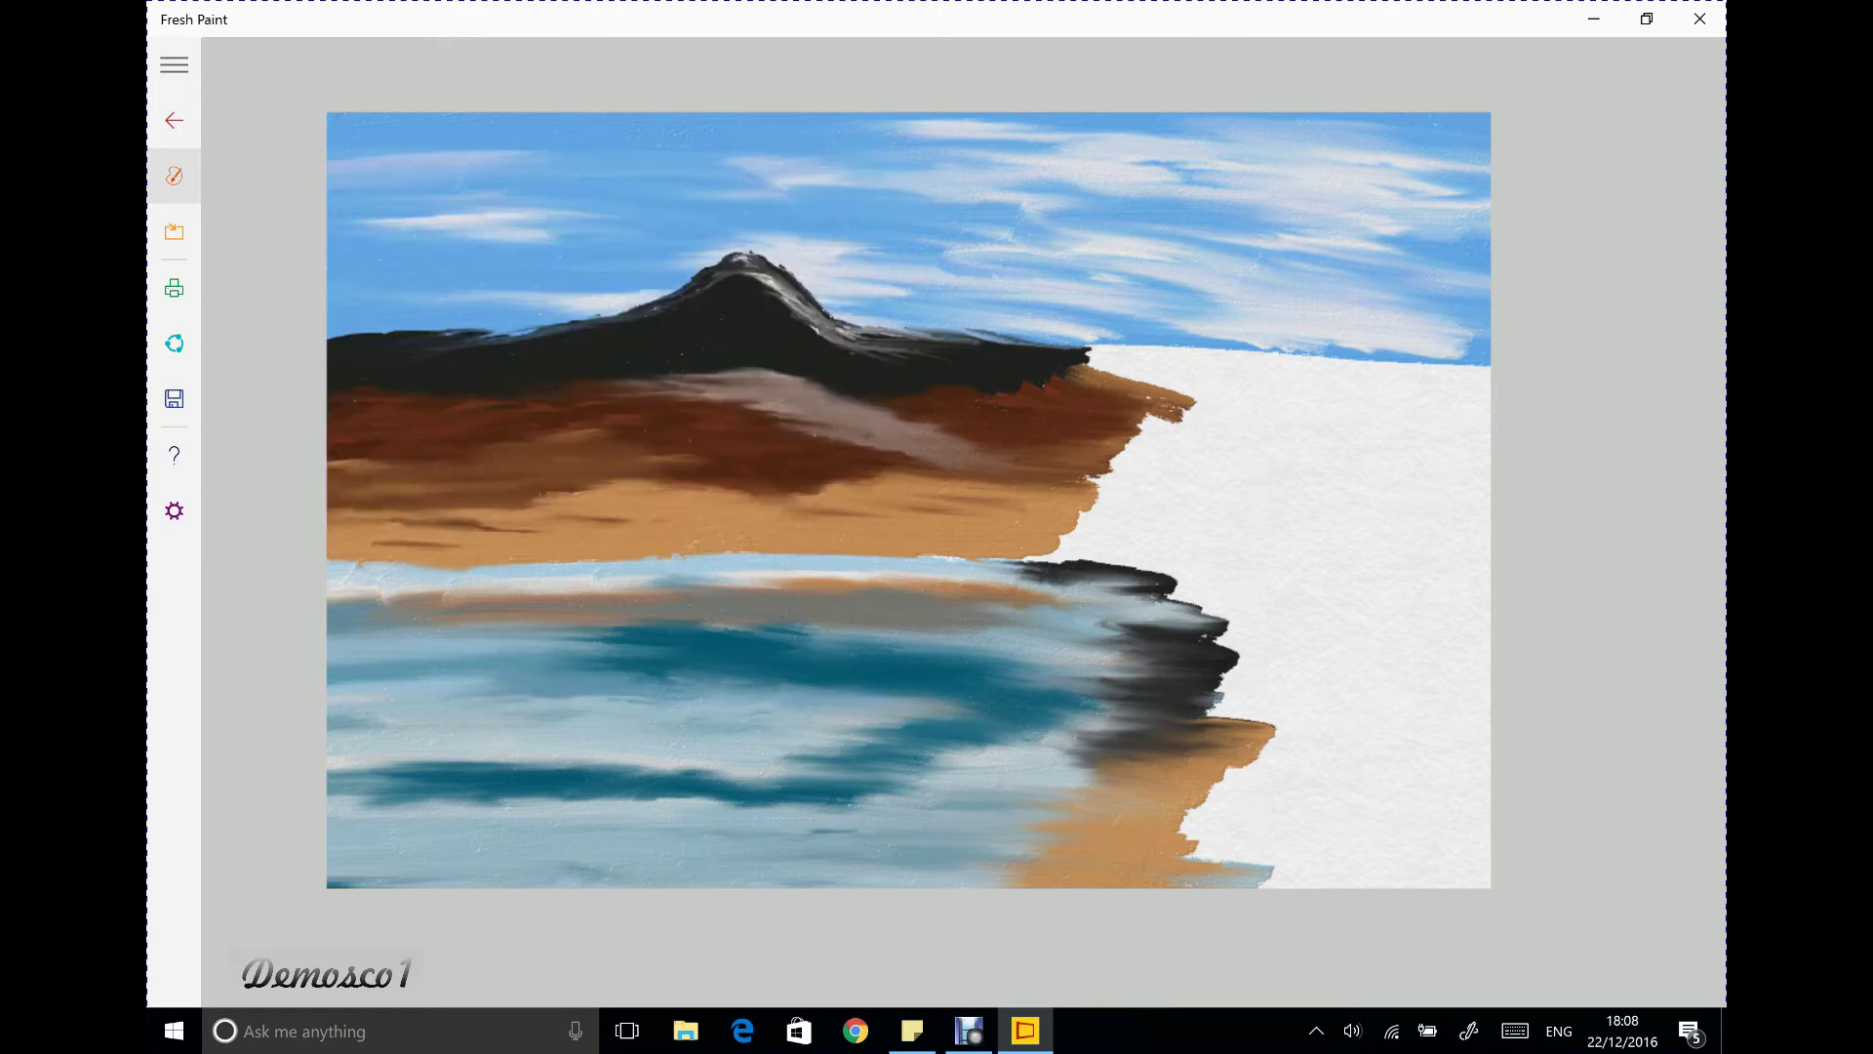
pyautogui.moveTo(908, 722)
pyautogui.mouseDown()
pyautogui.moveTo(830, 634)
pyautogui.moveTo(488, 620)
pyautogui.moveTo(547, 701)
pyautogui.moveTo(522, 703)
pyautogui.mouseUp()
pyautogui.moveTo(332, 769)
pyautogui.mouseDown()
pyautogui.moveTo(454, 763)
pyautogui.moveTo(417, 766)
pyautogui.mouseUp()
pyautogui.moveTo(743, 771)
pyautogui.mouseDown()
pyautogui.moveTo(824, 809)
pyautogui.moveTo(652, 800)
pyautogui.moveTo(863, 800)
pyautogui.moveTo(1025, 751)
pyautogui.moveTo(849, 722)
pyautogui.mouseUp()
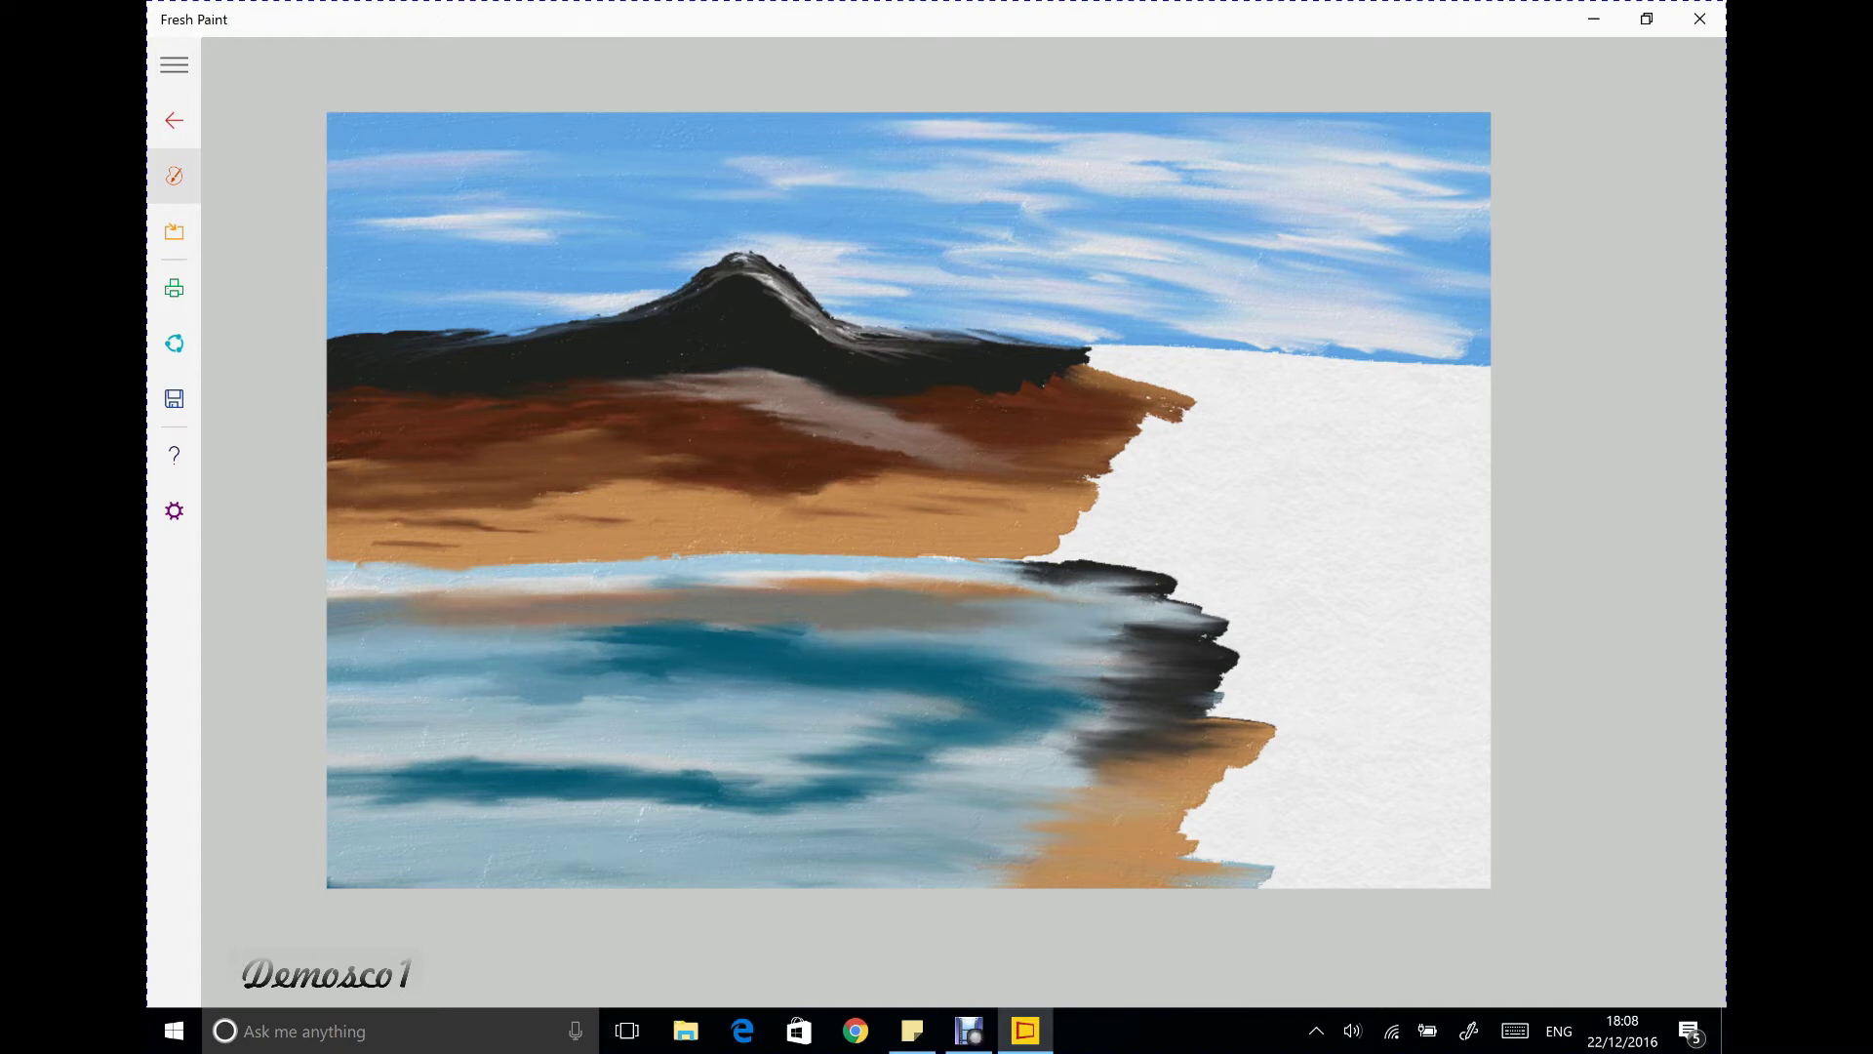
pyautogui.press('super+z')
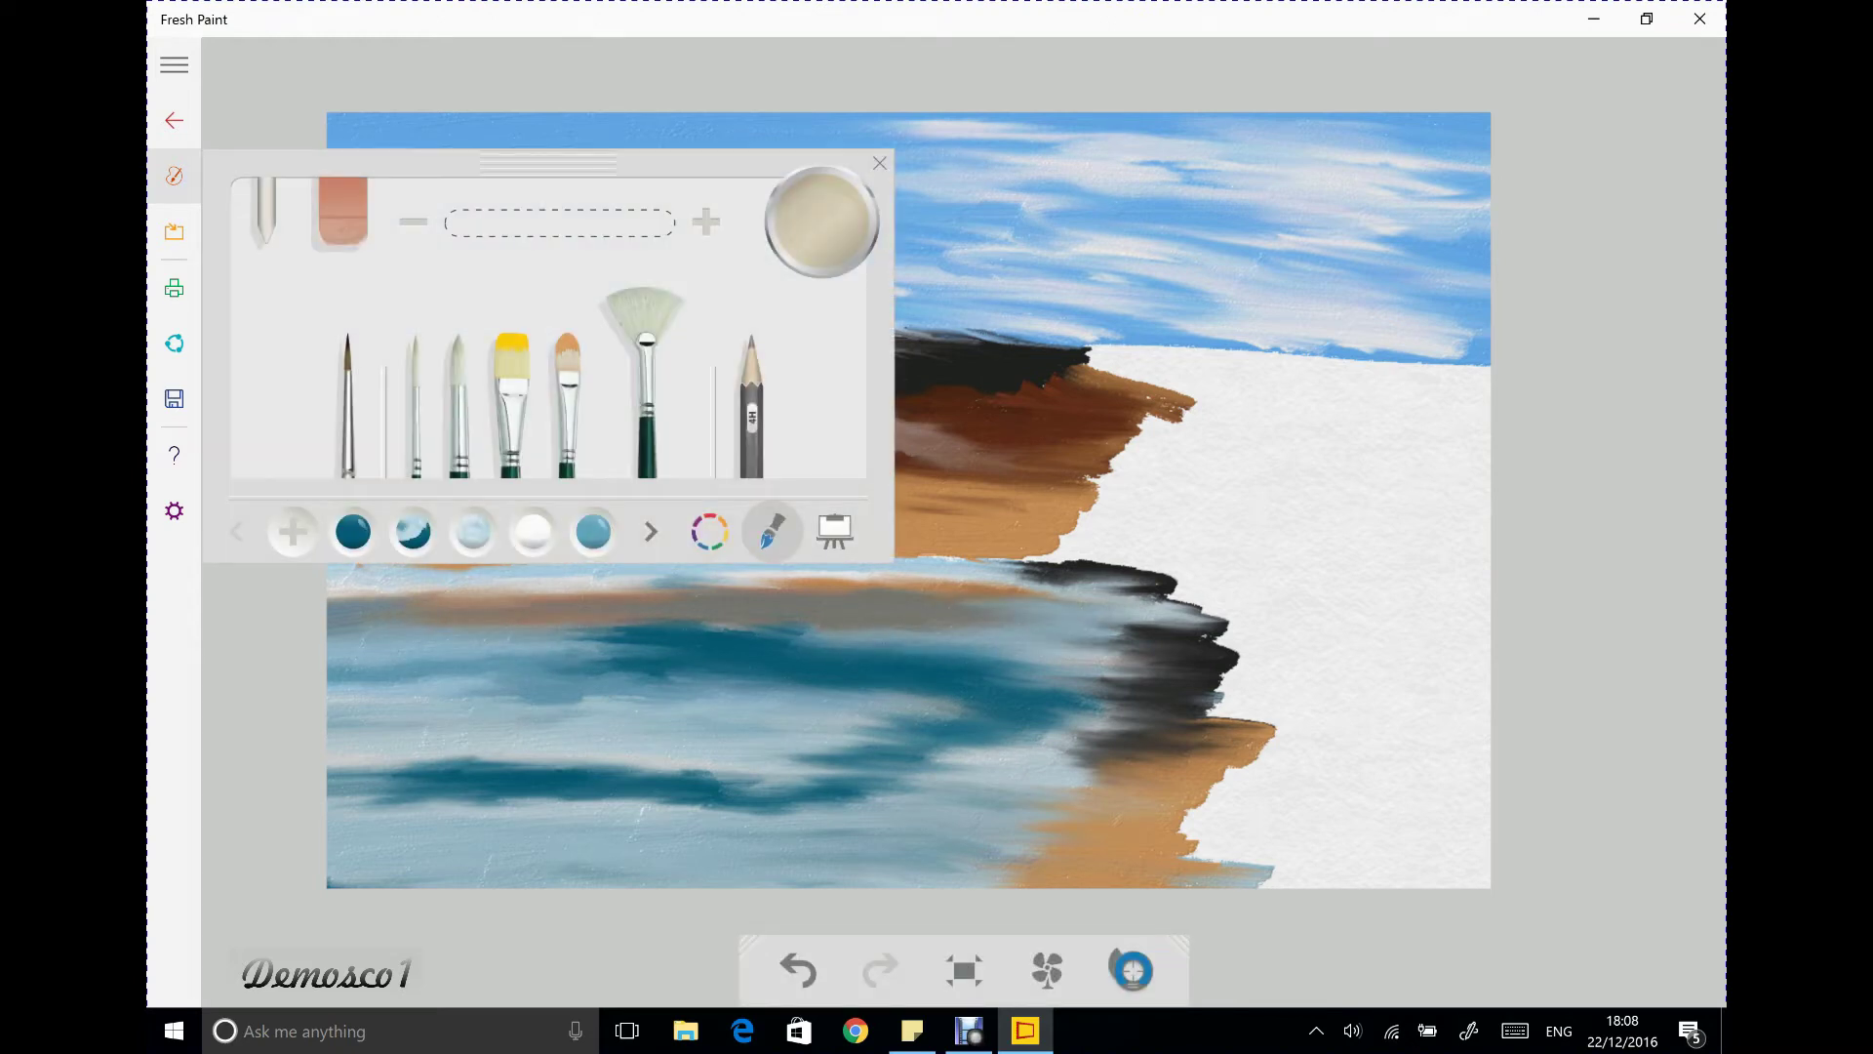
pyautogui.press('Escape')
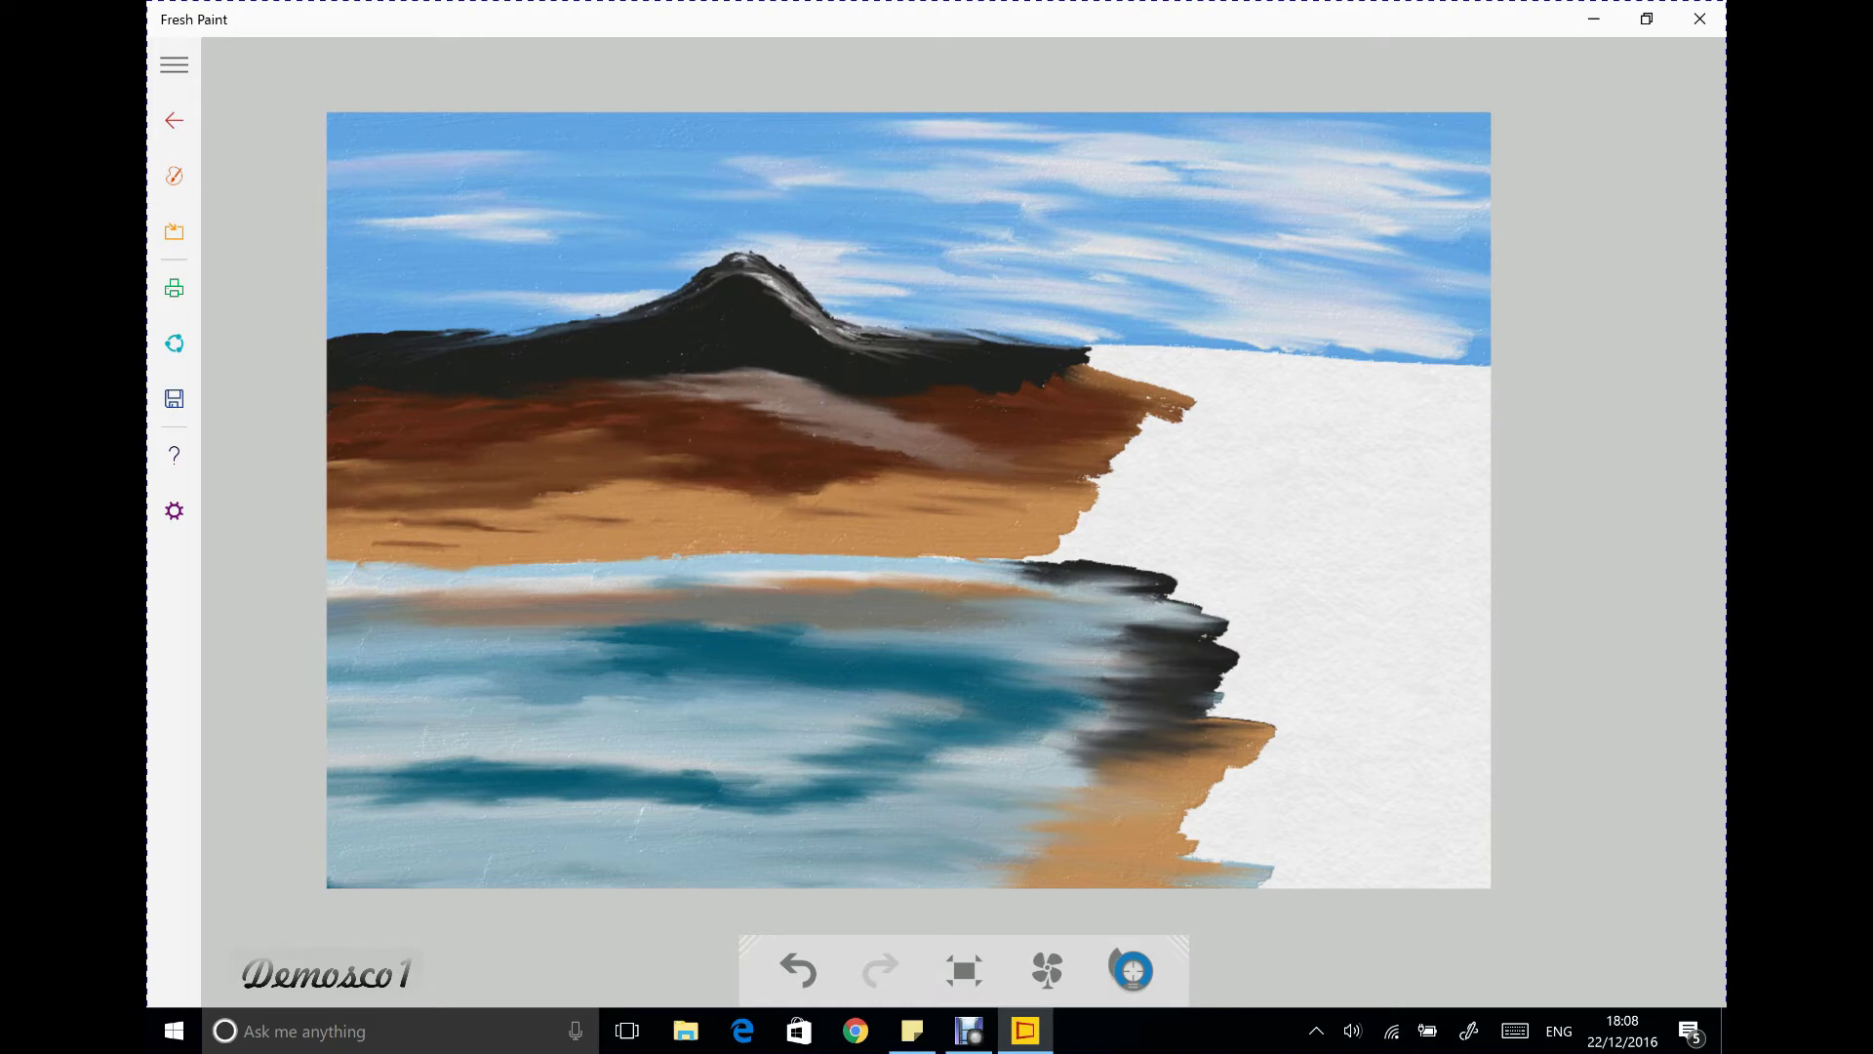
# Dab small pale-blue marks with the thin round brush on the brown land below the mountain's grey streak
pyautogui.click(174, 176)
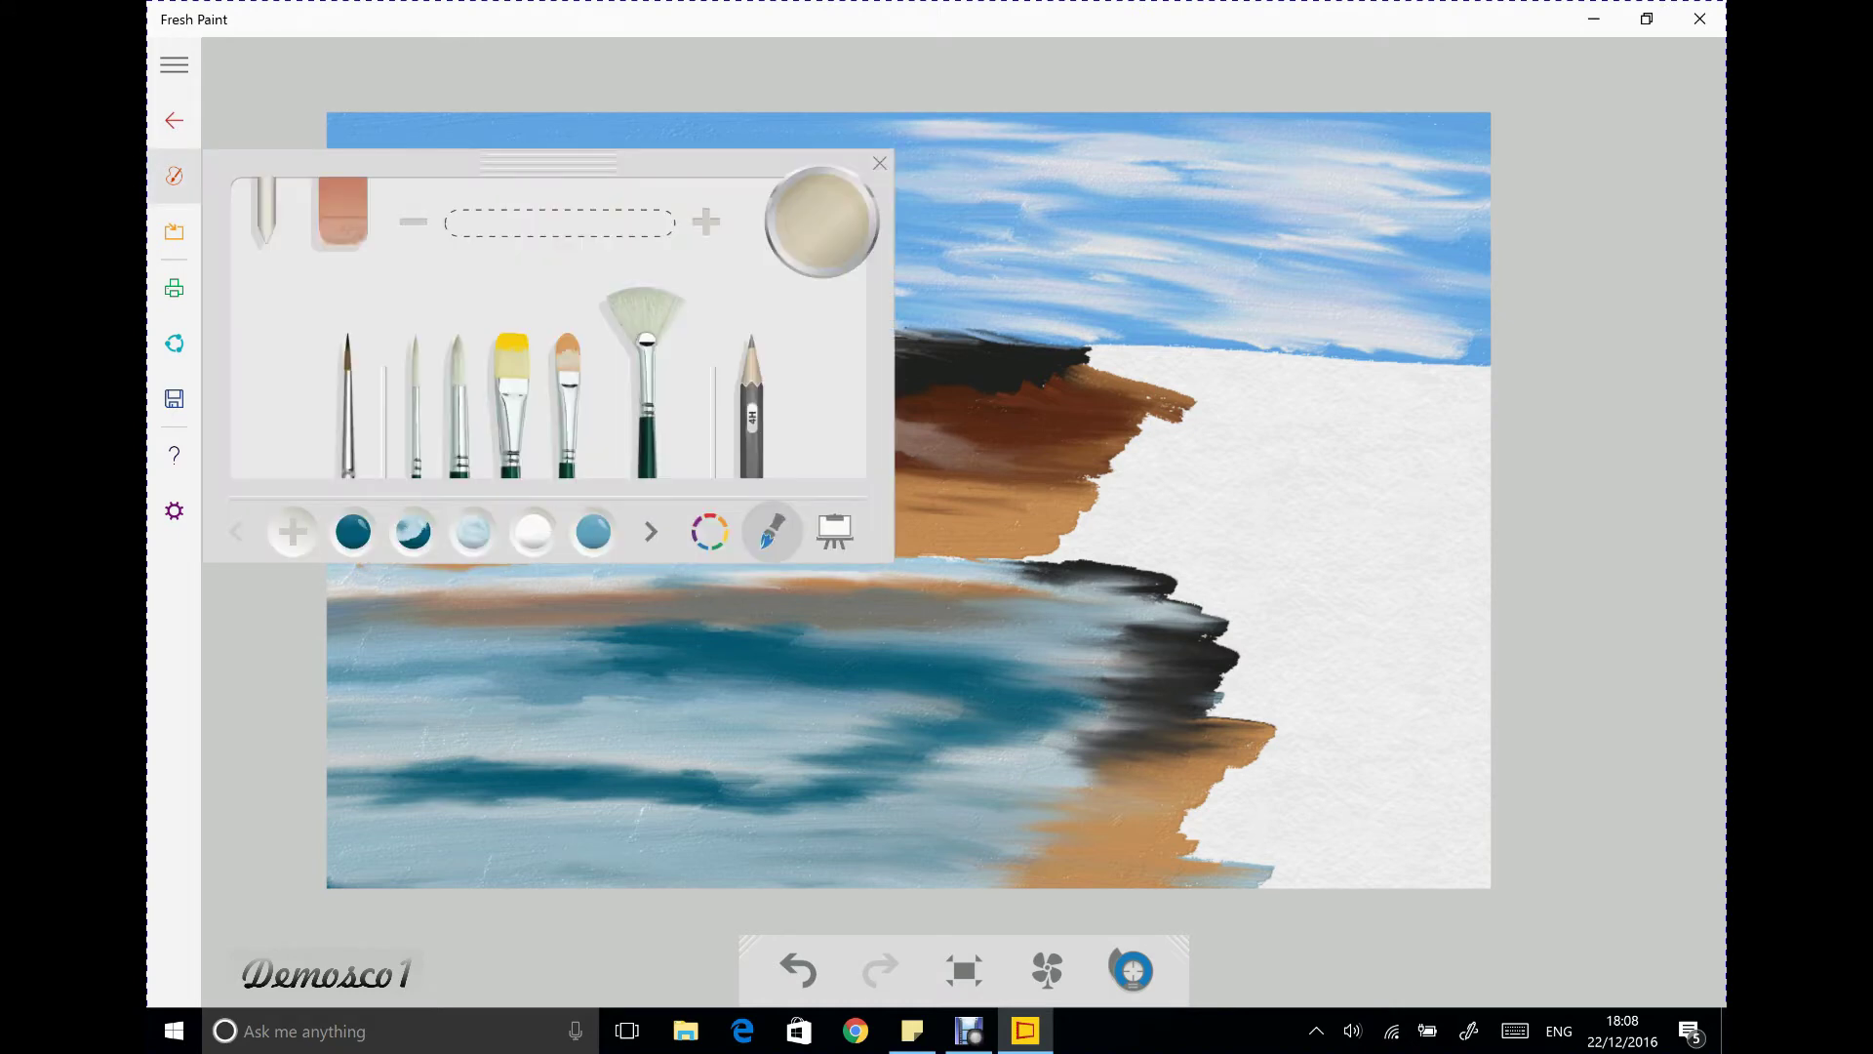
pyautogui.click(473, 531)
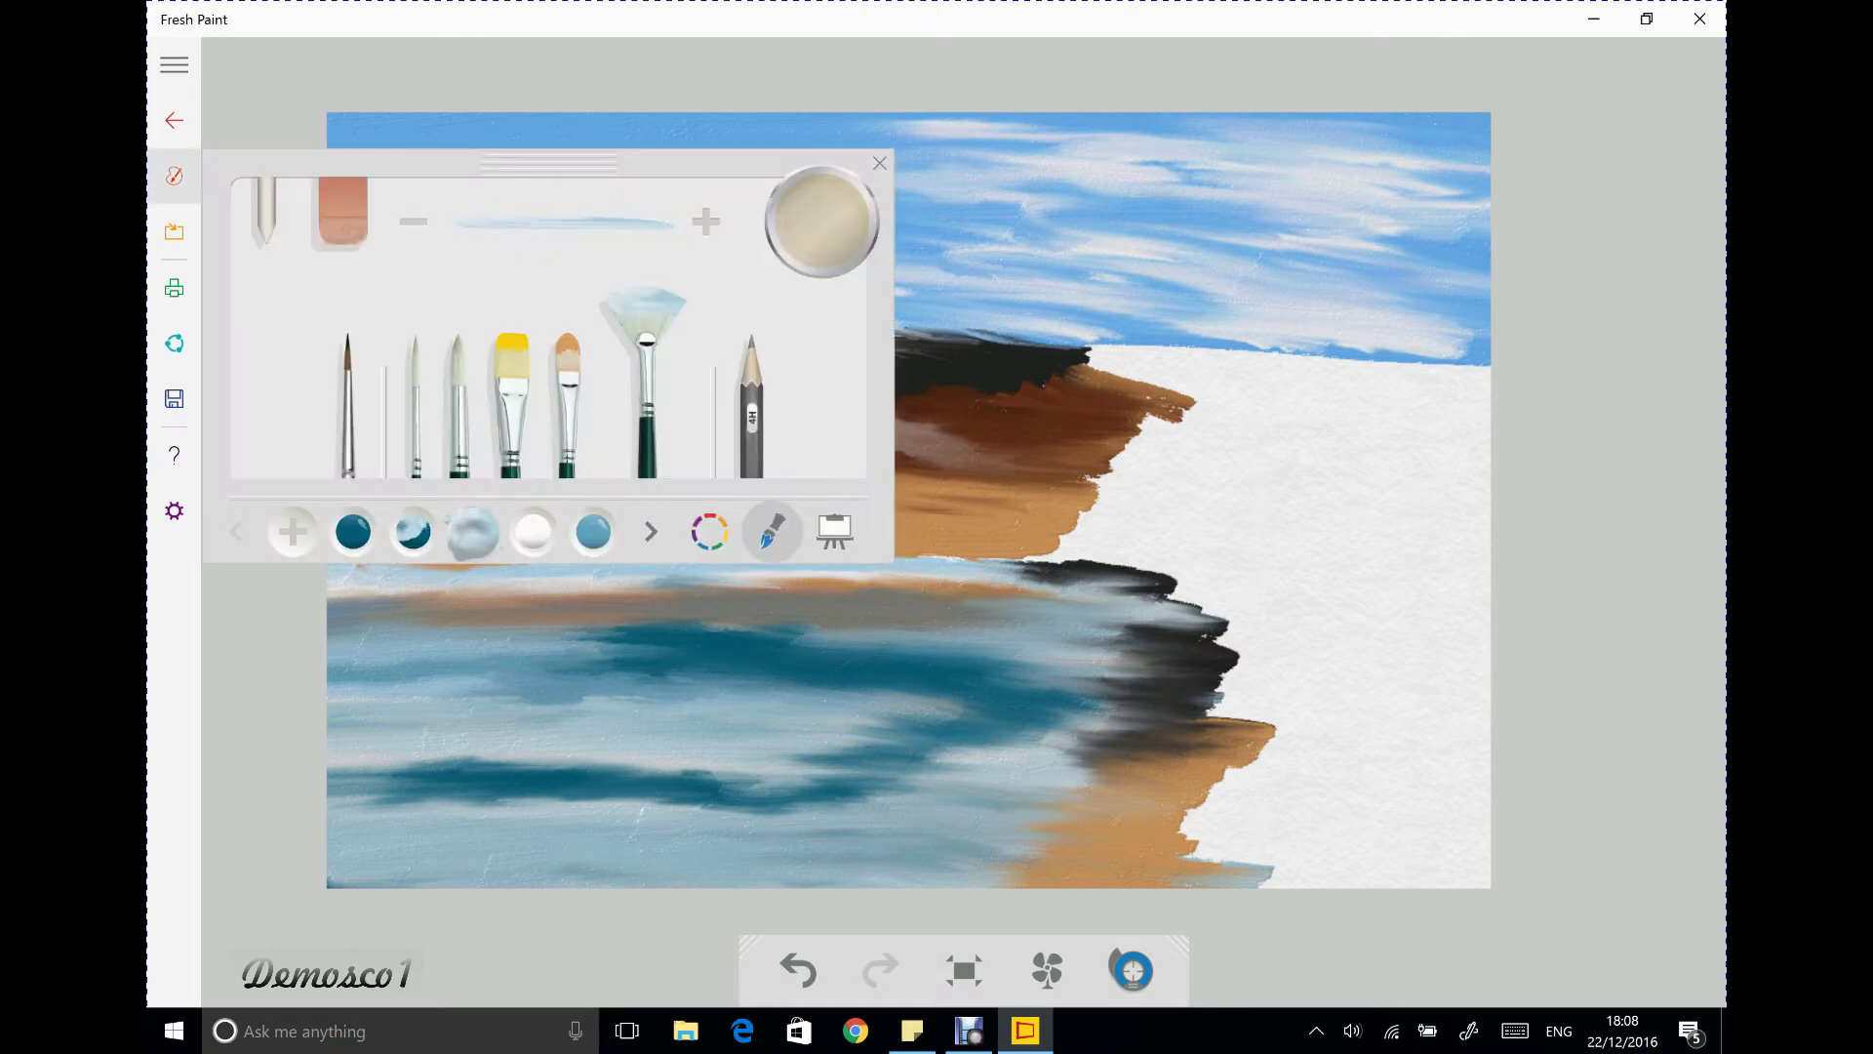
pyautogui.click(415, 390)
pyautogui.click(473, 532)
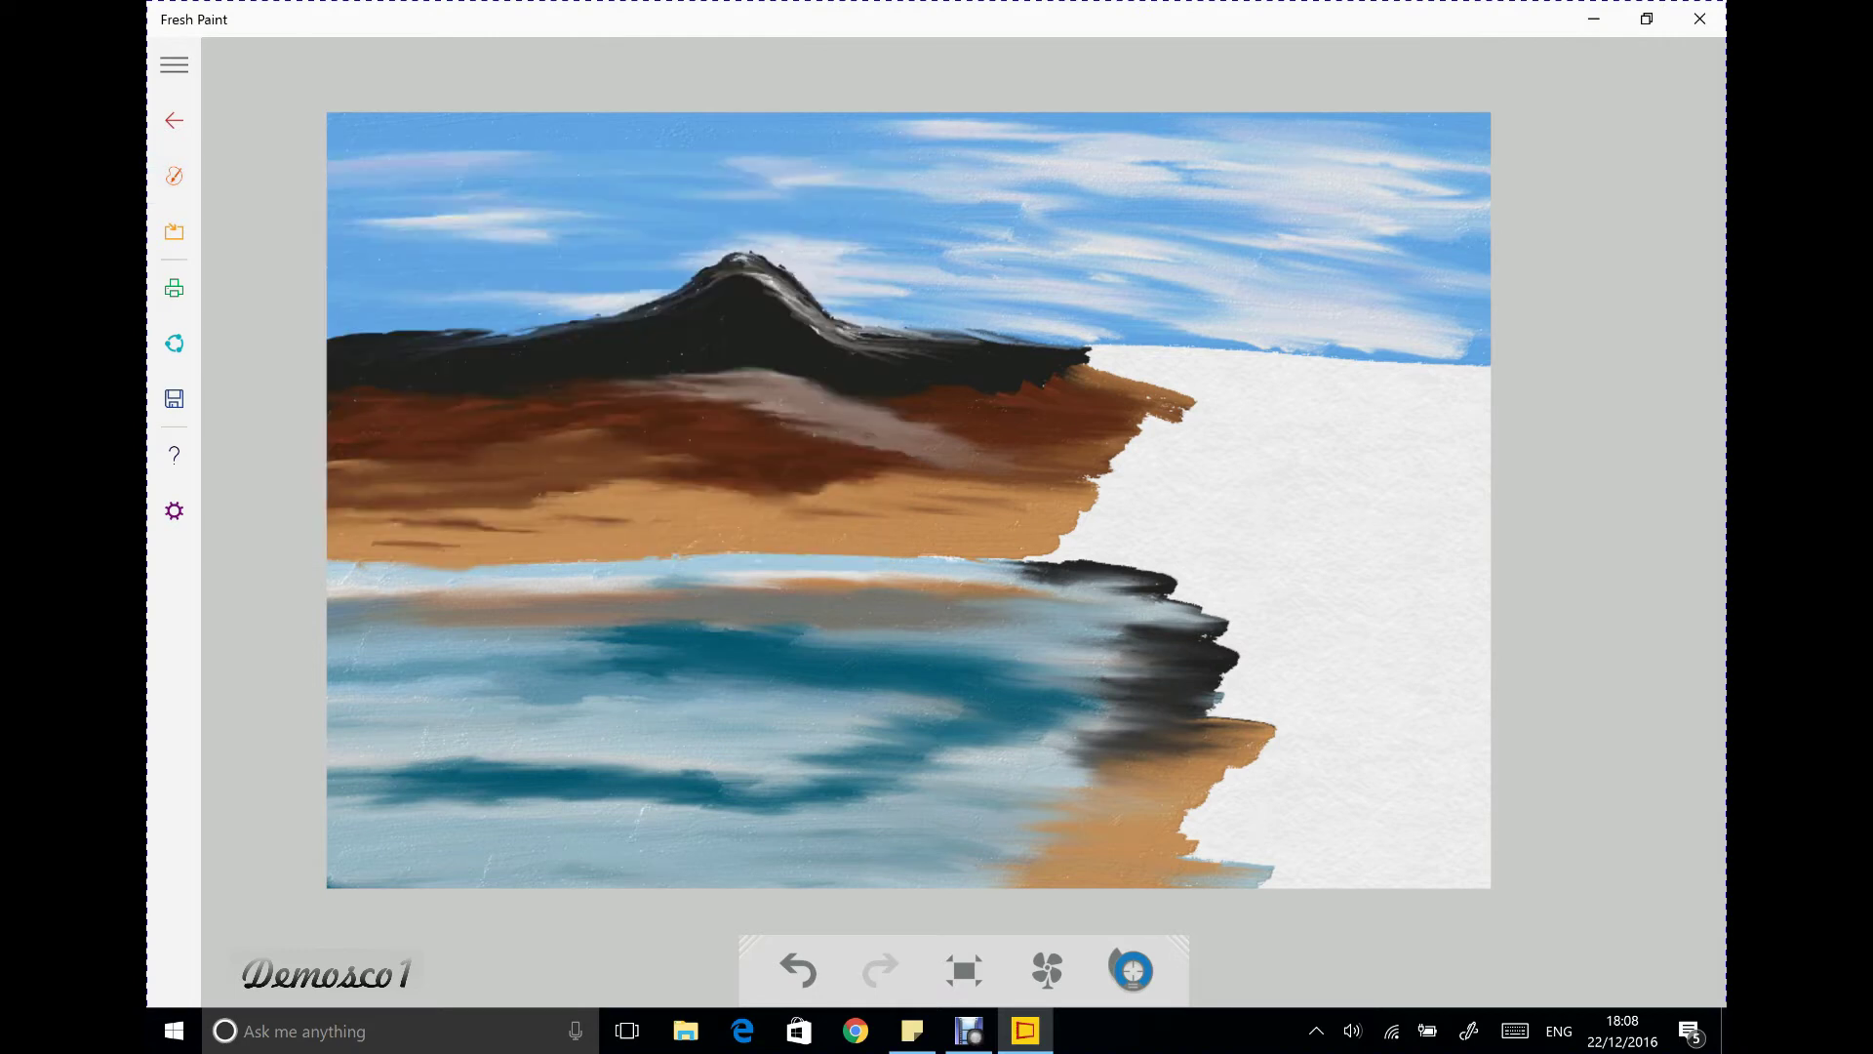
pyautogui.moveTo(731, 412); pyautogui.dragTo(751, 427)
pyautogui.moveTo(753, 418)
pyautogui.mouseDown()
pyautogui.moveTo(800, 432)
pyautogui.moveTo(782, 445)
pyautogui.moveTo(827, 447)
pyautogui.moveTo(820, 429)
pyautogui.mouseUp()
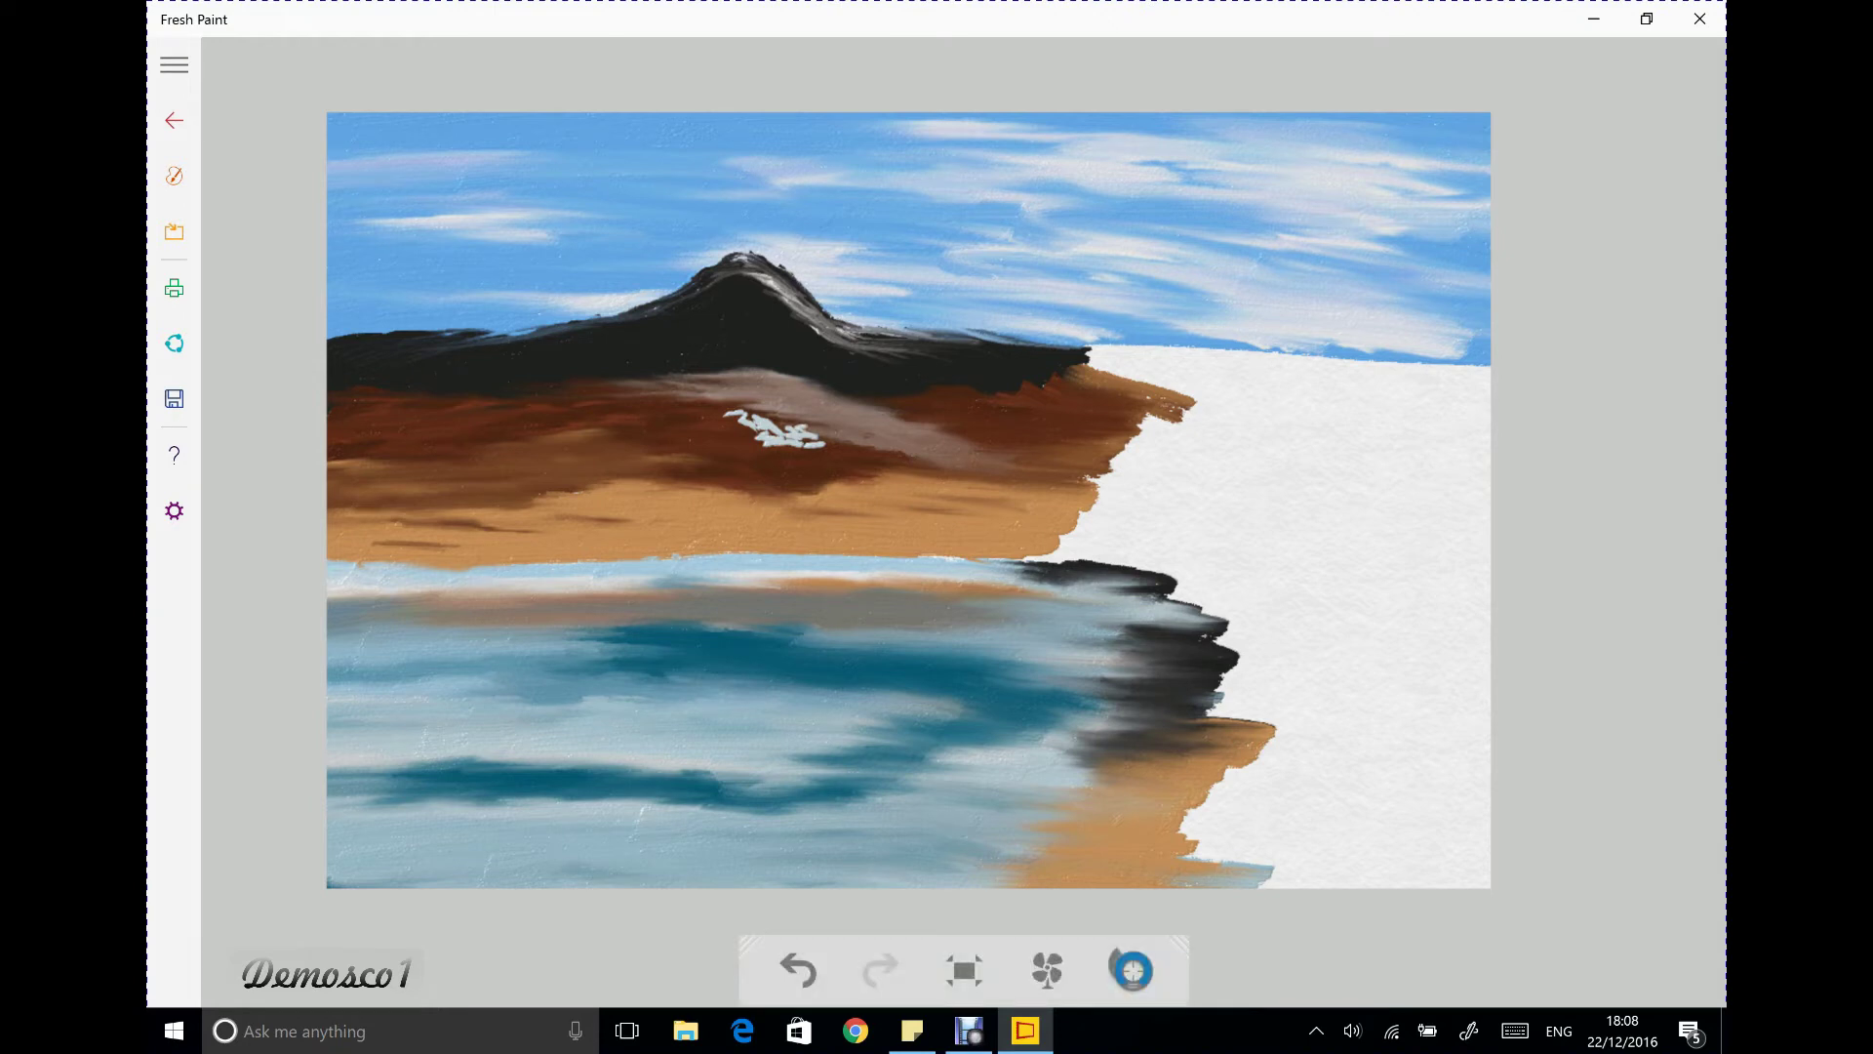
pyautogui.click(776, 412)
pyautogui.click(788, 423)
pyautogui.click(813, 440)
pyautogui.click(825, 438)
pyautogui.click(822, 426)
pyautogui.click(825, 433)
# Rinse the thin round brush and smear the pale-blue marks into the surrounding brown and grey land
pyautogui.click(174, 176)
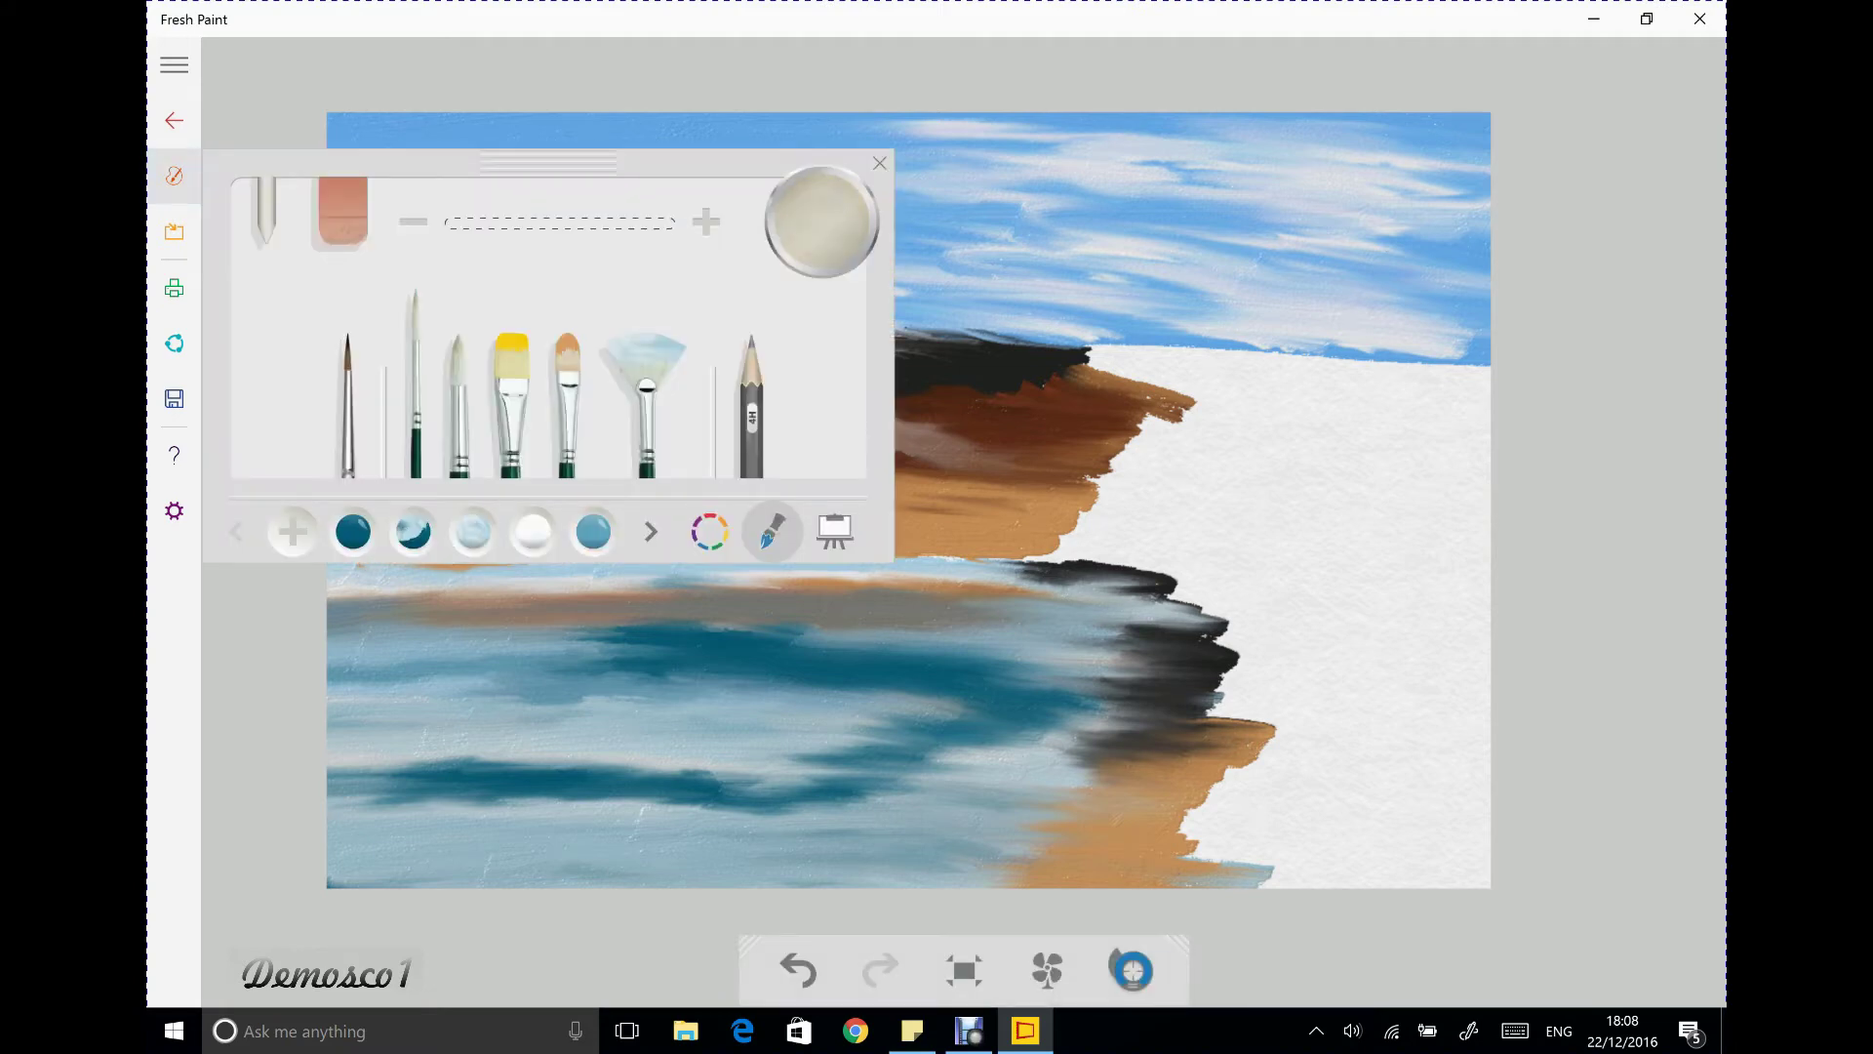
pyautogui.moveTo(829, 439)
pyautogui.mouseDown()
pyautogui.moveTo(722, 415)
pyautogui.moveTo(801, 420)
pyautogui.moveTo(805, 441)
pyautogui.moveTo(742, 441)
pyautogui.moveTo(710, 401)
pyautogui.moveTo(714, 428)
pyautogui.mouseUp()
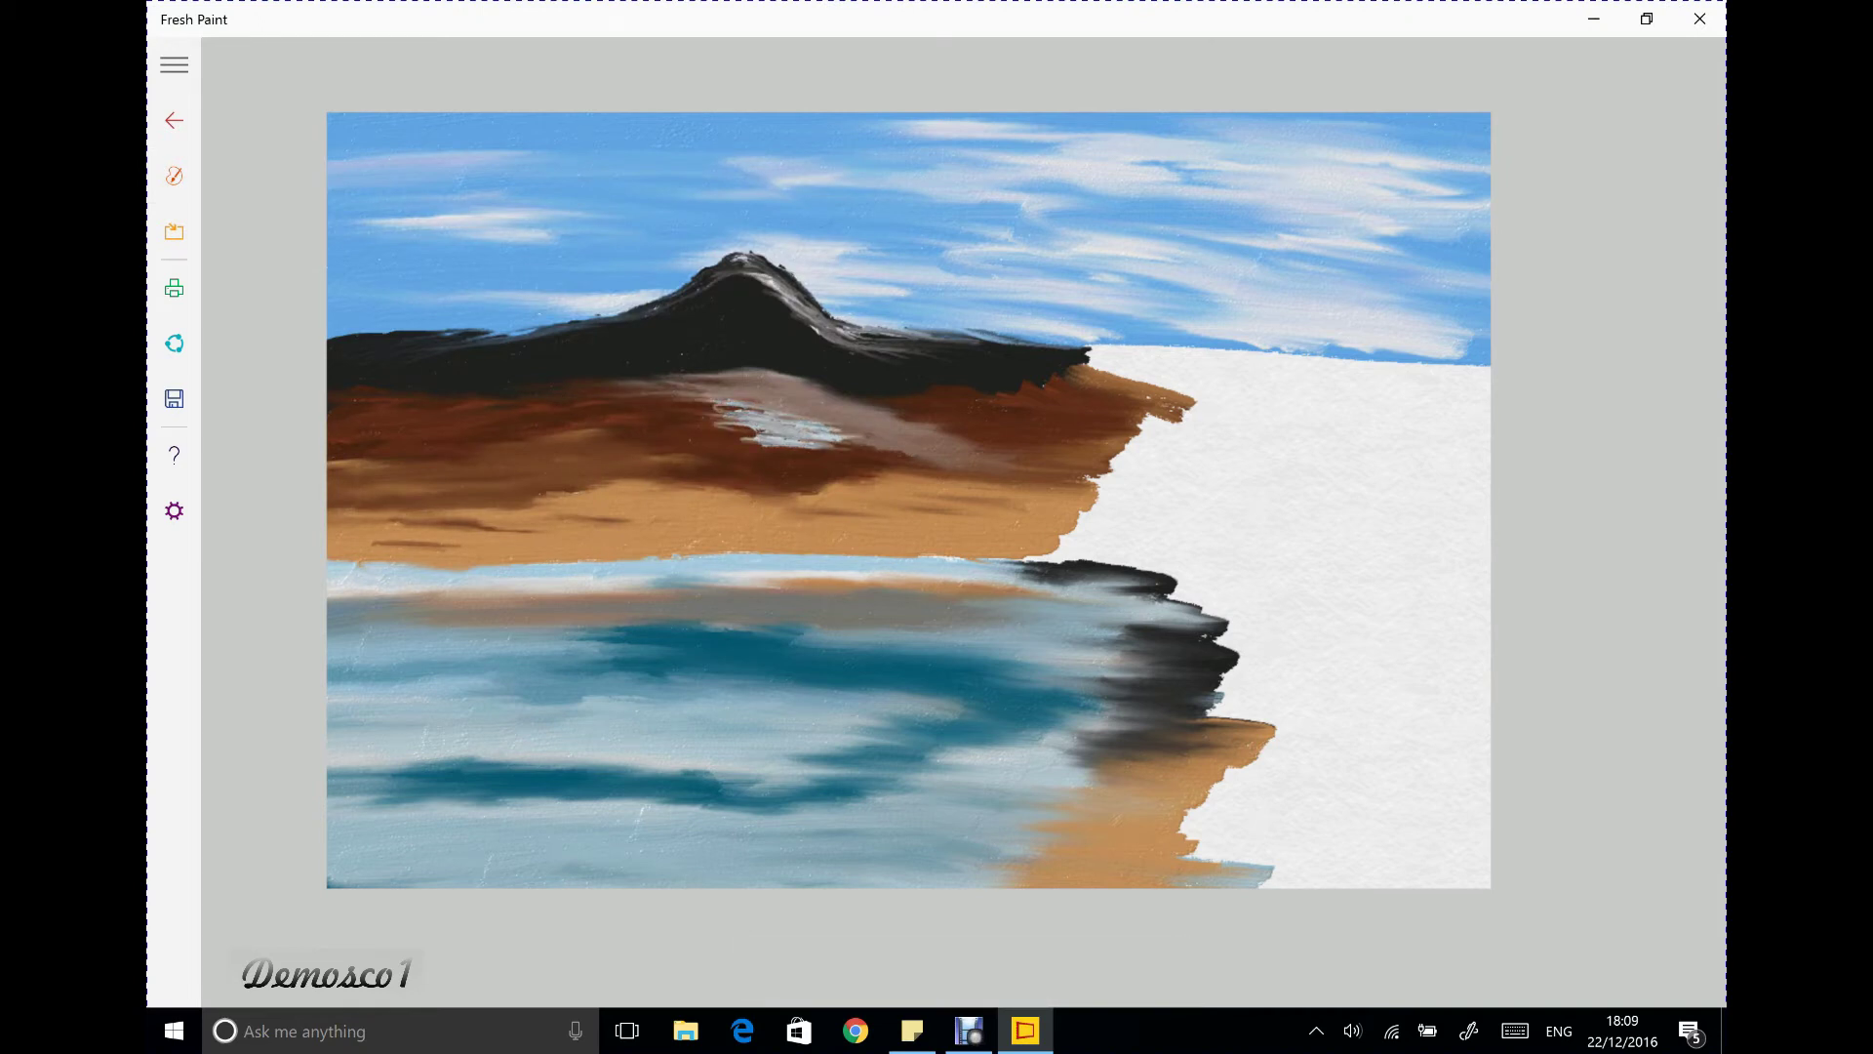
pyautogui.moveTo(772, 445)
pyautogui.mouseDown()
pyautogui.moveTo(697, 449)
pyautogui.moveTo(688, 419)
pyautogui.mouseUp()
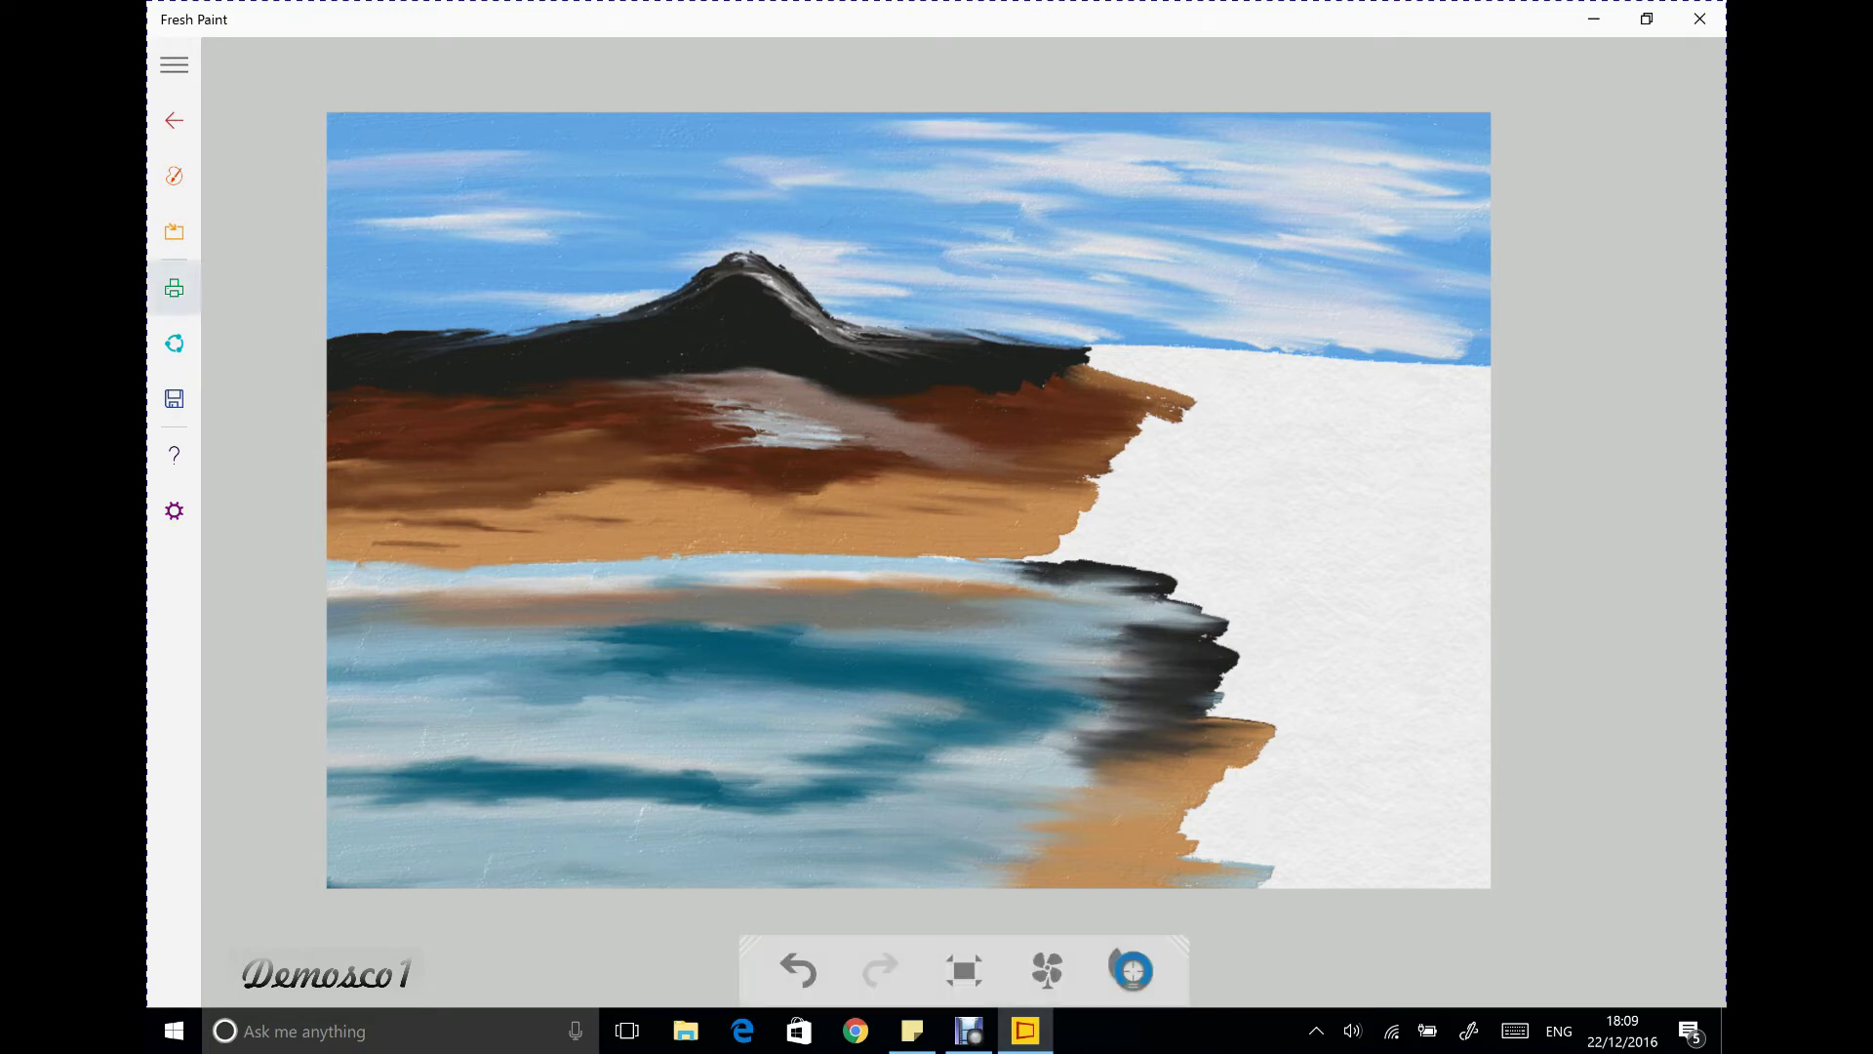
# Paint short tan strokes with the thin round brush on the brown land just beside the pale-blue patch
pyautogui.click(174, 175)
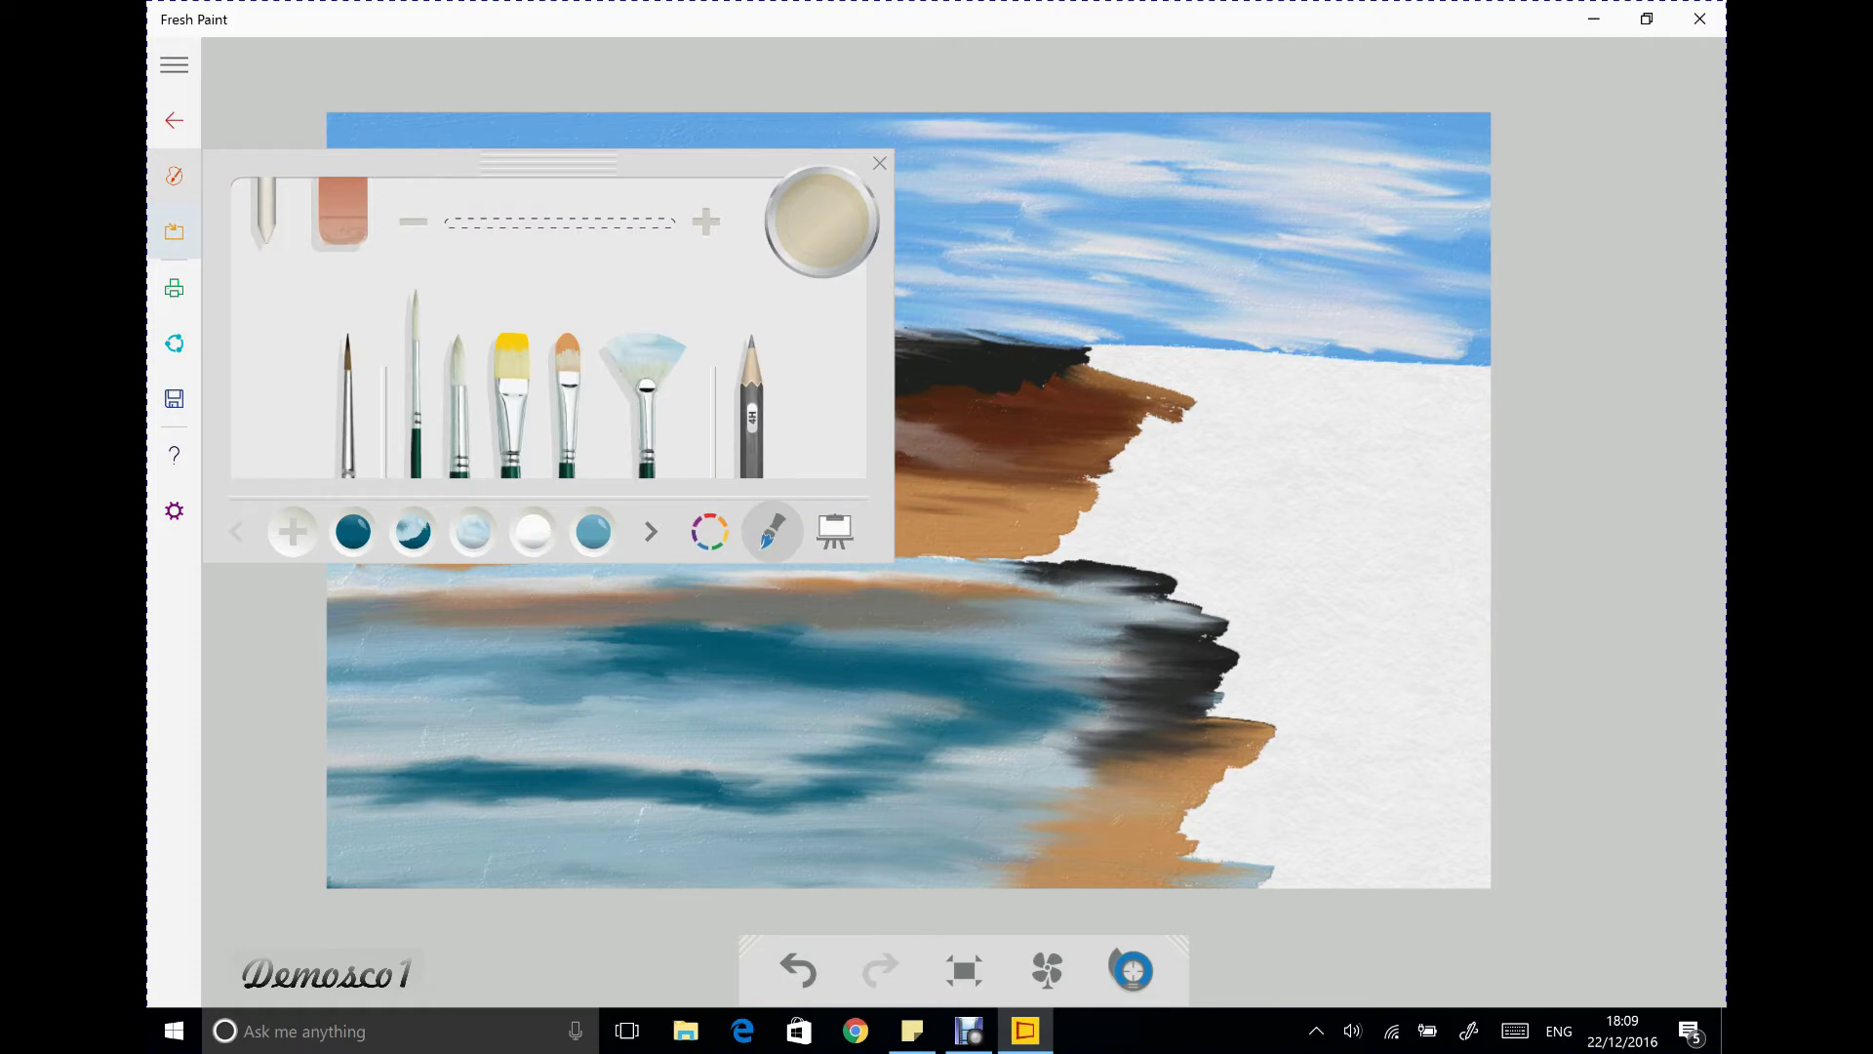
pyautogui.click(650, 531)
pyautogui.click(354, 531)
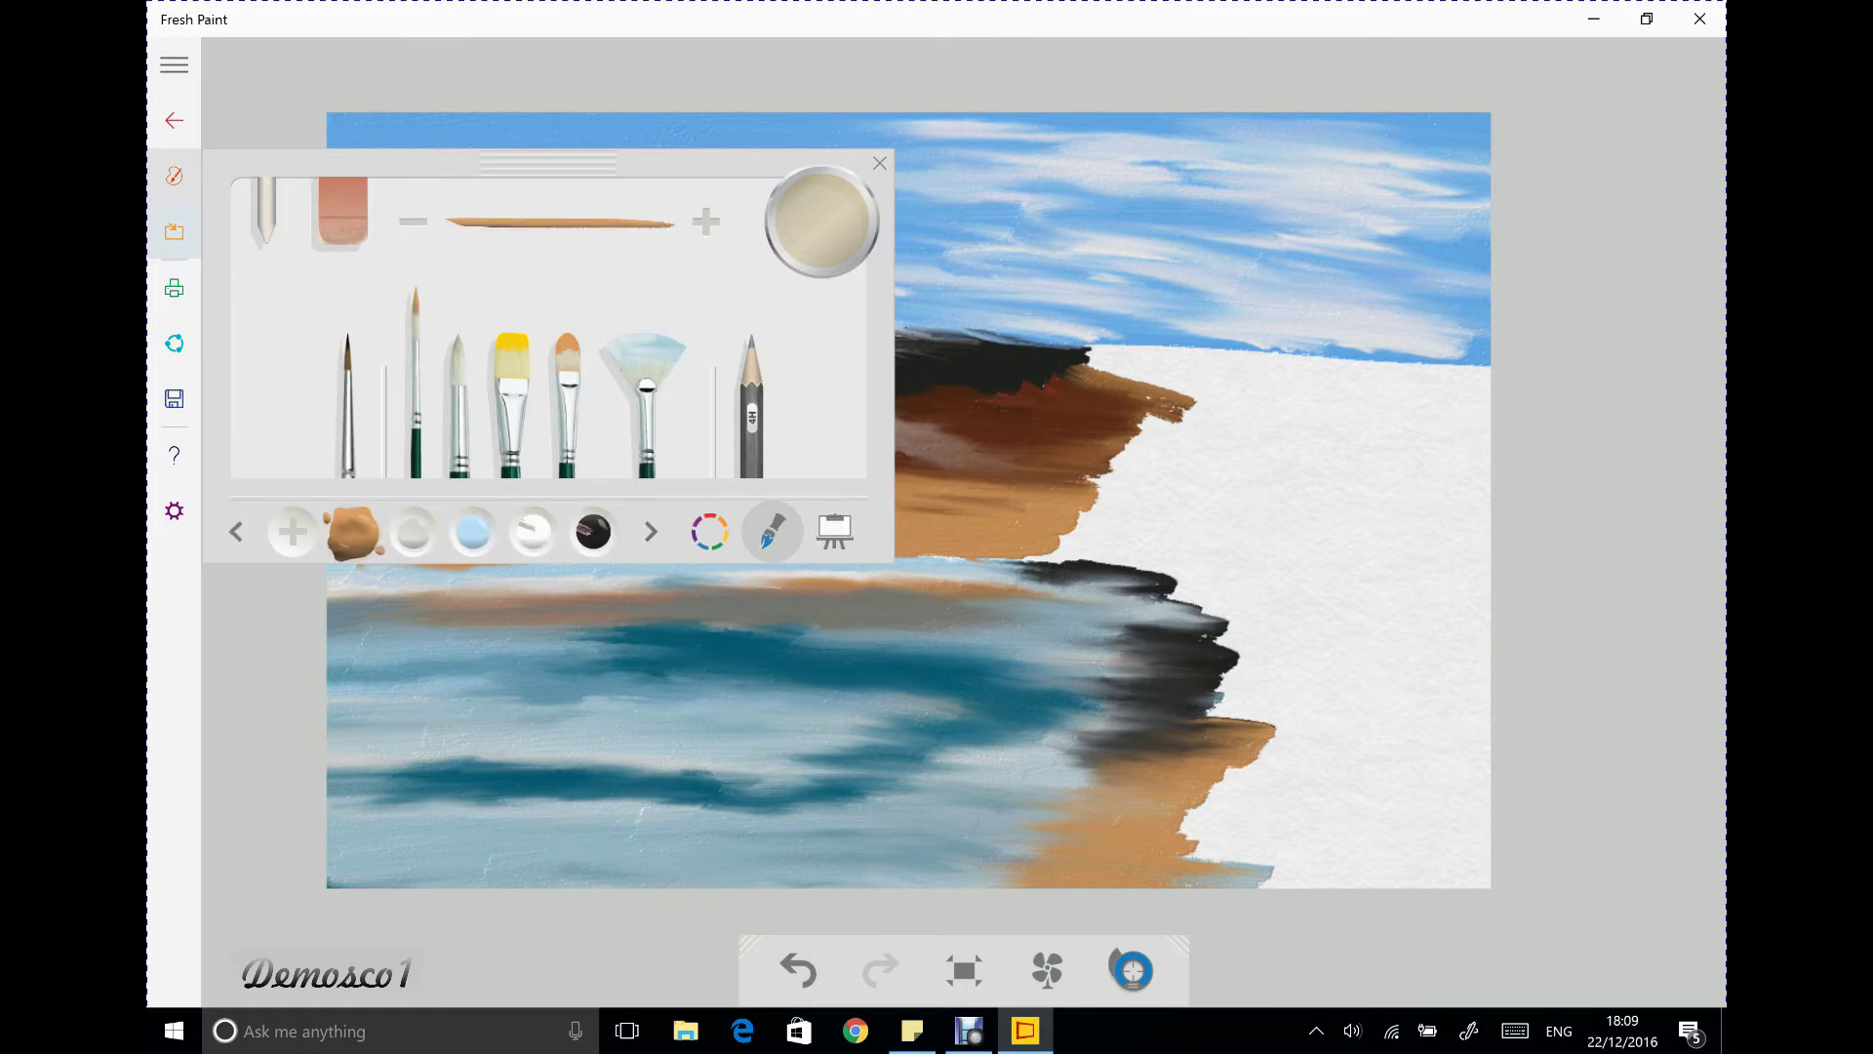
pyautogui.click(697, 443)
pyautogui.moveTo(696, 444)
pyautogui.mouseDown()
pyautogui.moveTo(652, 443)
pyautogui.moveTo(699, 438)
pyautogui.mouseUp()
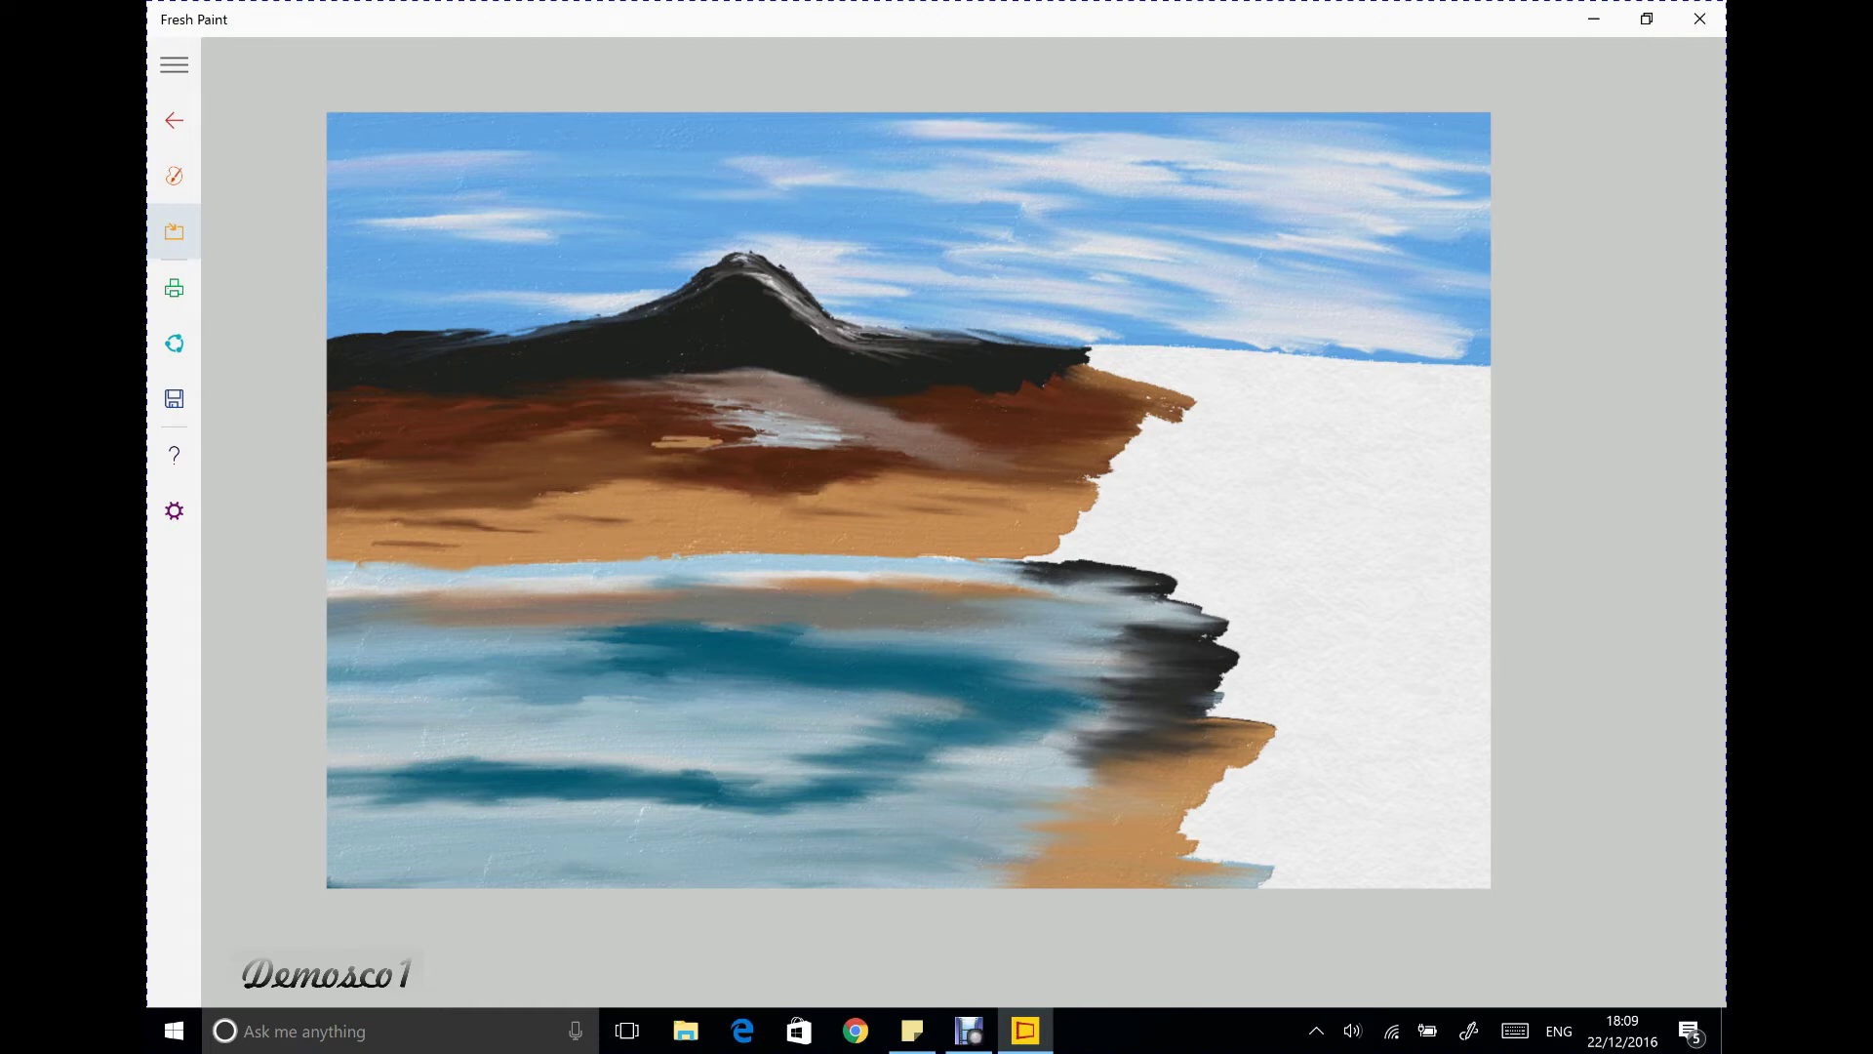
# Paint broken charcoal strokes running down the brown slope to the left of the pale-blue patch
pyautogui.click(629, 426)
pyautogui.moveTo(632, 423); pyautogui.dragTo(602, 437)
pyautogui.click(174, 176)
pyautogui.click(593, 532)
pyautogui.click(173, 176)
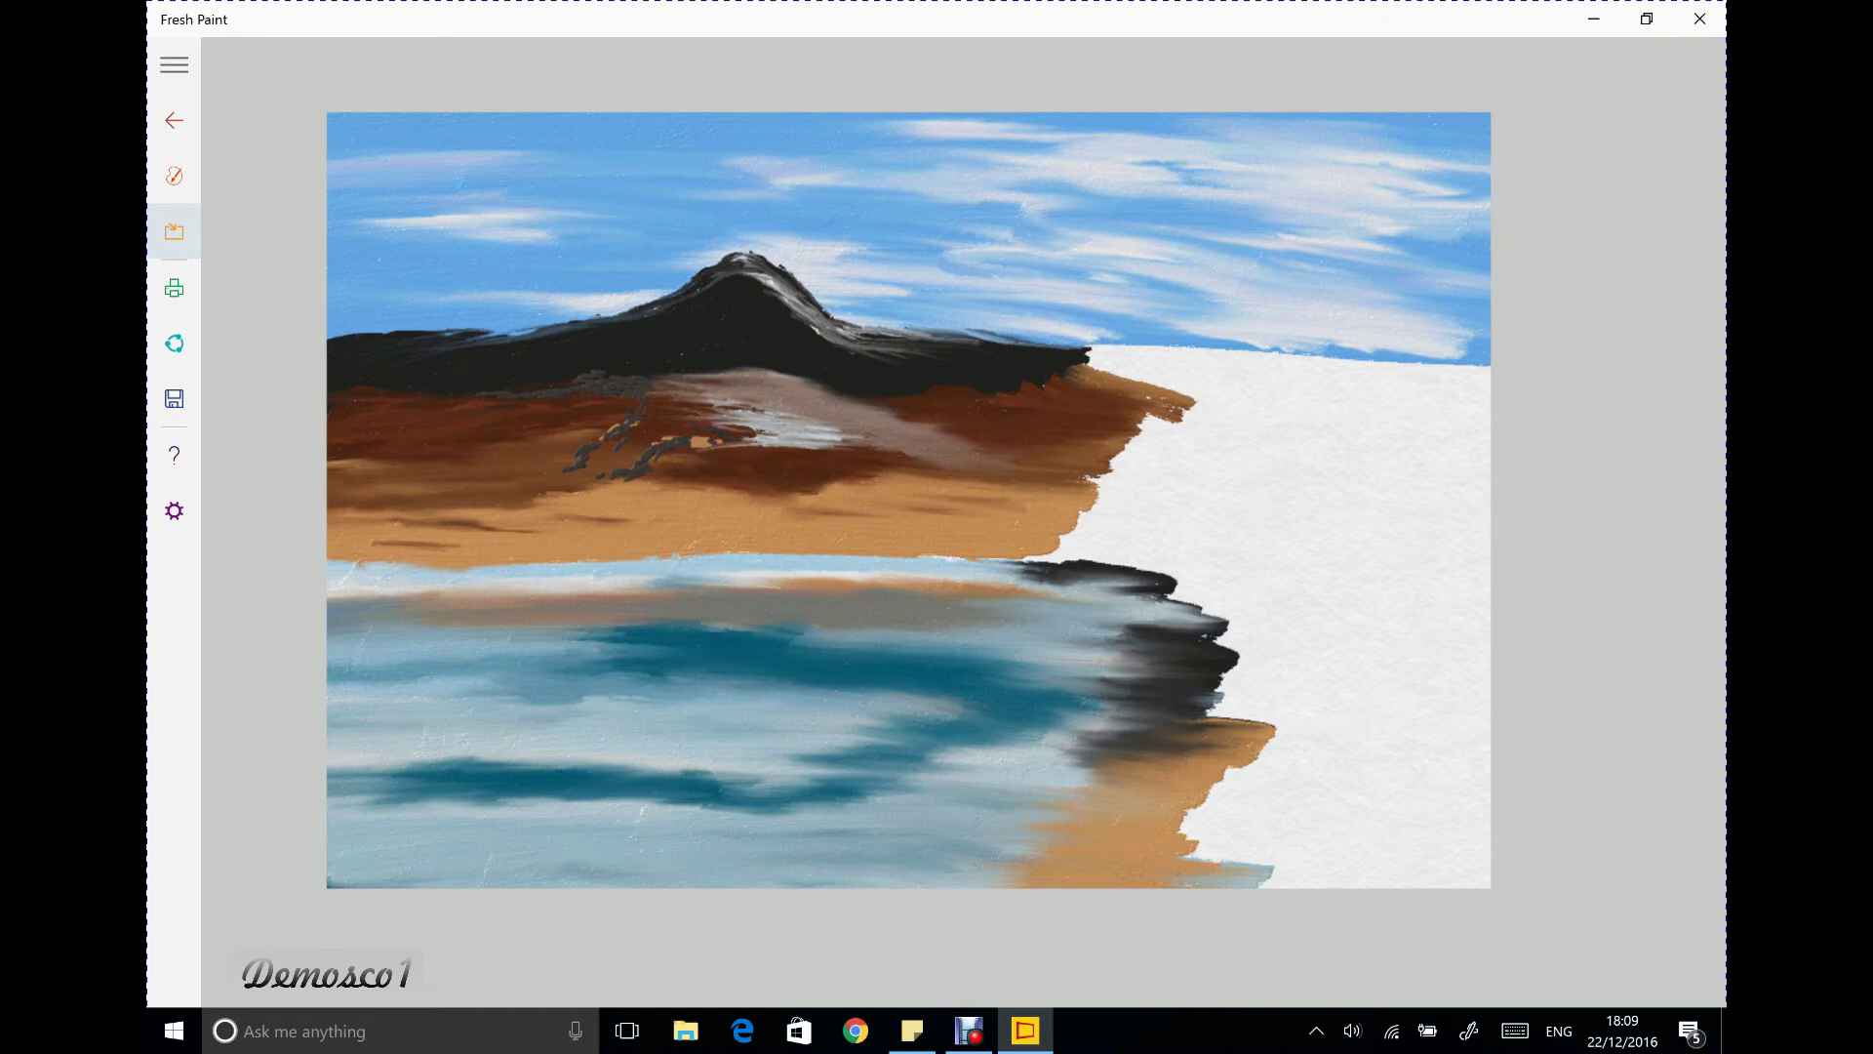
# Add thin charcoal strokes over the pale-blue patch and the grey streak directly below the mountain
pyautogui.moveTo(753, 433)
pyautogui.mouseDown()
pyautogui.moveTo(773, 429)
pyautogui.moveTo(712, 425)
pyautogui.mouseUp()
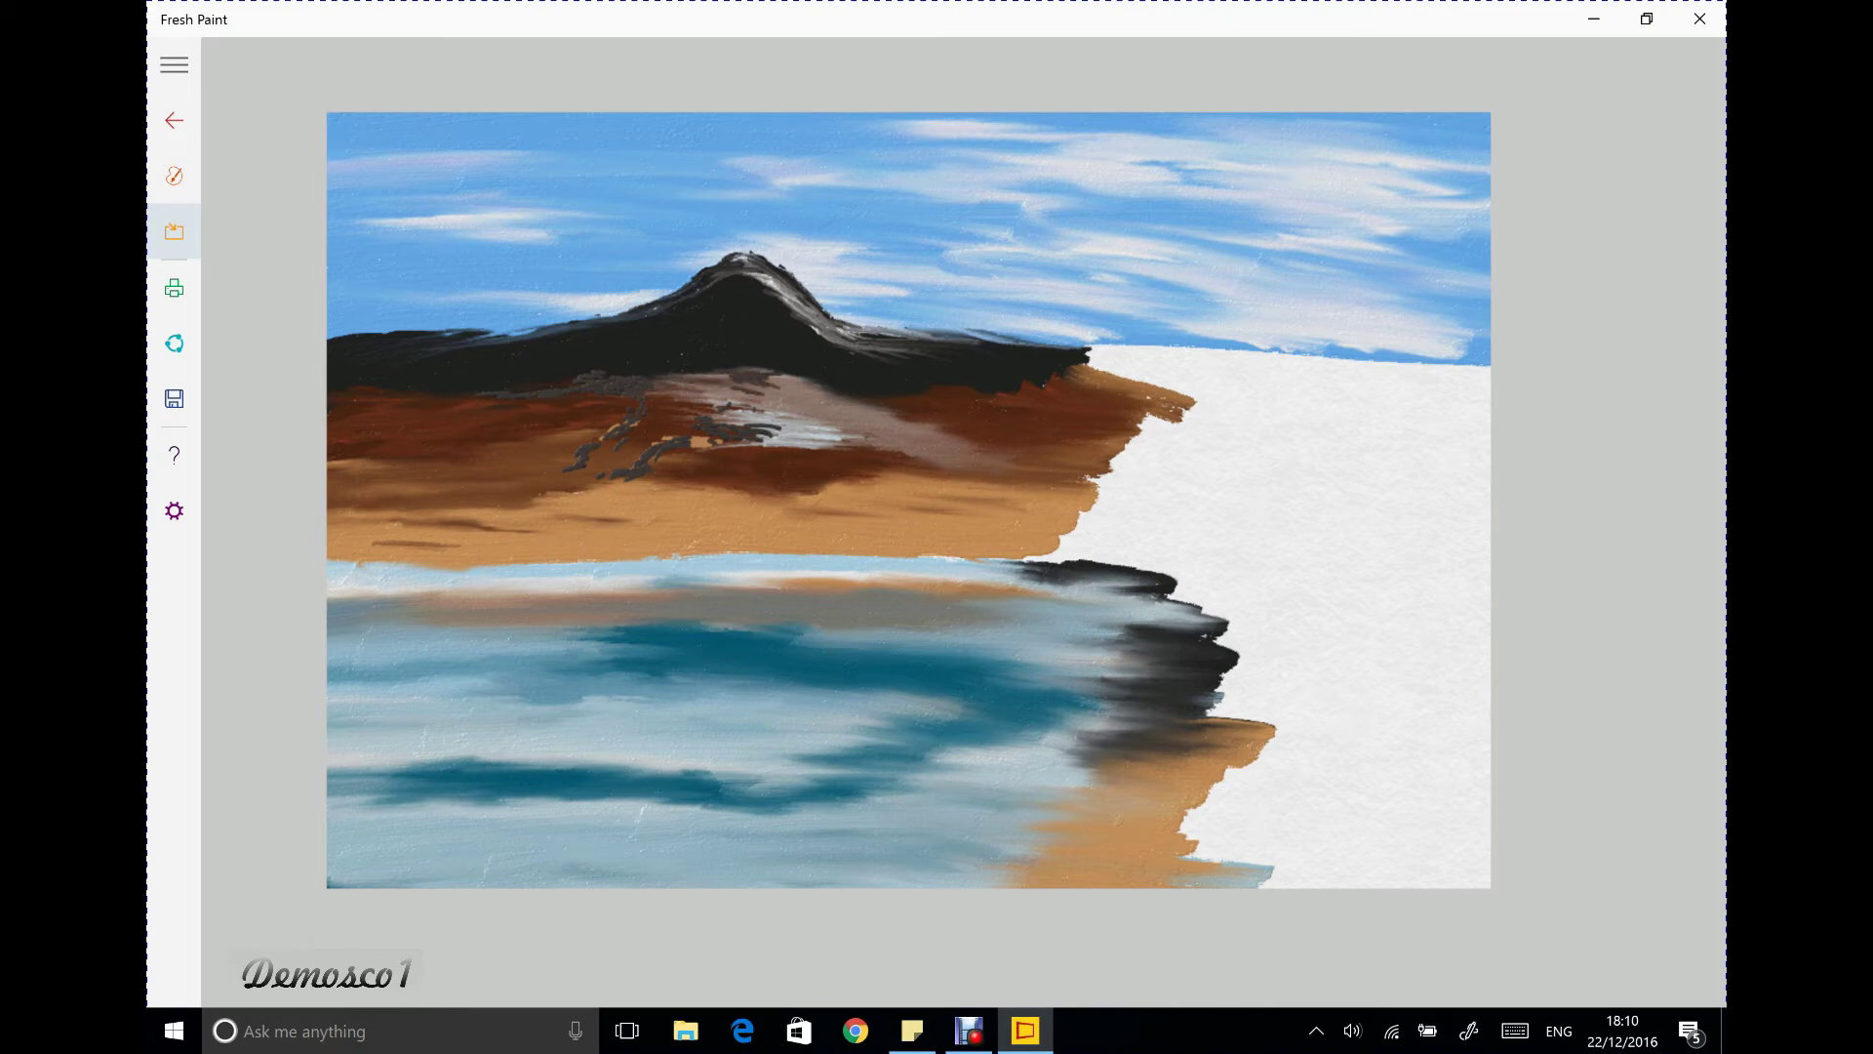
pyautogui.moveTo(770, 390)
pyautogui.mouseDown()
pyautogui.moveTo(814, 385)
pyautogui.moveTo(786, 400)
pyautogui.moveTo(796, 413)
pyautogui.mouseUp()
pyautogui.moveTo(717, 390); pyautogui.dragTo(856, 407)
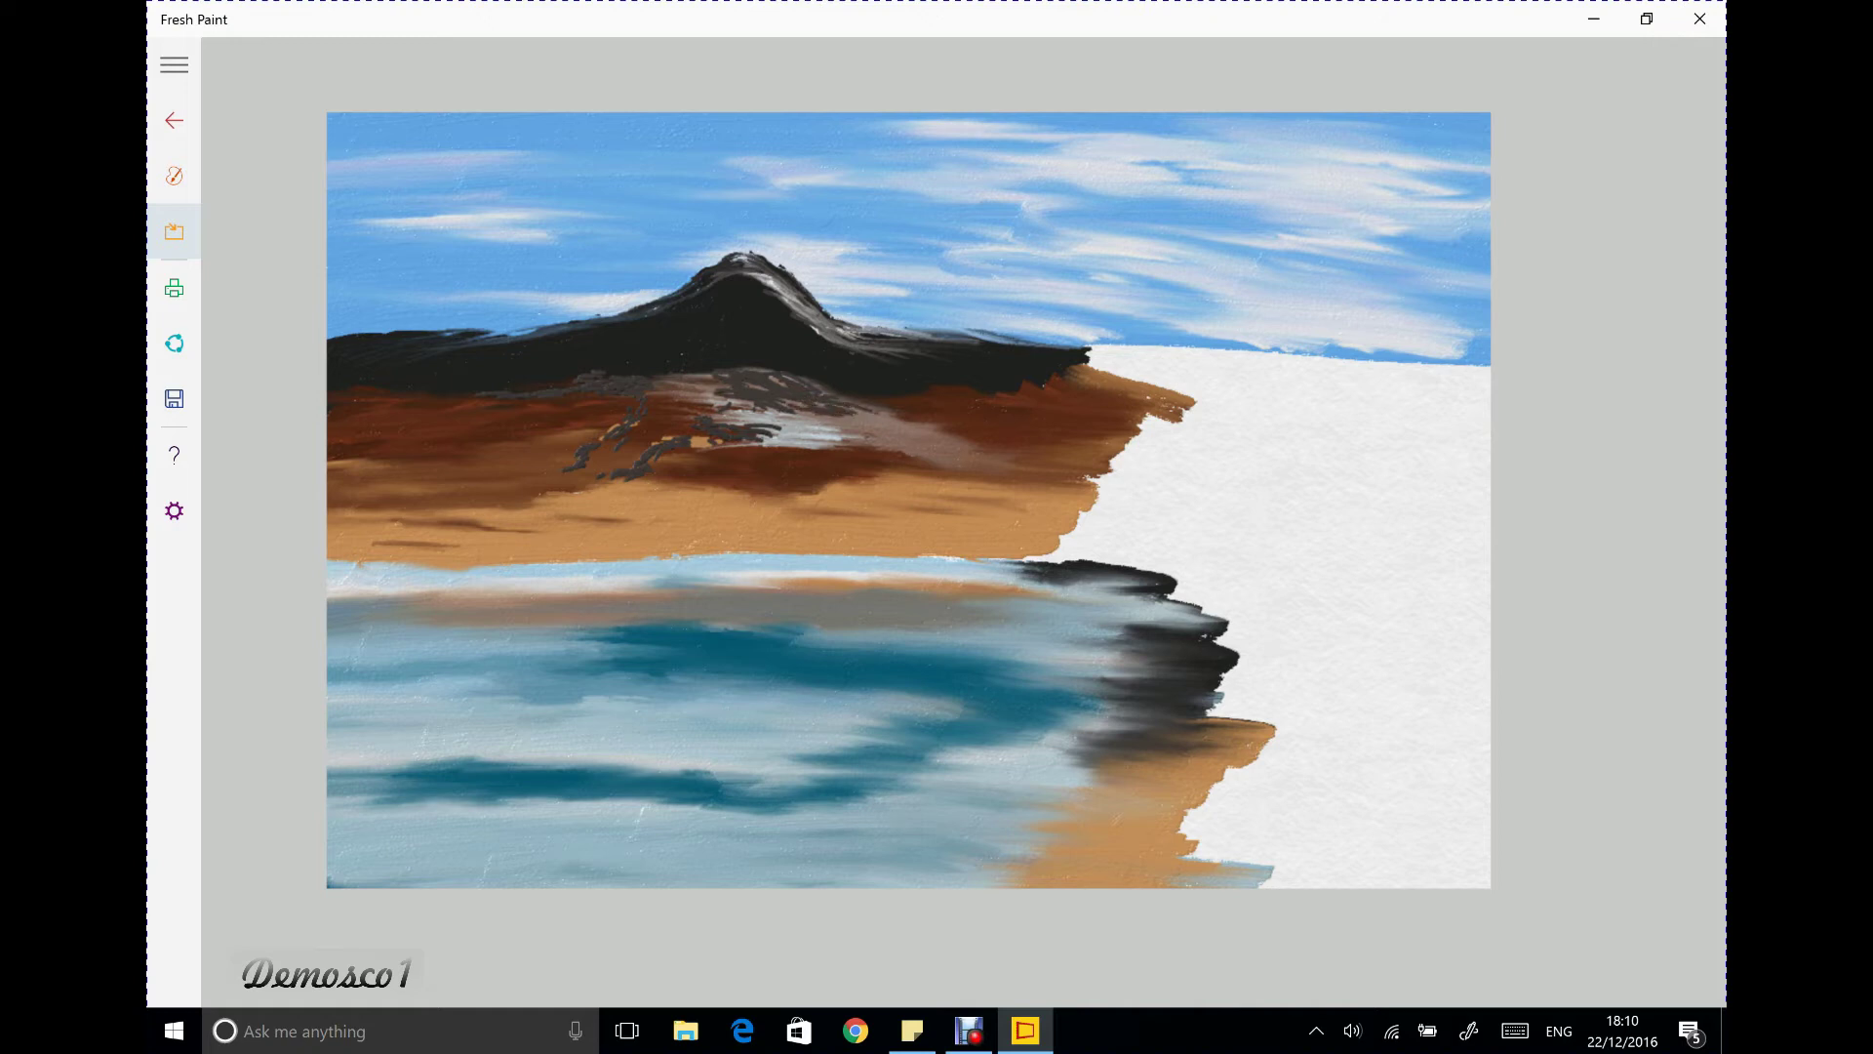
pyautogui.moveTo(699, 390); pyautogui.dragTo(718, 391)
# Blend the charcoal, pale-blue and tan marks on the slope into the land with the fan brush
pyautogui.click(174, 176)
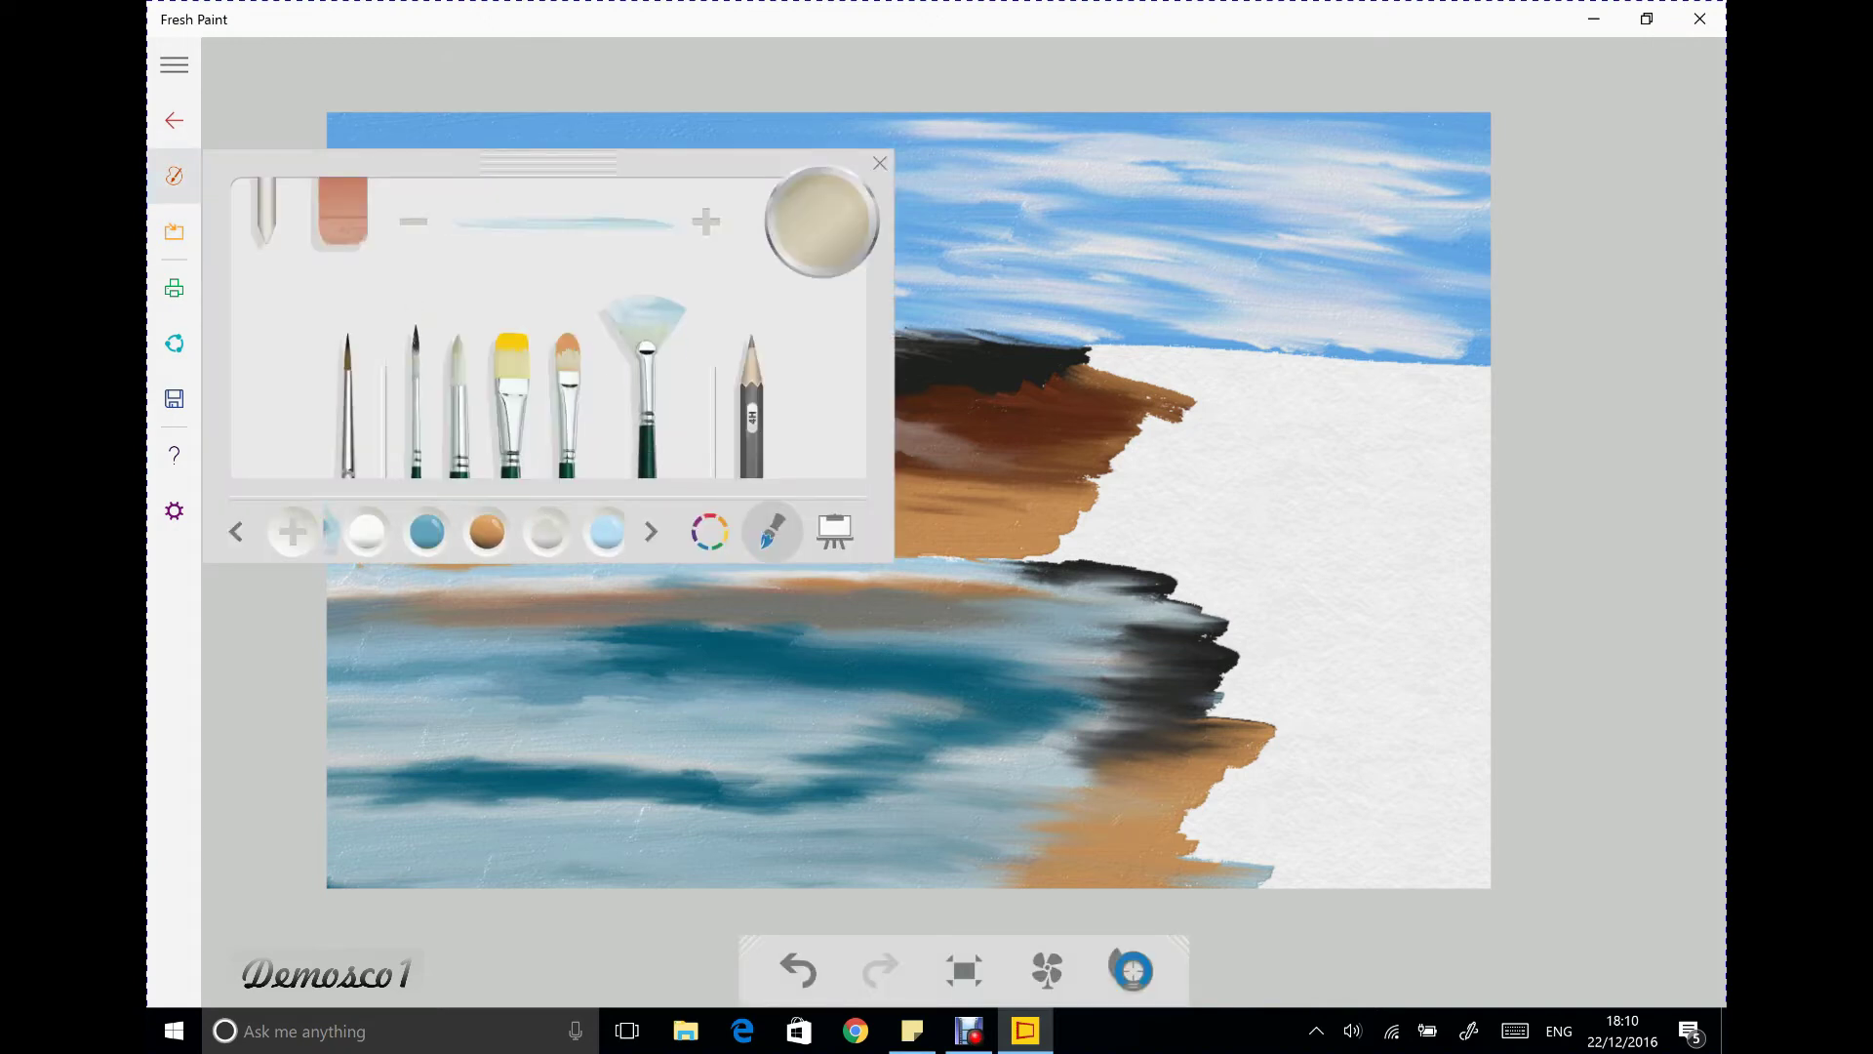
pyautogui.press('Escape')
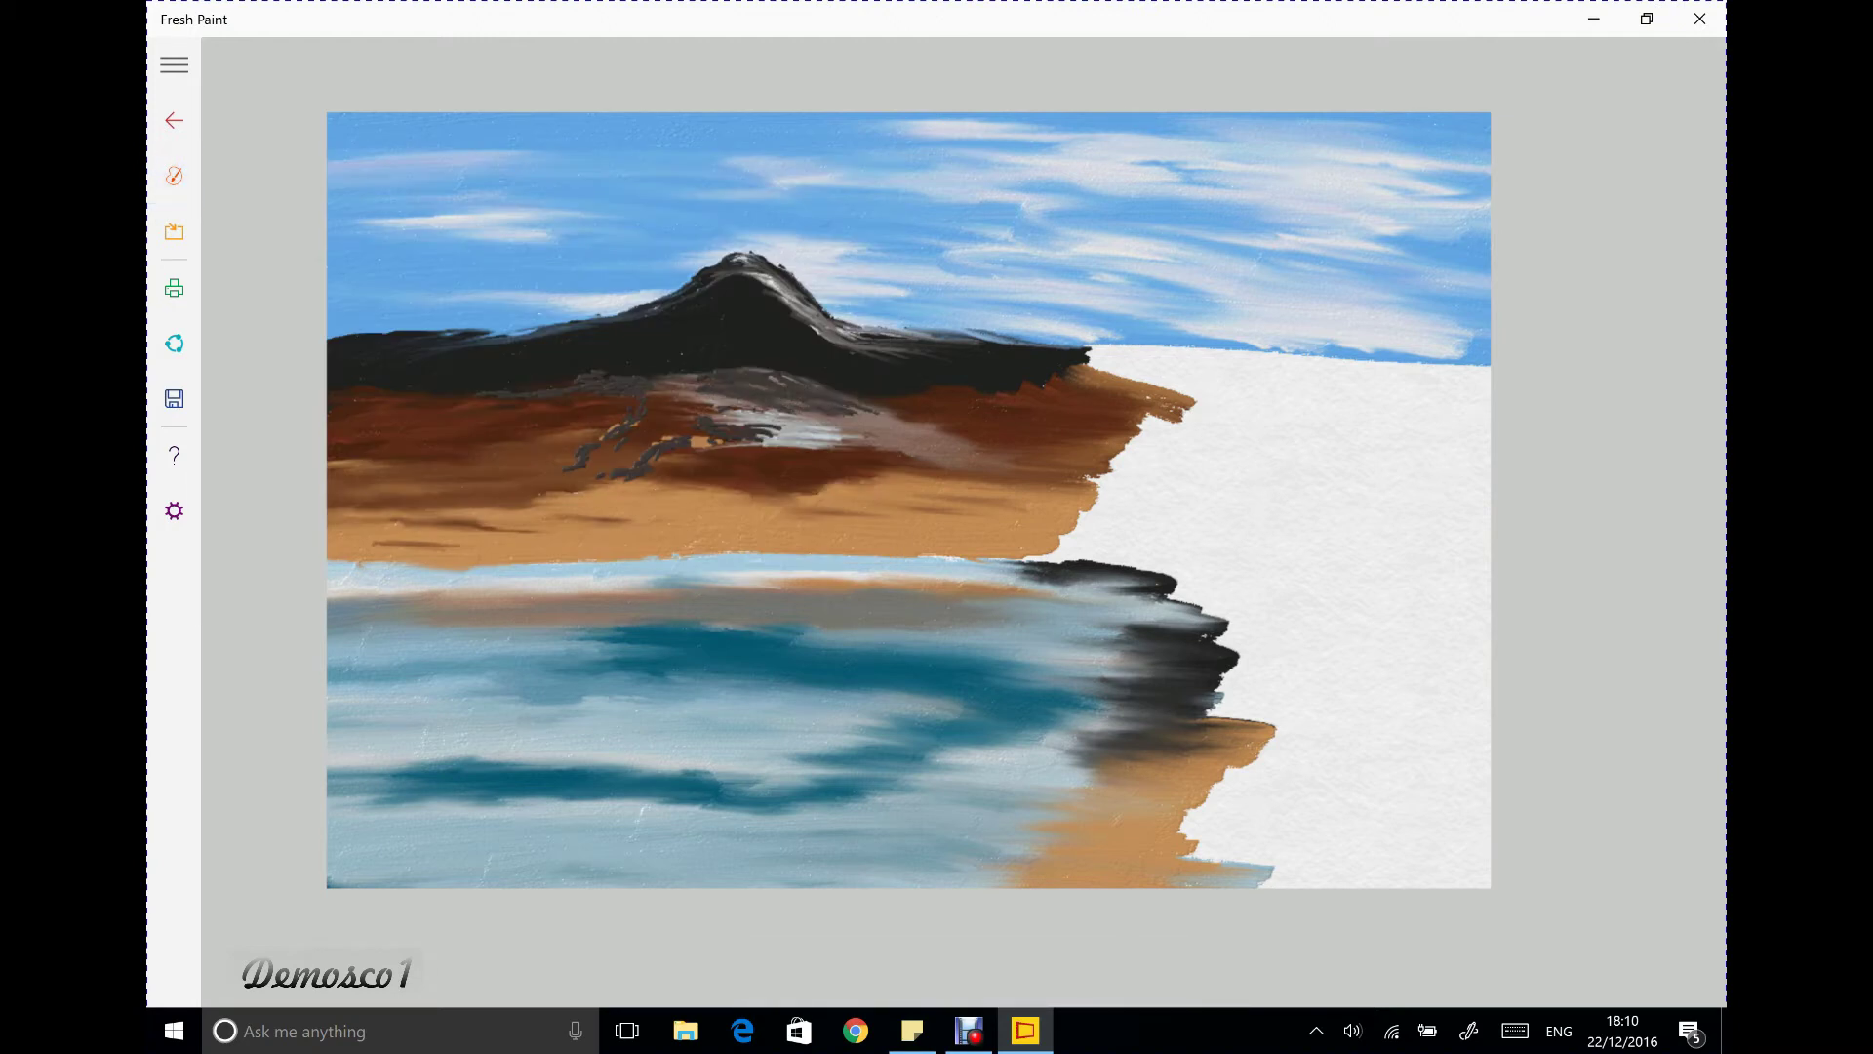
pyautogui.moveTo(785, 430)
pyautogui.mouseDown()
pyautogui.moveTo(642, 461)
pyautogui.moveTo(746, 420)
pyautogui.moveTo(790, 441)
pyautogui.moveTo(760, 439)
pyautogui.mouseUp()
pyautogui.moveTo(636, 425)
pyautogui.mouseDown()
pyautogui.moveTo(605, 432)
pyautogui.moveTo(660, 390)
pyautogui.mouseUp()
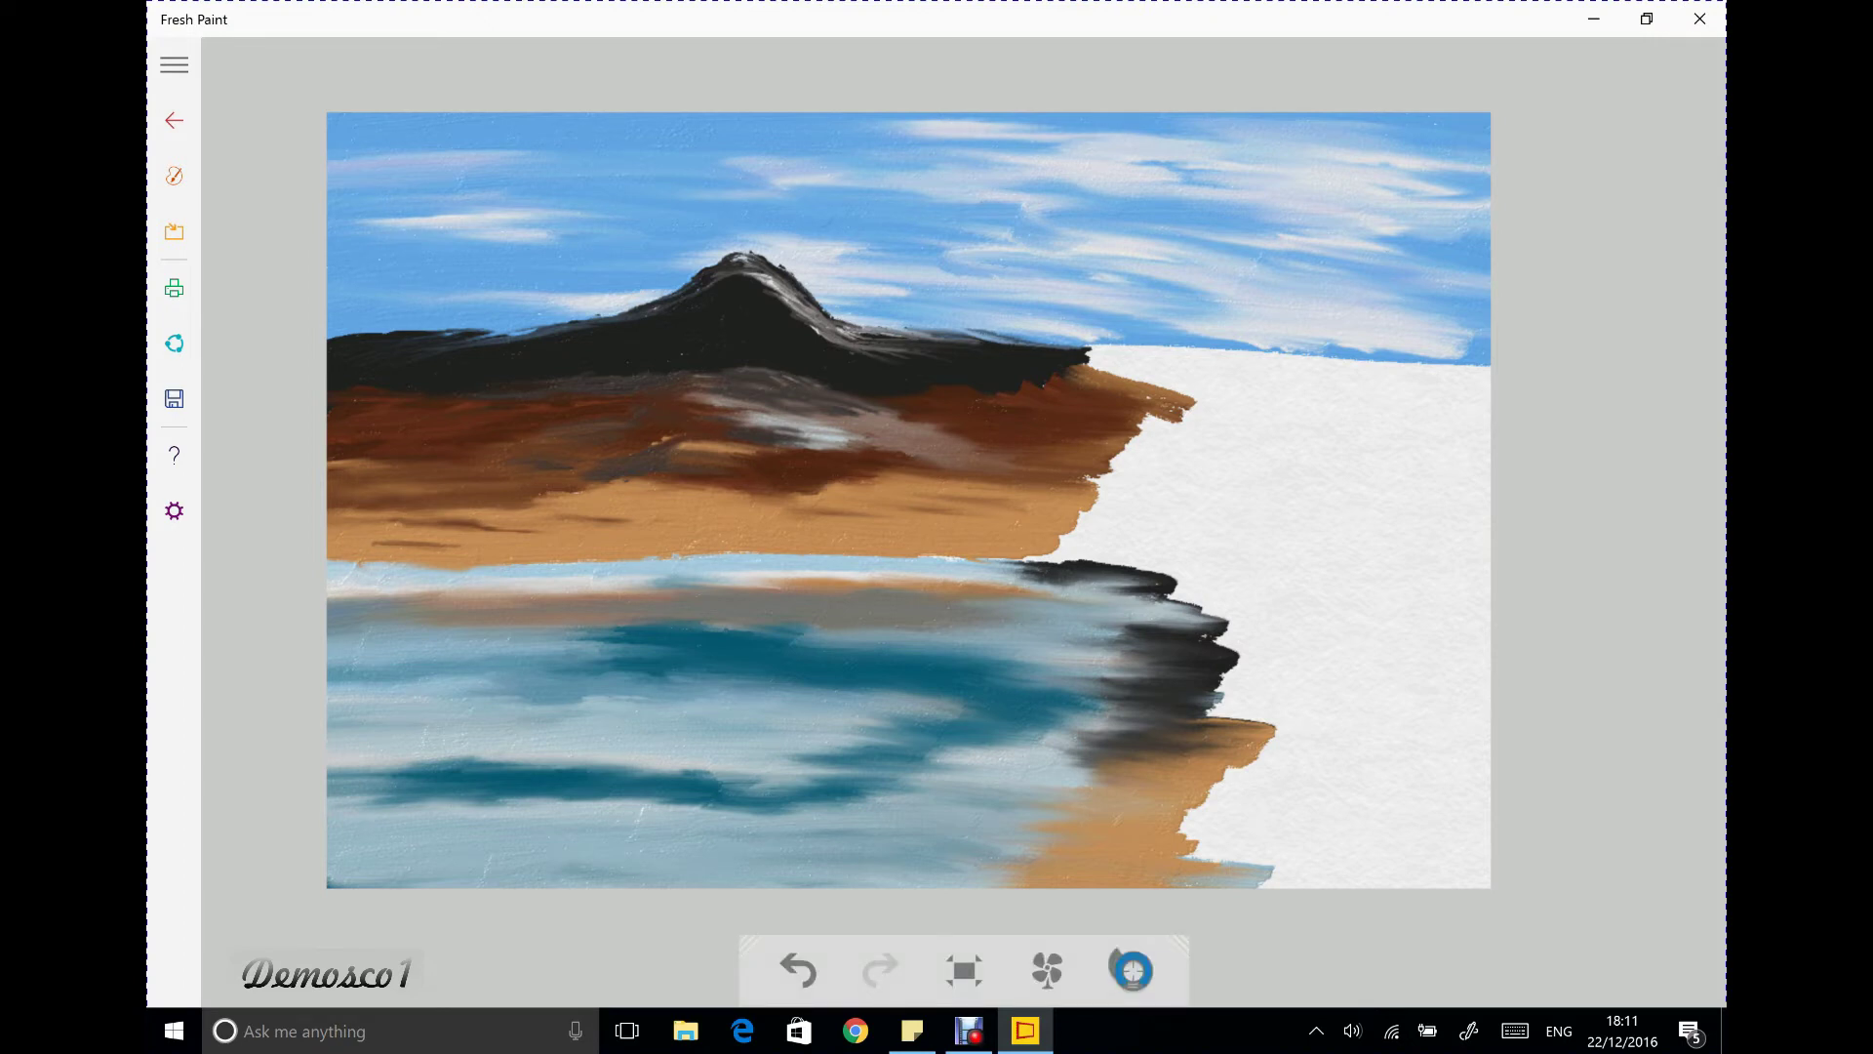
# Paint more thin charcoal strokes at both ends of the brown land and across the pale patch in its middle
pyautogui.click(173, 176)
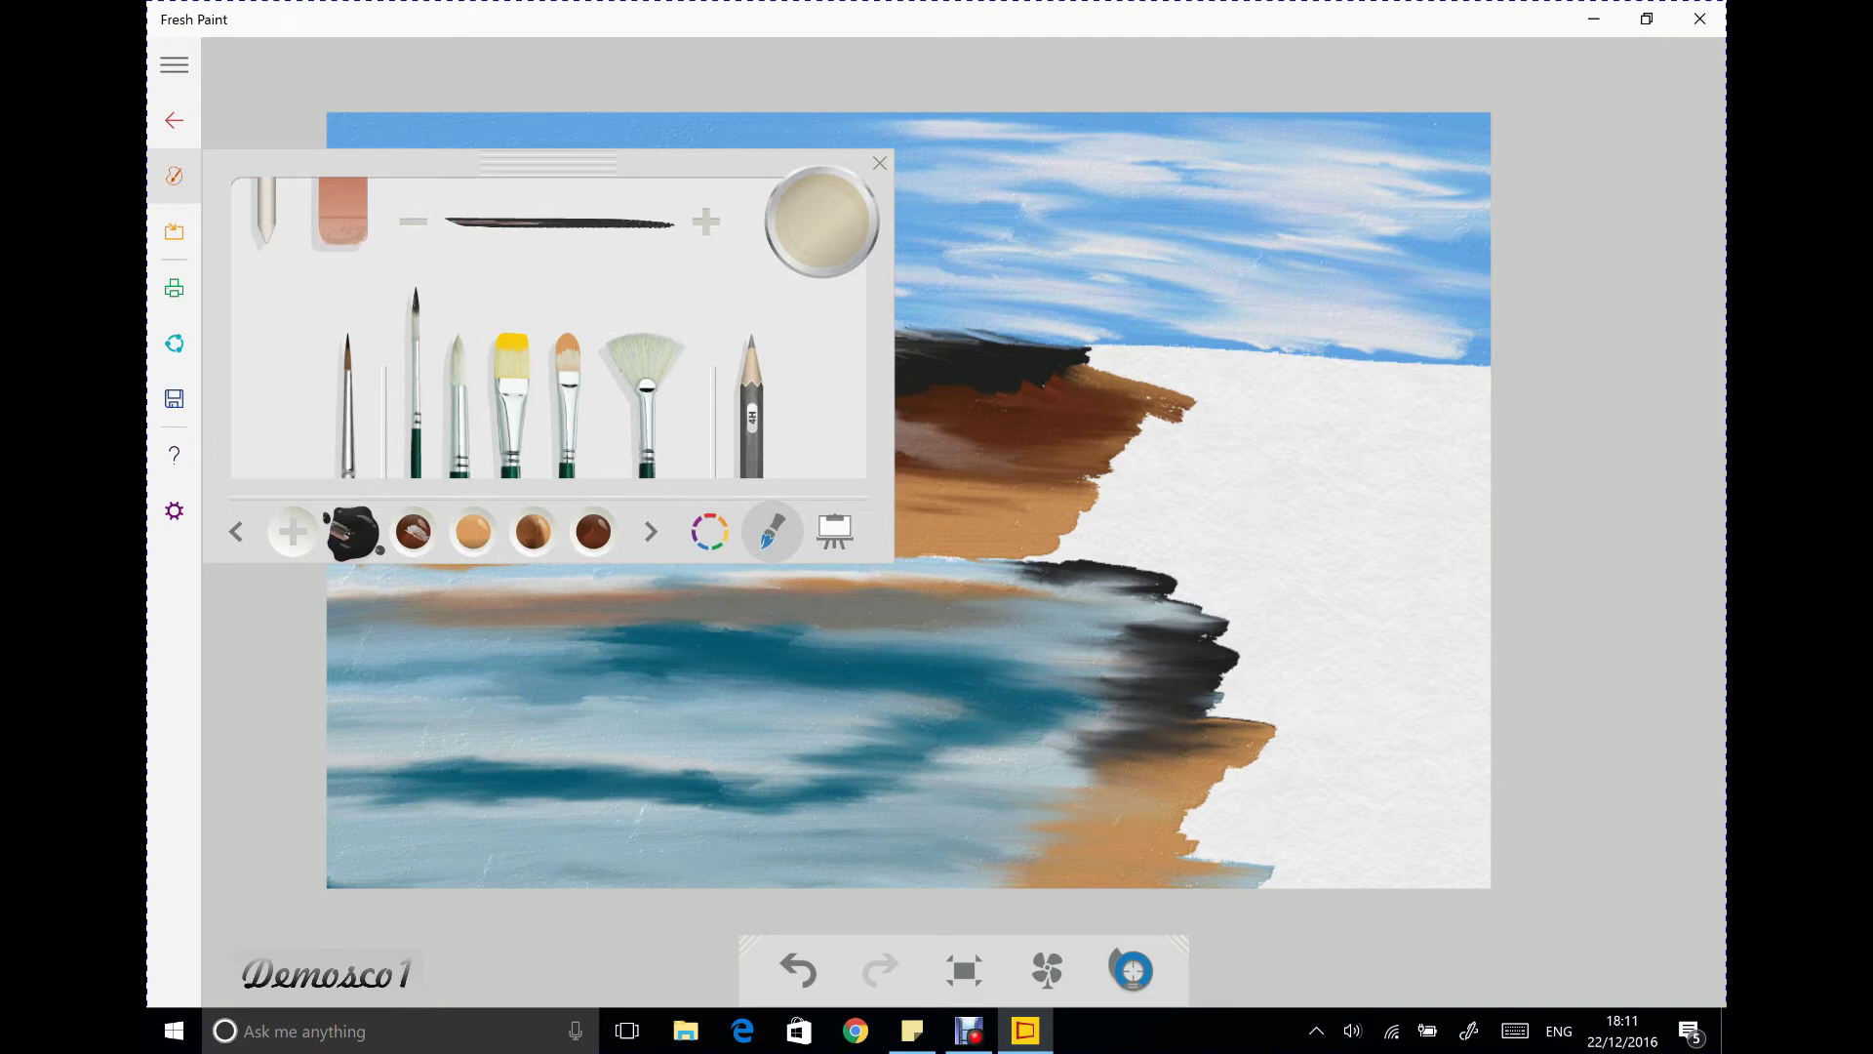
pyautogui.press('Escape')
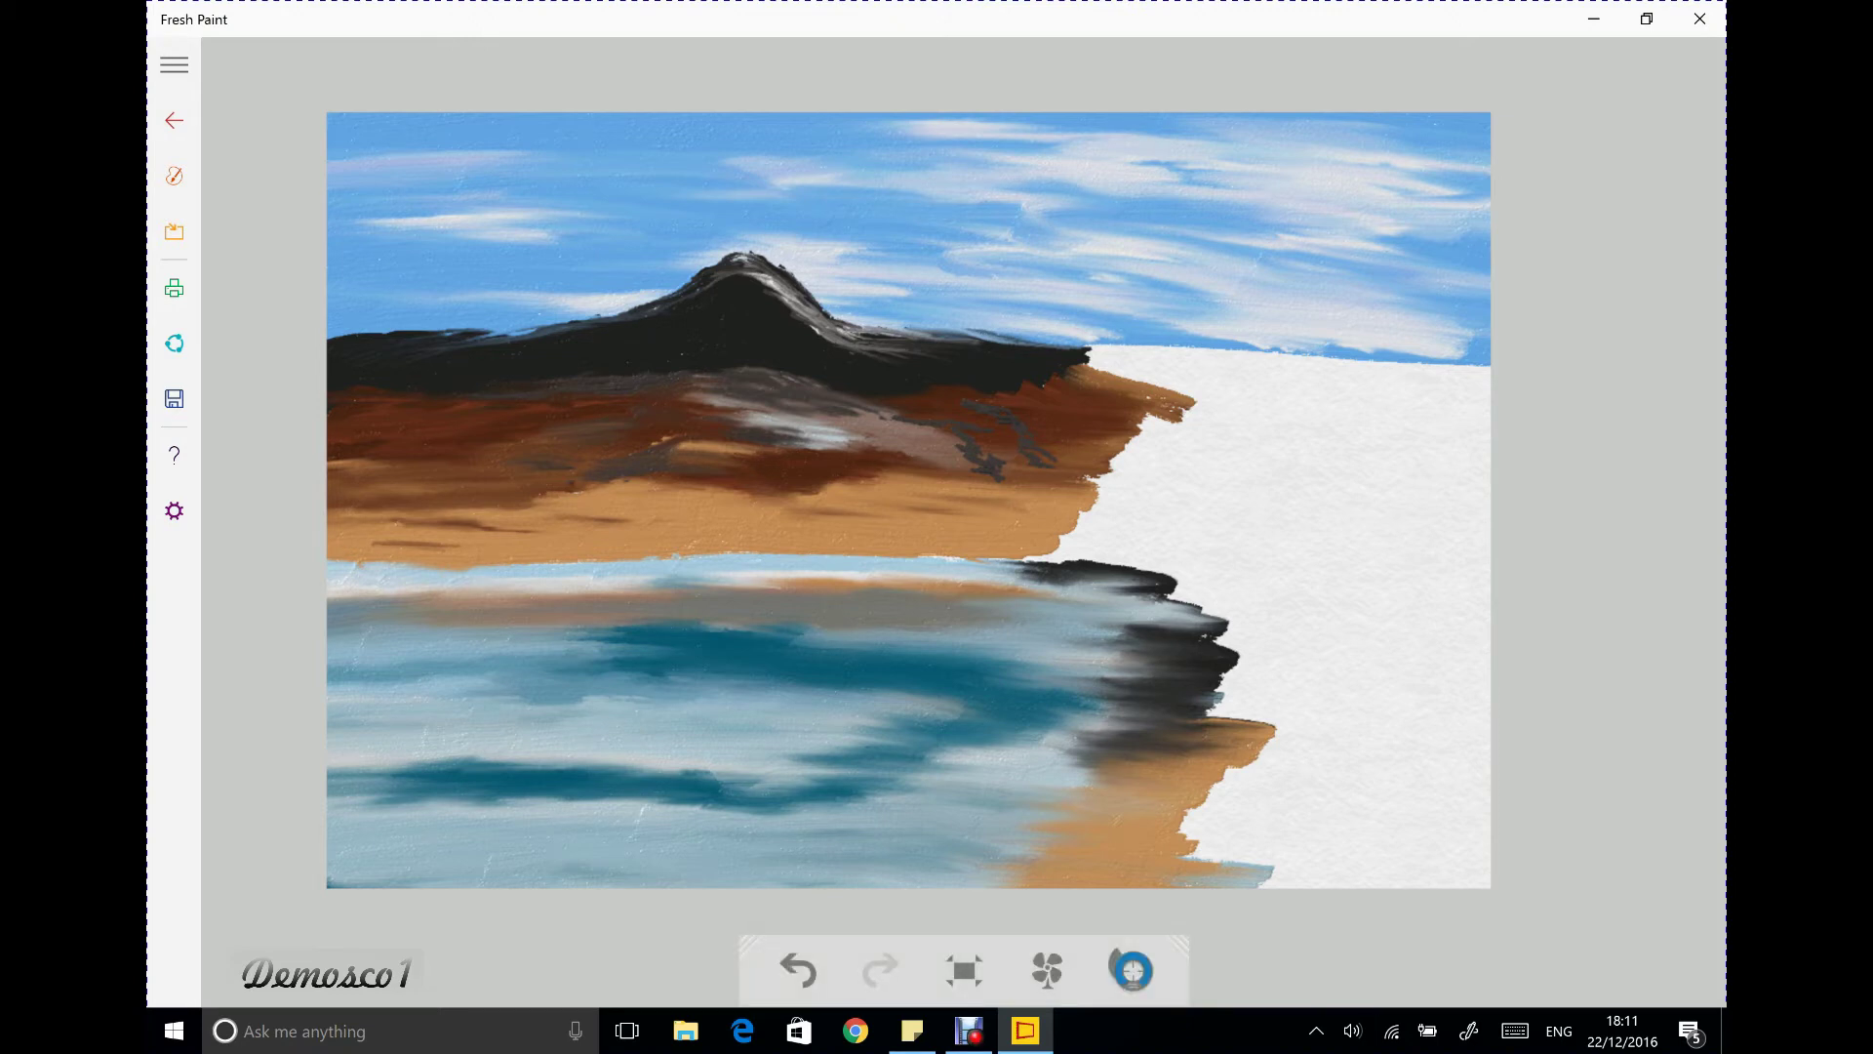
pyautogui.click(565, 488)
pyautogui.moveTo(564, 488); pyautogui.dragTo(512, 507)
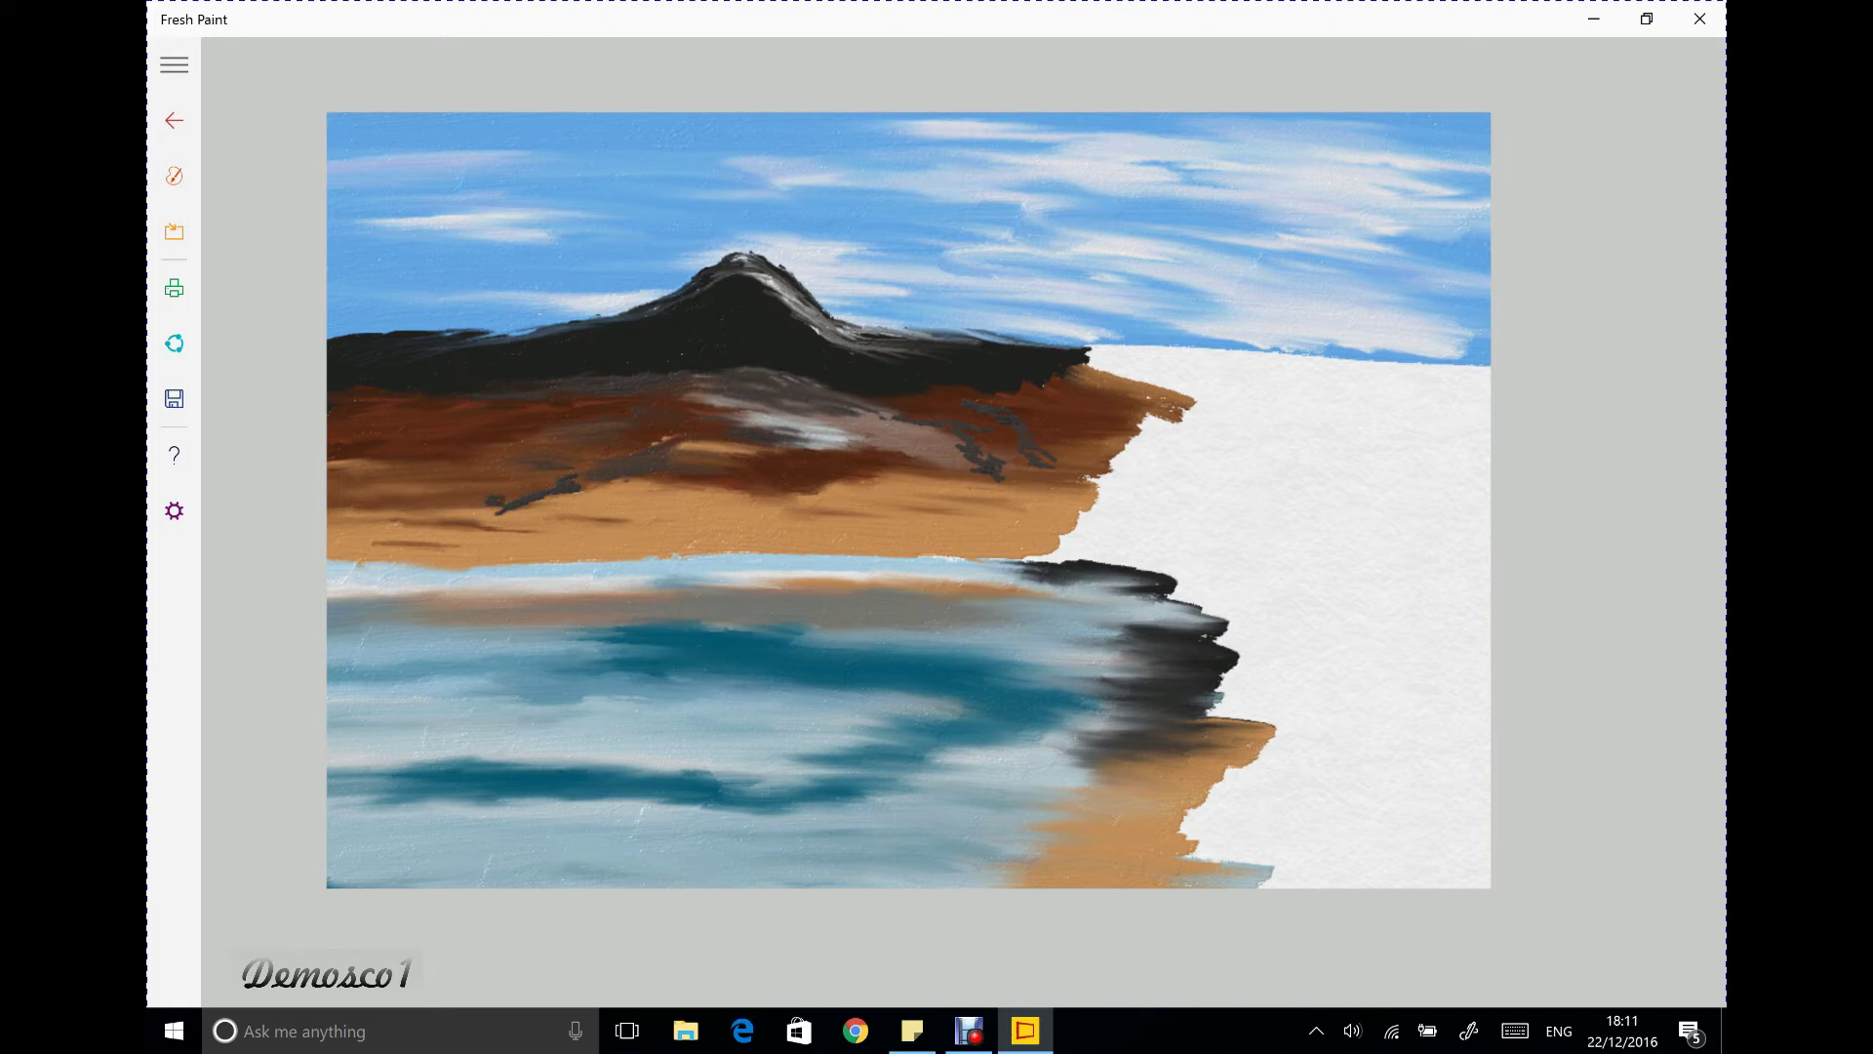
pyautogui.moveTo(483, 503); pyautogui.dragTo(447, 511)
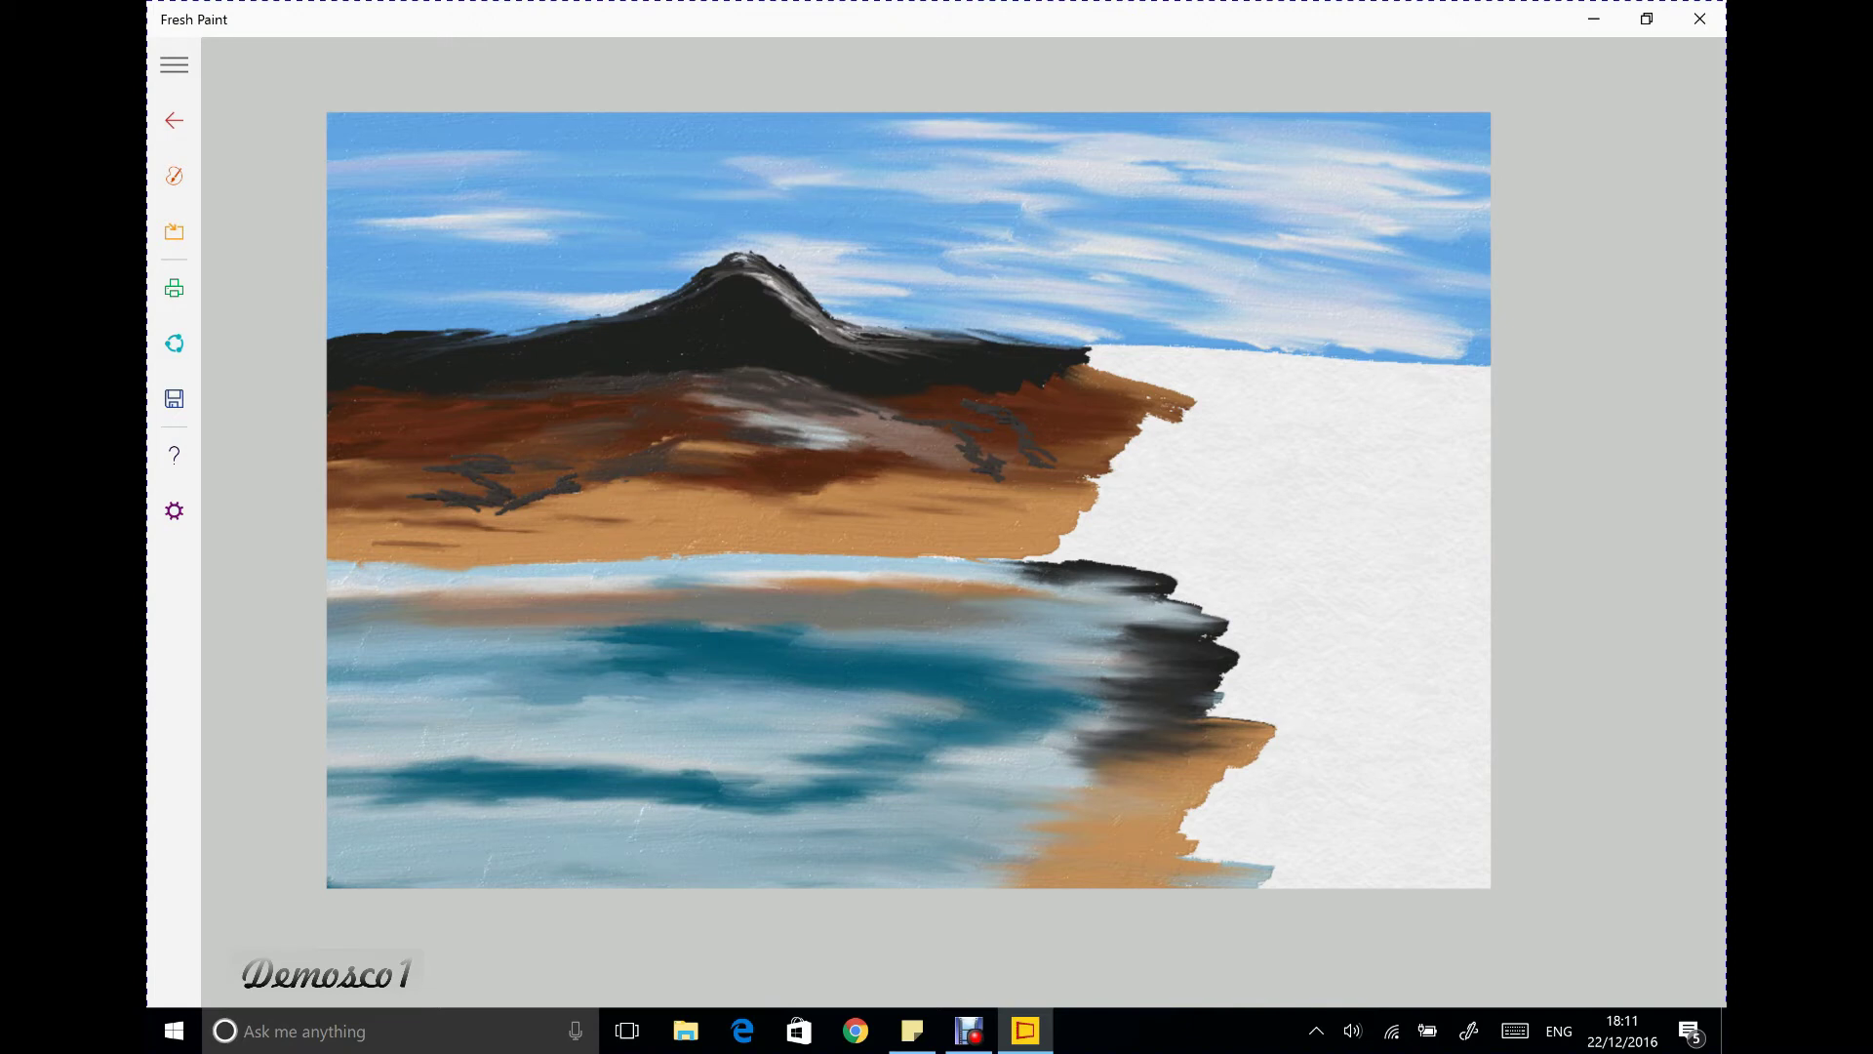
pyautogui.moveTo(861, 418)
pyautogui.mouseDown()
pyautogui.moveTo(881, 413)
pyautogui.moveTo(848, 430)
pyautogui.moveTo(882, 433)
pyautogui.moveTo(864, 444)
pyautogui.mouseUp()
# Blend the new charcoal strokes into the brown land and pale patch with the clean fan brush
pyautogui.click(174, 175)
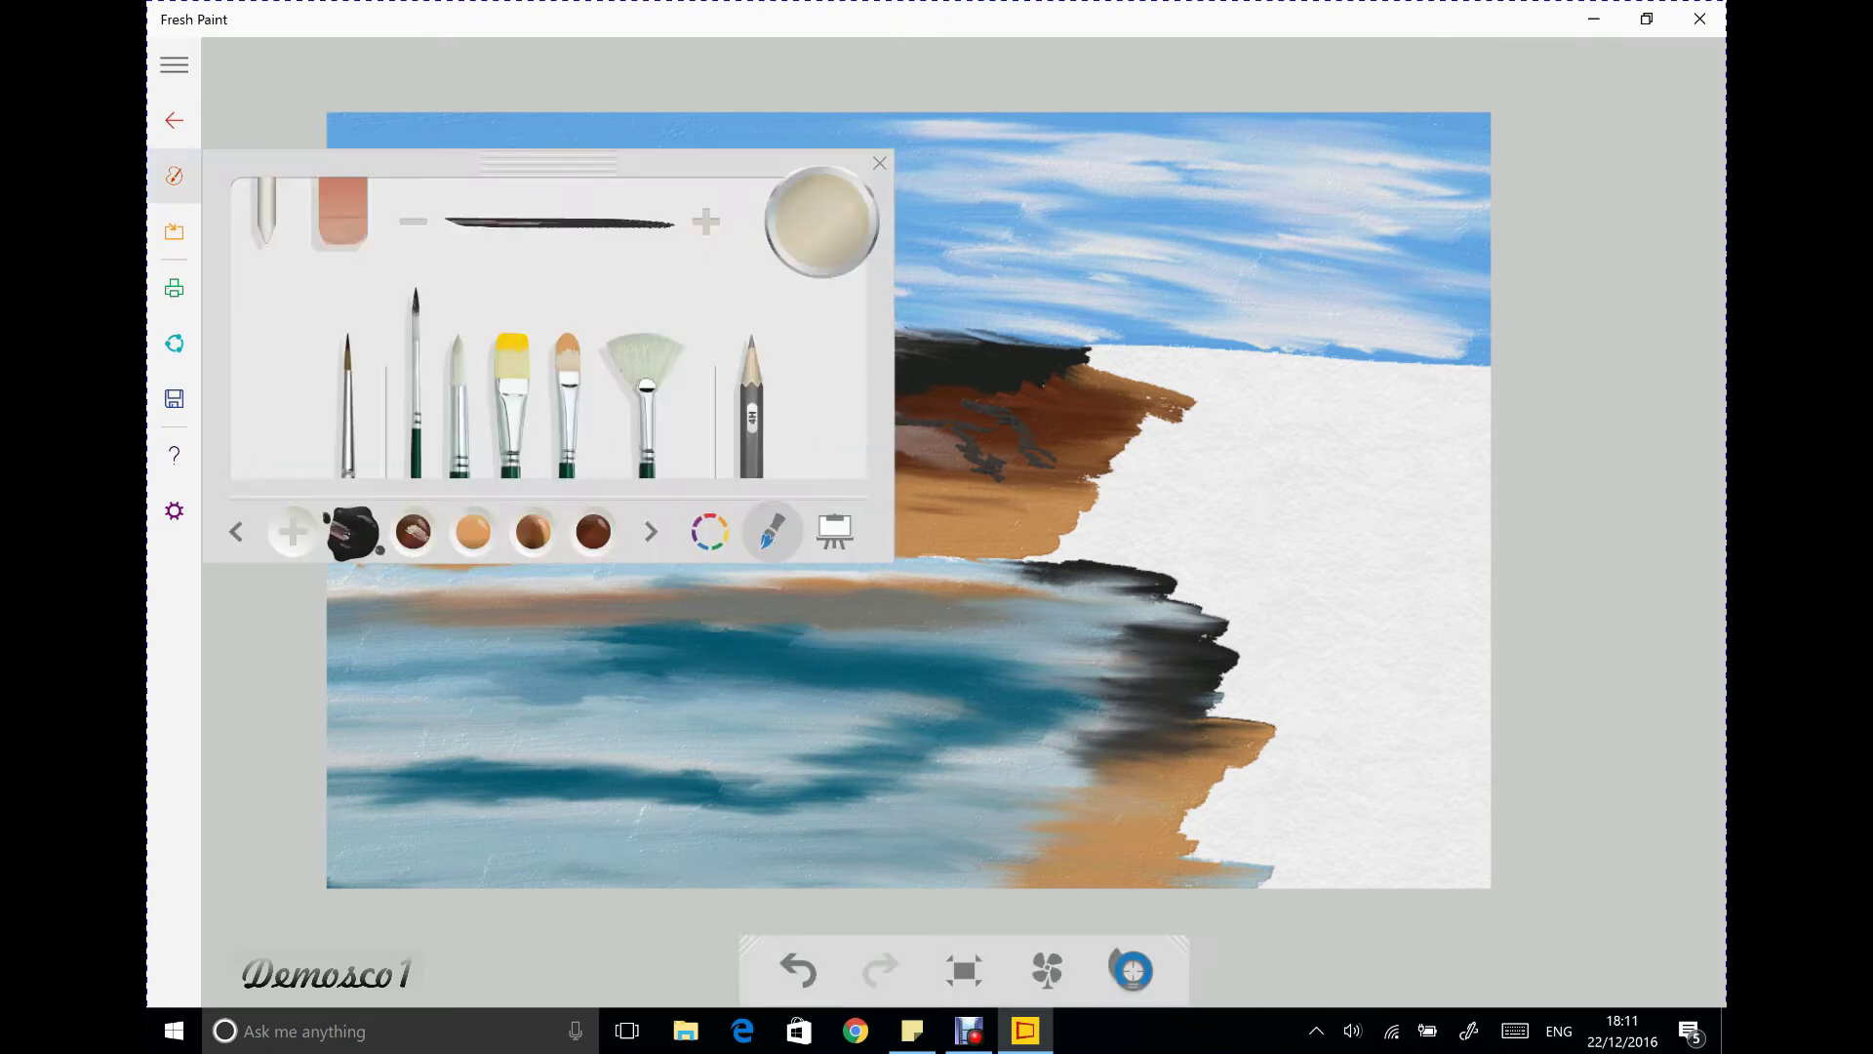
pyautogui.click(644, 380)
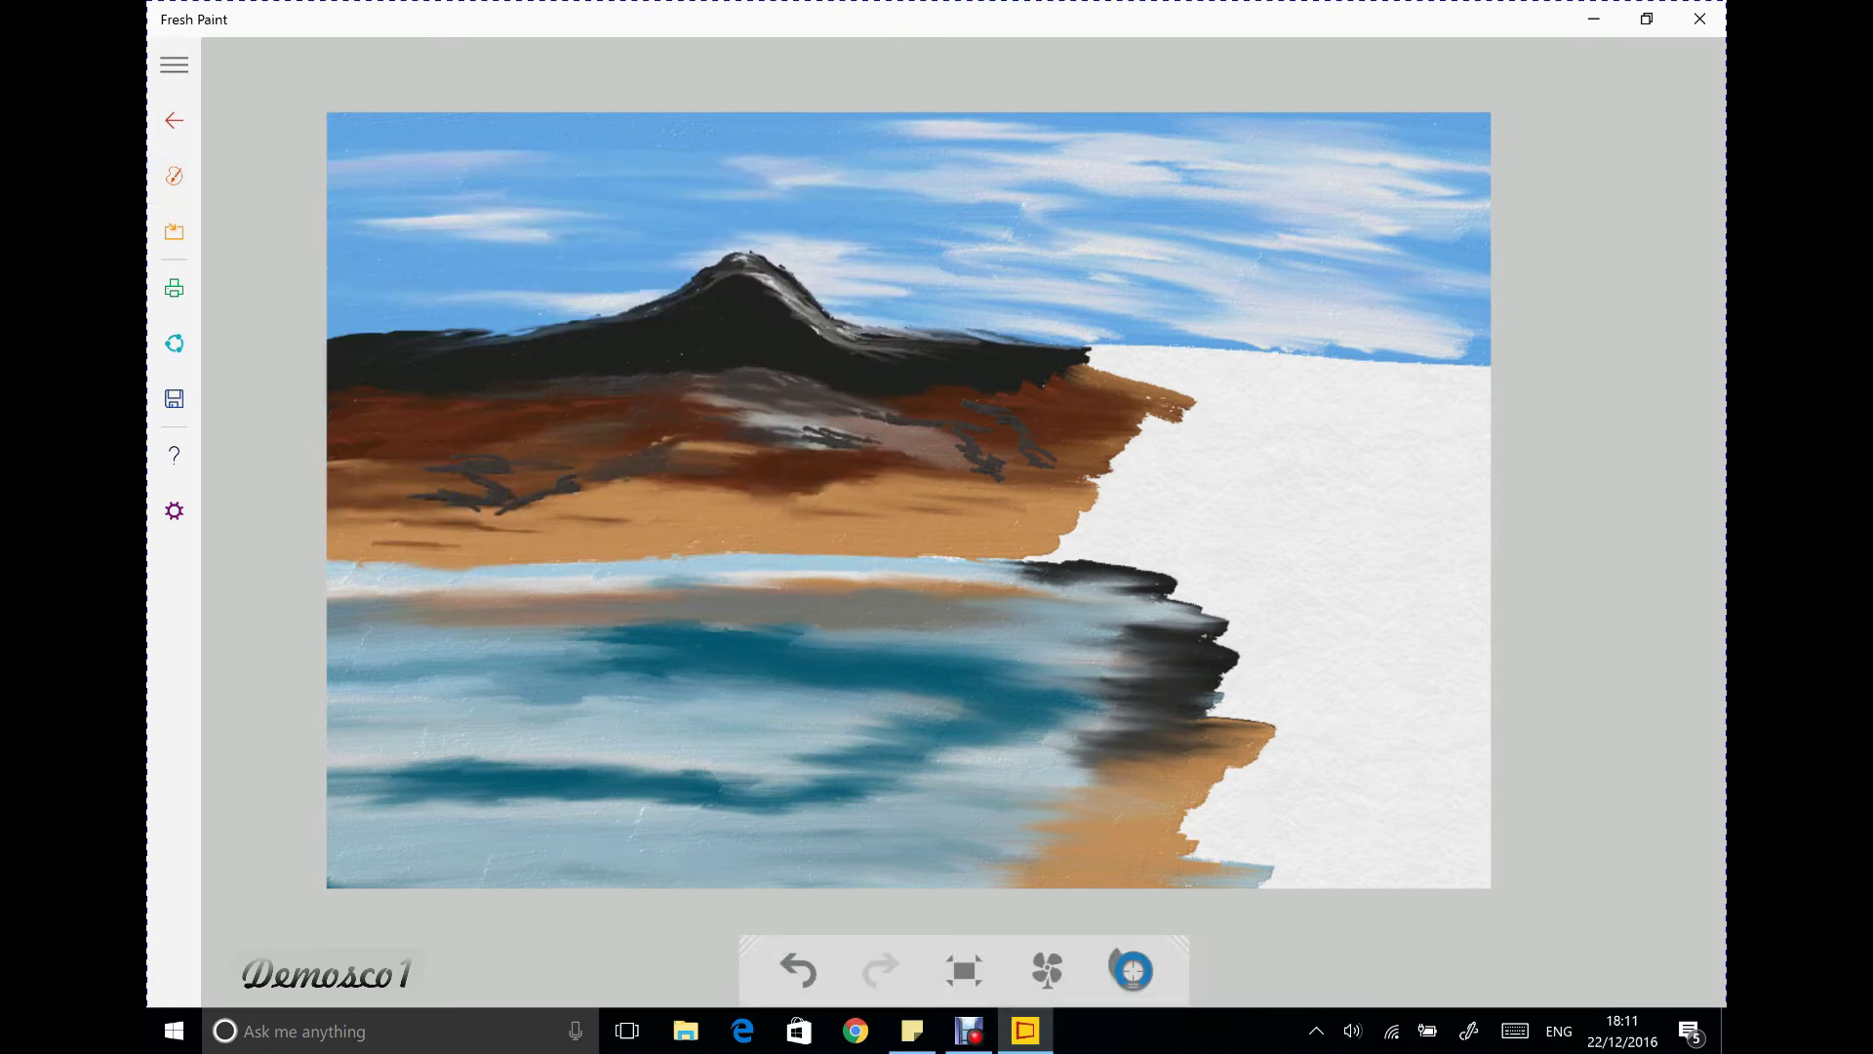
pyautogui.moveTo(1042, 447); pyautogui.dragTo(1080, 464)
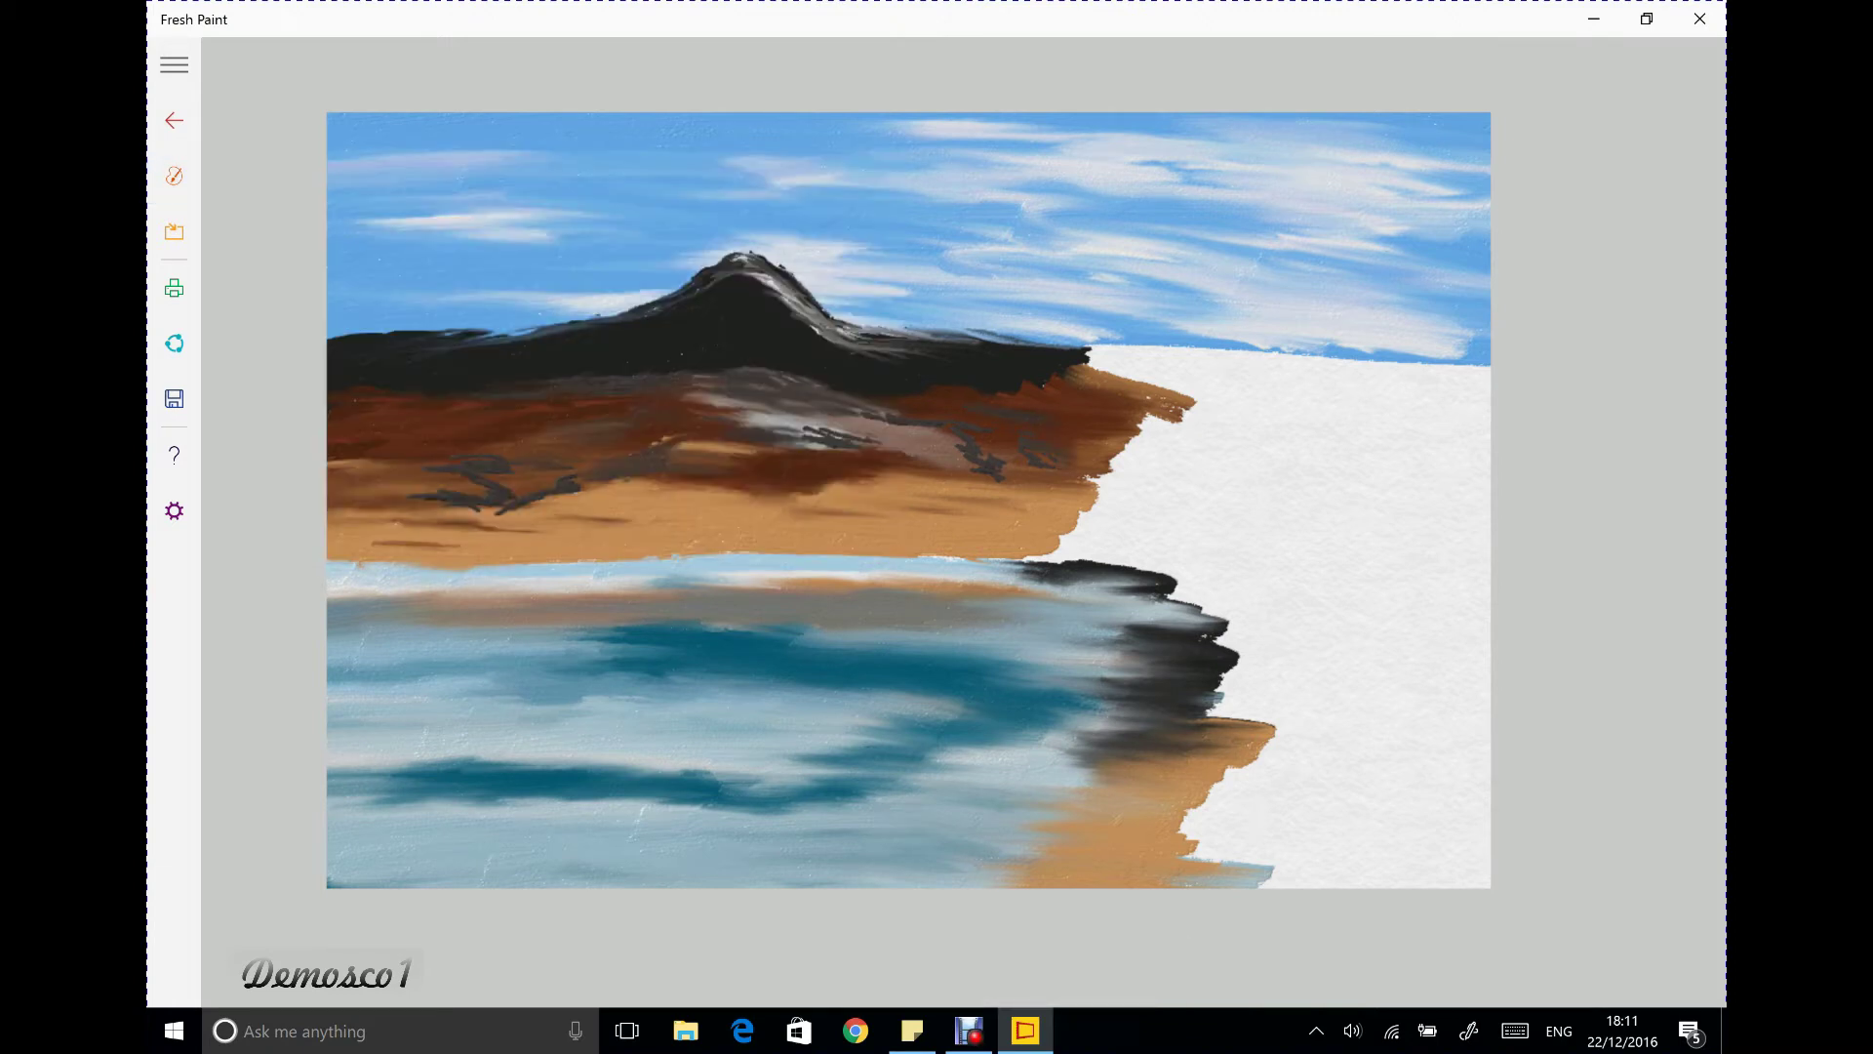
pyautogui.moveTo(962, 454)
pyautogui.mouseDown()
pyautogui.moveTo(981, 468)
pyautogui.moveTo(963, 471)
pyautogui.moveTo(988, 463)
pyautogui.mouseUp()
pyautogui.moveTo(841, 433)
pyautogui.mouseDown()
pyautogui.moveTo(865, 446)
pyautogui.moveTo(827, 443)
pyautogui.mouseUp()
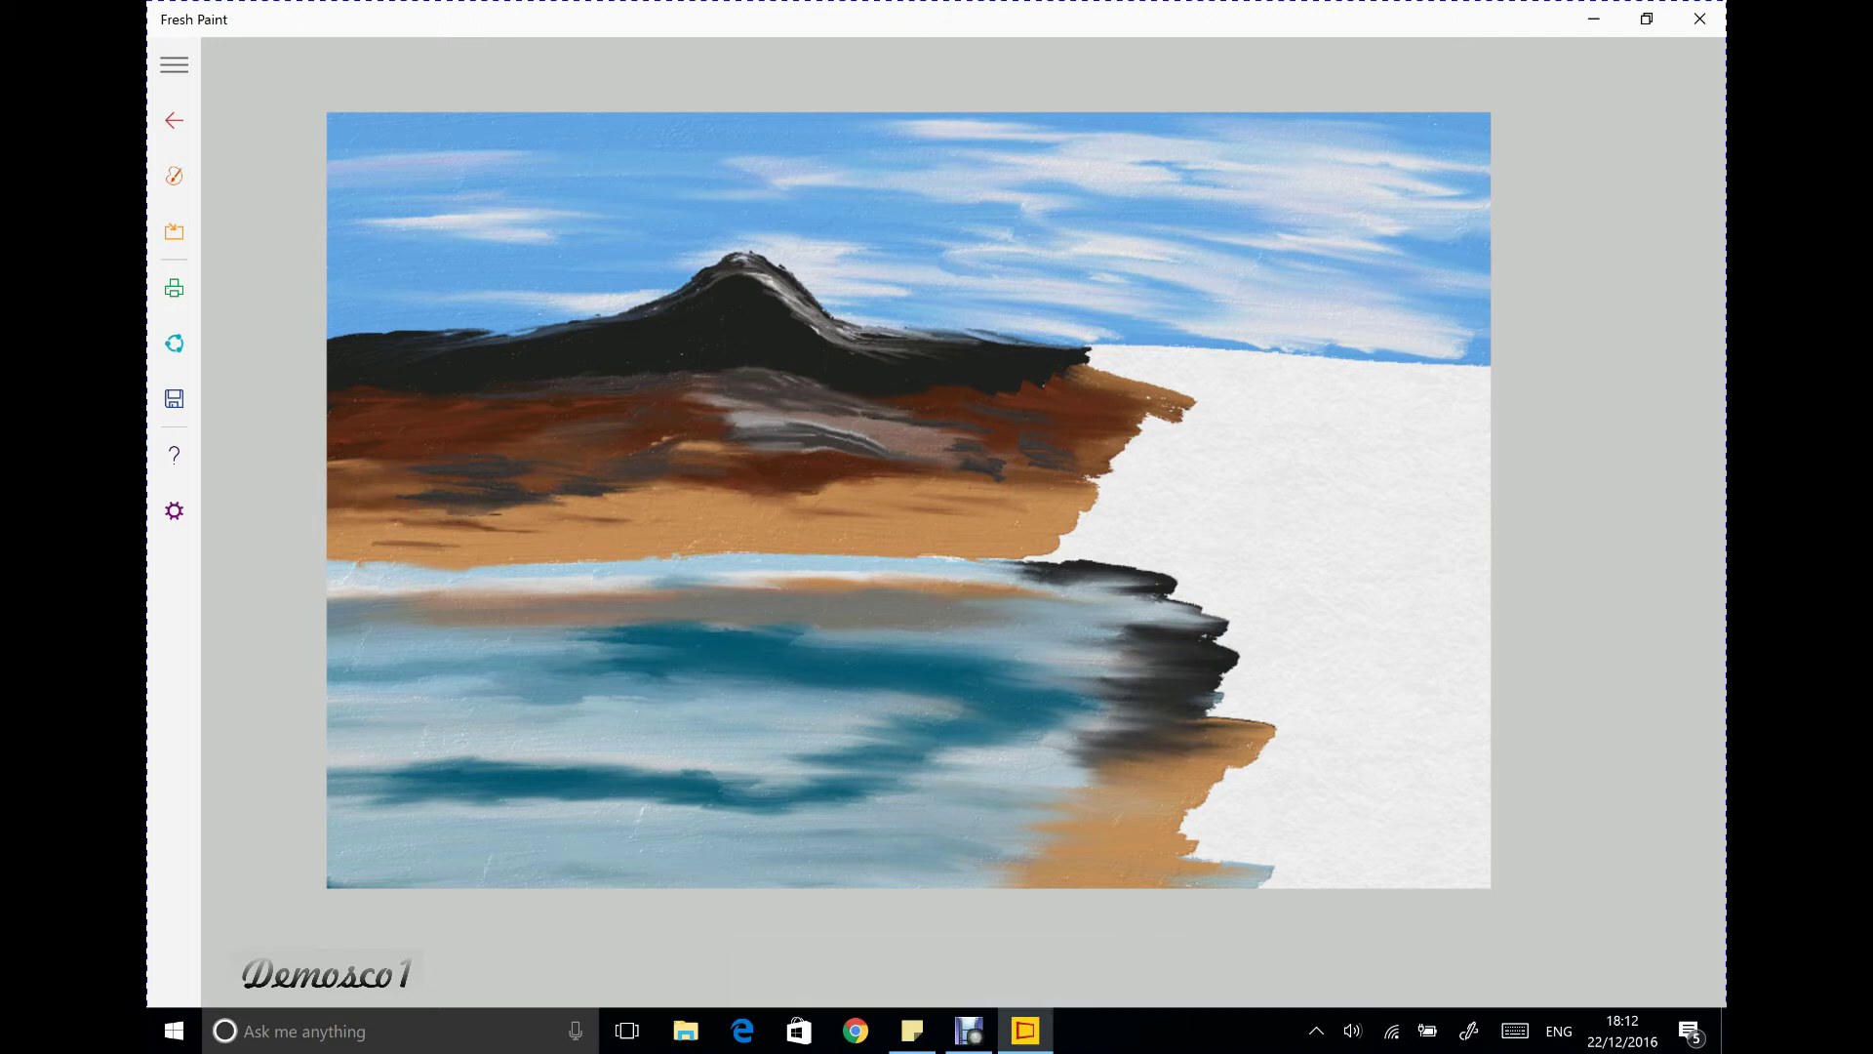
# Dab small white highlights with the thin round brush across the brown land, from its left side to its right end
pyautogui.click(174, 176)
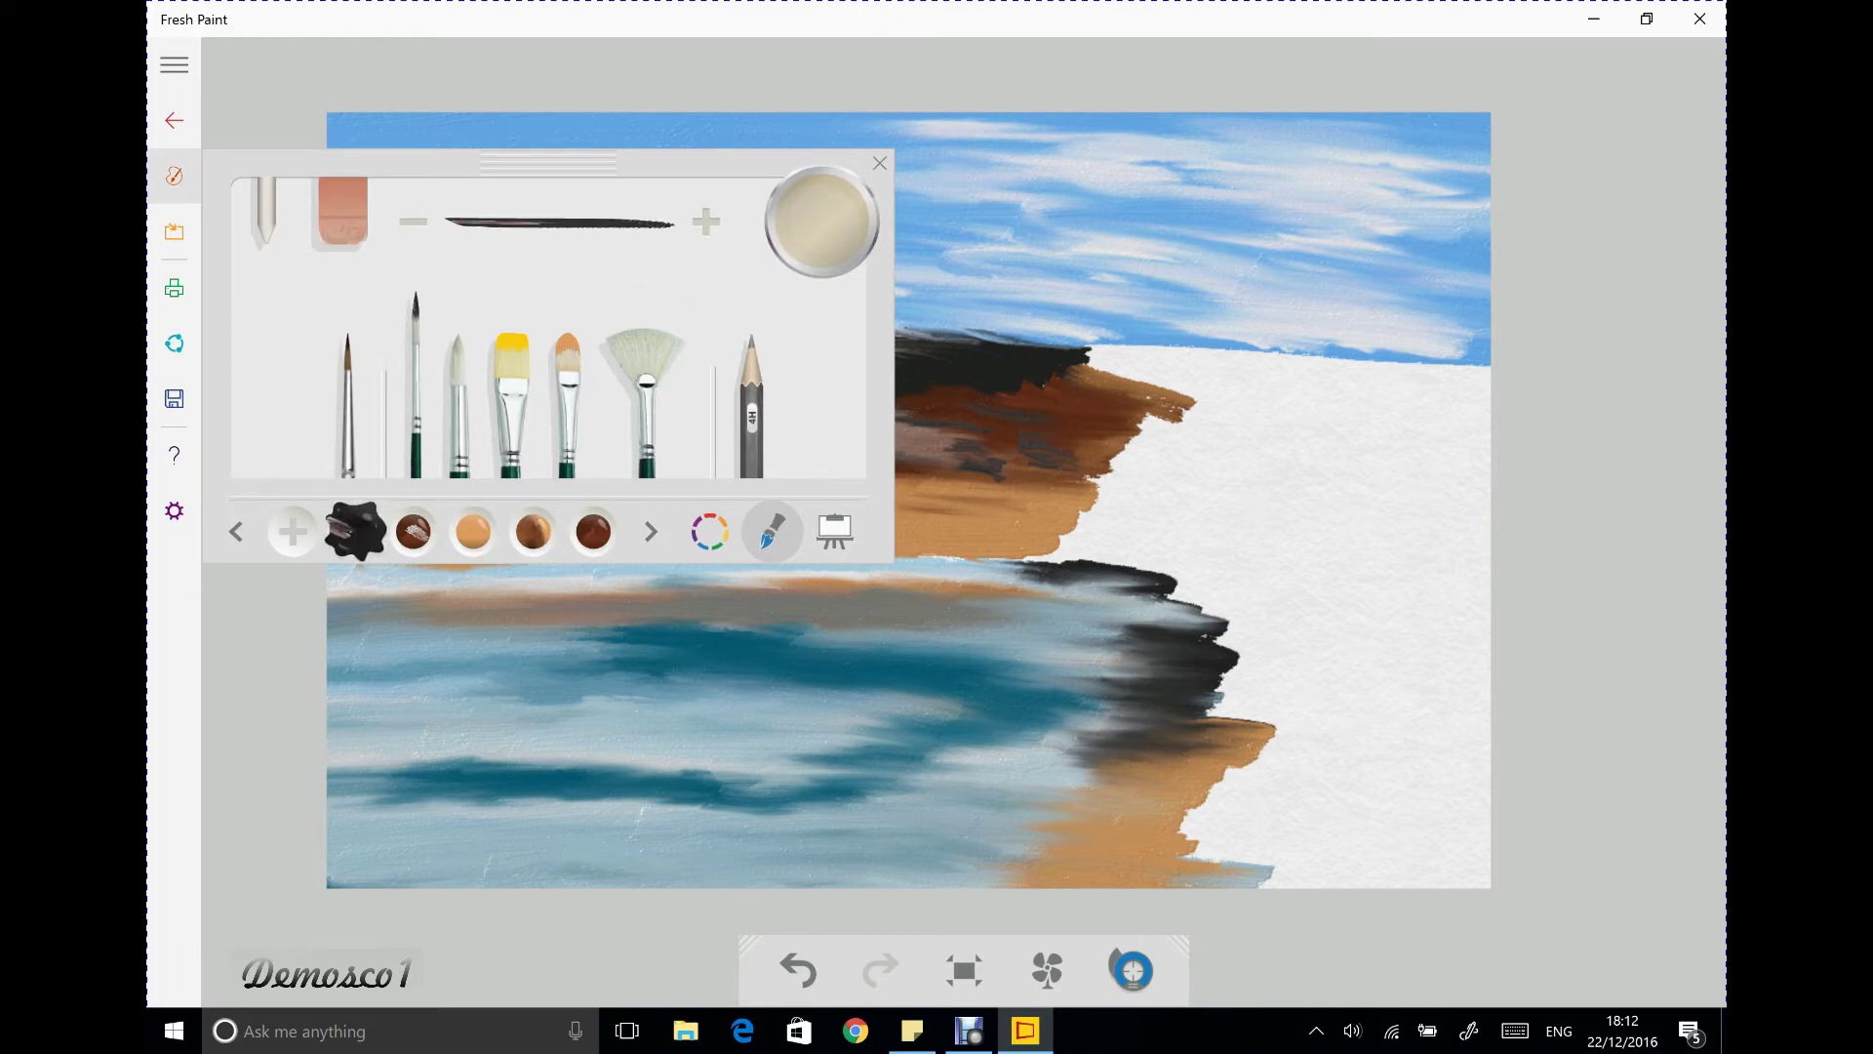
pyautogui.click(651, 532)
pyautogui.click(532, 531)
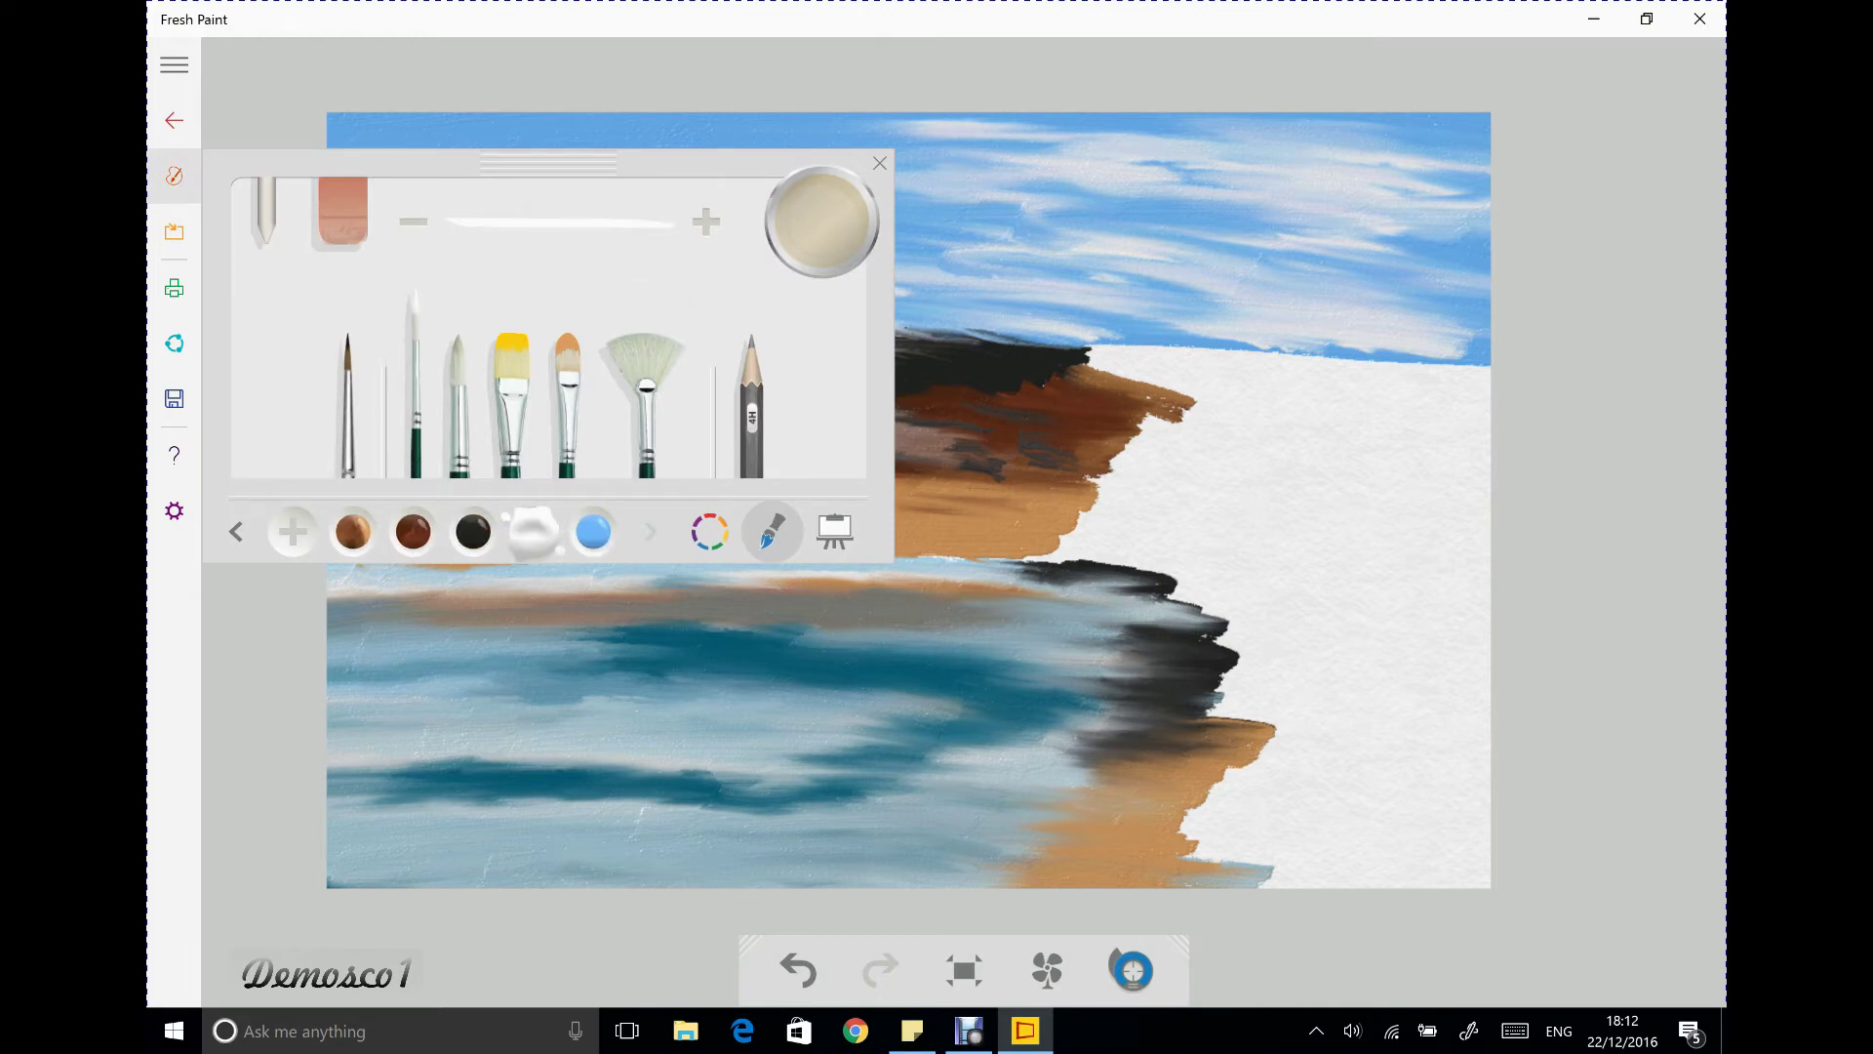
pyautogui.click(174, 176)
pyautogui.moveTo(503, 467); pyautogui.dragTo(520, 467)
pyautogui.moveTo(472, 471); pyautogui.dragTo(490, 471)
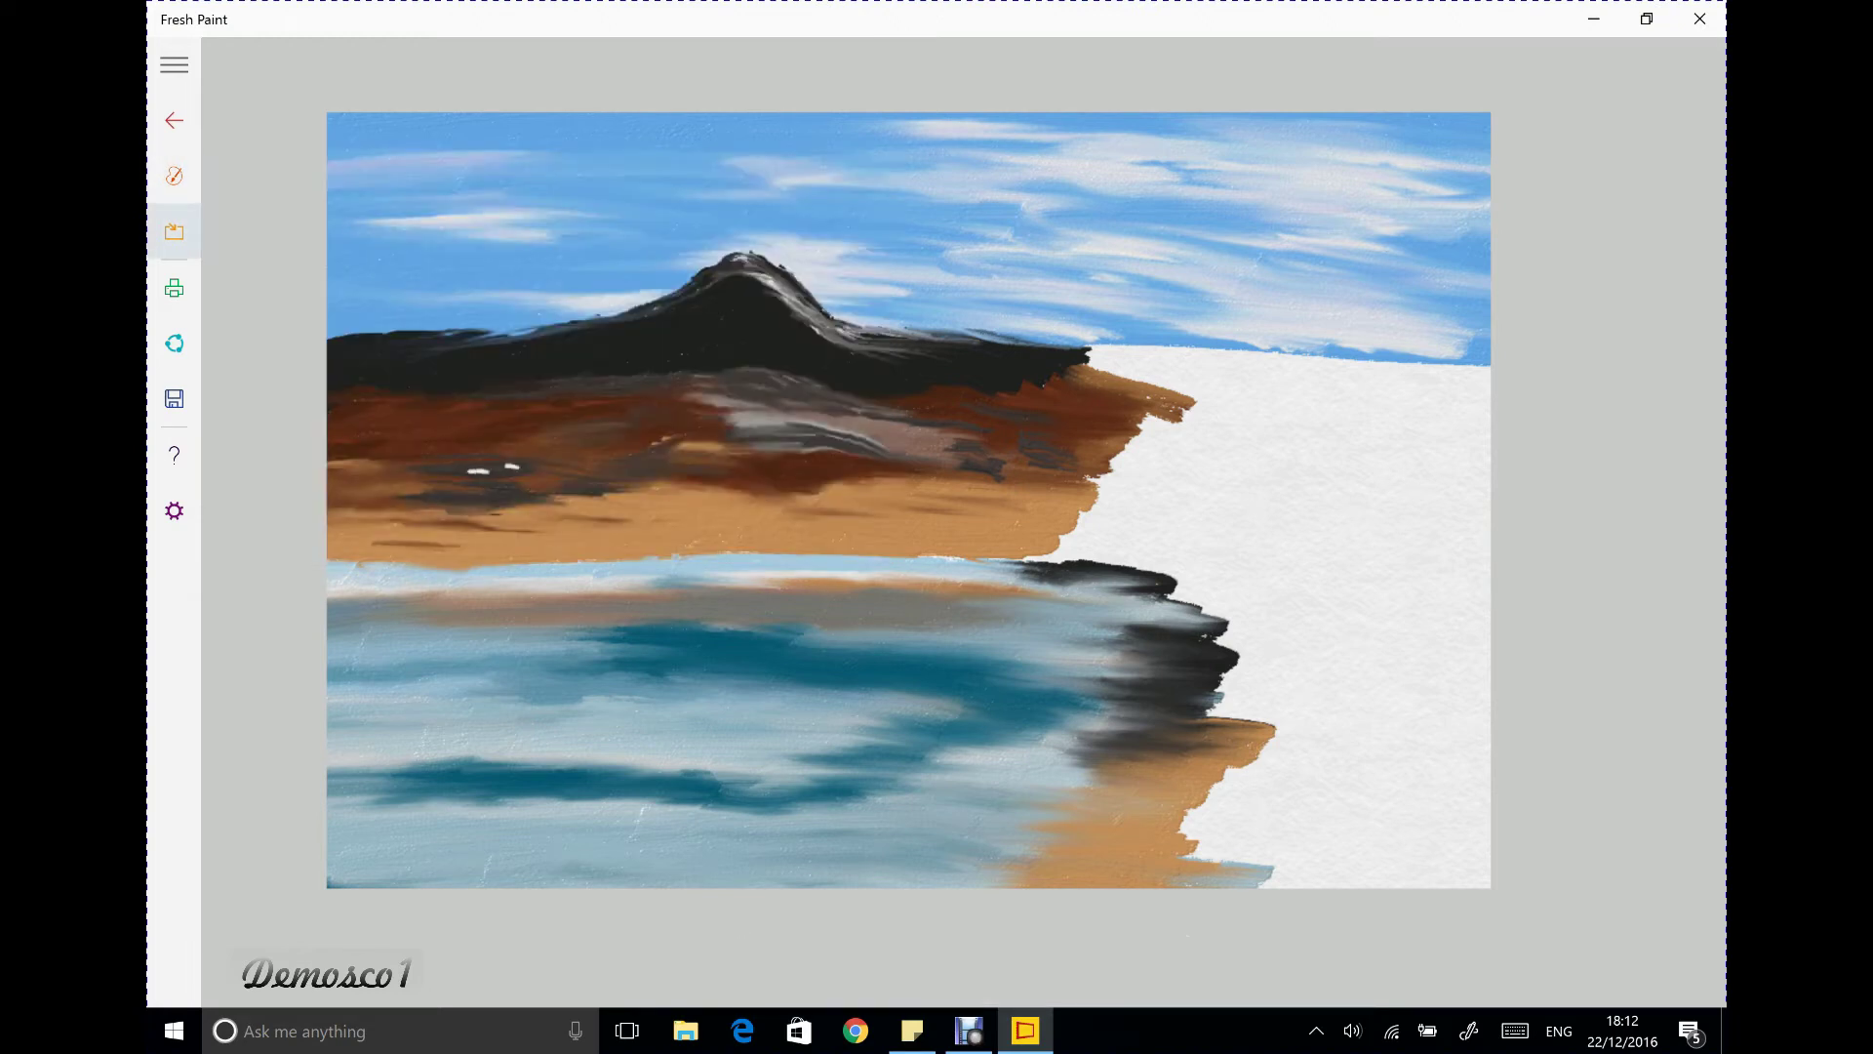
pyautogui.moveTo(965, 474); pyautogui.dragTo(1034, 434)
pyautogui.moveTo(1045, 440); pyautogui.dragTo(1040, 473)
pyautogui.moveTo(834, 487)
pyautogui.mouseDown()
pyautogui.moveTo(891, 472)
pyautogui.moveTo(868, 467)
pyautogui.mouseUp()
pyautogui.moveTo(882, 466)
pyautogui.mouseDown()
pyautogui.moveTo(903, 469)
pyautogui.moveTo(871, 467)
pyautogui.mouseUp()
pyautogui.moveTo(706, 435); pyautogui.dragTo(736, 477)
pyautogui.moveTo(625, 441); pyautogui.dragTo(664, 490)
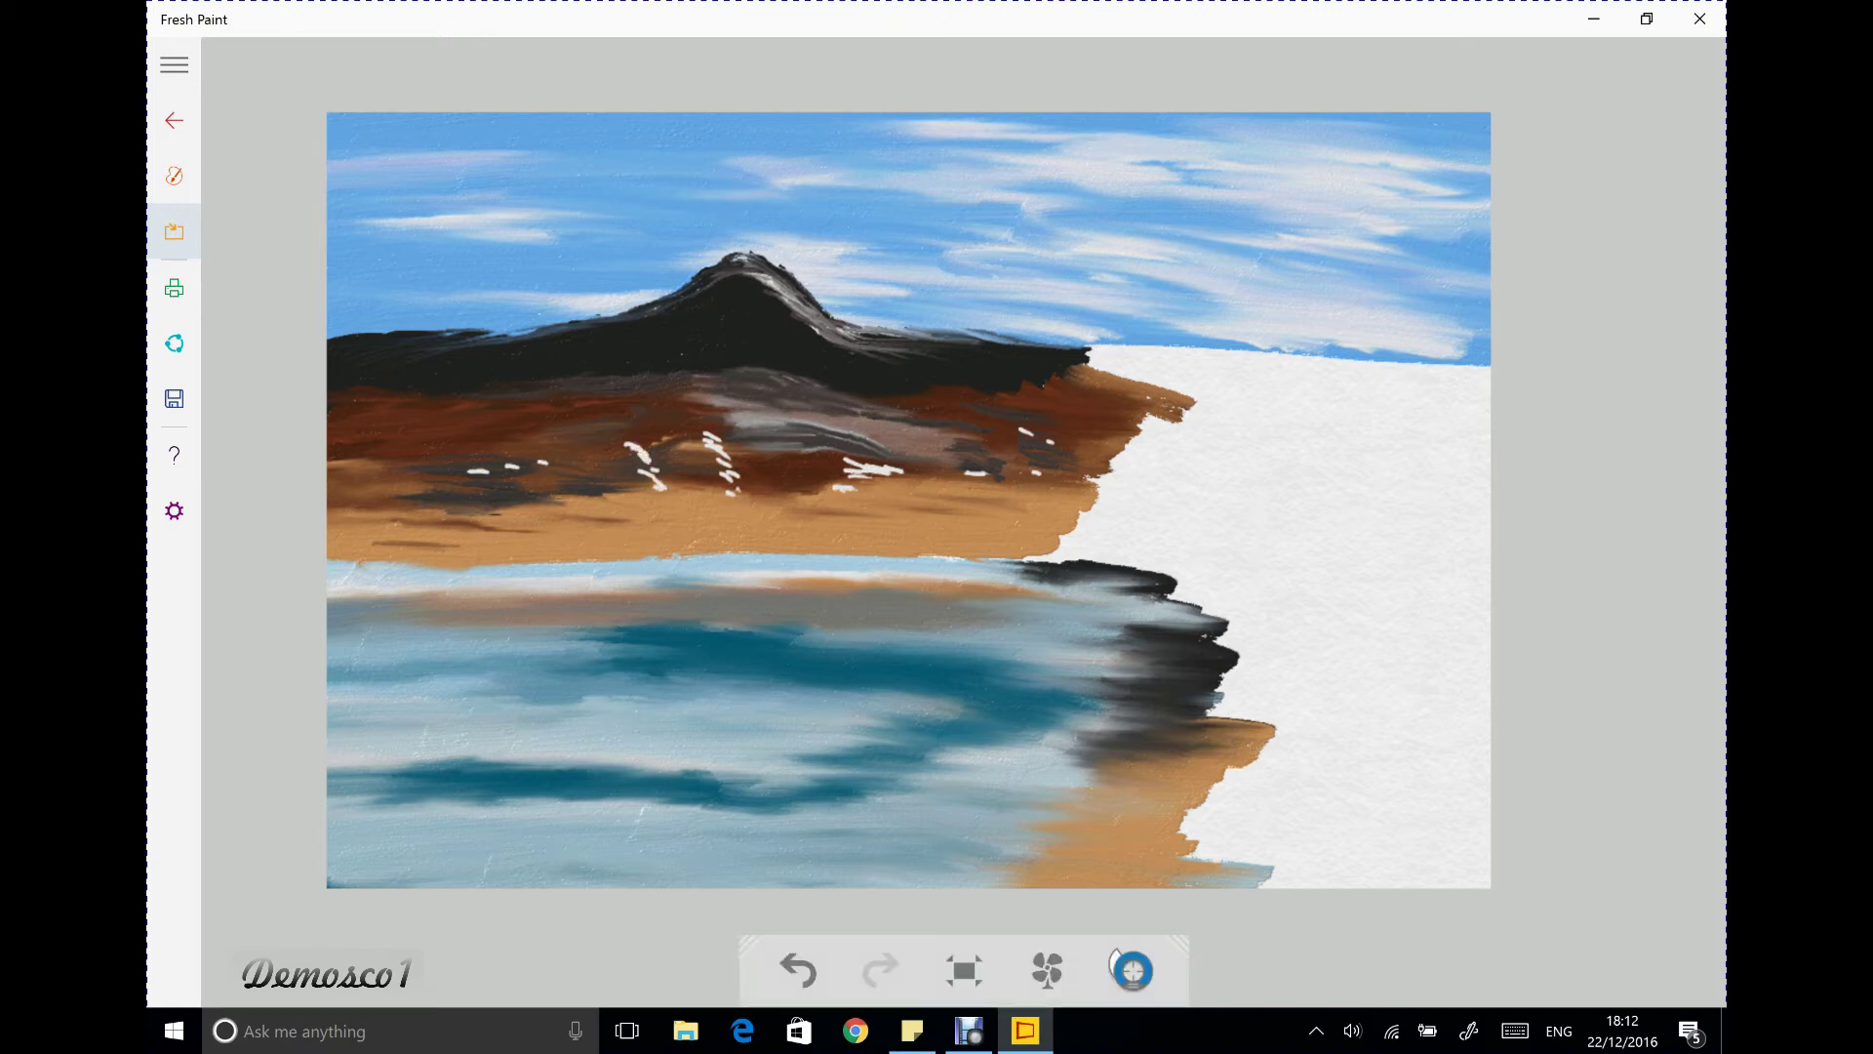
# Add white marks at the right end of the brown land and blend the white highlights into it with the clean fan brush
pyautogui.moveTo(932, 406)
pyautogui.mouseDown()
pyautogui.moveTo(976, 447)
pyautogui.moveTo(1077, 438)
pyautogui.moveTo(1071, 464)
pyautogui.mouseUp()
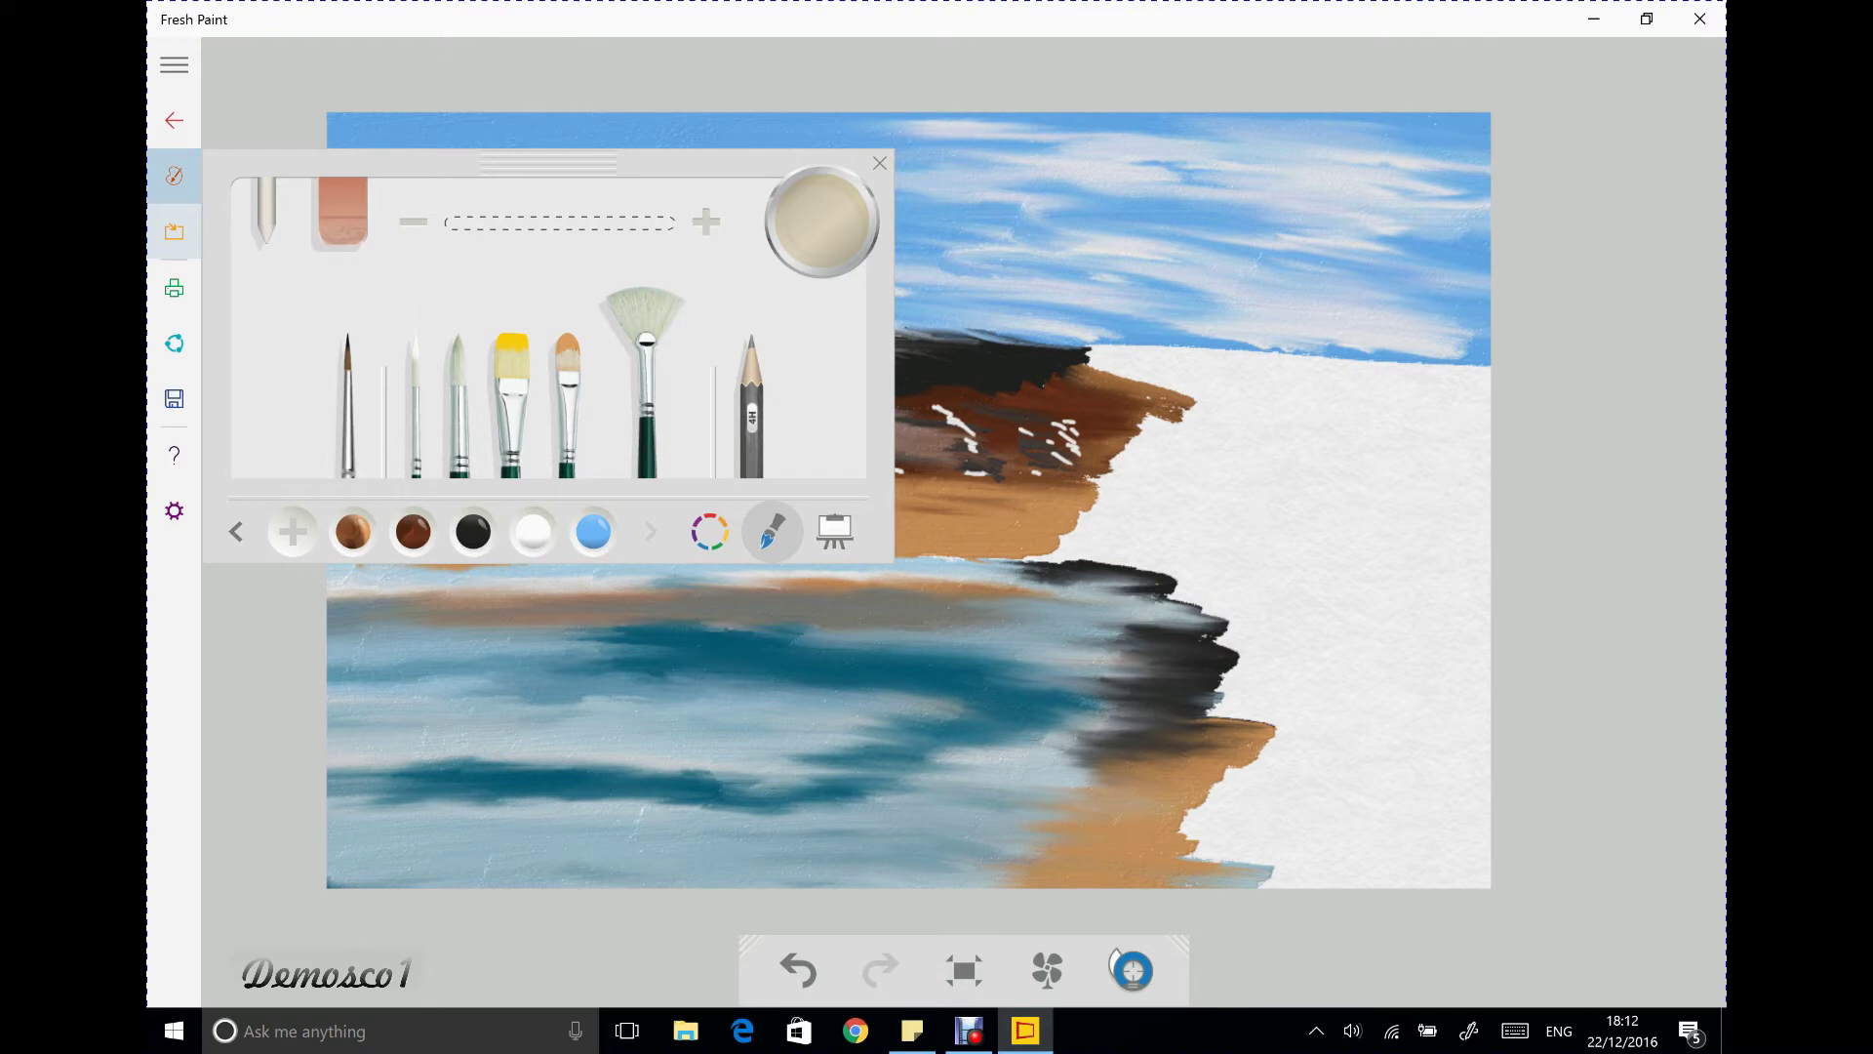
pyautogui.moveTo(467, 471); pyautogui.dragTo(517, 467)
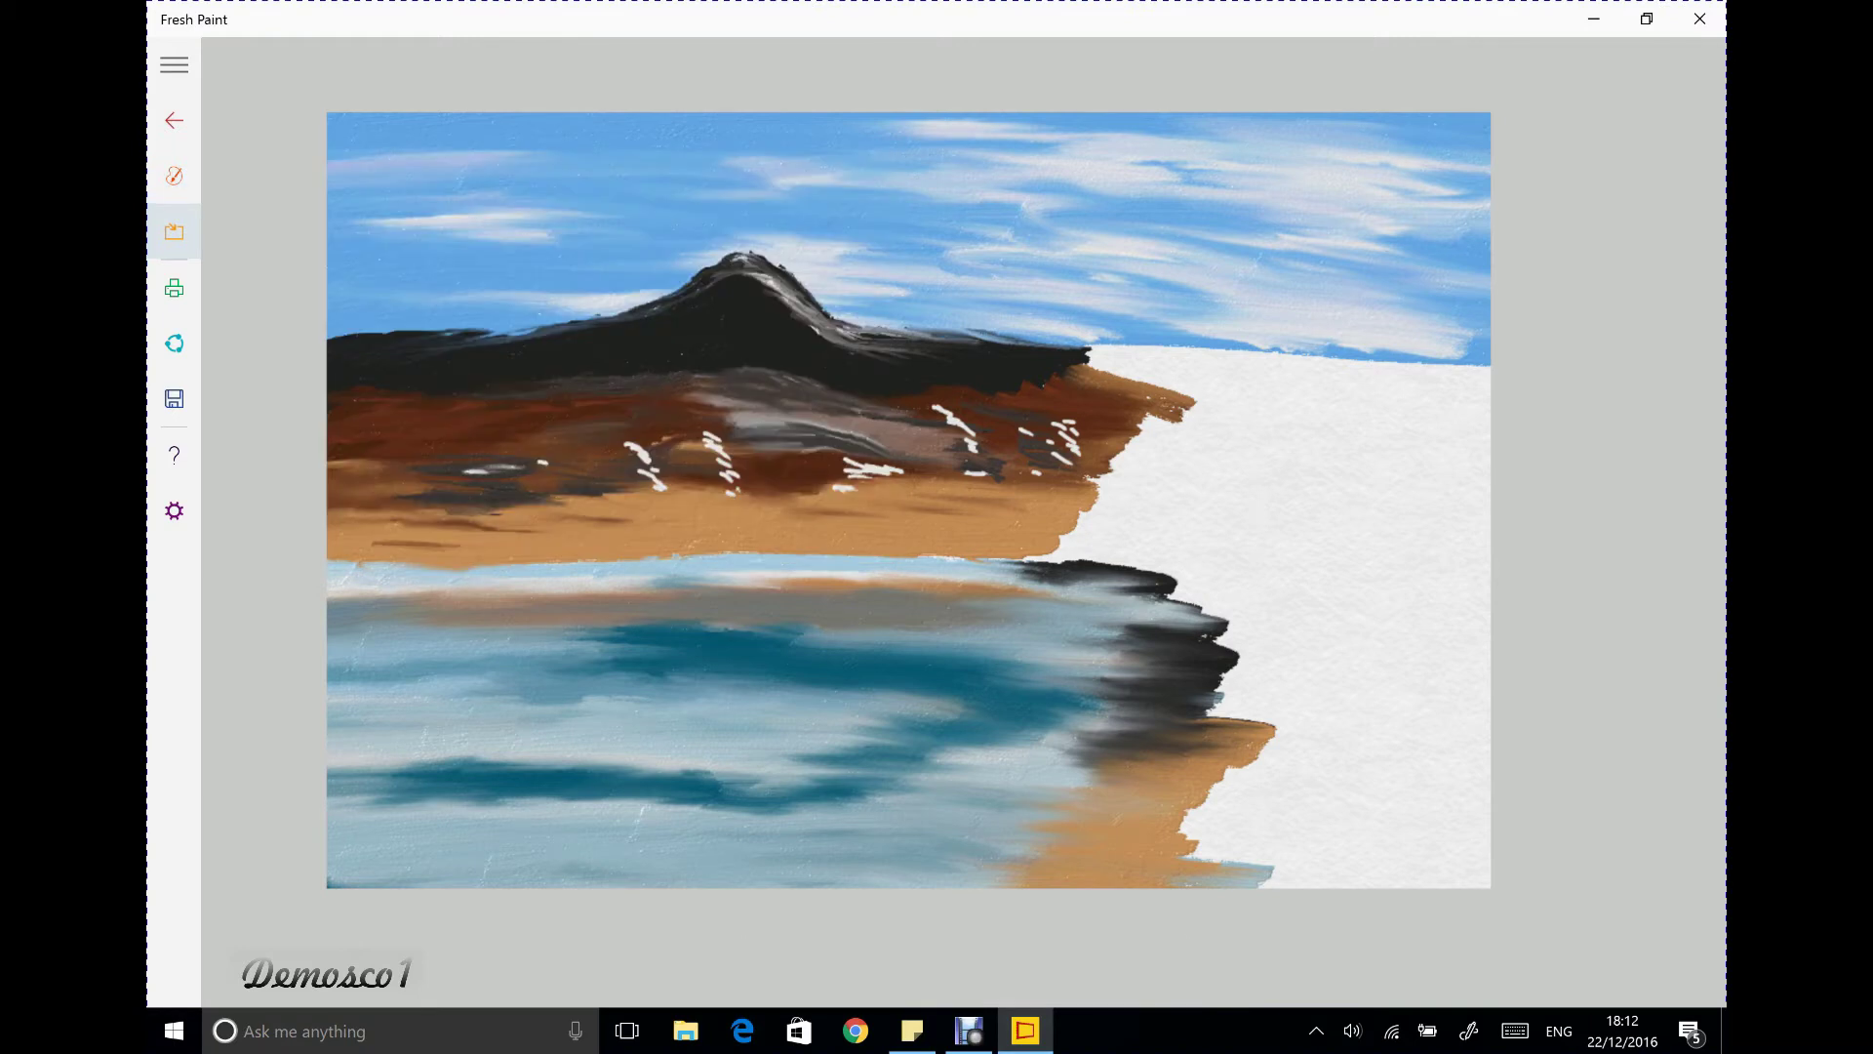
pyautogui.moveTo(640, 446)
pyautogui.mouseDown()
pyautogui.moveTo(588, 449)
pyautogui.moveTo(657, 493)
pyautogui.moveTo(596, 493)
pyautogui.moveTo(722, 440)
pyautogui.moveTo(755, 479)
pyautogui.moveTo(747, 496)
pyautogui.moveTo(1007, 473)
pyautogui.mouseUp()
pyautogui.moveTo(952, 414)
pyautogui.mouseDown()
pyautogui.moveTo(1025, 489)
pyautogui.moveTo(902, 428)
pyautogui.mouseUp()
pyautogui.moveTo(1058, 421)
pyautogui.mouseDown()
pyautogui.moveTo(1091, 436)
pyautogui.moveTo(1094, 463)
pyautogui.moveTo(1075, 466)
pyautogui.moveTo(1035, 435)
pyautogui.moveTo(1075, 444)
pyautogui.moveTo(1075, 496)
pyautogui.moveTo(1057, 435)
pyautogui.moveTo(1101, 429)
pyautogui.moveTo(1086, 436)
pyautogui.mouseUp()
pyautogui.moveTo(864, 484); pyautogui.dragTo(815, 493)
# Paint more thin white highlight strokes over the left part of the brown land
pyautogui.click(1132, 970)
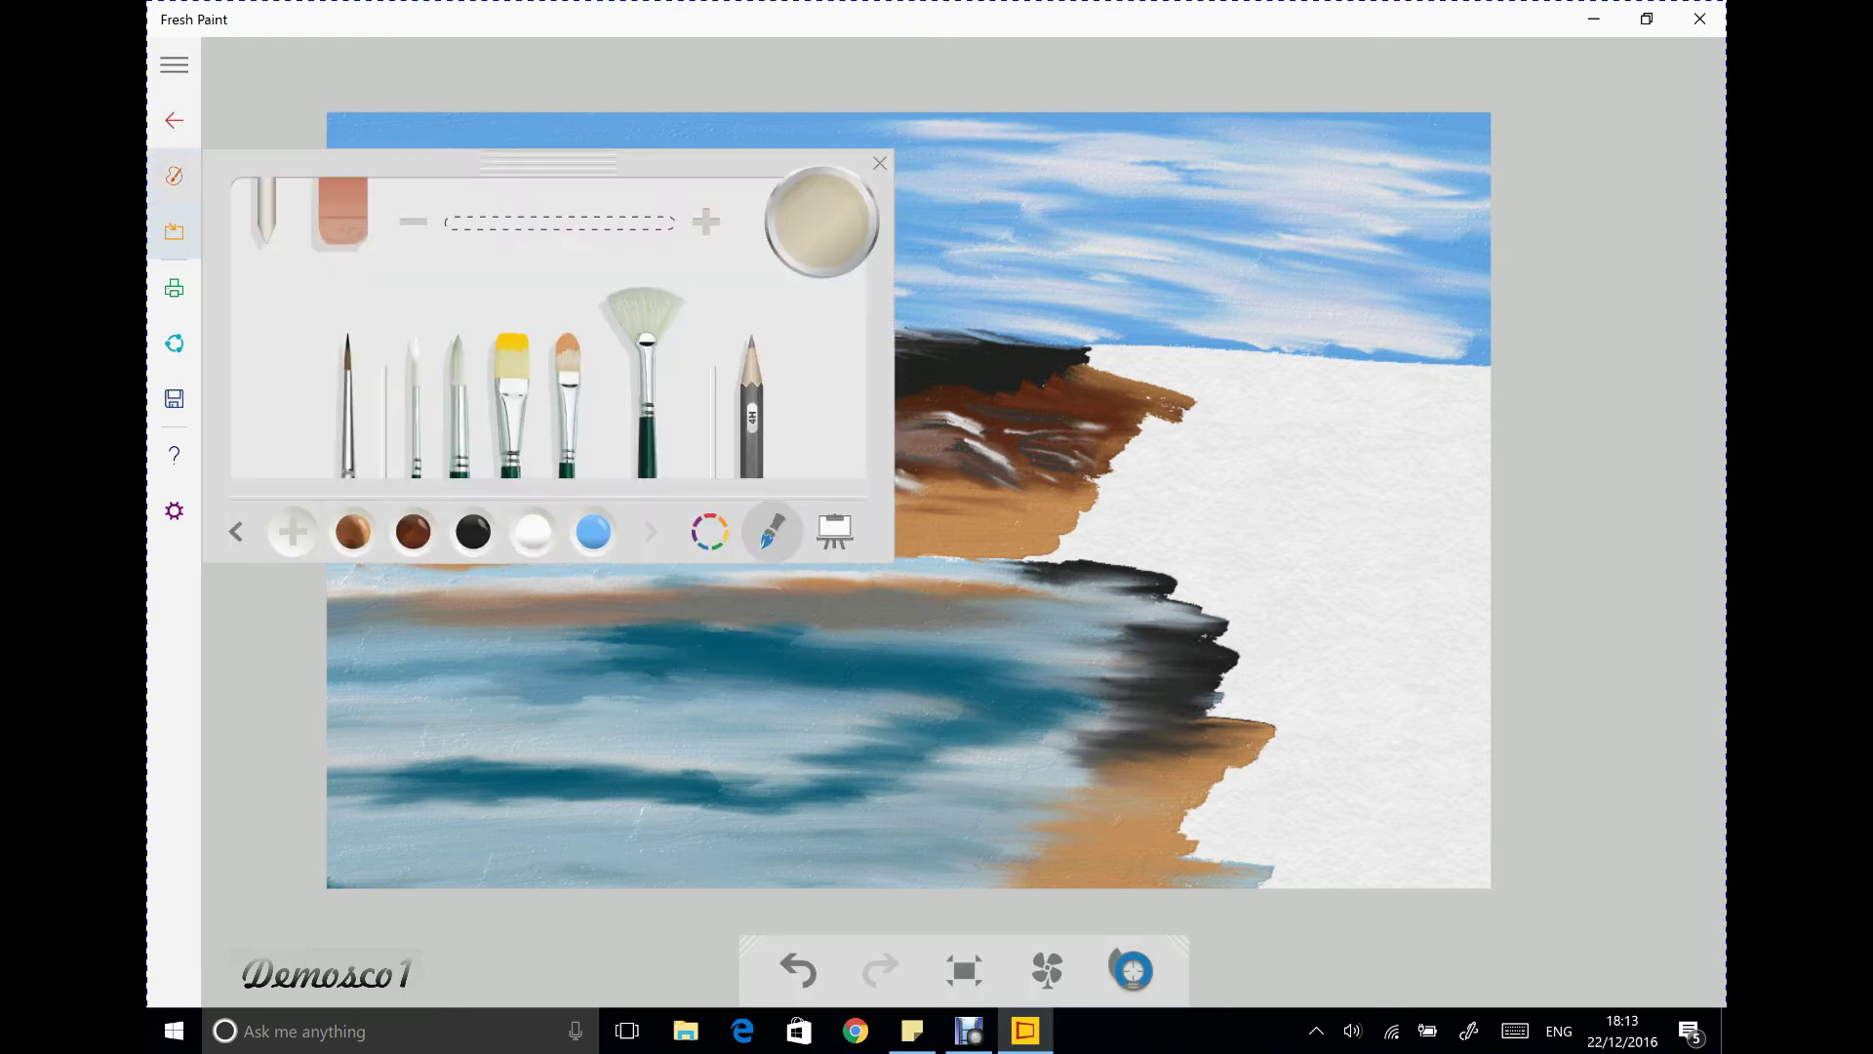
pyautogui.click(644, 390)
pyautogui.click(533, 532)
pyautogui.moveTo(415, 427)
pyautogui.mouseDown()
pyautogui.moveTo(463, 422)
pyautogui.moveTo(380, 487)
pyautogui.moveTo(430, 496)
pyautogui.moveTo(389, 498)
pyautogui.mouseUp()
pyautogui.moveTo(515, 423)
pyautogui.mouseDown()
pyautogui.moveTo(557, 413)
pyautogui.moveTo(520, 462)
pyautogui.mouseUp()
pyautogui.moveTo(339, 397); pyautogui.dragTo(361, 392)
pyautogui.moveTo(342, 408); pyautogui.dragTo(368, 416)
pyautogui.moveTo(327, 444); pyautogui.dragTo(352, 438)
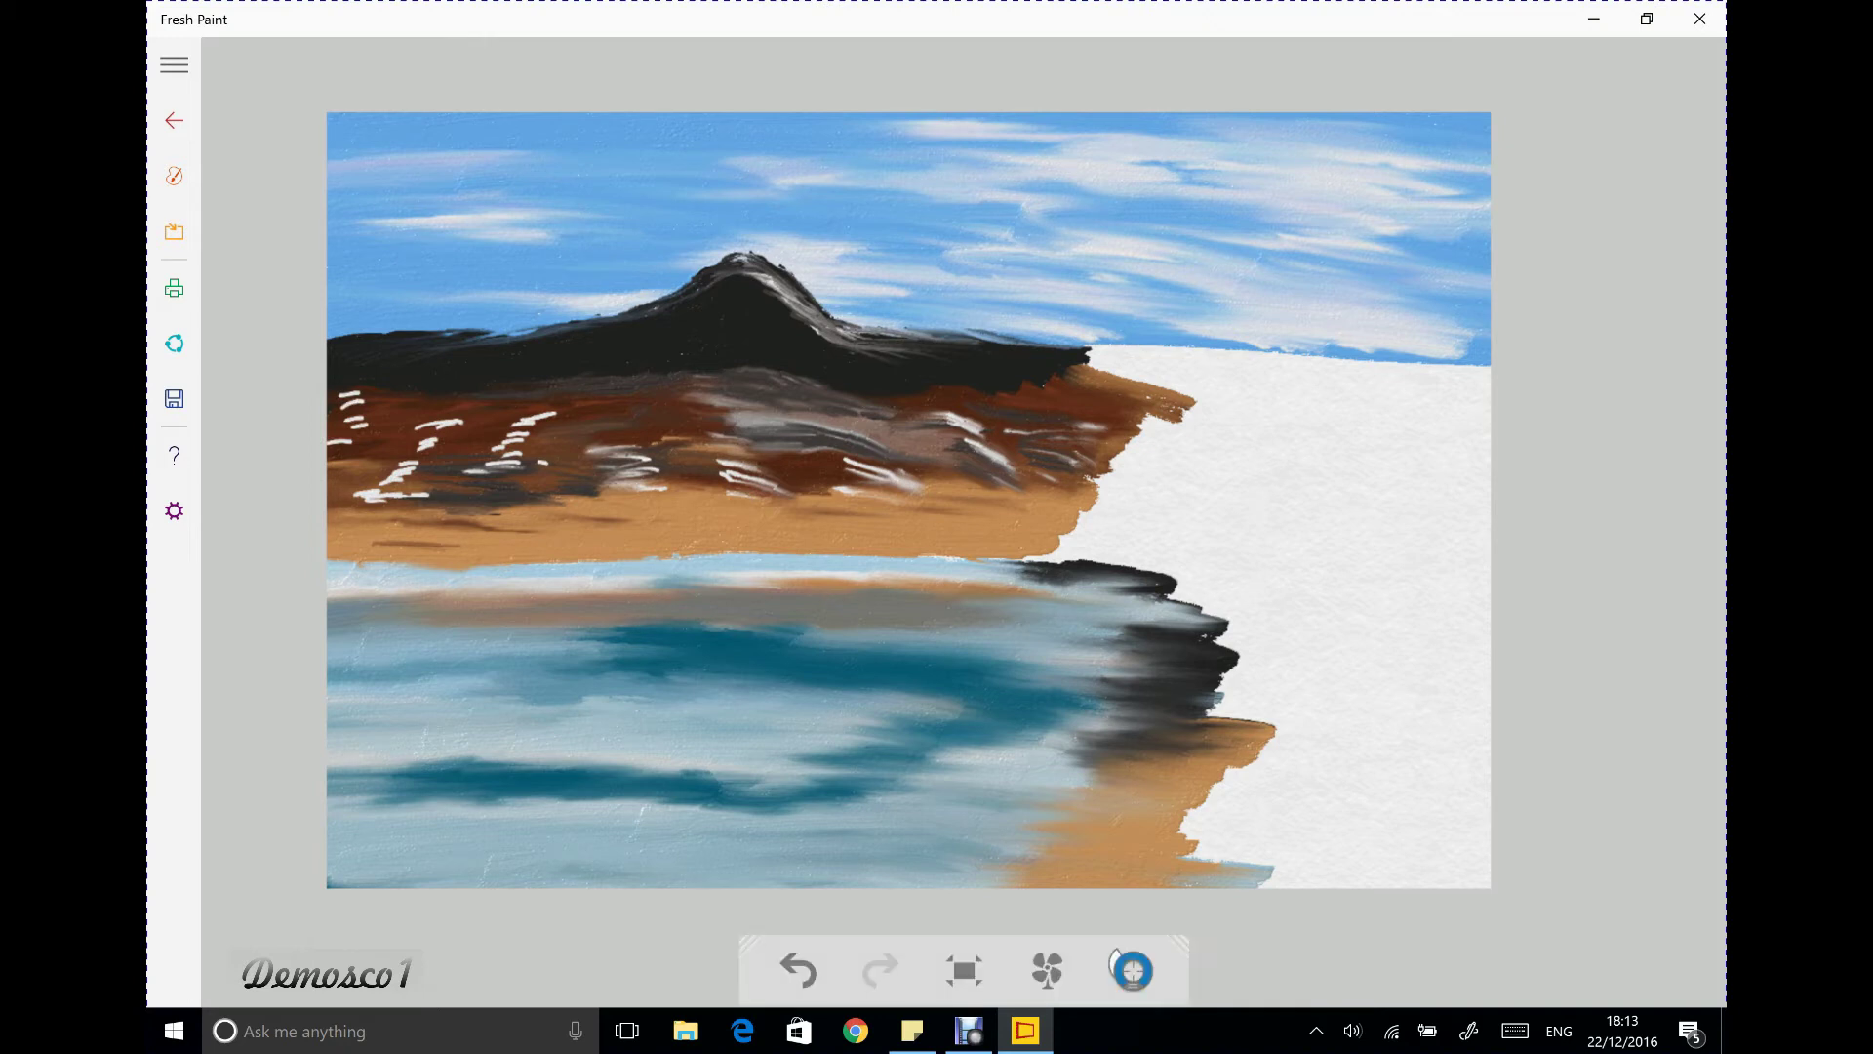
# Soften the new white strokes on the left part of the brown land with the clean fan brush
pyautogui.click(173, 175)
pyautogui.click(644, 391)
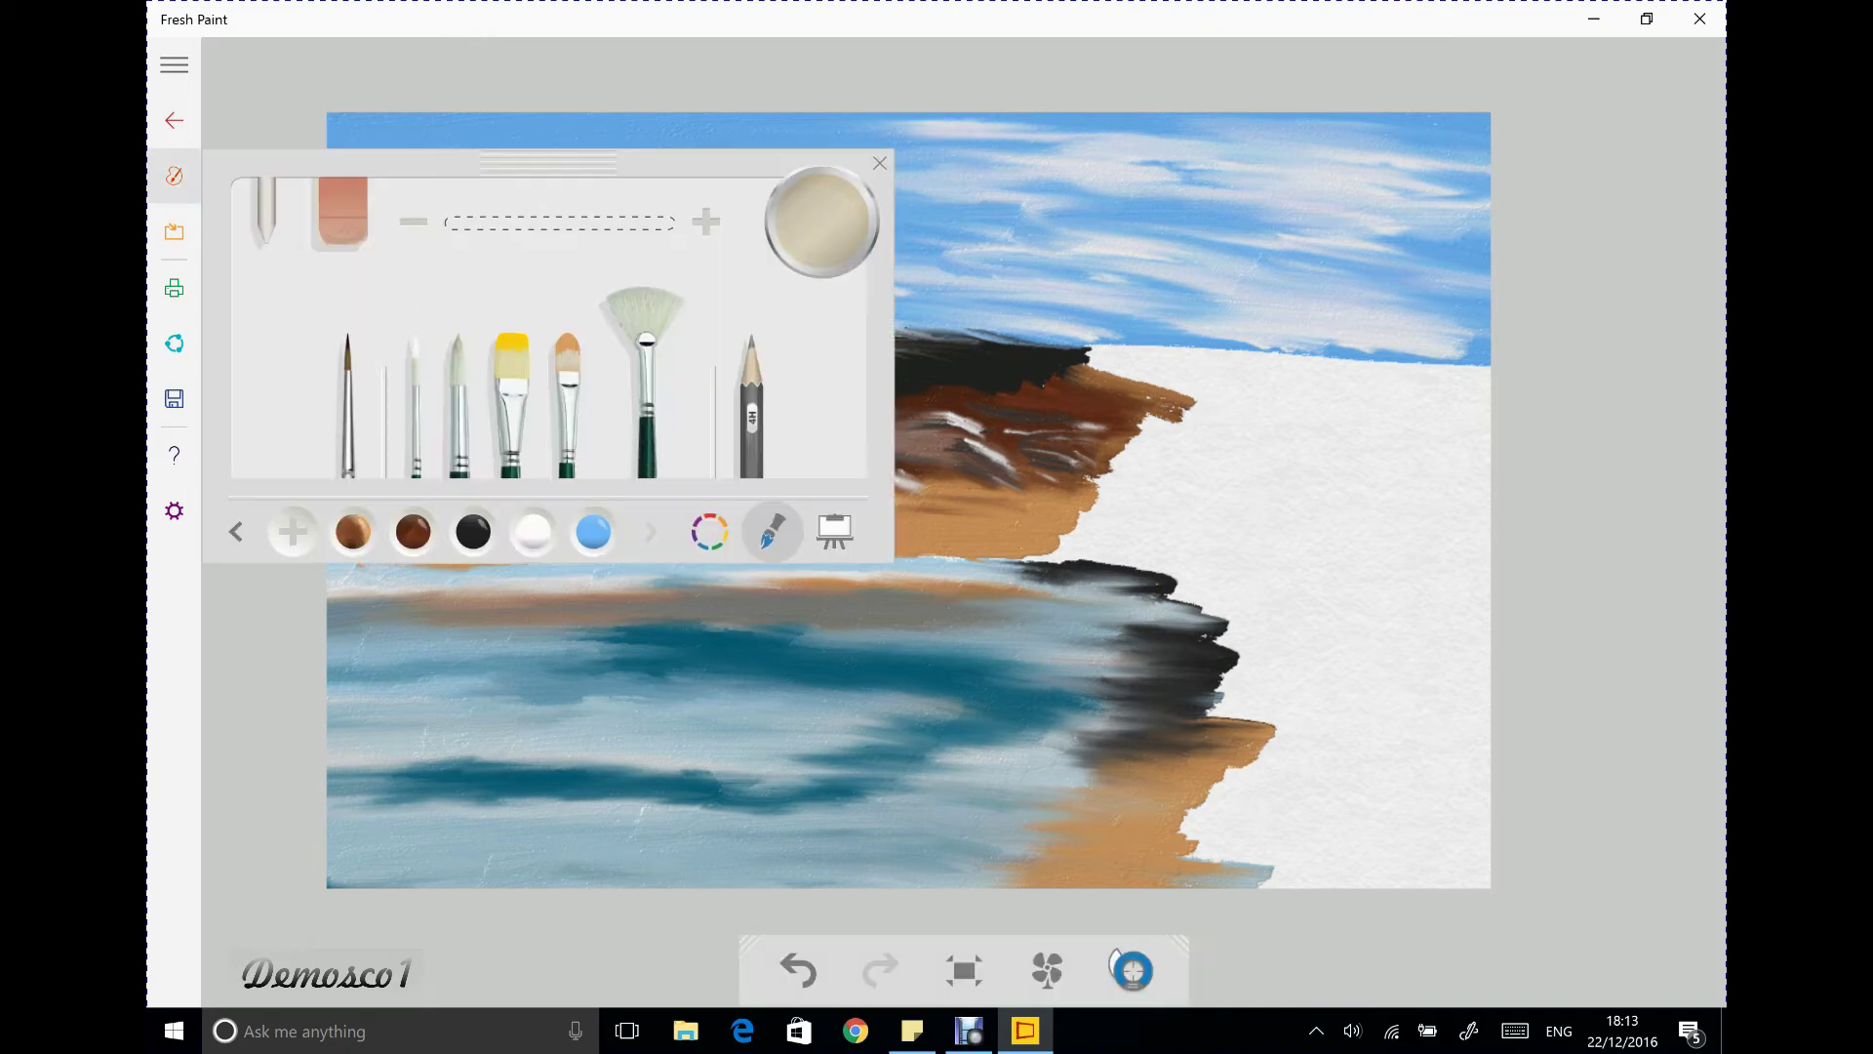
pyautogui.moveTo(366, 414)
pyautogui.mouseDown()
pyautogui.moveTo(327, 441)
pyautogui.moveTo(348, 499)
pyautogui.mouseUp()
pyautogui.moveTo(429, 447)
pyautogui.mouseDown()
pyautogui.moveTo(351, 505)
pyautogui.moveTo(388, 501)
pyautogui.moveTo(415, 441)
pyautogui.moveTo(333, 513)
pyautogui.moveTo(401, 500)
pyautogui.mouseUp()
pyautogui.moveTo(526, 460); pyautogui.dragTo(475, 477)
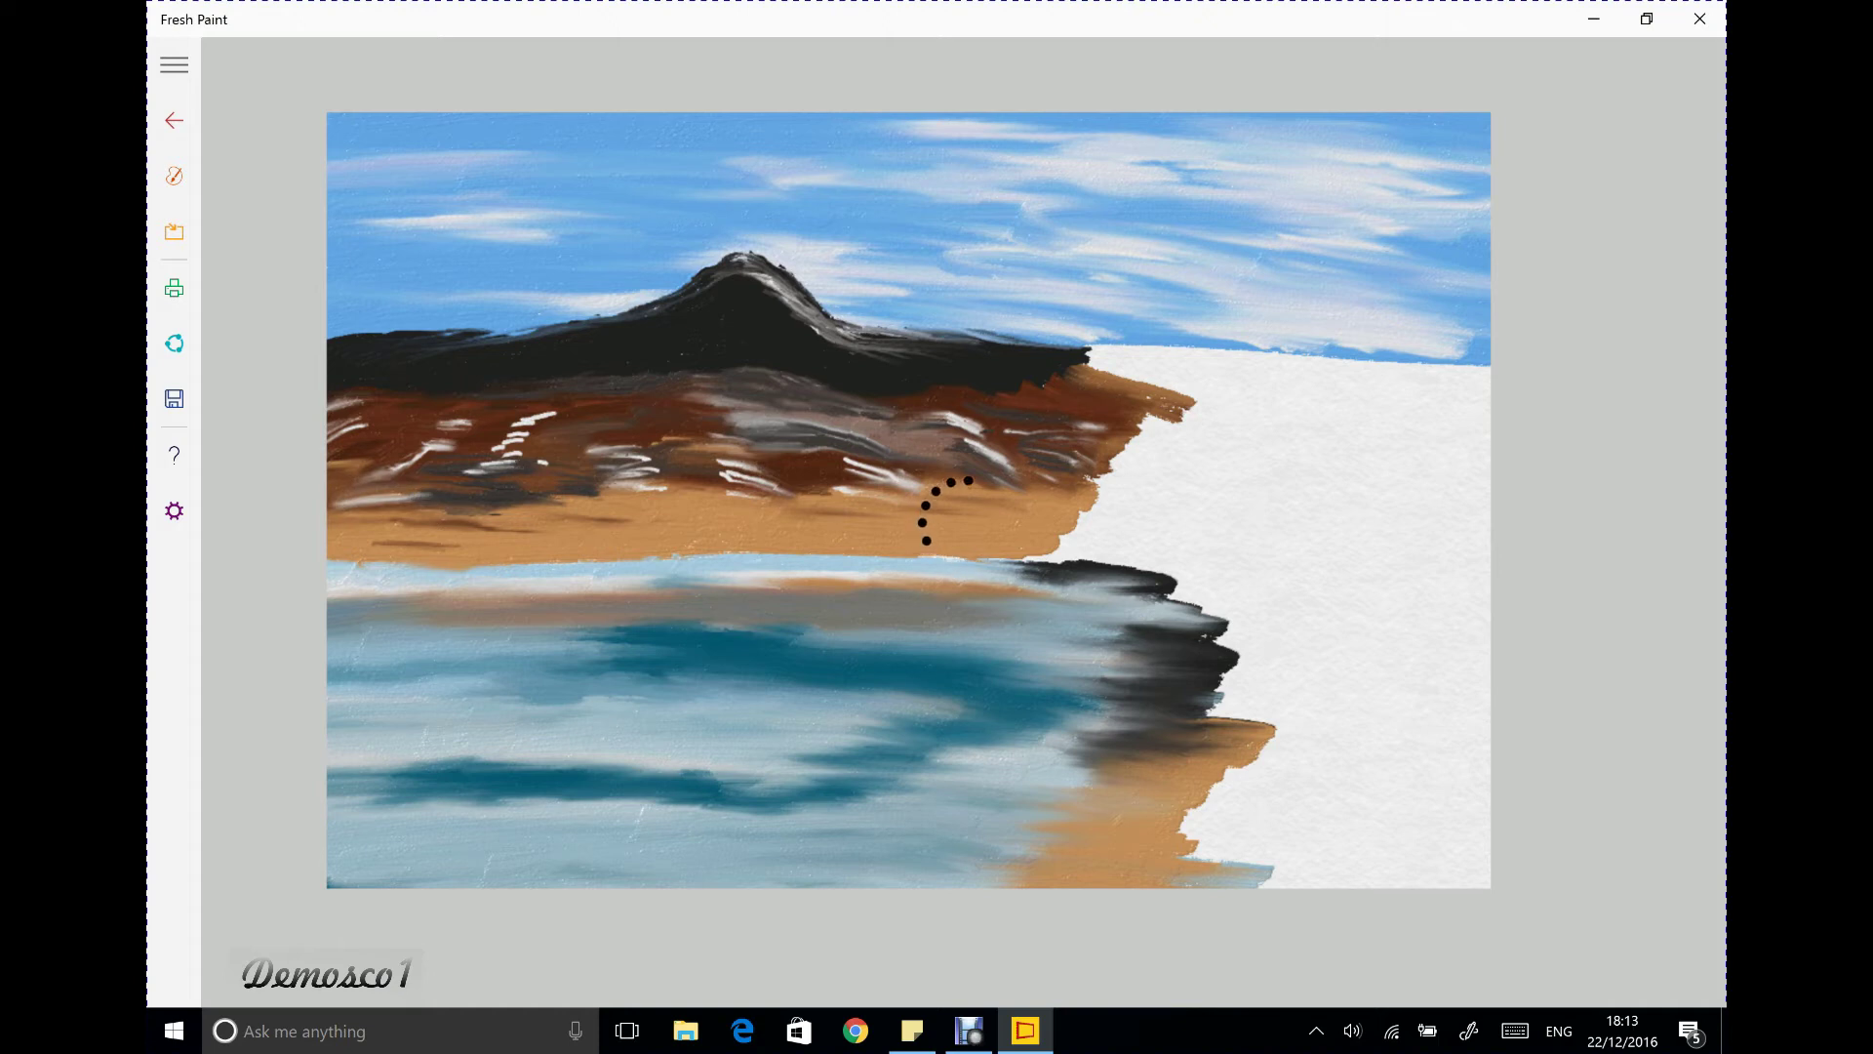
pyautogui.moveTo(559, 451); pyautogui.dragTo(531, 462)
pyautogui.moveTo(532, 433)
pyautogui.mouseDown()
pyautogui.moveTo(578, 412)
pyautogui.moveTo(458, 478)
pyautogui.moveTo(515, 457)
pyautogui.mouseUp()
pyautogui.moveTo(503, 434)
pyautogui.mouseDown()
pyautogui.moveTo(548, 410)
pyautogui.moveTo(573, 454)
pyautogui.mouseUp()
pyautogui.moveTo(534, 435)
pyautogui.mouseDown()
pyautogui.moveTo(577, 470)
pyautogui.moveTo(583, 414)
pyautogui.moveTo(611, 423)
pyautogui.mouseUp()
# Blend the highlights along the middle and right end of the brown land, and smooth the pale patch left of centre
pyautogui.moveTo(600, 486)
pyautogui.mouseDown()
pyautogui.moveTo(641, 465)
pyautogui.moveTo(747, 474)
pyautogui.moveTo(712, 475)
pyautogui.moveTo(731, 458)
pyautogui.mouseUp()
pyautogui.moveTo(845, 488)
pyautogui.mouseDown()
pyautogui.moveTo(882, 464)
pyautogui.moveTo(861, 459)
pyautogui.mouseUp()
pyautogui.moveTo(994, 478)
pyautogui.mouseDown()
pyautogui.moveTo(1024, 416)
pyautogui.moveTo(1136, 413)
pyautogui.mouseUp()
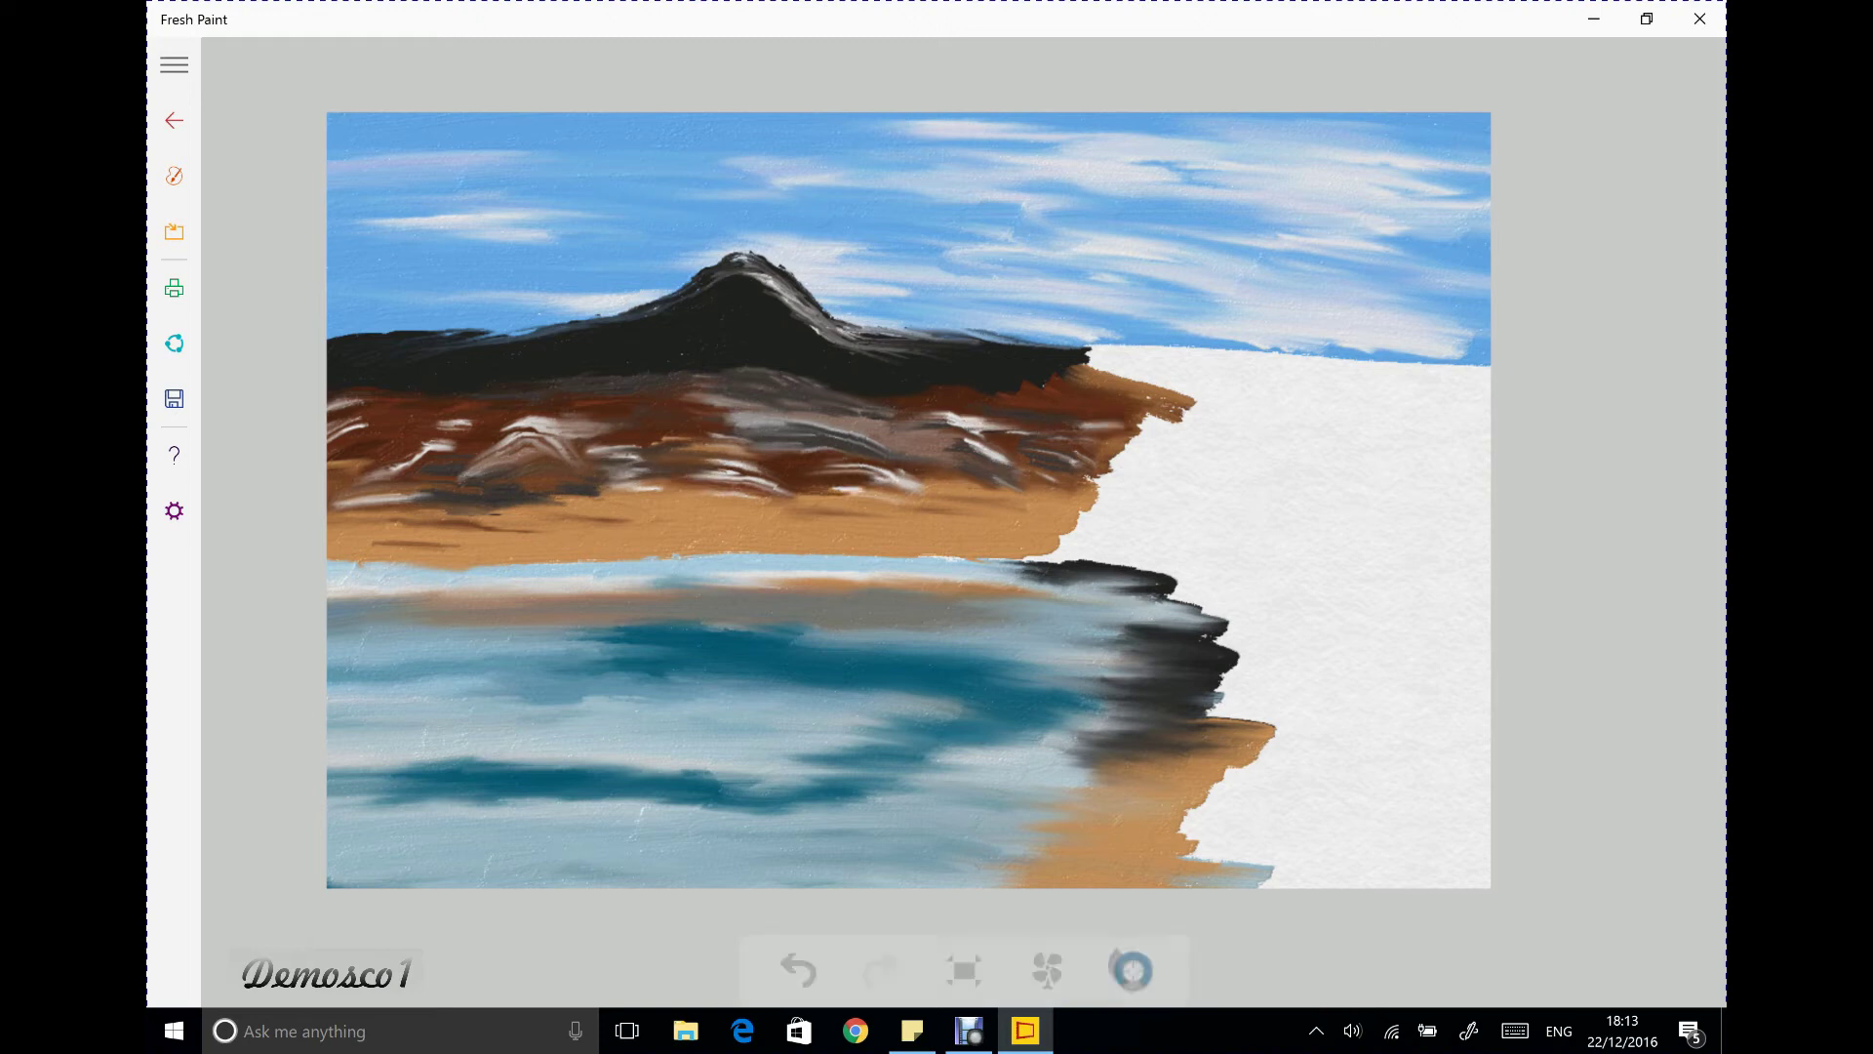
pyautogui.moveTo(539, 427); pyautogui.dragTo(626, 427)
pyautogui.moveTo(539, 503); pyautogui.dragTo(656, 486)
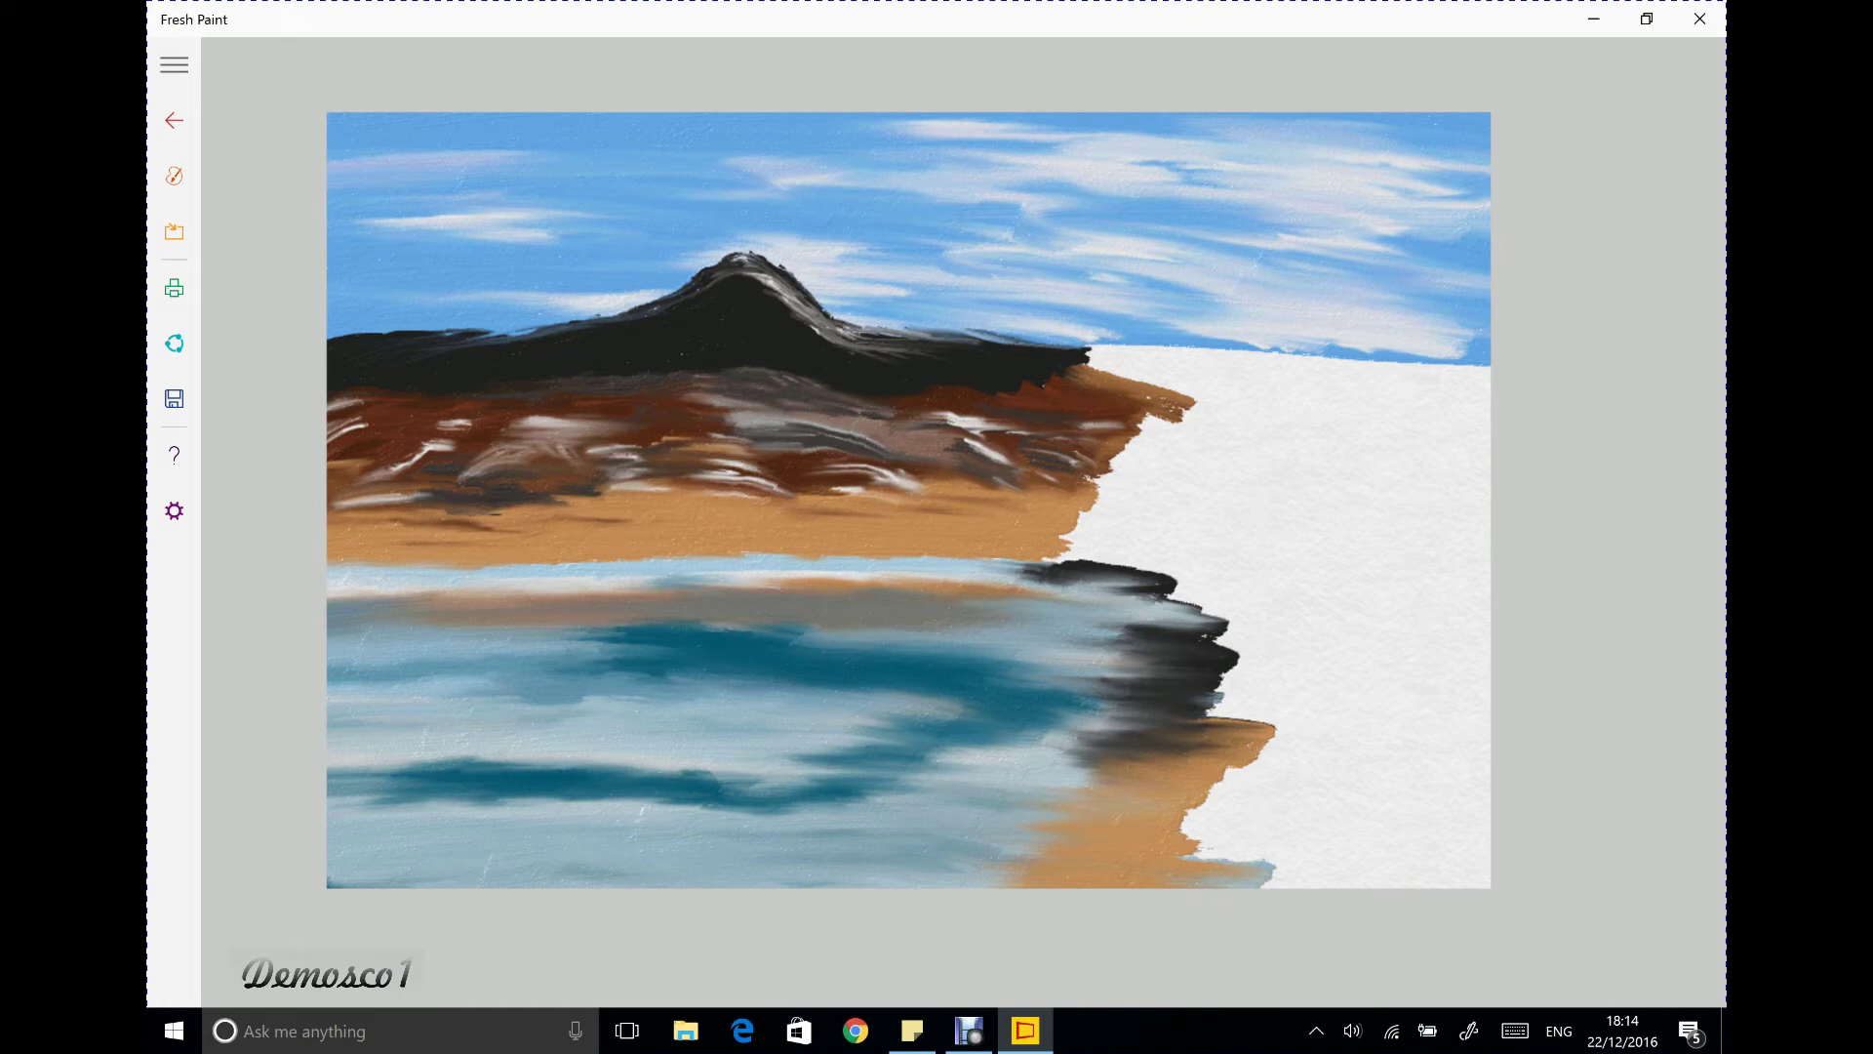
# Scatter short horizontal white ripple highlights across the whole water area with the thin round brush
pyautogui.click(174, 175)
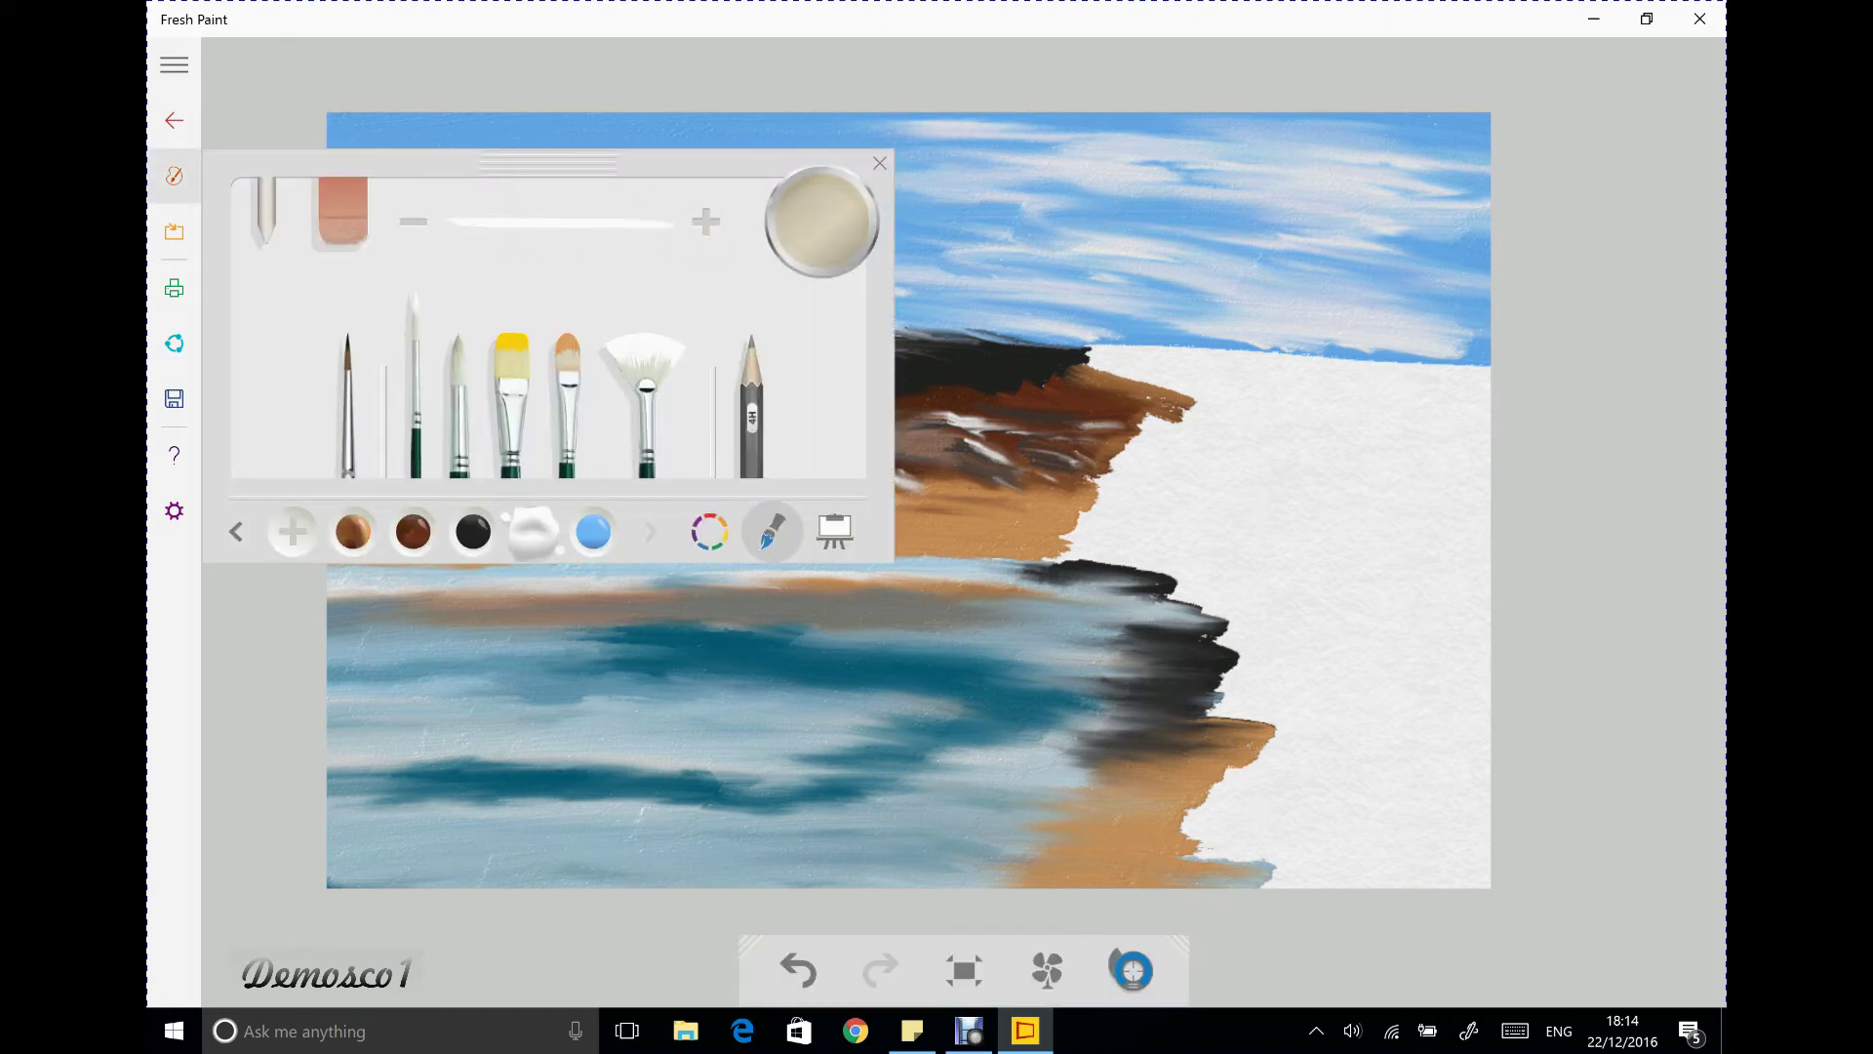
pyautogui.moveTo(588, 718); pyautogui.dragTo(652, 719)
pyautogui.moveTo(498, 820); pyautogui.dragTo(786, 863)
pyautogui.moveTo(379, 875); pyautogui.dragTo(459, 872)
pyautogui.moveTo(394, 674); pyautogui.dragTo(451, 672)
pyautogui.moveTo(669, 668); pyautogui.dragTo(838, 651)
pyautogui.moveTo(477, 617); pyautogui.dragTo(542, 618)
pyautogui.moveTo(767, 621); pyautogui.dragTo(826, 621)
pyautogui.moveTo(909, 678)
pyautogui.mouseDown()
pyautogui.moveTo(966, 686)
pyautogui.moveTo(1020, 738)
pyautogui.mouseUp()
pyautogui.moveTo(937, 819); pyautogui.dragTo(990, 826)
pyautogui.moveTo(880, 871); pyautogui.dragTo(948, 873)
pyautogui.moveTo(869, 816)
pyautogui.mouseDown()
pyautogui.moveTo(903, 815)
pyautogui.moveTo(911, 768)
pyautogui.mouseUp()
pyautogui.moveTo(546, 769); pyautogui.dragTo(612, 768)
pyautogui.moveTo(410, 768); pyautogui.dragTo(333, 781)
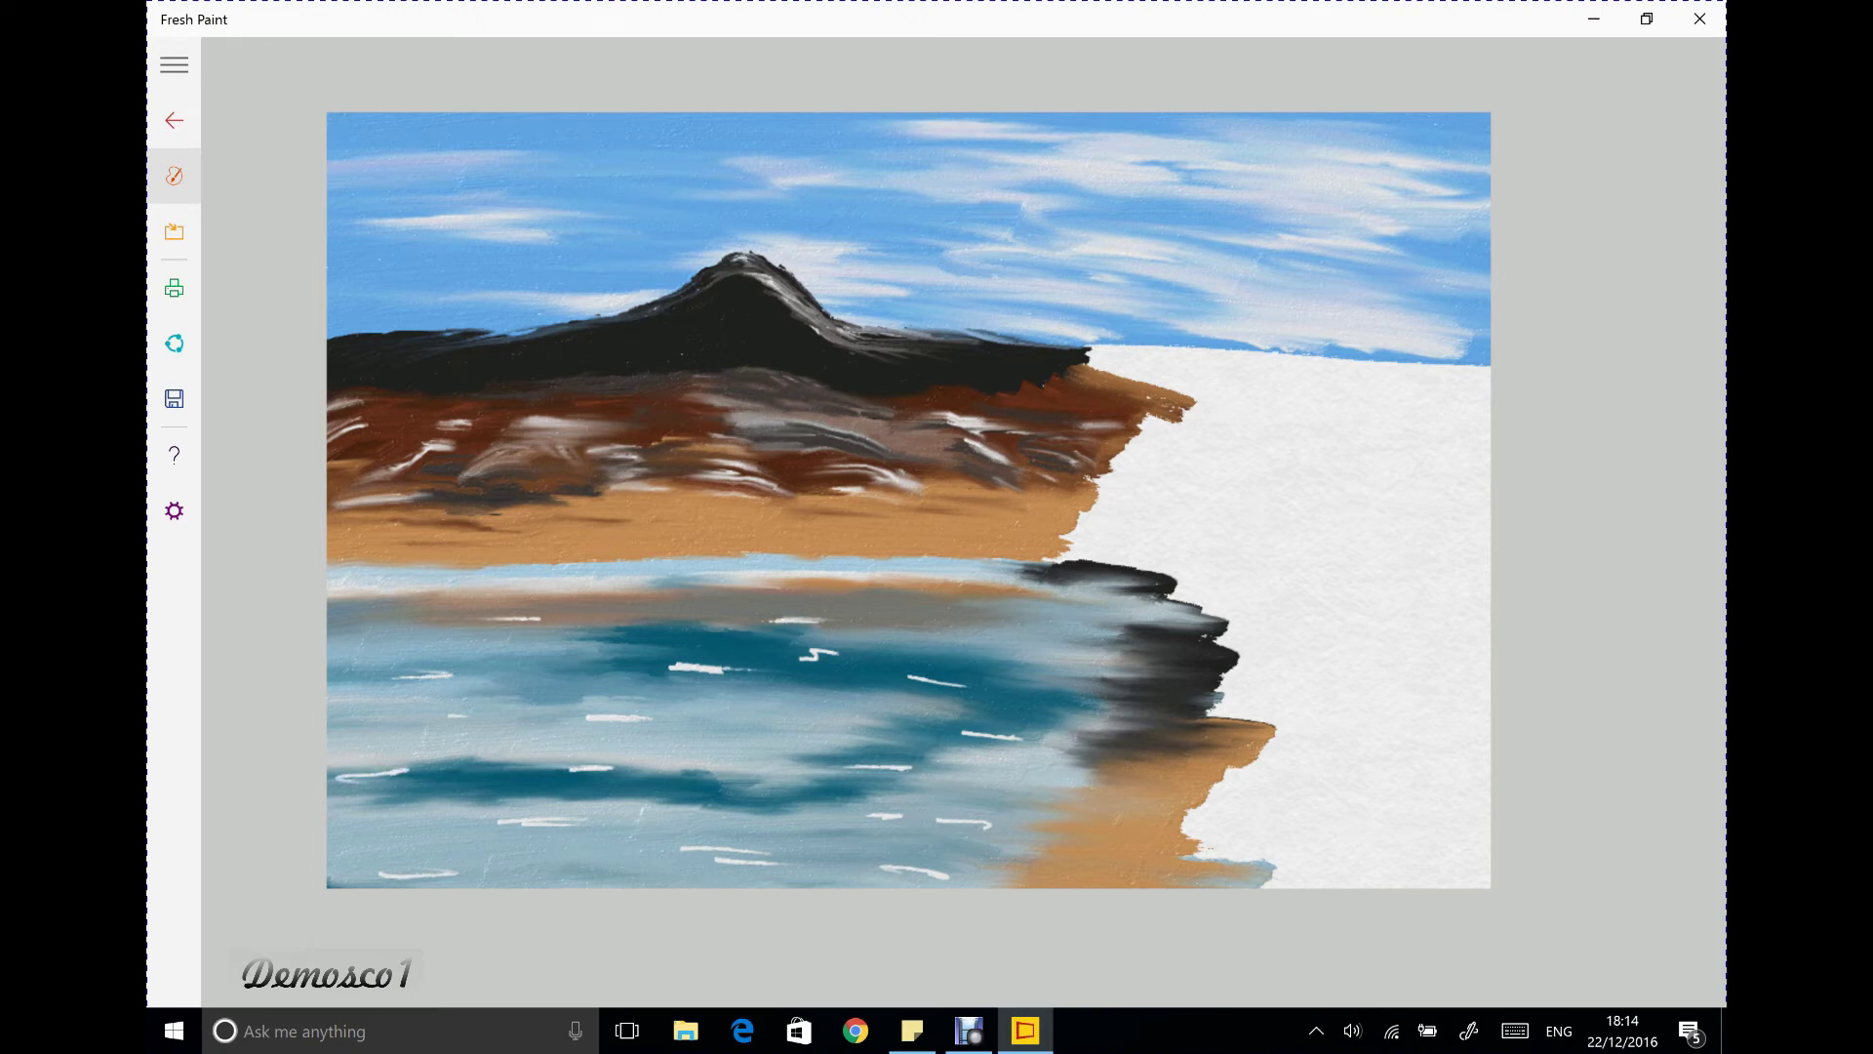
pyautogui.rightClick(334, 780)
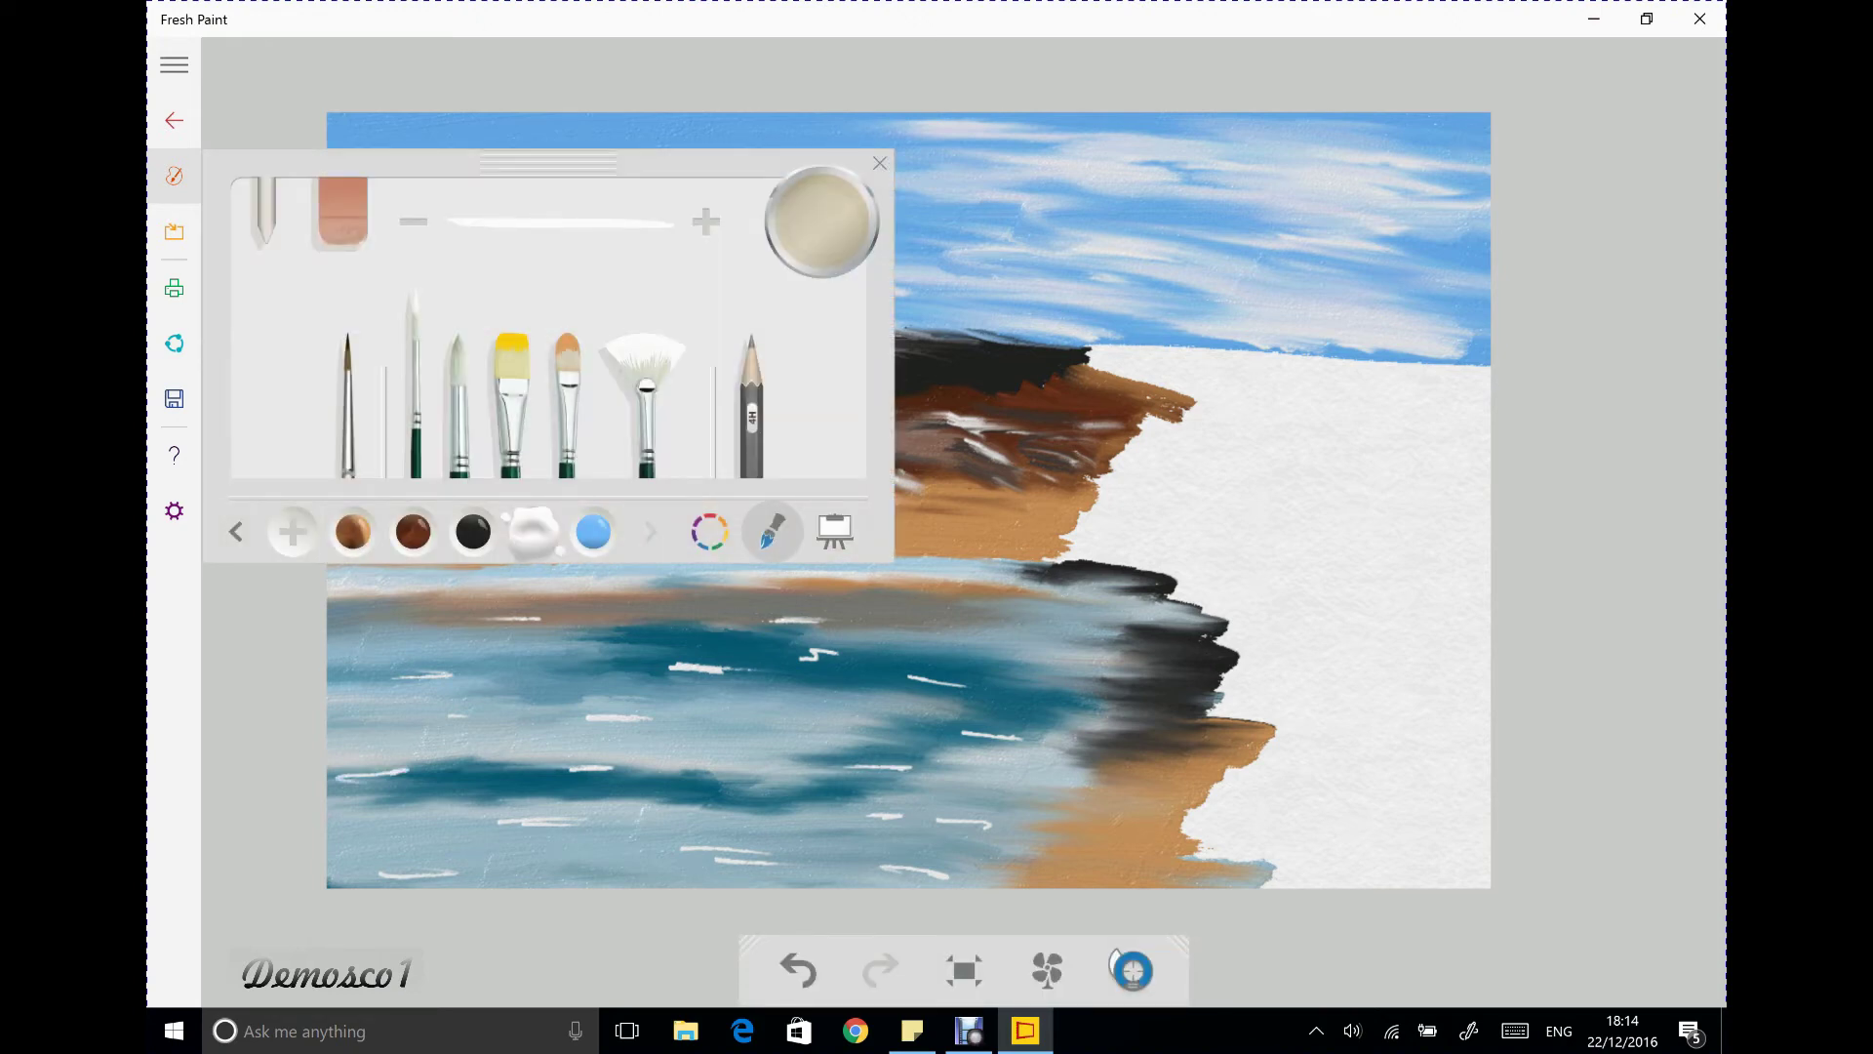
pyautogui.press('Escape')
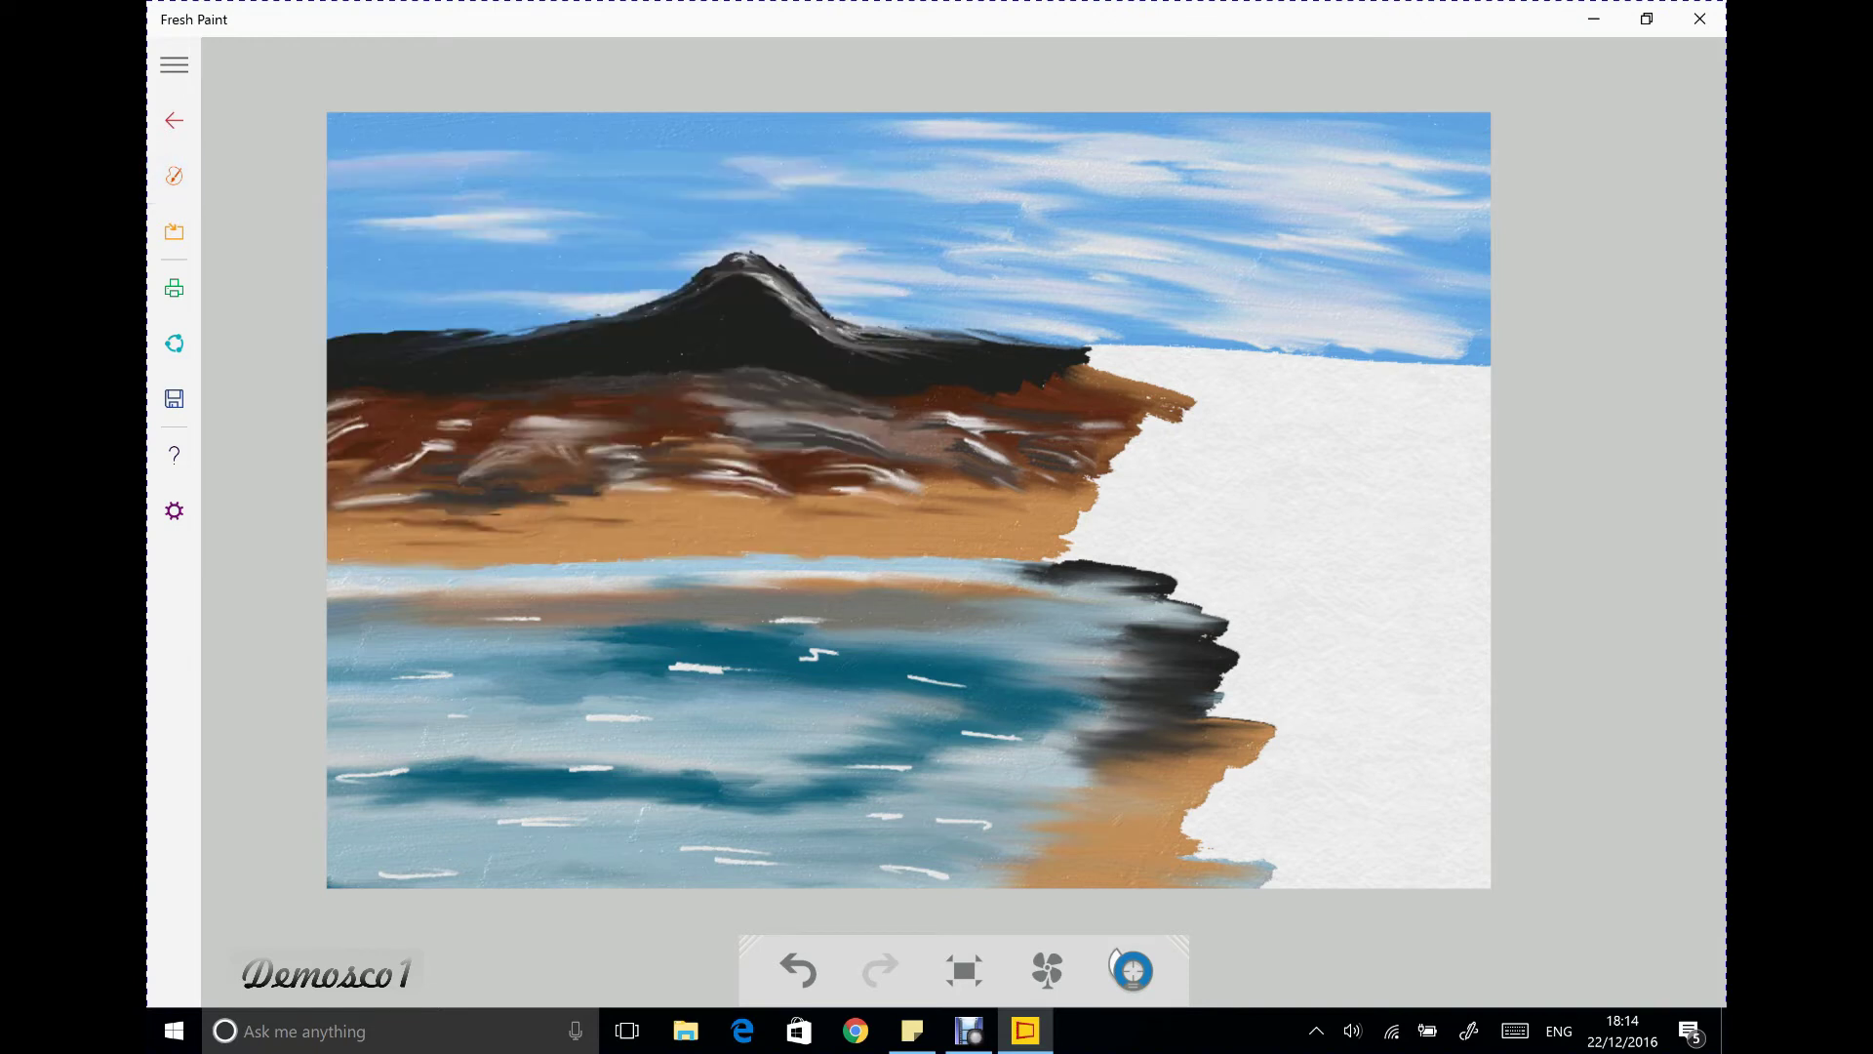
# Paint a reddish-brown mound in the lower-right corner of the canvas with the fan brush
pyautogui.click(174, 176)
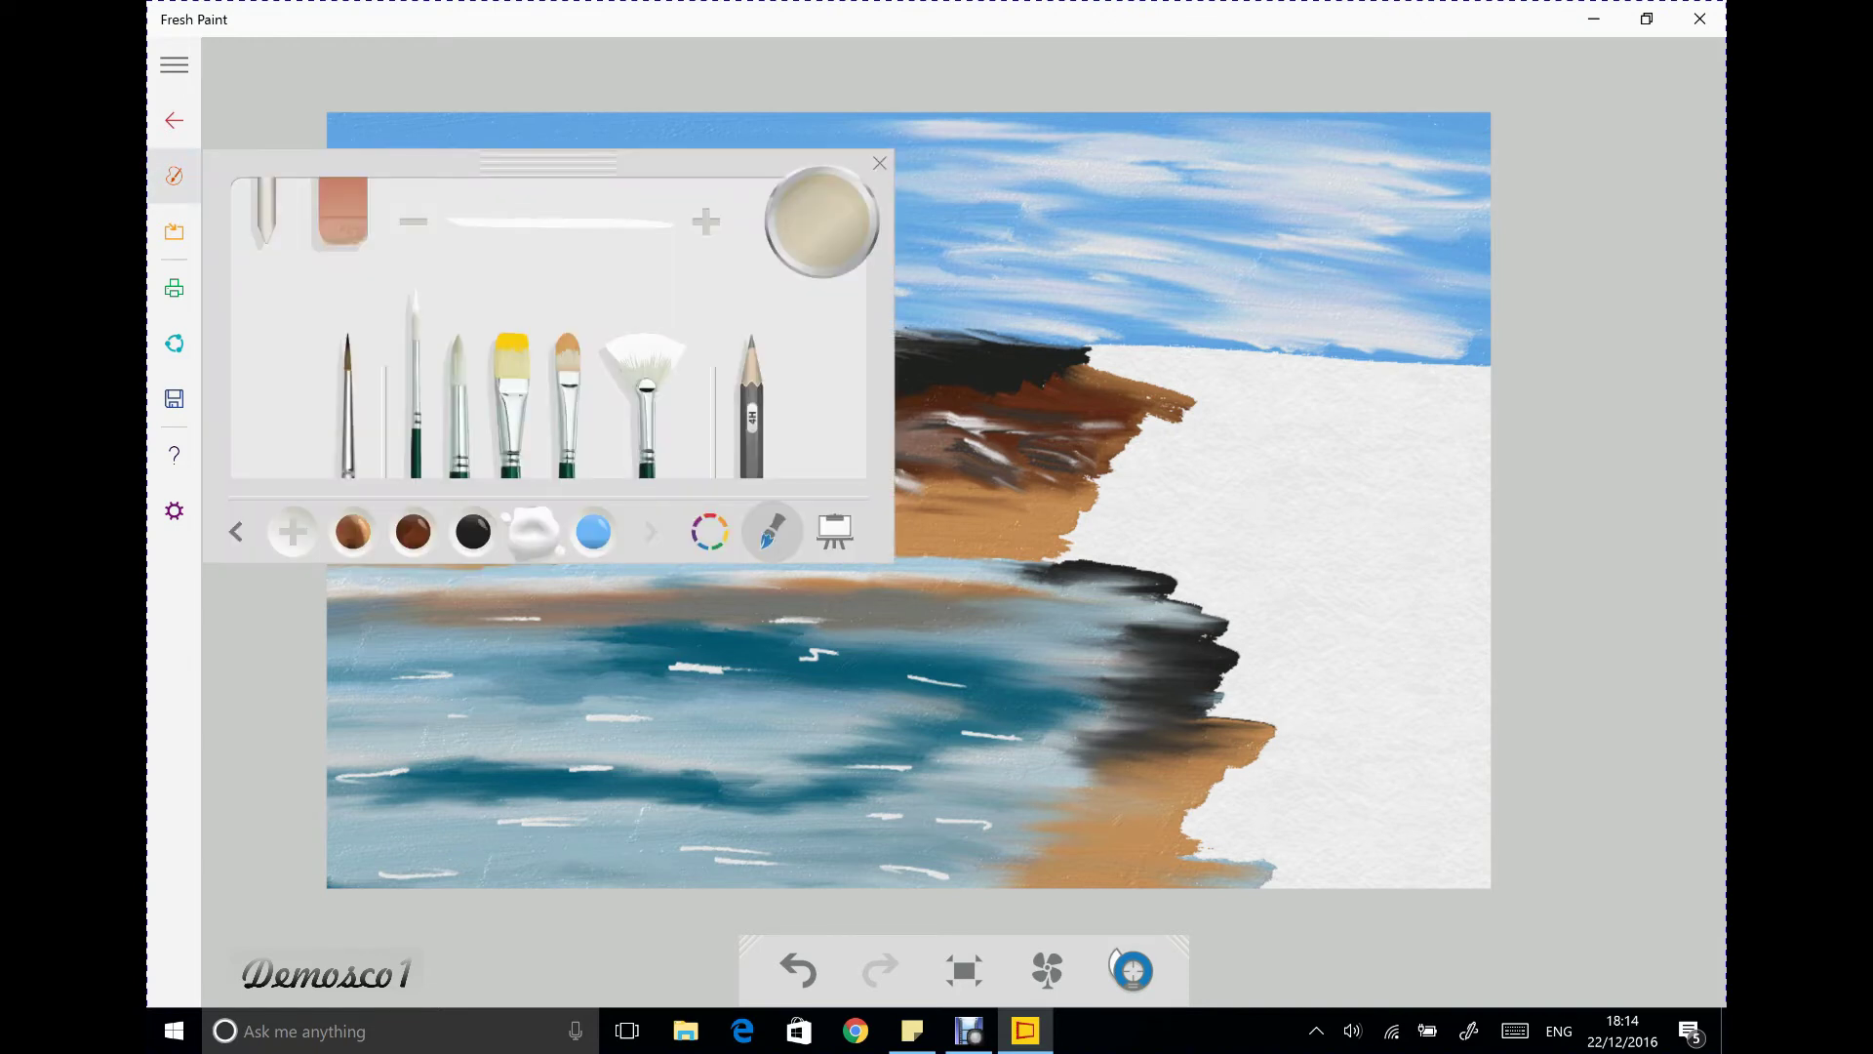
pyautogui.click(645, 400)
pyautogui.click(413, 531)
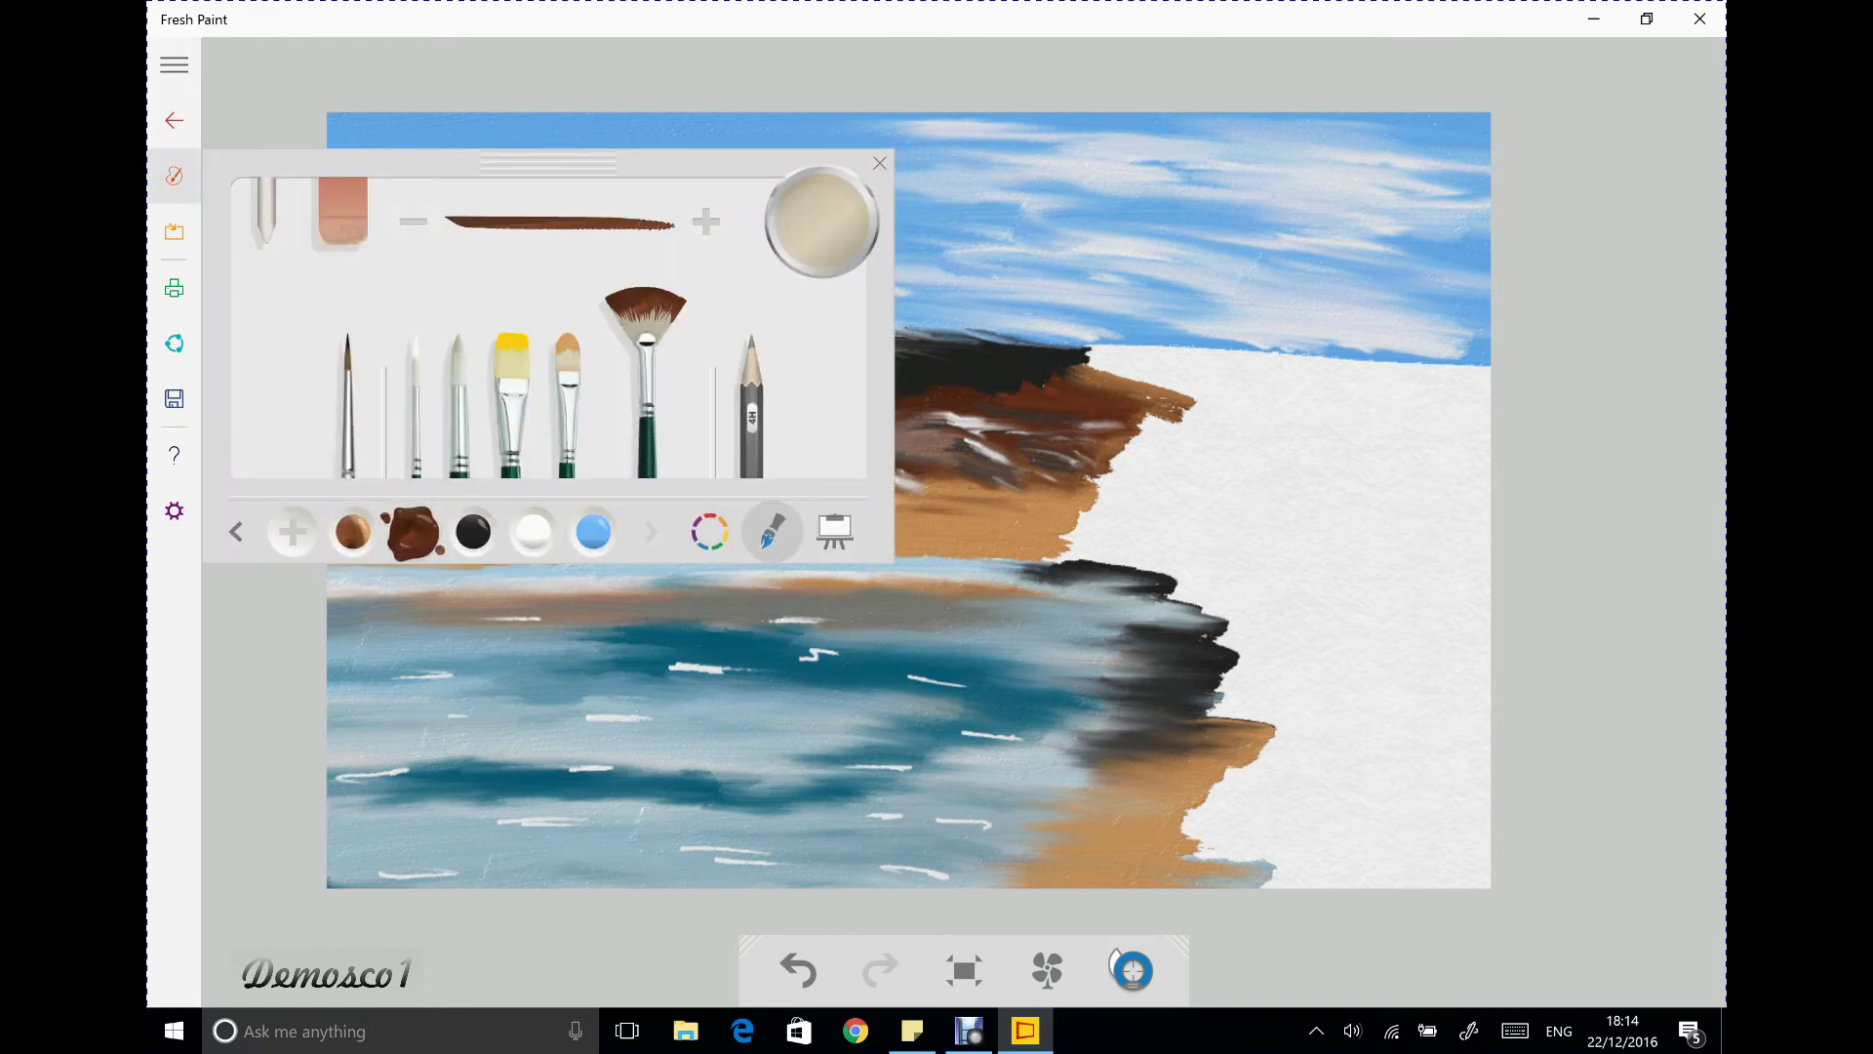
pyautogui.moveTo(1440, 873)
pyautogui.mouseDown()
pyautogui.moveTo(1468, 838)
pyautogui.moveTo(1410, 858)
pyautogui.moveTo(1426, 878)
pyautogui.mouseUp()
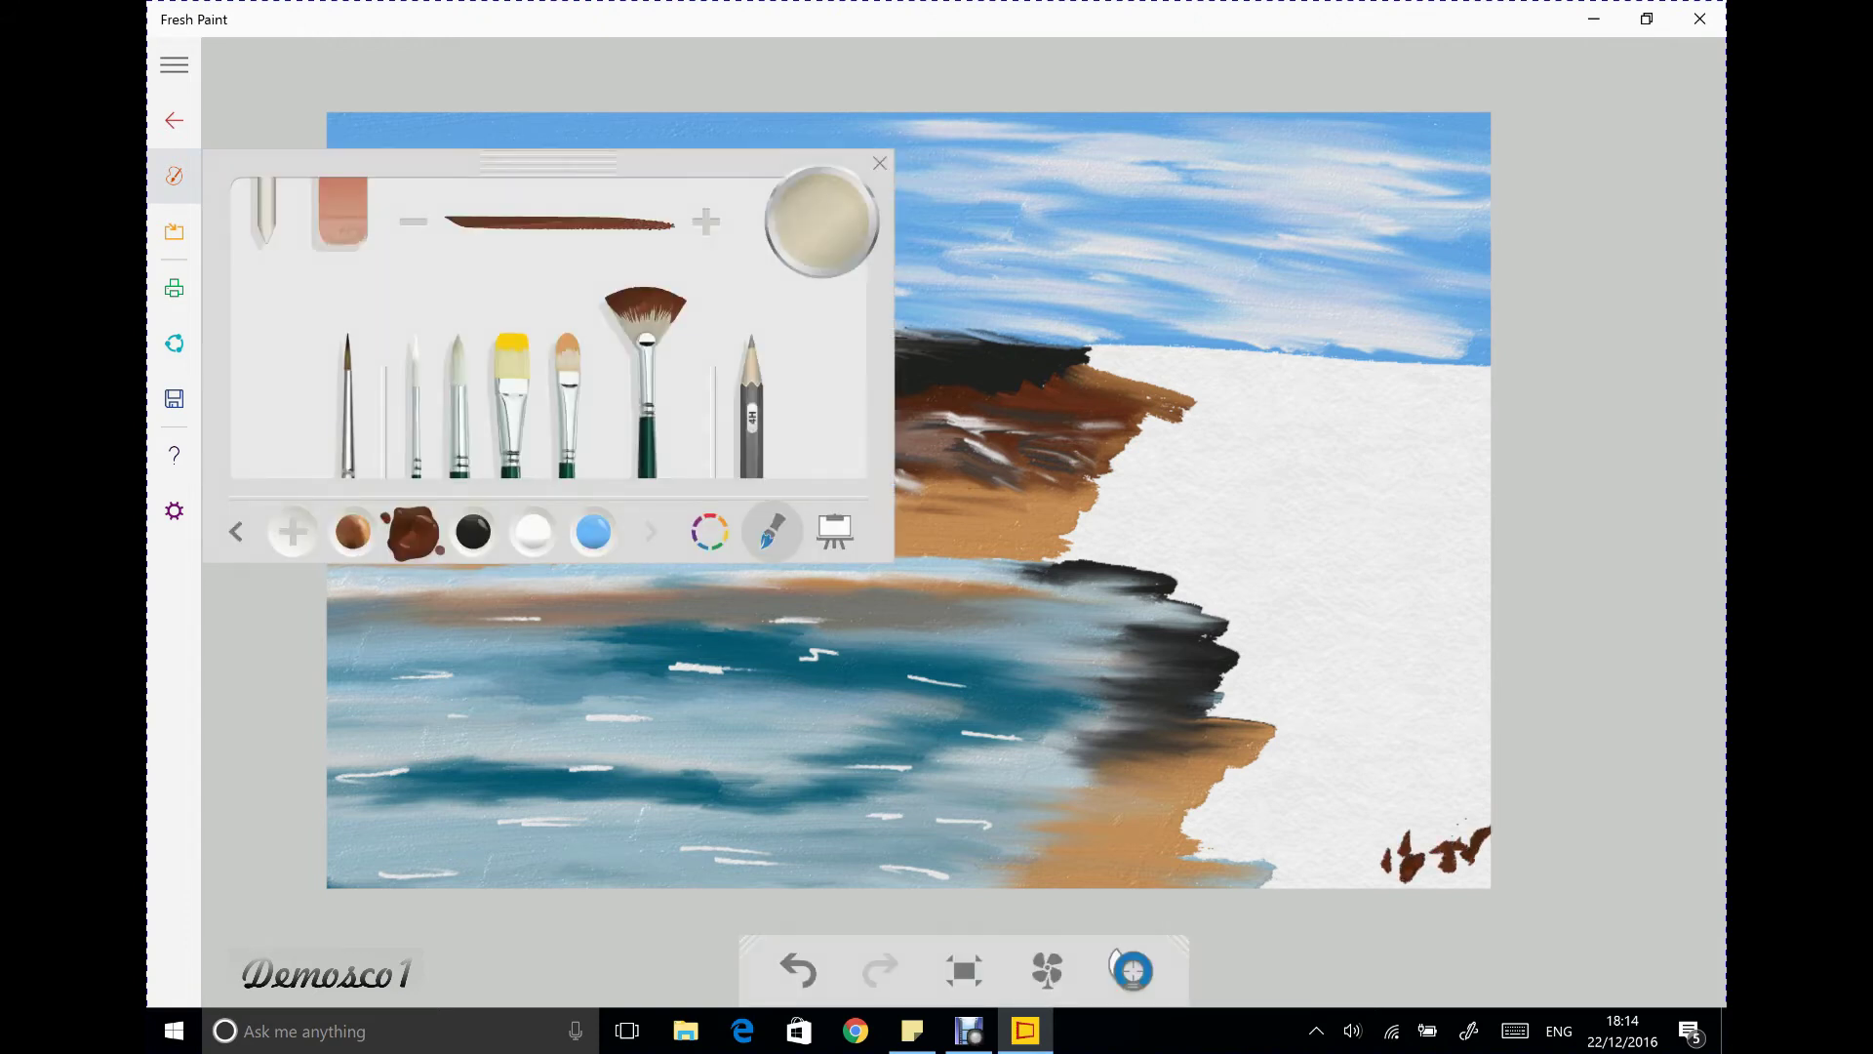
pyautogui.moveTo(1264, 883)
pyautogui.mouseDown()
pyautogui.moveTo(1302, 839)
pyautogui.moveTo(1483, 849)
pyautogui.mouseUp()
pyautogui.moveTo(1366, 883)
pyautogui.mouseDown()
pyautogui.moveTo(1386, 851)
pyautogui.moveTo(1403, 861)
pyautogui.moveTo(1488, 815)
pyautogui.mouseUp()
pyautogui.moveTo(1469, 883); pyautogui.dragTo(1481, 792)
pyautogui.moveTo(1434, 883)
pyautogui.mouseDown()
pyautogui.moveTo(1442, 810)
pyautogui.moveTo(1420, 862)
pyautogui.mouseUp()
pyautogui.moveTo(1332, 888)
pyautogui.mouseDown()
pyautogui.moveTo(1478, 822)
pyautogui.moveTo(1478, 849)
pyautogui.mouseUp()
pyautogui.moveTo(1284, 872)
pyautogui.mouseDown()
pyautogui.moveTo(1293, 841)
pyautogui.moveTo(1355, 810)
pyautogui.mouseUp()
pyautogui.moveTo(1381, 858)
pyautogui.mouseDown()
pyautogui.moveTo(1386, 804)
pyautogui.moveTo(1414, 805)
pyautogui.mouseUp()
pyautogui.moveTo(1444, 830)
pyautogui.mouseDown()
pyautogui.moveTo(1454, 788)
pyautogui.moveTo(1433, 788)
pyautogui.mouseUp()
pyautogui.moveTo(1464, 805); pyautogui.dragTo(1468, 781)
pyautogui.moveTo(1405, 834); pyautogui.dragTo(1420, 789)
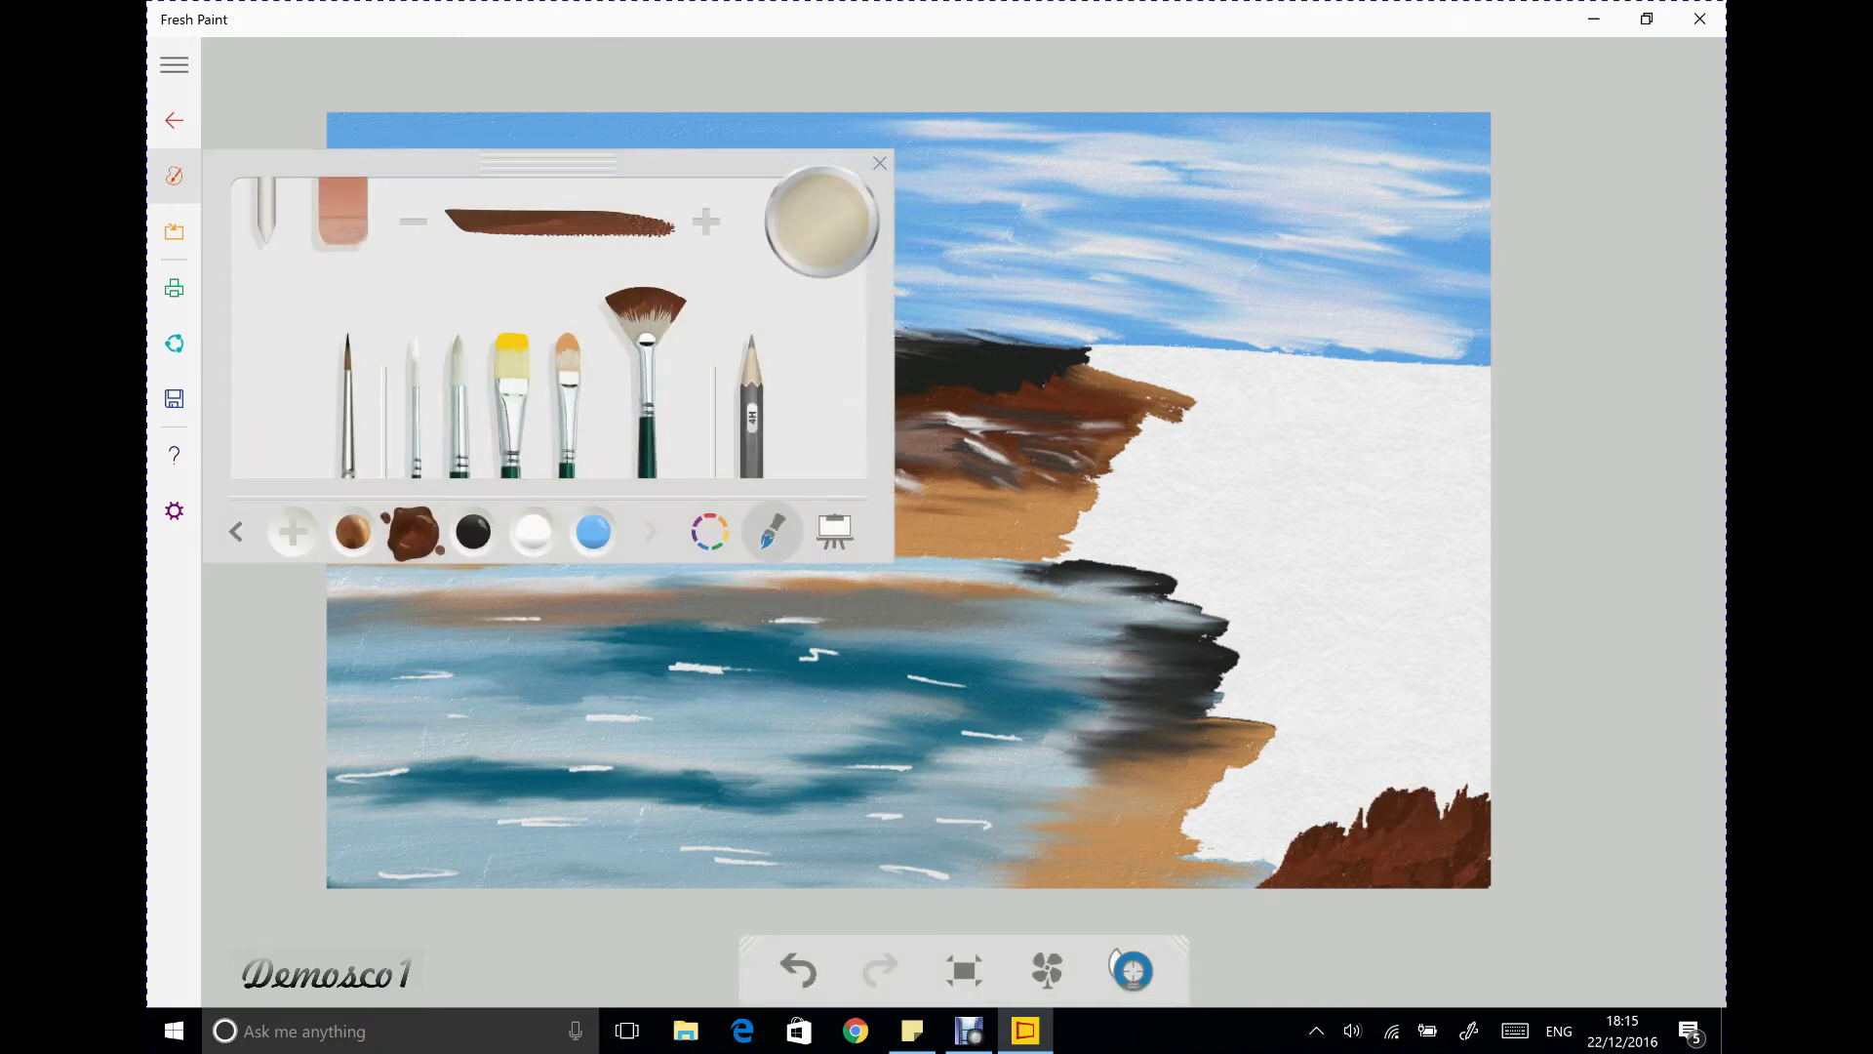
# Dab tan texture along the upper edge of the brown mound with the fan brush at its smallest size
pyautogui.click(352, 532)
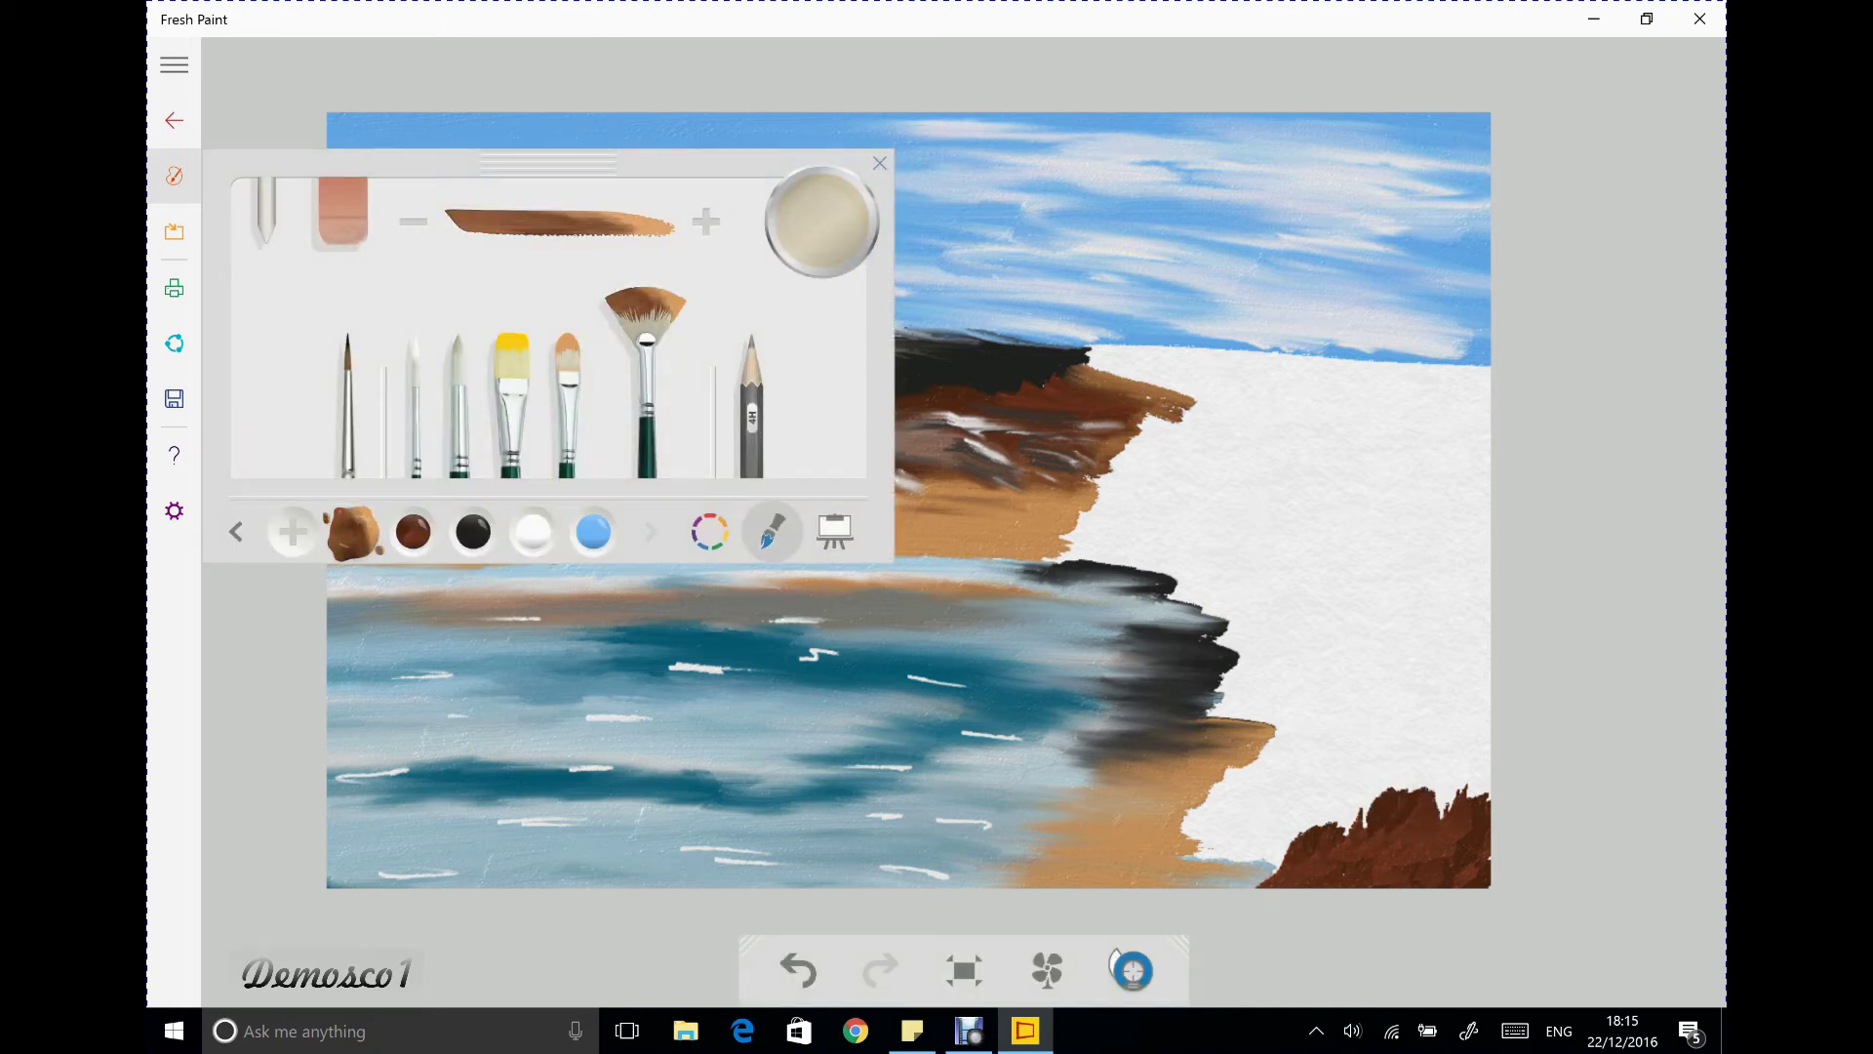
pyautogui.click(413, 221)
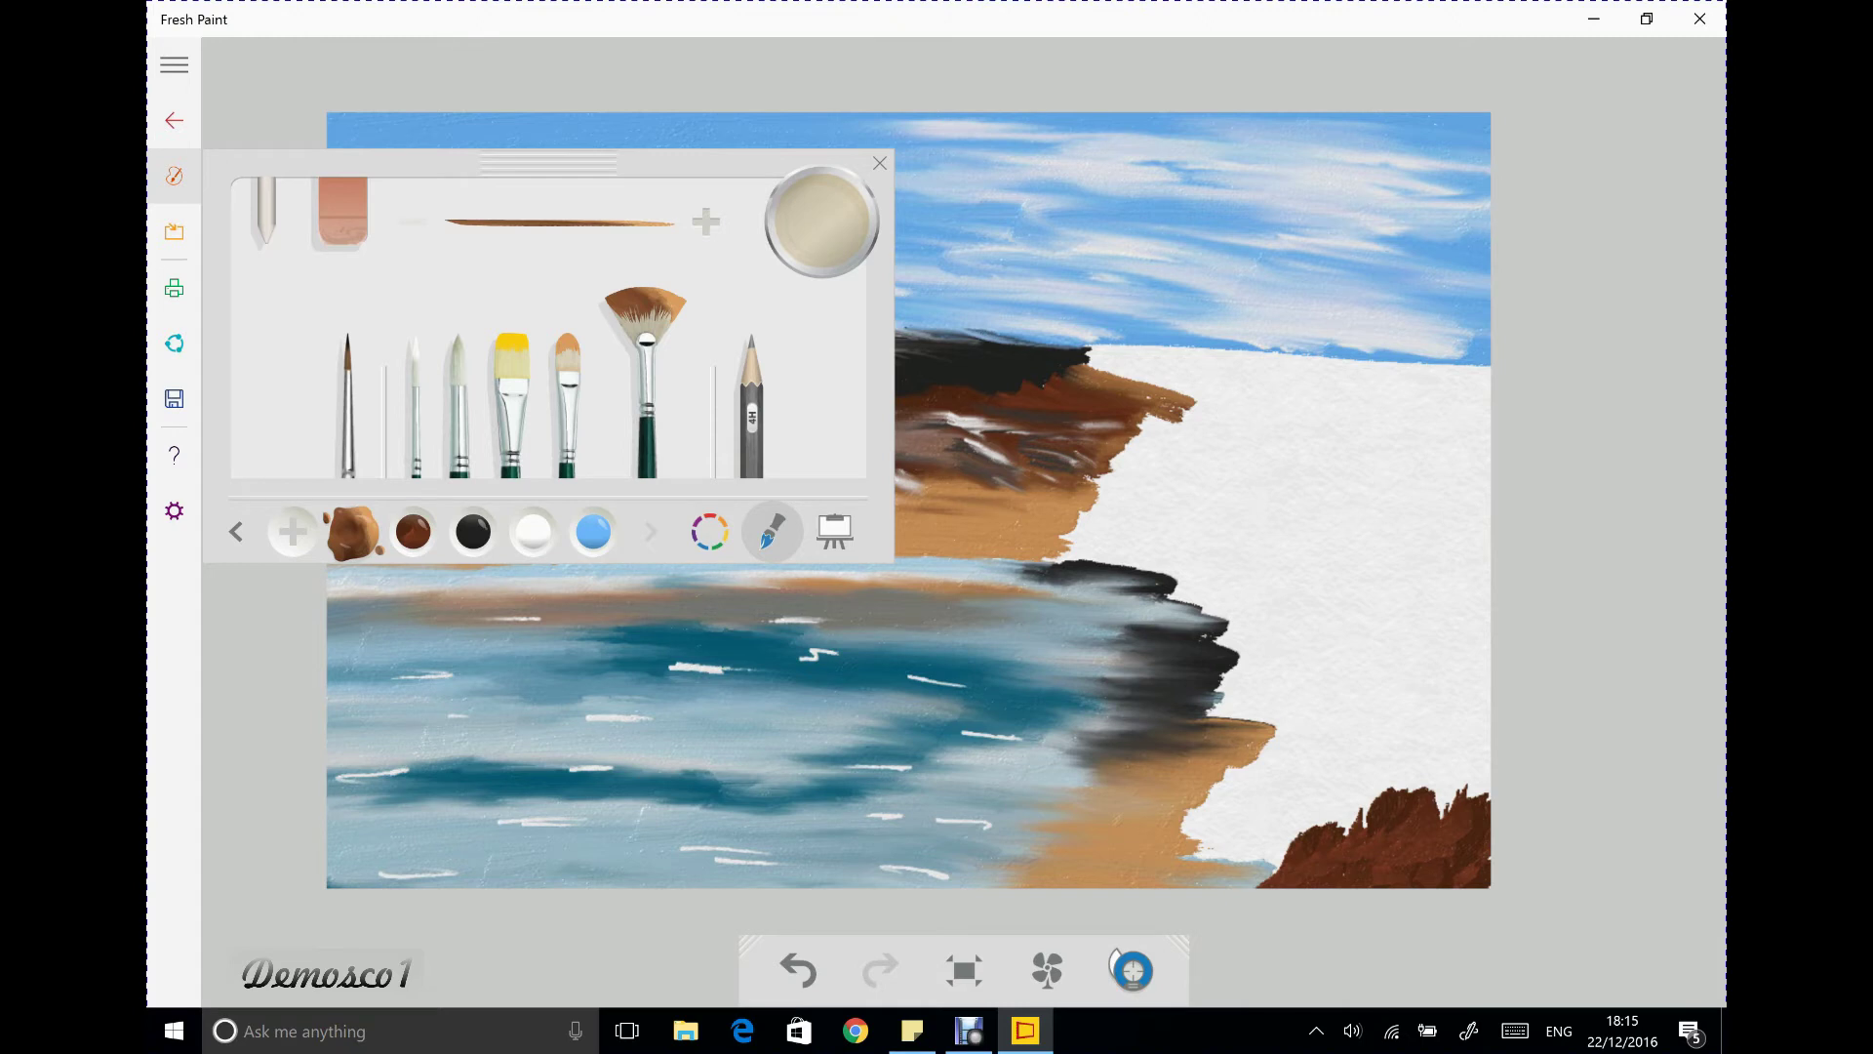
pyautogui.moveTo(1286, 845); pyautogui.dragTo(1295, 826)
pyautogui.moveTo(1311, 823)
pyautogui.mouseDown()
pyautogui.moveTo(1384, 787)
pyautogui.moveTo(1446, 812)
pyautogui.moveTo(1483, 771)
pyautogui.mouseUp()
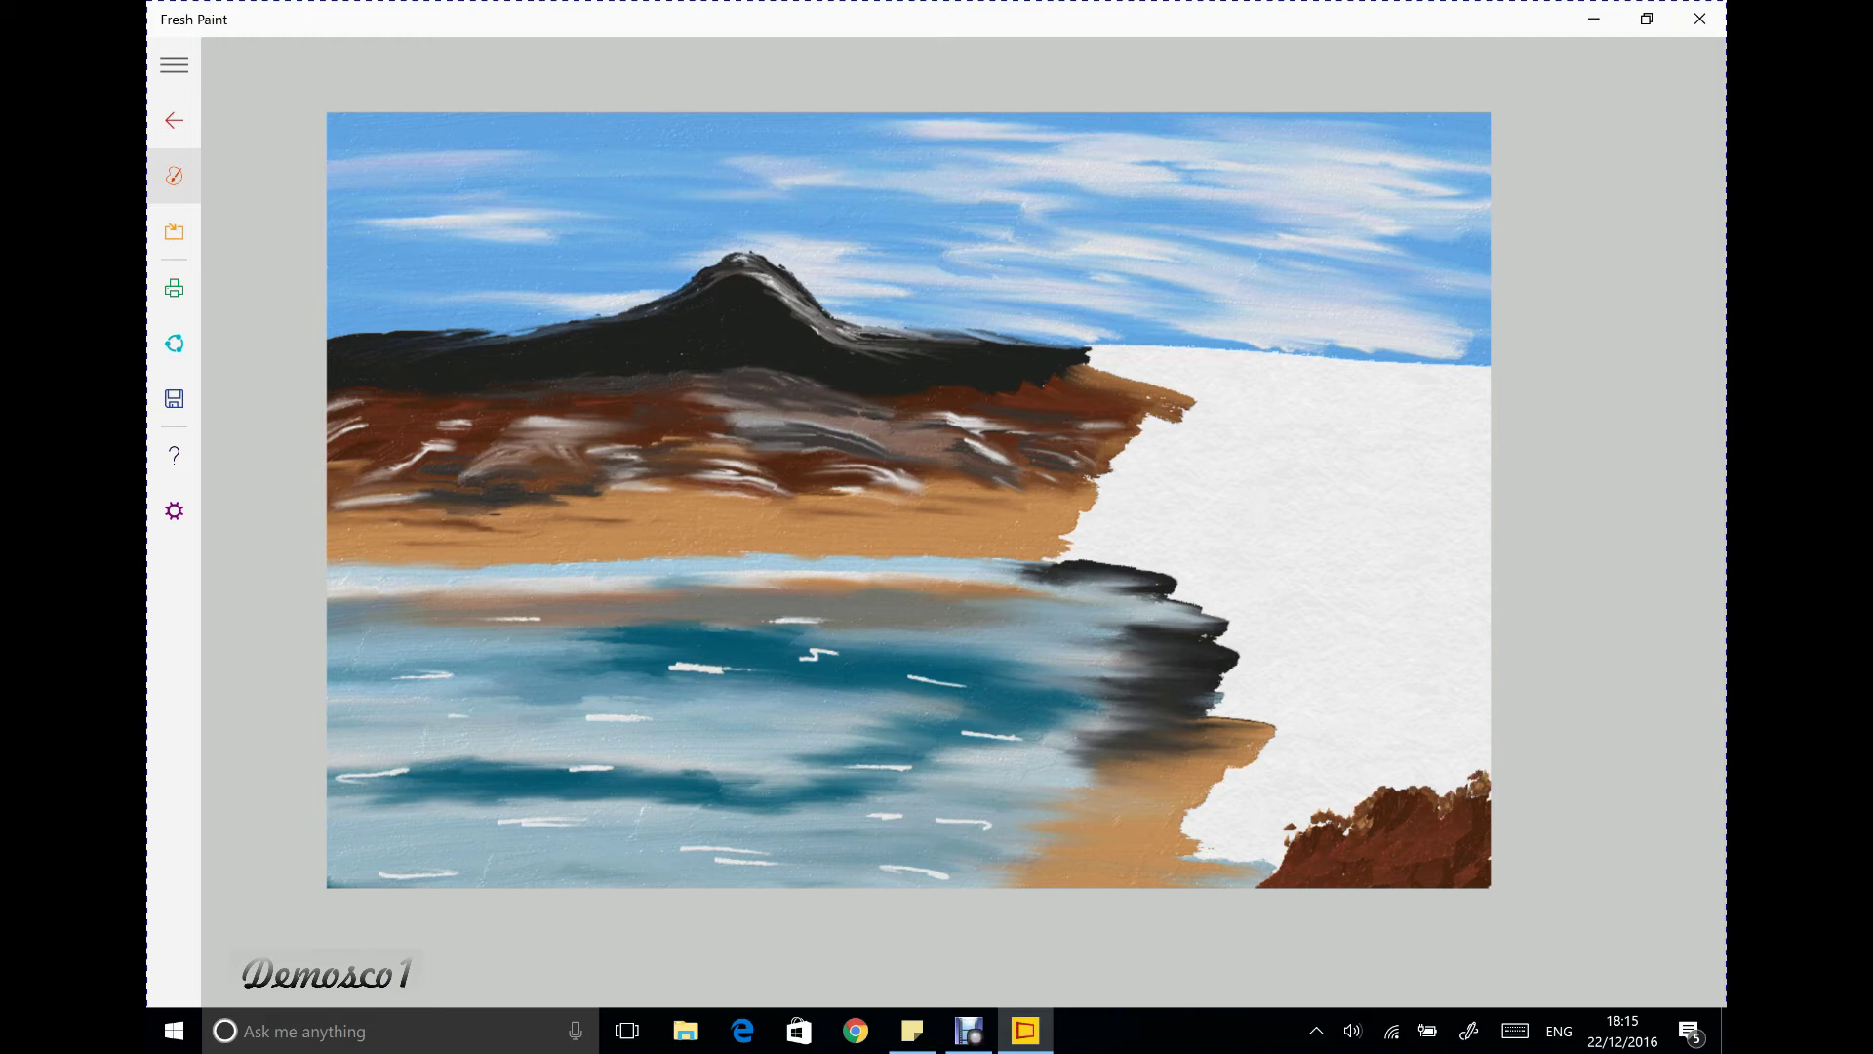
pyautogui.moveTo(1335, 829)
pyautogui.mouseDown()
pyautogui.moveTo(1350, 836)
pyautogui.moveTo(1295, 815)
pyautogui.moveTo(1277, 862)
pyautogui.moveTo(1347, 808)
pyautogui.mouseUp()
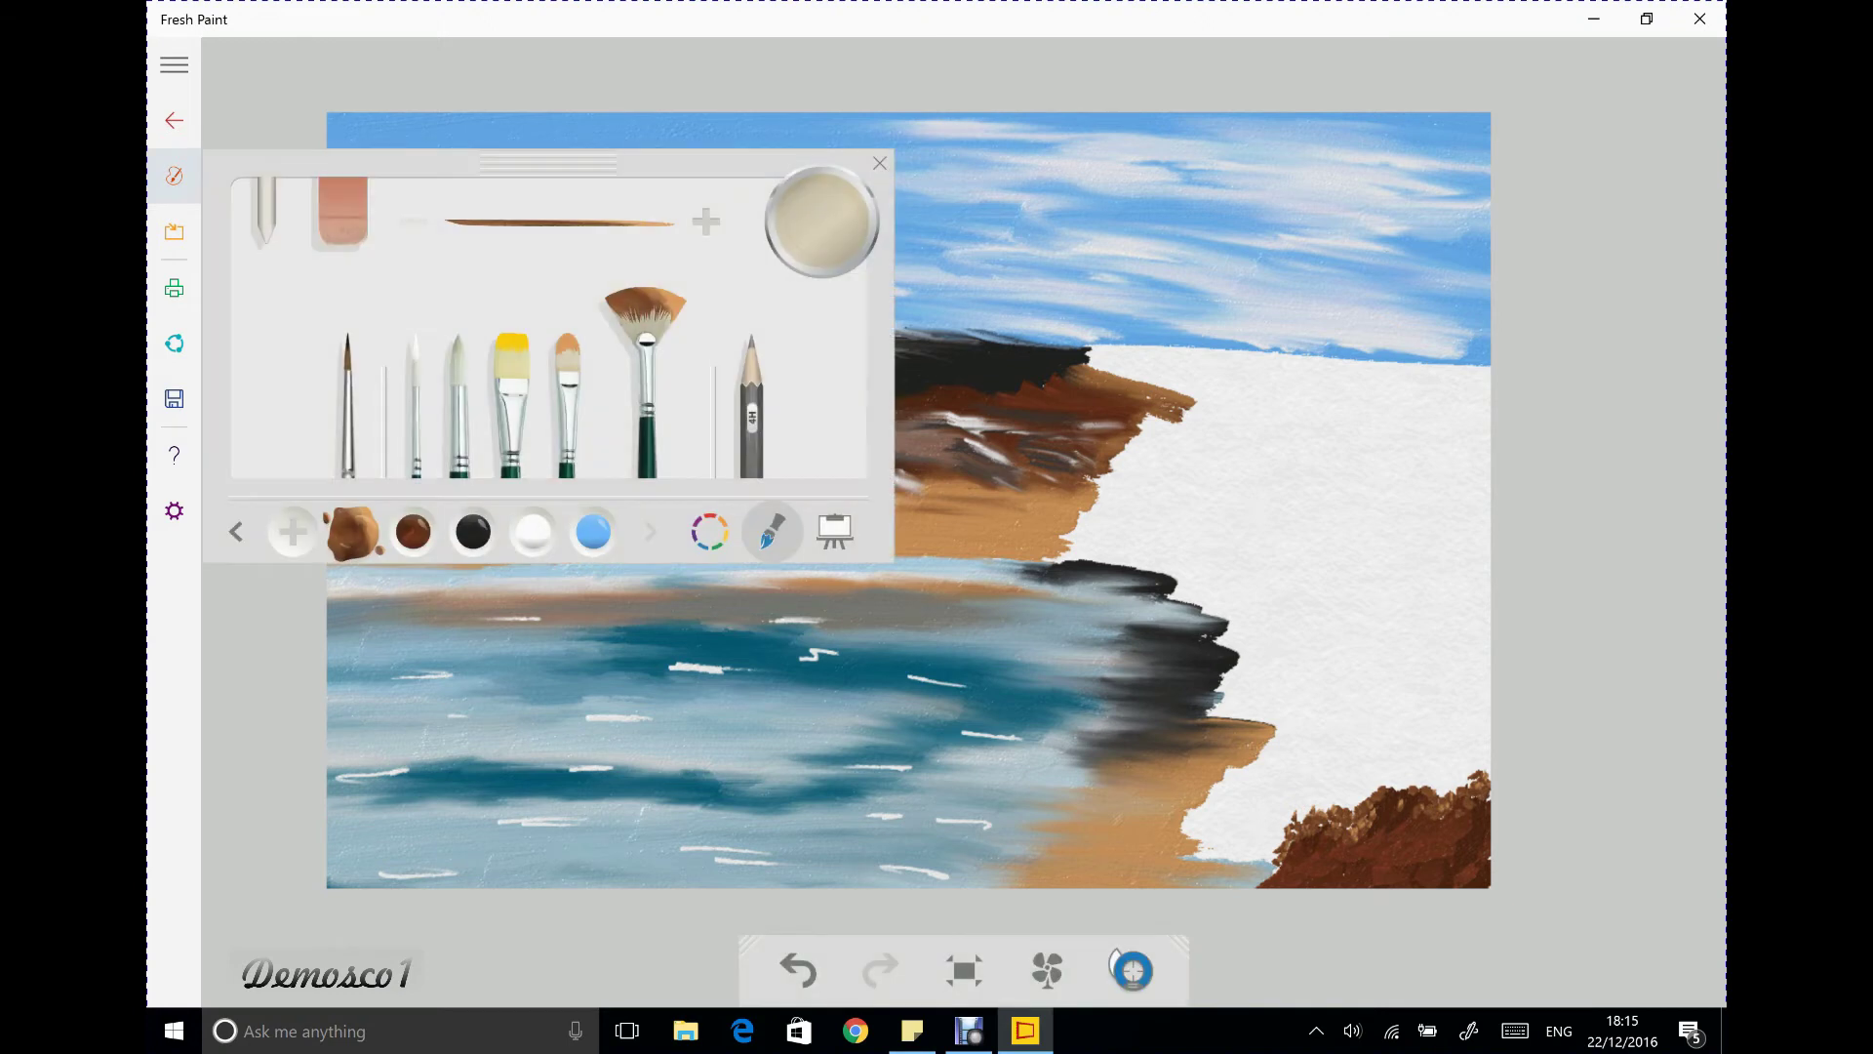
# Mix the reddish brown with black on the palette into a very dark brown and load the fan brush with it
pyautogui.click(413, 532)
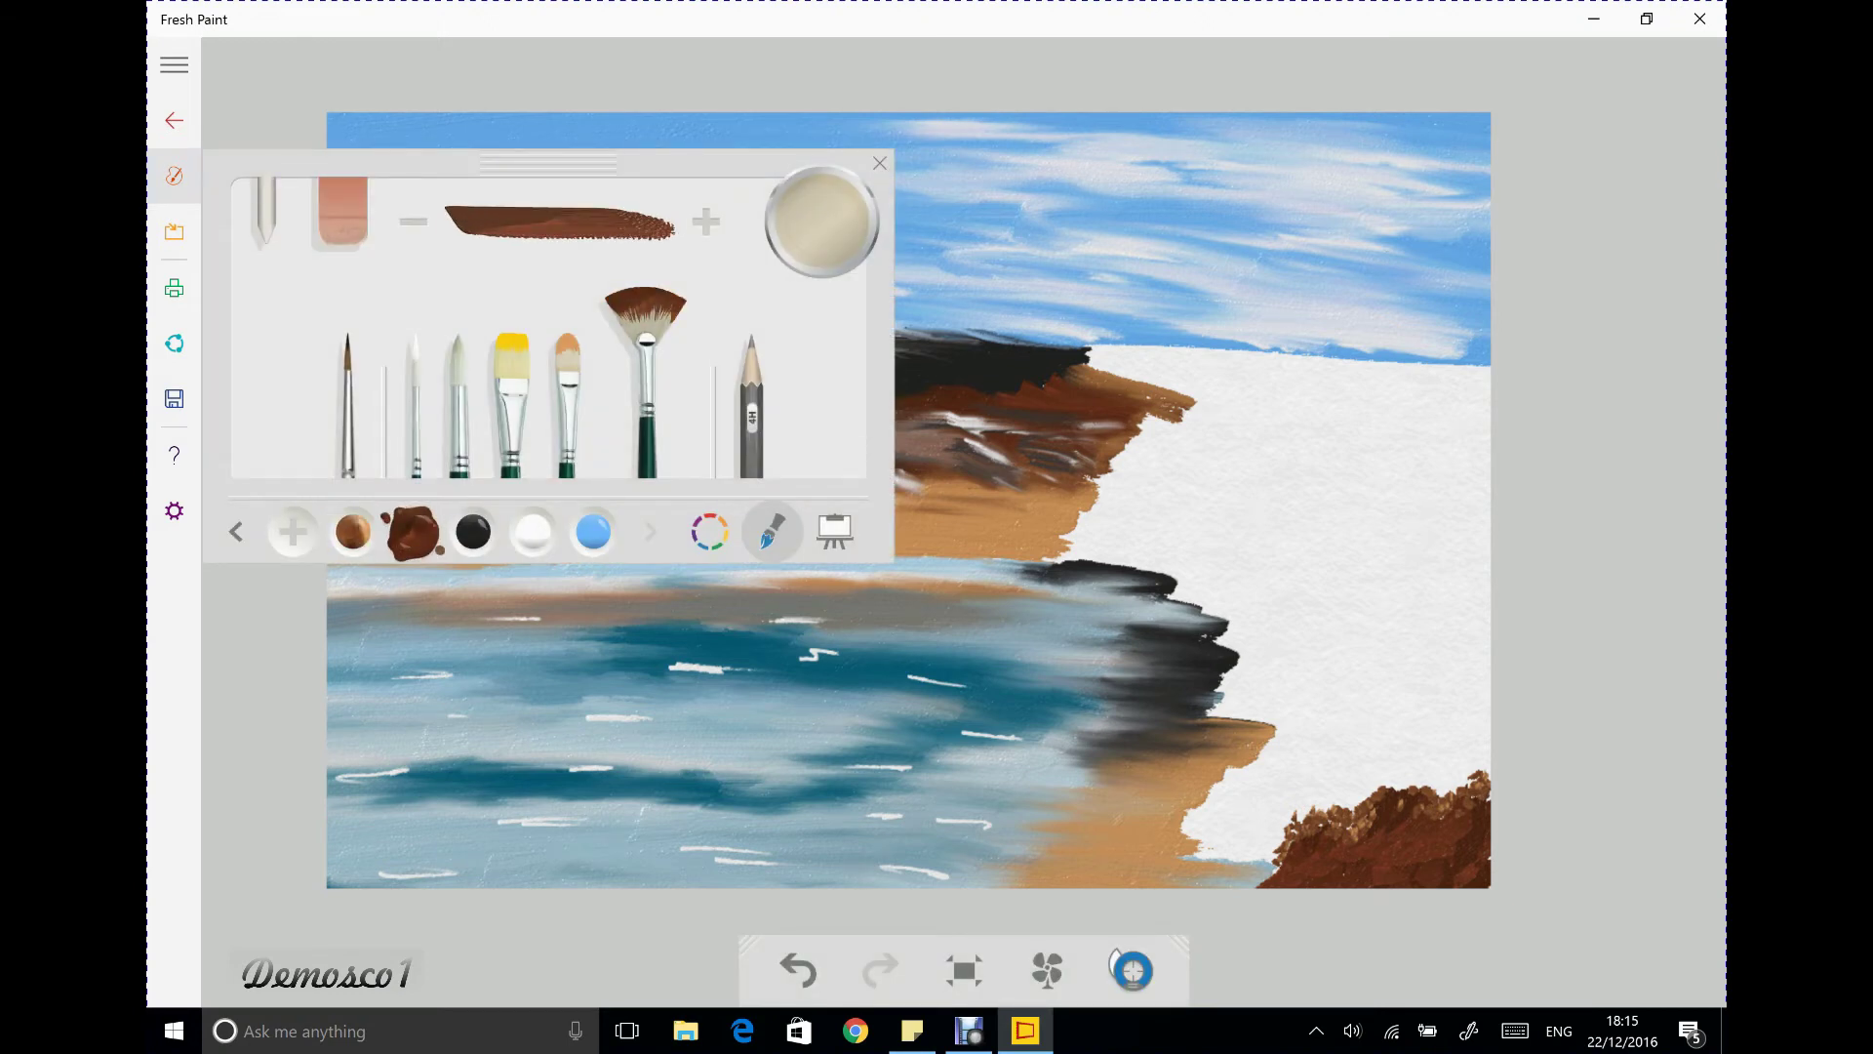
pyautogui.click(709, 532)
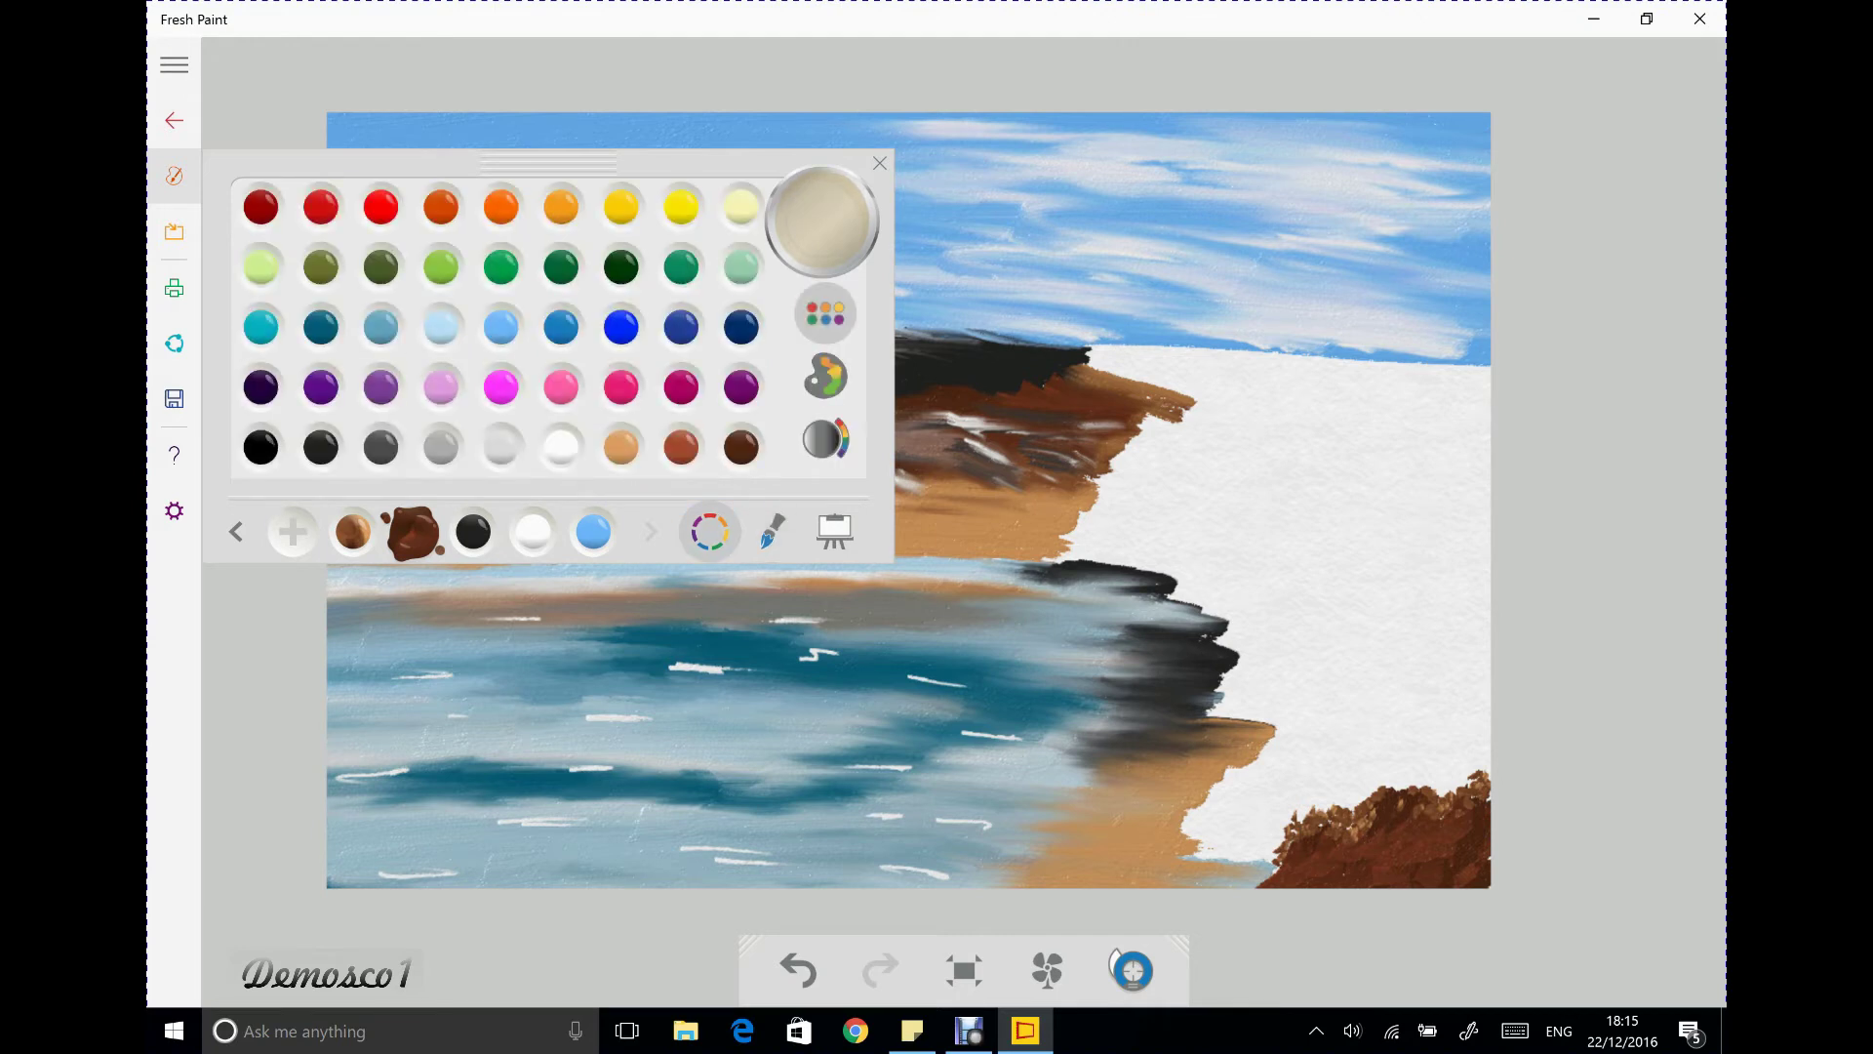
pyautogui.click(825, 376)
pyautogui.moveTo(566, 268)
pyautogui.mouseDown()
pyautogui.moveTo(576, 366)
pyautogui.moveTo(600, 371)
pyautogui.moveTo(610, 278)
pyautogui.mouseUp()
pyautogui.click(473, 532)
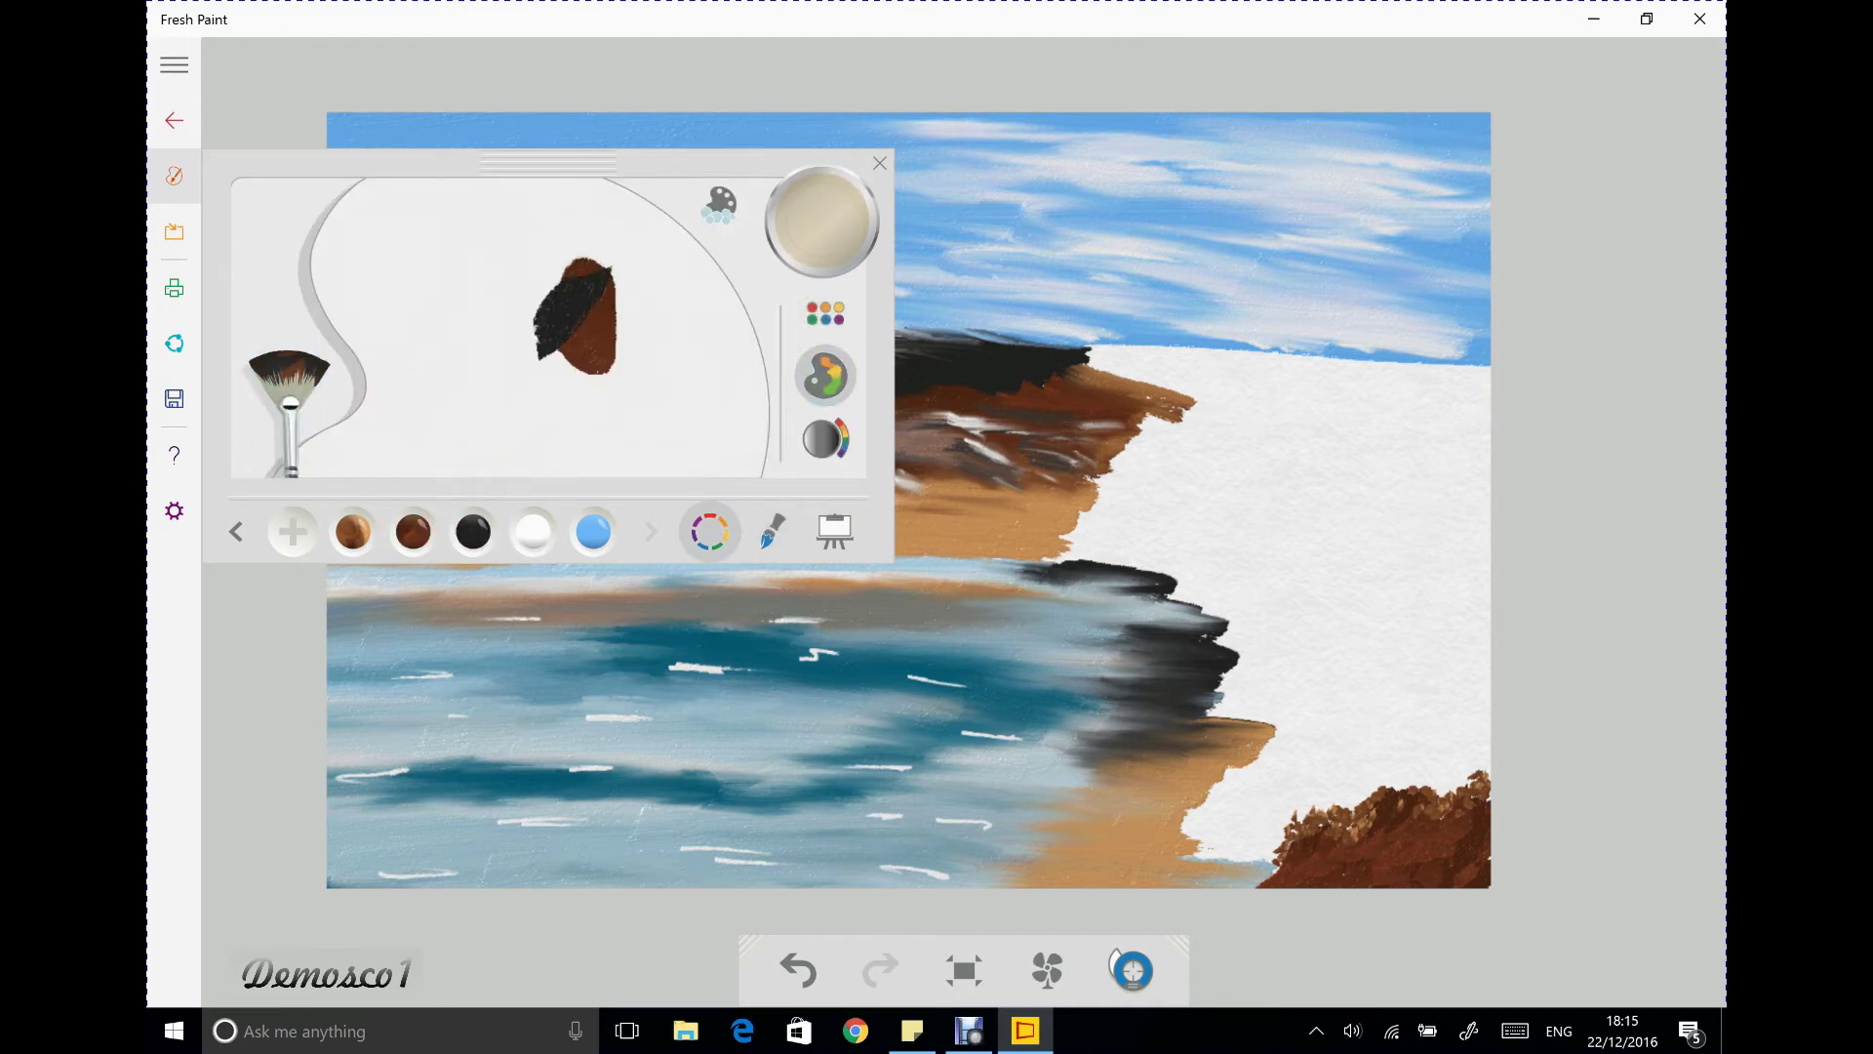
pyautogui.click(289, 390)
pyautogui.moveTo(547, 332)
pyautogui.mouseDown()
pyautogui.moveTo(615, 293)
pyautogui.moveTo(575, 351)
pyautogui.mouseUp()
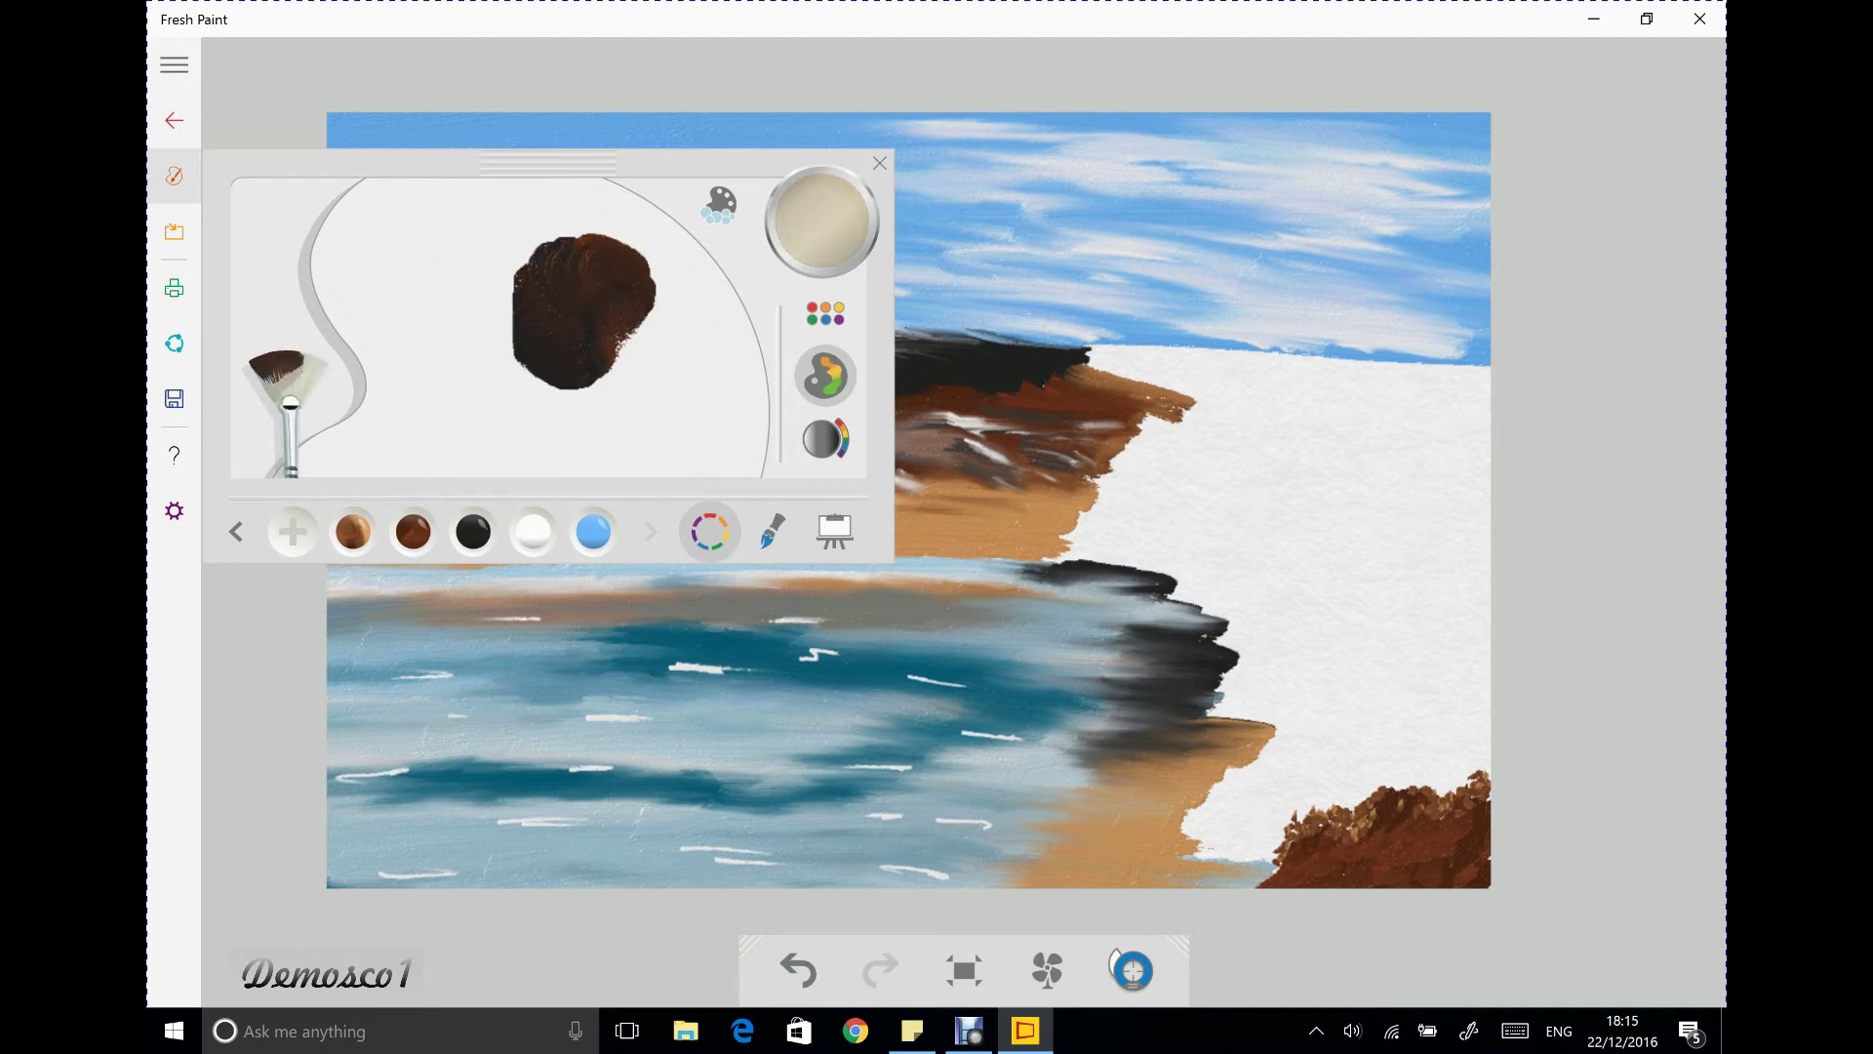
pyautogui.click(771, 532)
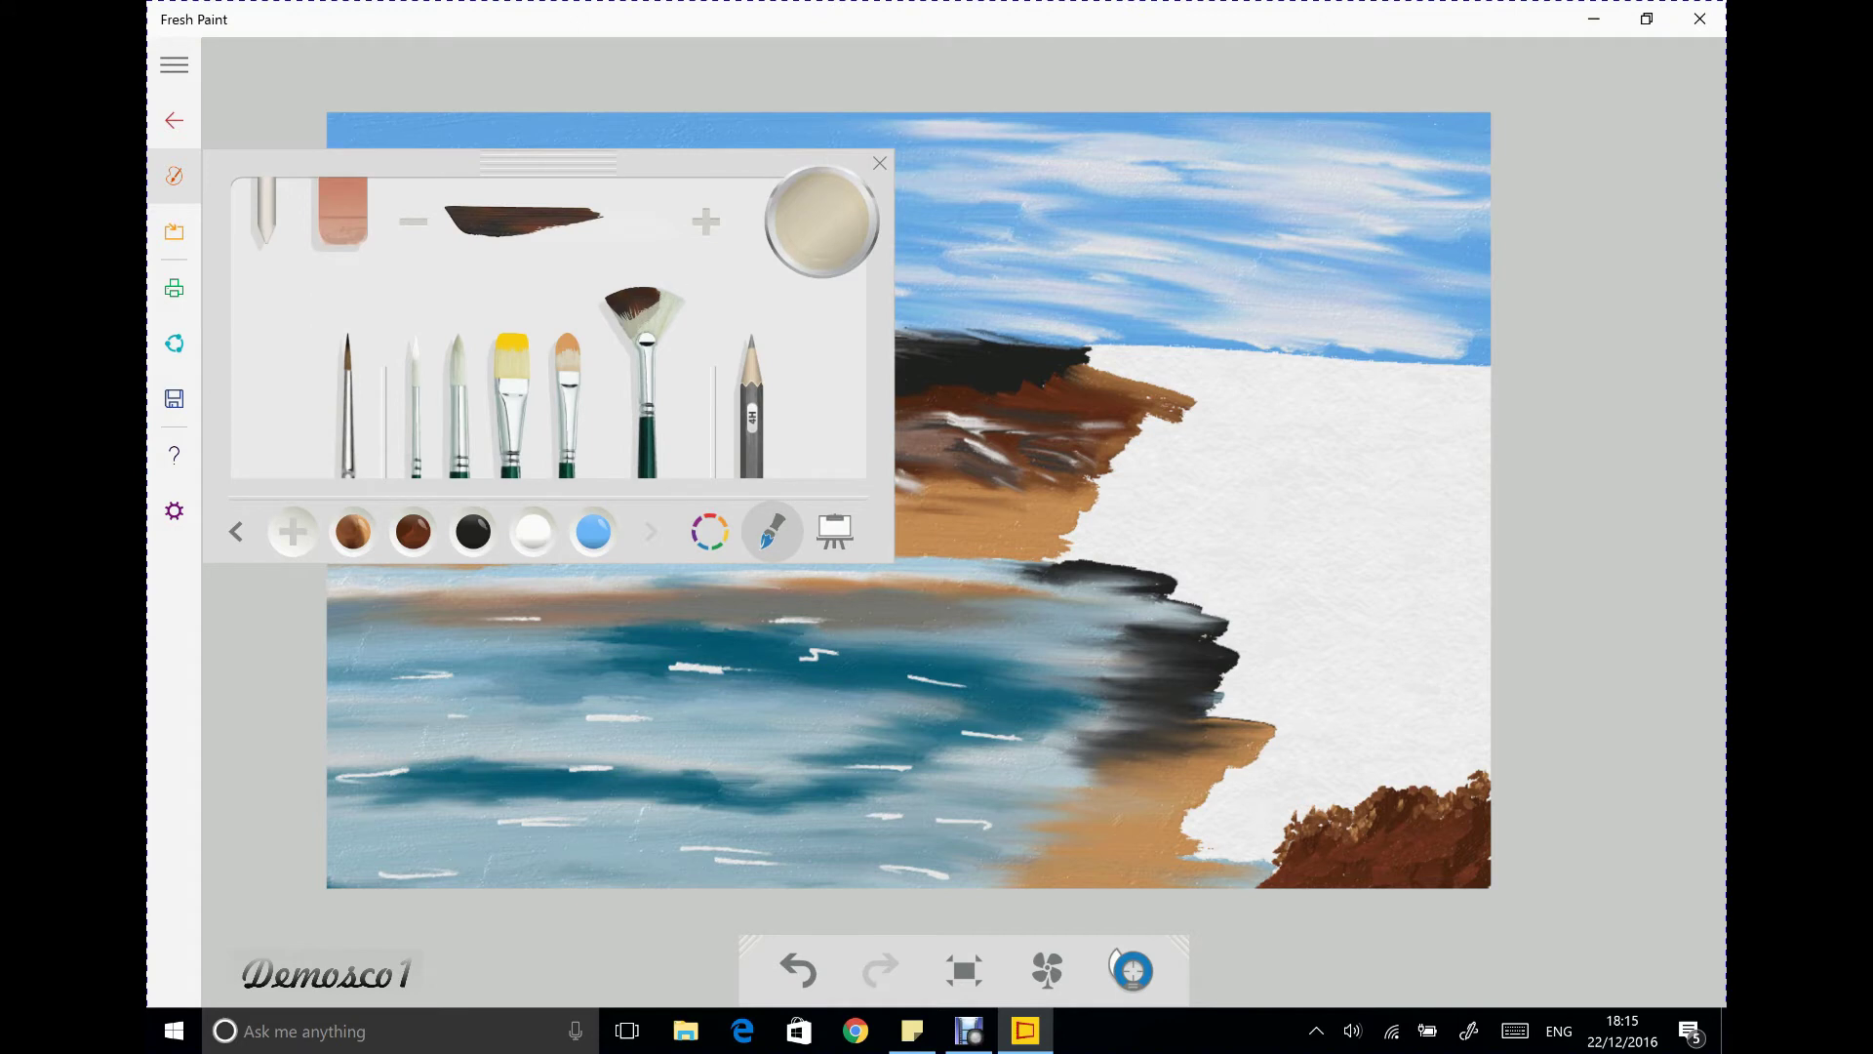
# Paint a very dark brown band above the mound's tan edge, rising toward the canvas's right side
pyautogui.moveTo(1293, 795); pyautogui.dragTo(1341, 770)
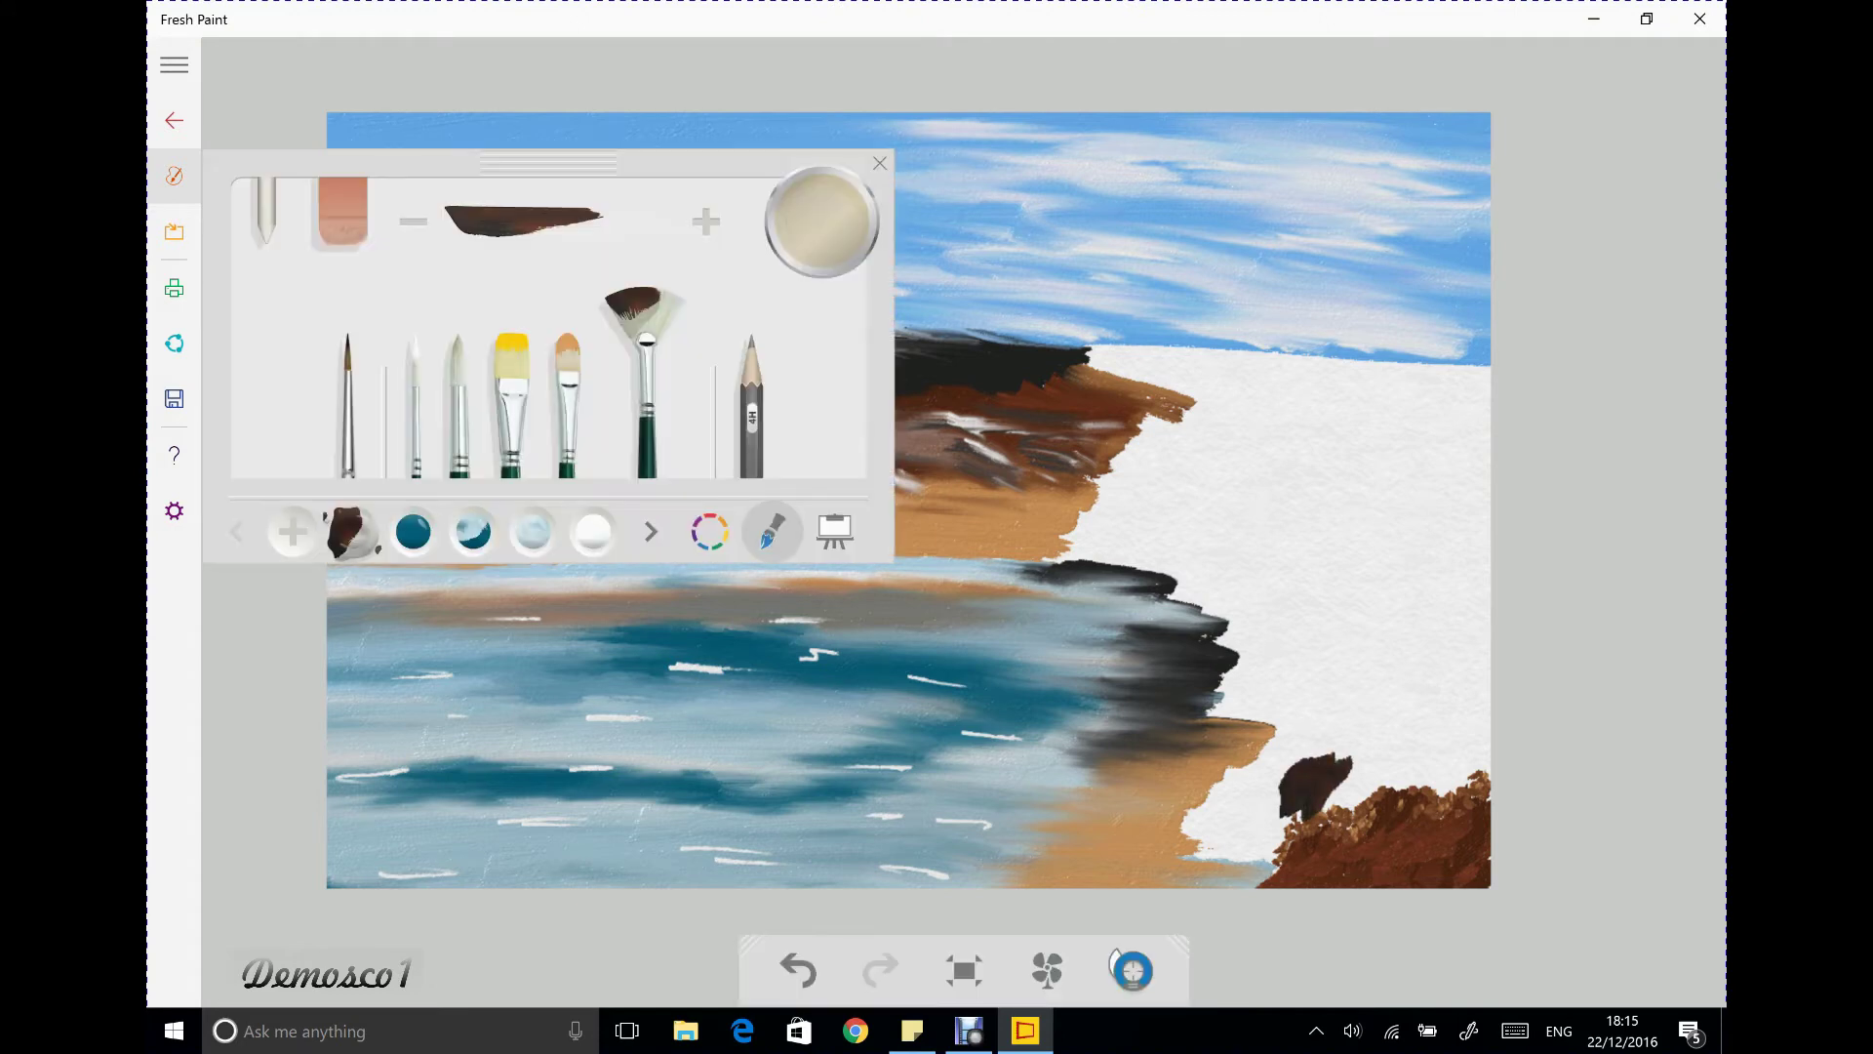
pyautogui.moveTo(1327, 786); pyautogui.dragTo(1483, 736)
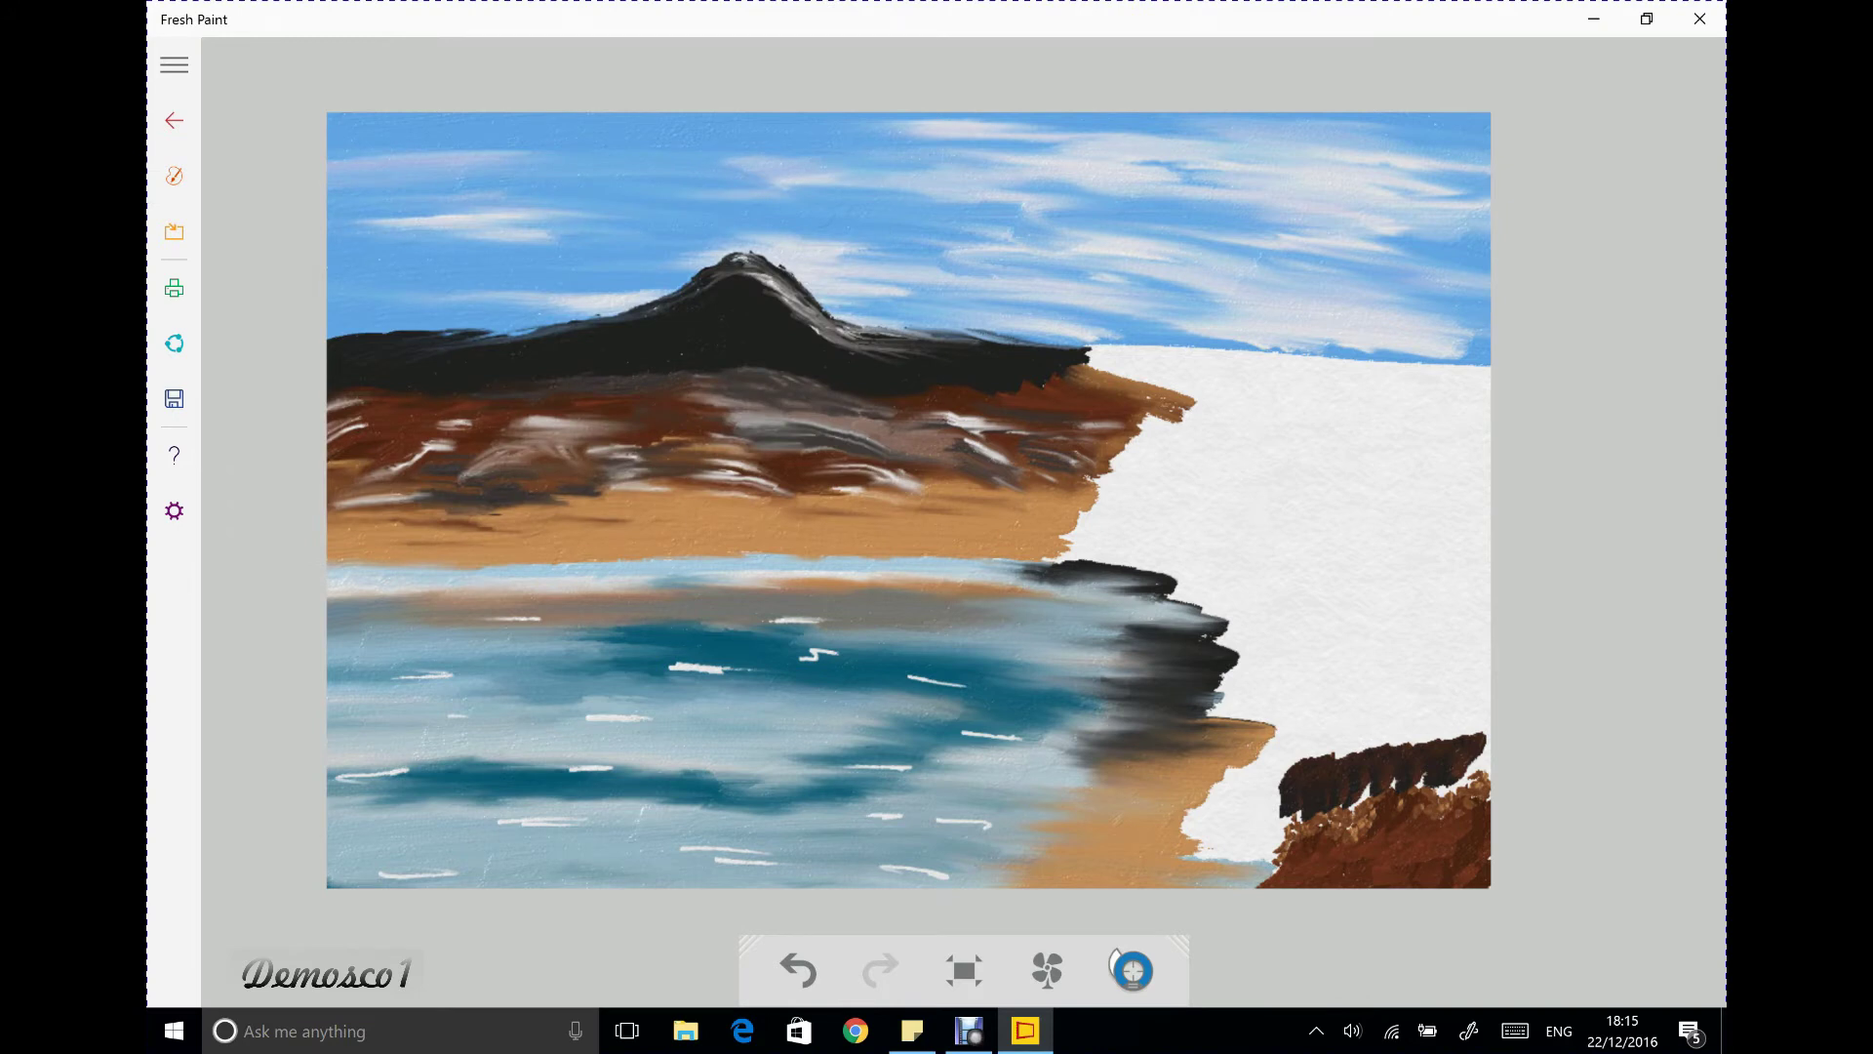
pyautogui.moveTo(1278, 844)
pyautogui.mouseDown()
pyautogui.moveTo(1269, 815)
pyautogui.moveTo(1478, 766)
pyautogui.moveTo(1488, 741)
pyautogui.moveTo(1430, 693)
pyautogui.moveTo(1361, 747)
pyautogui.moveTo(1400, 796)
pyautogui.moveTo(1464, 781)
pyautogui.moveTo(1393, 766)
pyautogui.moveTo(1405, 717)
pyautogui.moveTo(1356, 741)
pyautogui.moveTo(1352, 811)
pyautogui.moveTo(1276, 863)
pyautogui.mouseUp()
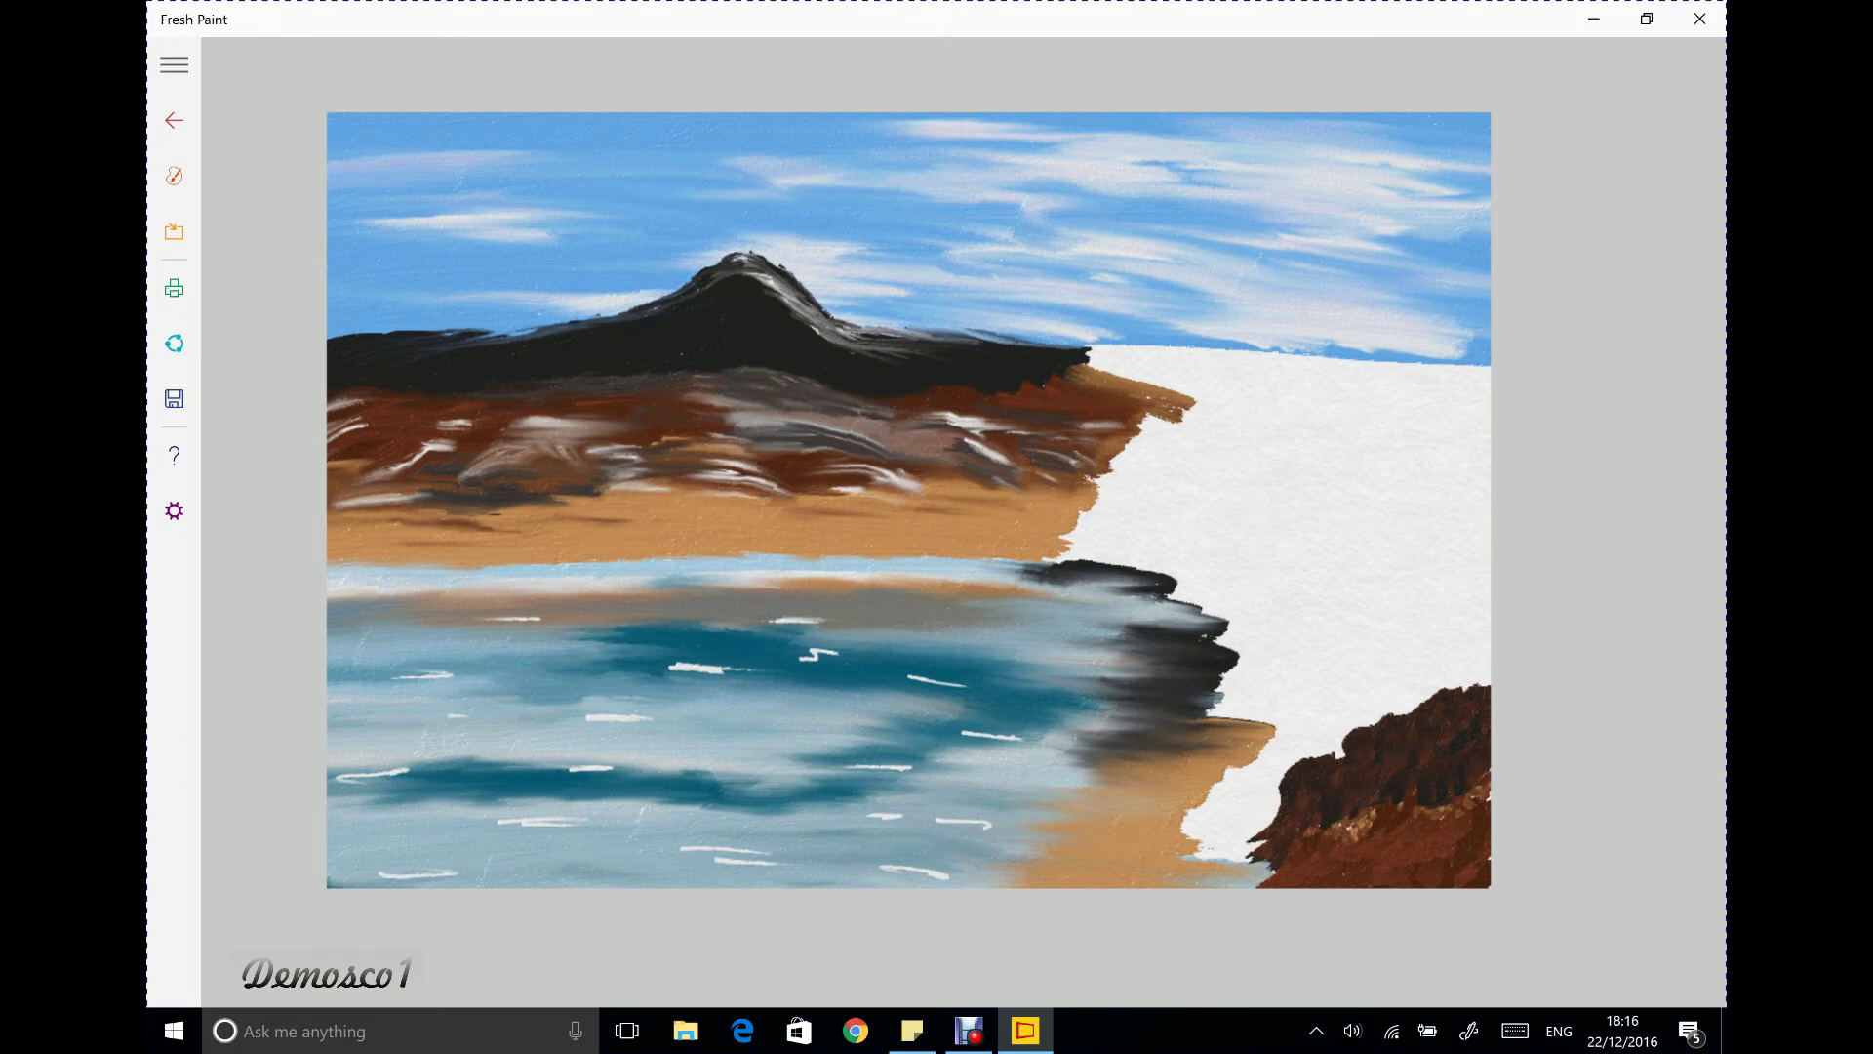
pyautogui.moveTo(1488, 695)
pyautogui.mouseDown()
pyautogui.moveTo(1451, 673)
pyautogui.moveTo(1469, 654)
pyautogui.mouseUp()
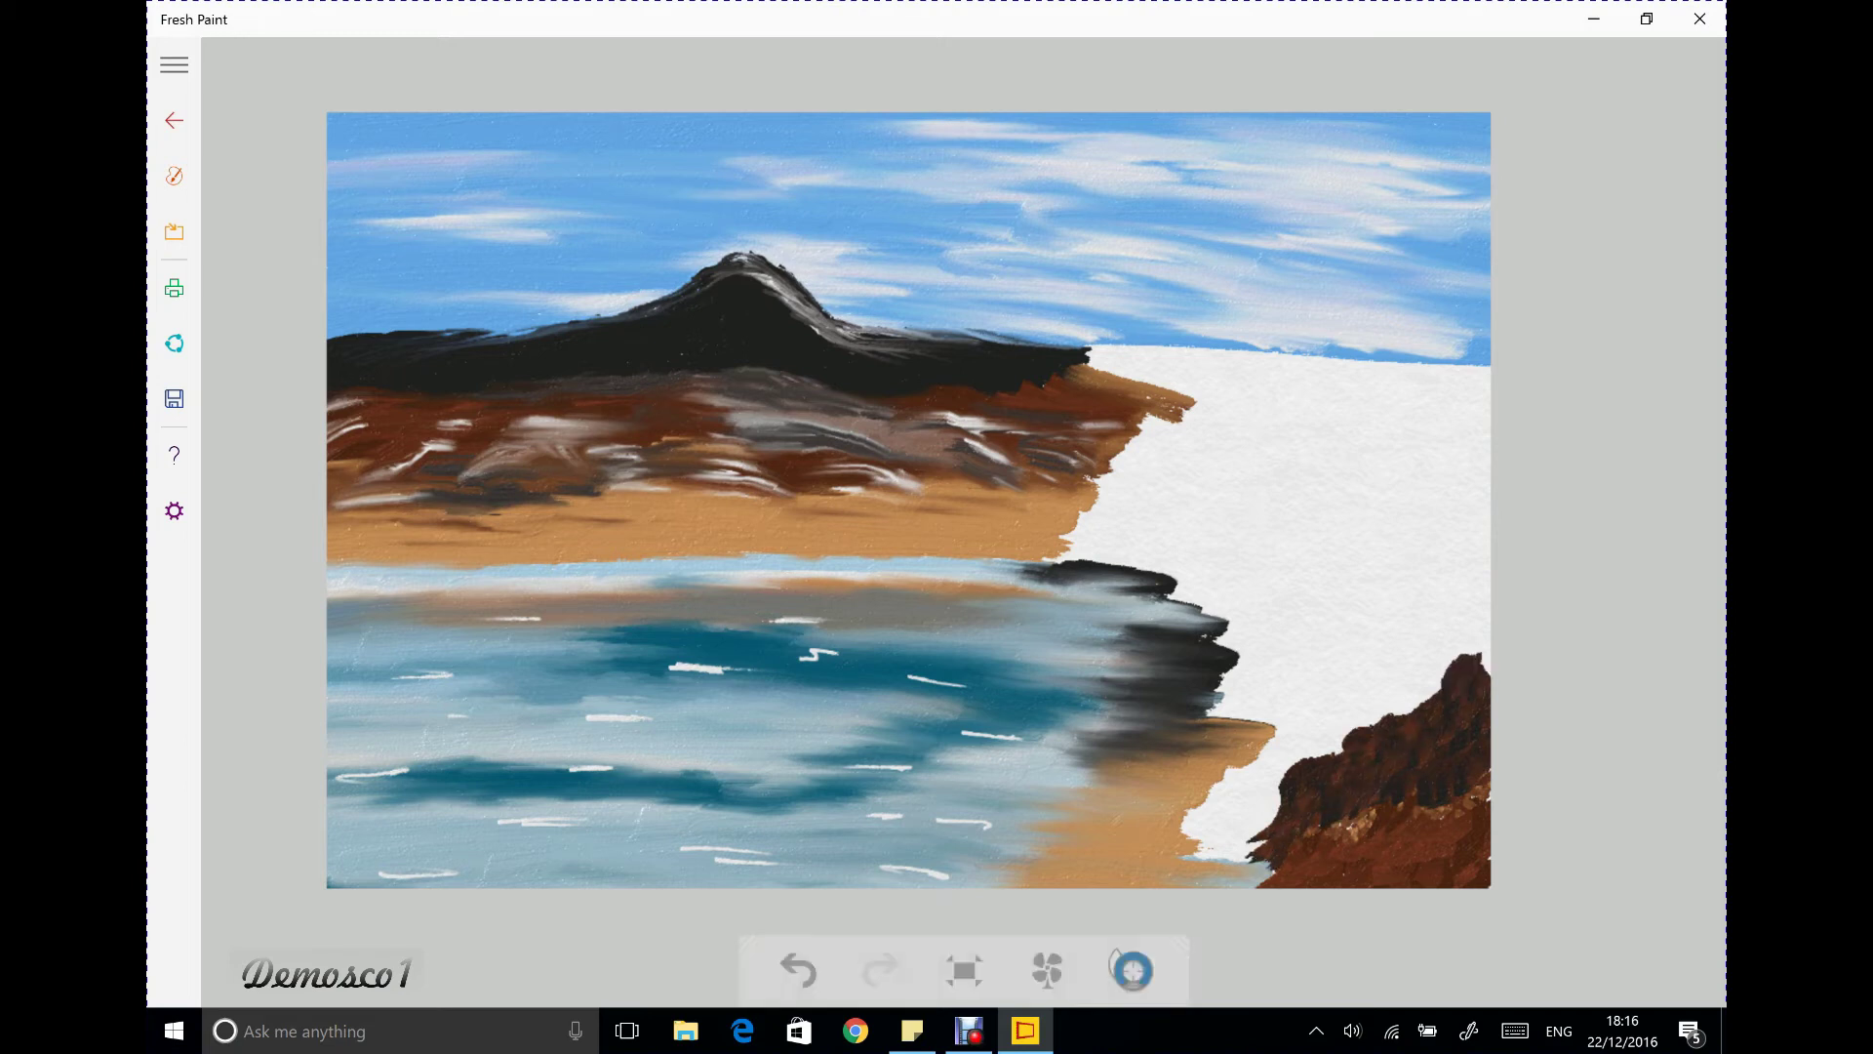
# Mix dark green into the dark brown on the palette with the fan brush
pyautogui.click(174, 175)
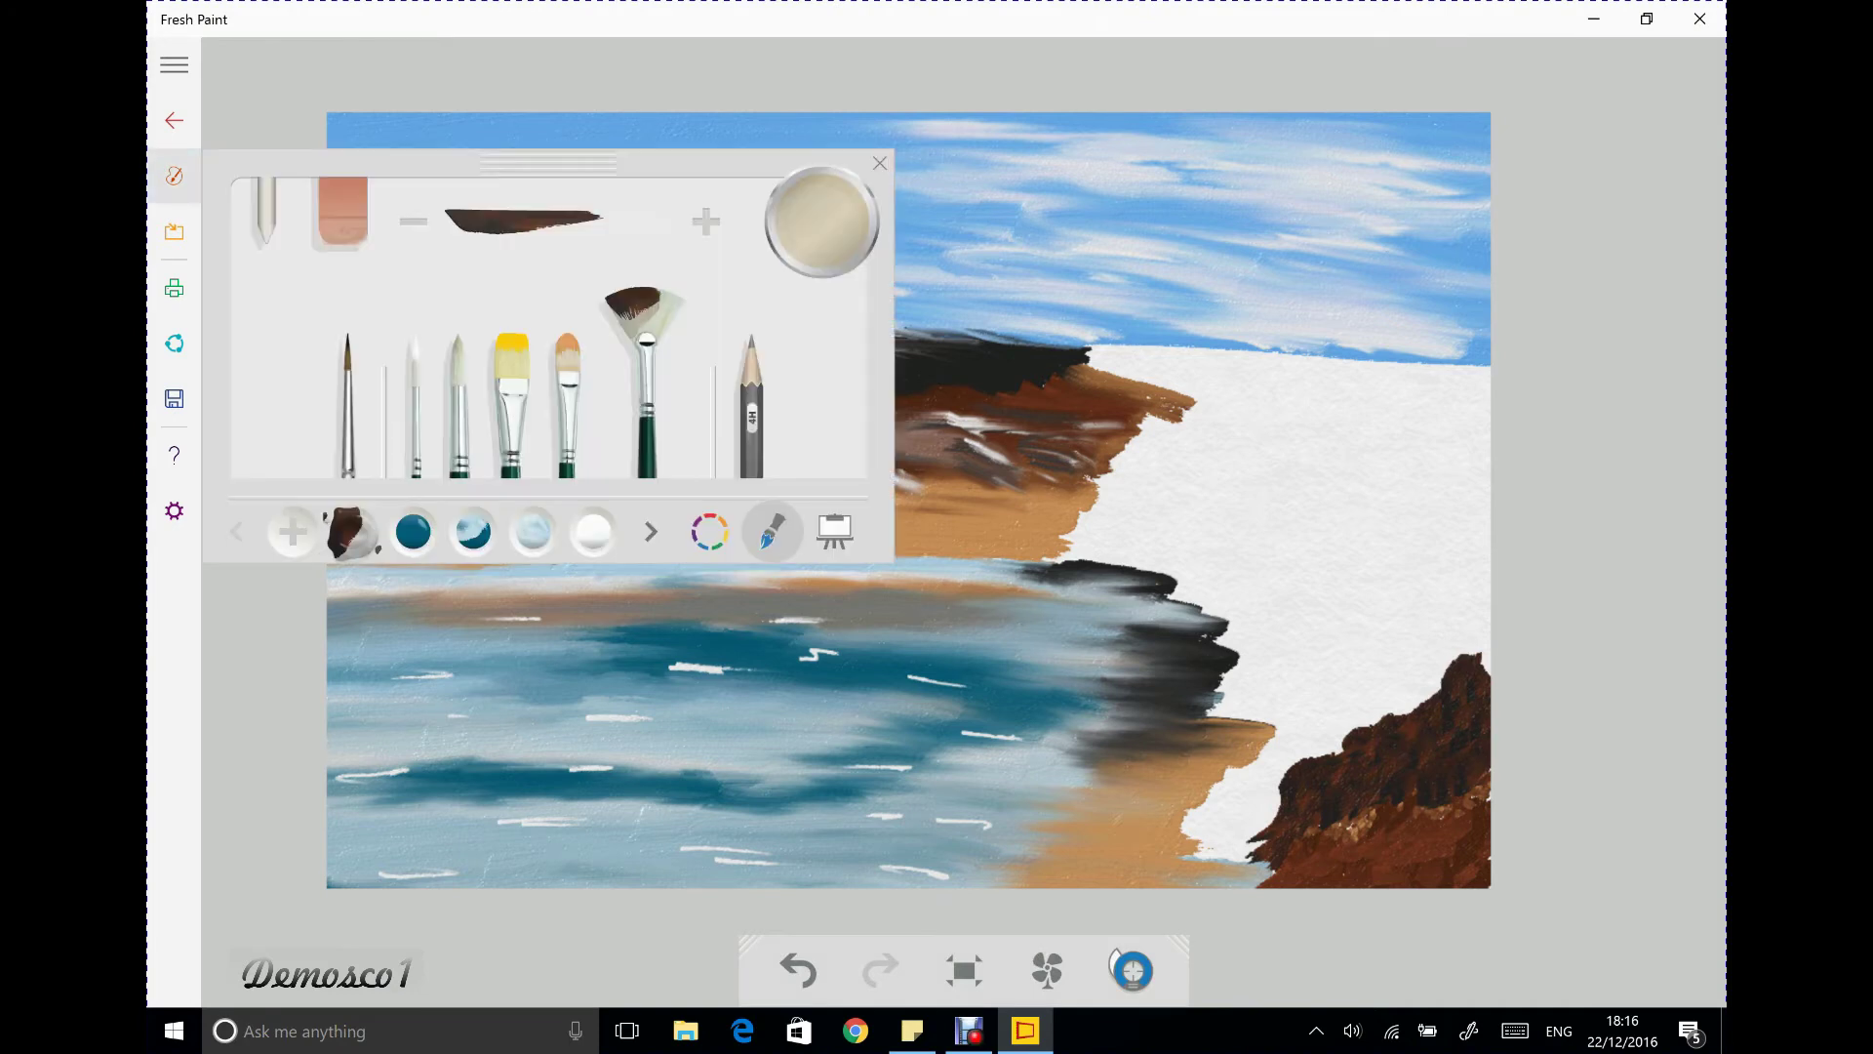
pyautogui.click(710, 531)
pyautogui.click(825, 313)
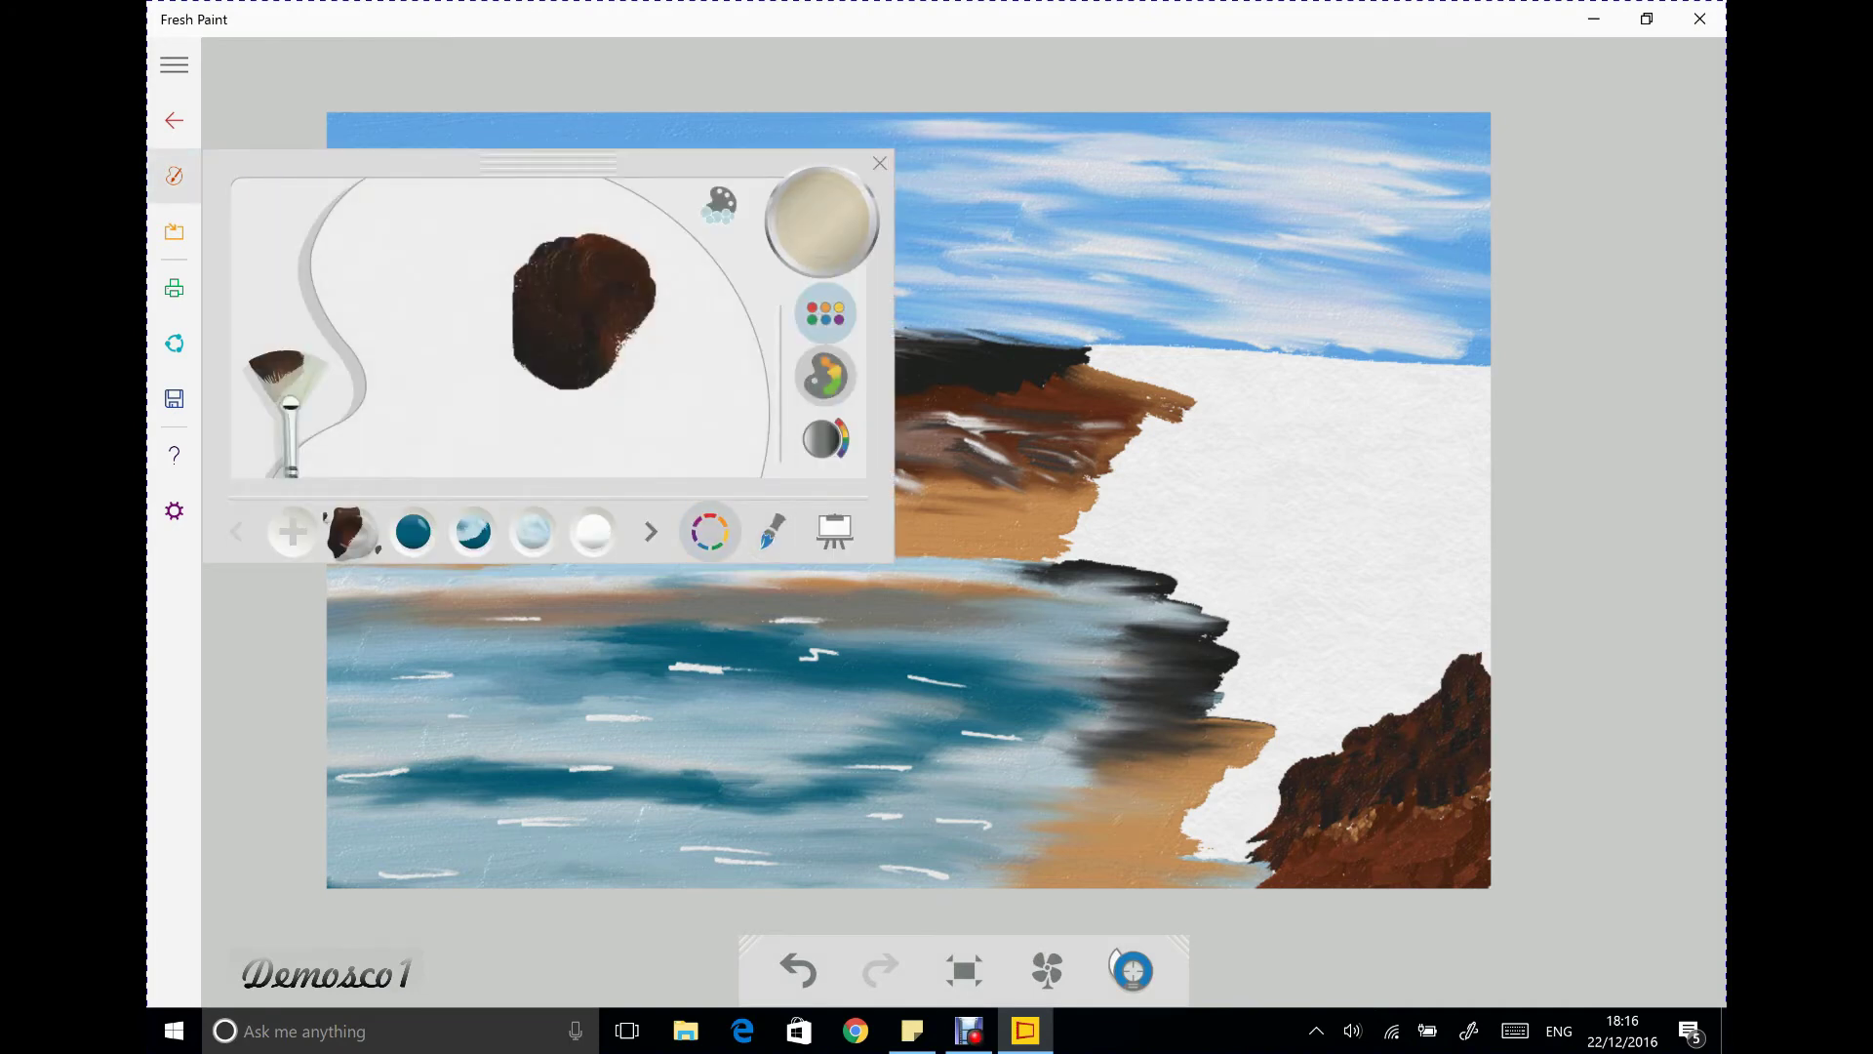
pyautogui.click(620, 267)
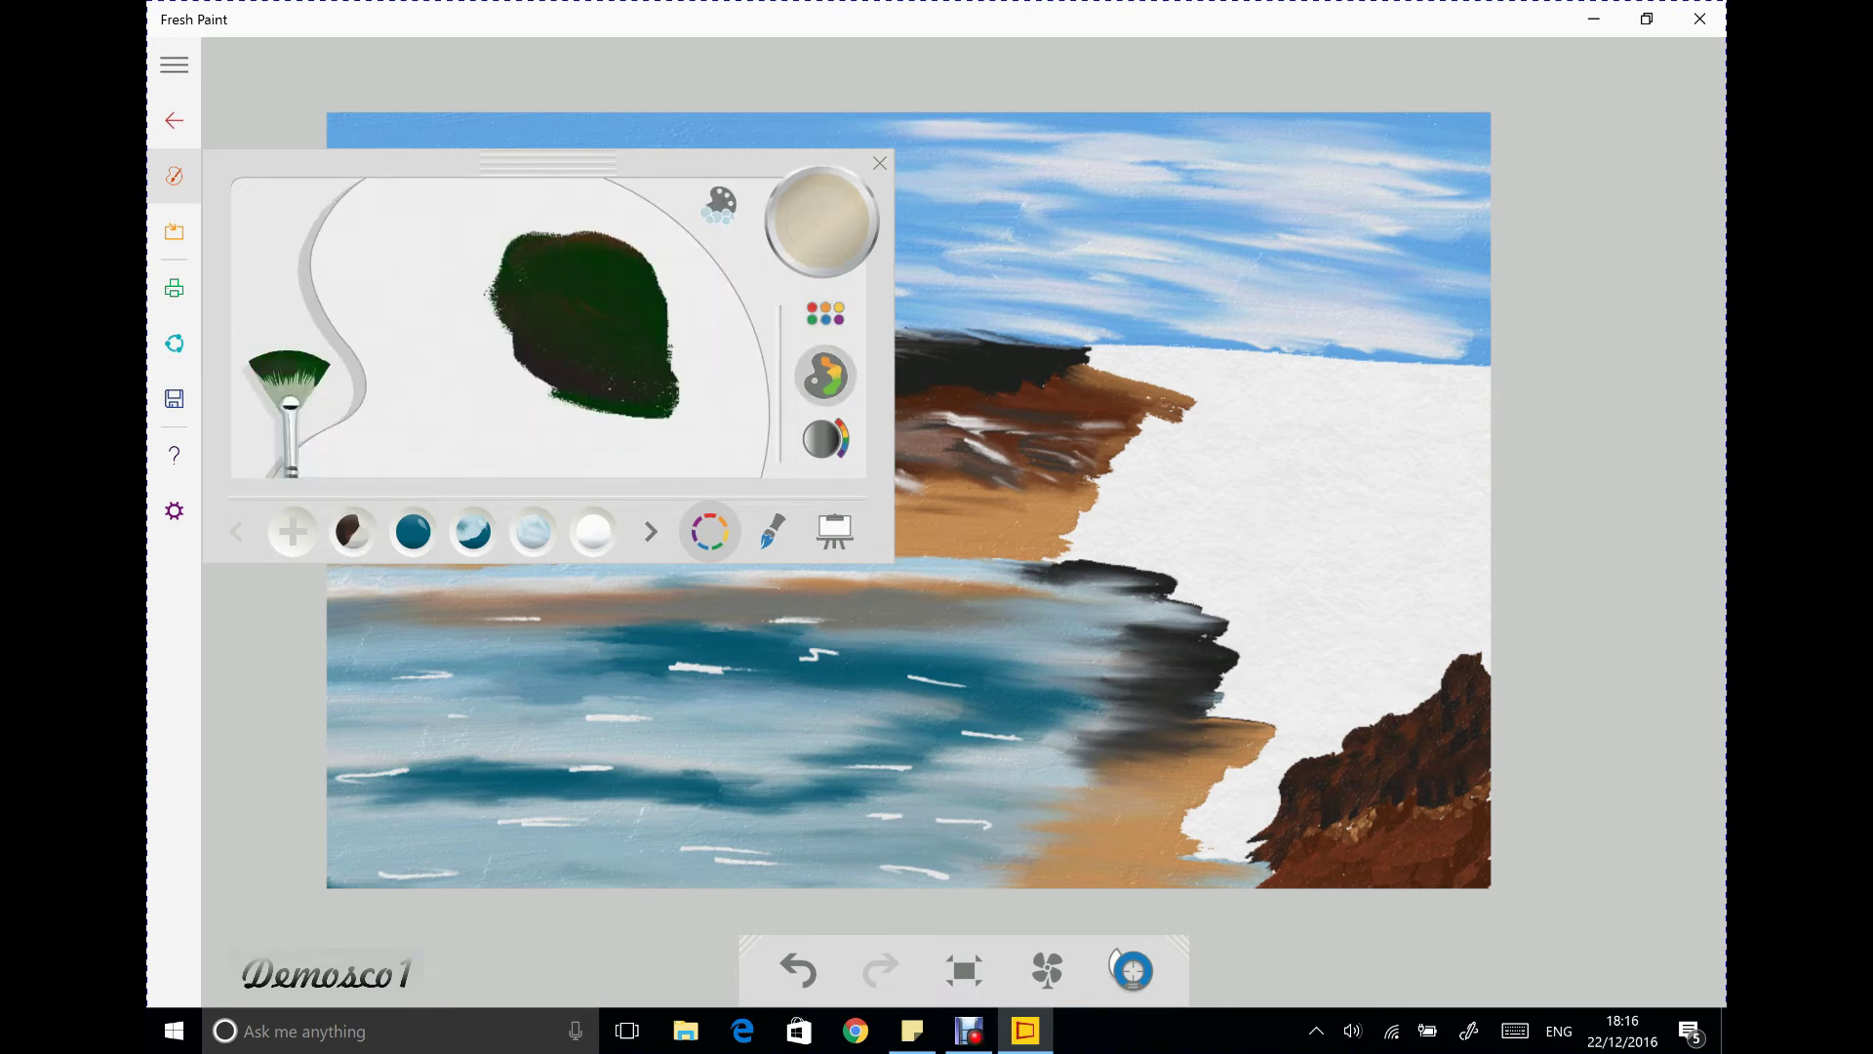
pyautogui.press('Escape')
# Paint dark green foliage along the upper edge of the dark brown mound, from its lower-left end to the canvas's right side
pyautogui.moveTo(1354, 722)
pyautogui.mouseDown()
pyautogui.moveTo(1481, 640)
pyautogui.moveTo(1487, 660)
pyautogui.mouseUp()
pyautogui.moveTo(1410, 722)
pyautogui.mouseDown()
pyautogui.moveTo(1307, 756)
pyautogui.moveTo(1227, 829)
pyautogui.mouseUp()
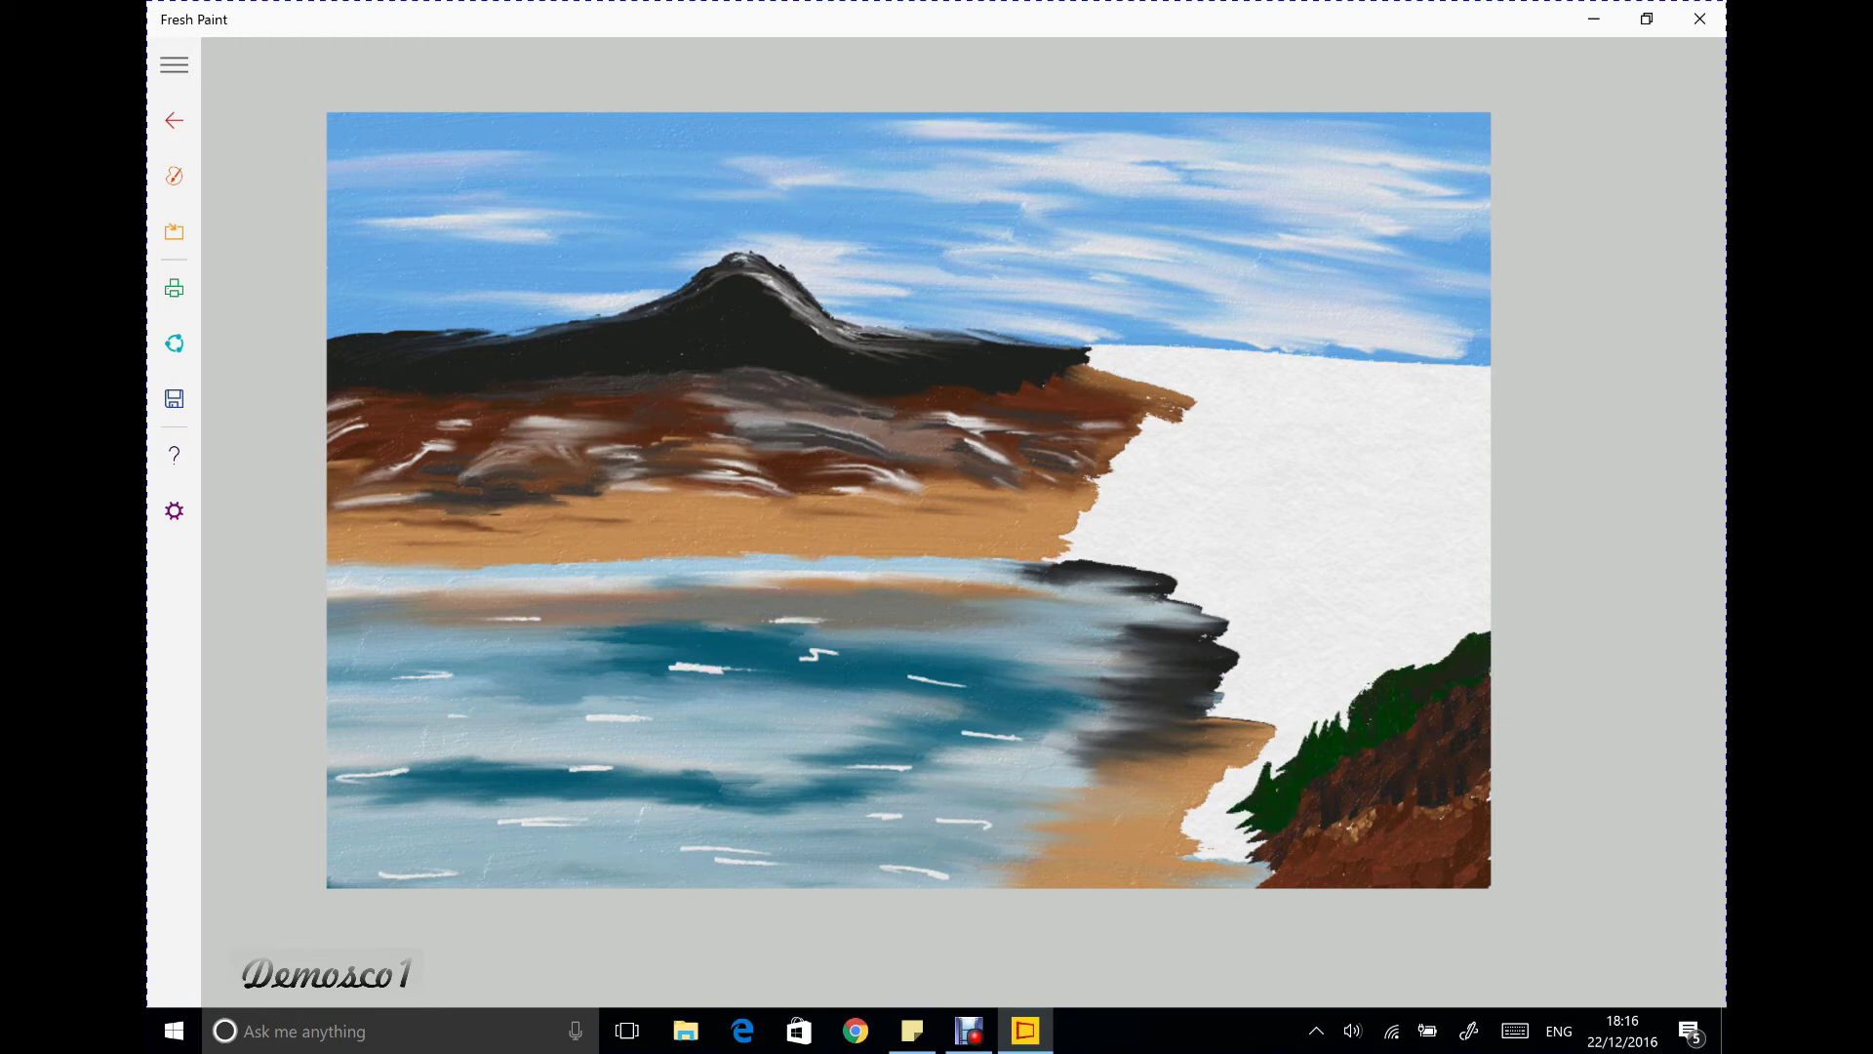
pyautogui.moveTo(1290, 740); pyautogui.dragTo(1218, 806)
pyautogui.moveTo(1335, 696); pyautogui.dragTo(1313, 738)
pyautogui.moveTo(1381, 672)
pyautogui.mouseDown()
pyautogui.moveTo(1334, 732)
pyautogui.moveTo(1282, 738)
pyautogui.moveTo(1333, 701)
pyautogui.mouseUp()
pyautogui.moveTo(1430, 640)
pyautogui.mouseDown()
pyautogui.moveTo(1401, 669)
pyautogui.moveTo(1485, 685)
pyautogui.mouseUp()
pyautogui.moveTo(1347, 667); pyautogui.dragTo(1298, 706)
pyautogui.moveTo(1376, 640); pyautogui.dragTo(1339, 681)
pyautogui.moveTo(1459, 630)
pyautogui.mouseDown()
pyautogui.moveTo(1386, 671)
pyautogui.moveTo(1461, 640)
pyautogui.moveTo(1434, 632)
pyautogui.mouseUp()
pyautogui.moveTo(1335, 655); pyautogui.dragTo(1268, 755)
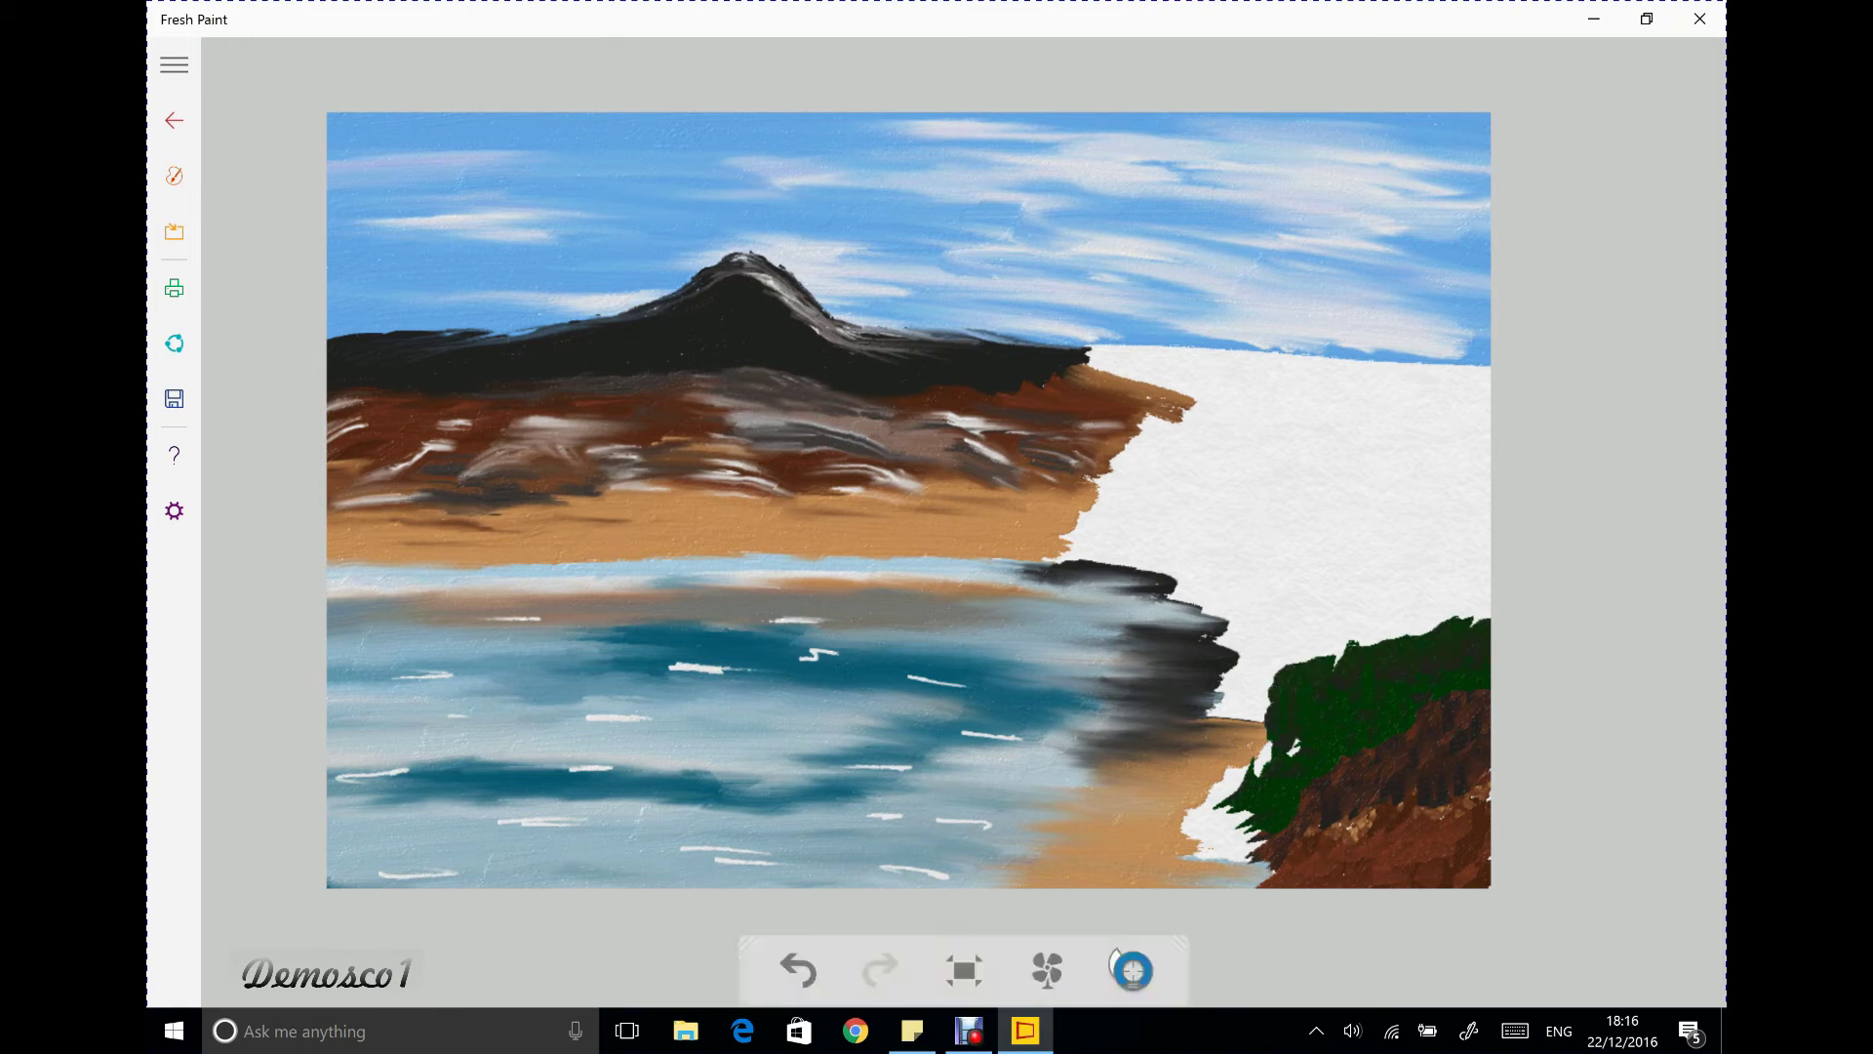
# Extend the dark green foliage upward and toward the charcoal shore with short, spiky fan-brush strokes
pyautogui.moveTo(1307, 648); pyautogui.dragTo(1253, 683)
pyautogui.moveTo(1356, 612)
pyautogui.mouseDown()
pyautogui.moveTo(1306, 665)
pyautogui.moveTo(1254, 668)
pyautogui.mouseUp()
pyautogui.moveTo(1294, 597)
pyautogui.mouseDown()
pyautogui.moveTo(1258, 652)
pyautogui.moveTo(1312, 624)
pyautogui.moveTo(1352, 644)
pyautogui.mouseUp()
pyautogui.moveTo(1458, 588)
pyautogui.mouseDown()
pyautogui.moveTo(1405, 634)
pyautogui.moveTo(1420, 613)
pyautogui.mouseUp()
pyautogui.moveTo(1270, 681); pyautogui.dragTo(1252, 716)
pyautogui.moveTo(1268, 623); pyautogui.dragTo(1244, 667)
pyautogui.moveTo(1356, 595)
pyautogui.mouseDown()
pyautogui.moveTo(1328, 613)
pyautogui.moveTo(1357, 618)
pyautogui.mouseUp()
pyautogui.moveTo(1449, 587); pyautogui.dragTo(1390, 632)
pyautogui.moveTo(1273, 597); pyautogui.dragTo(1233, 650)
pyautogui.moveTo(1358, 587); pyautogui.dragTo(1297, 613)
pyautogui.moveTo(1430, 588); pyautogui.dragTo(1366, 599)
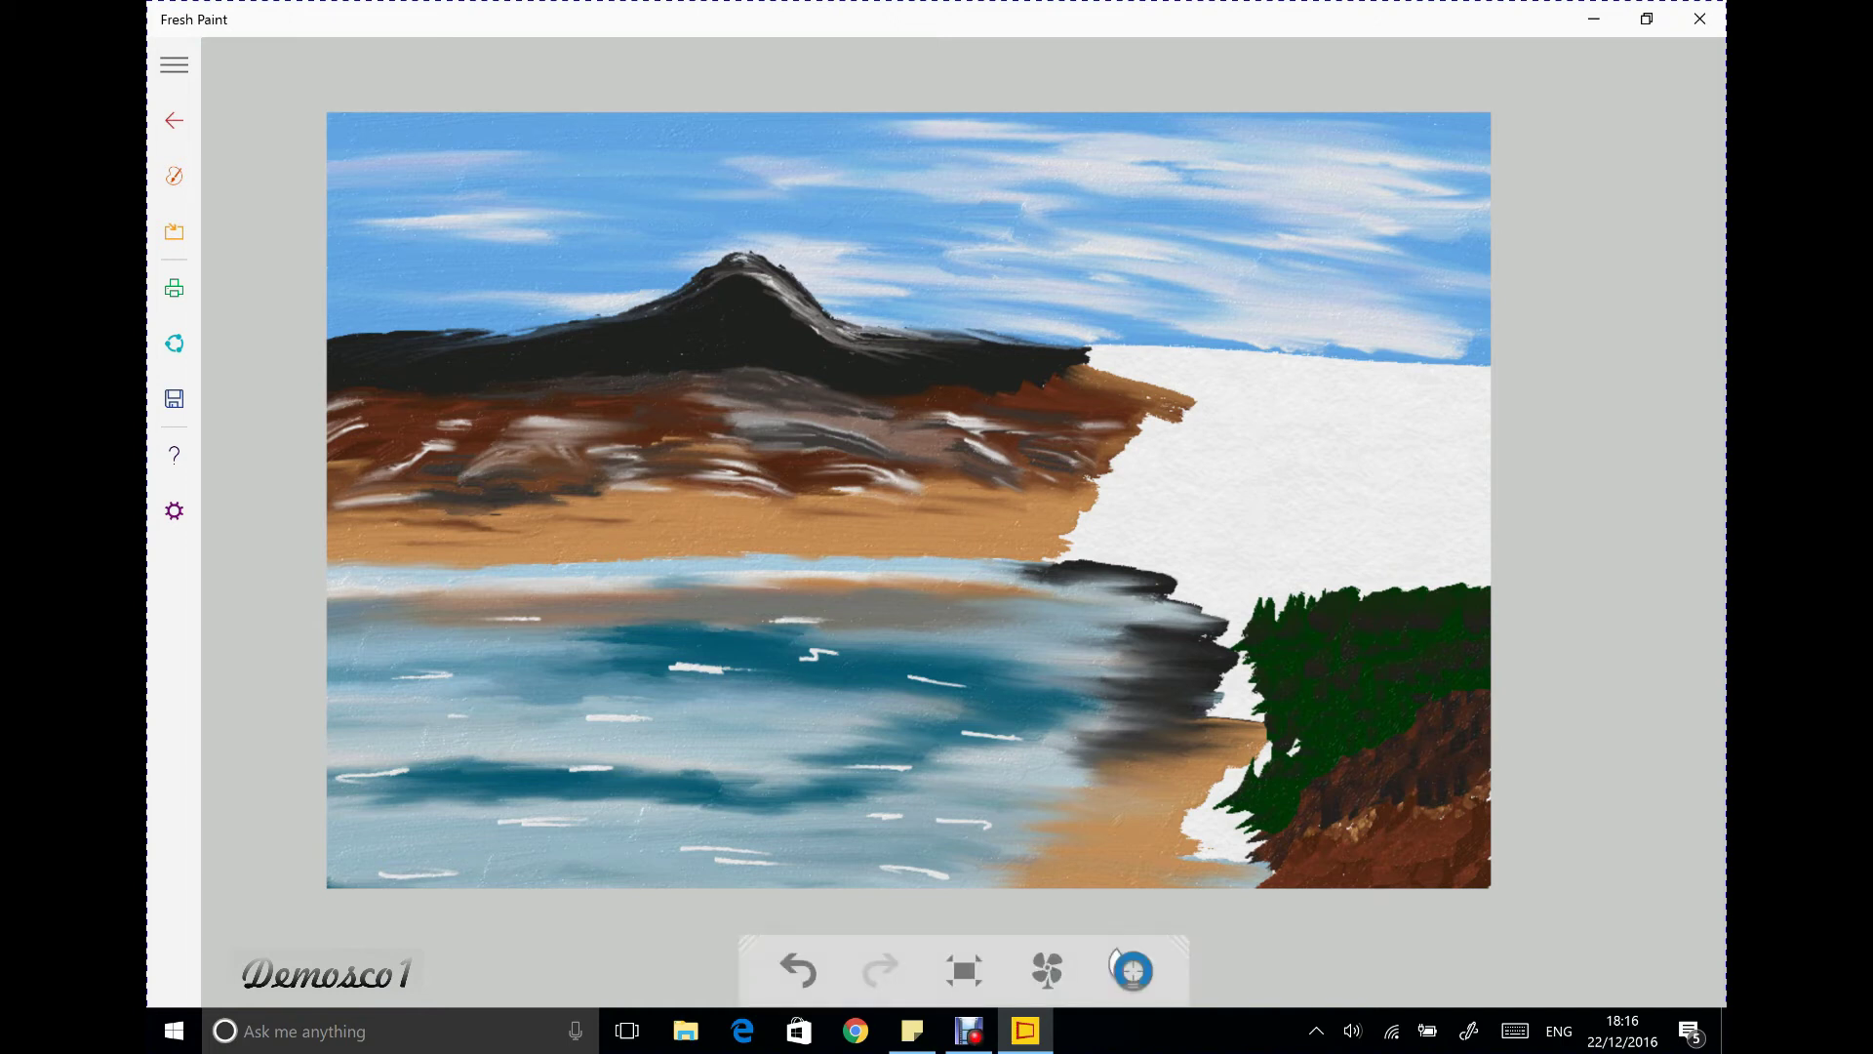
# Mix light green into the dark green and paint bright, spiky leaves above the dark foliage with the fan brush
pyautogui.click(173, 175)
pyautogui.moveTo(441, 266)
pyautogui.mouseDown()
pyautogui.moveTo(625, 341)
pyautogui.moveTo(586, 293)
pyautogui.moveTo(441, 326)
pyautogui.mouseUp()
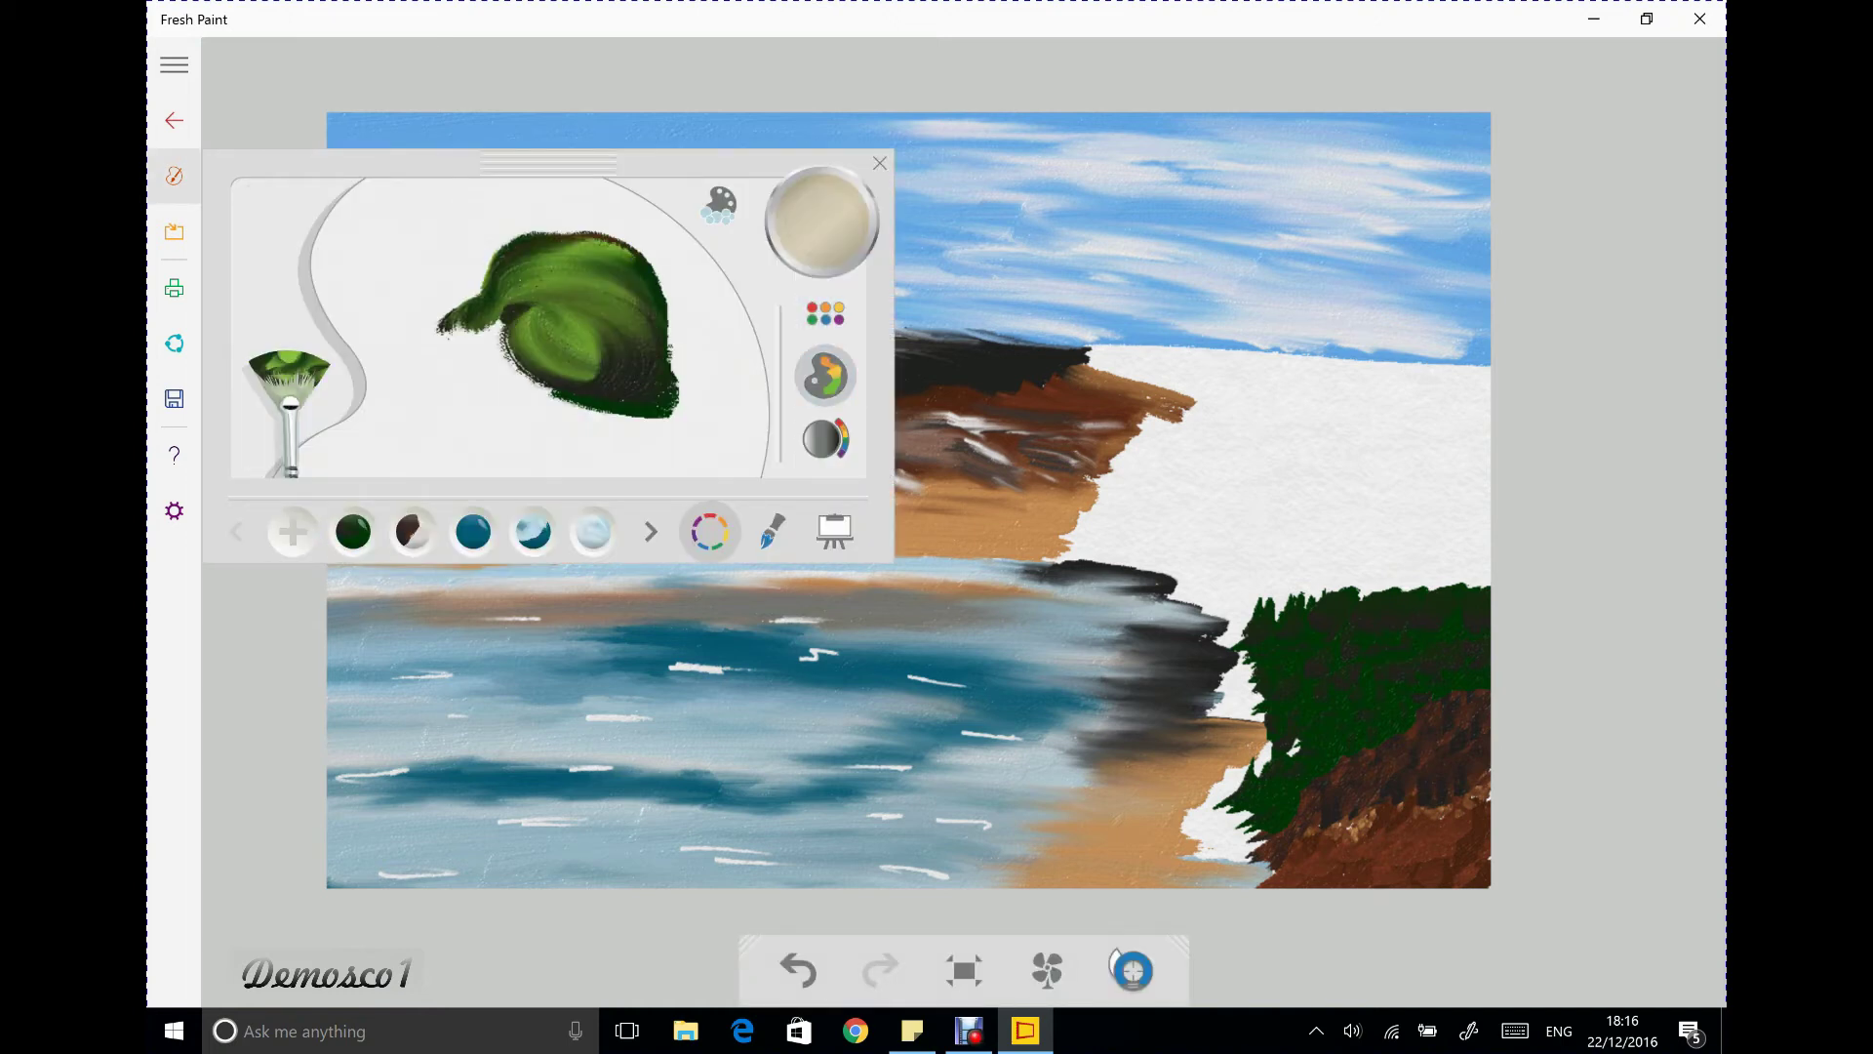
pyautogui.moveTo(1258, 617)
pyautogui.mouseDown()
pyautogui.moveTo(1308, 580)
pyautogui.moveTo(1459, 564)
pyautogui.moveTo(1483, 541)
pyautogui.moveTo(1415, 525)
pyautogui.moveTo(1214, 600)
pyautogui.moveTo(1435, 570)
pyautogui.moveTo(1483, 527)
pyautogui.moveTo(1469, 580)
pyautogui.moveTo(1405, 522)
pyautogui.moveTo(1254, 564)
pyautogui.moveTo(1208, 609)
pyautogui.moveTo(1196, 566)
pyautogui.moveTo(1488, 512)
pyautogui.moveTo(1342, 551)
pyautogui.mouseUp()
pyautogui.moveTo(1300, 522); pyautogui.dragTo(1276, 566)
pyautogui.moveTo(1385, 532); pyautogui.dragTo(1347, 576)
pyautogui.moveTo(1280, 531); pyautogui.dragTo(1259, 580)
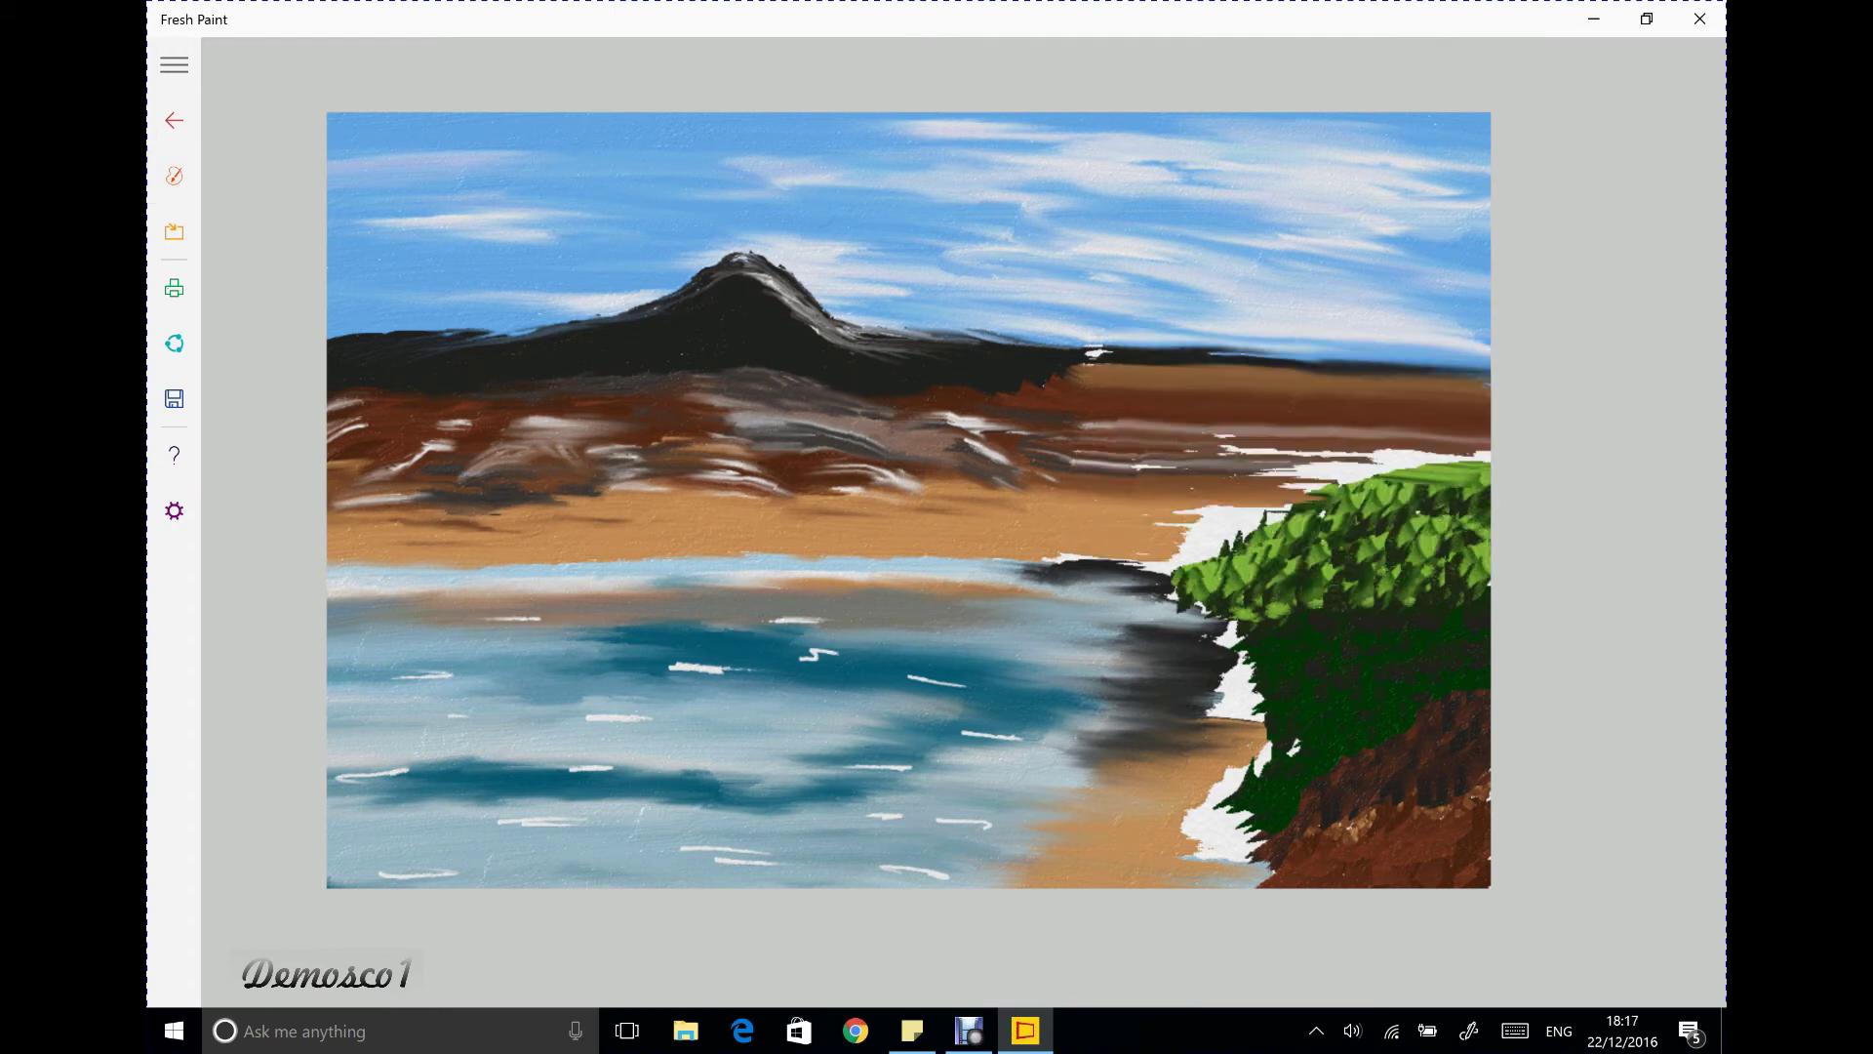
# Extend the tan and brown land bands across the blank canvas to its right side, down to the bright foliage's upper edge
pyautogui.moveTo(1488, 478)
pyautogui.mouseDown()
pyautogui.moveTo(1380, 468)
pyautogui.moveTo(1488, 473)
pyautogui.mouseUp()
pyautogui.moveTo(1351, 478); pyautogui.dragTo(1488, 483)
pyautogui.moveTo(1273, 477); pyautogui.dragTo(1490, 468)
pyautogui.moveTo(1224, 468)
pyautogui.mouseDown()
pyautogui.moveTo(1361, 434)
pyautogui.moveTo(1351, 483)
pyautogui.moveTo(1390, 478)
pyautogui.mouseUp()
pyautogui.moveTo(1137, 454)
pyautogui.mouseDown()
pyautogui.moveTo(1429, 434)
pyautogui.moveTo(1278, 459)
pyautogui.moveTo(1347, 493)
pyautogui.moveTo(1312, 464)
pyautogui.mouseUp()
pyautogui.moveTo(1407, 437); pyautogui.dragTo(1491, 433)
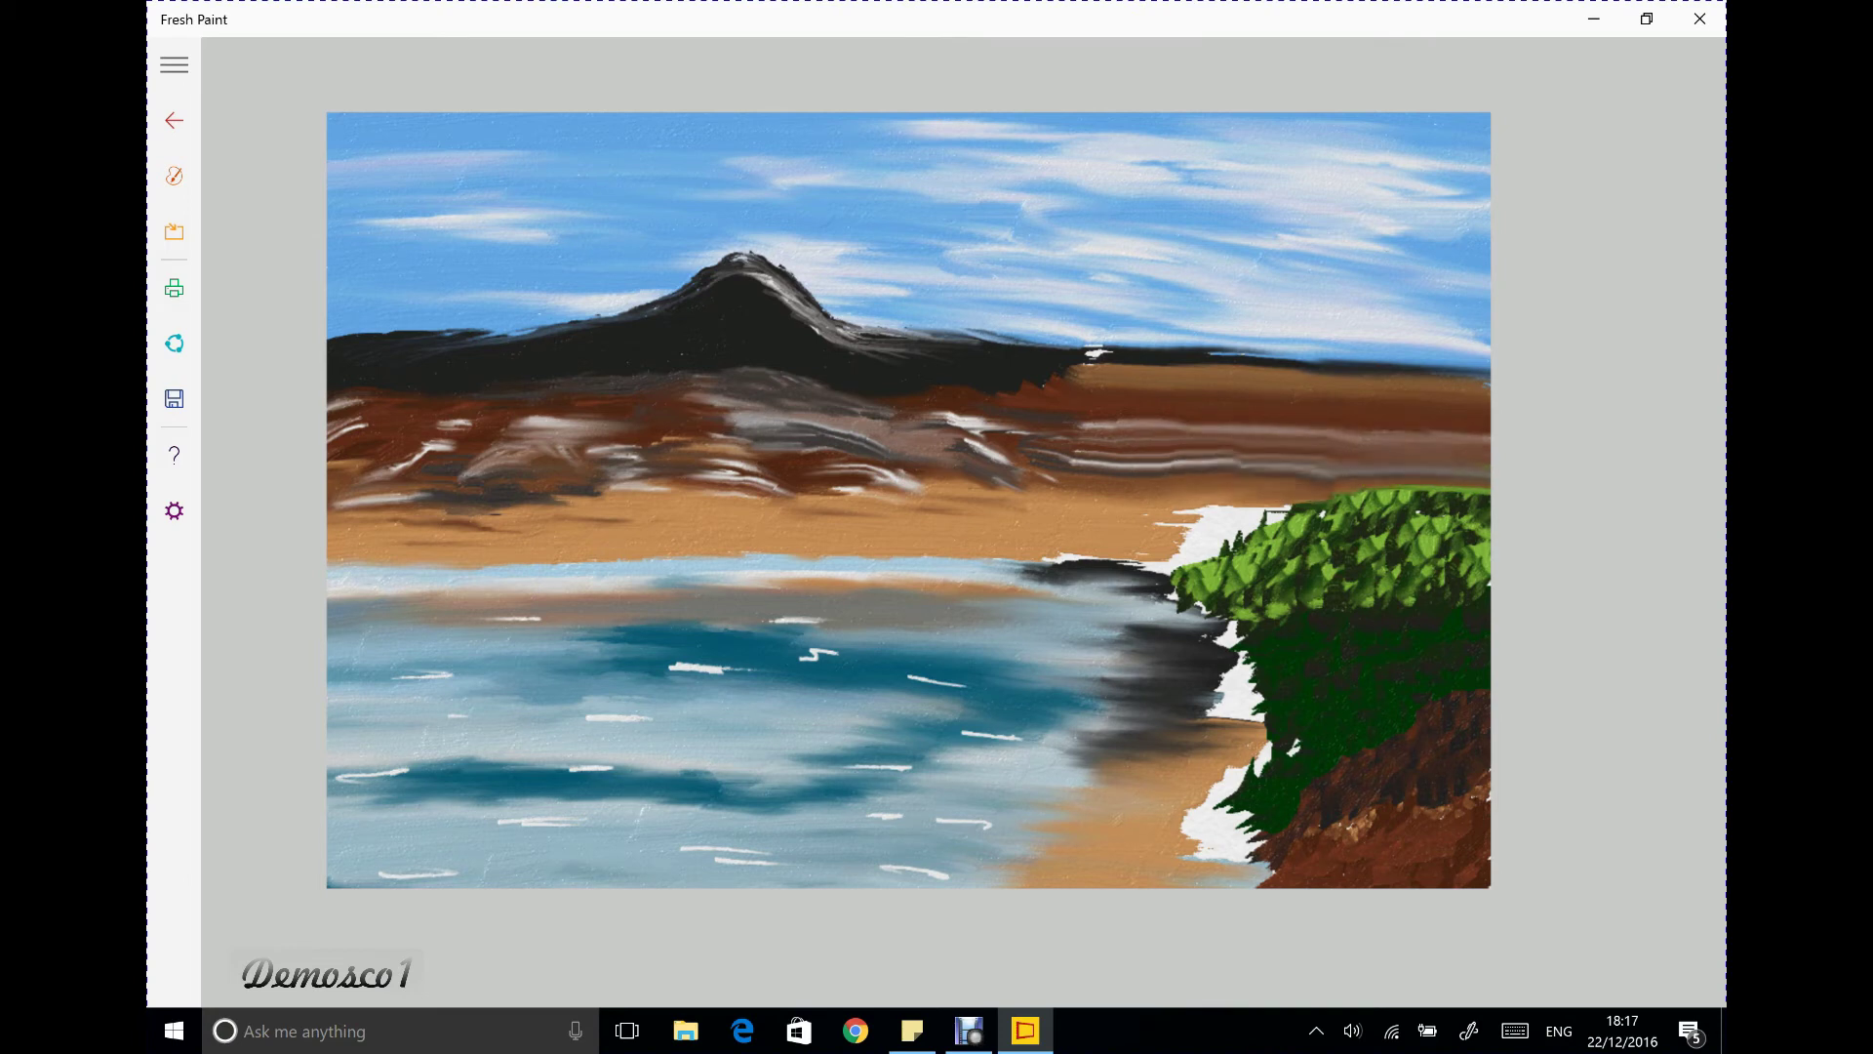
# Outline a charcoal headland with the thin round brush, rising from the dark shore point to the bright green foliage
pyautogui.click(174, 176)
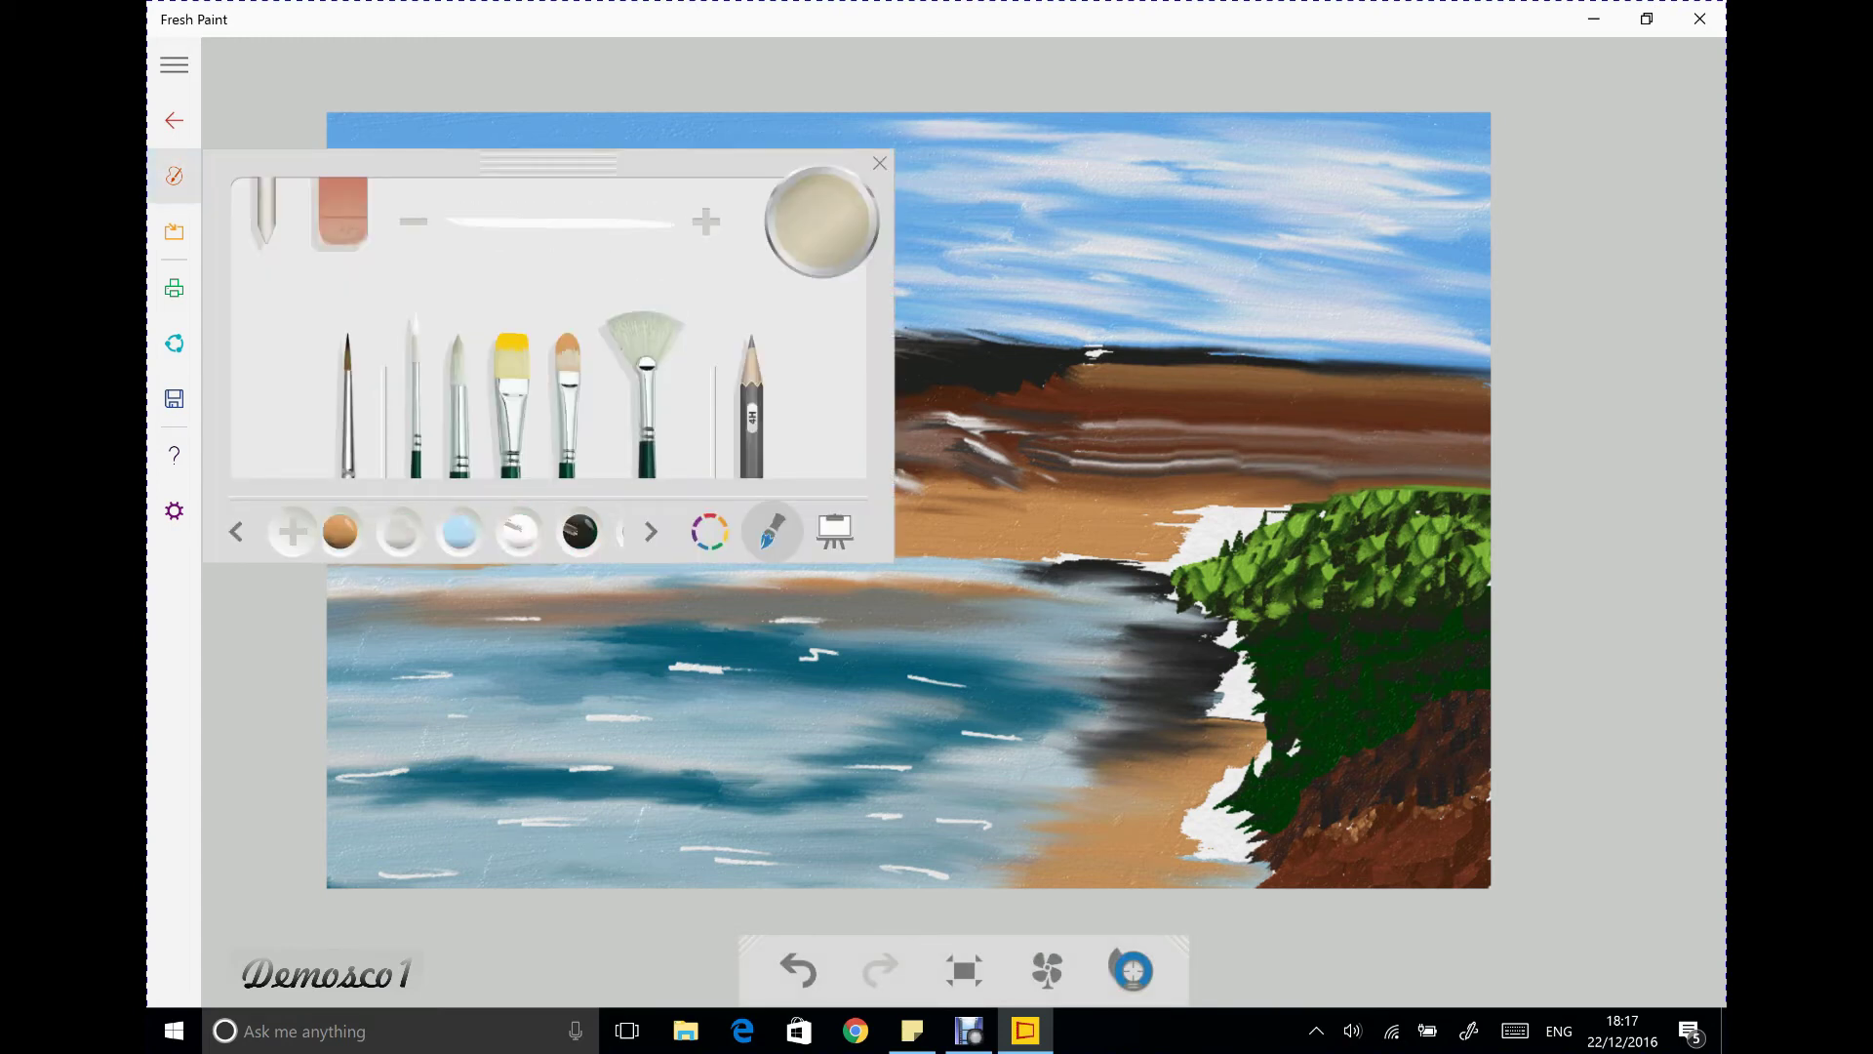
pyautogui.click(415, 391)
pyautogui.click(651, 531)
pyautogui.click(472, 532)
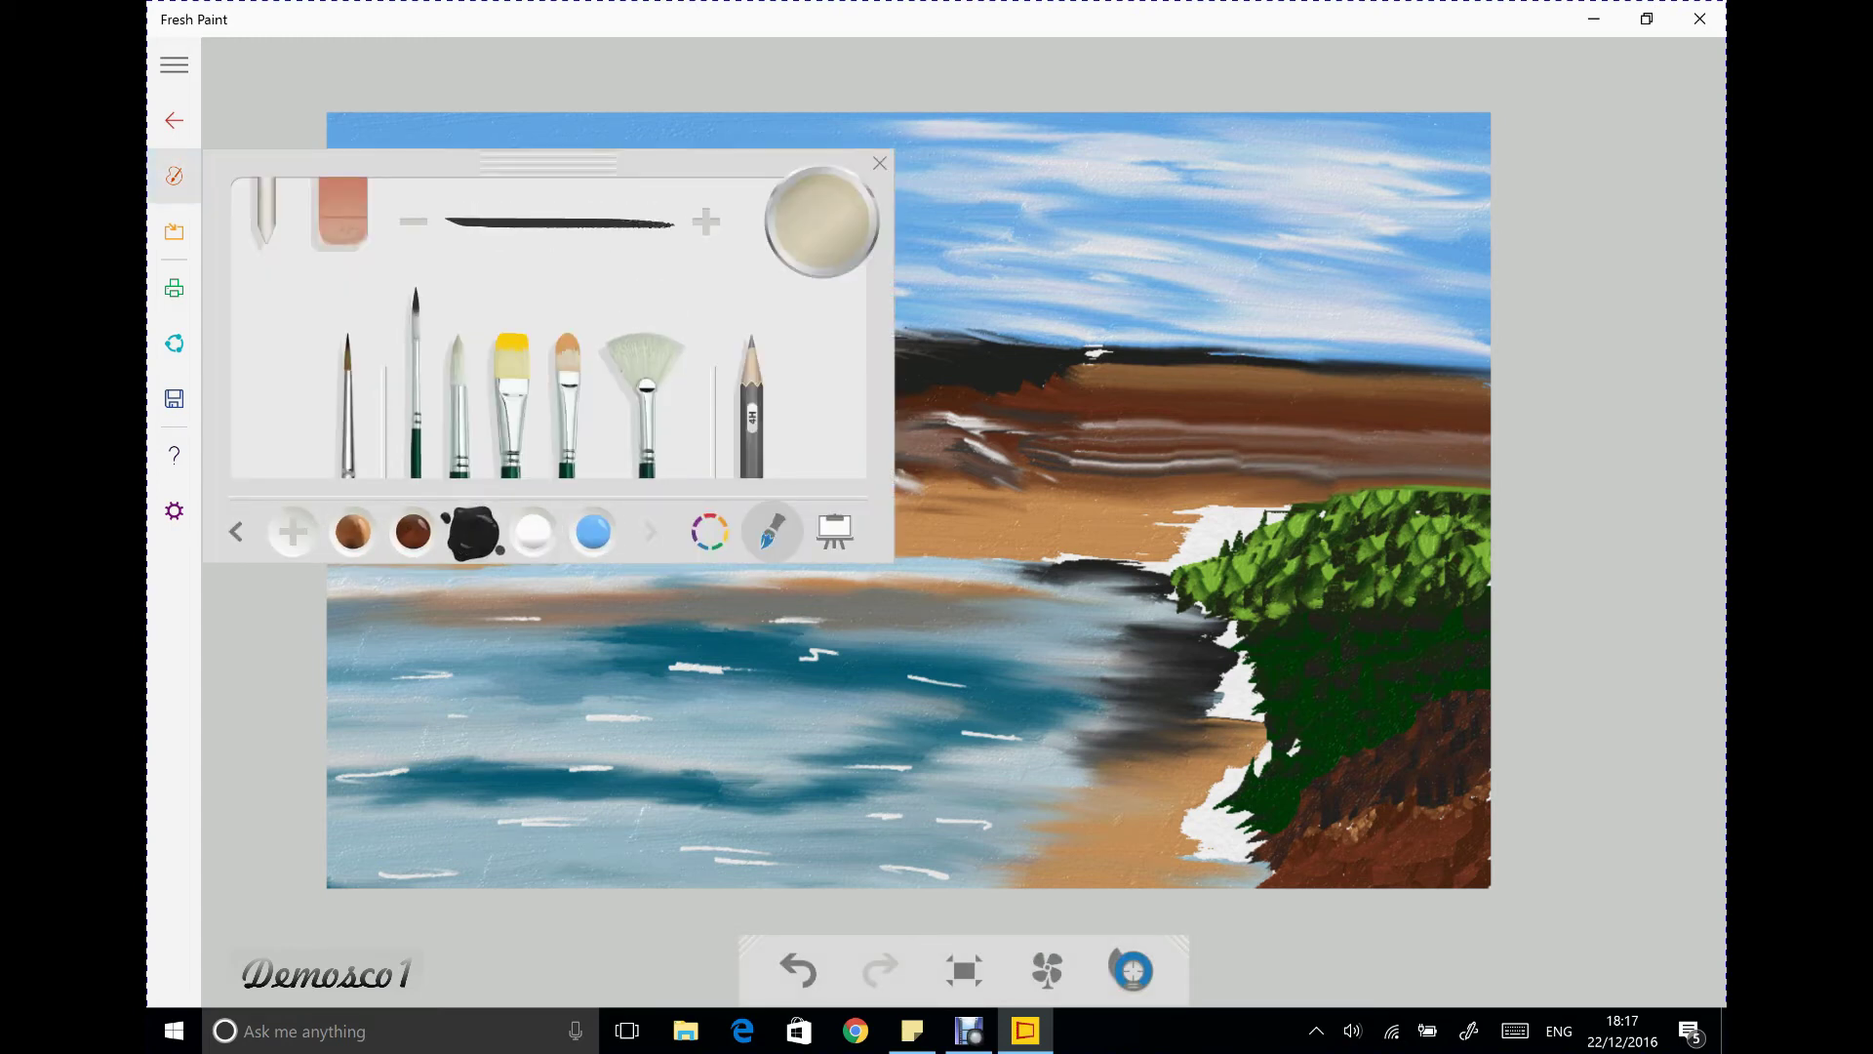
pyautogui.moveTo(1093, 559)
pyautogui.mouseDown()
pyautogui.moveTo(1298, 473)
pyautogui.moveTo(1332, 490)
pyautogui.mouseUp()
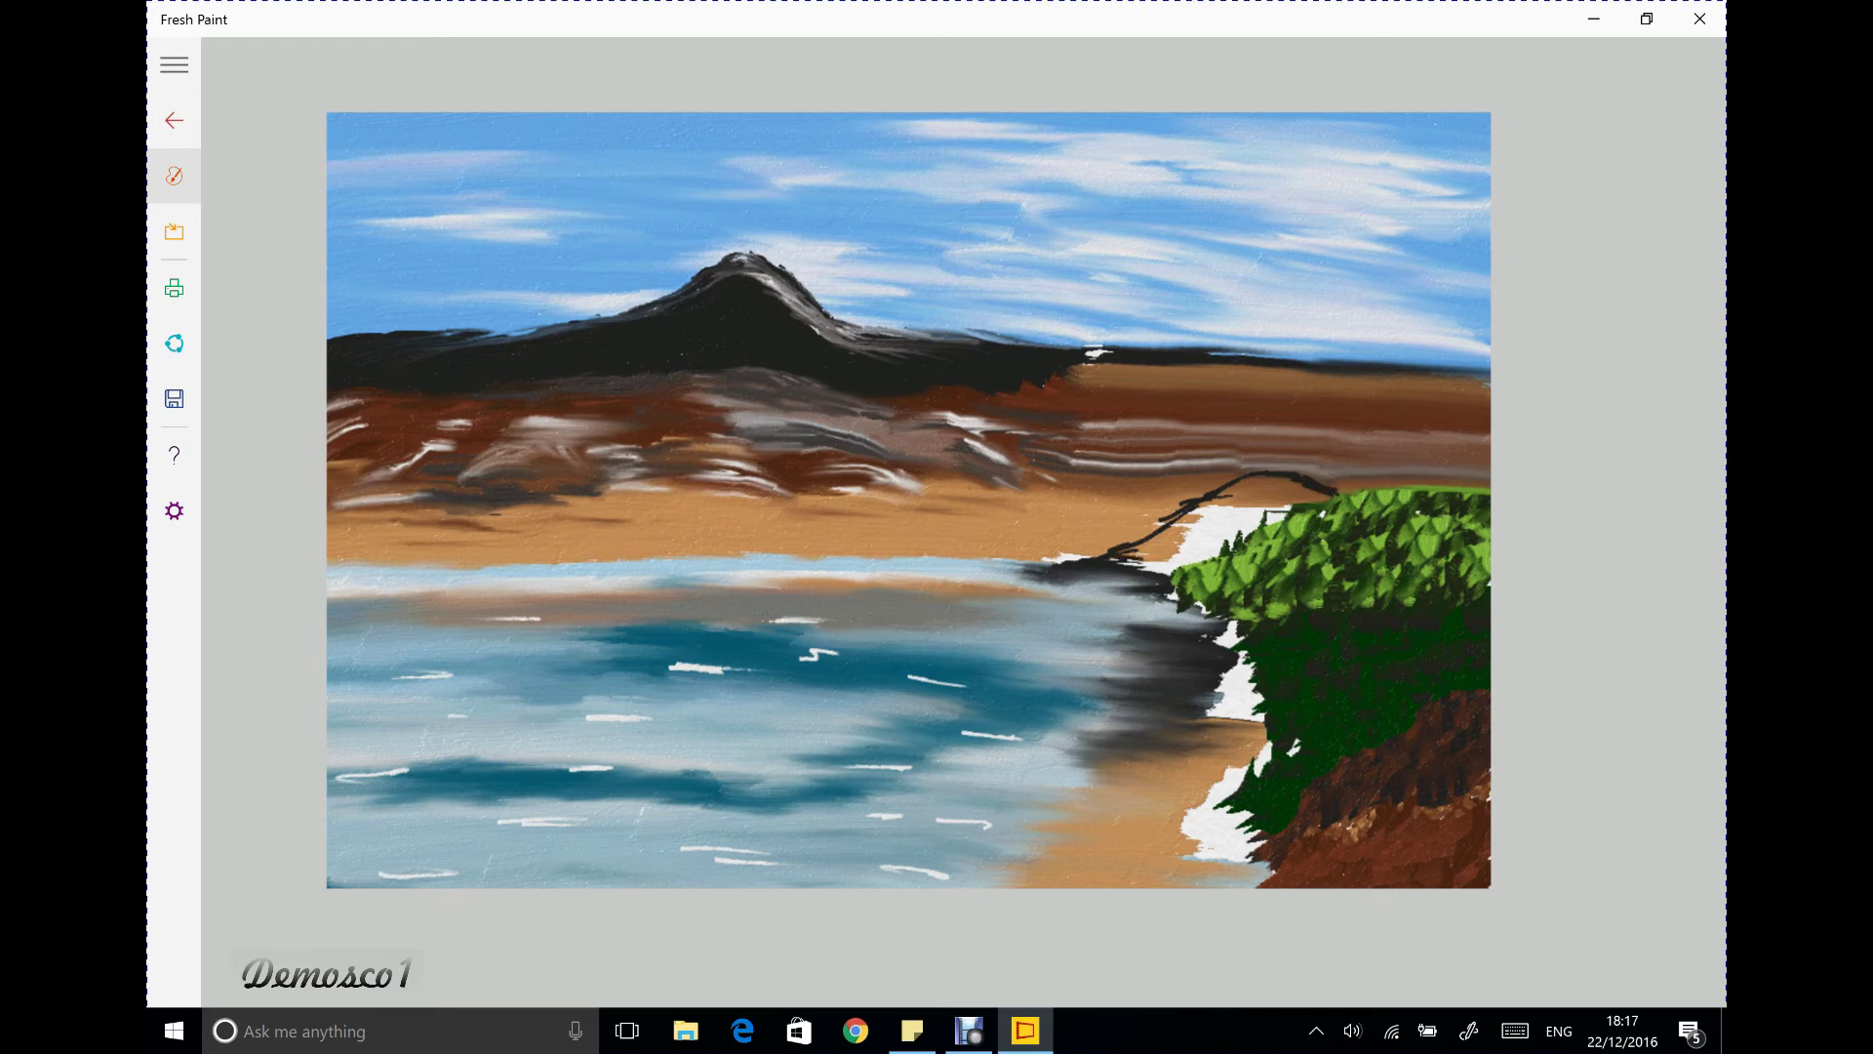
pyautogui.moveTo(1138, 570); pyautogui.dragTo(1270, 524)
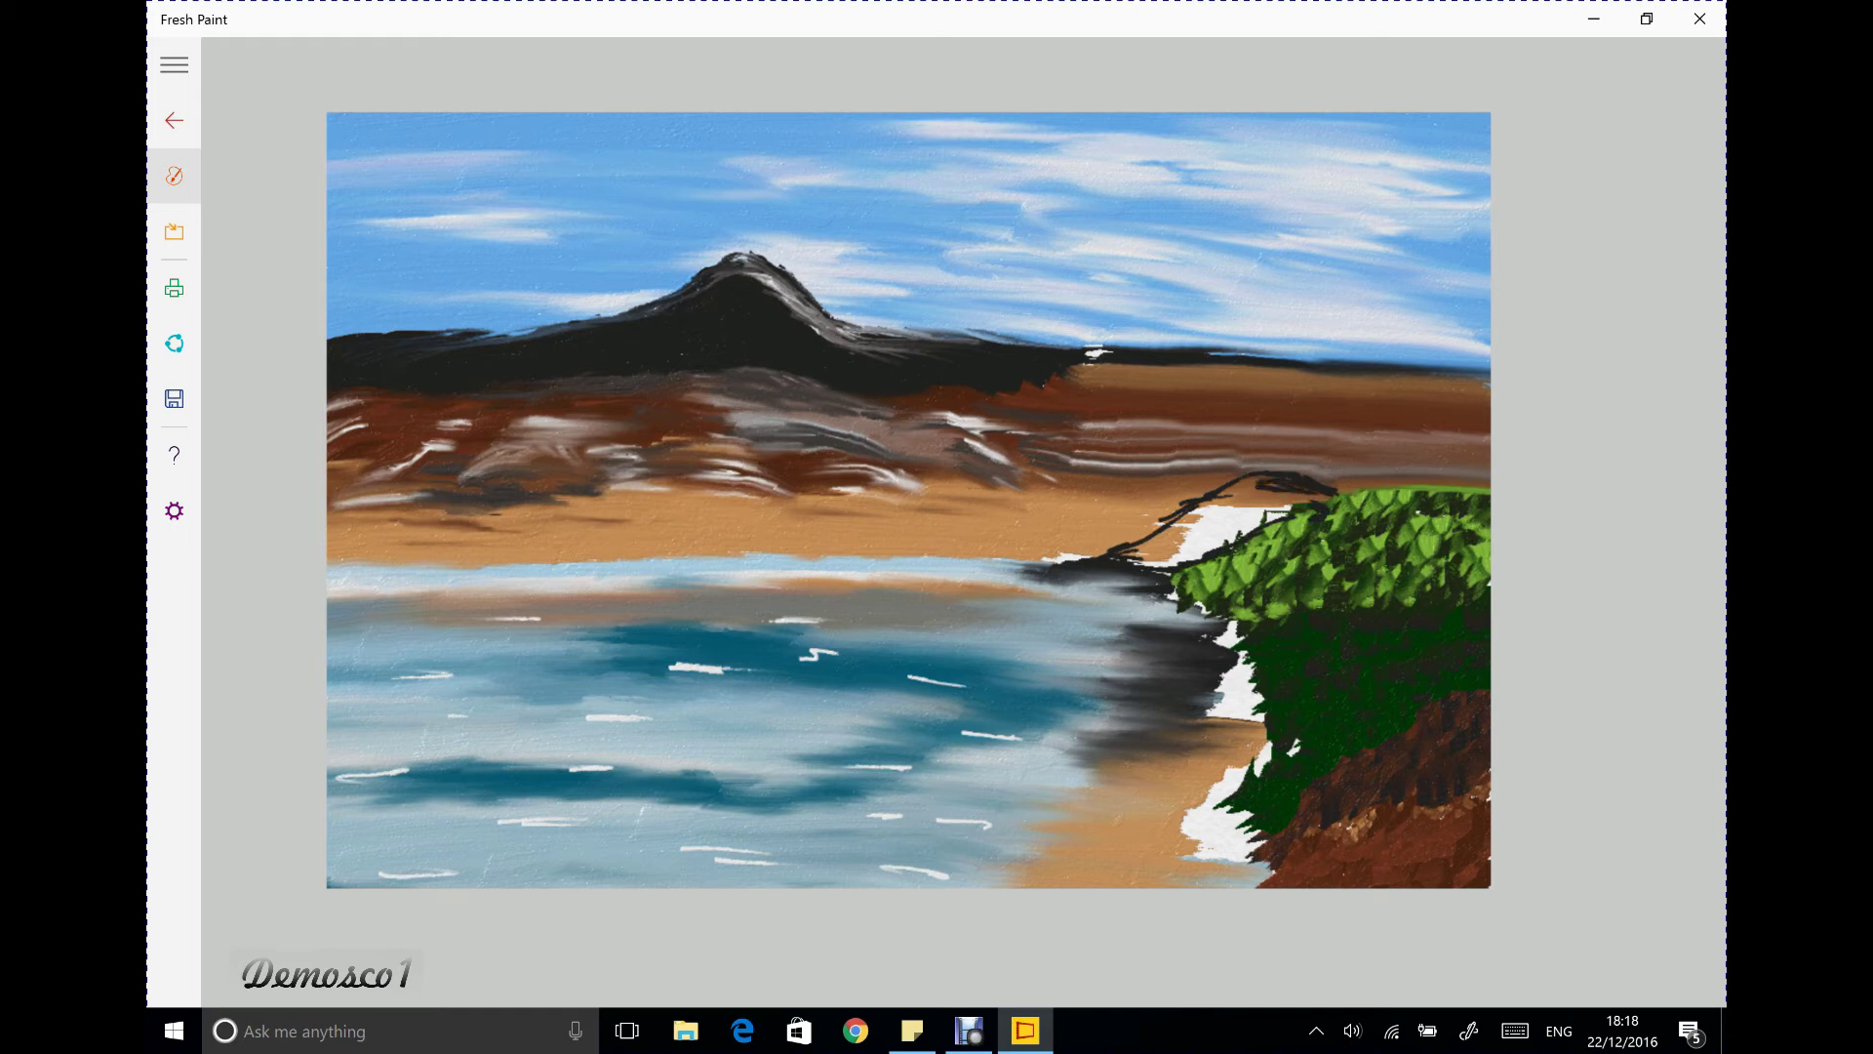
# Fill the headland outline with charcoal using the round and fan brushes, covering the white gap beside the bright foliage
pyautogui.rightClick(1234, 495)
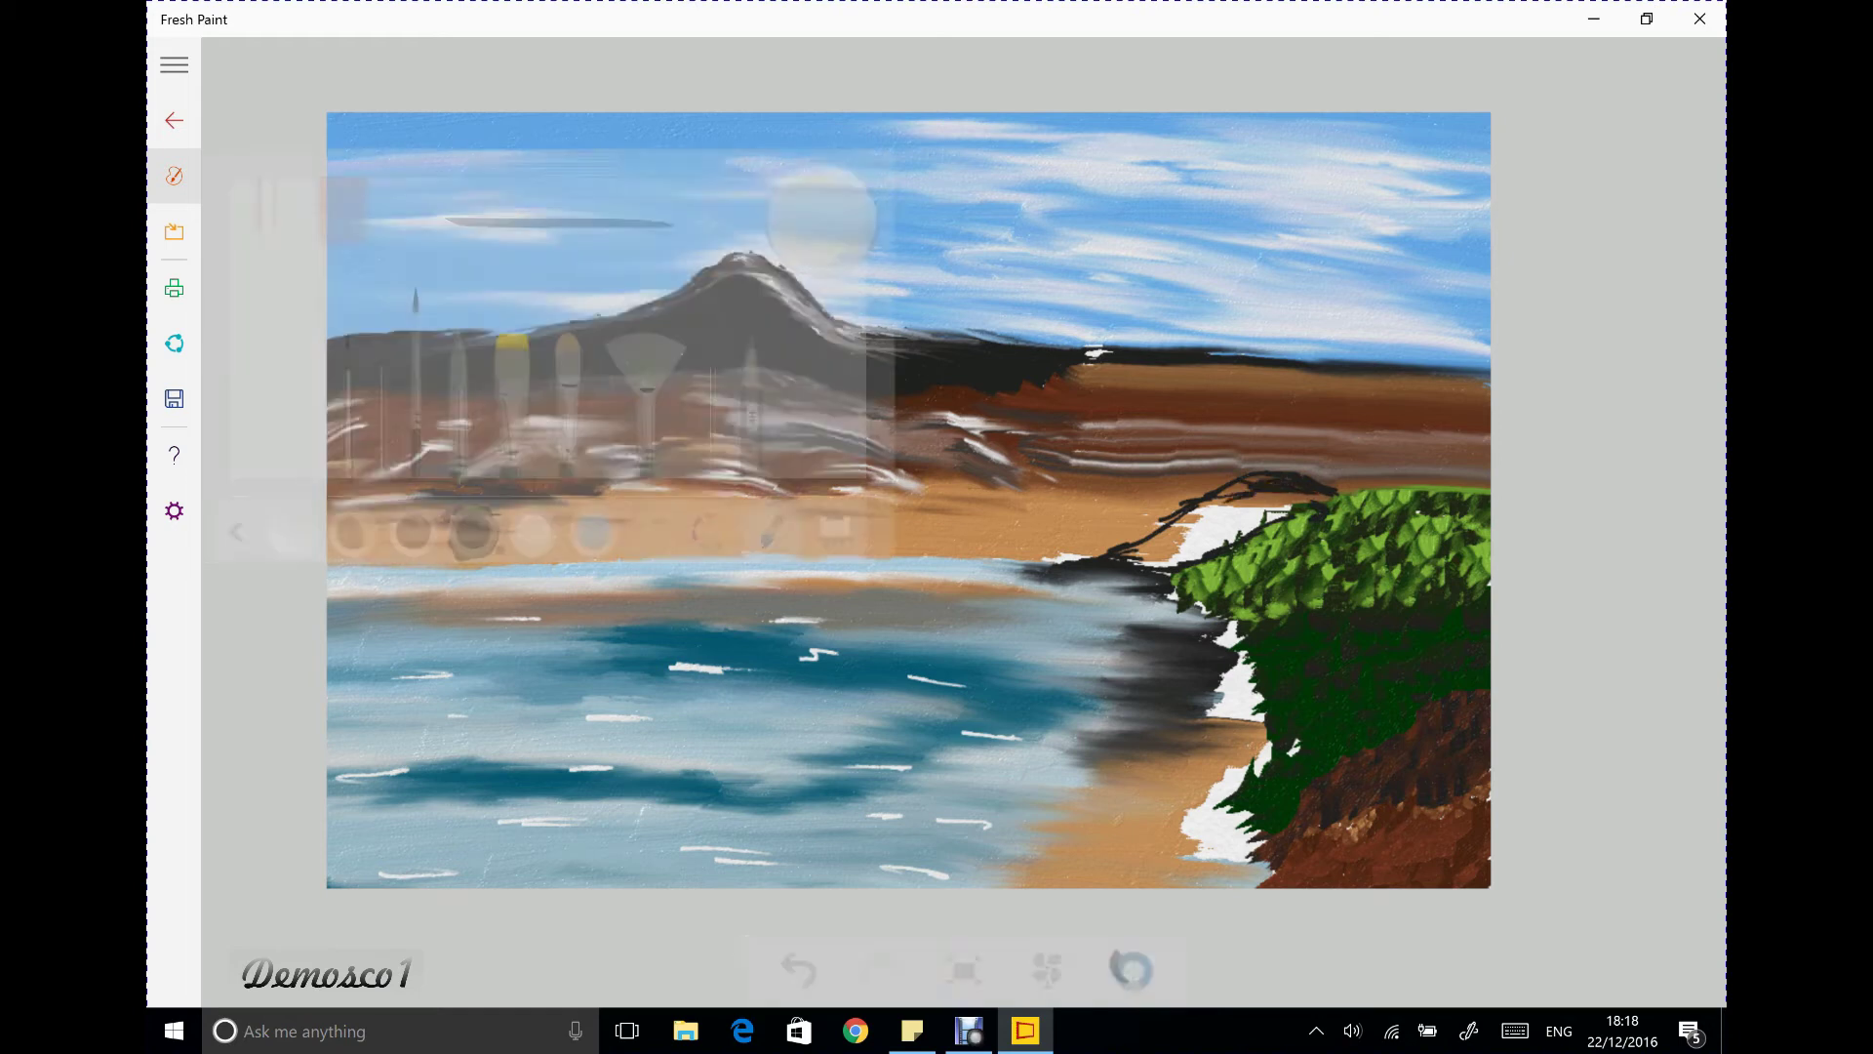
pyautogui.rightClick(1153, 560)
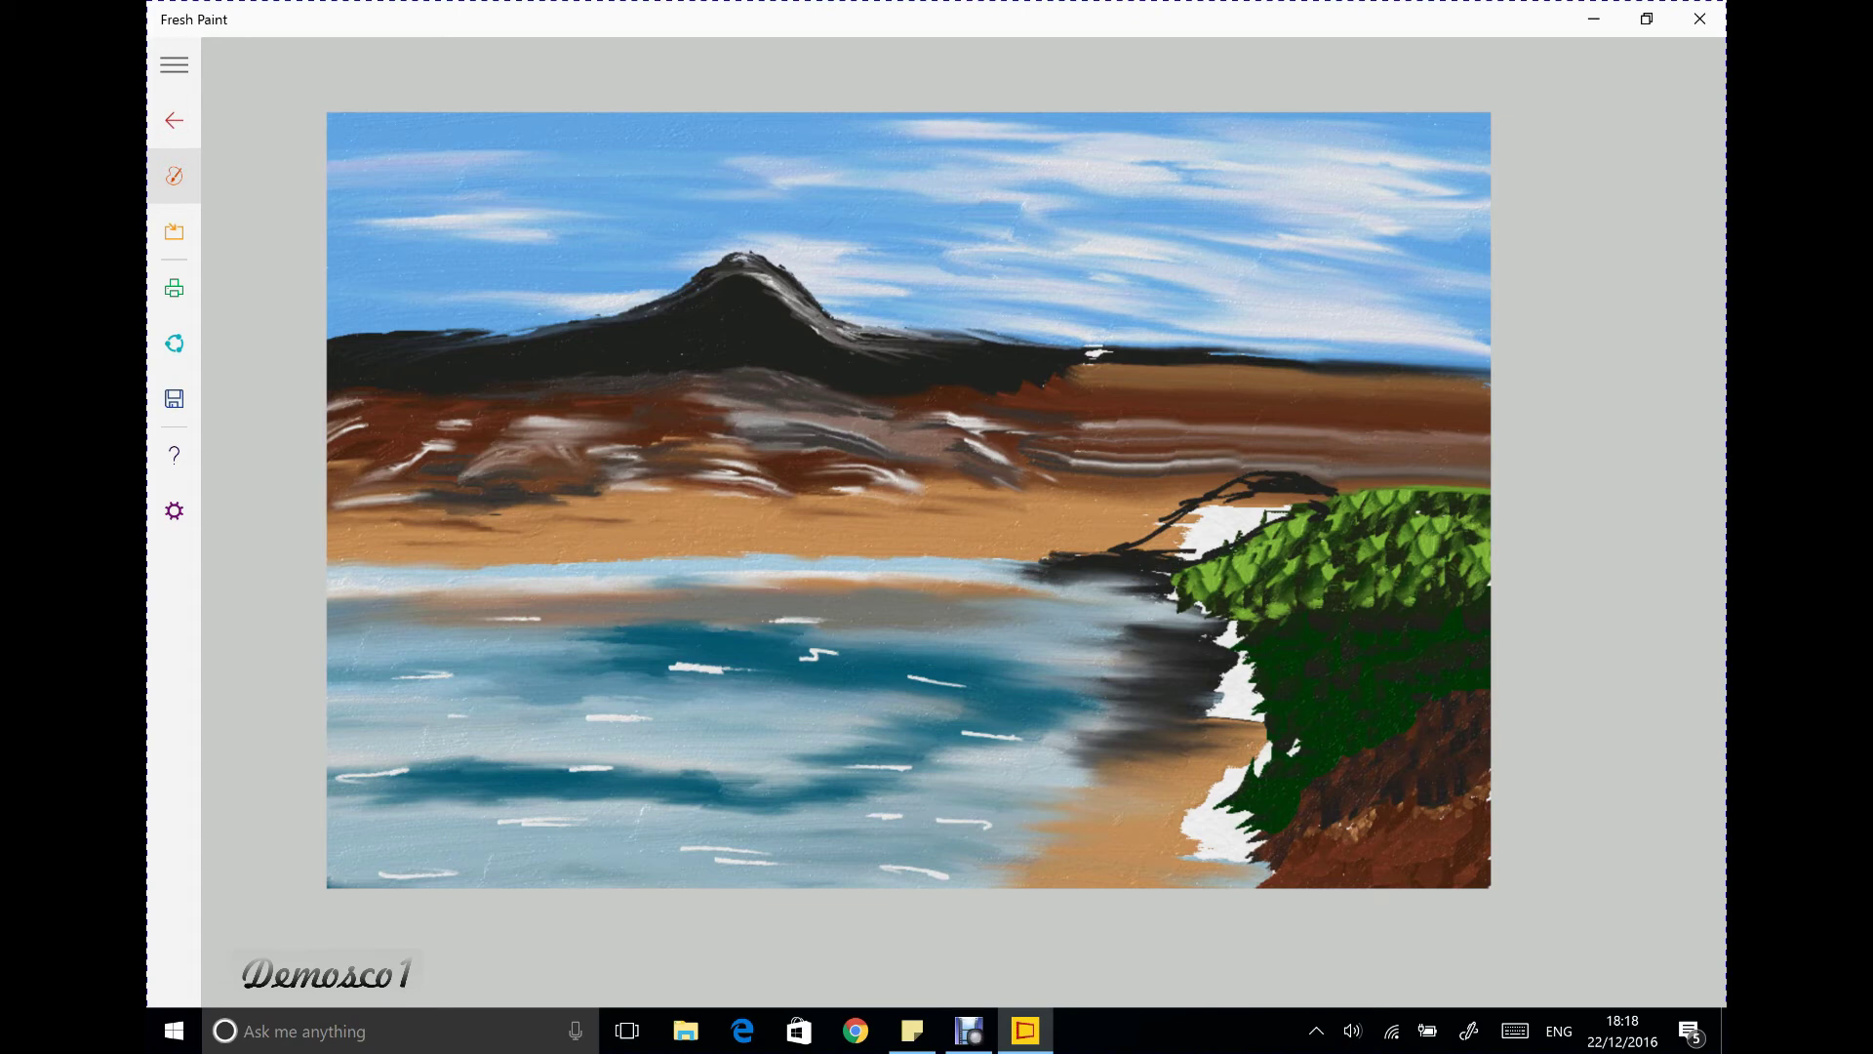
pyautogui.rightClick(1161, 555)
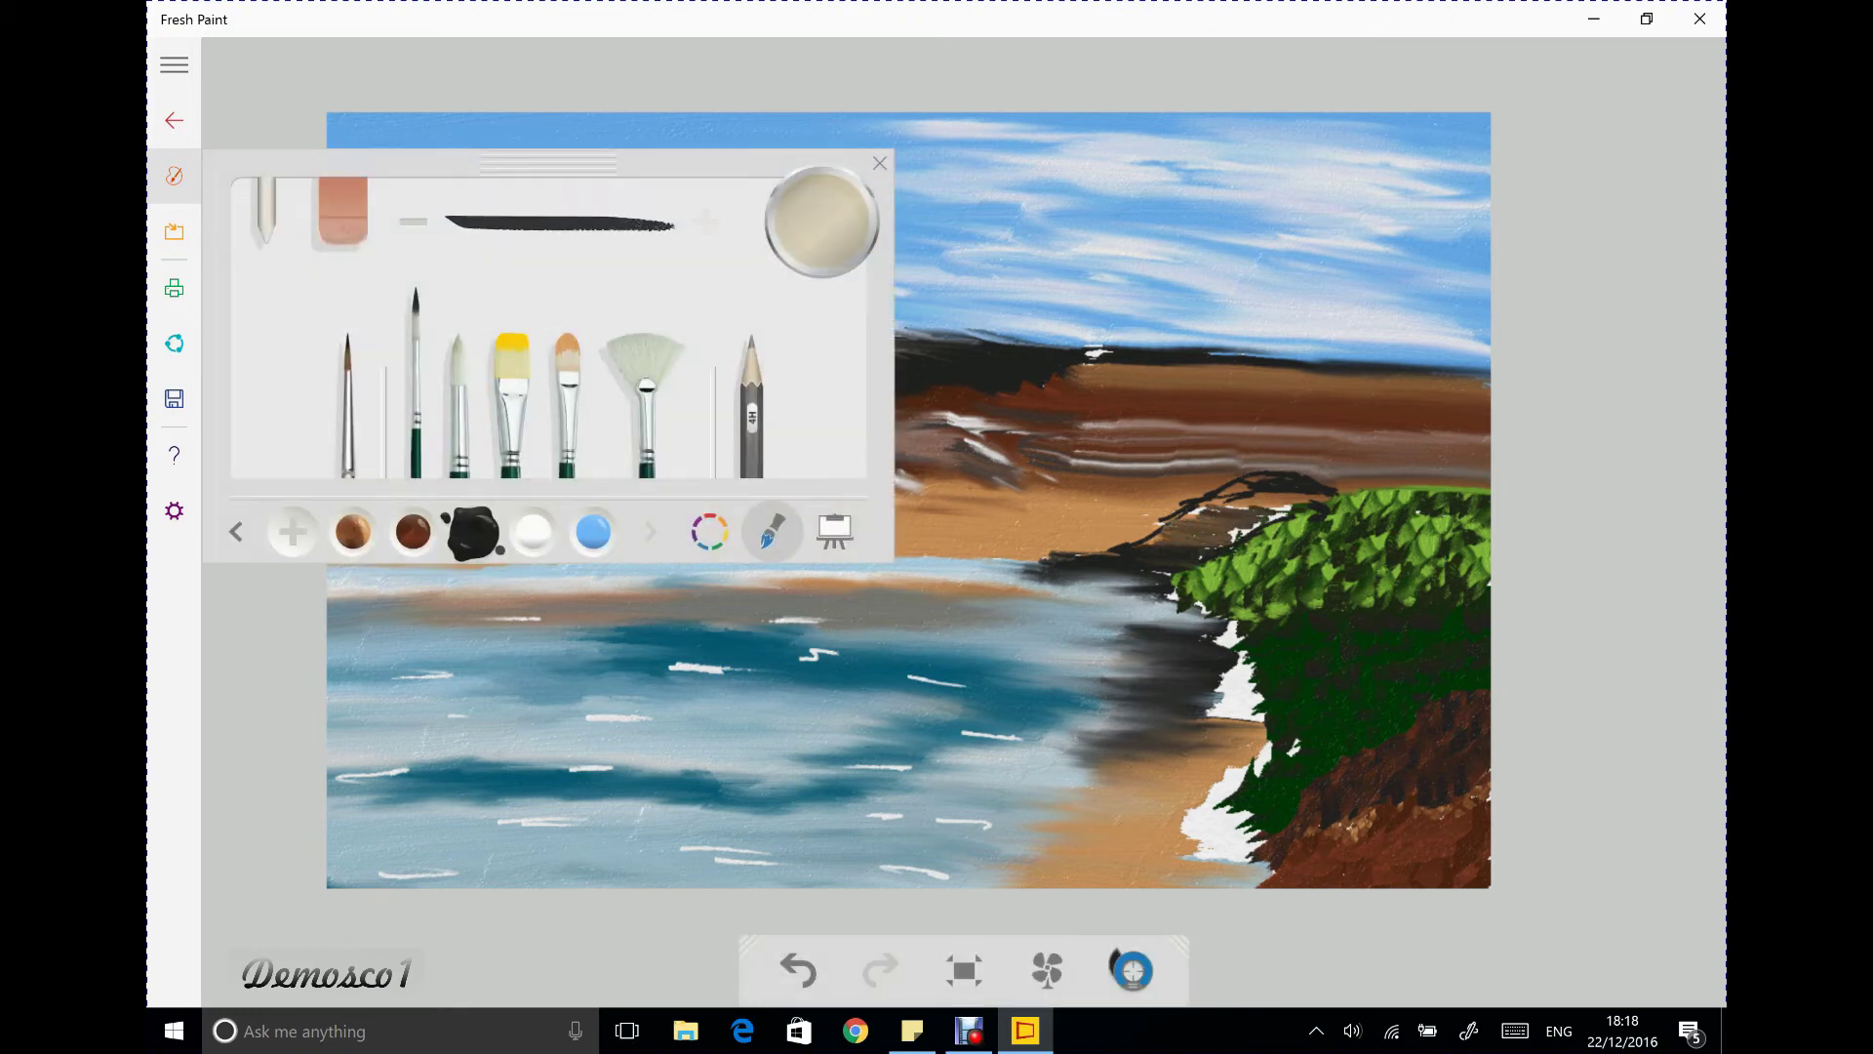
pyautogui.click(644, 361)
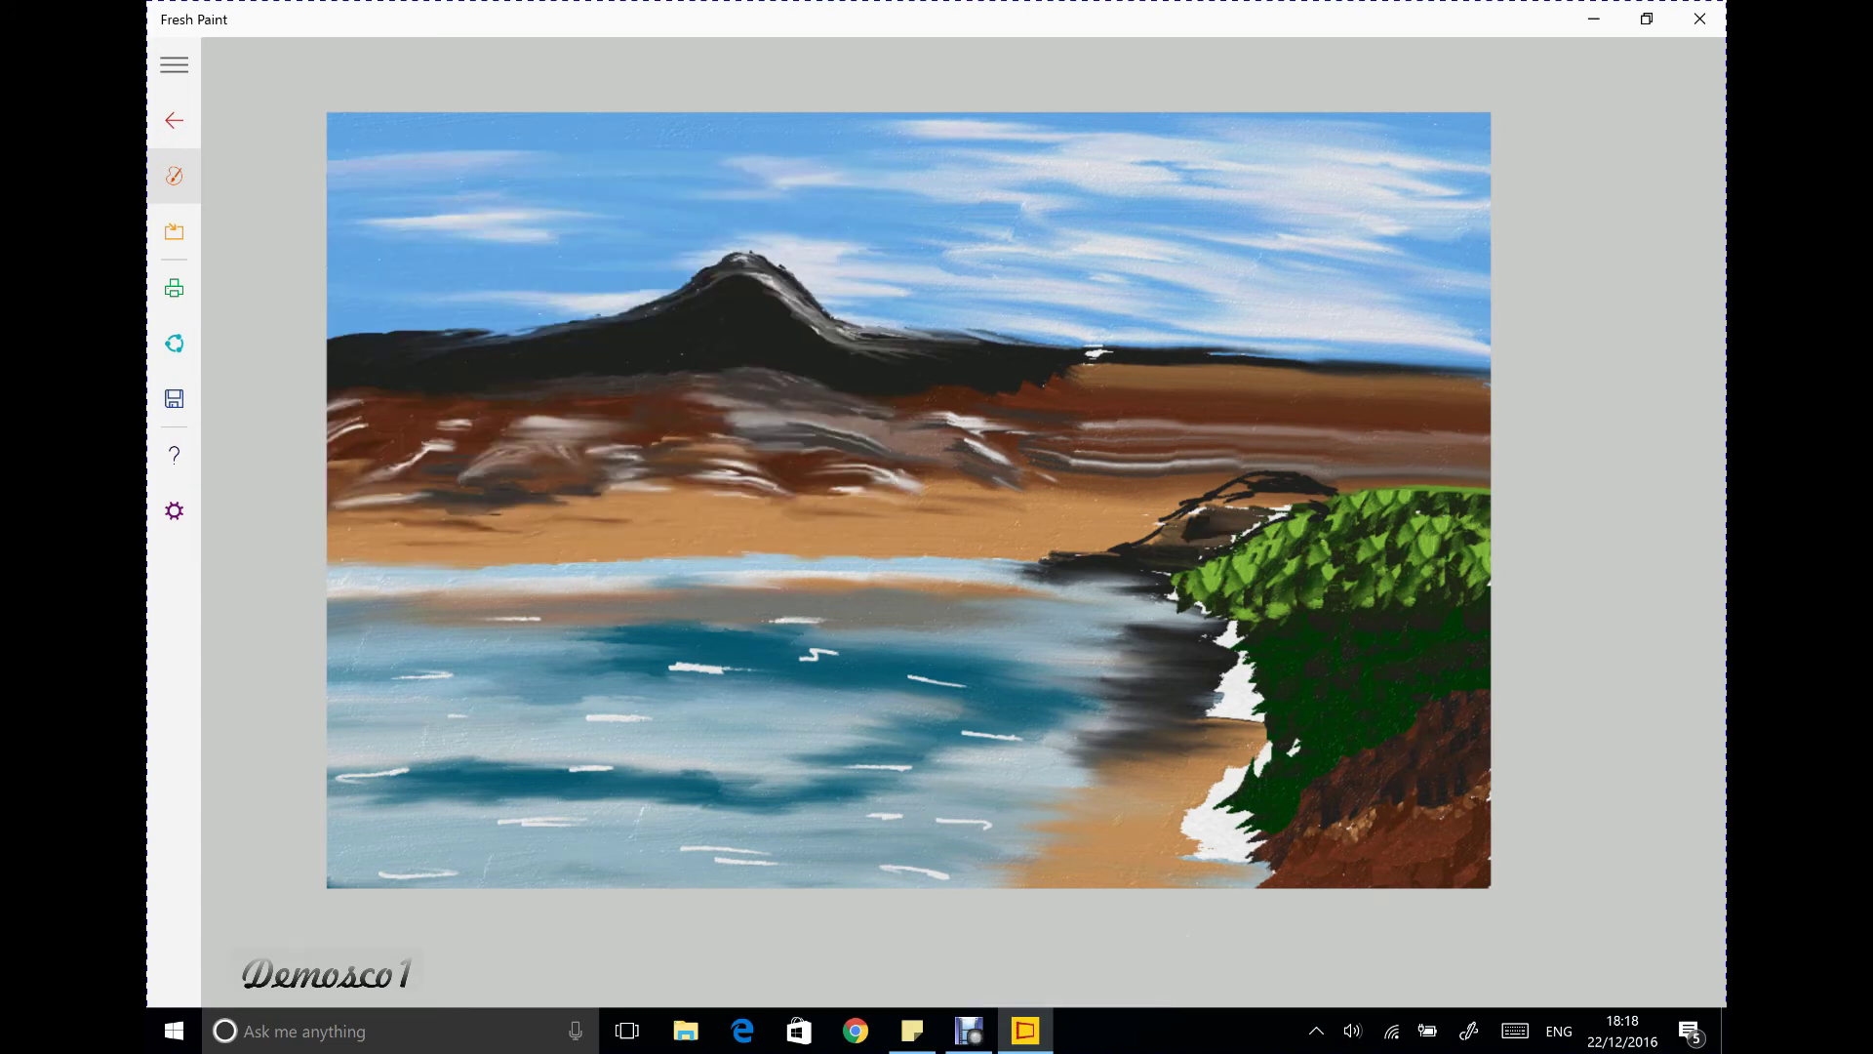
pyautogui.moveTo(1219, 522)
pyautogui.mouseDown()
pyautogui.moveTo(1346, 488)
pyautogui.moveTo(1200, 509)
pyautogui.moveTo(1136, 541)
pyautogui.moveTo(1345, 494)
pyautogui.mouseUp()
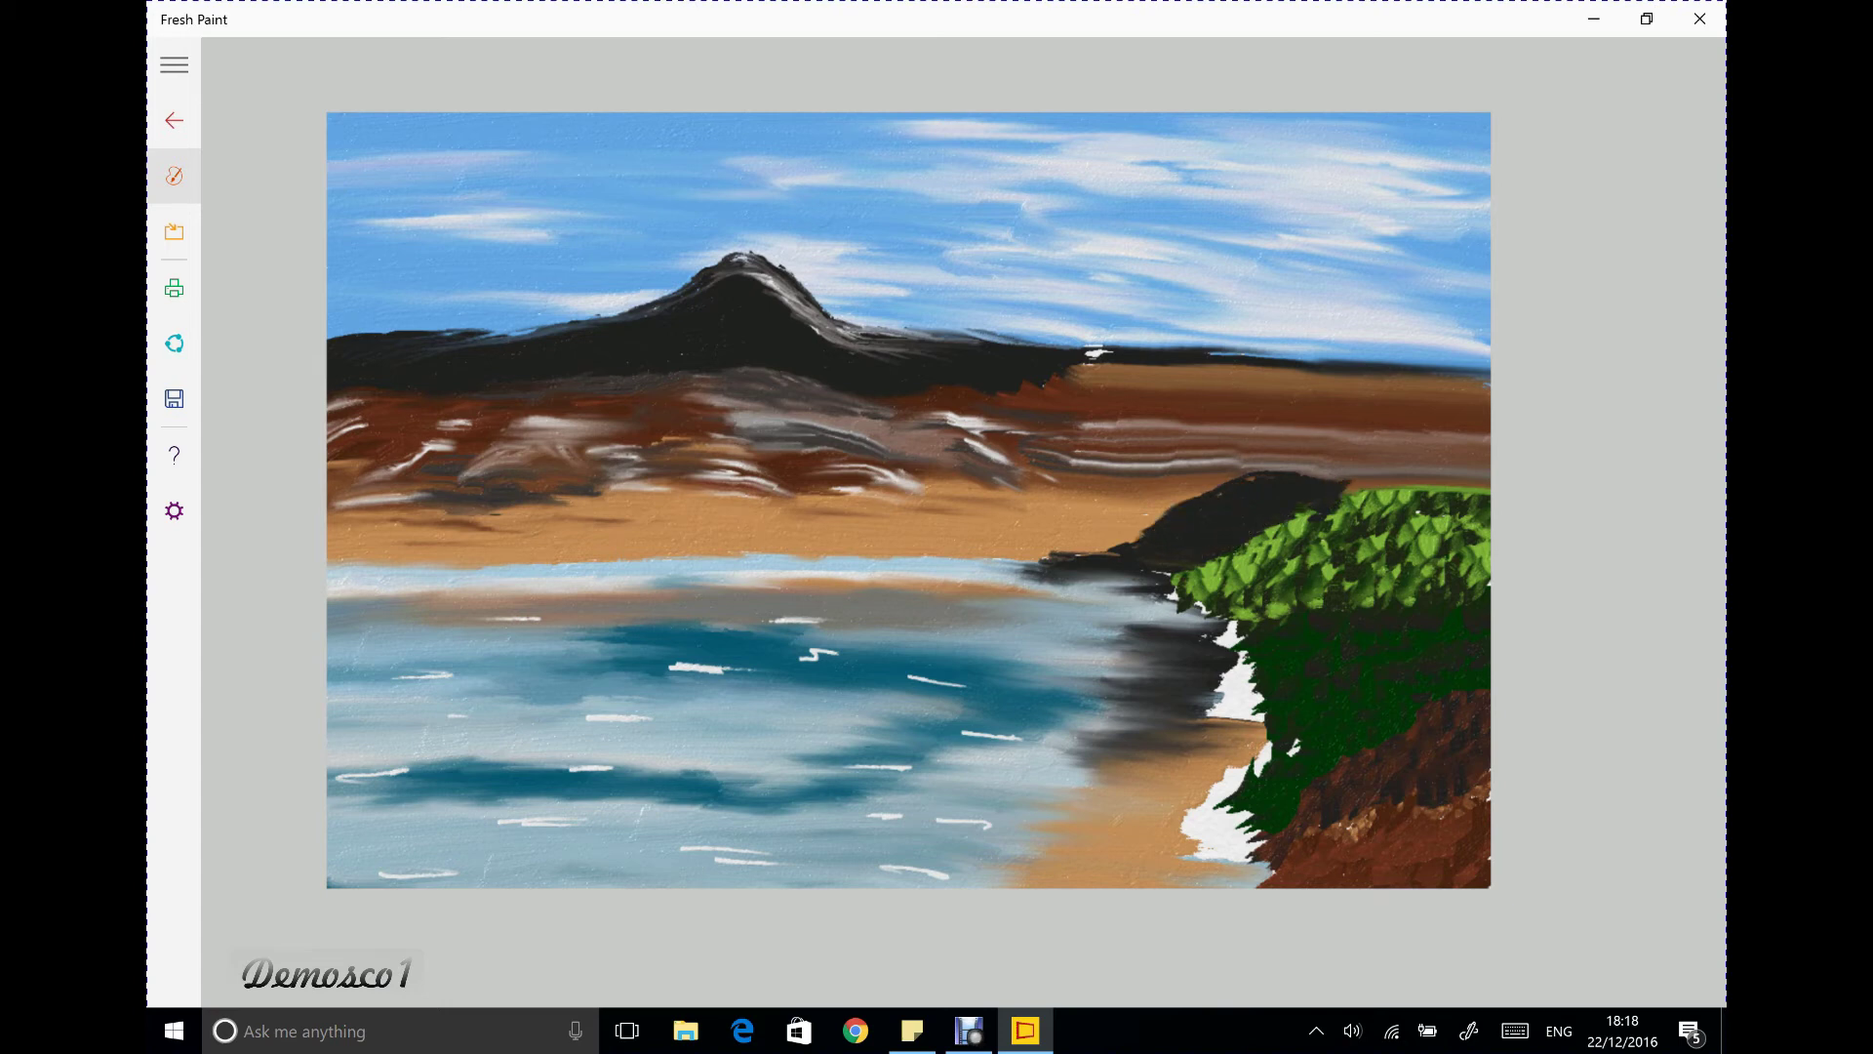
pyautogui.moveTo(1293, 470); pyautogui.dragTo(1390, 493)
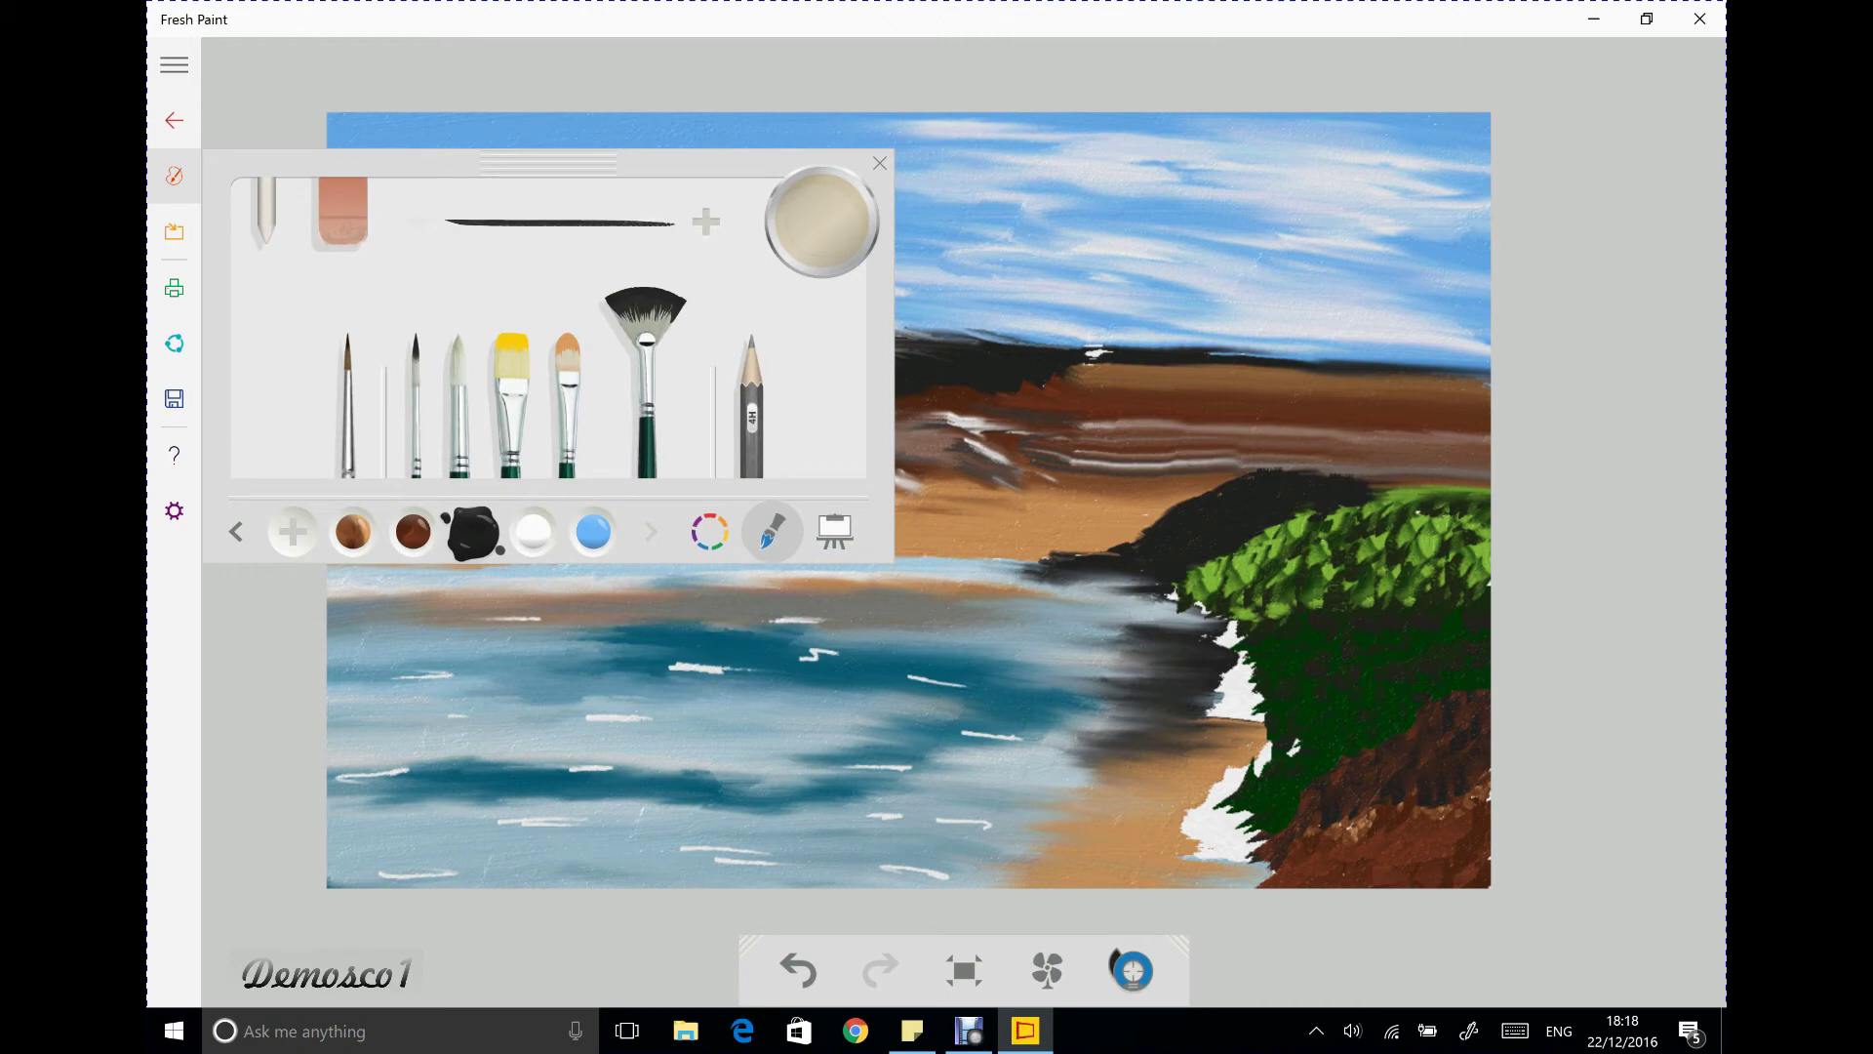
pyautogui.click(923, 524)
pyautogui.click(931, 547)
pyautogui.click(925, 507)
pyautogui.click(935, 493)
pyautogui.click(946, 478)
pyautogui.click(971, 480)
# Cover the white gaps between the shore and the dark green foliage with charcoal fan-brush strokes
pyautogui.moveTo(1249, 694)
pyautogui.mouseDown()
pyautogui.moveTo(1219, 640)
pyautogui.moveTo(1237, 634)
pyautogui.mouseUp()
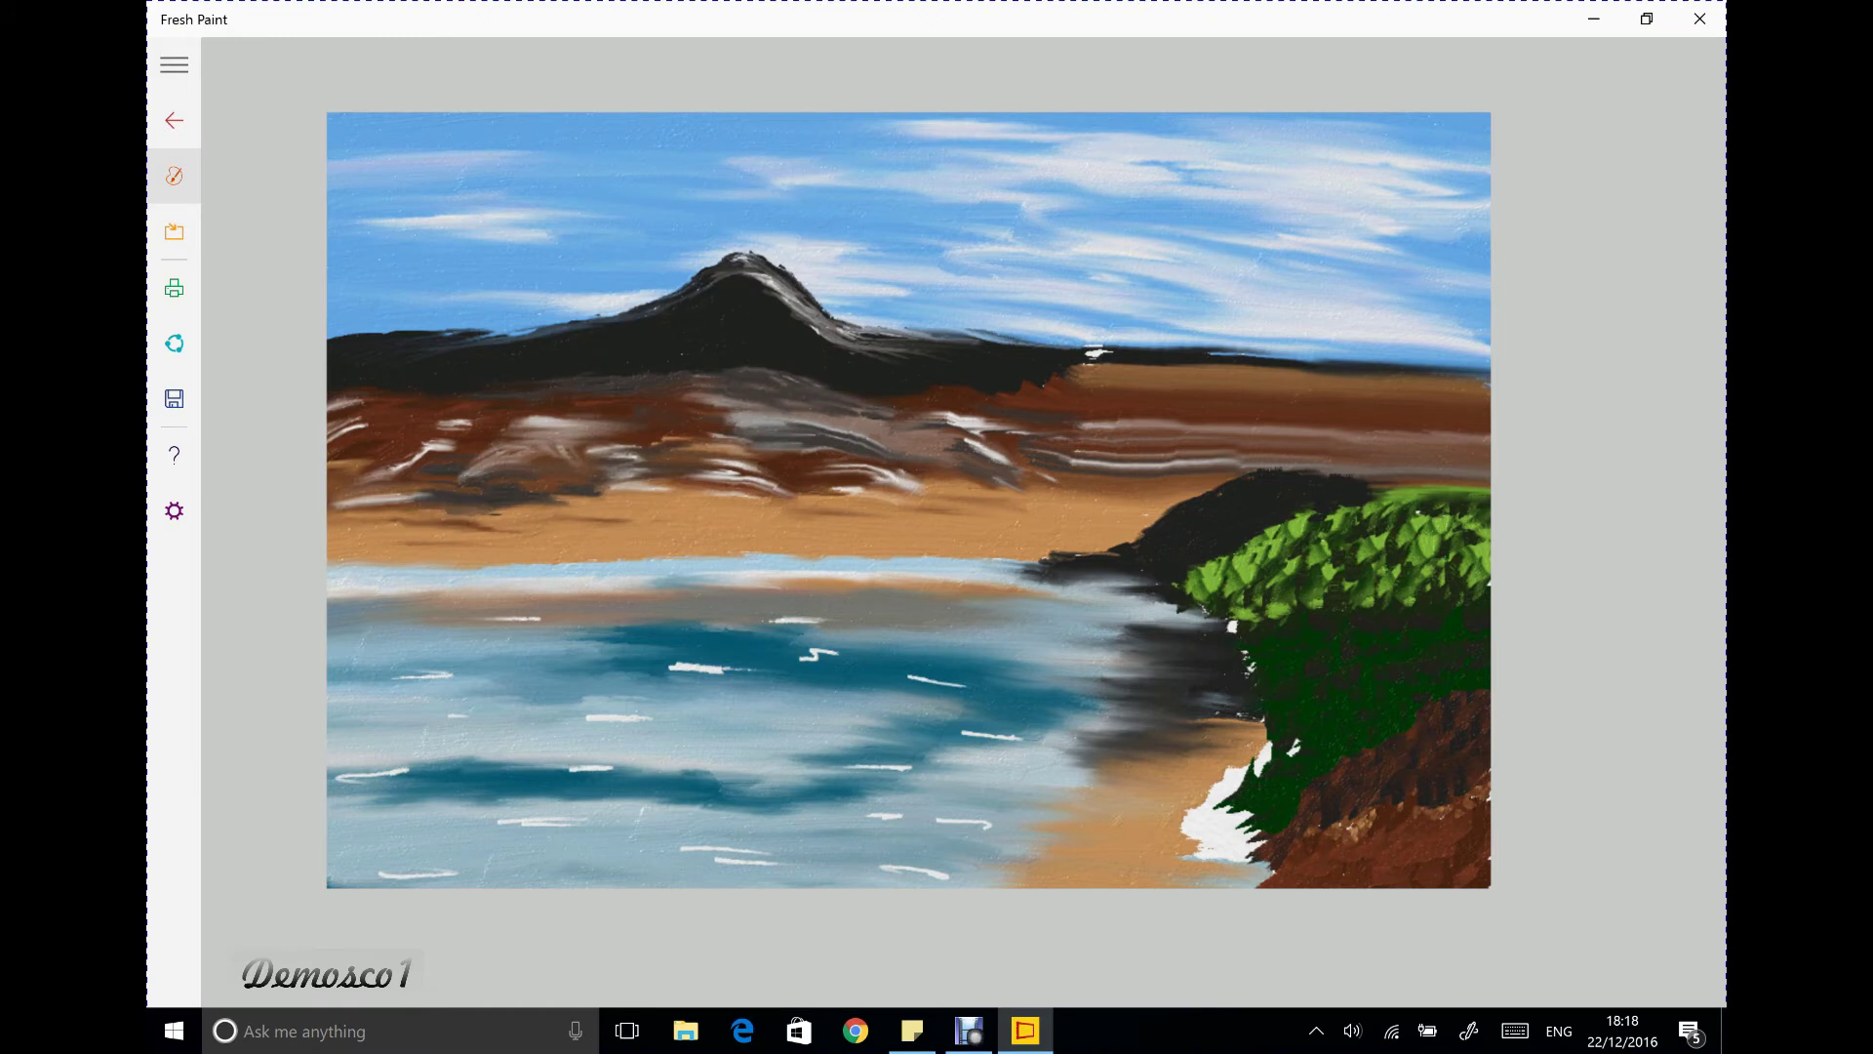
pyautogui.click(1250, 671)
pyautogui.moveTo(1260, 724)
pyautogui.mouseDown()
pyautogui.moveTo(1267, 751)
pyautogui.moveTo(1196, 821)
pyautogui.moveTo(1234, 854)
pyautogui.moveTo(1219, 862)
pyautogui.moveTo(1273, 882)
pyautogui.moveTo(1247, 838)
pyautogui.mouseUp()
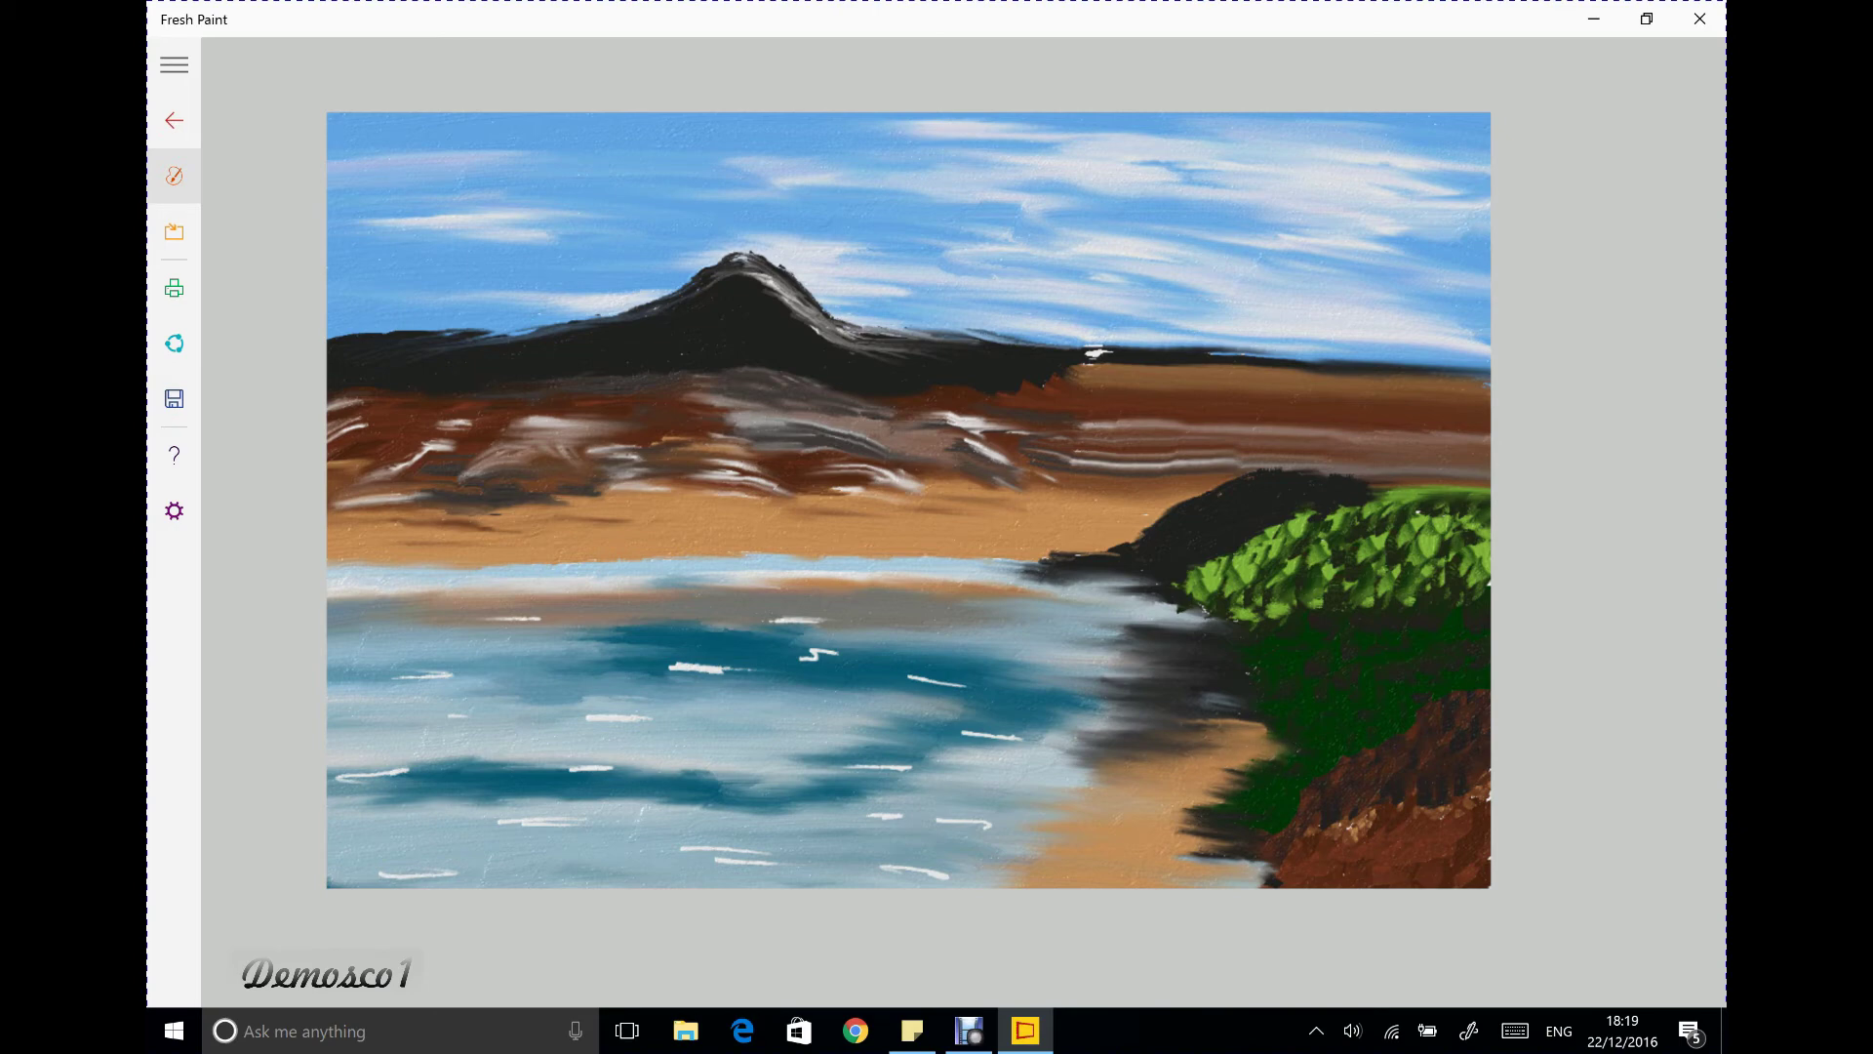
# Touch up the lower end of the sandy shore with tan paint, up to the dark foreground edge
pyautogui.moveTo(1193, 870); pyautogui.dragTo(1208, 873)
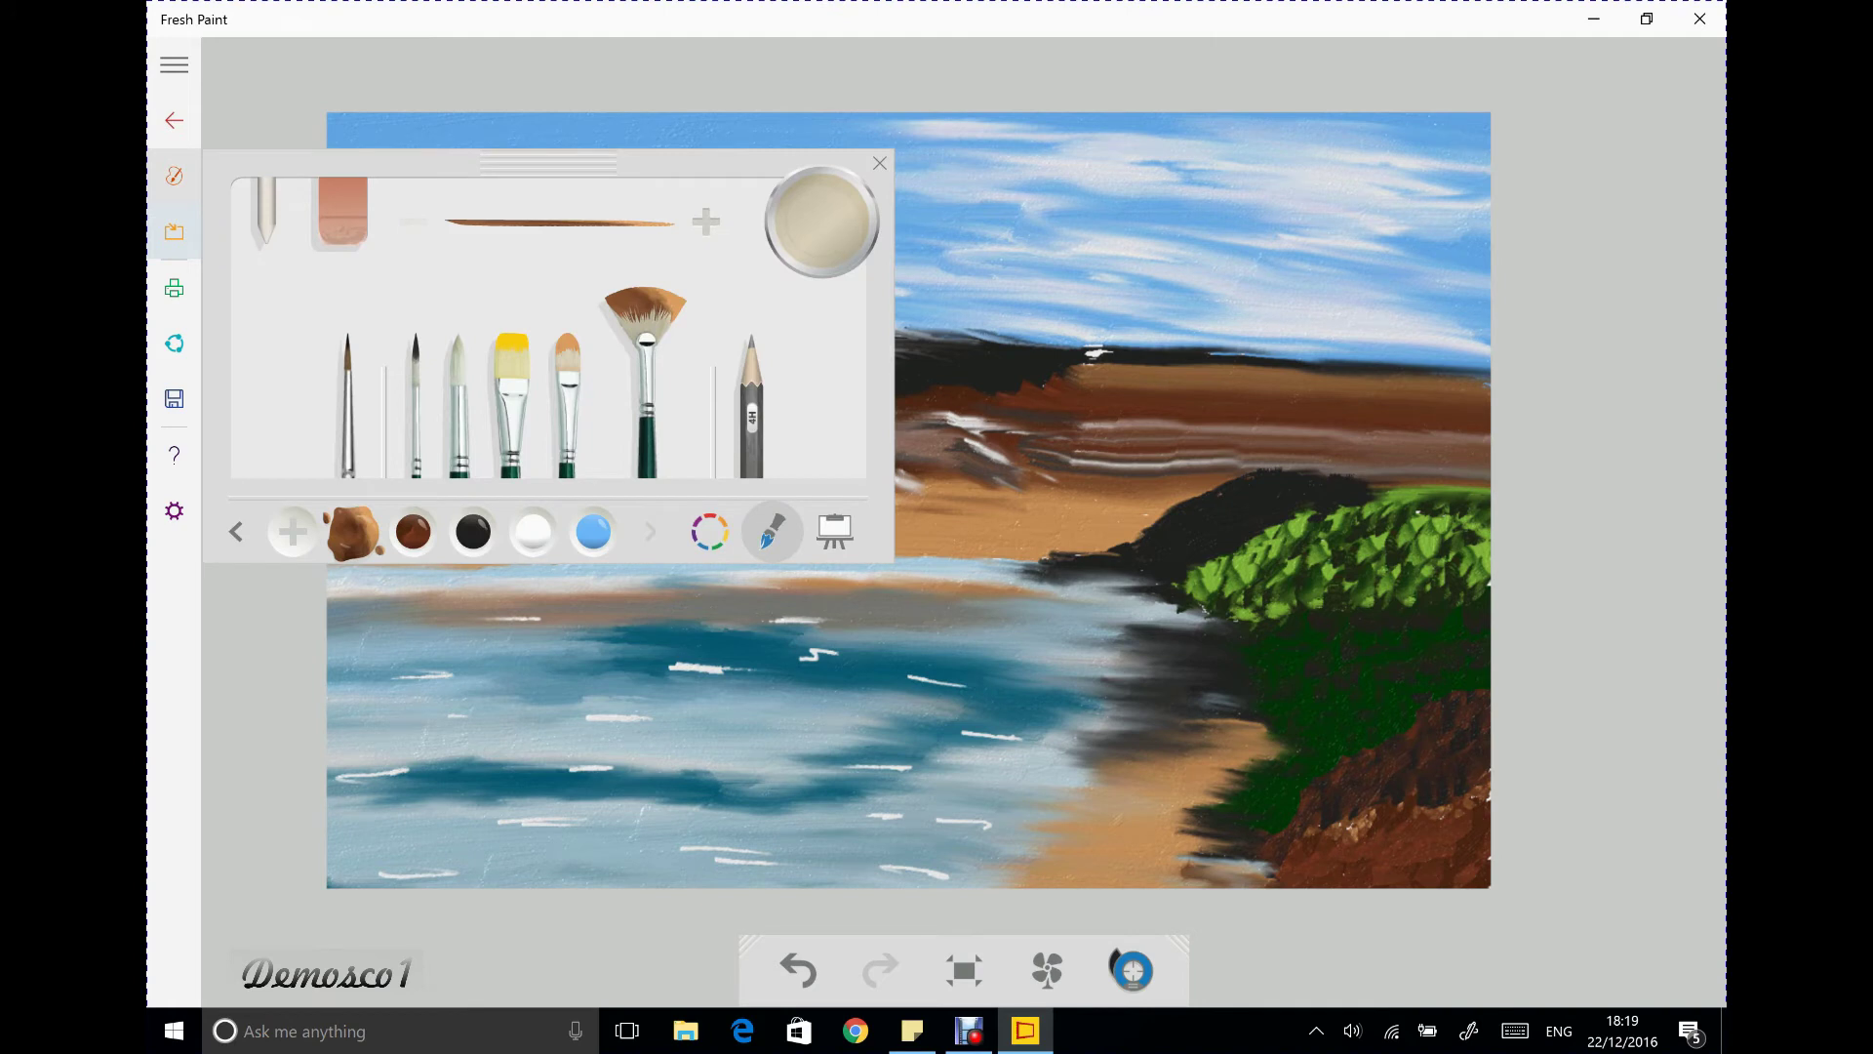
pyautogui.click(710, 532)
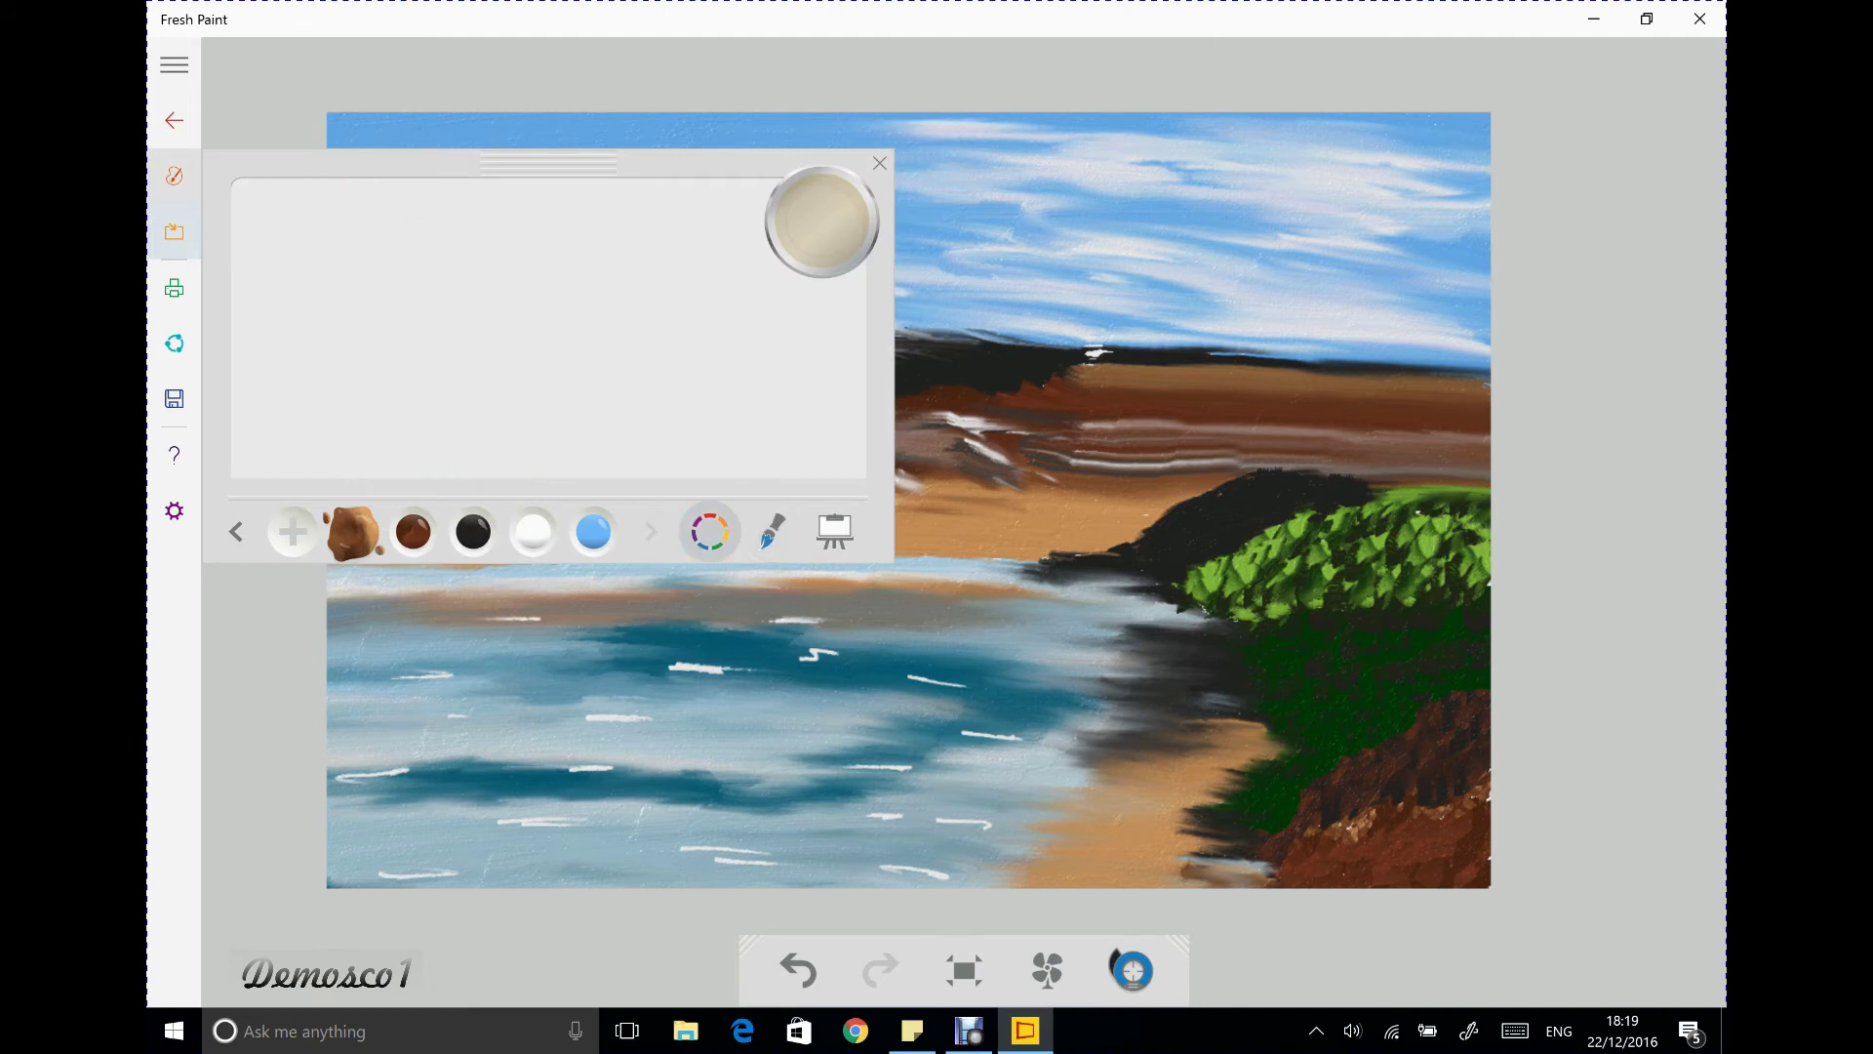
pyautogui.click(824, 313)
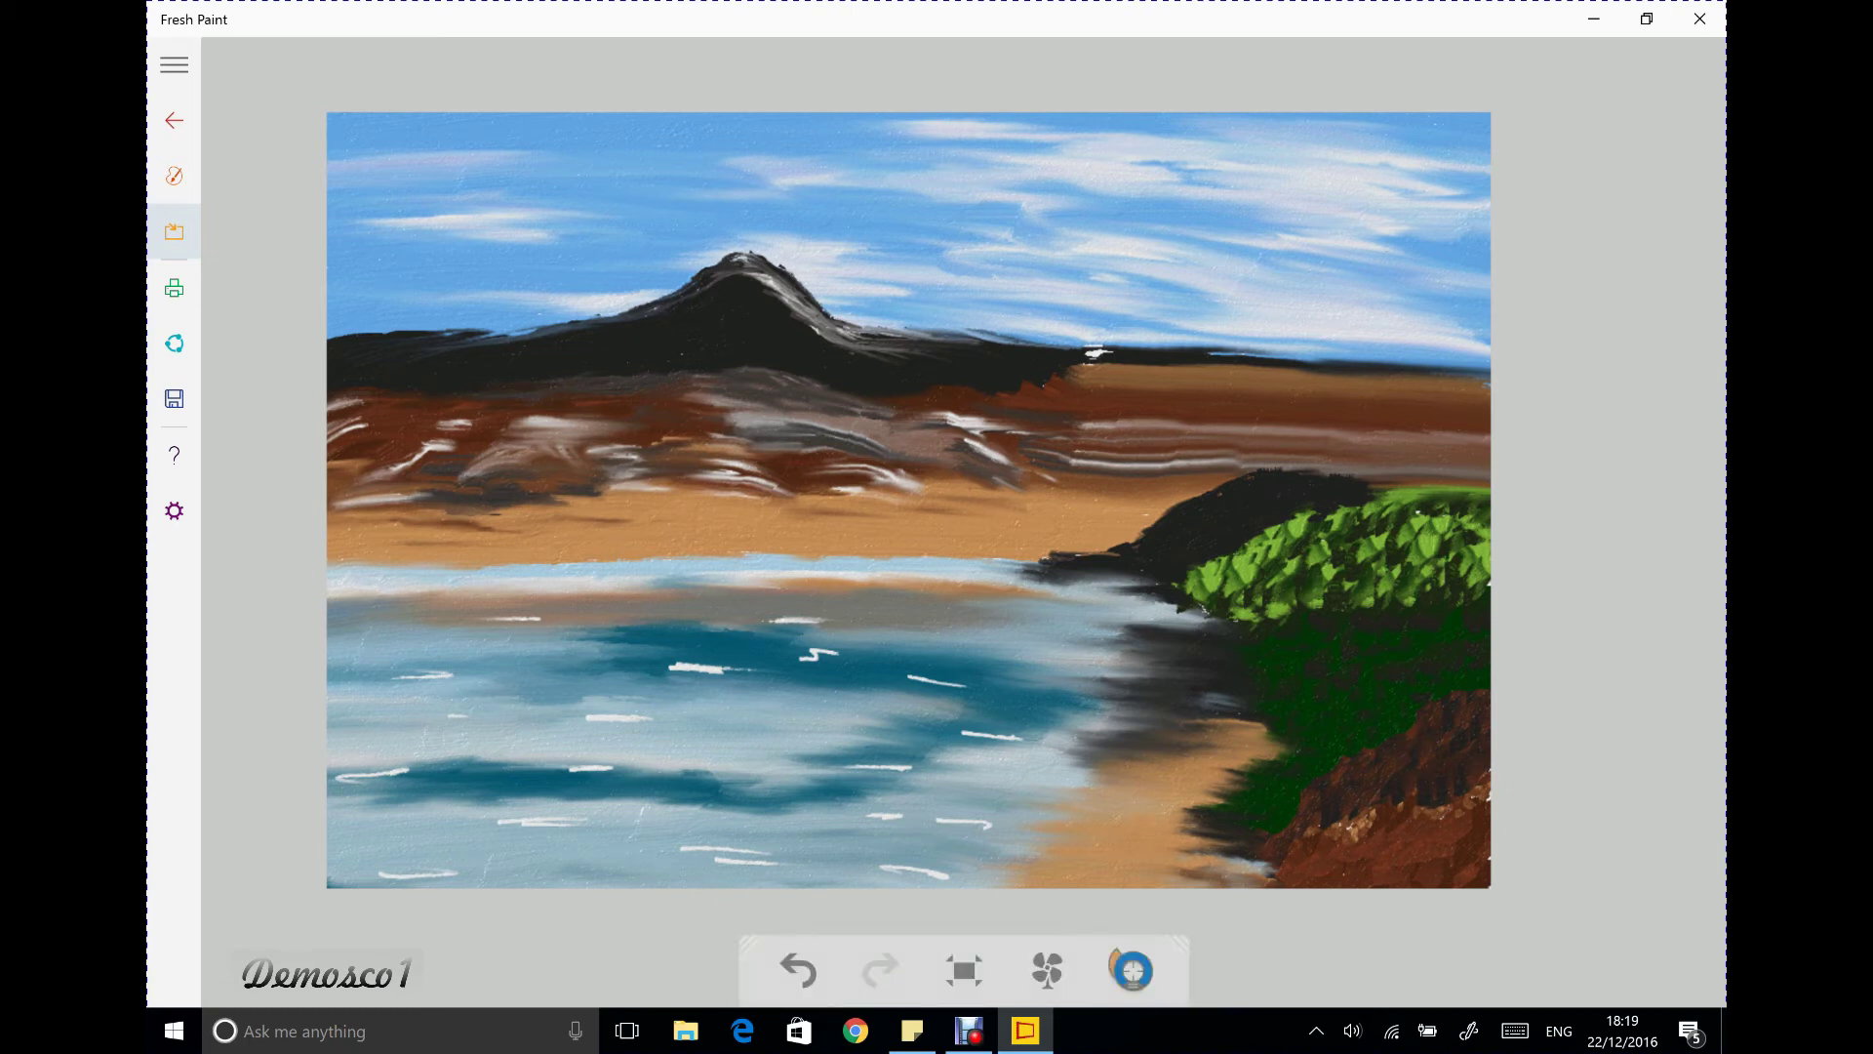
# Paint short white ripples along the shoreline, from the lower sand up to the charcoal shore, with the thin round brush
pyautogui.click(174, 175)
pyautogui.click(772, 530)
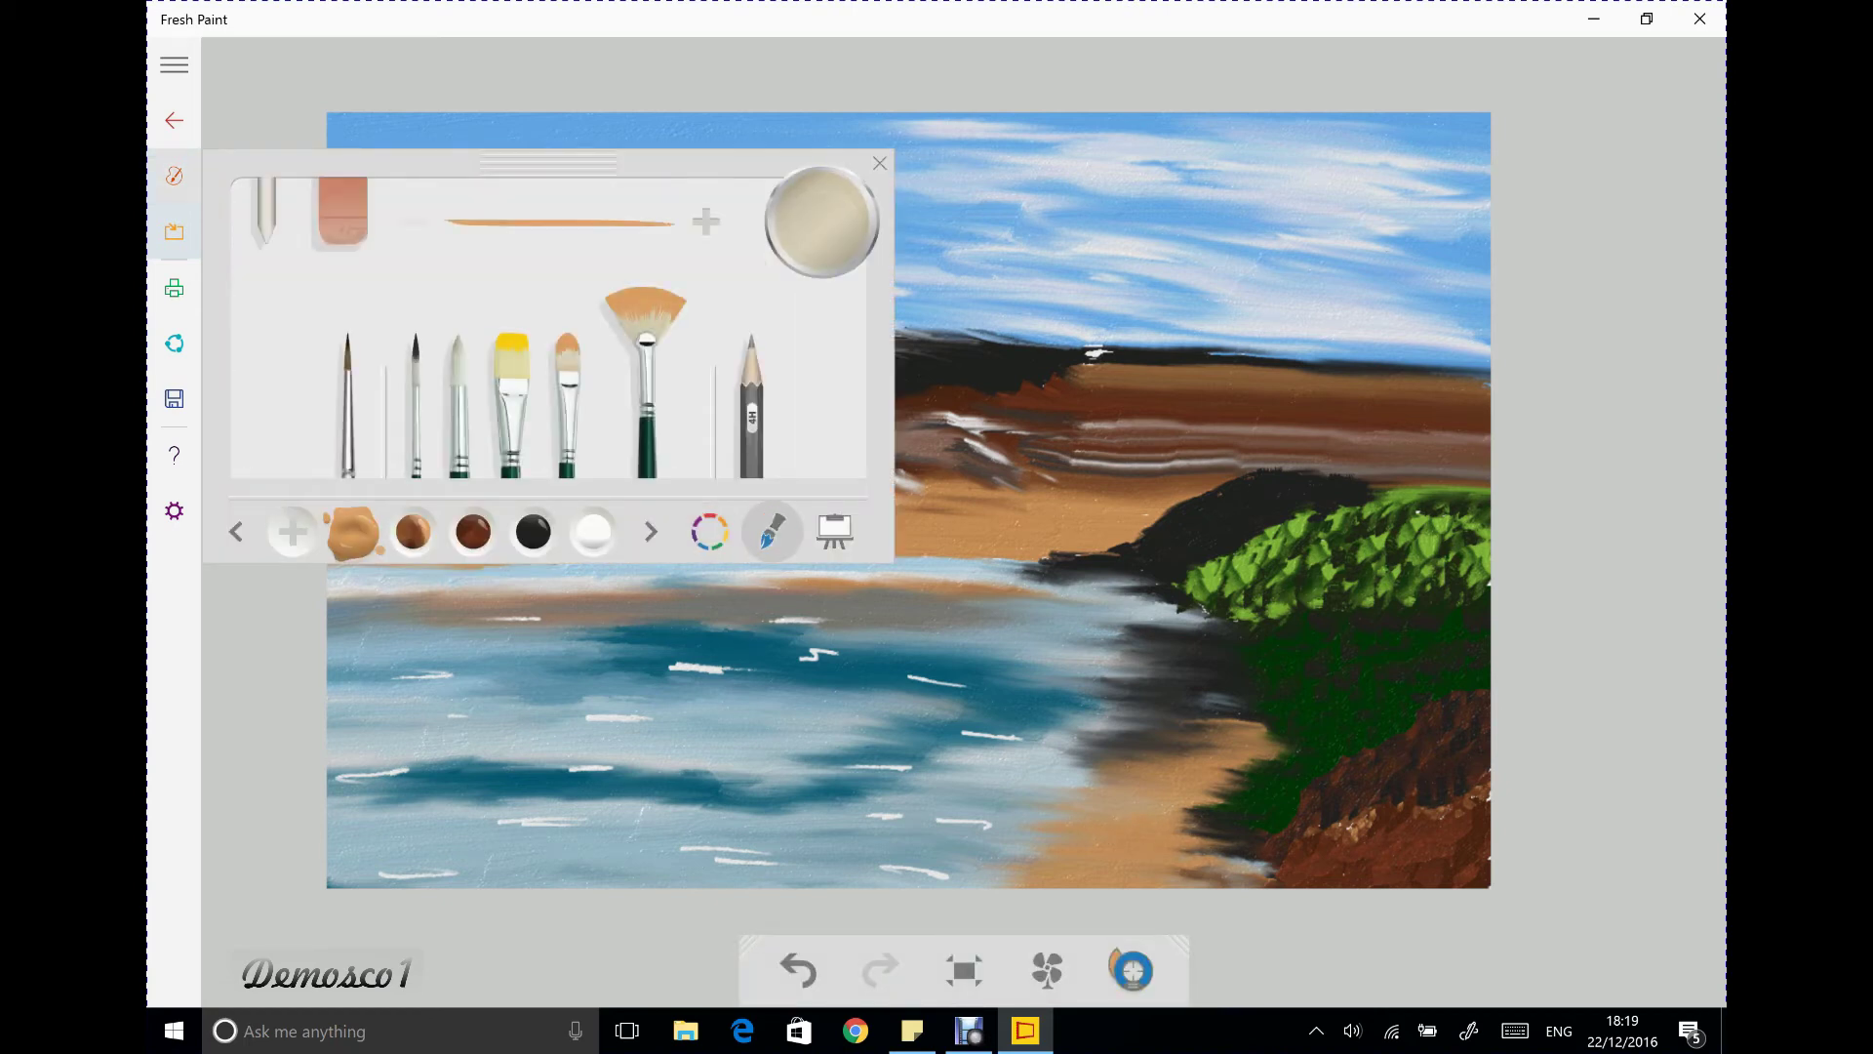
pyautogui.click(416, 390)
pyautogui.click(532, 532)
pyautogui.click(414, 221)
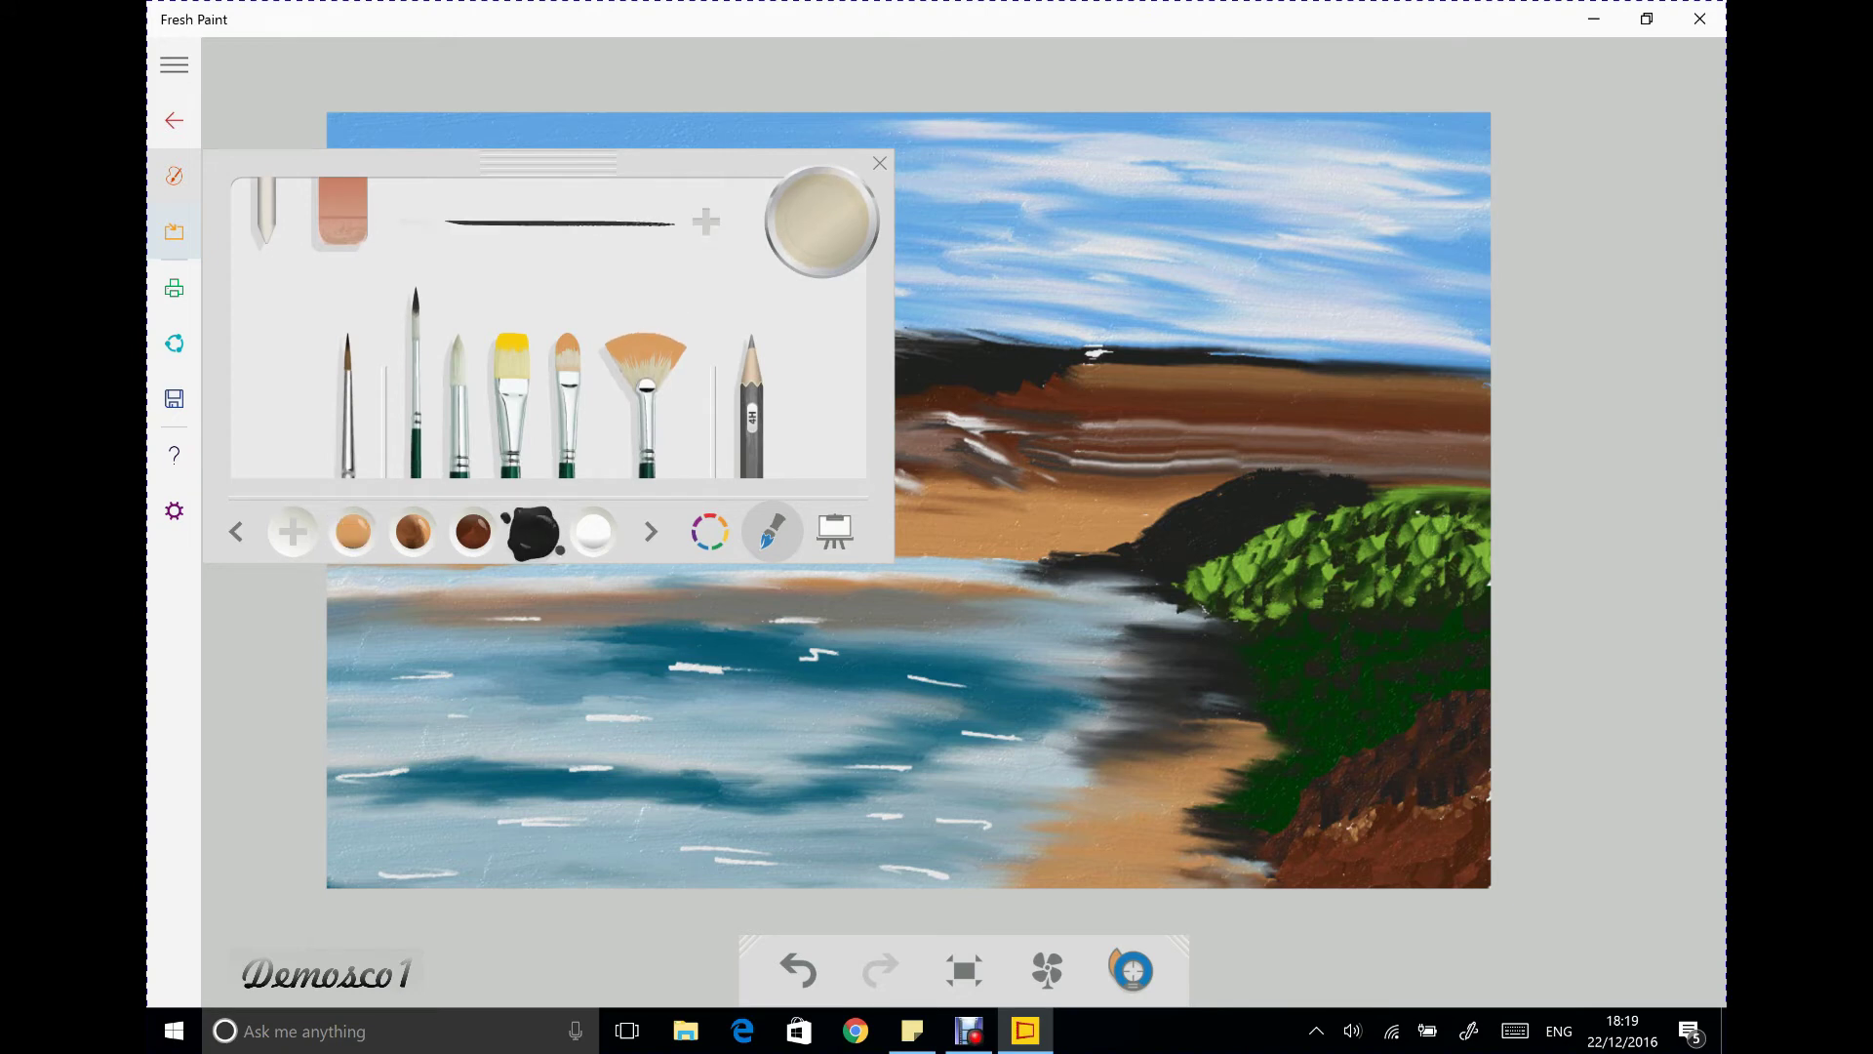
pyautogui.click(593, 532)
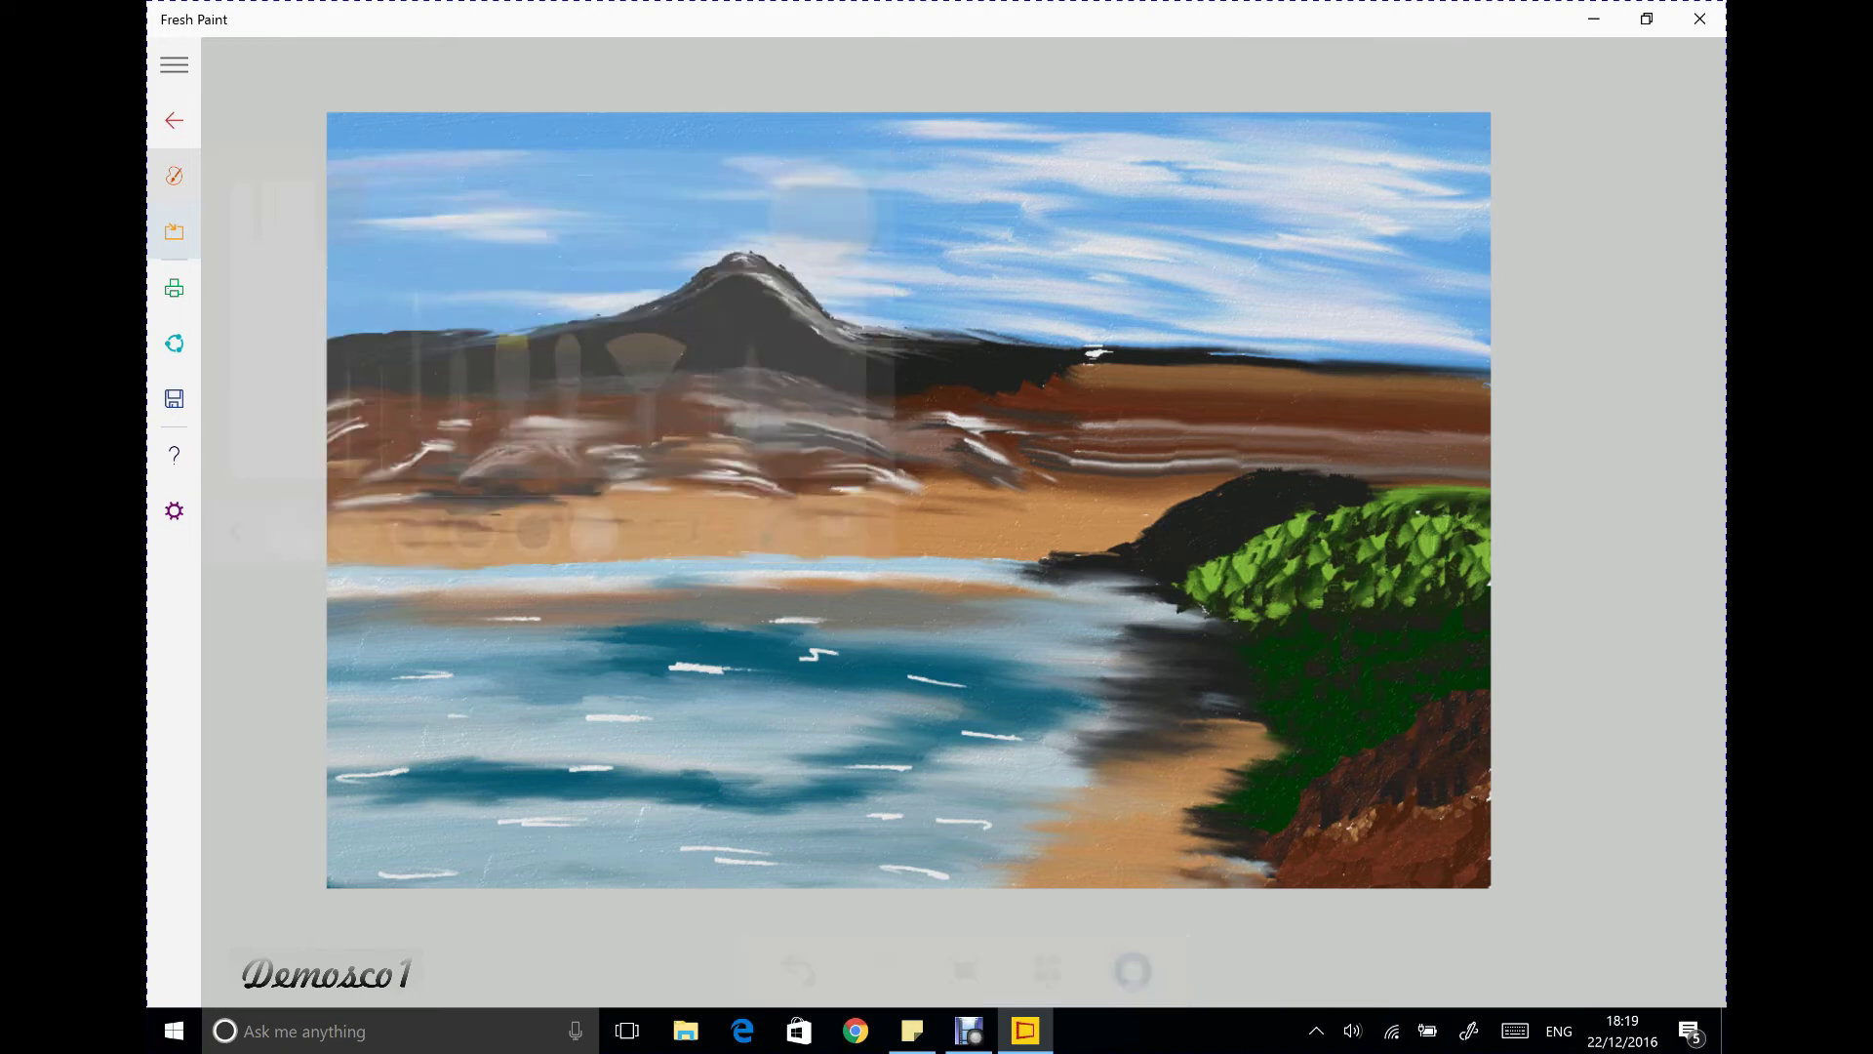
pyautogui.moveTo(1052, 846)
pyautogui.mouseDown()
pyautogui.moveTo(1128, 804)
pyautogui.moveTo(1103, 778)
pyautogui.moveTo(1189, 759)
pyautogui.mouseUp()
pyautogui.moveTo(1136, 740)
pyautogui.mouseDown()
pyautogui.moveTo(1201, 740)
pyautogui.moveTo(1191, 690)
pyautogui.mouseUp()
pyautogui.moveTo(1157, 681); pyautogui.dragTo(1220, 668)
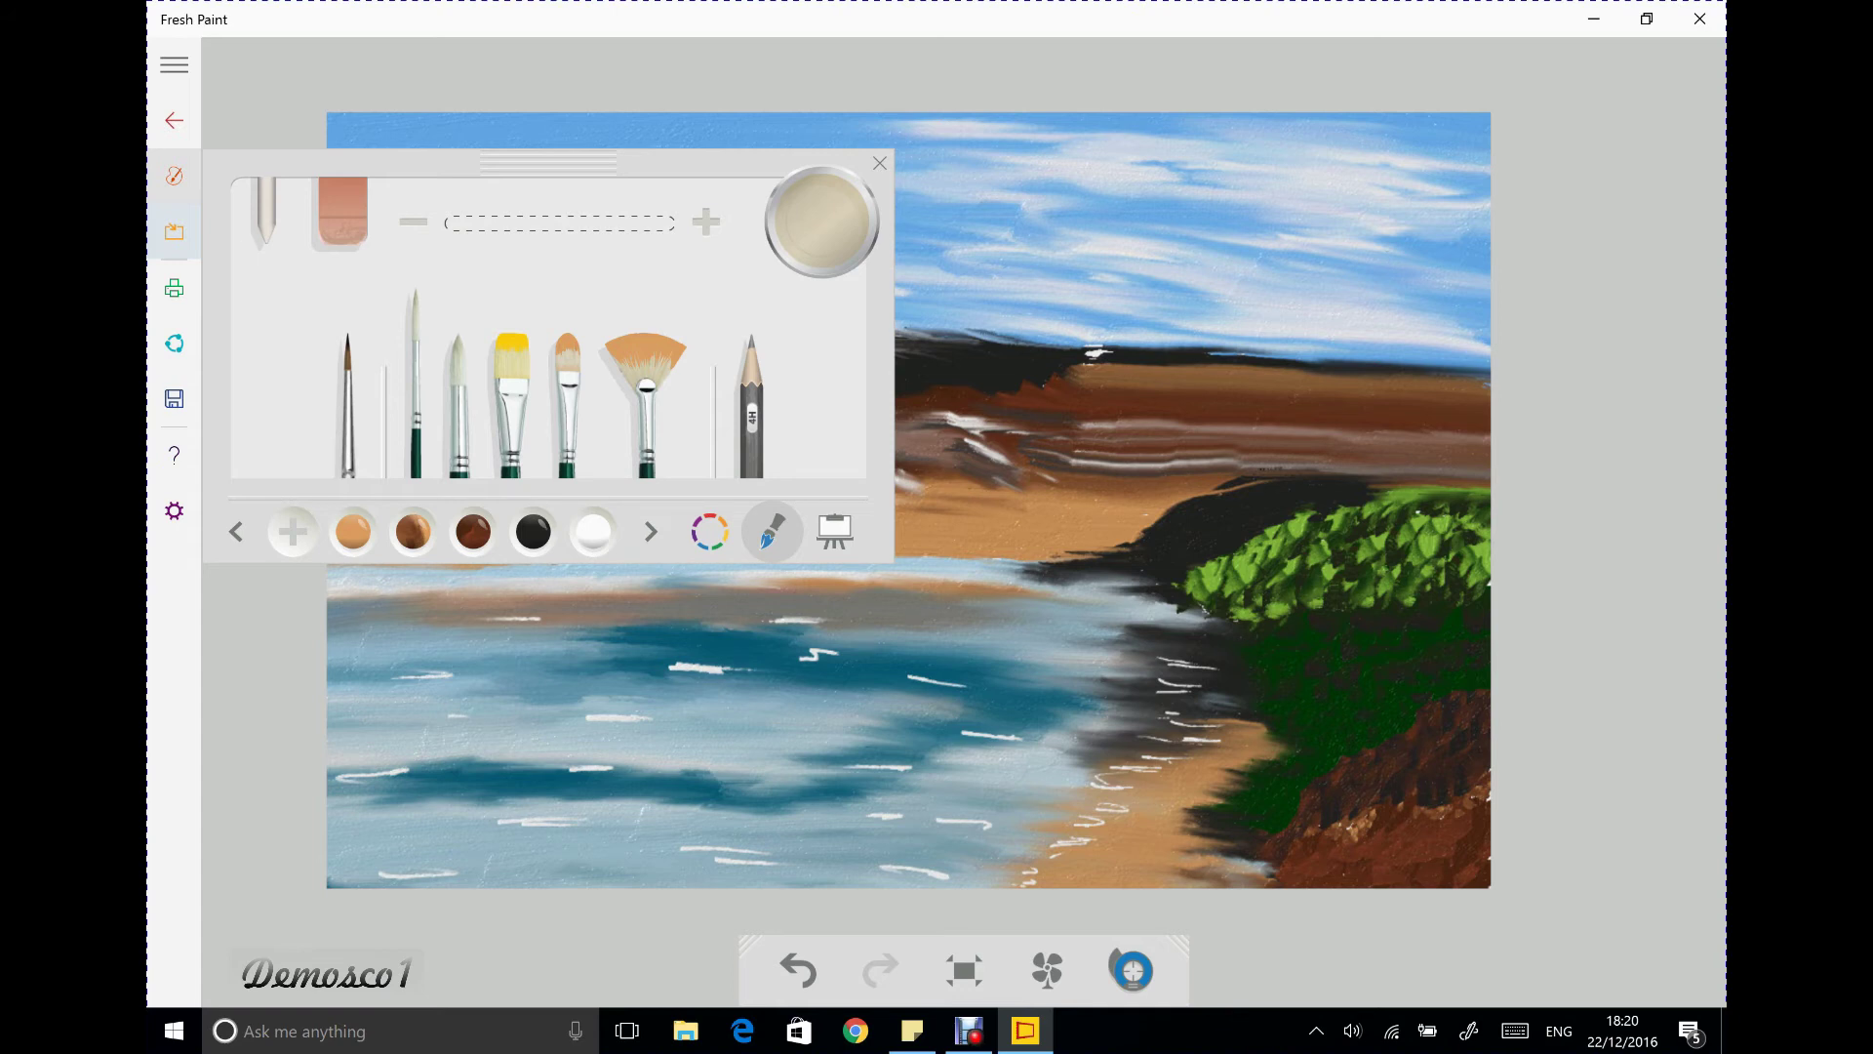
pyautogui.click(473, 532)
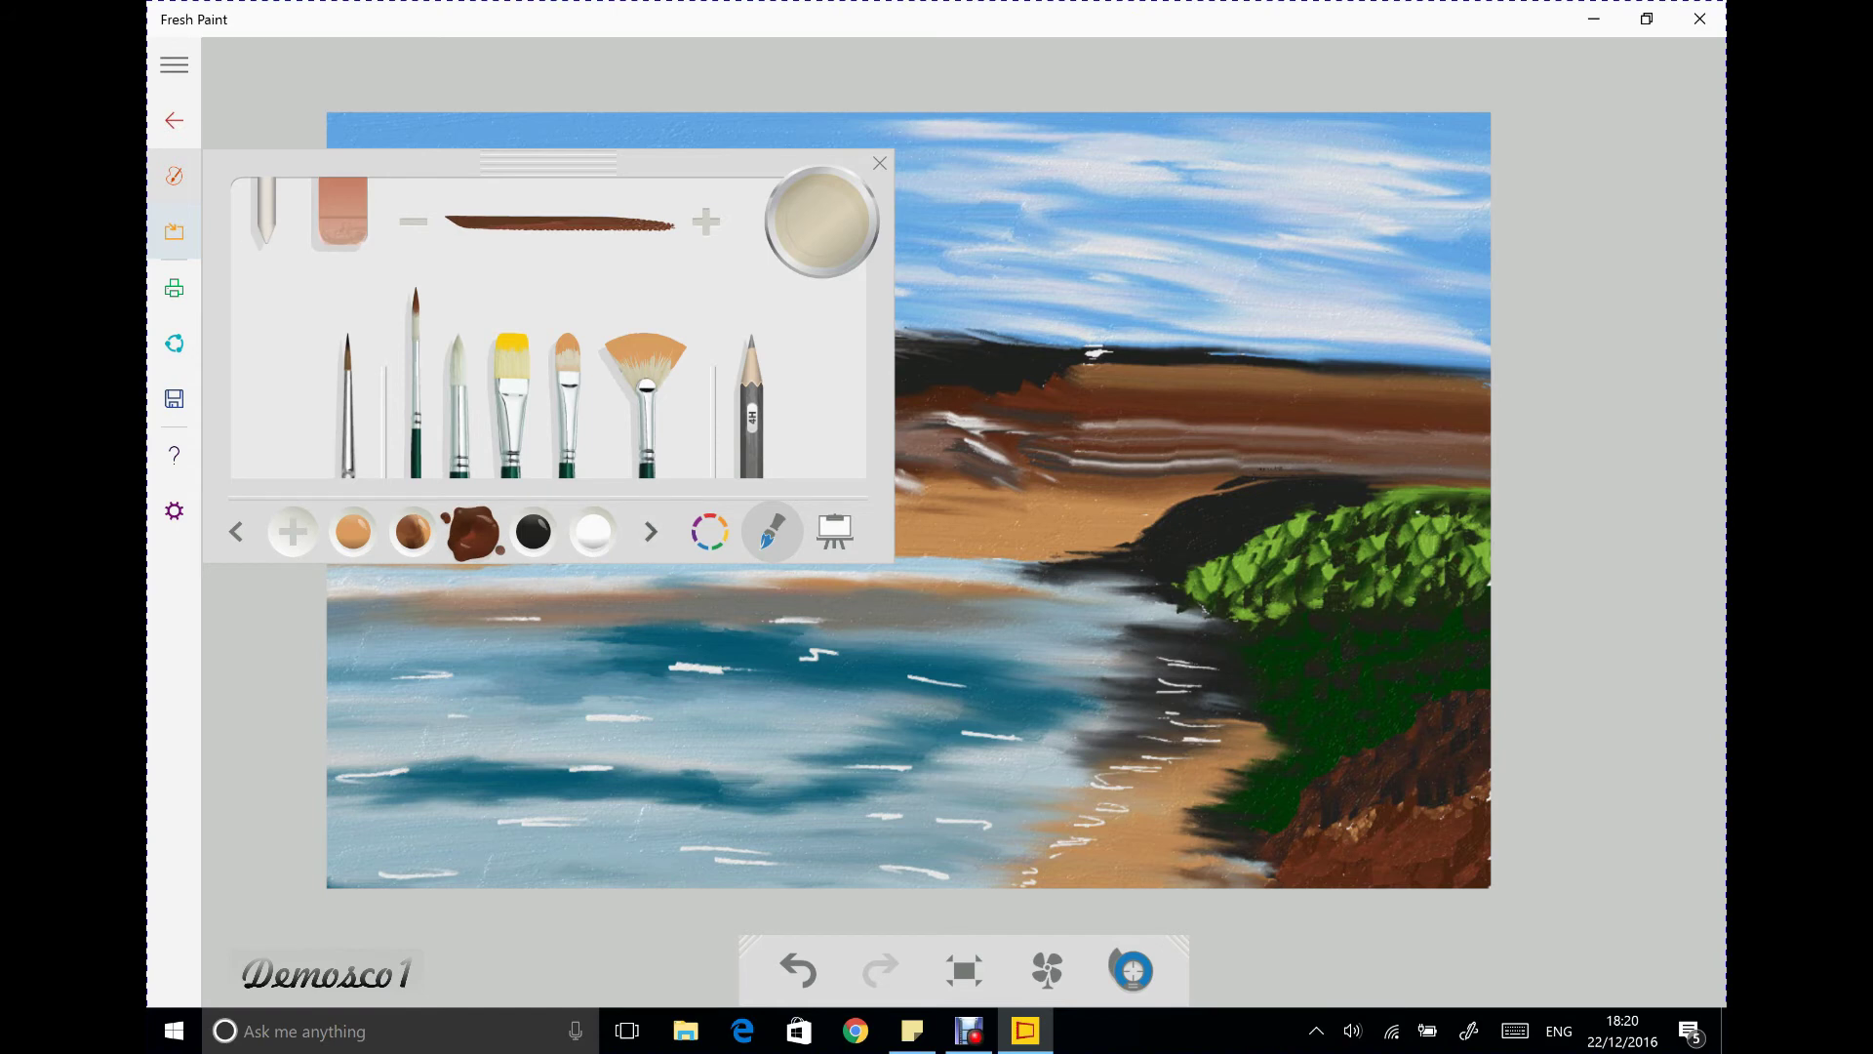
pyautogui.click(710, 531)
pyautogui.click(825, 375)
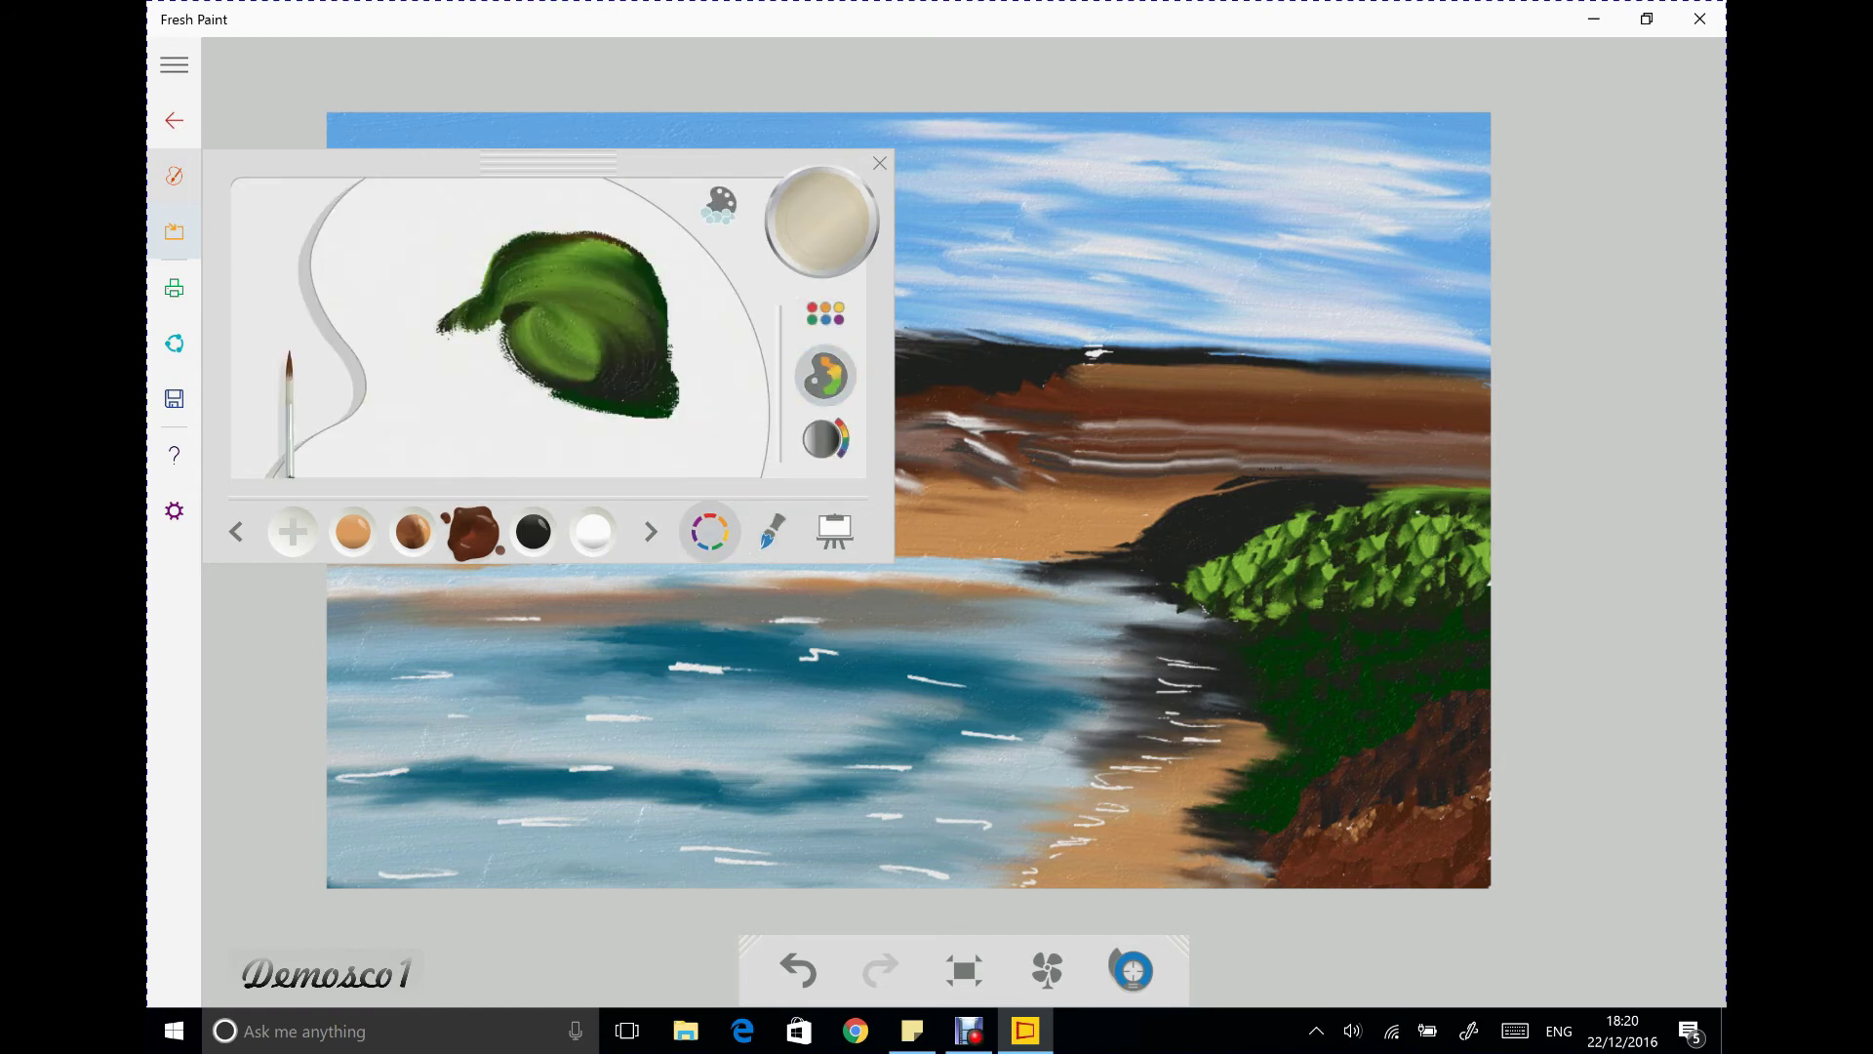
pyautogui.click(720, 205)
pyautogui.moveTo(583, 343); pyautogui.dragTo(620, 377)
pyautogui.click(826, 314)
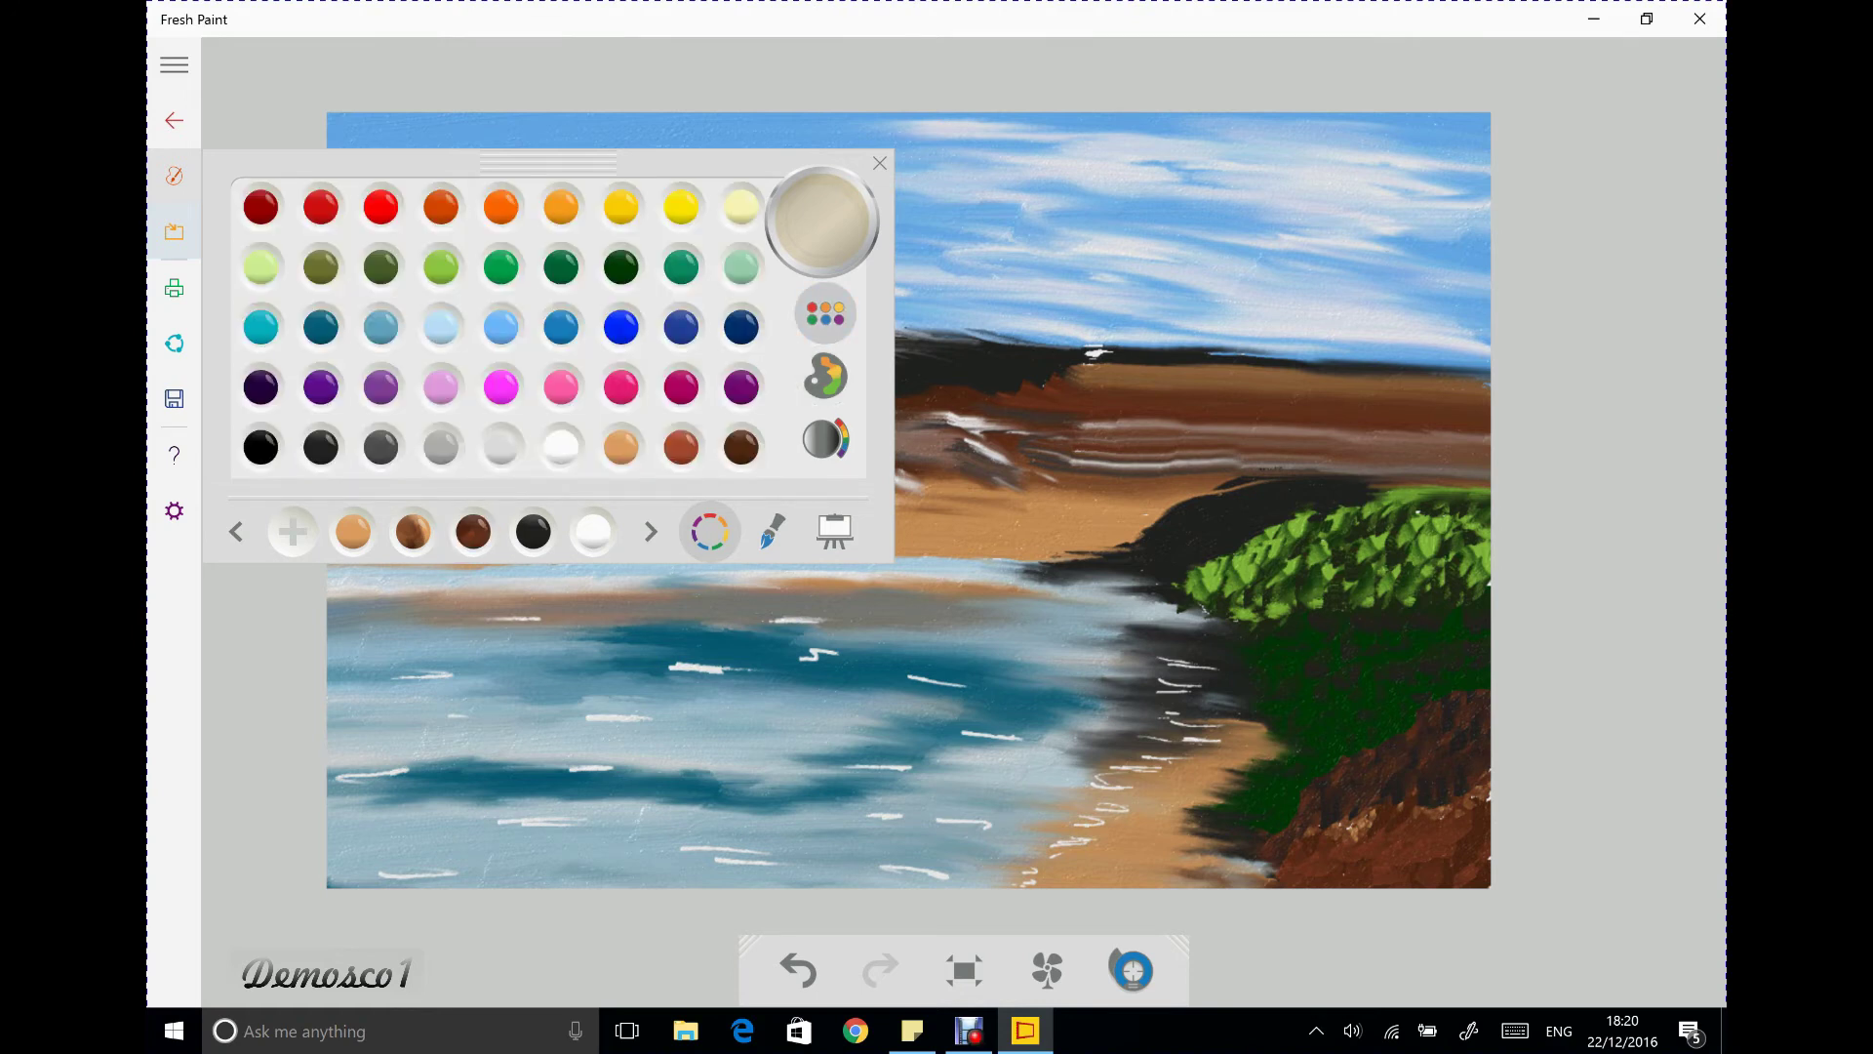
pyautogui.click(826, 375)
pyautogui.moveTo(607, 357)
pyautogui.mouseDown()
pyautogui.moveTo(578, 352)
pyautogui.moveTo(612, 376)
pyautogui.moveTo(562, 342)
pyautogui.moveTo(624, 385)
pyautogui.mouseUp()
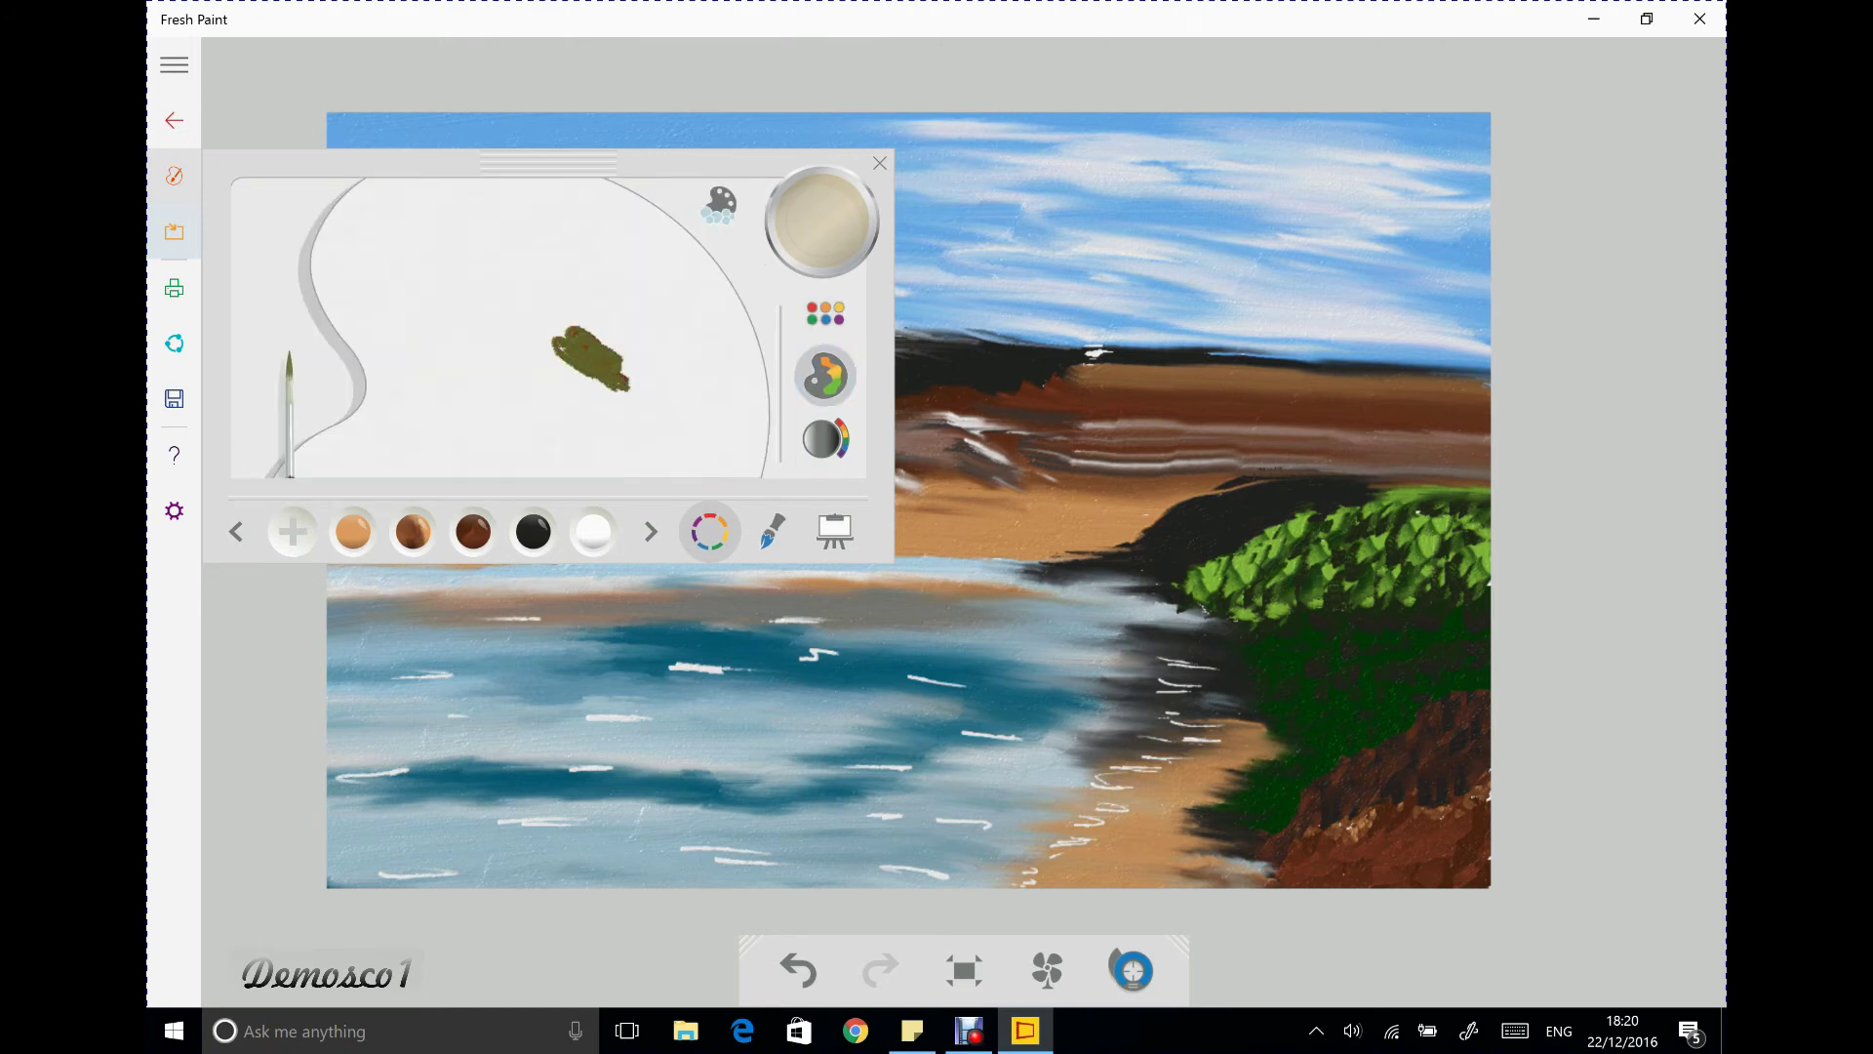
pyautogui.click(720, 203)
# Mix moss green and black on the cleaned palette with the round brush
pyautogui.click(825, 313)
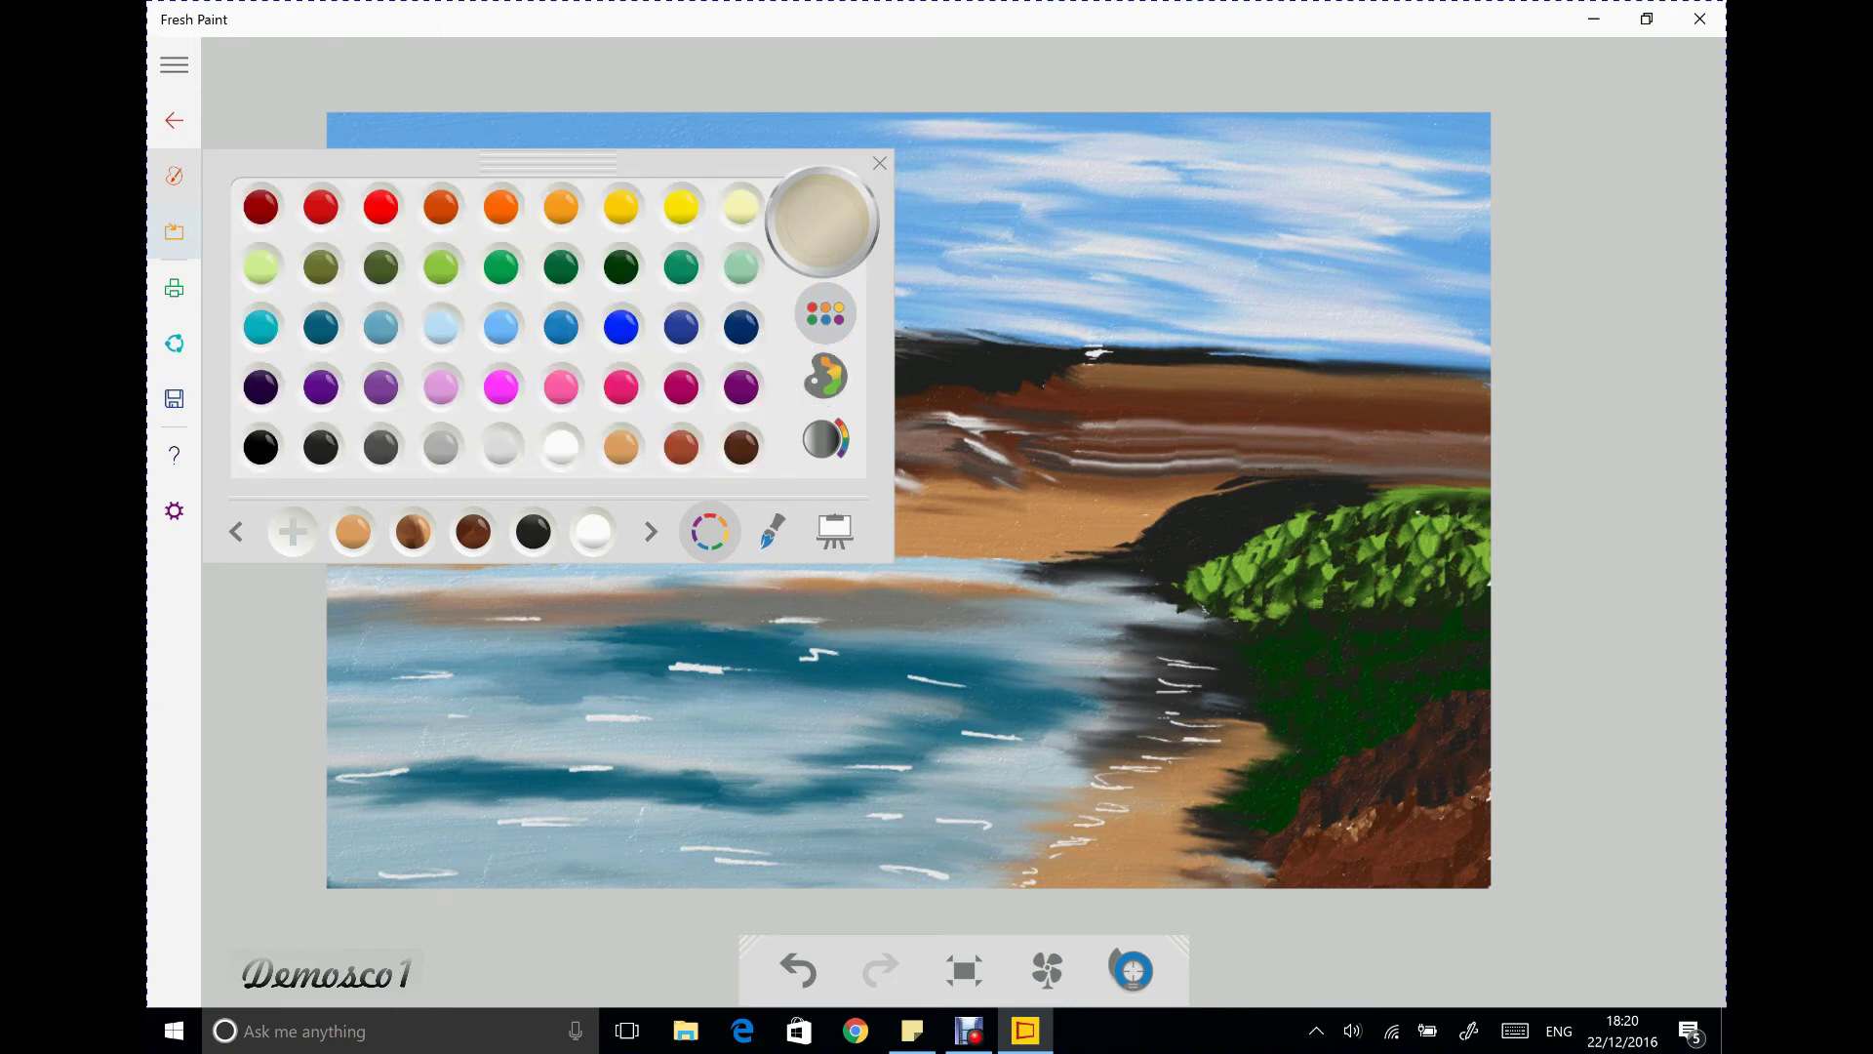
pyautogui.click(380, 266)
pyautogui.moveTo(542, 342)
pyautogui.mouseDown()
pyautogui.moveTo(571, 337)
pyautogui.moveTo(605, 369)
pyautogui.mouseUp()
pyautogui.click(825, 313)
pyautogui.click(260, 447)
pyautogui.moveTo(561, 353); pyautogui.dragTo(602, 367)
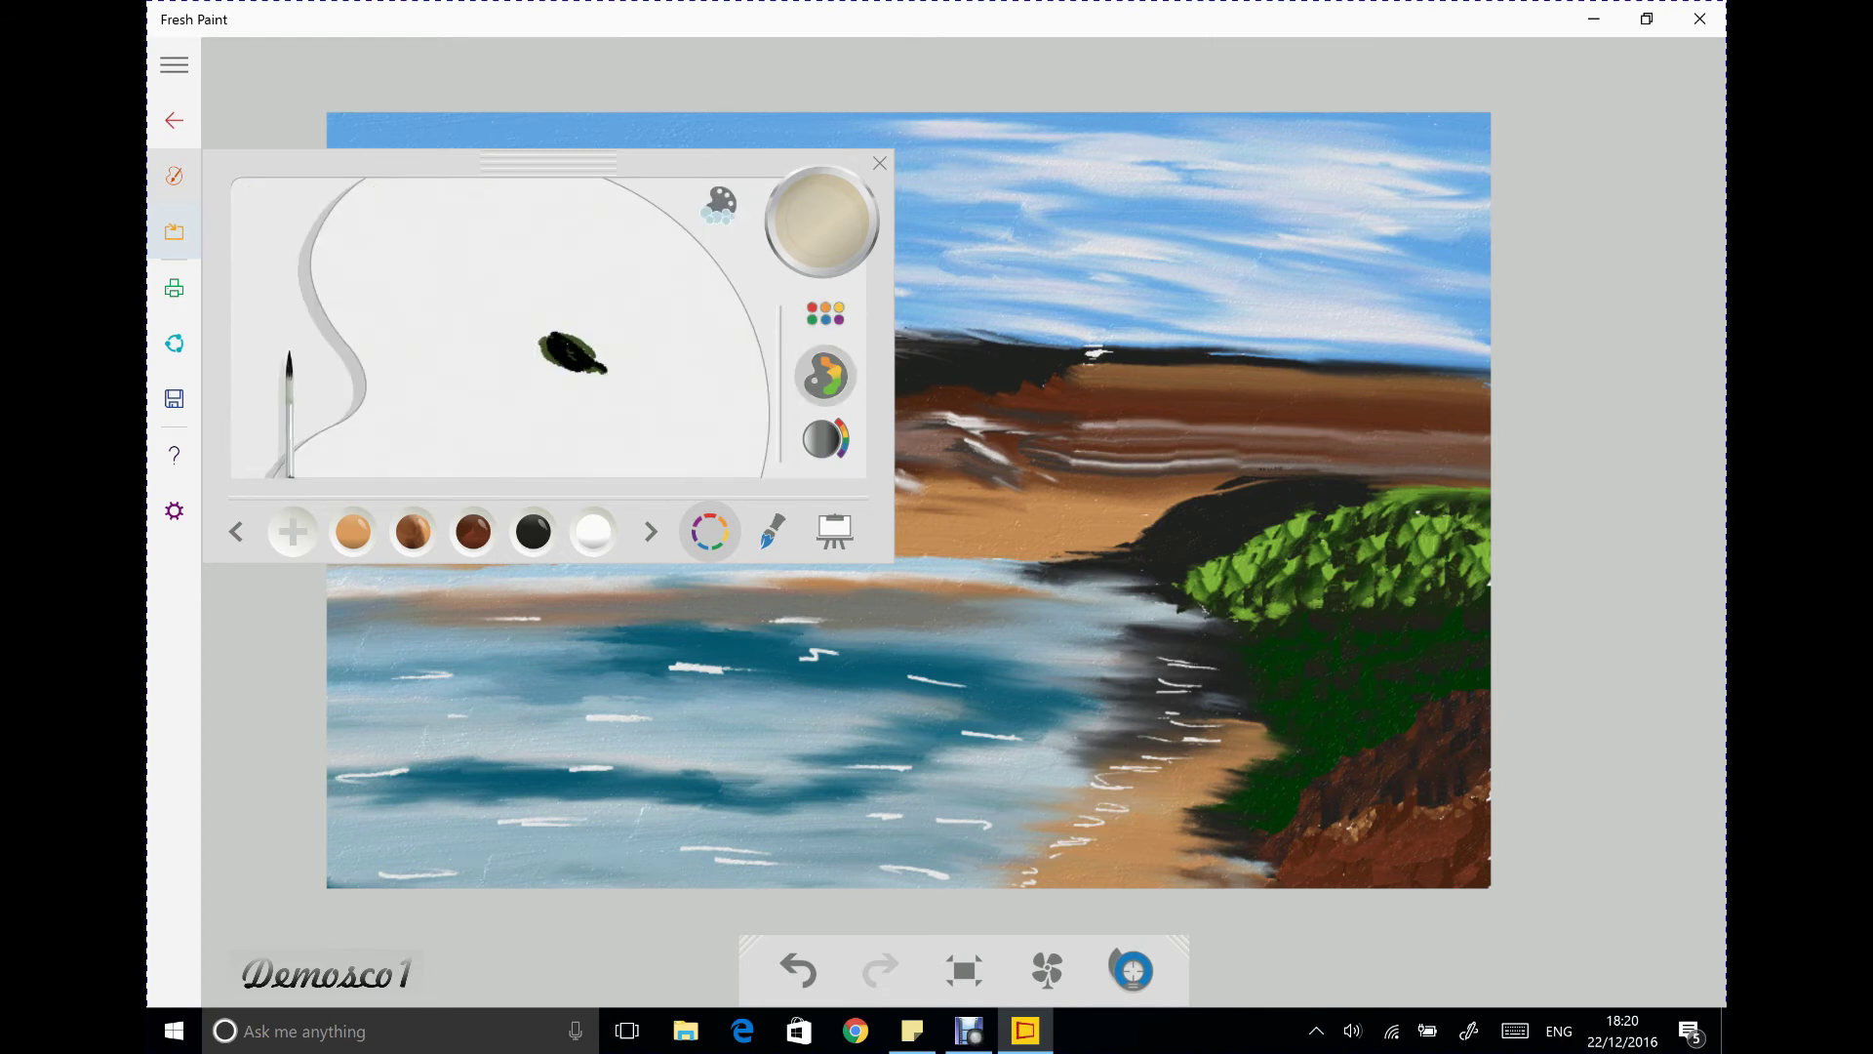
pyautogui.moveTo(541, 344); pyautogui.dragTo(641, 393)
# Blend more moss green into the dark mixture on the palette to get a dark olive green
pyautogui.click(824, 312)
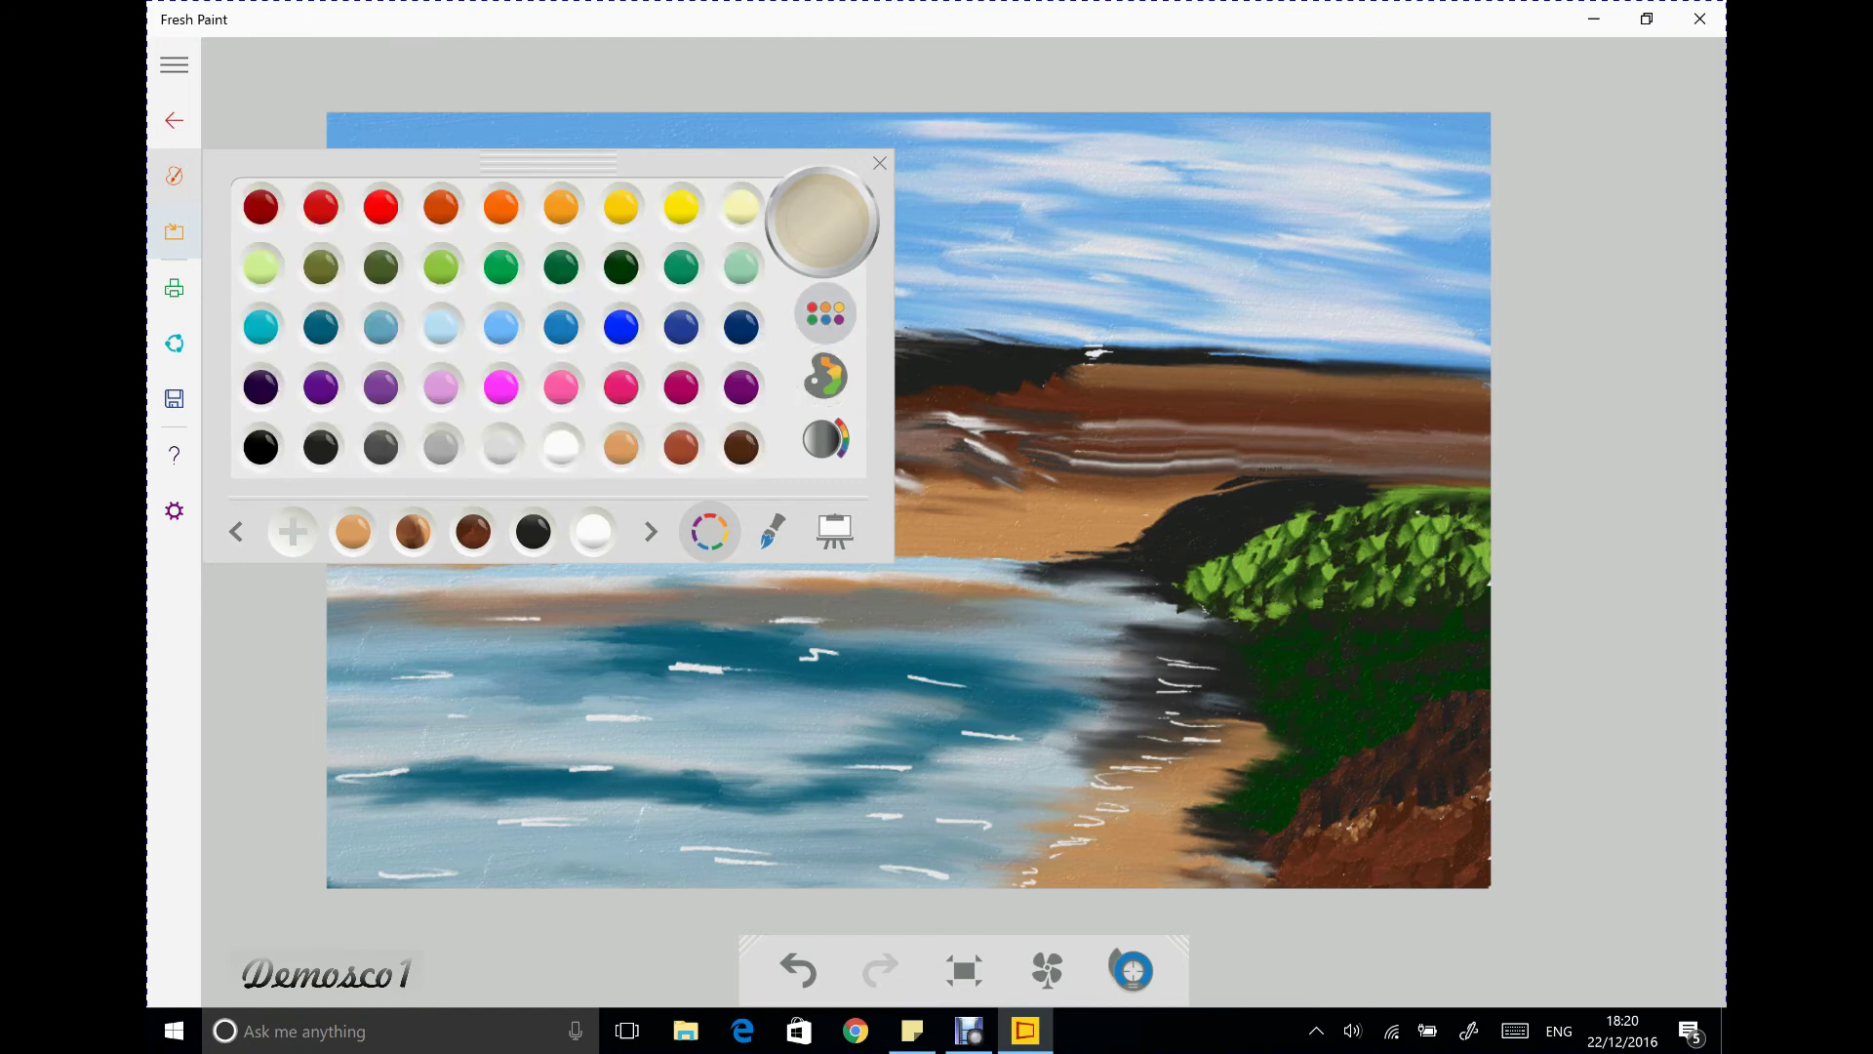
pyautogui.click(379, 269)
pyautogui.moveTo(554, 341)
pyautogui.mouseDown()
pyautogui.moveTo(605, 371)
pyautogui.moveTo(515, 344)
pyautogui.mouseUp()
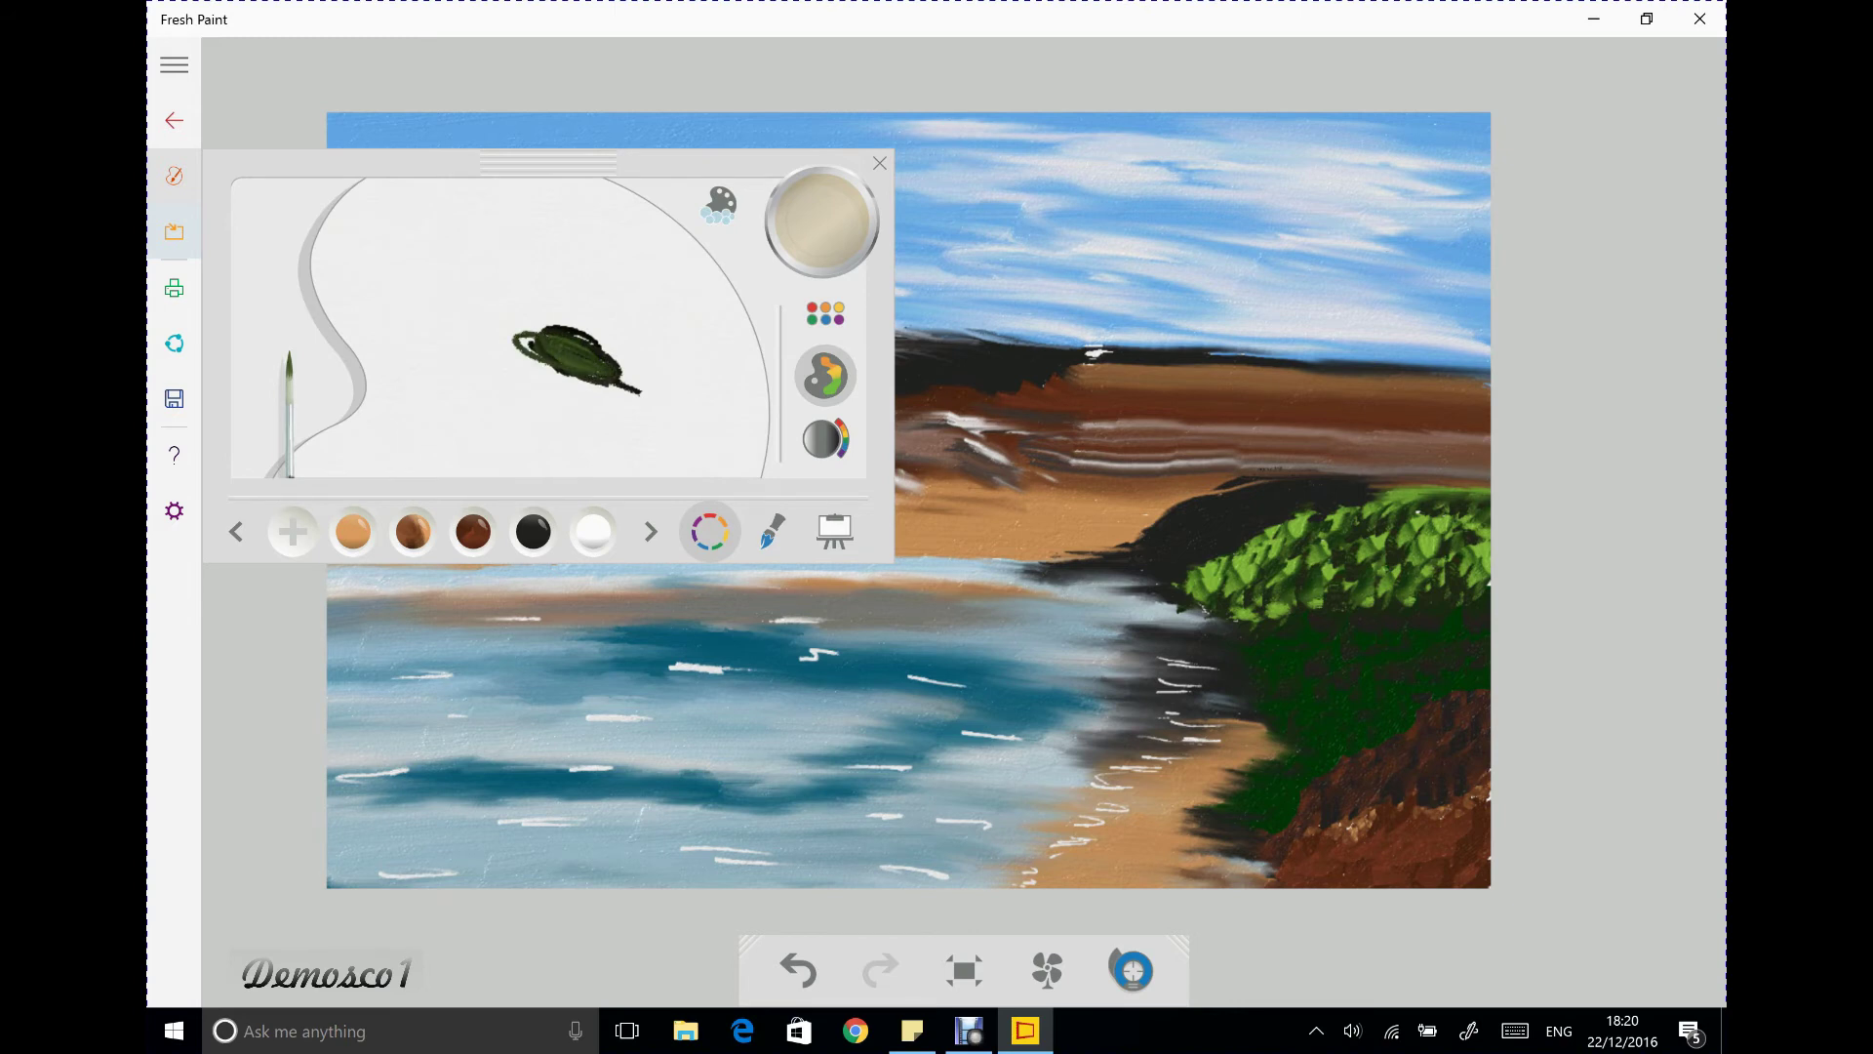
pyautogui.press('Escape')
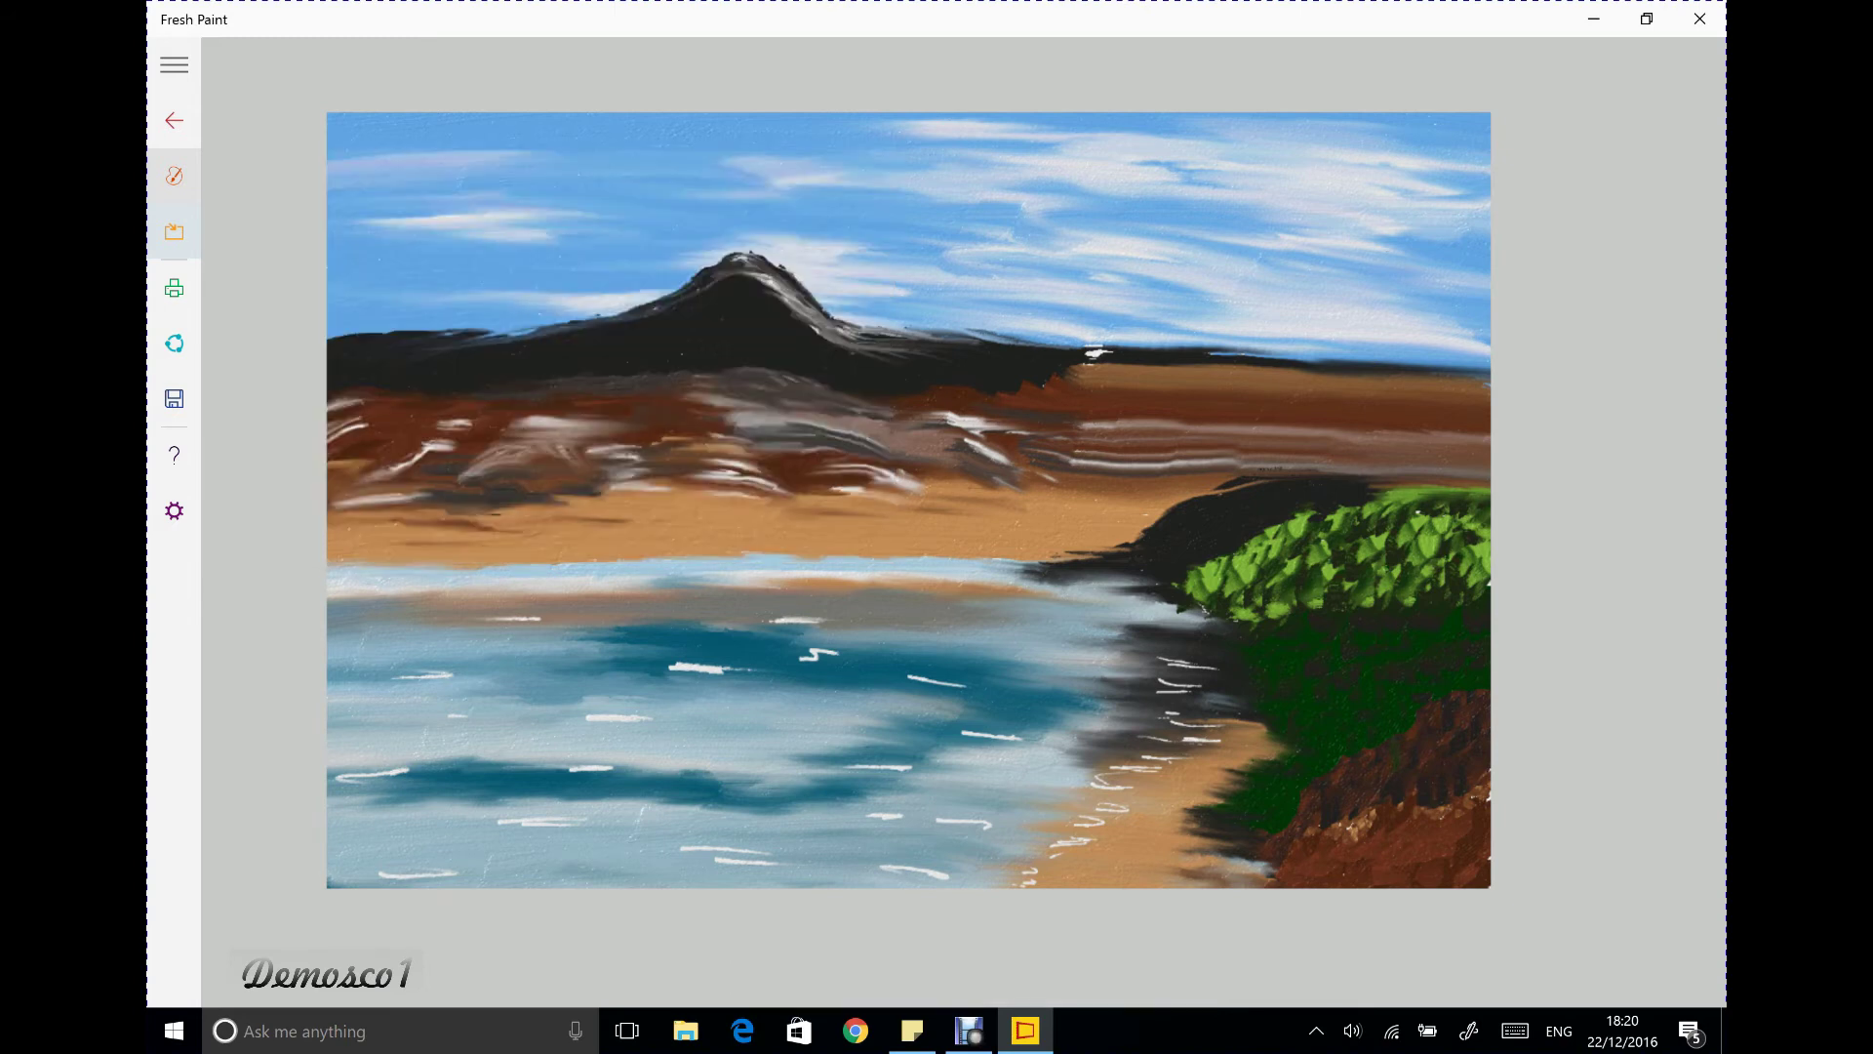
pyautogui.press('Escape')
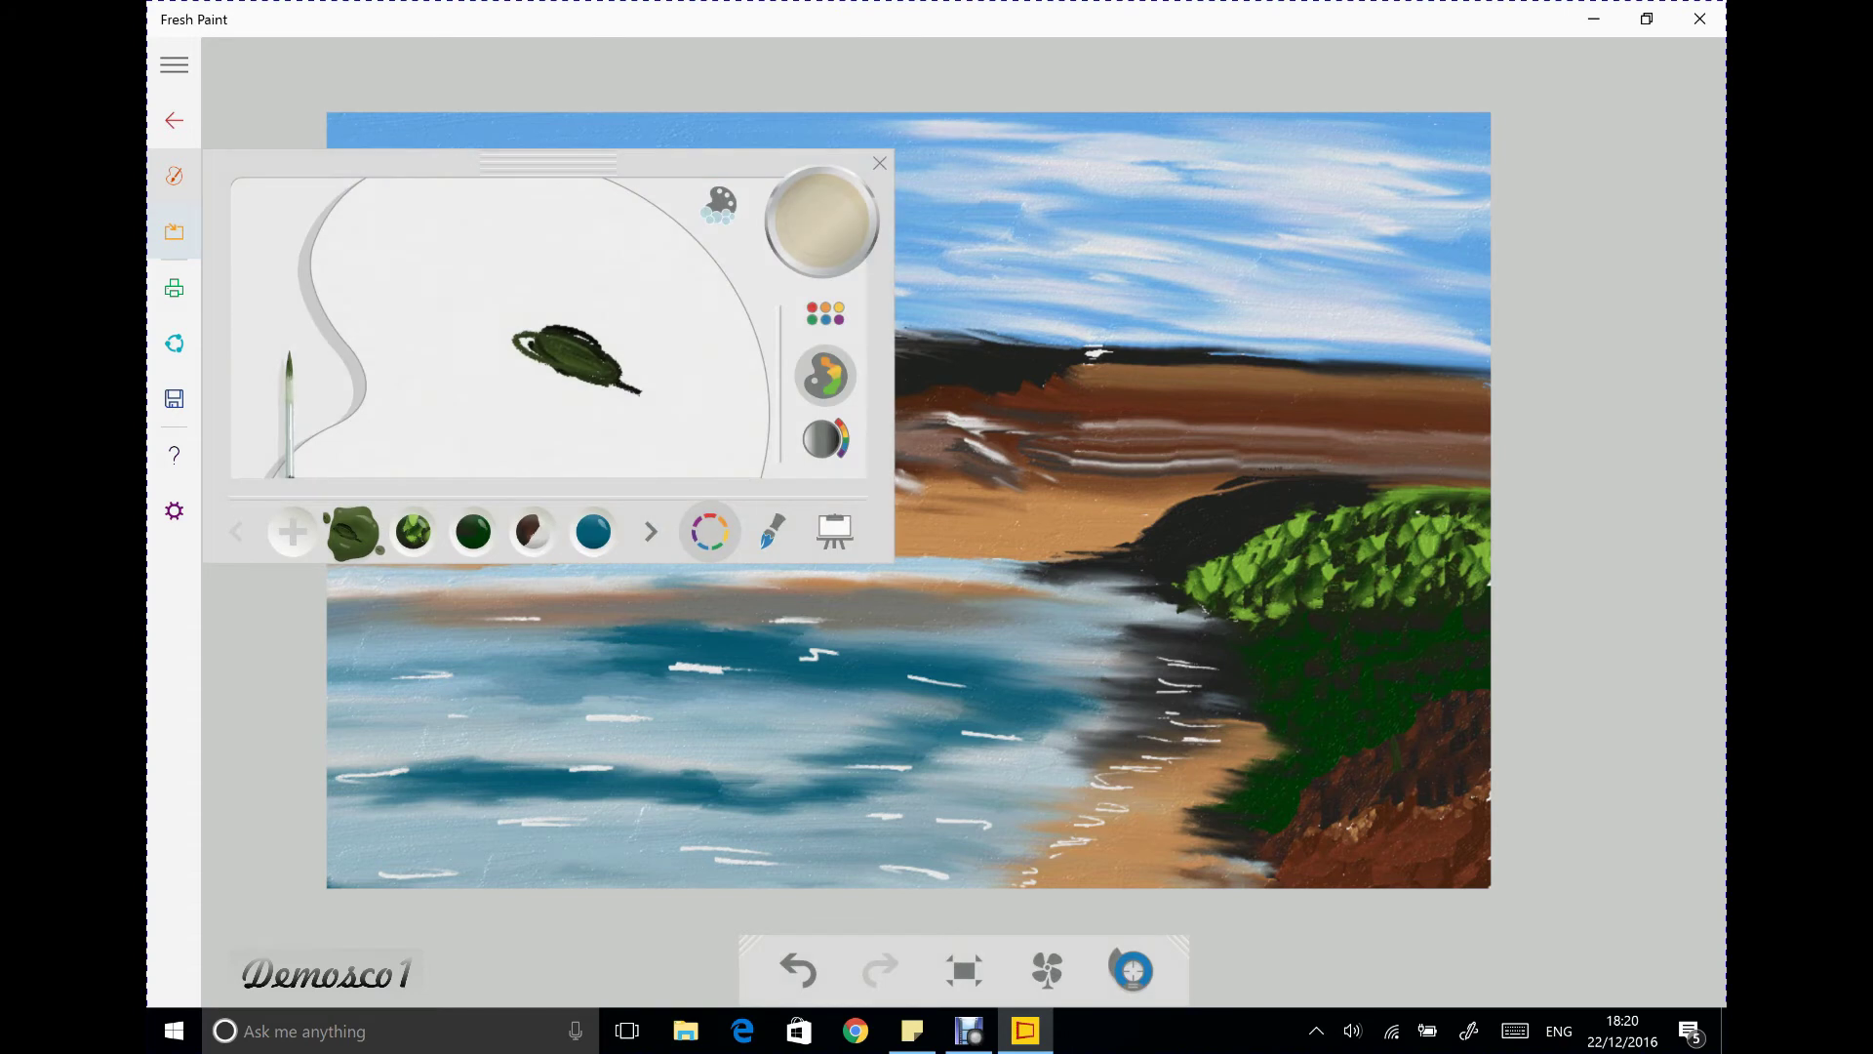
# Start dark tree foliage at the canvas's right edge, down to the light green bush, using green-black paint on the fan brush
pyautogui.click(824, 313)
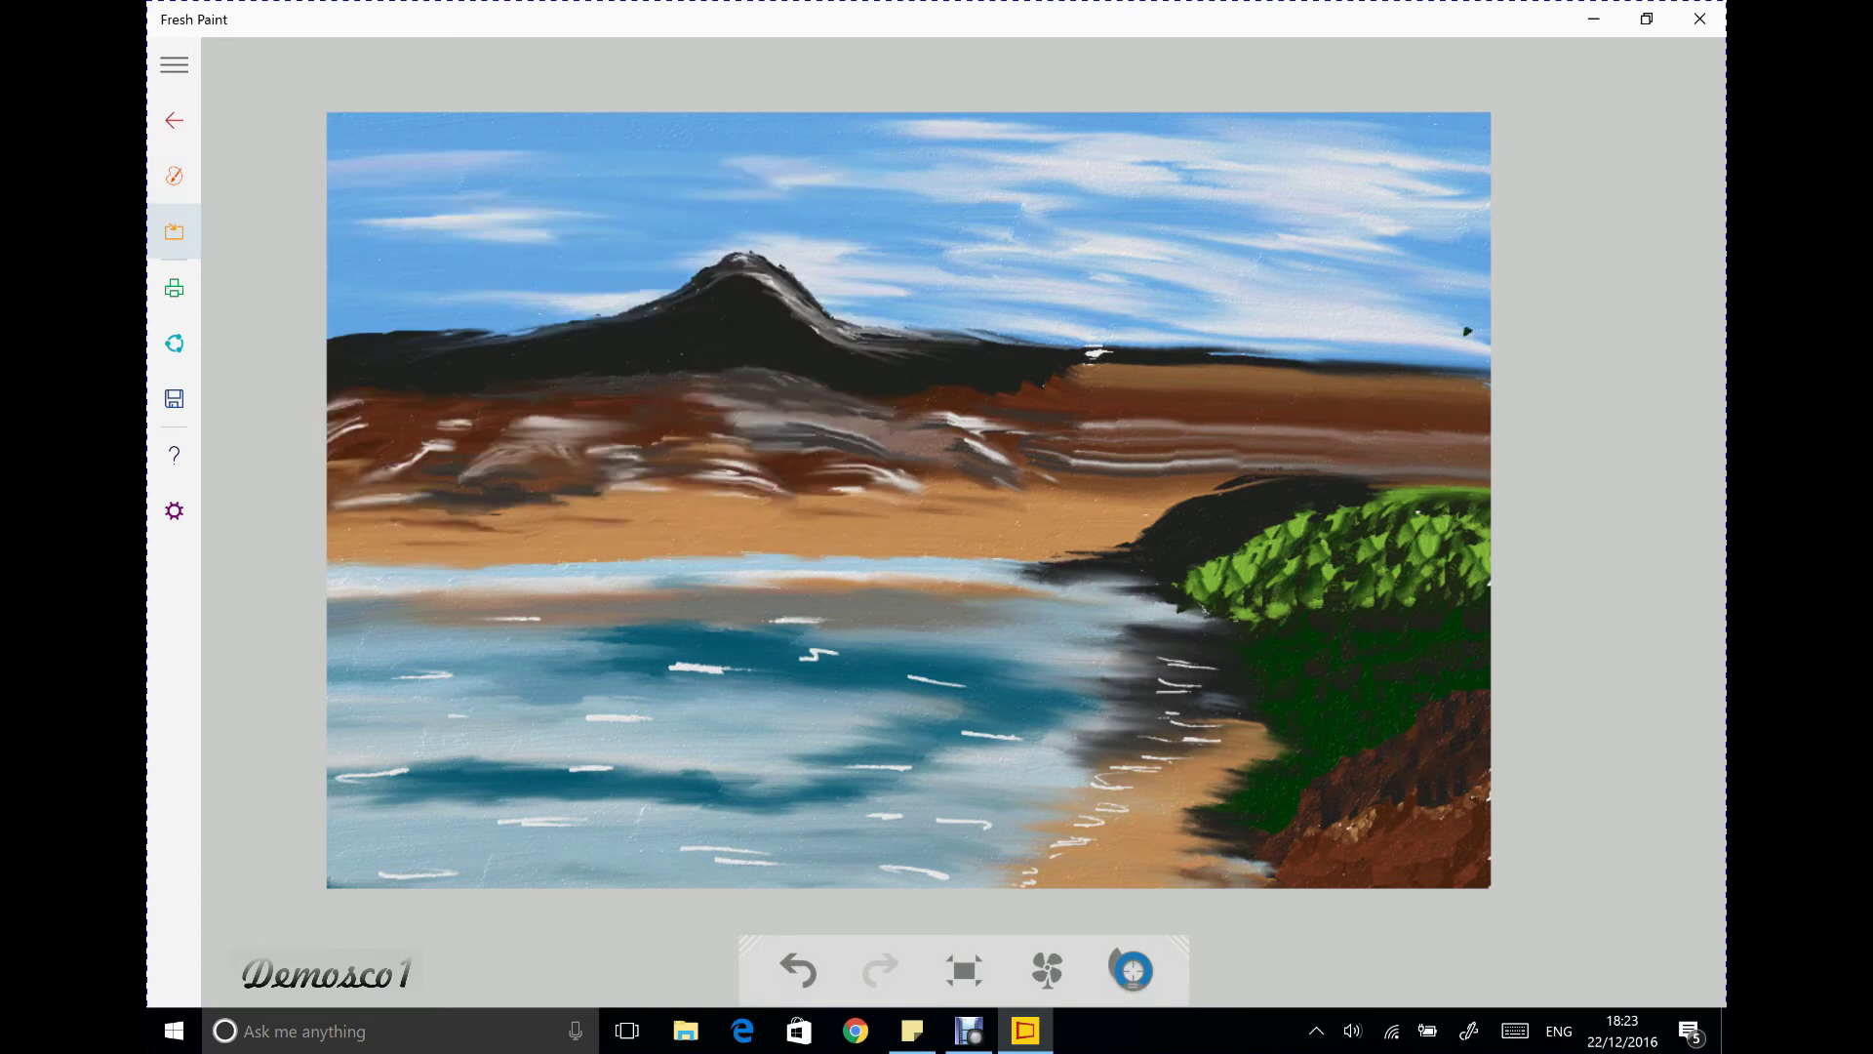
pyautogui.press('Escape')
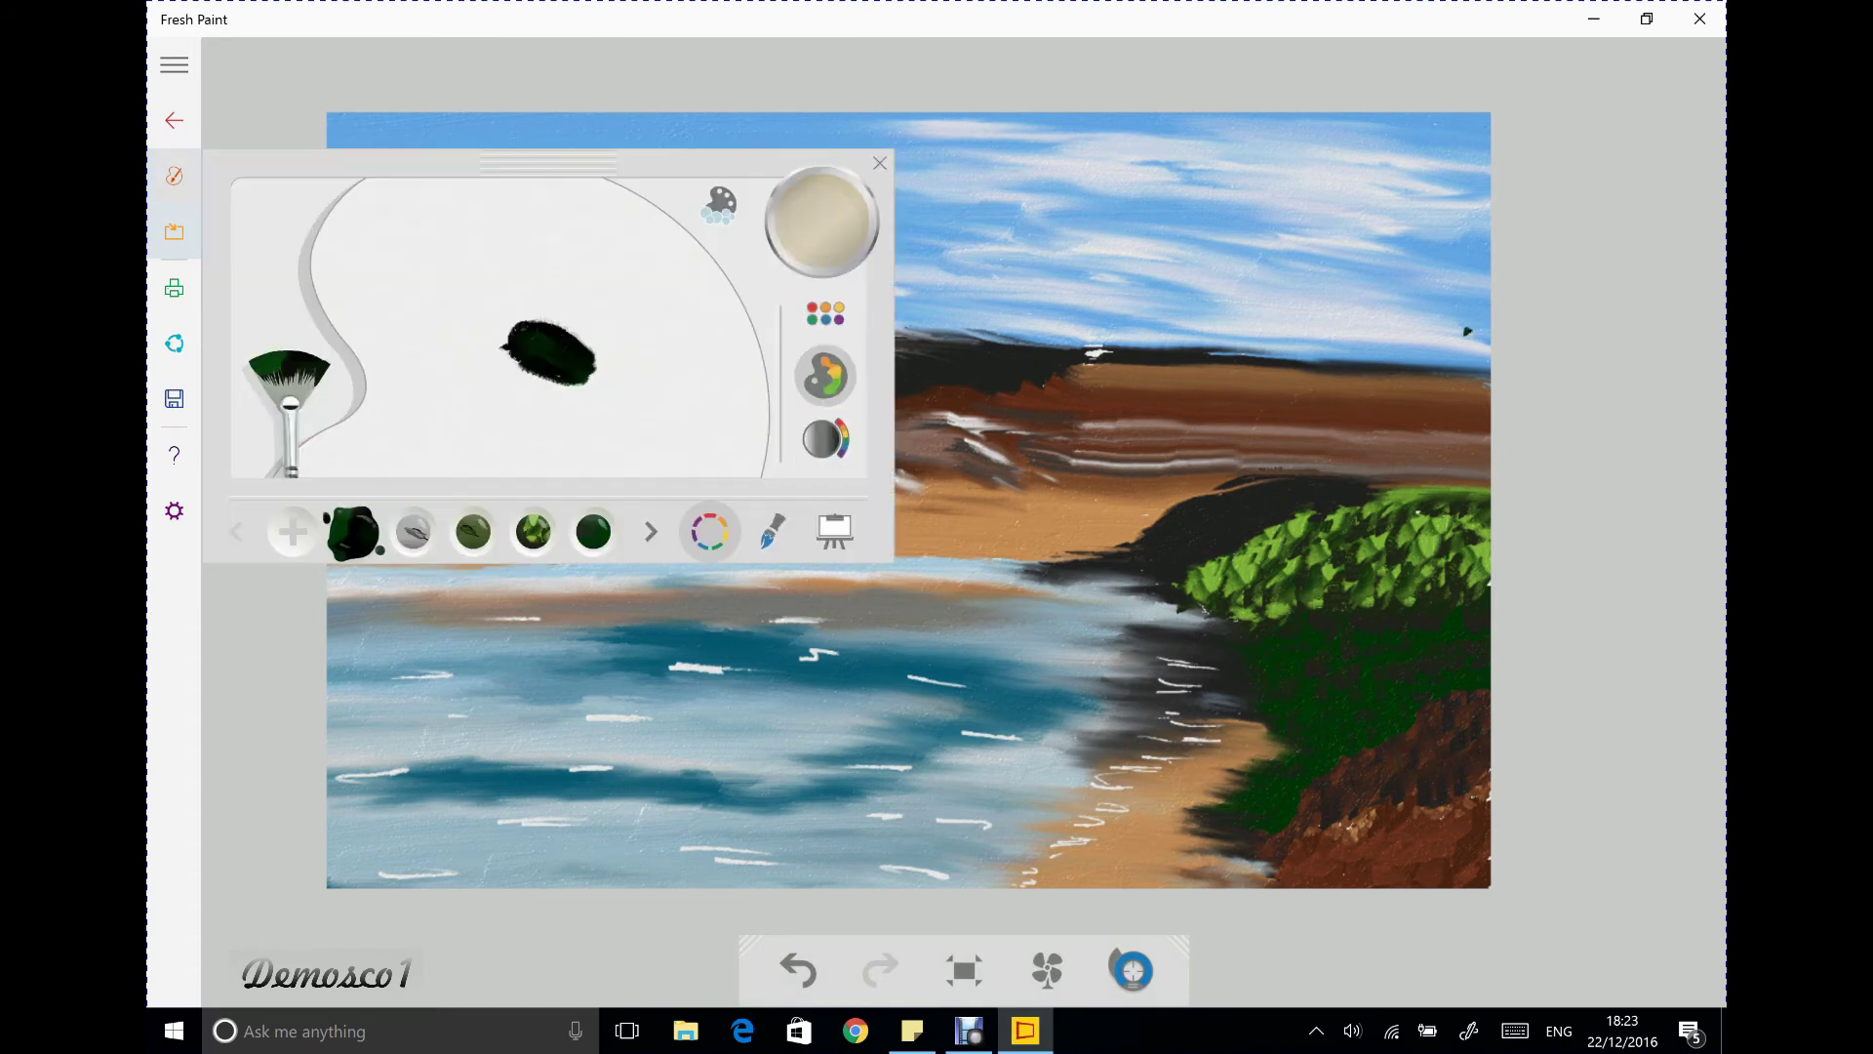
pyautogui.click(772, 531)
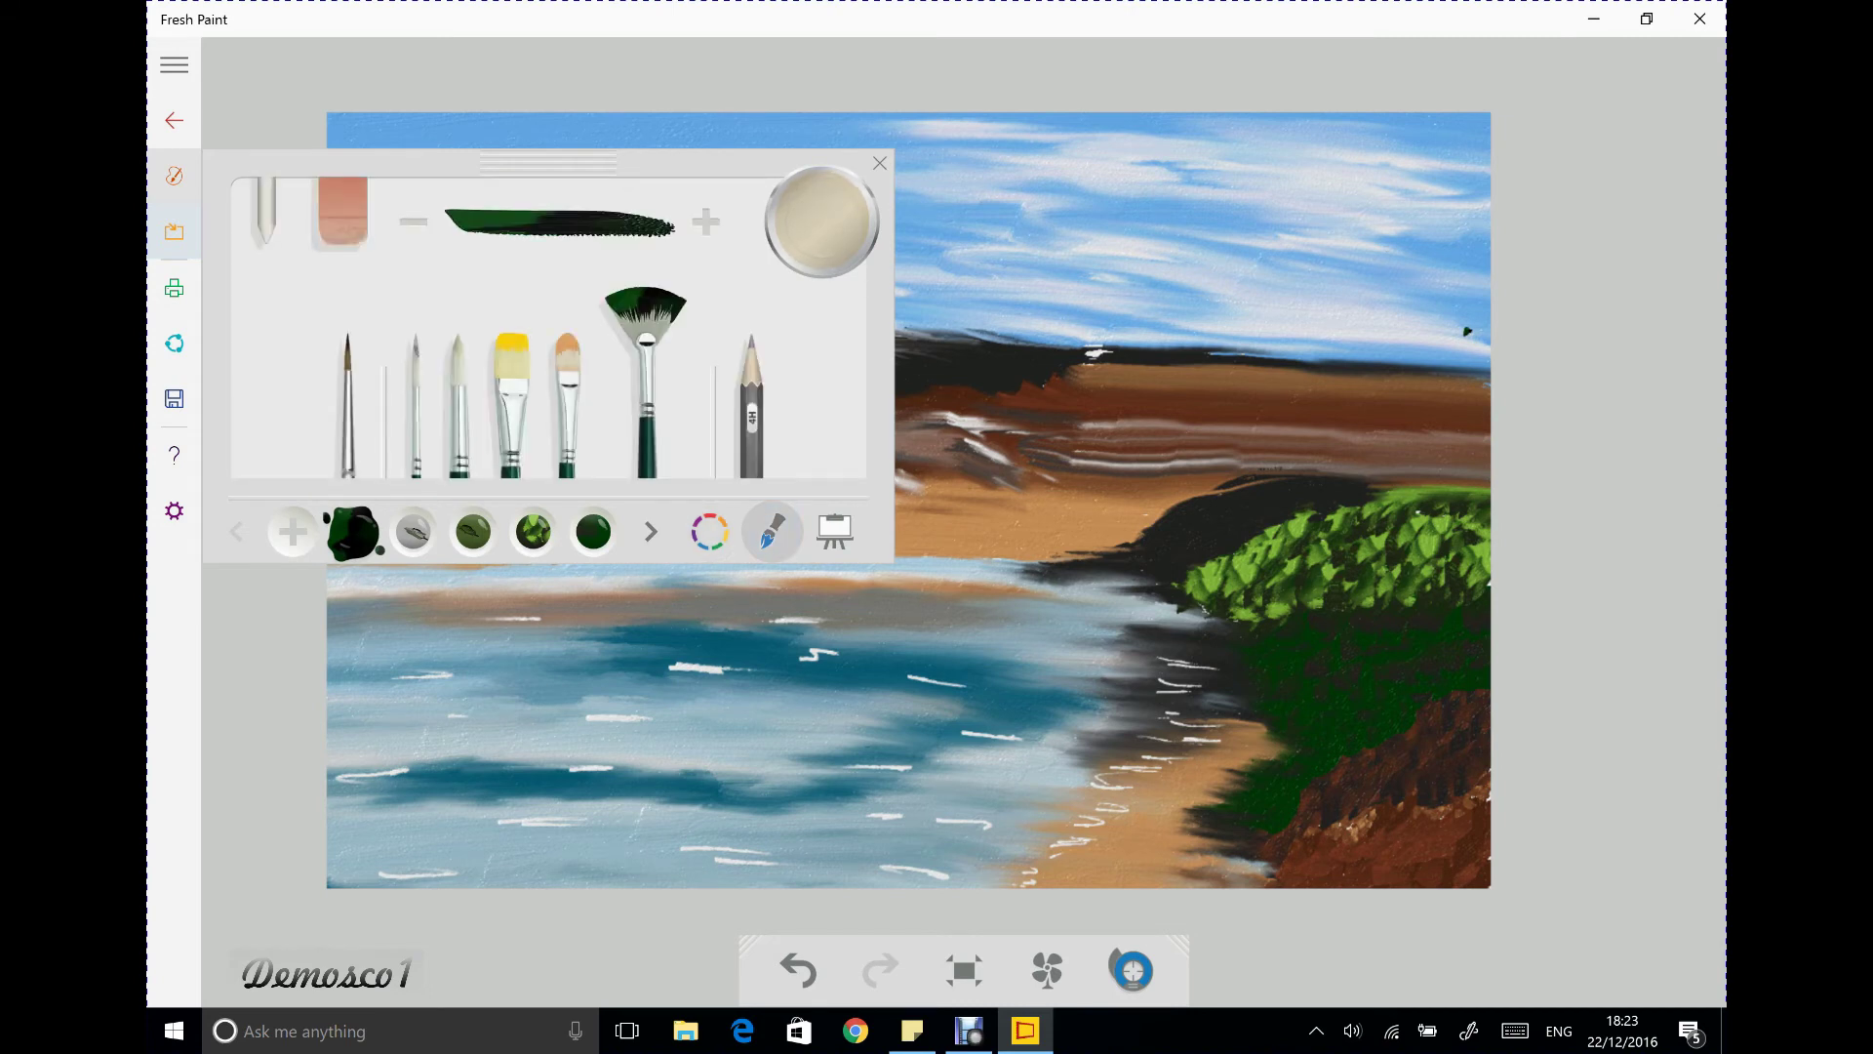
pyautogui.moveTo(1467, 332); pyautogui.dragTo(1471, 356)
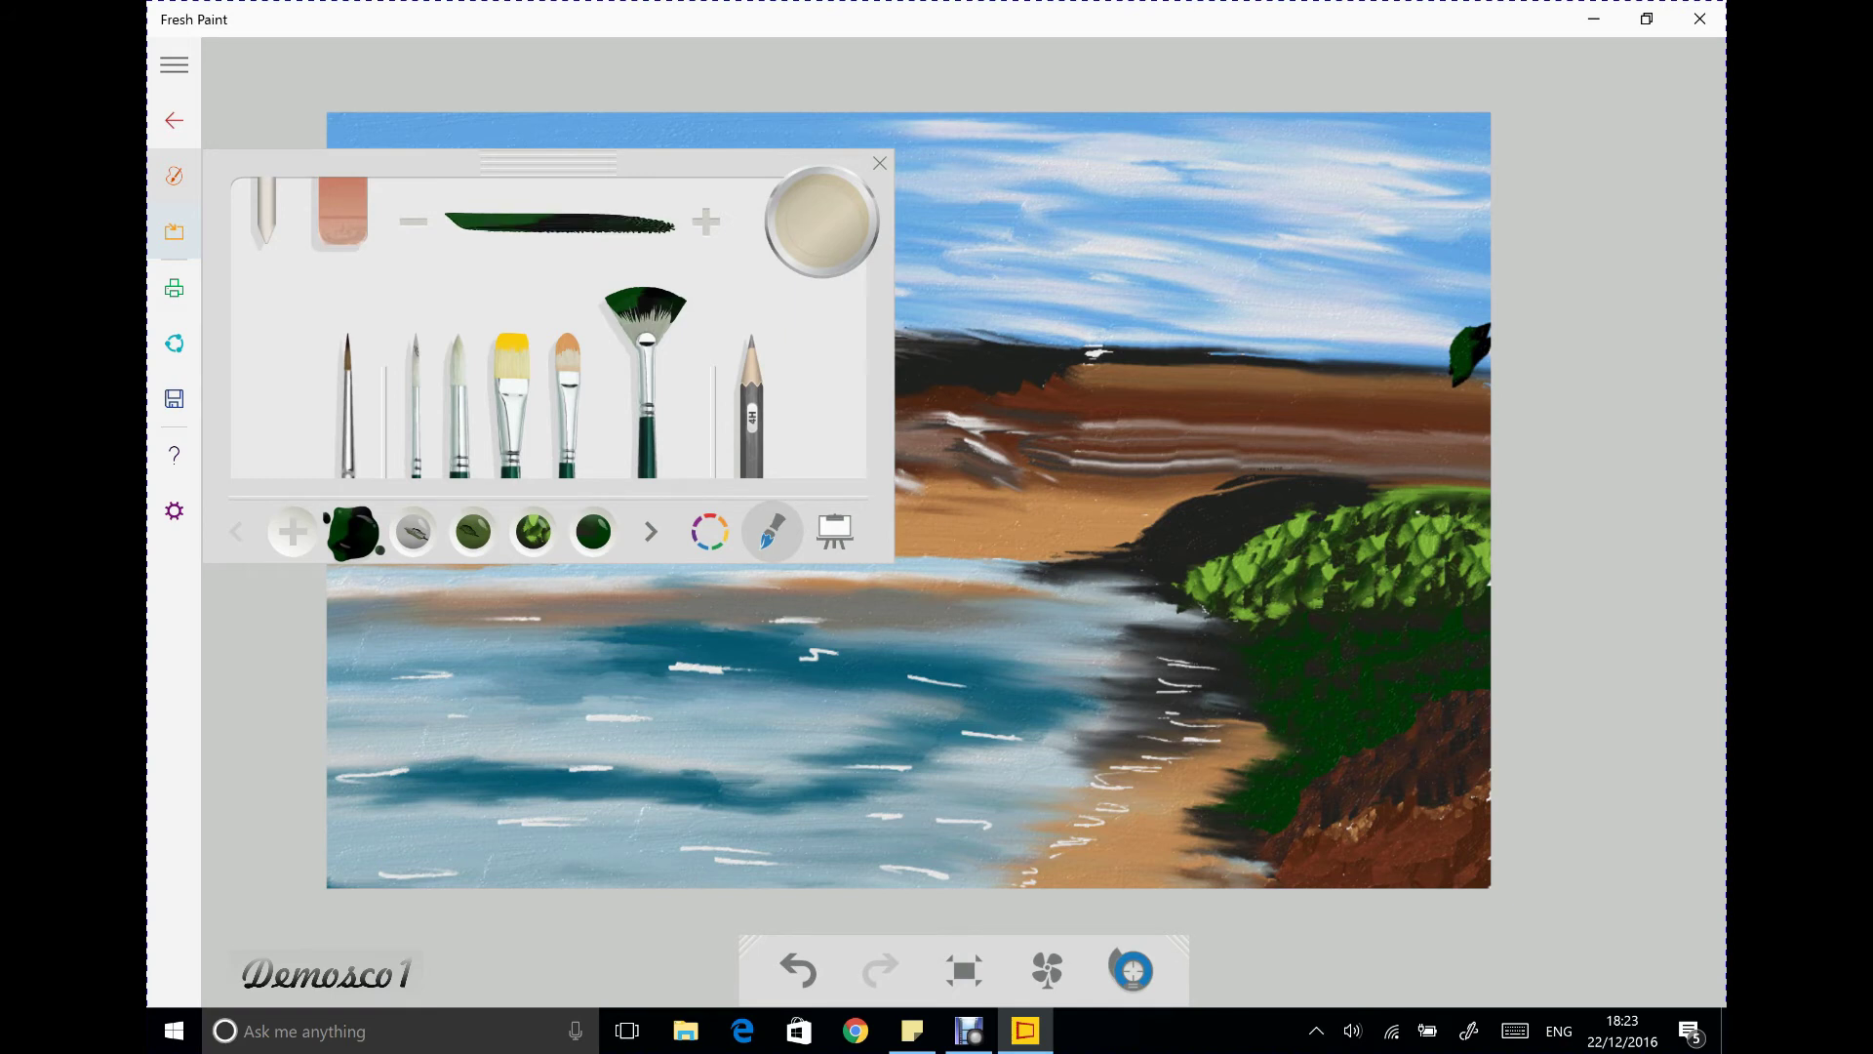
pyautogui.moveTo(1469, 386); pyautogui.dragTo(1483, 486)
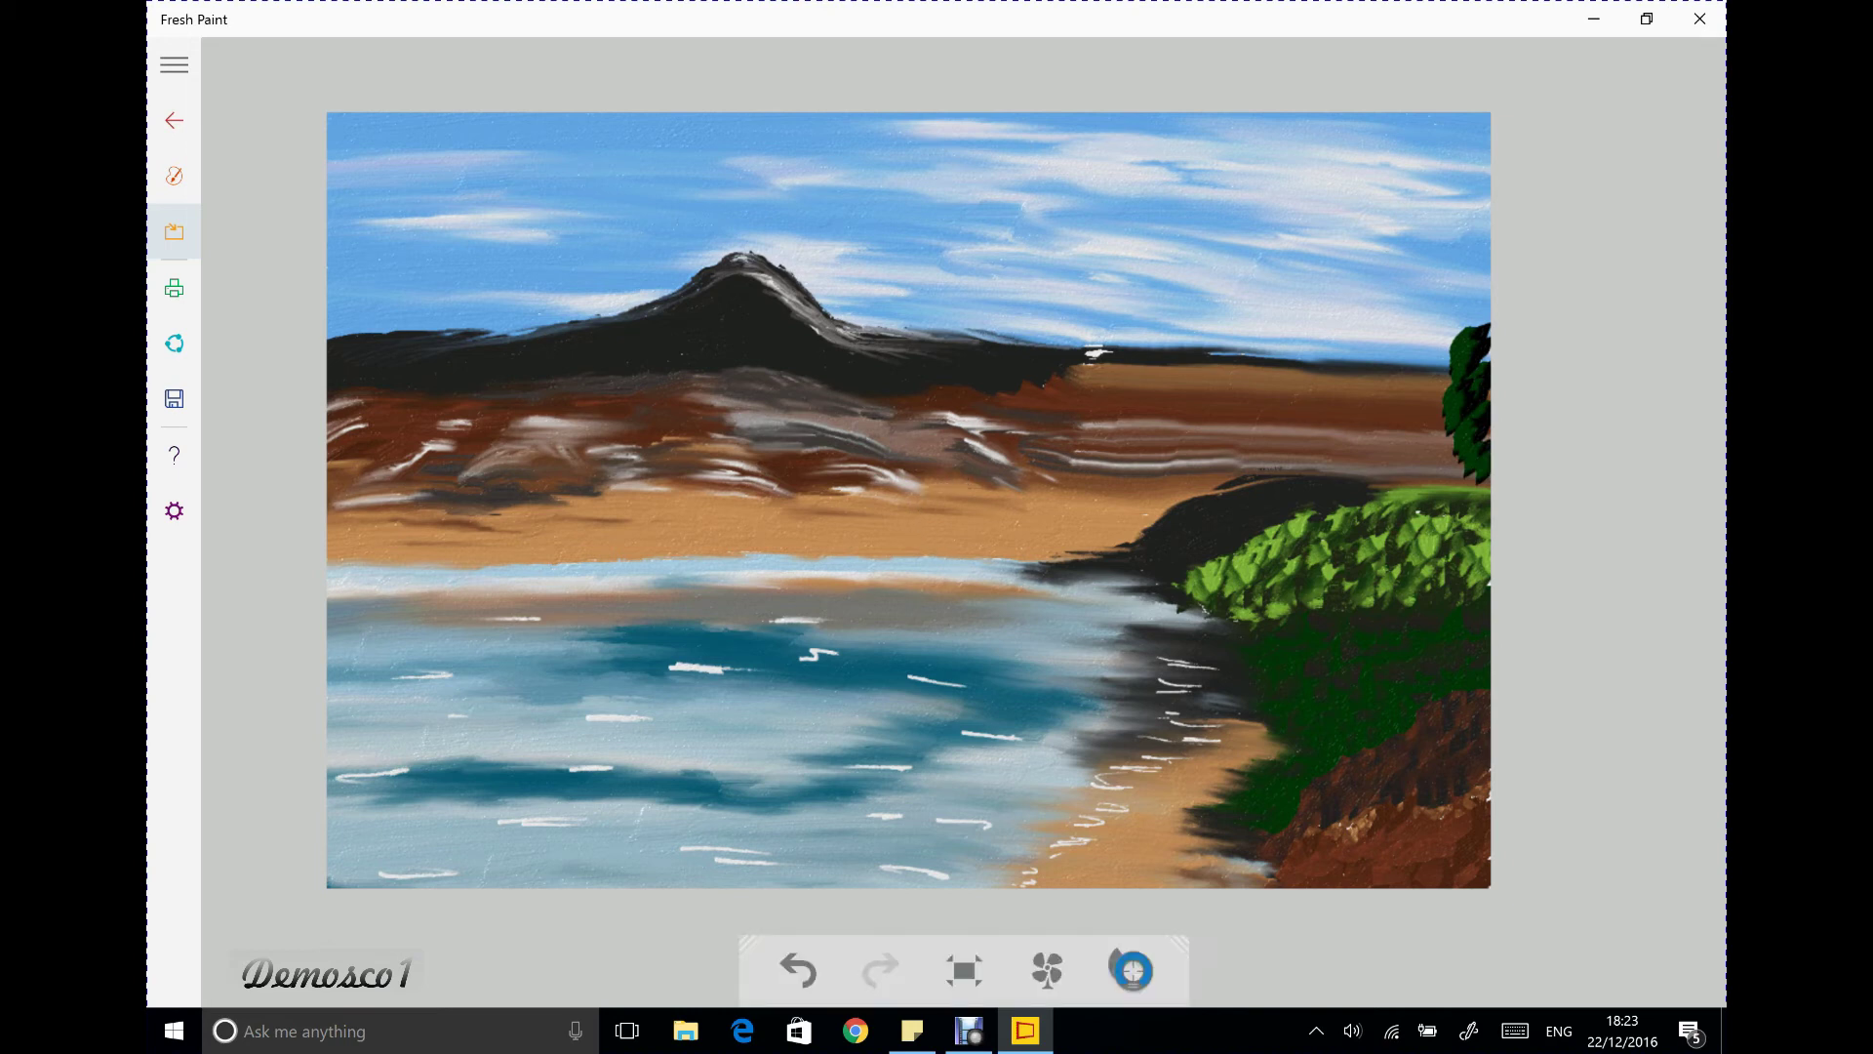
# Extend the green-black foliage leftward along the horizon to past the charcoal headland, thickening it near the right edge
pyautogui.moveTo(1454, 400)
pyautogui.mouseDown()
pyautogui.moveTo(1415, 340)
pyautogui.moveTo(1435, 330)
pyautogui.moveTo(1442, 458)
pyautogui.moveTo(1476, 387)
pyautogui.mouseUp()
pyautogui.moveTo(1478, 473)
pyautogui.mouseDown()
pyautogui.moveTo(1361, 324)
pyautogui.moveTo(1403, 398)
pyautogui.moveTo(1329, 351)
pyautogui.moveTo(1346, 400)
pyautogui.moveTo(1384, 435)
pyautogui.moveTo(1414, 429)
pyautogui.moveTo(1417, 459)
pyautogui.mouseUp()
pyautogui.moveTo(1476, 481)
pyautogui.mouseDown()
pyautogui.moveTo(1360, 442)
pyautogui.moveTo(1338, 460)
pyautogui.moveTo(1302, 337)
pyautogui.moveTo(1289, 367)
pyautogui.moveTo(1309, 444)
pyautogui.moveTo(1342, 419)
pyautogui.moveTo(1269, 449)
pyautogui.moveTo(1293, 463)
pyautogui.moveTo(1298, 410)
pyautogui.moveTo(1273, 381)
pyautogui.moveTo(1269, 395)
pyautogui.moveTo(1264, 351)
pyautogui.moveTo(1265, 424)
pyautogui.moveTo(1244, 354)
pyautogui.moveTo(1230, 371)
pyautogui.moveTo(1253, 337)
pyautogui.moveTo(1242, 385)
pyautogui.moveTo(1303, 473)
pyautogui.moveTo(1280, 492)
pyautogui.moveTo(1298, 468)
pyautogui.moveTo(1337, 483)
pyautogui.moveTo(1283, 493)
pyautogui.moveTo(1263, 454)
pyautogui.moveTo(1239, 459)
pyautogui.moveTo(1204, 343)
pyautogui.moveTo(1198, 380)
pyautogui.moveTo(1234, 459)
pyautogui.moveTo(1245, 435)
pyautogui.moveTo(1218, 478)
pyautogui.moveTo(1190, 395)
pyautogui.moveTo(1174, 405)
pyautogui.moveTo(1188, 371)
pyautogui.moveTo(1142, 381)
pyautogui.moveTo(1161, 369)
pyautogui.moveTo(1161, 390)
pyautogui.moveTo(1130, 369)
pyautogui.moveTo(1158, 395)
pyautogui.moveTo(1192, 386)
pyautogui.moveTo(1108, 376)
pyautogui.moveTo(1137, 404)
pyautogui.moveTo(1185, 395)
pyautogui.moveTo(1200, 429)
pyautogui.moveTo(1113, 400)
pyautogui.moveTo(1171, 331)
pyautogui.moveTo(1186, 361)
pyautogui.mouseUp()
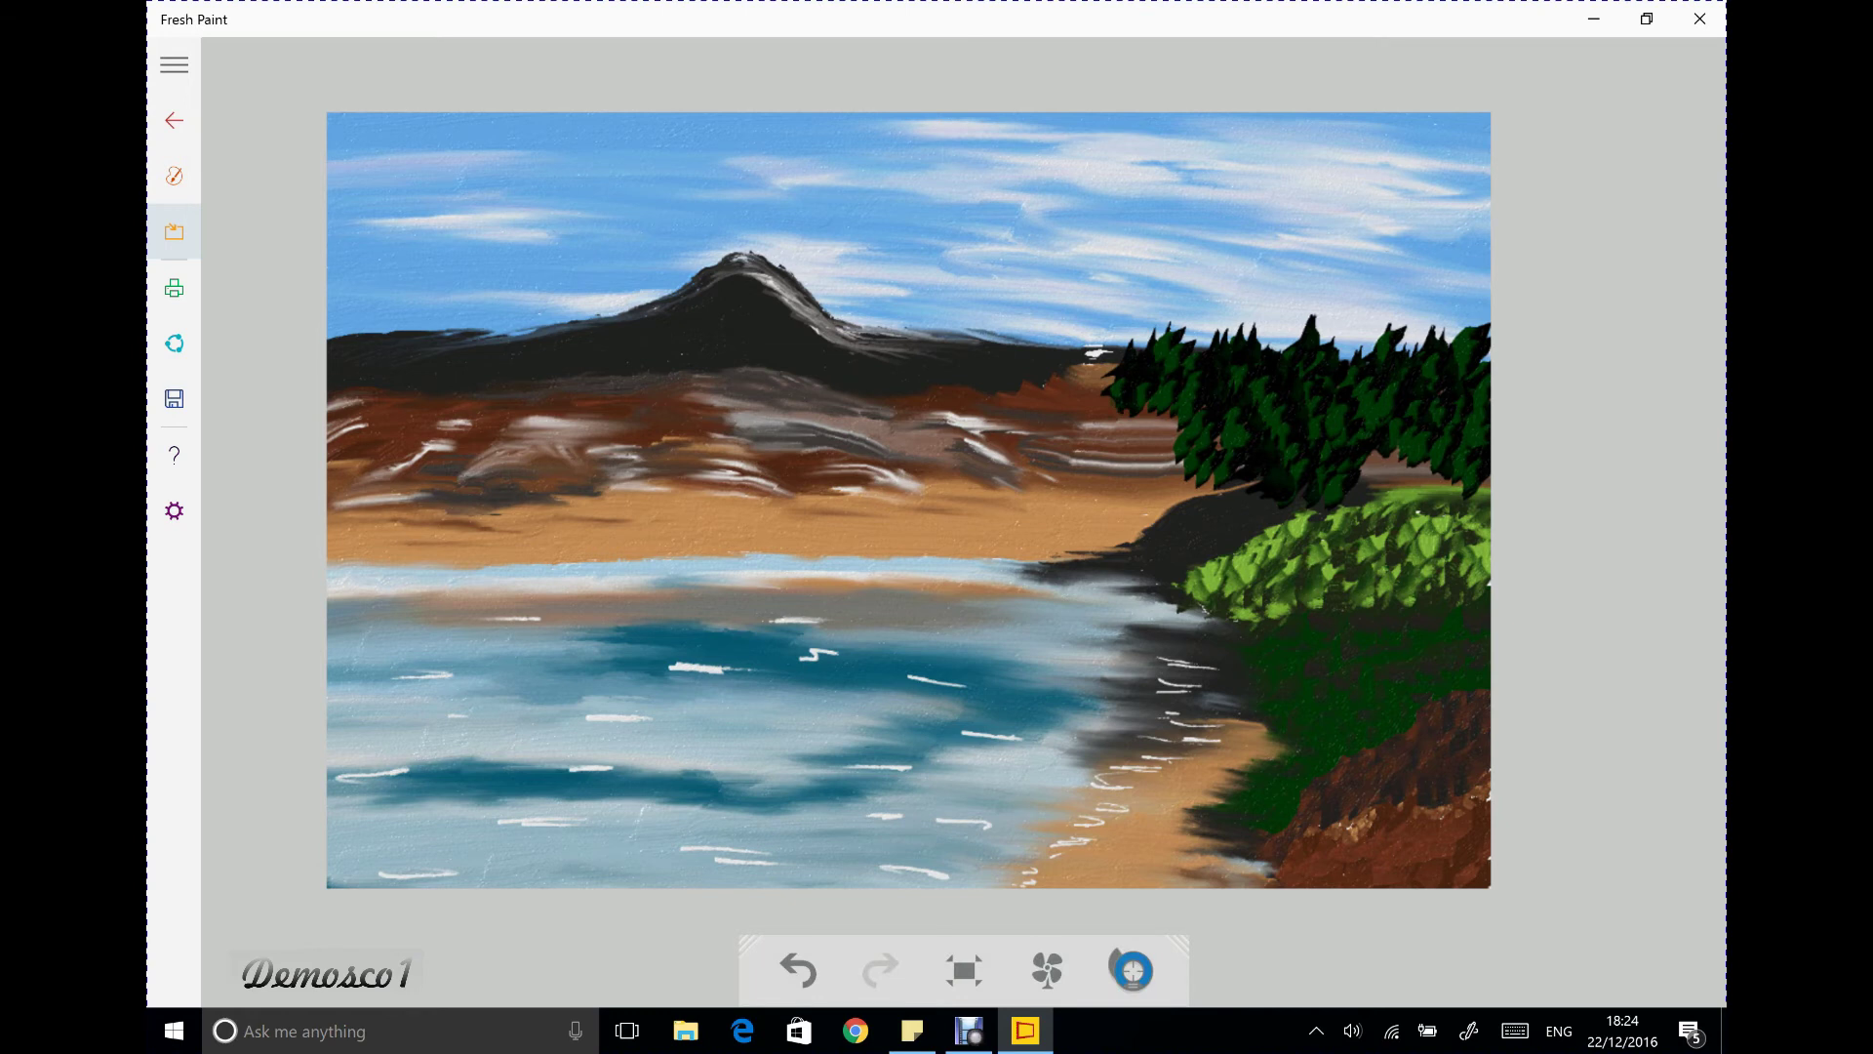
pyautogui.moveTo(1122, 359)
pyautogui.mouseDown()
pyautogui.moveTo(1091, 389)
pyautogui.moveTo(1110, 337)
pyautogui.moveTo(1060, 388)
pyautogui.moveTo(1117, 444)
pyautogui.mouseUp()
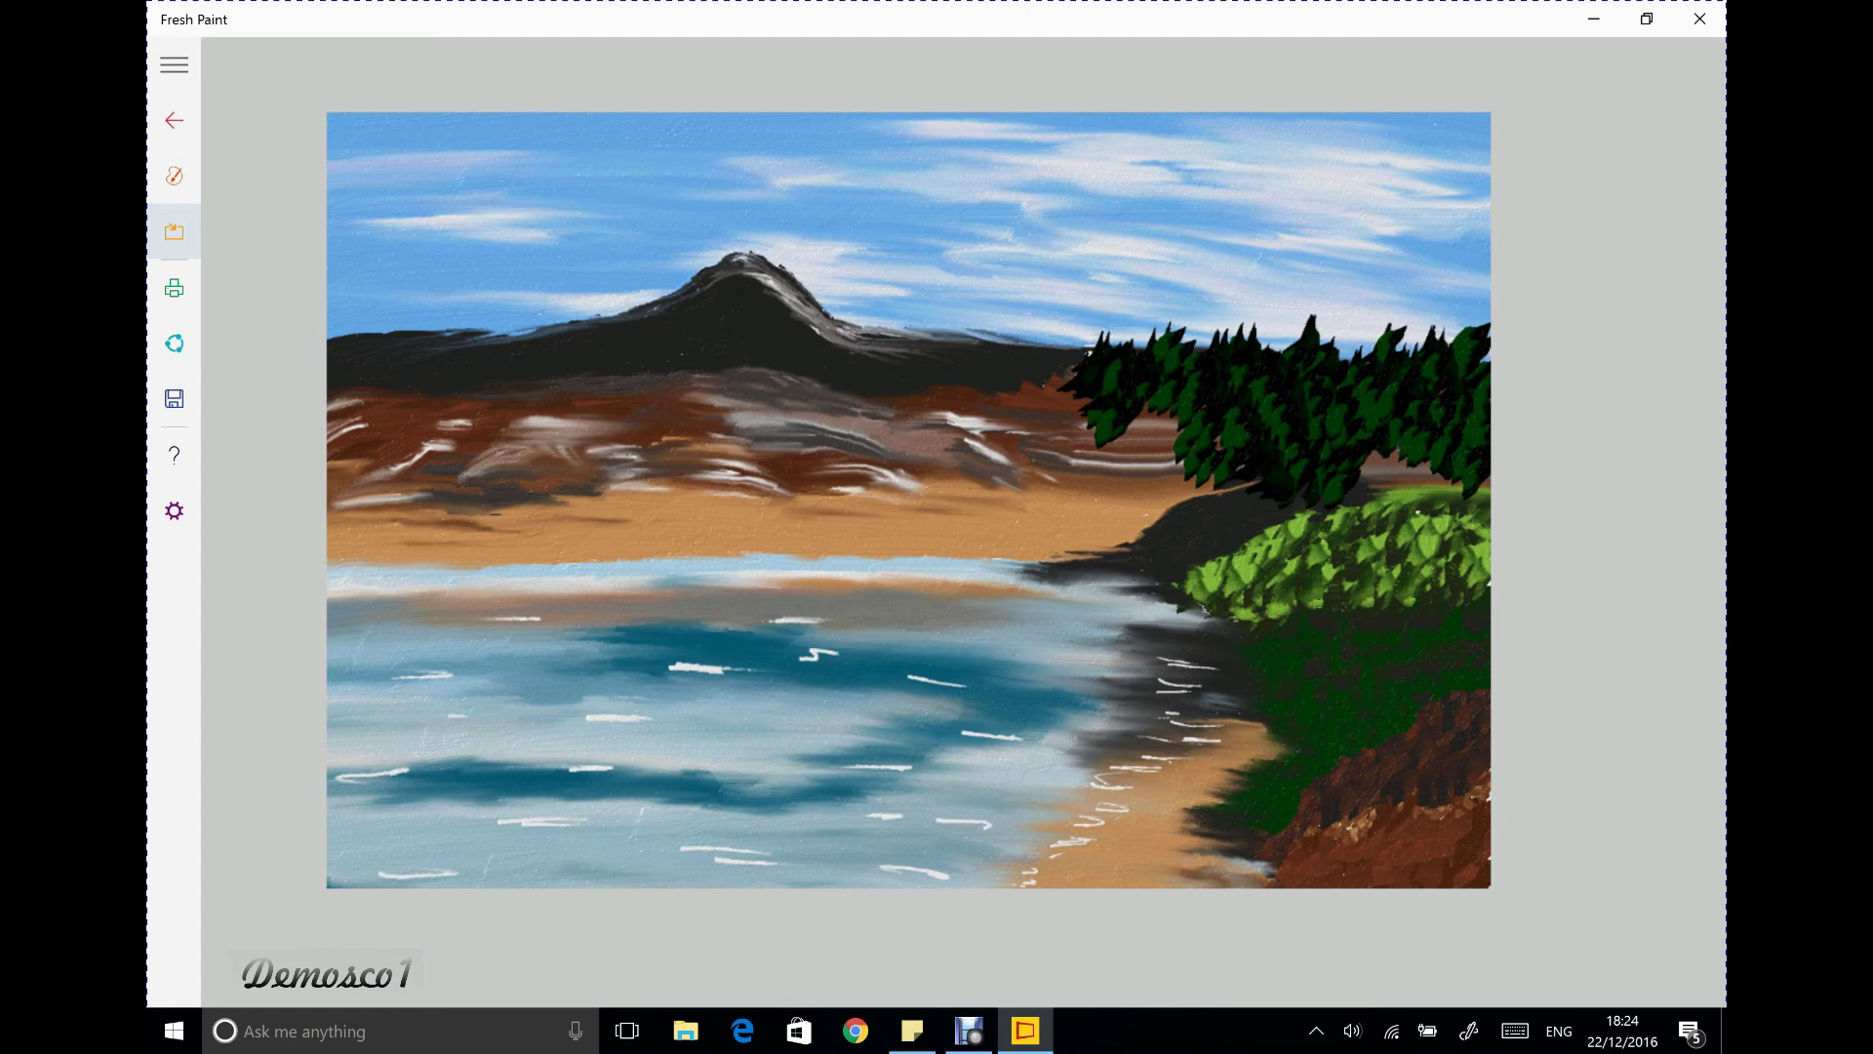
pyautogui.moveTo(1231, 444); pyautogui.dragTo(1220, 474)
pyautogui.moveTo(1464, 466); pyautogui.dragTo(1485, 496)
pyautogui.moveTo(1432, 409); pyautogui.dragTo(1446, 436)
pyautogui.moveTo(1475, 375); pyautogui.dragTo(1485, 388)
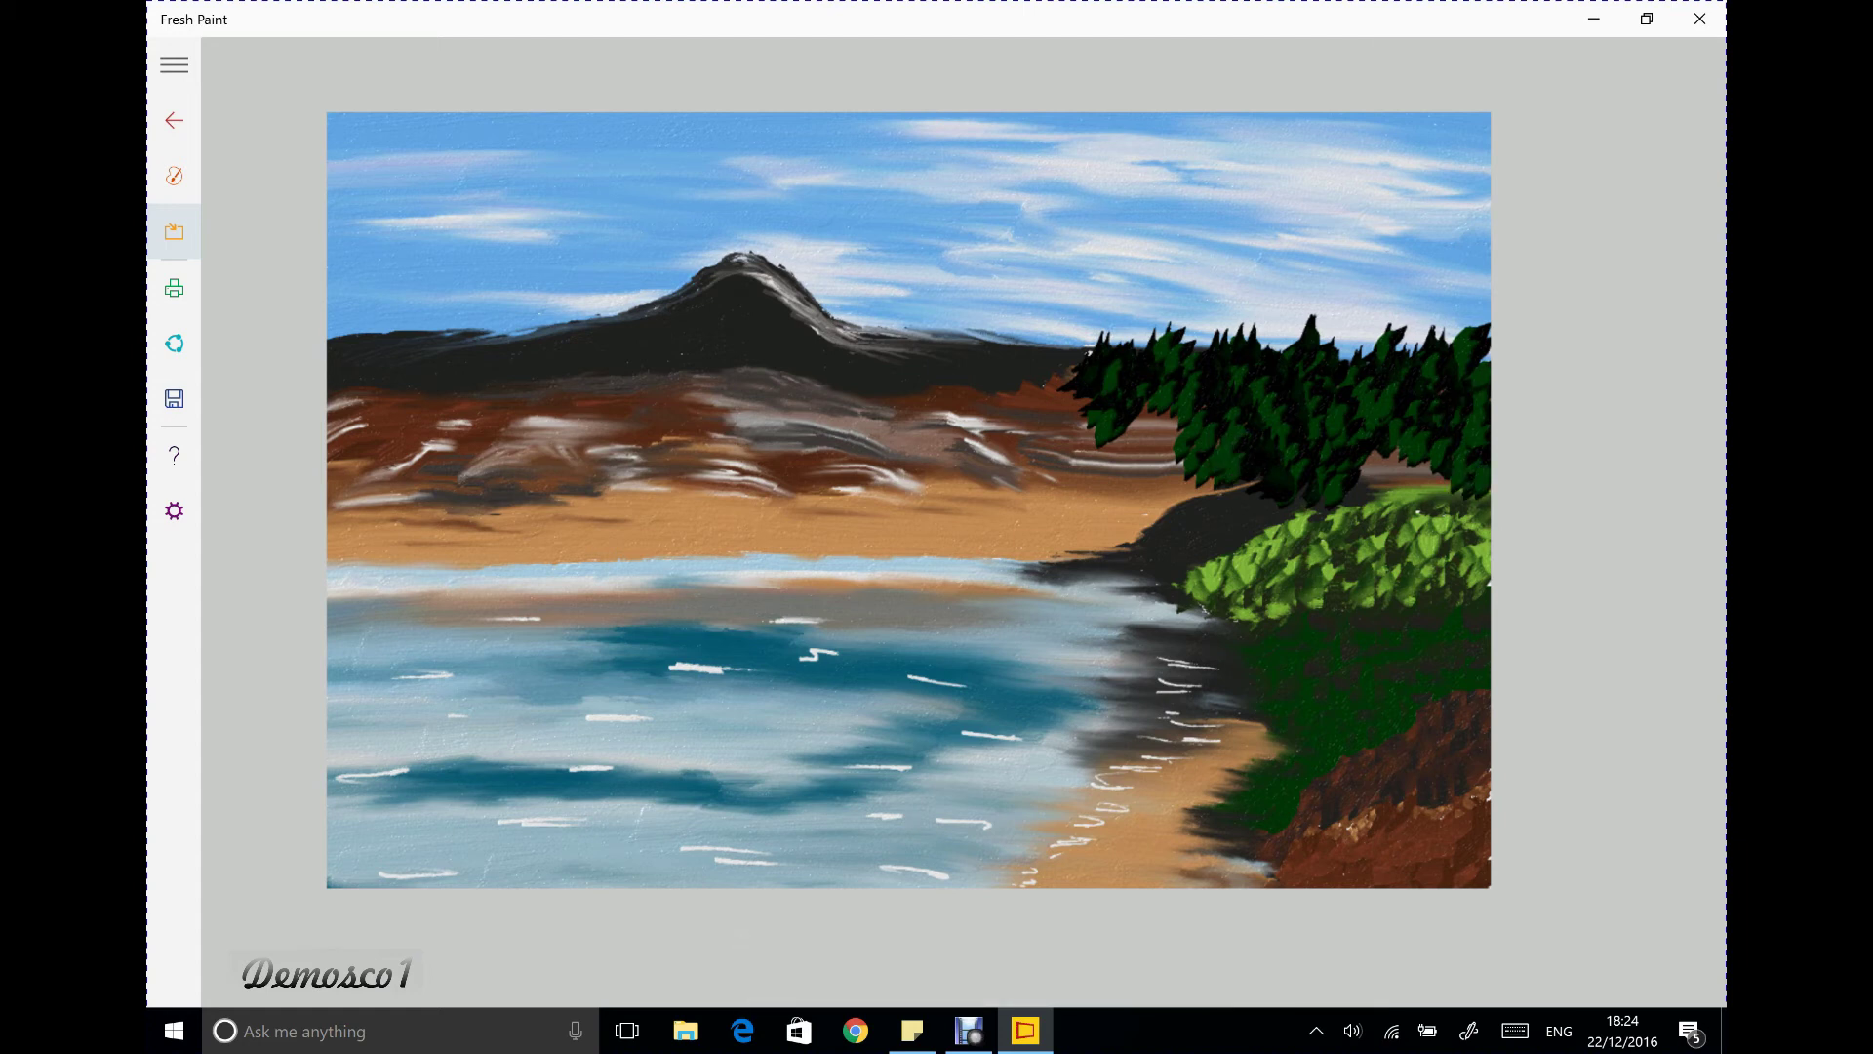
# Paint a tall dark foliage clump at the tree line's left end, hanging down over the sand
pyautogui.moveTo(1322, 480)
pyautogui.mouseDown()
pyautogui.moveTo(1278, 522)
pyautogui.moveTo(1239, 522)
pyautogui.mouseUp()
pyautogui.moveTo(1228, 518); pyautogui.dragTo(1220, 545)
pyautogui.moveTo(1075, 365)
pyautogui.mouseDown()
pyautogui.moveTo(1050, 394)
pyautogui.moveTo(1073, 368)
pyautogui.mouseUp()
pyautogui.moveTo(1092, 341)
pyautogui.mouseDown()
pyautogui.moveTo(1048, 418)
pyautogui.moveTo(1069, 468)
pyautogui.moveTo(1050, 478)
pyautogui.moveTo(1098, 456)
pyautogui.moveTo(1083, 500)
pyautogui.mouseUp()
pyautogui.moveTo(1129, 442)
pyautogui.mouseDown()
pyautogui.moveTo(1101, 480)
pyautogui.moveTo(1060, 490)
pyautogui.mouseUp()
pyautogui.moveTo(1068, 455)
pyautogui.mouseDown()
pyautogui.moveTo(1050, 486)
pyautogui.moveTo(1064, 521)
pyautogui.moveTo(1040, 475)
pyautogui.mouseUp()
pyautogui.moveTo(1071, 422); pyautogui.dragTo(1040, 450)
pyautogui.moveTo(1061, 381)
pyautogui.mouseDown()
pyautogui.moveTo(1032, 410)
pyautogui.moveTo(1029, 390)
pyautogui.mouseUp()
pyautogui.moveTo(1064, 402)
pyautogui.mouseDown()
pyautogui.moveTo(1036, 467)
pyautogui.moveTo(1025, 434)
pyautogui.mouseUp()
pyautogui.moveTo(1042, 369)
pyautogui.mouseDown()
pyautogui.moveTo(1025, 385)
pyautogui.moveTo(1053, 347)
pyautogui.moveTo(1091, 355)
pyautogui.mouseUp()
pyautogui.moveTo(1098, 498); pyautogui.dragTo(1075, 532)
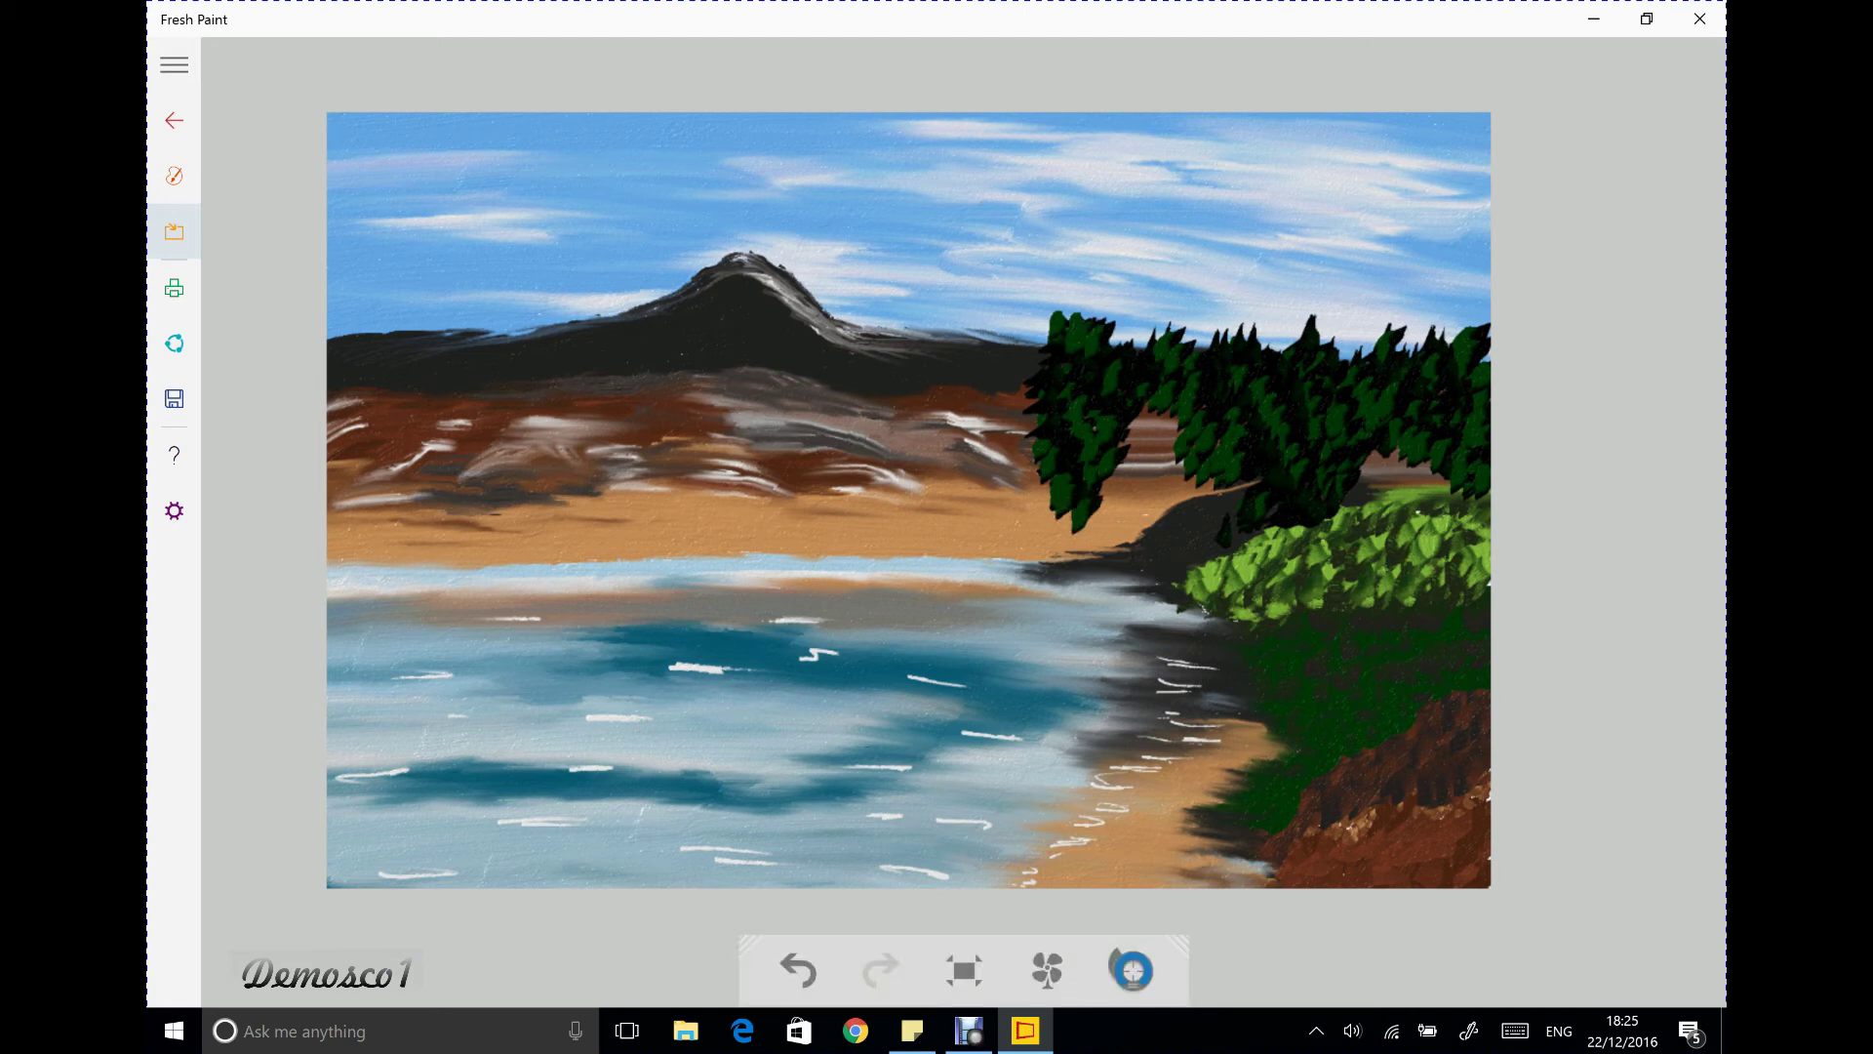
# Fill the gaps beneath the dark trees, from the left clump across to the foliage above the light green bush
pyautogui.moveTo(1154, 462); pyautogui.dragTo(1120, 541)
pyautogui.moveTo(1171, 500)
pyautogui.mouseDown()
pyautogui.moveTo(1148, 533)
pyautogui.moveTo(1127, 526)
pyautogui.mouseUp()
pyautogui.moveTo(1176, 452)
pyautogui.mouseDown()
pyautogui.moveTo(1148, 473)
pyautogui.moveTo(1128, 439)
pyautogui.moveTo(1171, 492)
pyautogui.moveTo(1223, 500)
pyautogui.mouseUp()
pyautogui.moveTo(1312, 453); pyautogui.dragTo(1278, 476)
pyautogui.moveTo(1378, 452)
pyautogui.mouseDown()
pyautogui.moveTo(1348, 480)
pyautogui.moveTo(1401, 494)
pyautogui.mouseUp()
pyautogui.moveTo(1401, 442); pyautogui.dragTo(1370, 480)
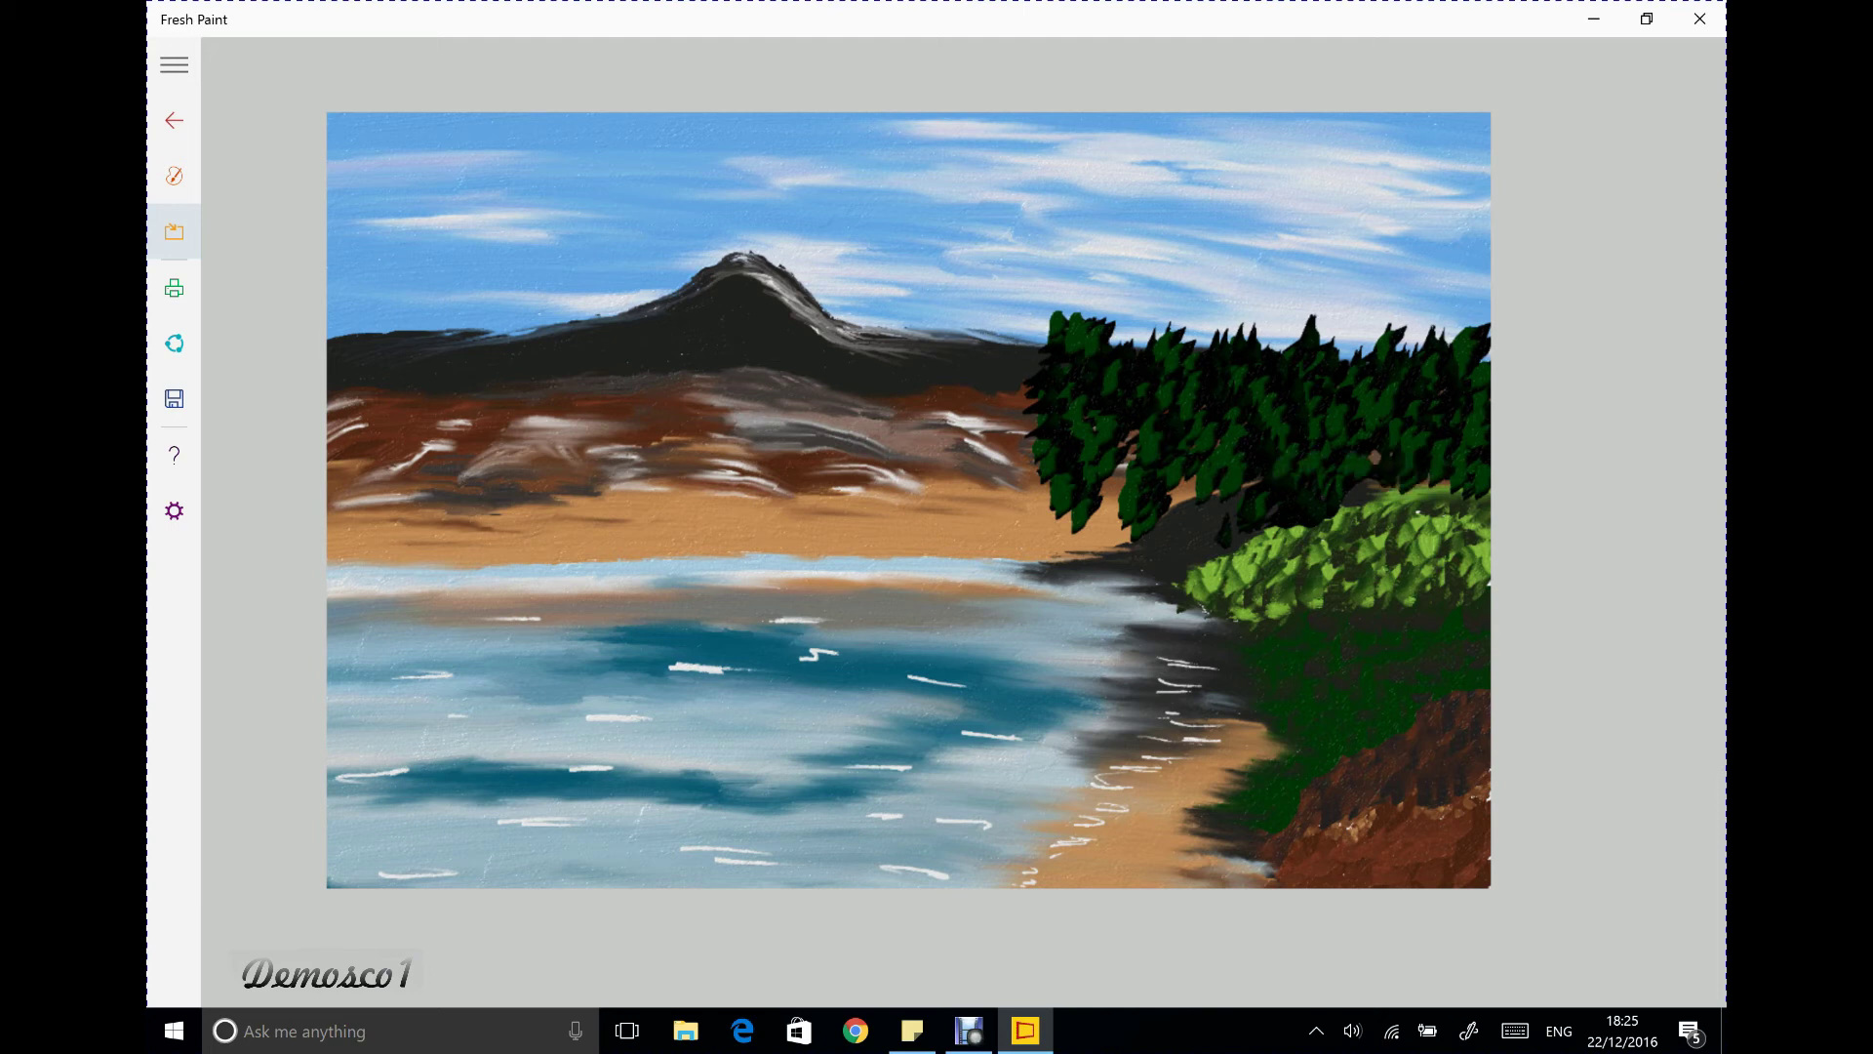
pyautogui.moveTo(1141, 425)
pyautogui.mouseDown()
pyautogui.moveTo(1122, 493)
pyautogui.moveTo(1046, 558)
pyautogui.mouseUp()
pyautogui.moveTo(1122, 509); pyautogui.dragTo(1107, 551)
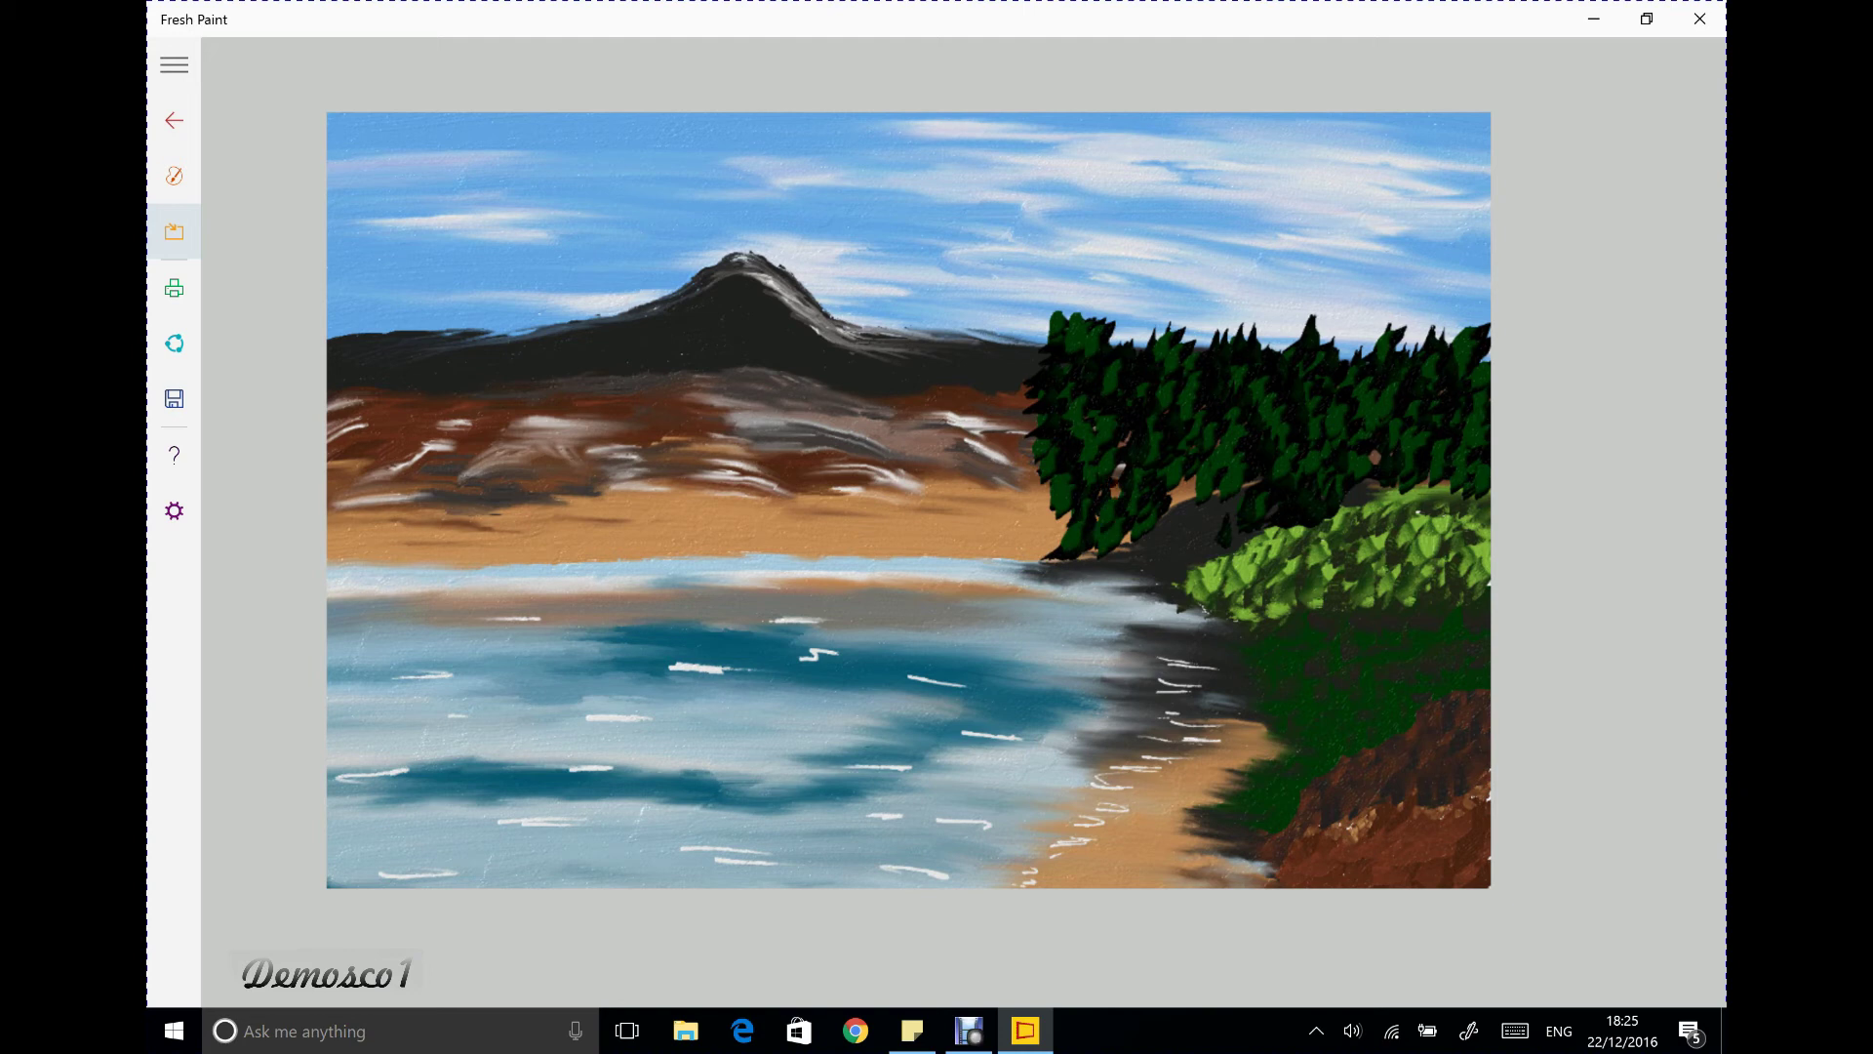
# Reduce the fan brush size and fill in the lower left corner of the dark trees down to the shoreline
pyautogui.click(174, 175)
pyautogui.click(413, 221)
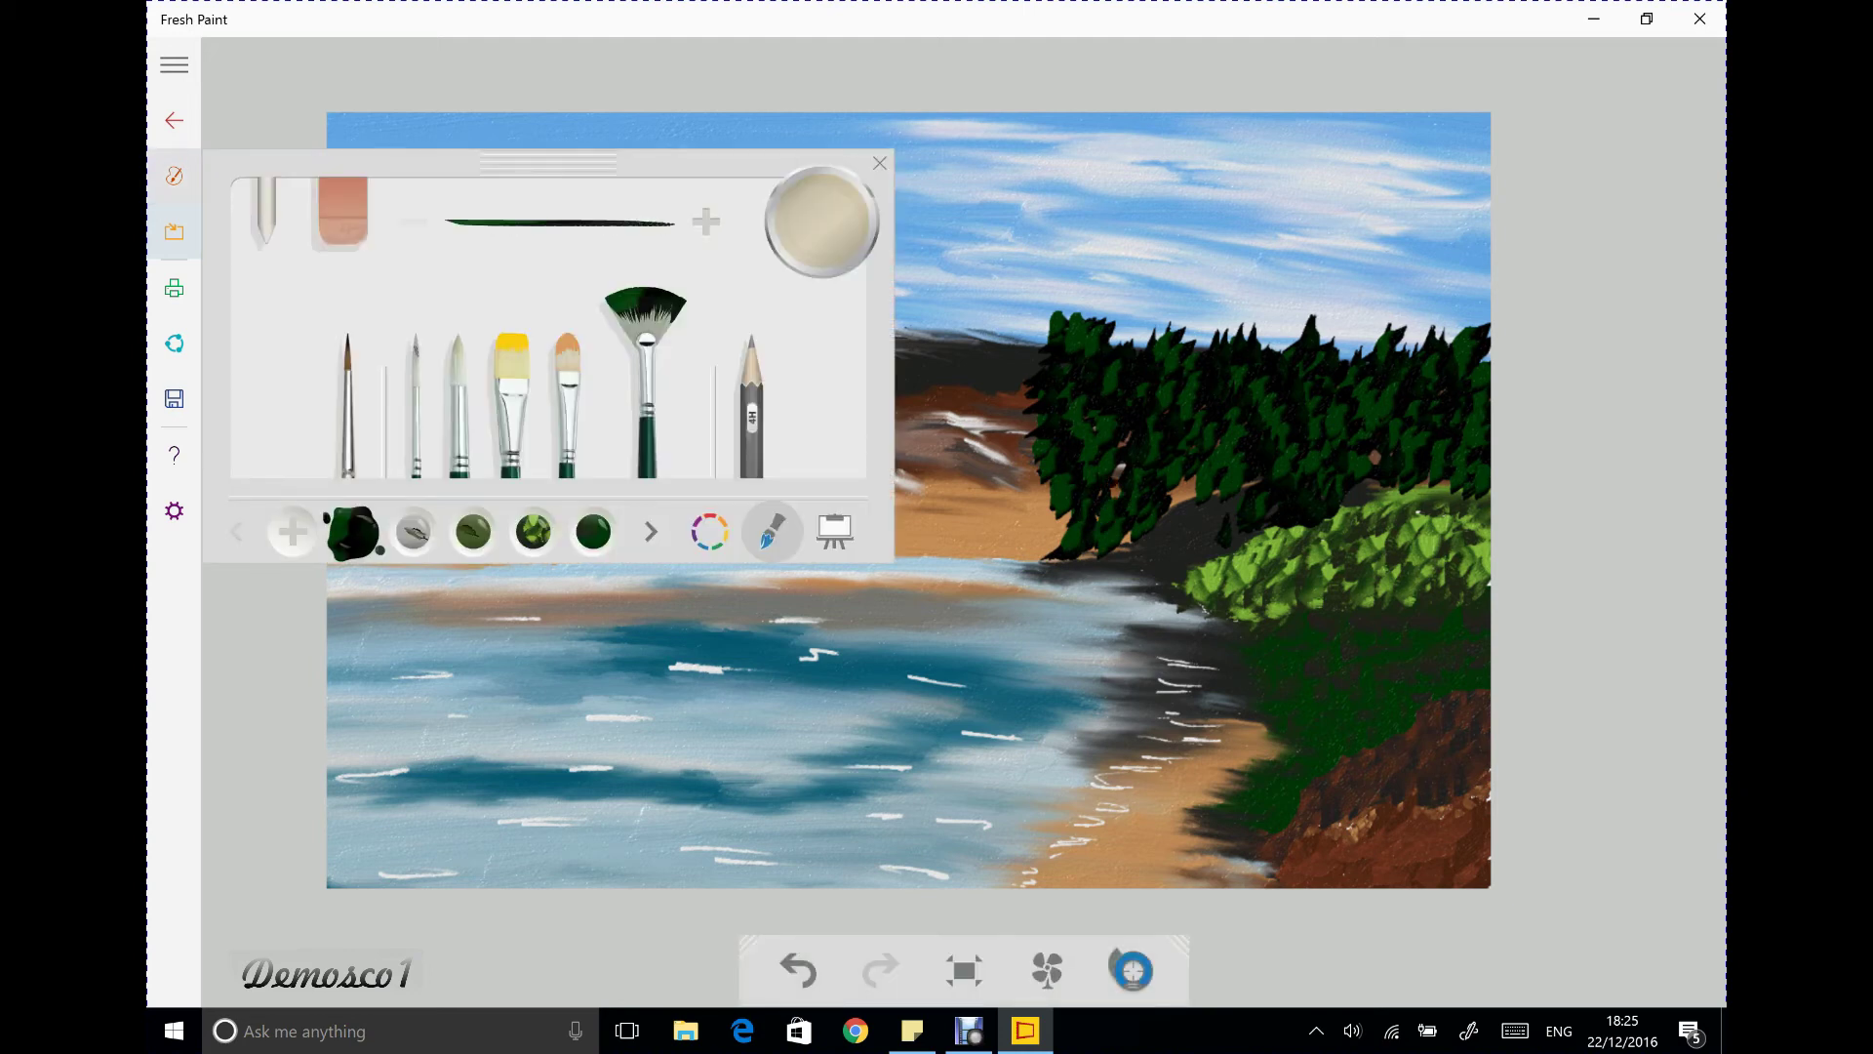
pyautogui.click(1073, 517)
pyautogui.moveTo(1098, 542)
pyautogui.mouseDown()
pyautogui.moveTo(1189, 492)
pyautogui.moveTo(1119, 468)
pyautogui.moveTo(1046, 541)
pyautogui.moveTo(1051, 526)
pyautogui.moveTo(1089, 556)
pyautogui.moveTo(1062, 563)
pyautogui.moveTo(1103, 540)
pyautogui.mouseUp()
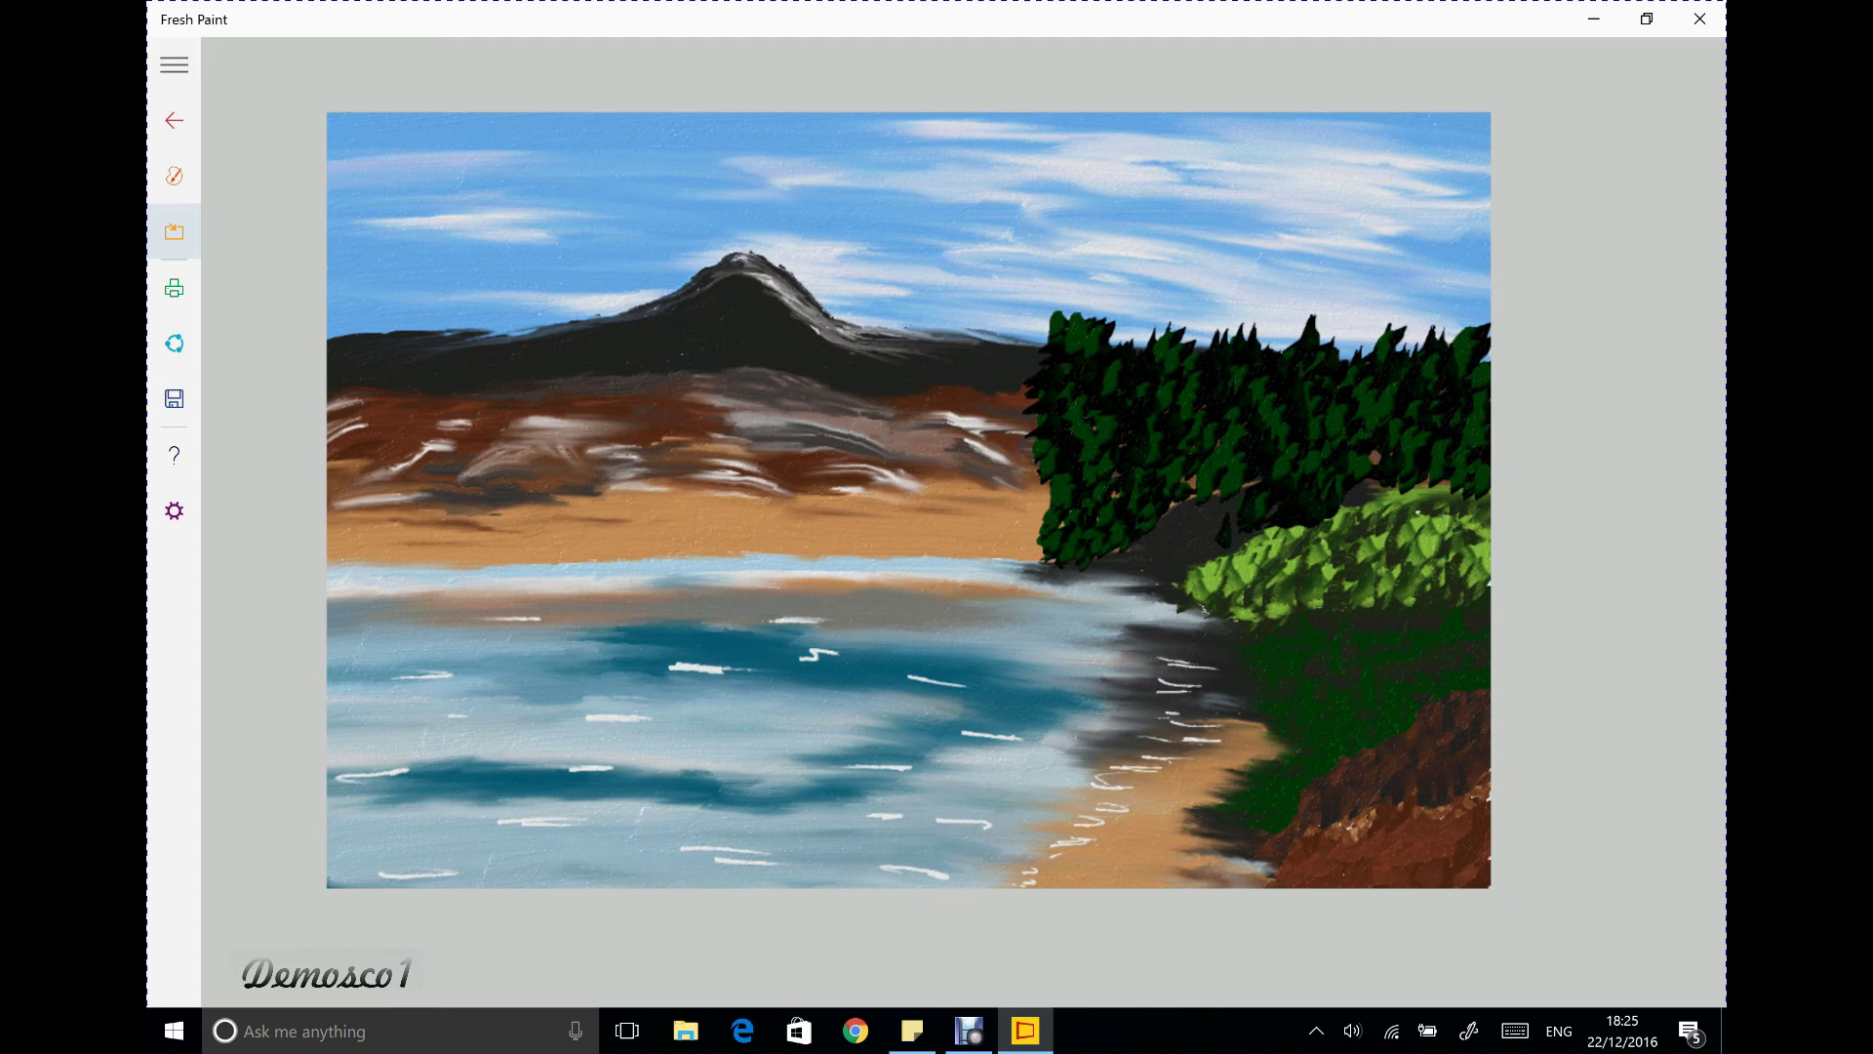
# Close the remaining gaps along the trees' lower edge above the charcoal headland and light green bush
pyautogui.moveTo(1200, 488); pyautogui.dragTo(1174, 488)
pyautogui.moveTo(1362, 449)
pyautogui.mouseDown()
pyautogui.moveTo(1394, 480)
pyautogui.moveTo(1483, 480)
pyautogui.mouseUp()
pyautogui.moveTo(1170, 504); pyautogui.dragTo(1180, 515)
pyautogui.moveTo(1243, 468); pyautogui.dragTo(1274, 481)
pyautogui.moveTo(1319, 476); pyautogui.dragTo(1342, 496)
pyautogui.moveTo(1360, 474); pyautogui.dragTo(1412, 490)
pyautogui.moveTo(1422, 461); pyautogui.dragTo(1452, 495)
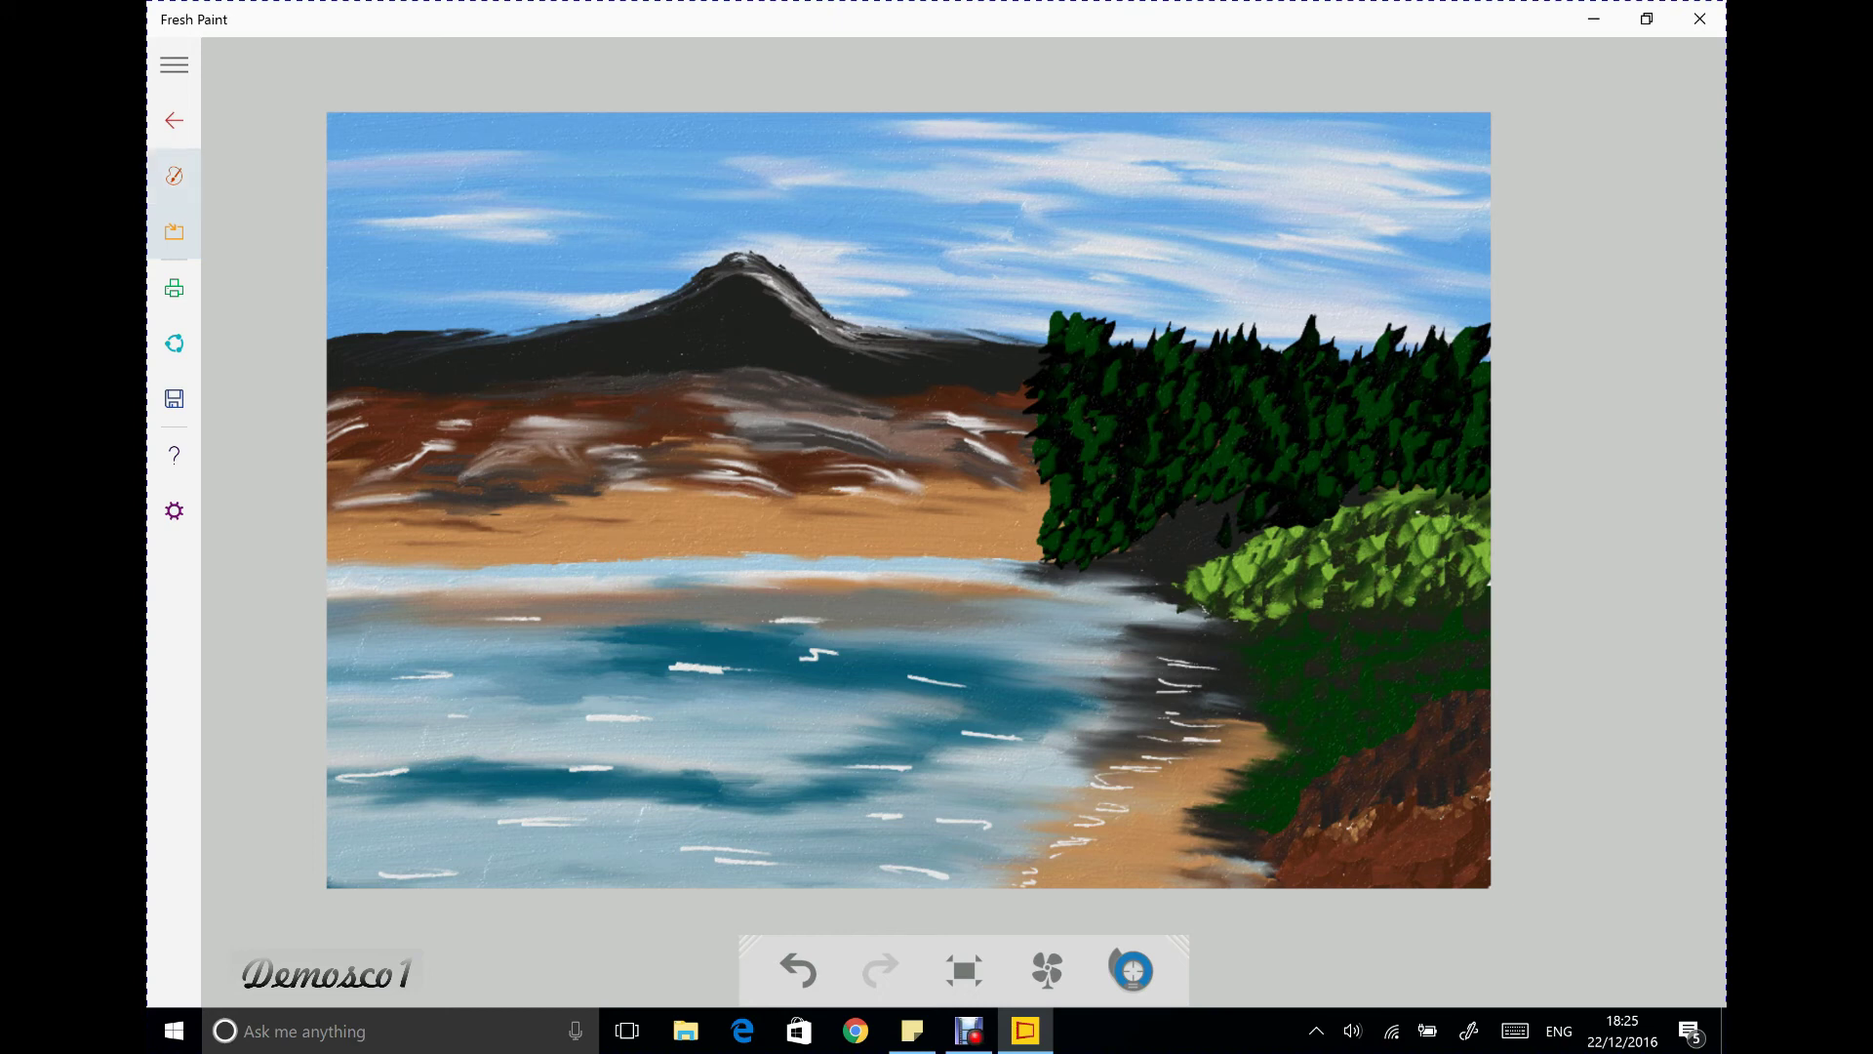
# Mix moss green and dark green on the clean palette with the thin round brush
pyautogui.click(174, 175)
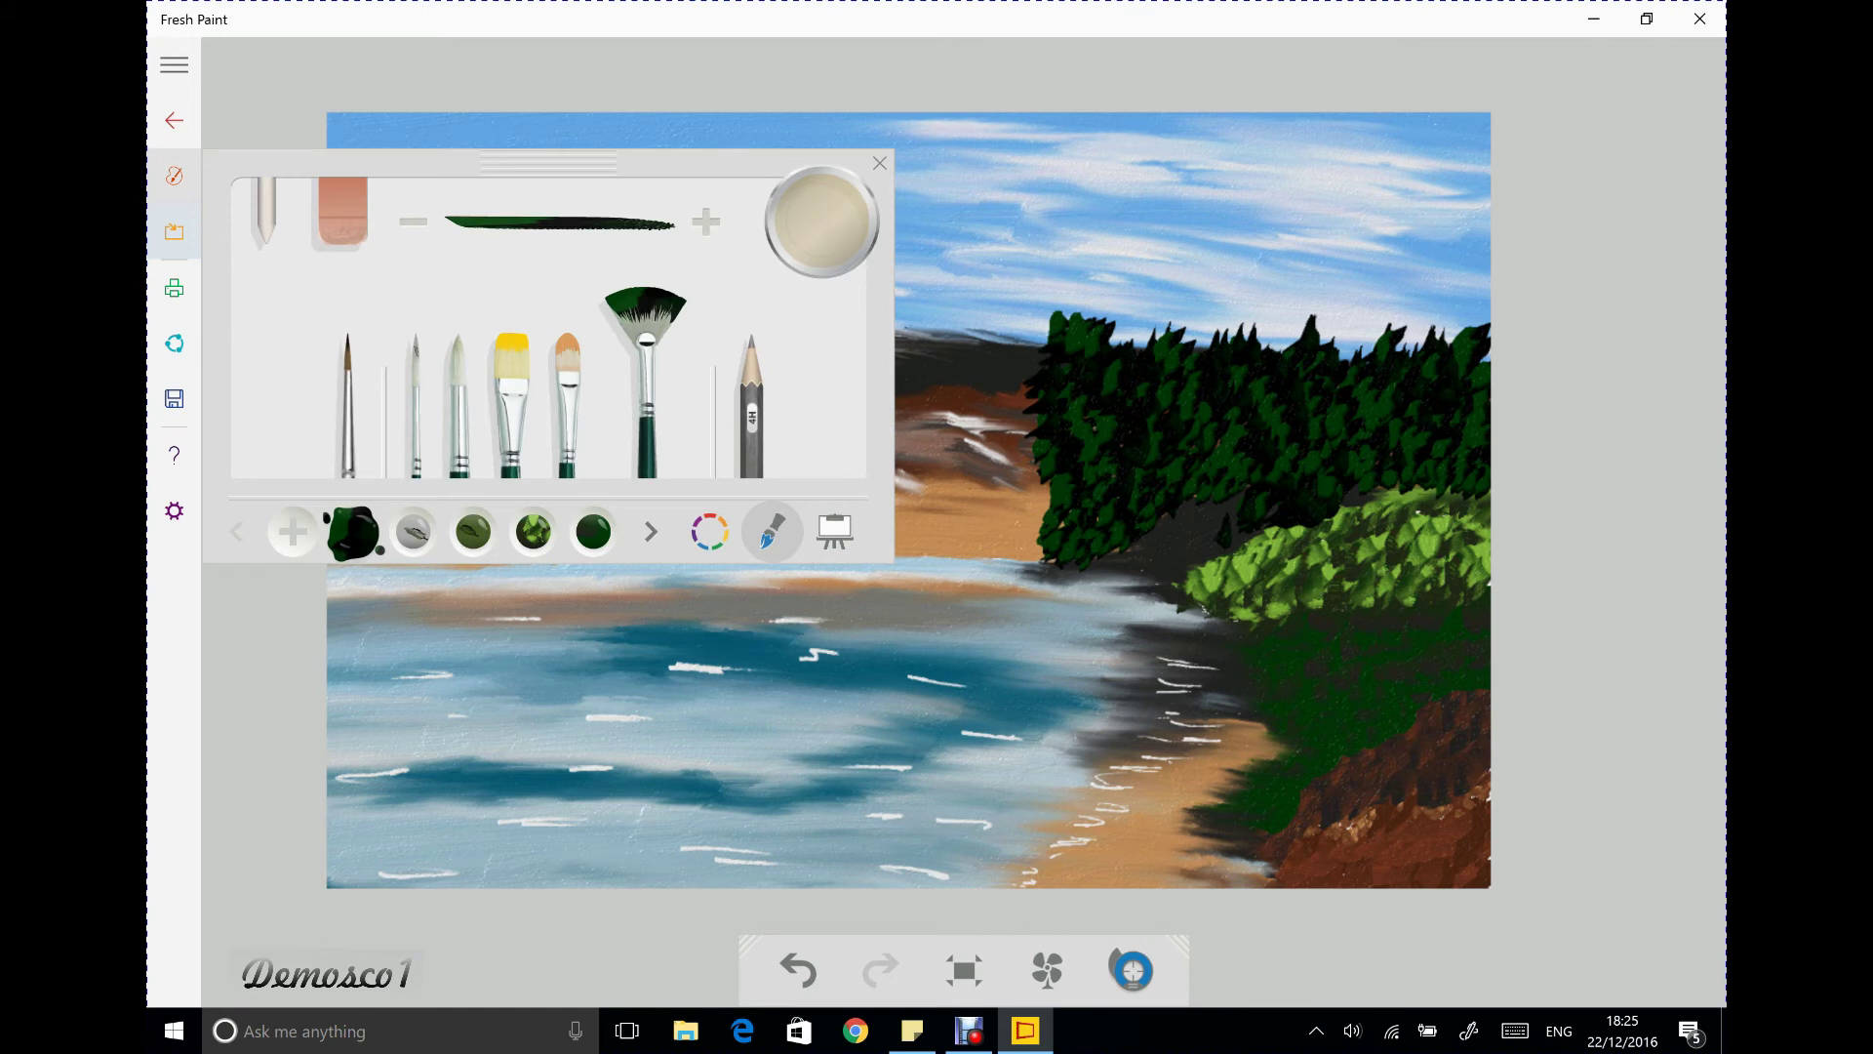
pyautogui.click(415, 390)
pyautogui.click(413, 532)
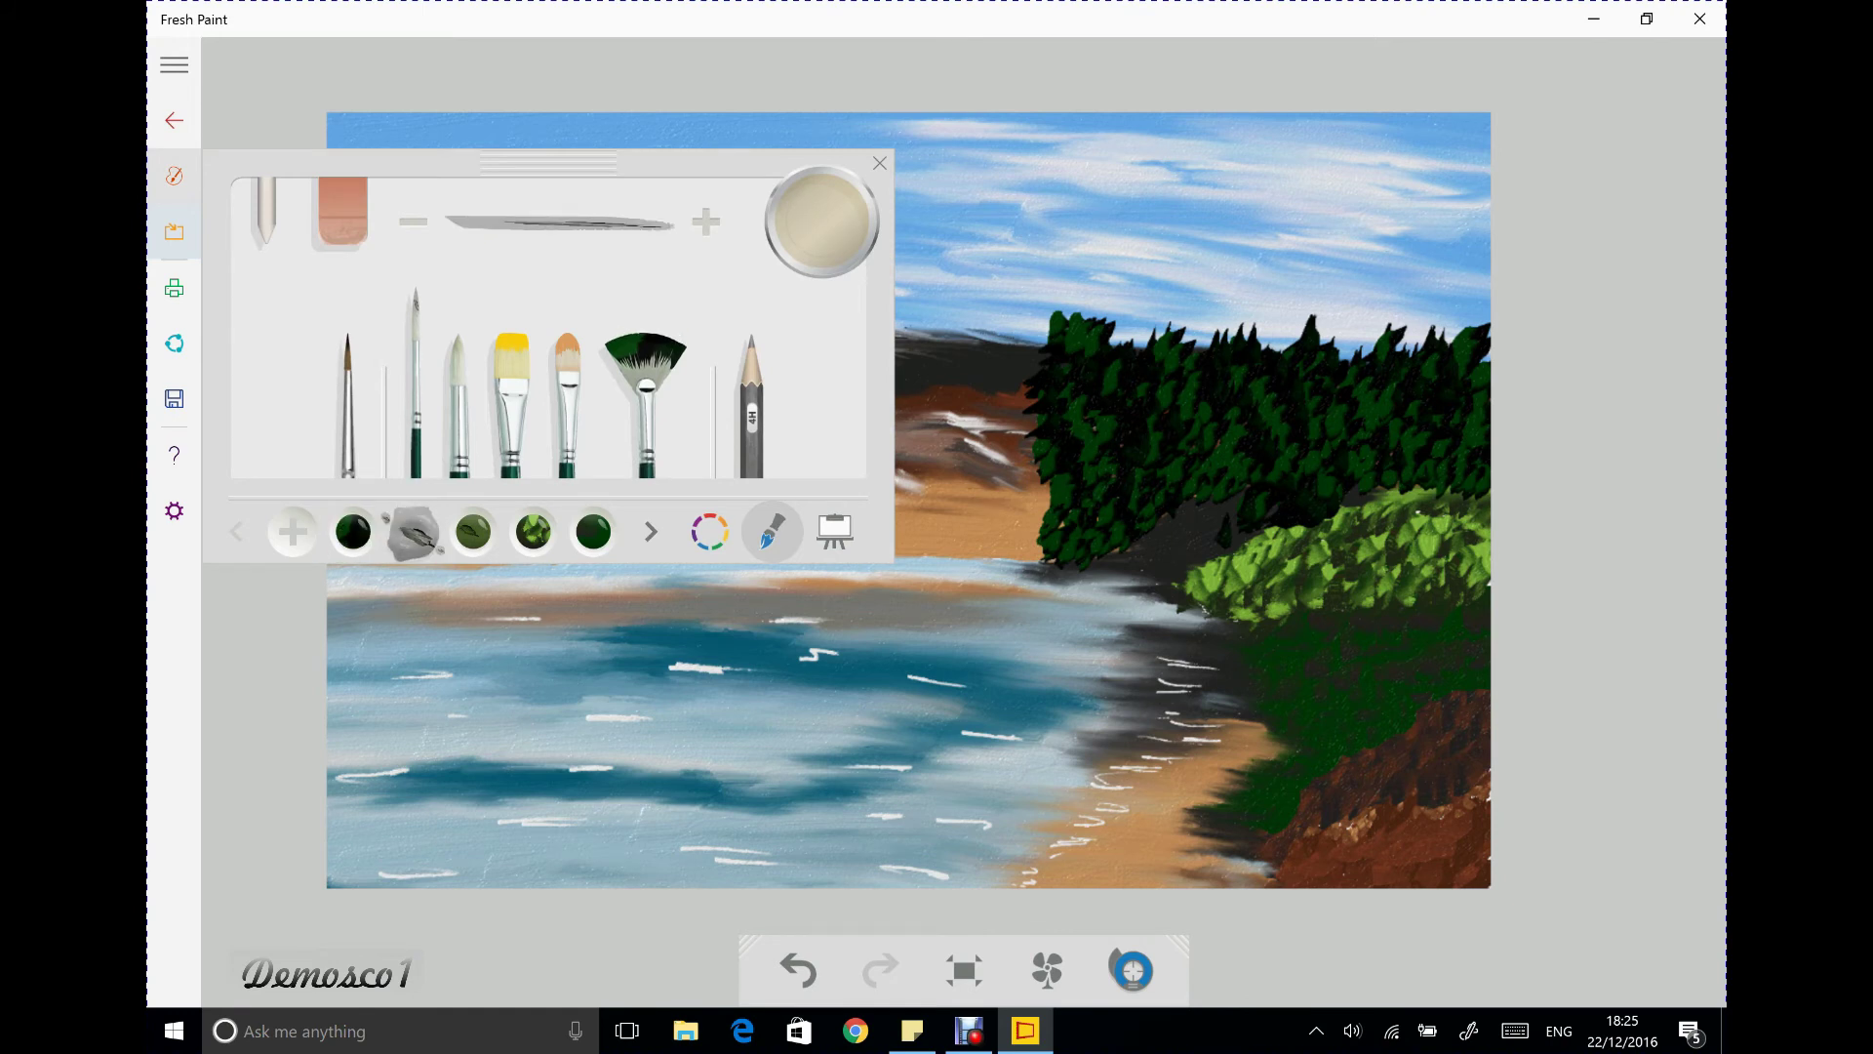
pyautogui.click(709, 532)
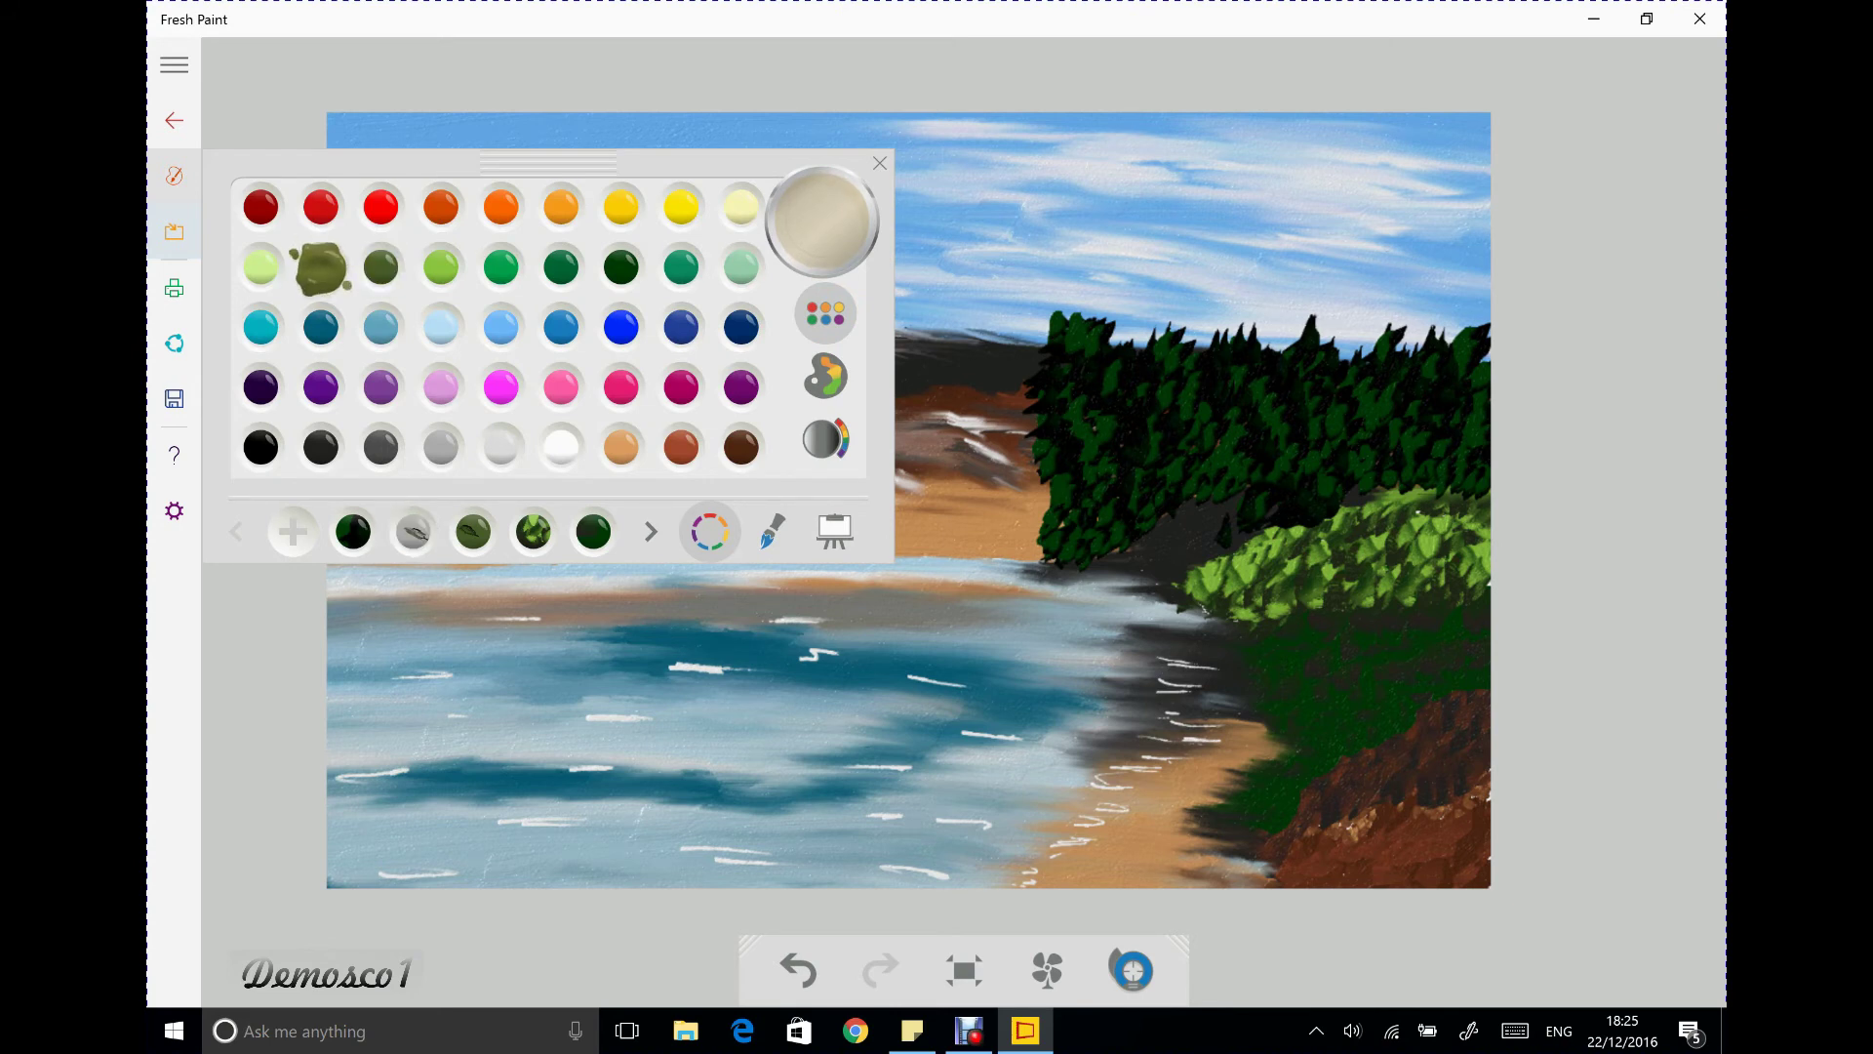
pyautogui.click(825, 375)
pyautogui.moveTo(573, 338); pyautogui.dragTo(586, 341)
pyautogui.click(826, 313)
pyautogui.click(622, 263)
pyautogui.click(825, 376)
pyautogui.moveTo(571, 337); pyautogui.dragTo(585, 347)
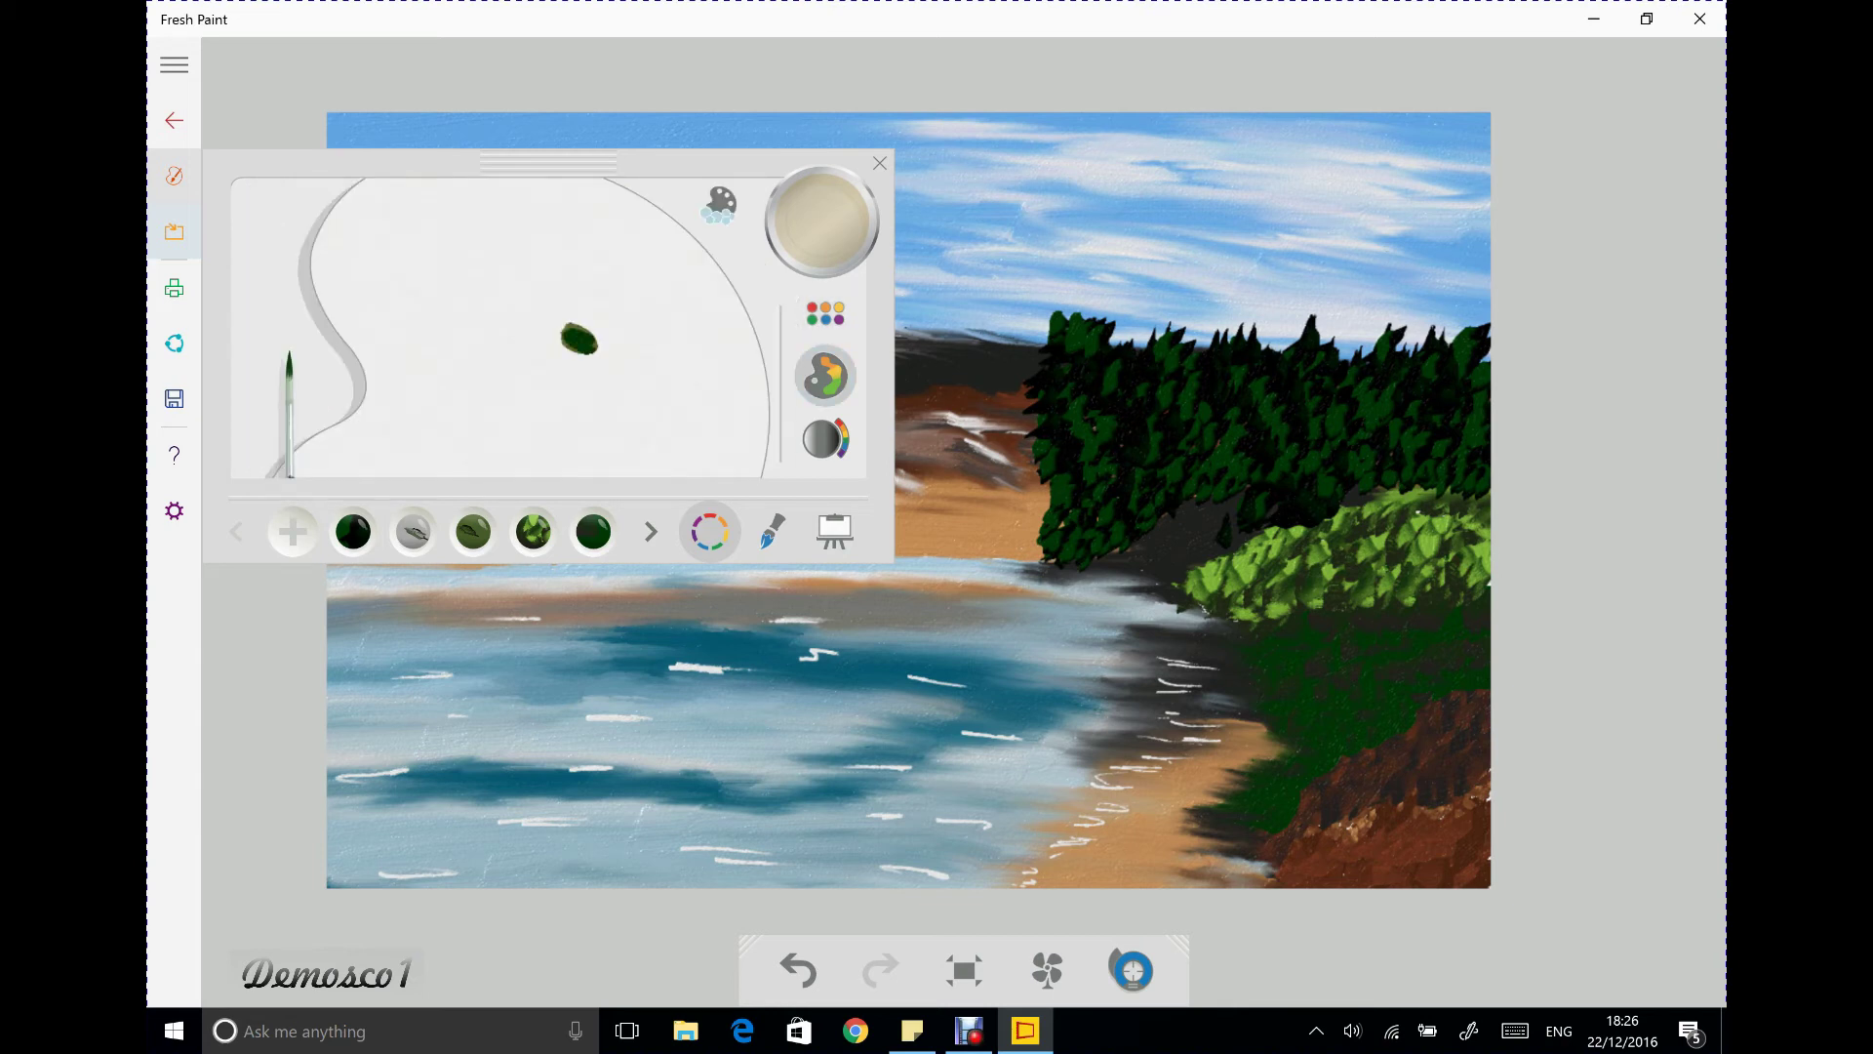
# Add black to the green mixture on the palette and undo the stray spot on the sand
pyautogui.click(825, 313)
pyautogui.click(261, 447)
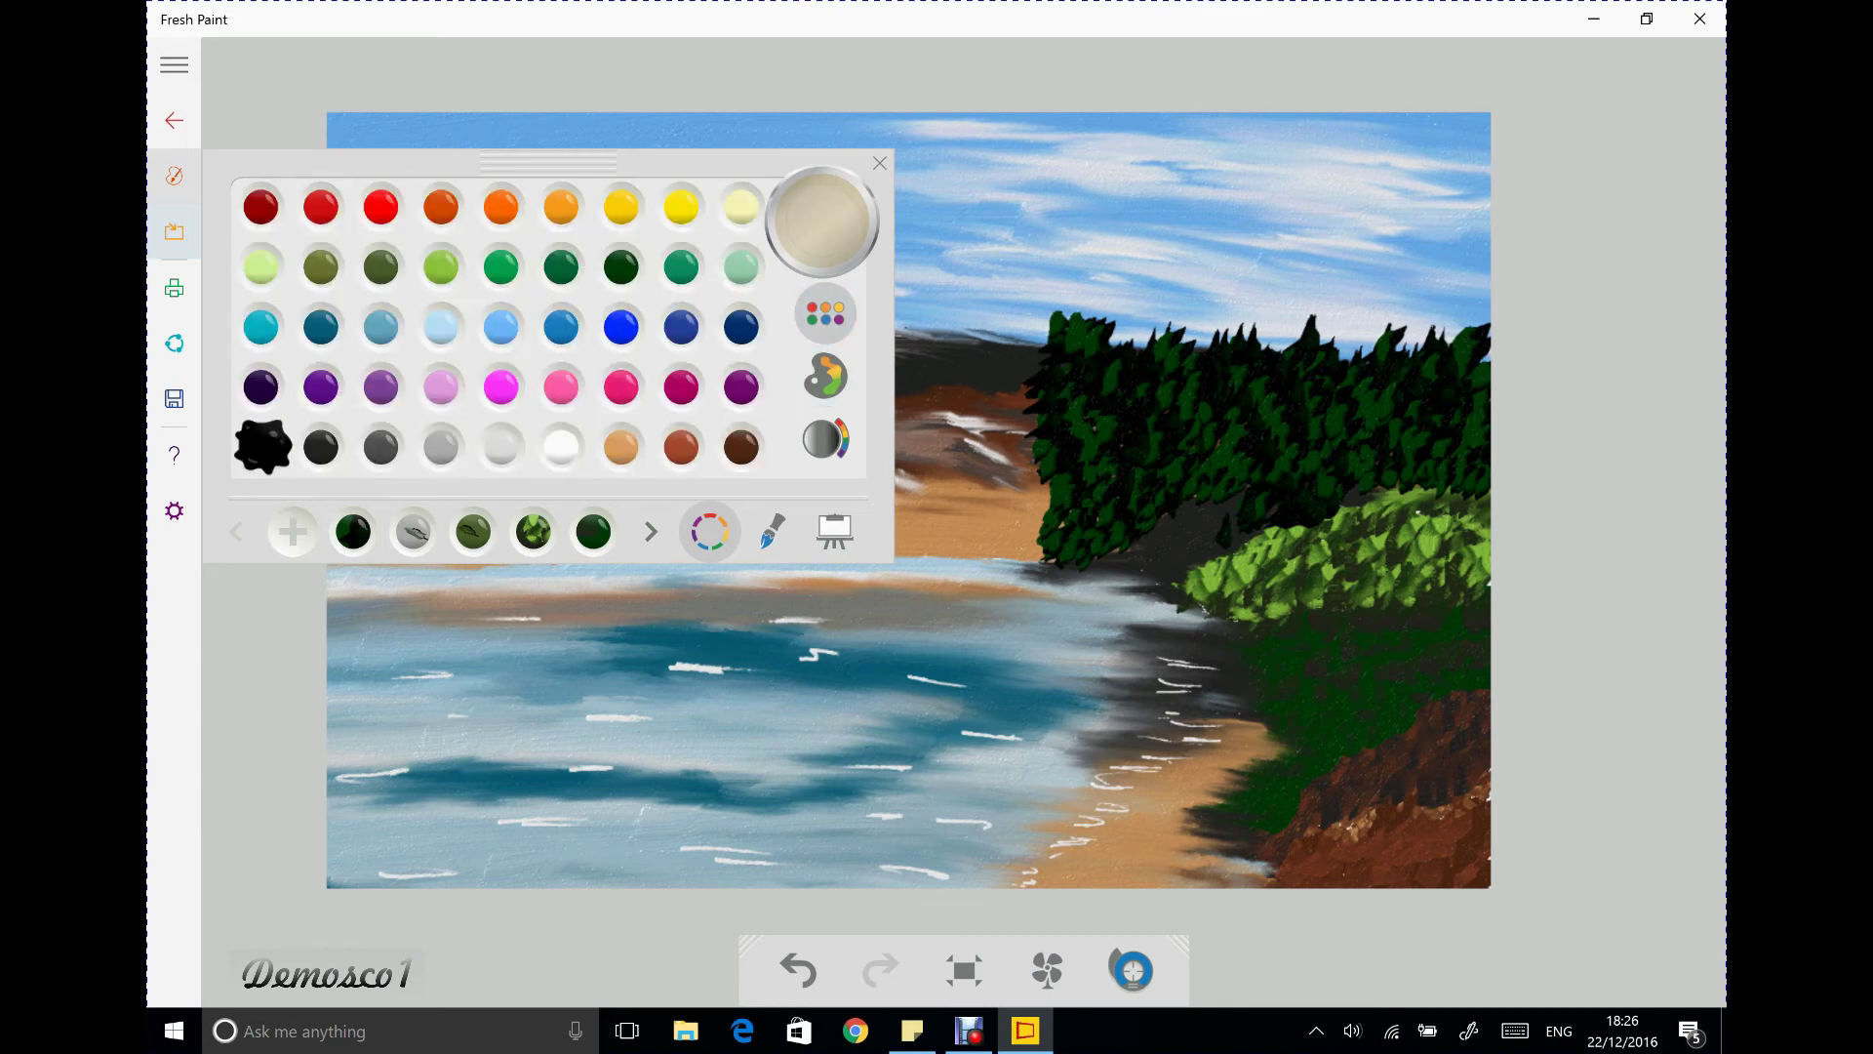
pyautogui.click(825, 376)
pyautogui.moveTo(585, 346)
pyautogui.mouseDown()
pyautogui.moveTo(557, 322)
pyautogui.moveTo(613, 374)
pyautogui.mouseUp()
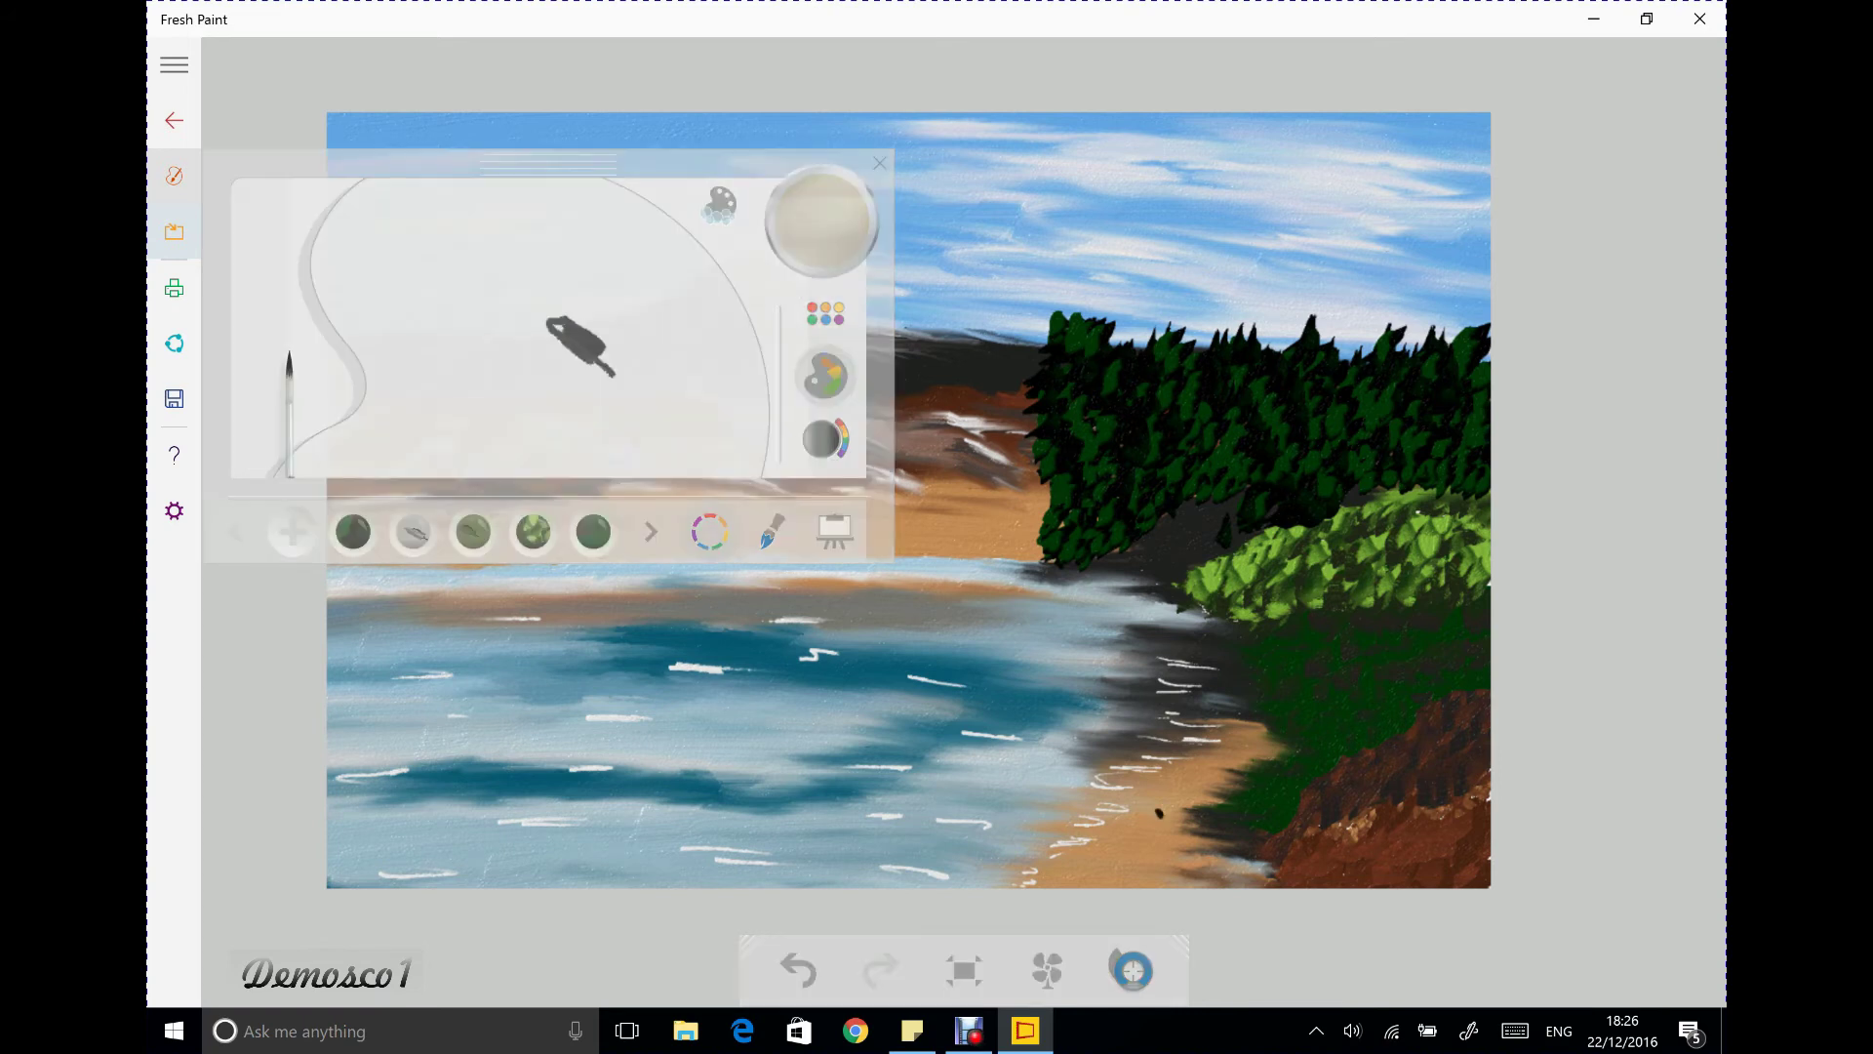
pyautogui.hotkey('ctrl', 'z')
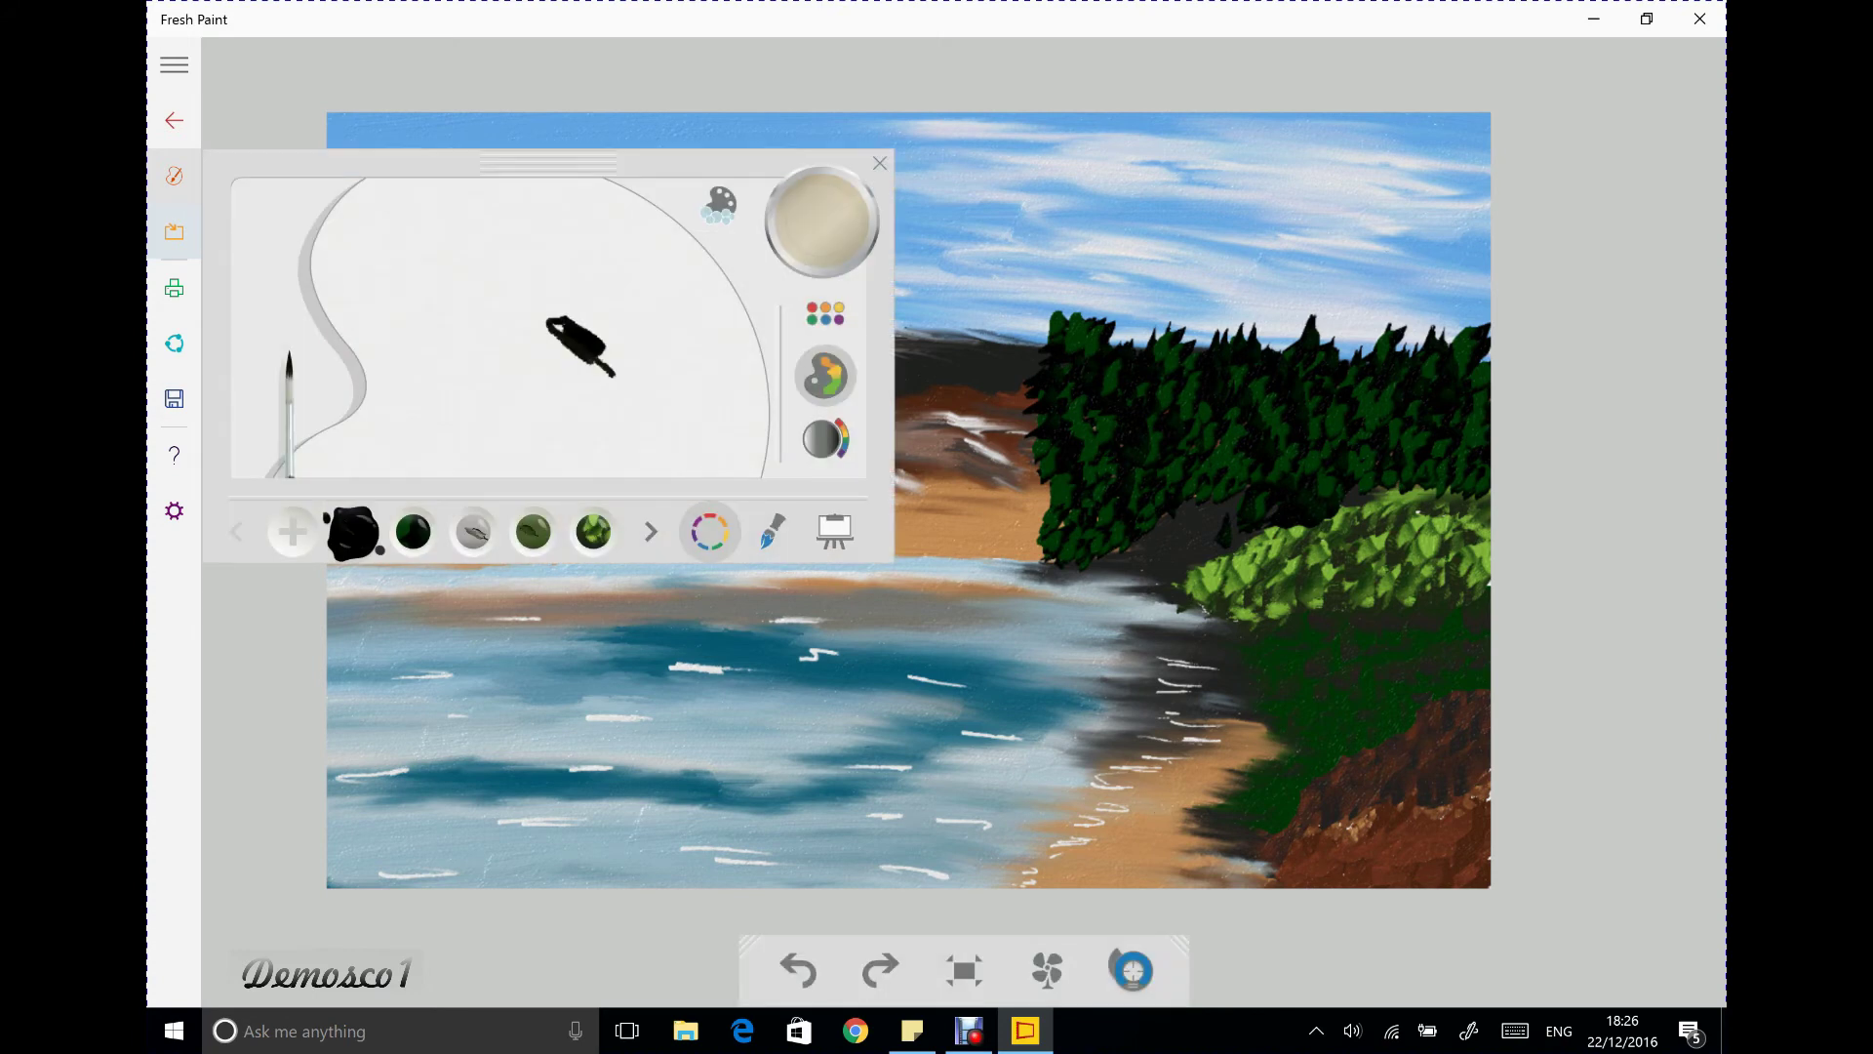
# Blend moss green and a touch of reddish brown into the black mixture on the palette to get an olive brown
pyautogui.click(825, 314)
pyautogui.click(321, 266)
pyautogui.click(826, 375)
pyautogui.moveTo(570, 327)
pyautogui.mouseDown()
pyautogui.moveTo(595, 363)
pyautogui.moveTo(546, 331)
pyautogui.mouseUp()
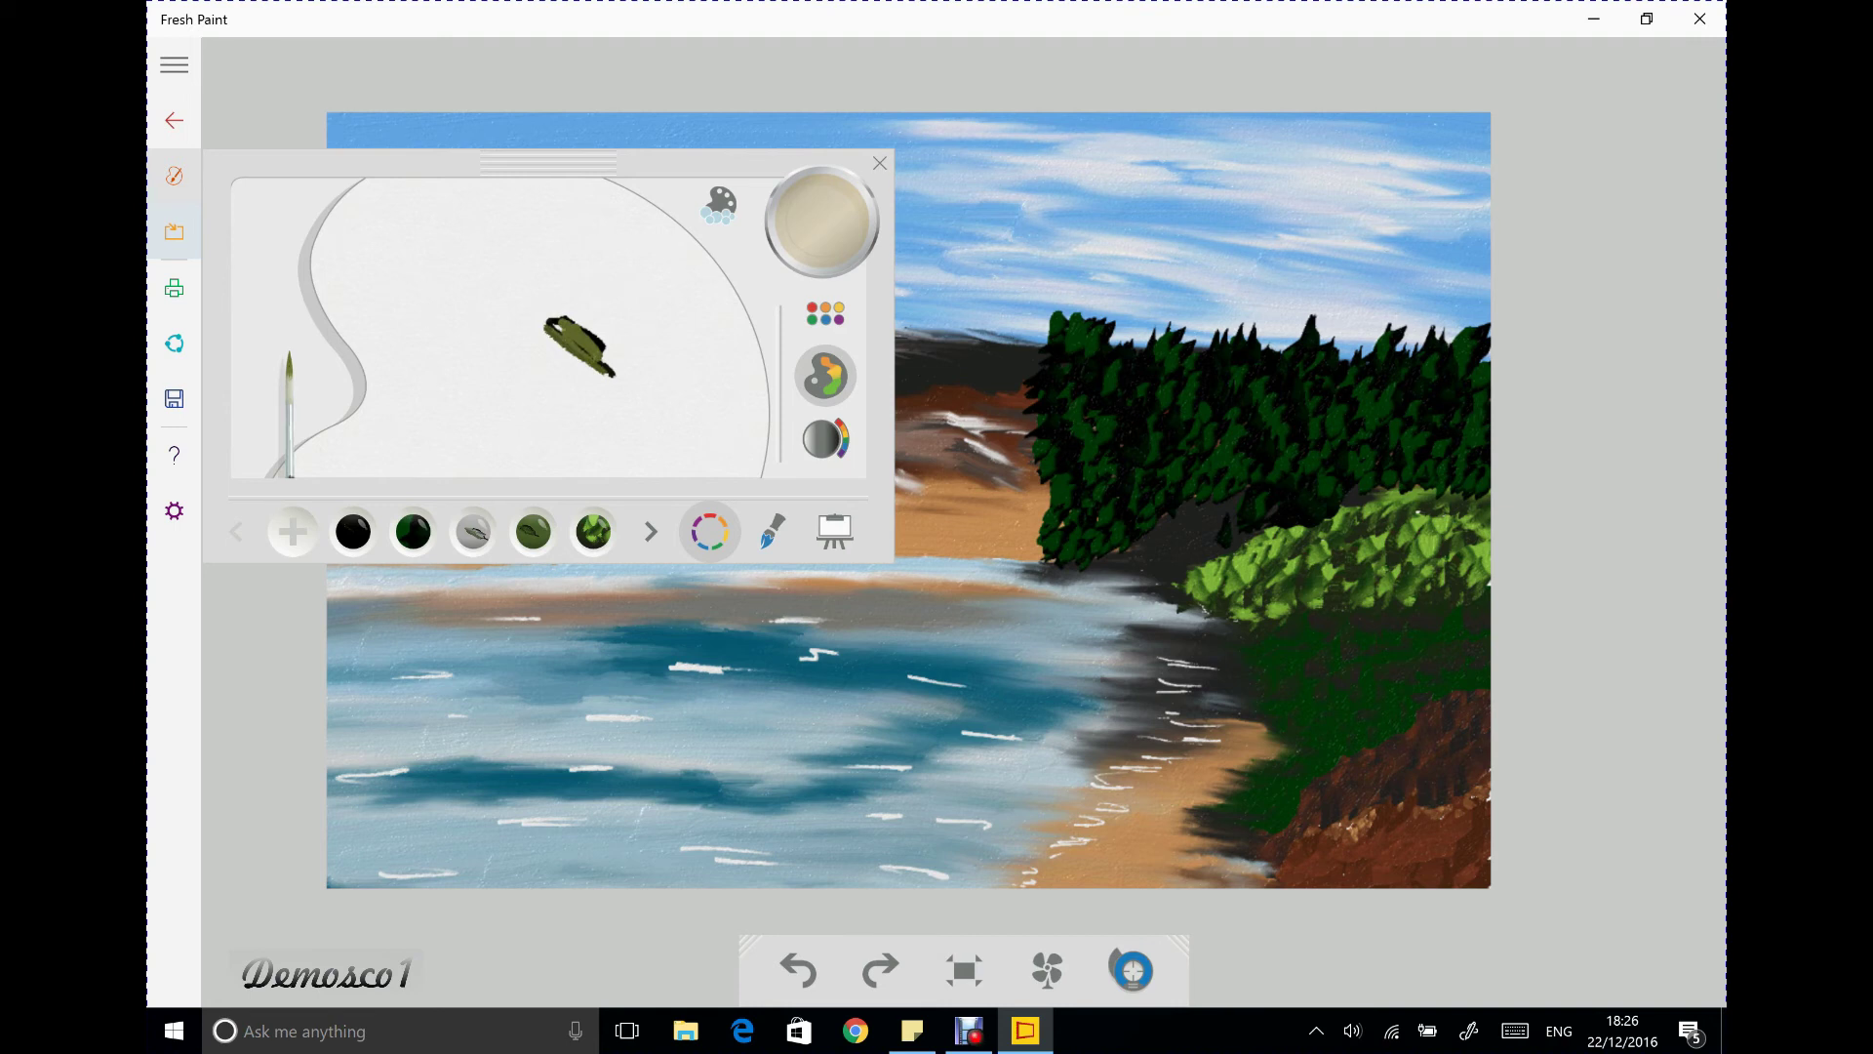
pyautogui.click(826, 314)
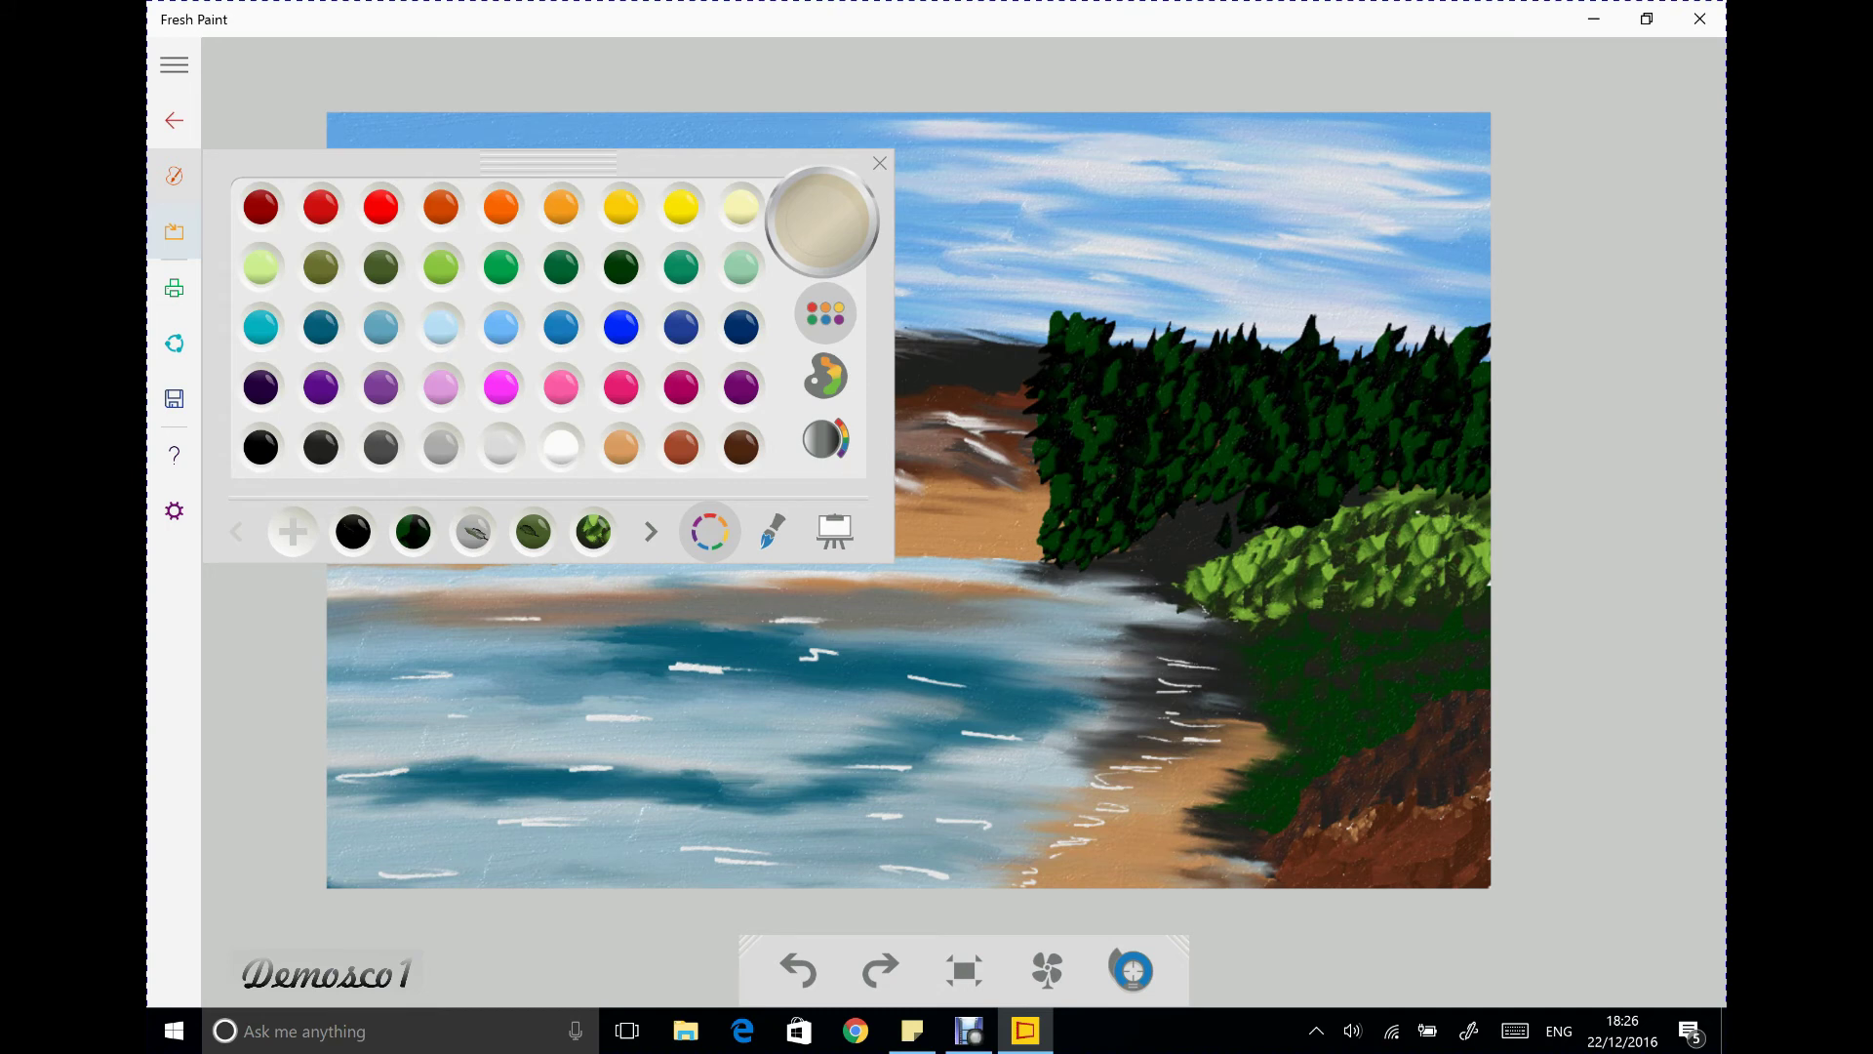
pyautogui.click(825, 375)
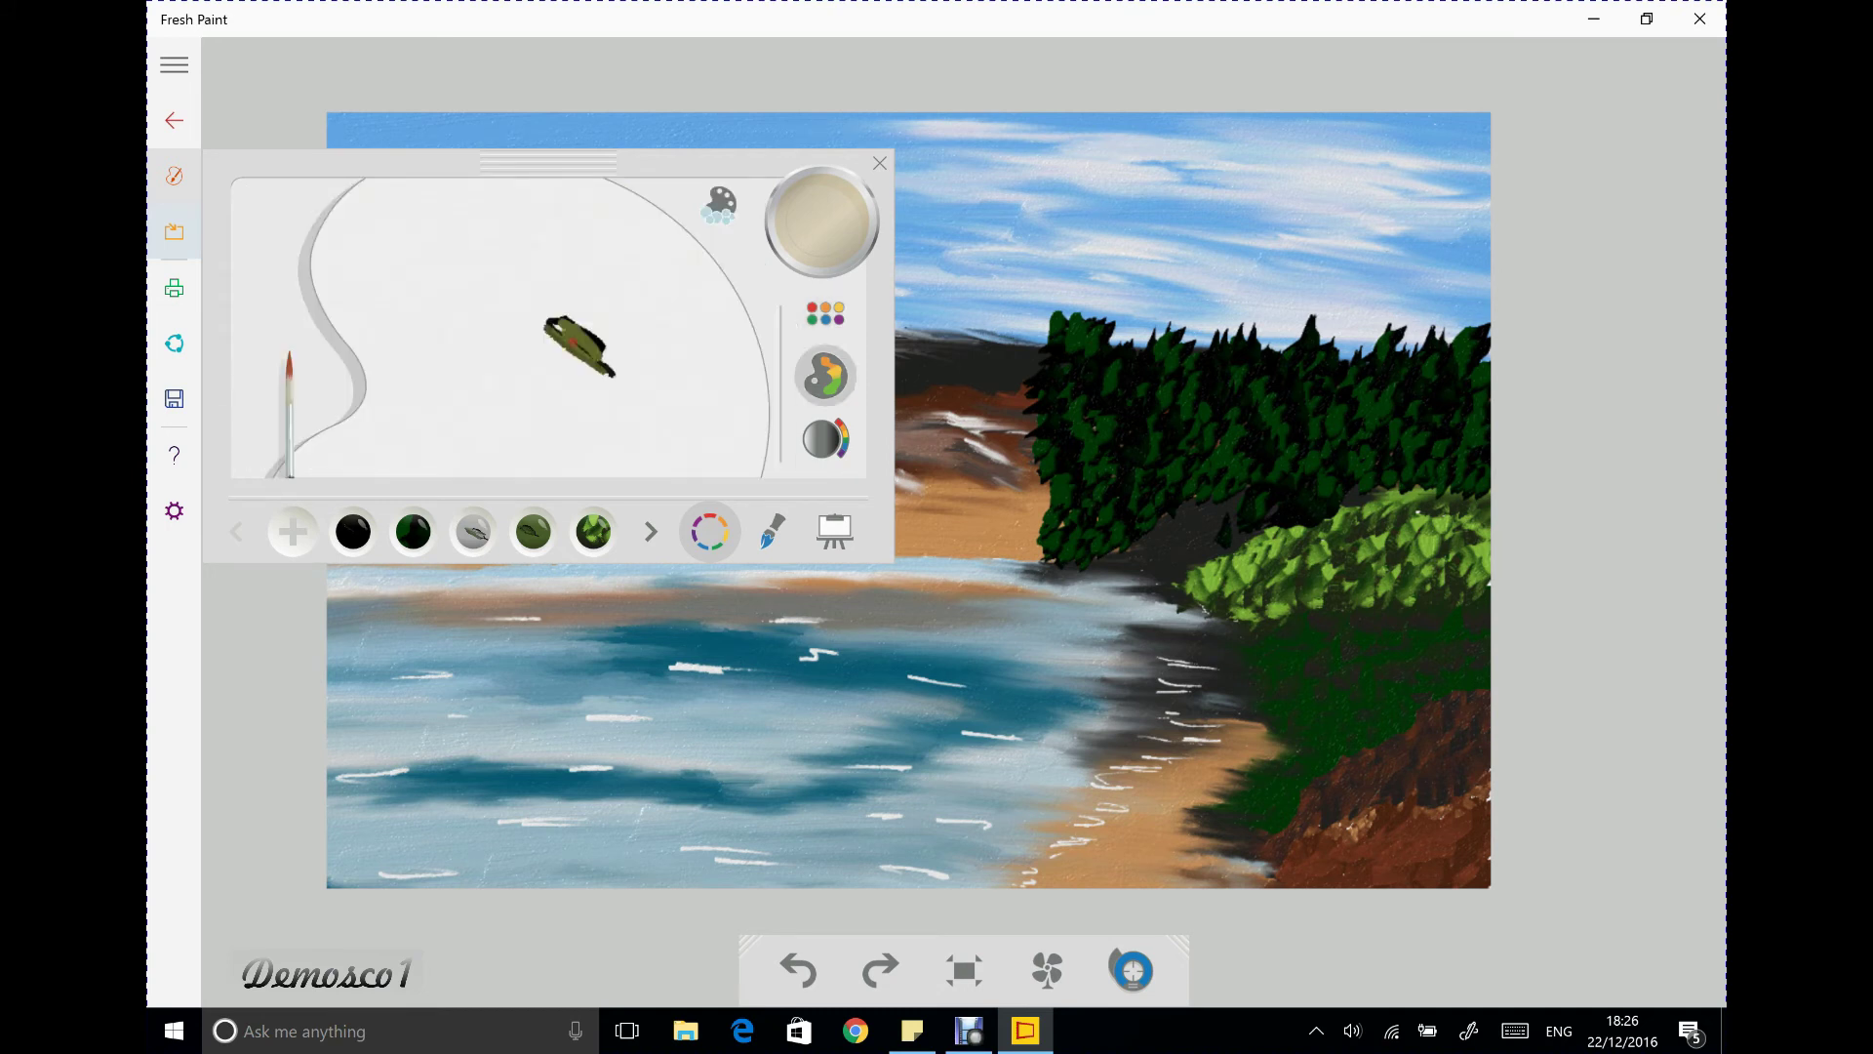
pyautogui.moveTo(551, 336); pyautogui.dragTo(624, 366)
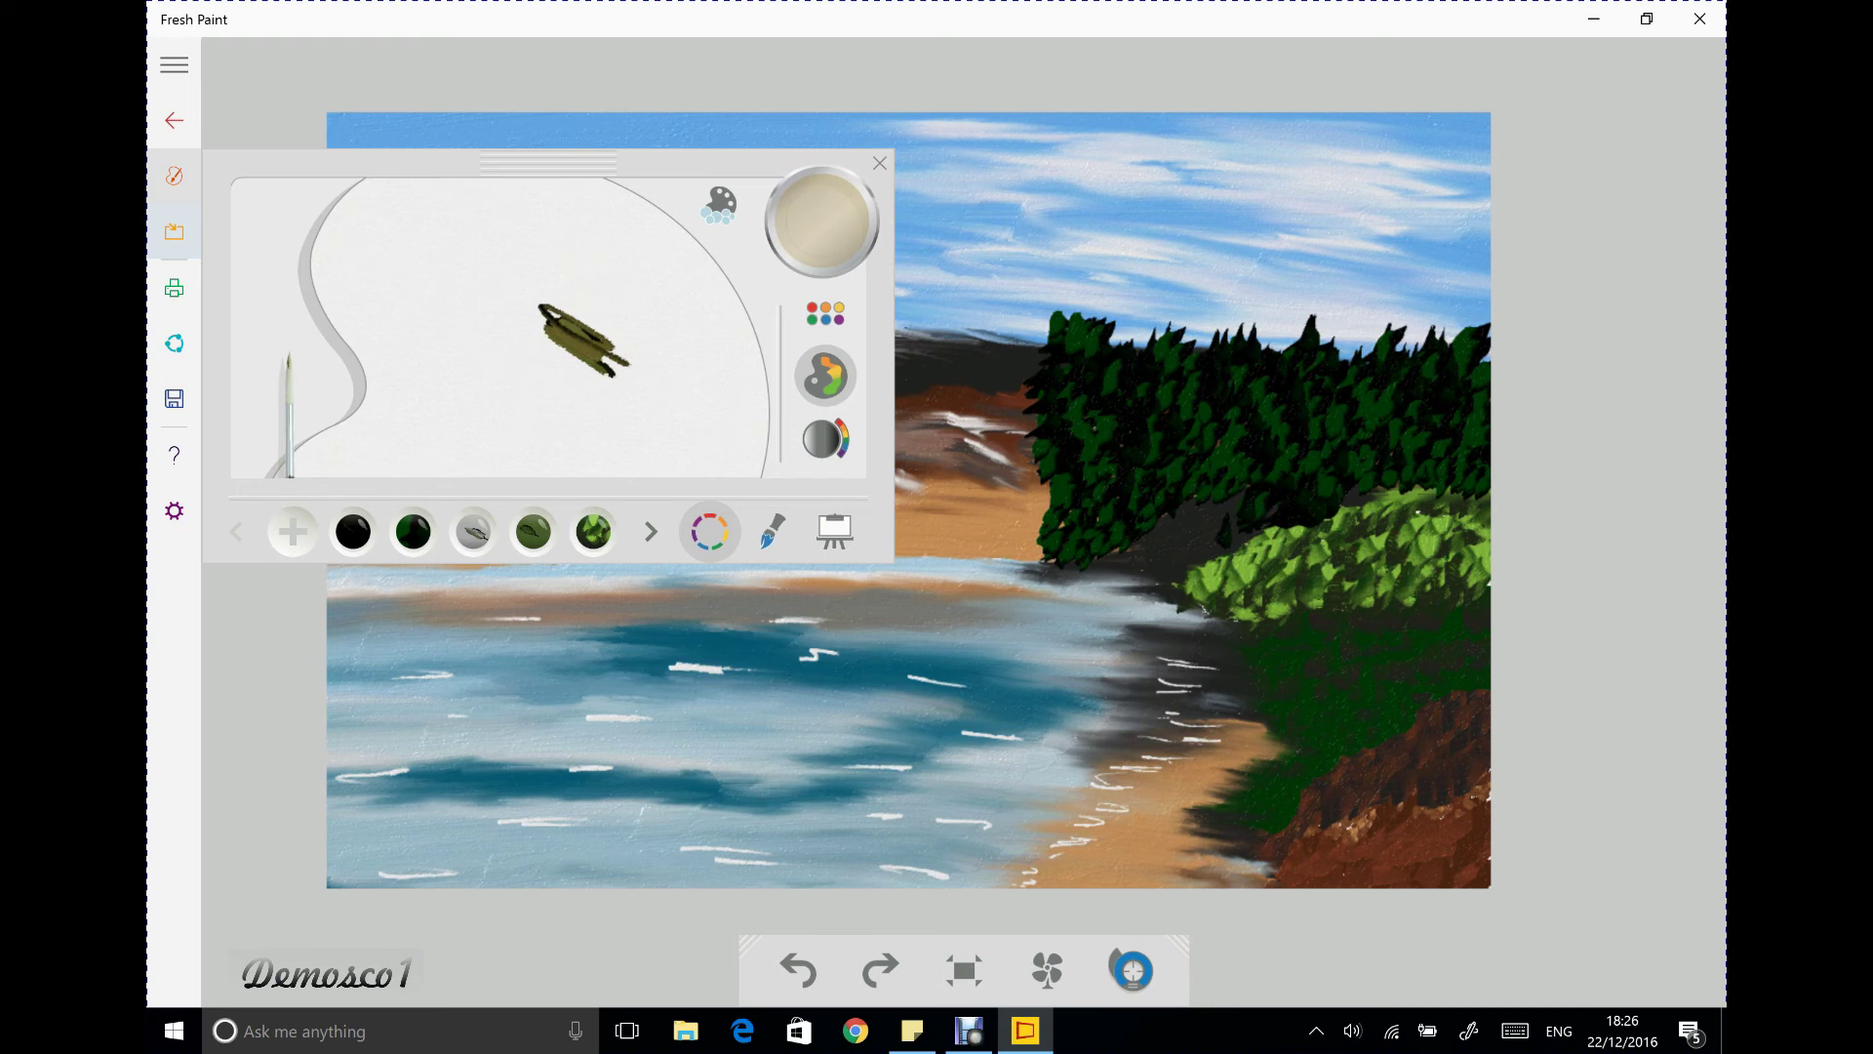
# Paint a thin olive-brown tree trunk from the brown mound up past the dark trees, with short branches forking into the sky
pyautogui.moveTo(1412, 707)
pyautogui.mouseDown()
pyautogui.moveTo(1412, 736)
pyautogui.moveTo(1415, 649)
pyautogui.mouseUp()
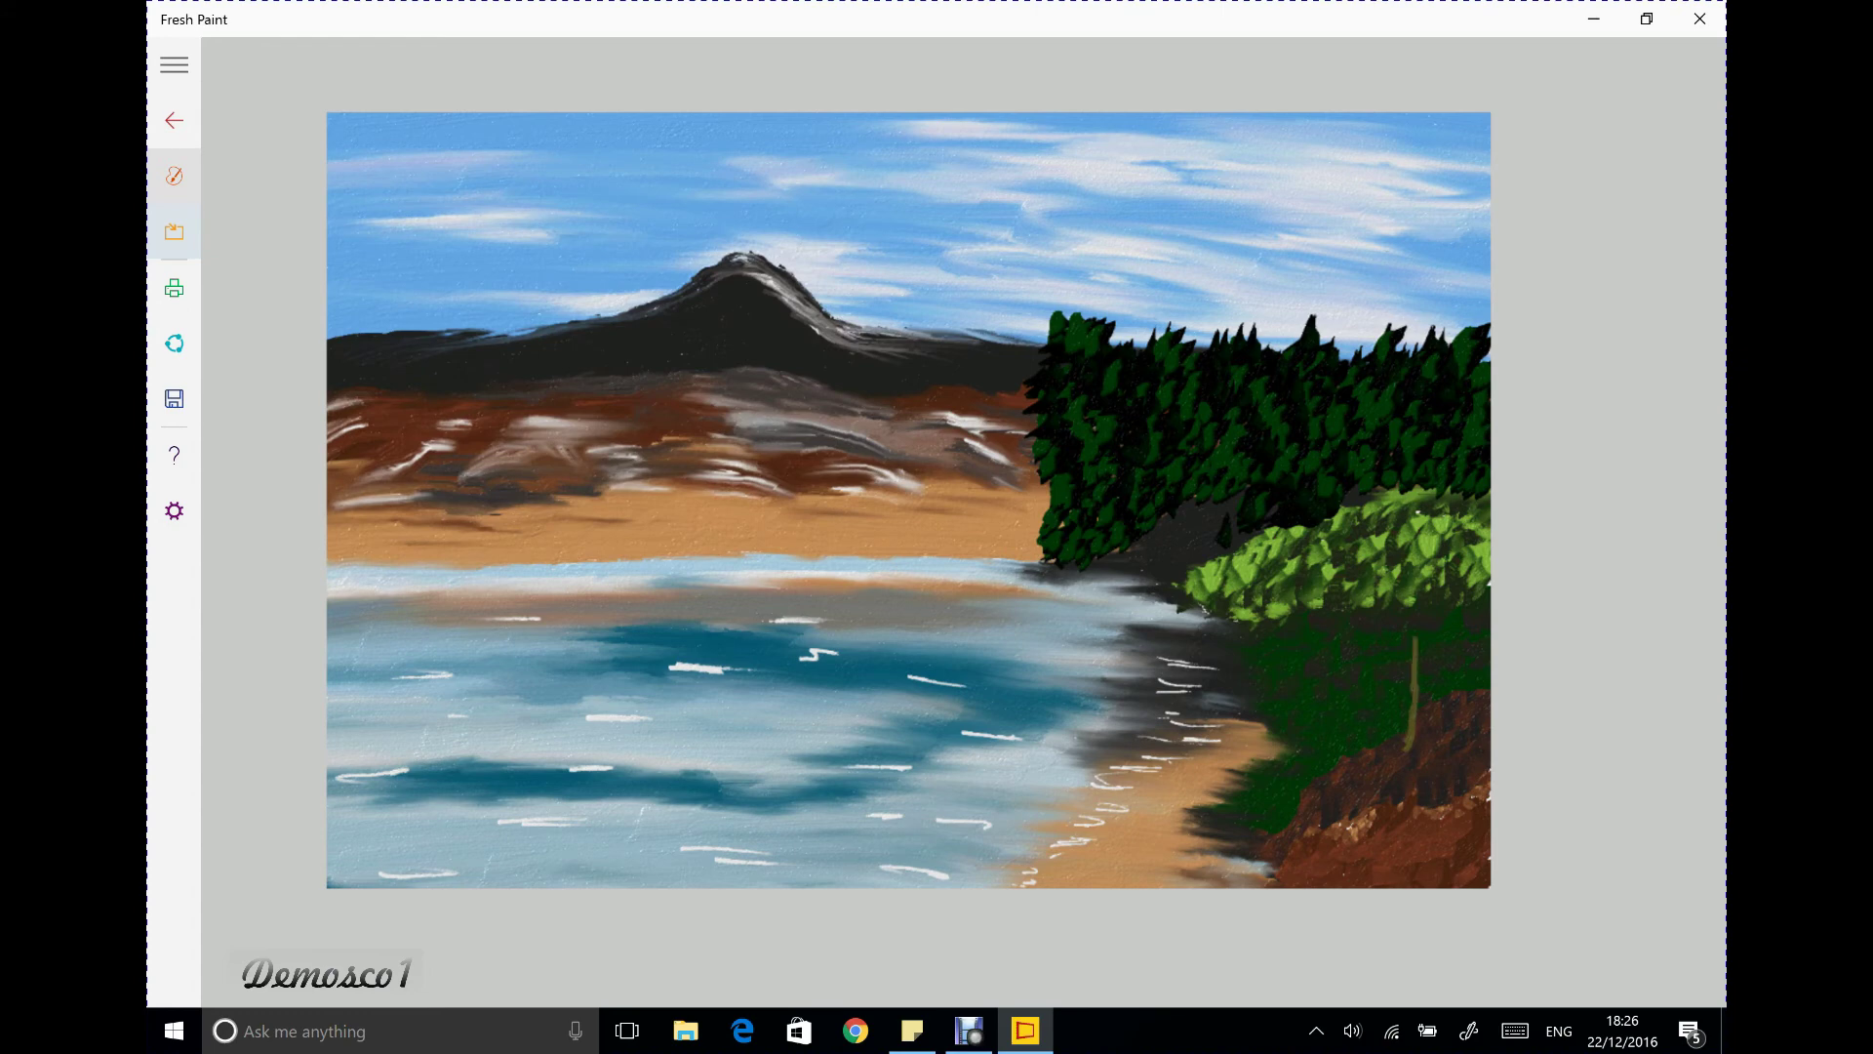
pyautogui.moveTo(1415, 647); pyautogui.dragTo(1403, 528)
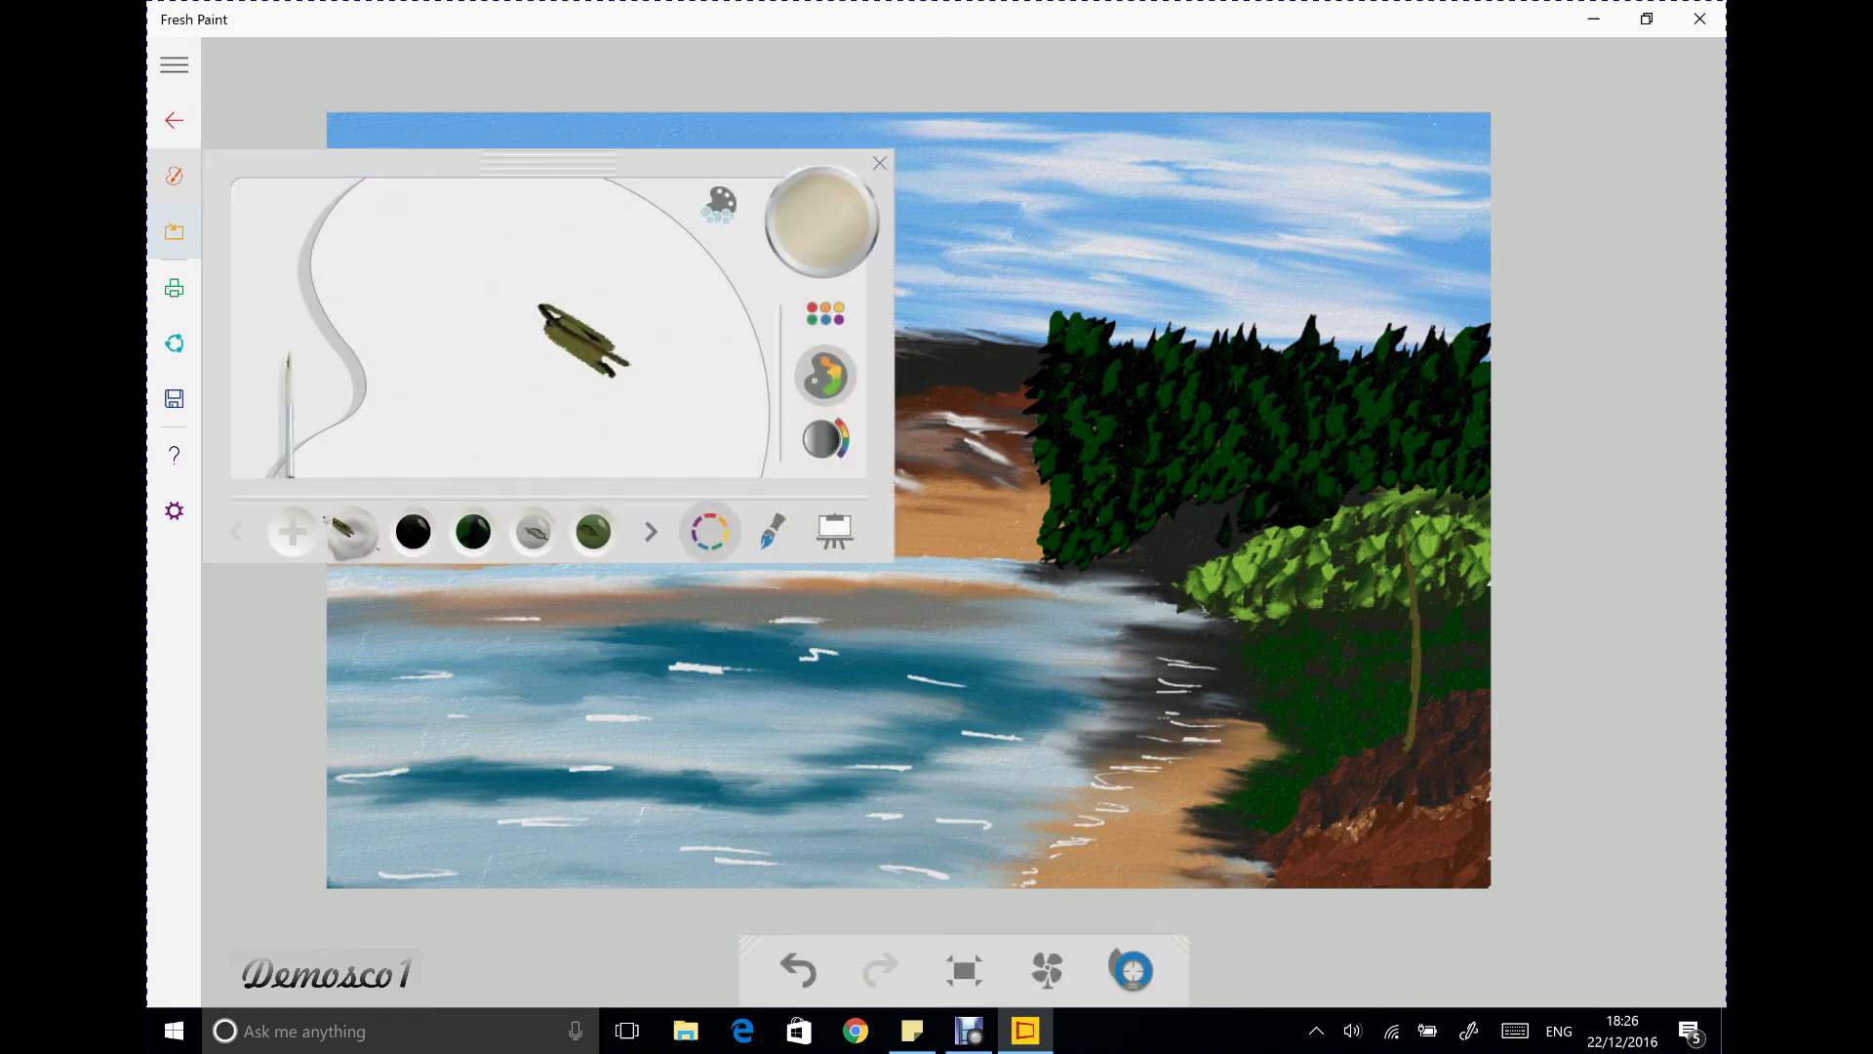
pyautogui.moveTo(1403, 513); pyautogui.dragTo(1393, 431)
pyautogui.moveTo(1395, 448)
pyautogui.mouseDown()
pyautogui.moveTo(1349, 273)
pyautogui.moveTo(1370, 255)
pyautogui.mouseUp()
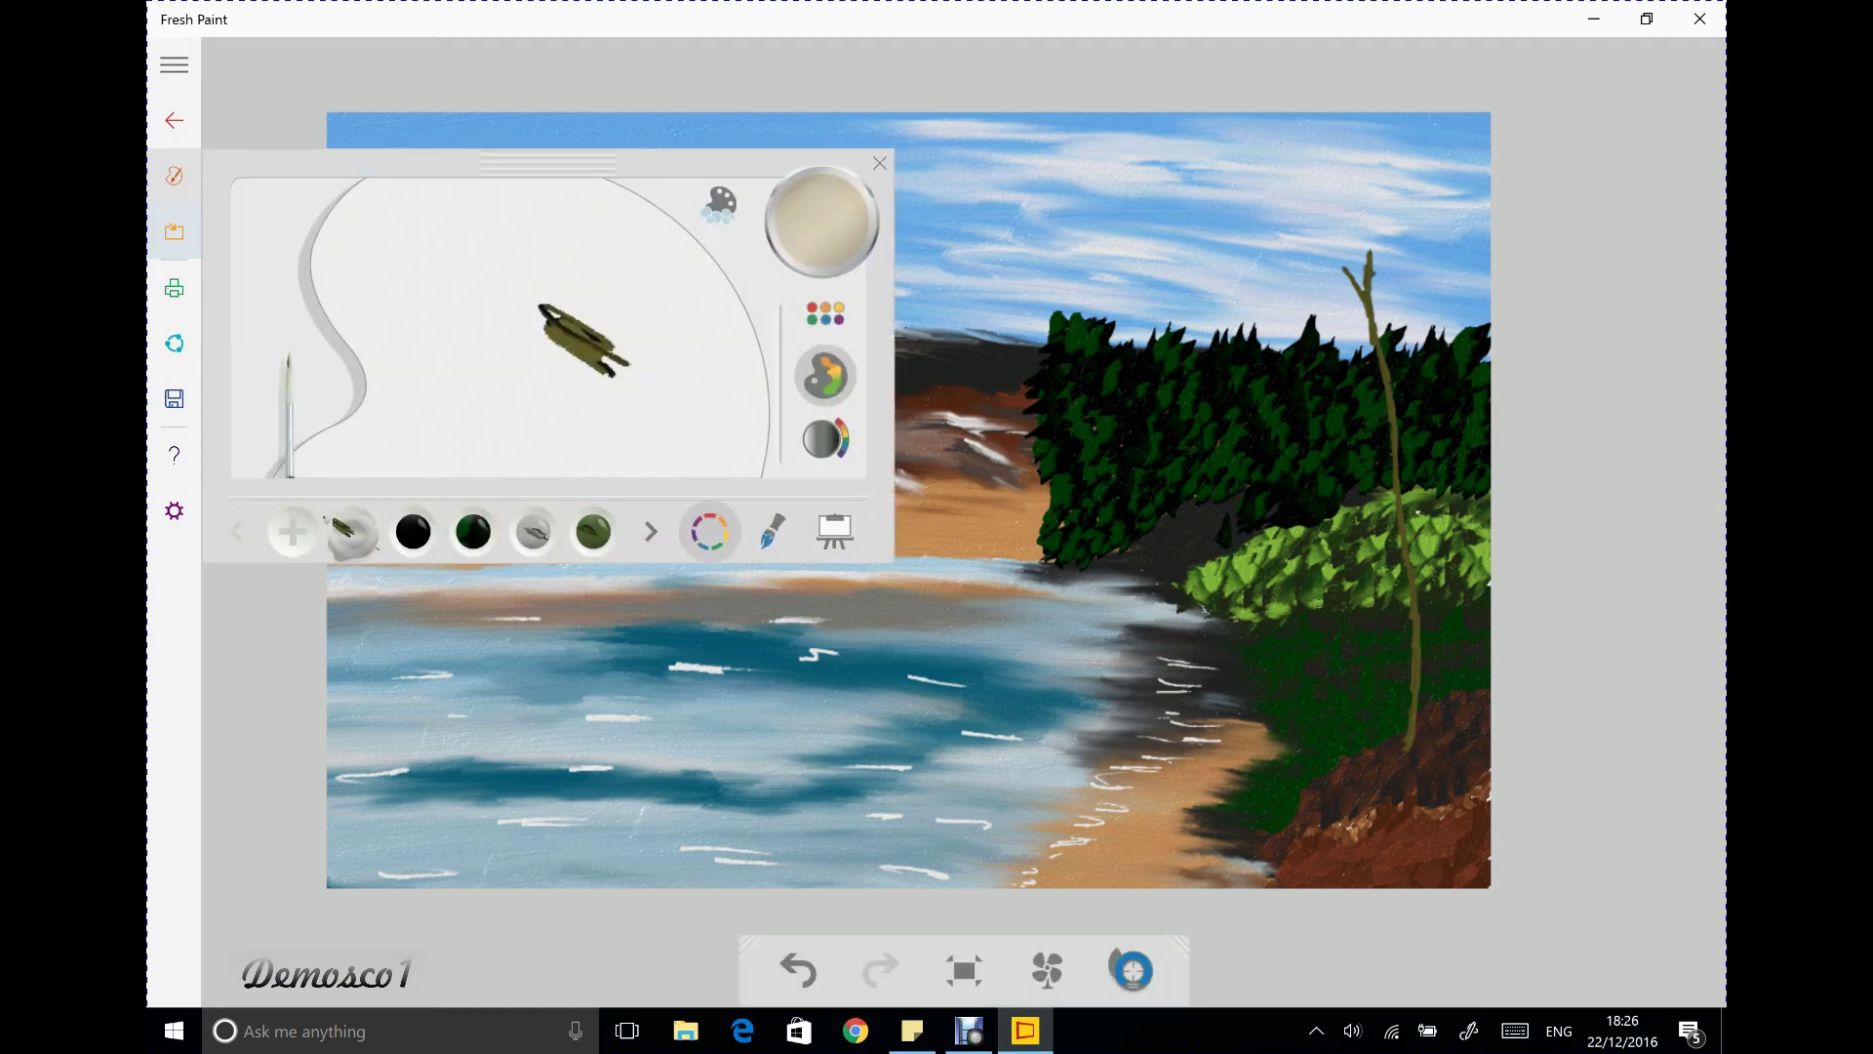
pyautogui.moveTo(1373, 261); pyautogui.dragTo(1401, 244)
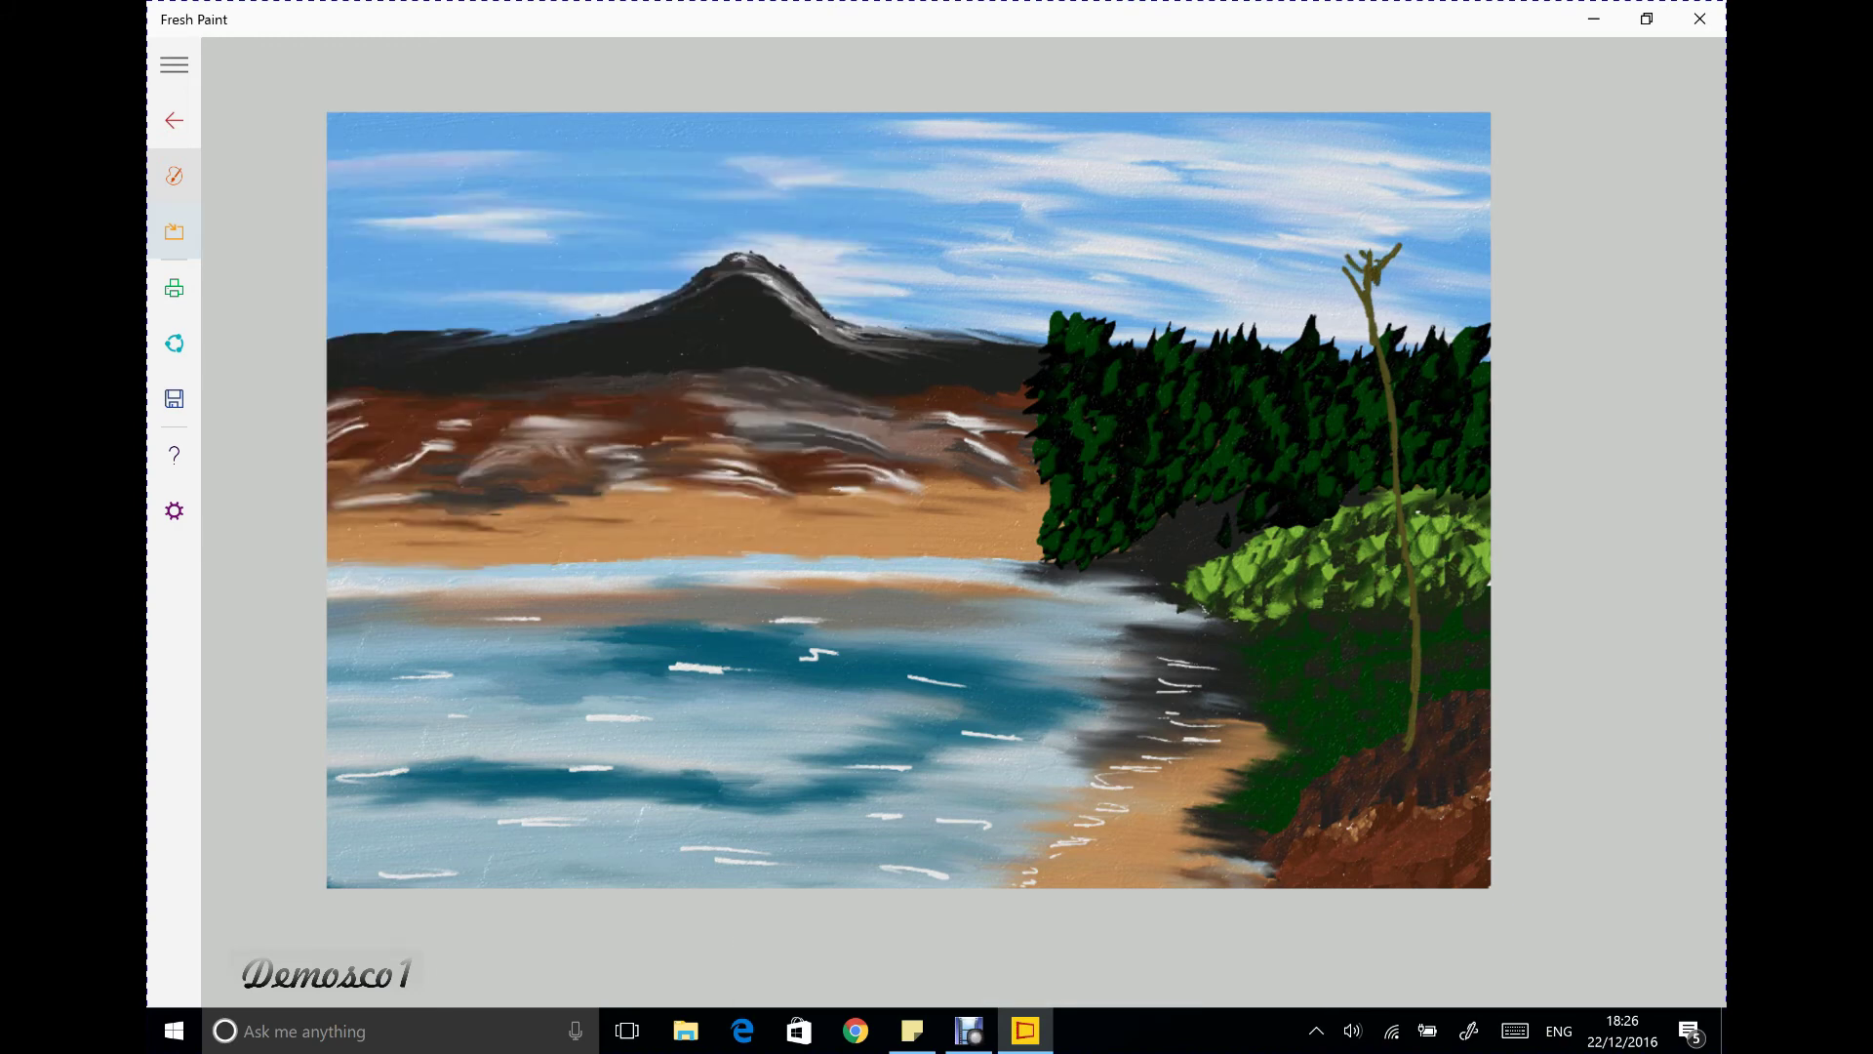
# Thicken the tree trunk along its right side, from below the fork down to the brown mound
pyautogui.moveTo(1376, 291); pyautogui.dragTo(1378, 327)
pyautogui.moveTo(1393, 366); pyautogui.dragTo(1416, 538)
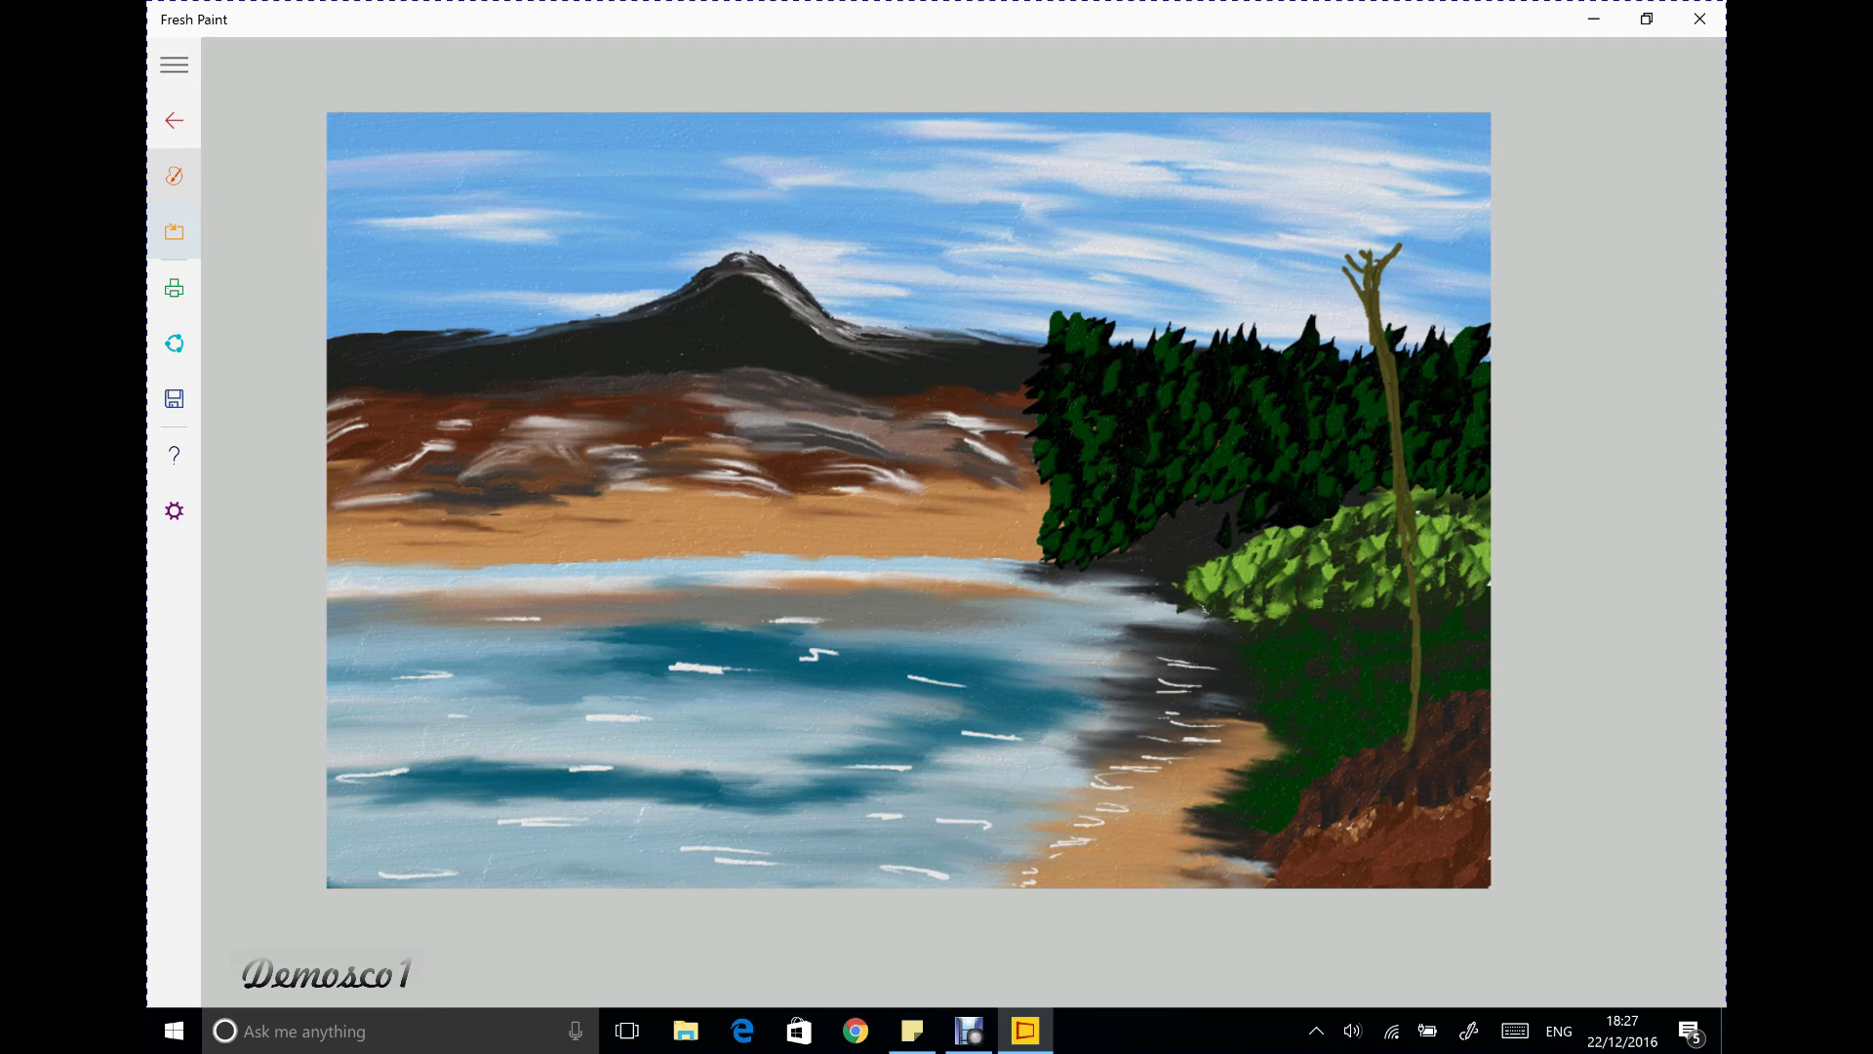
pyautogui.moveTo(1422, 587); pyautogui.dragTo(1422, 713)
pyautogui.moveTo(1420, 689); pyautogui.dragTo(1419, 717)
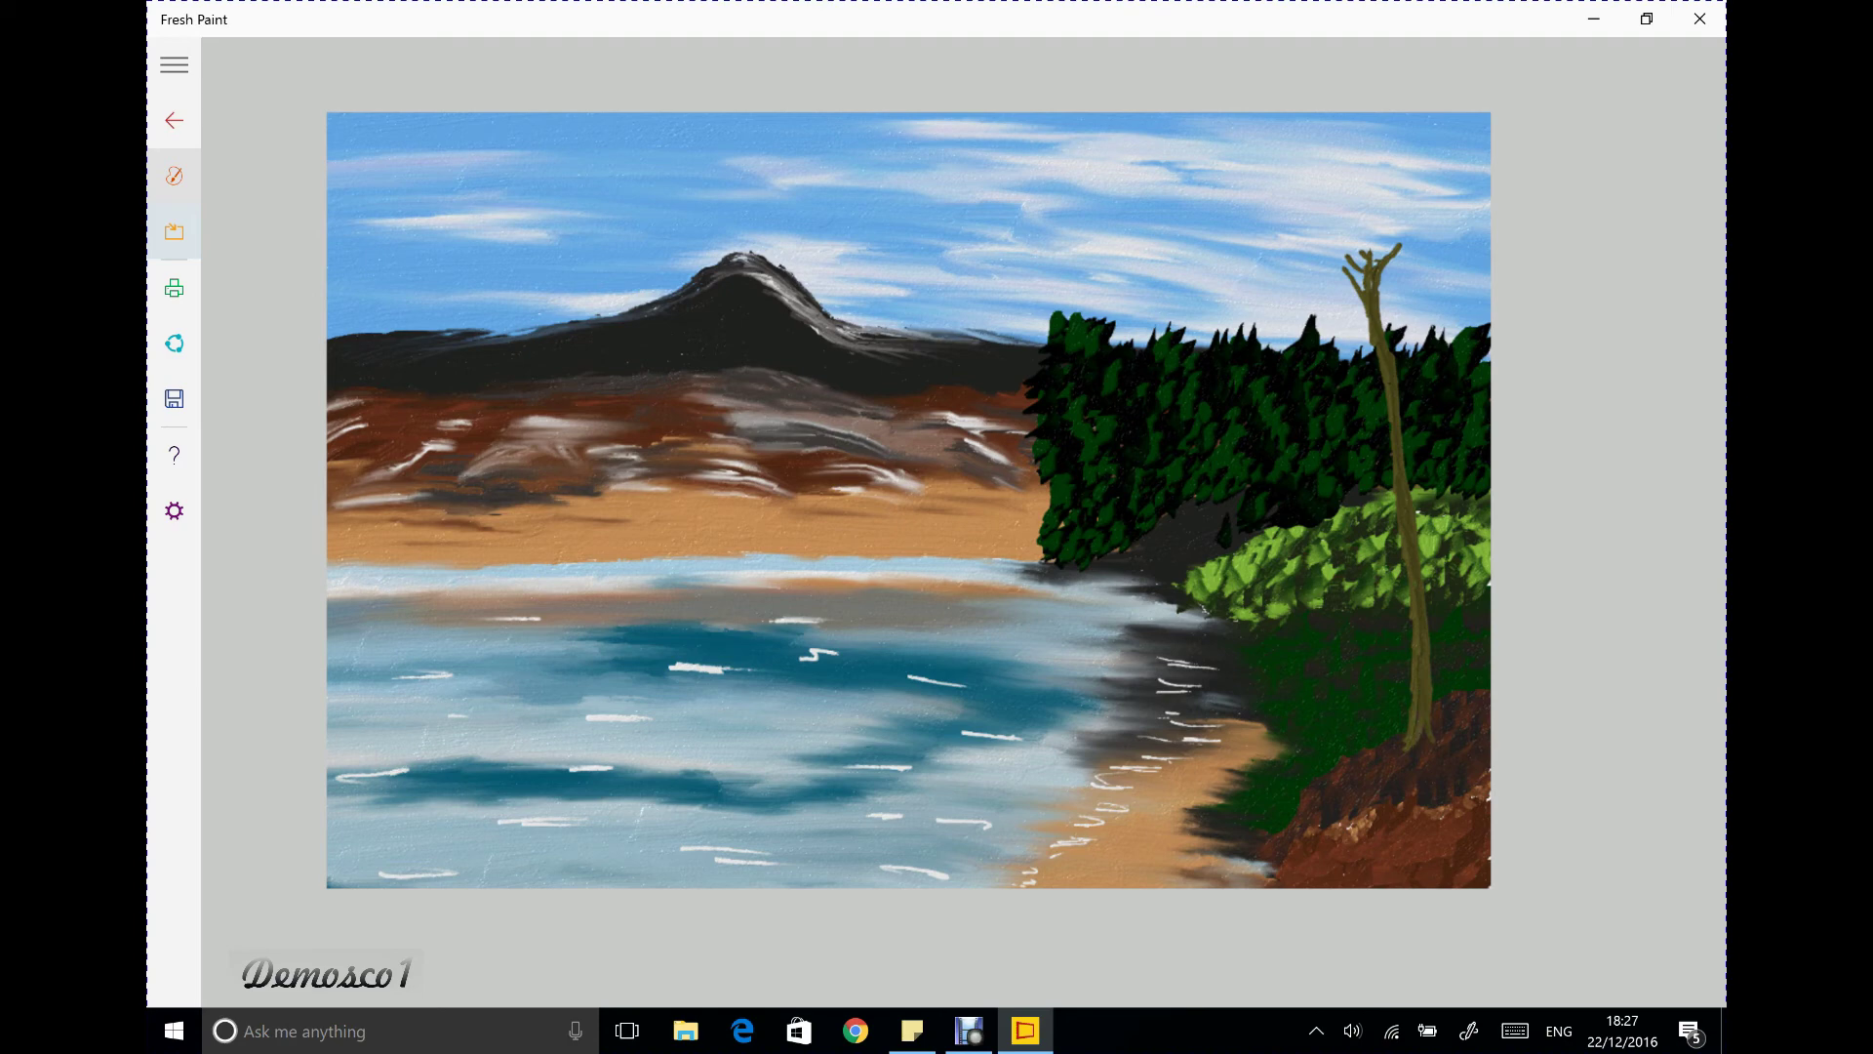
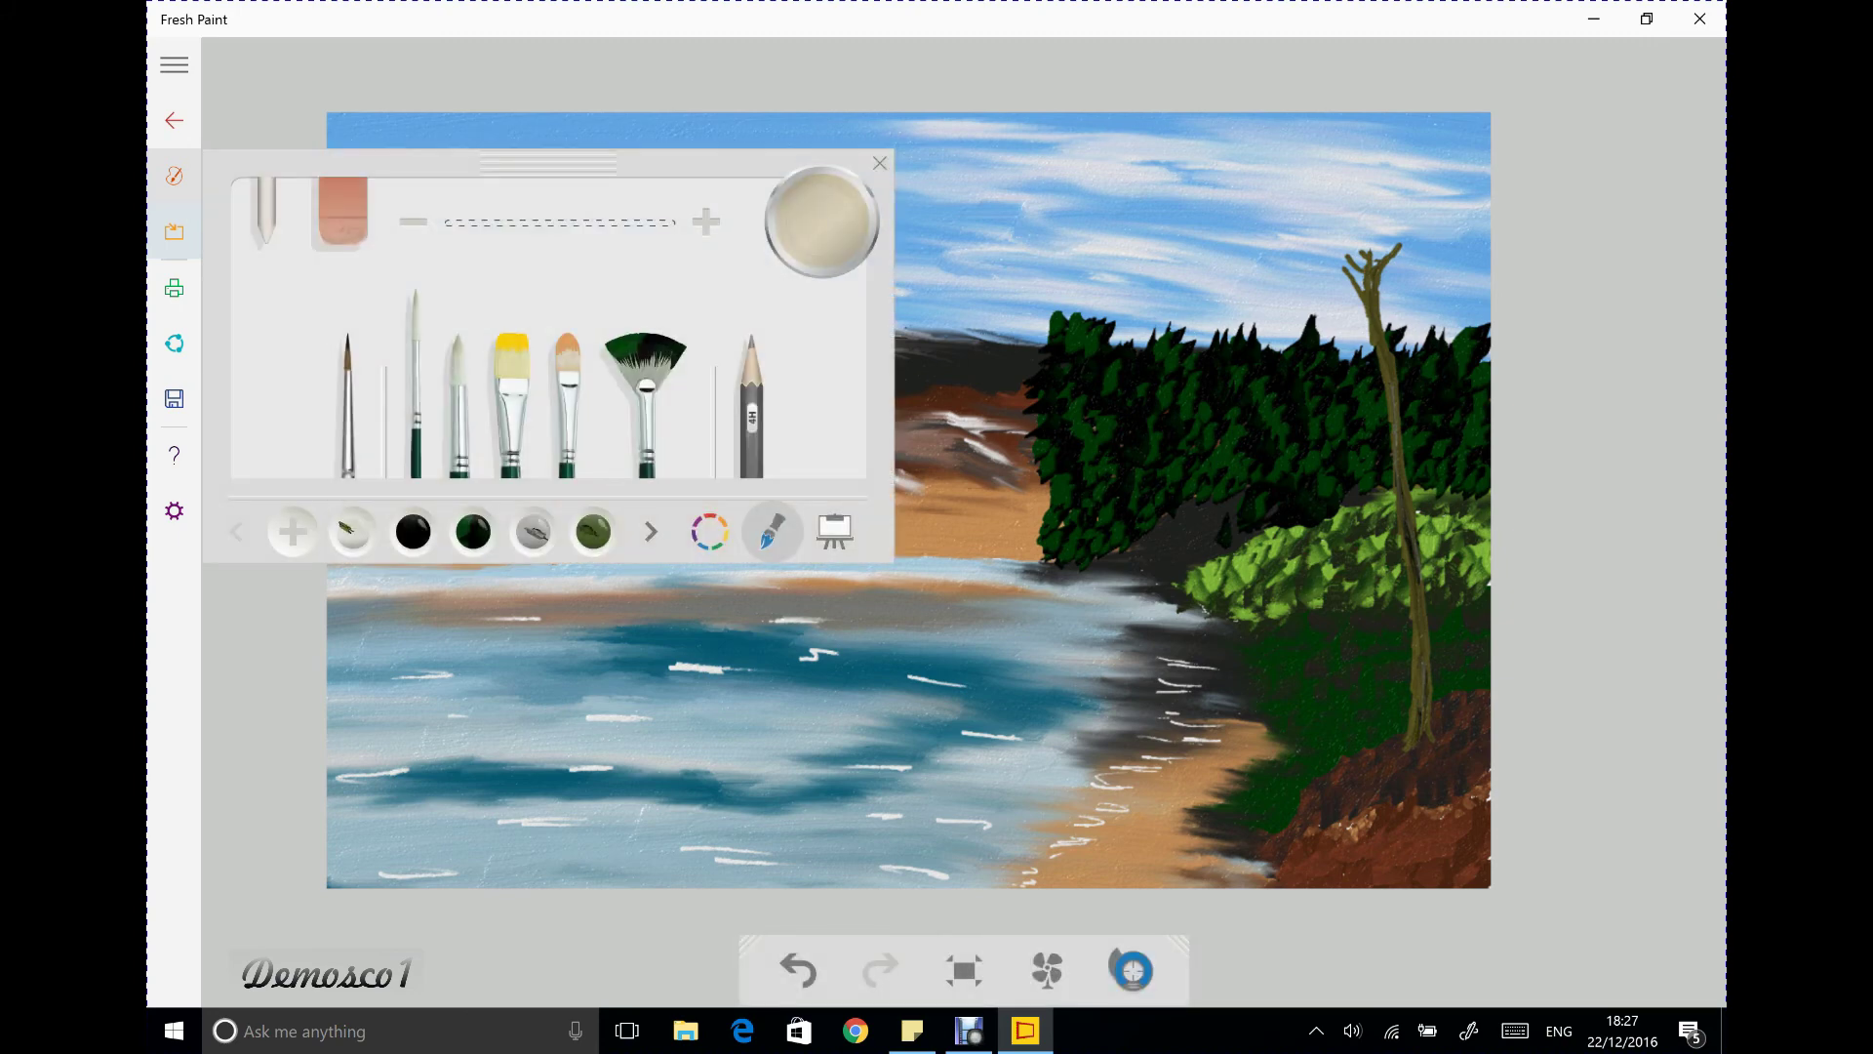
# Touch up the forked top of the trunk with the saved dark olive green mixture
pyautogui.click(593, 532)
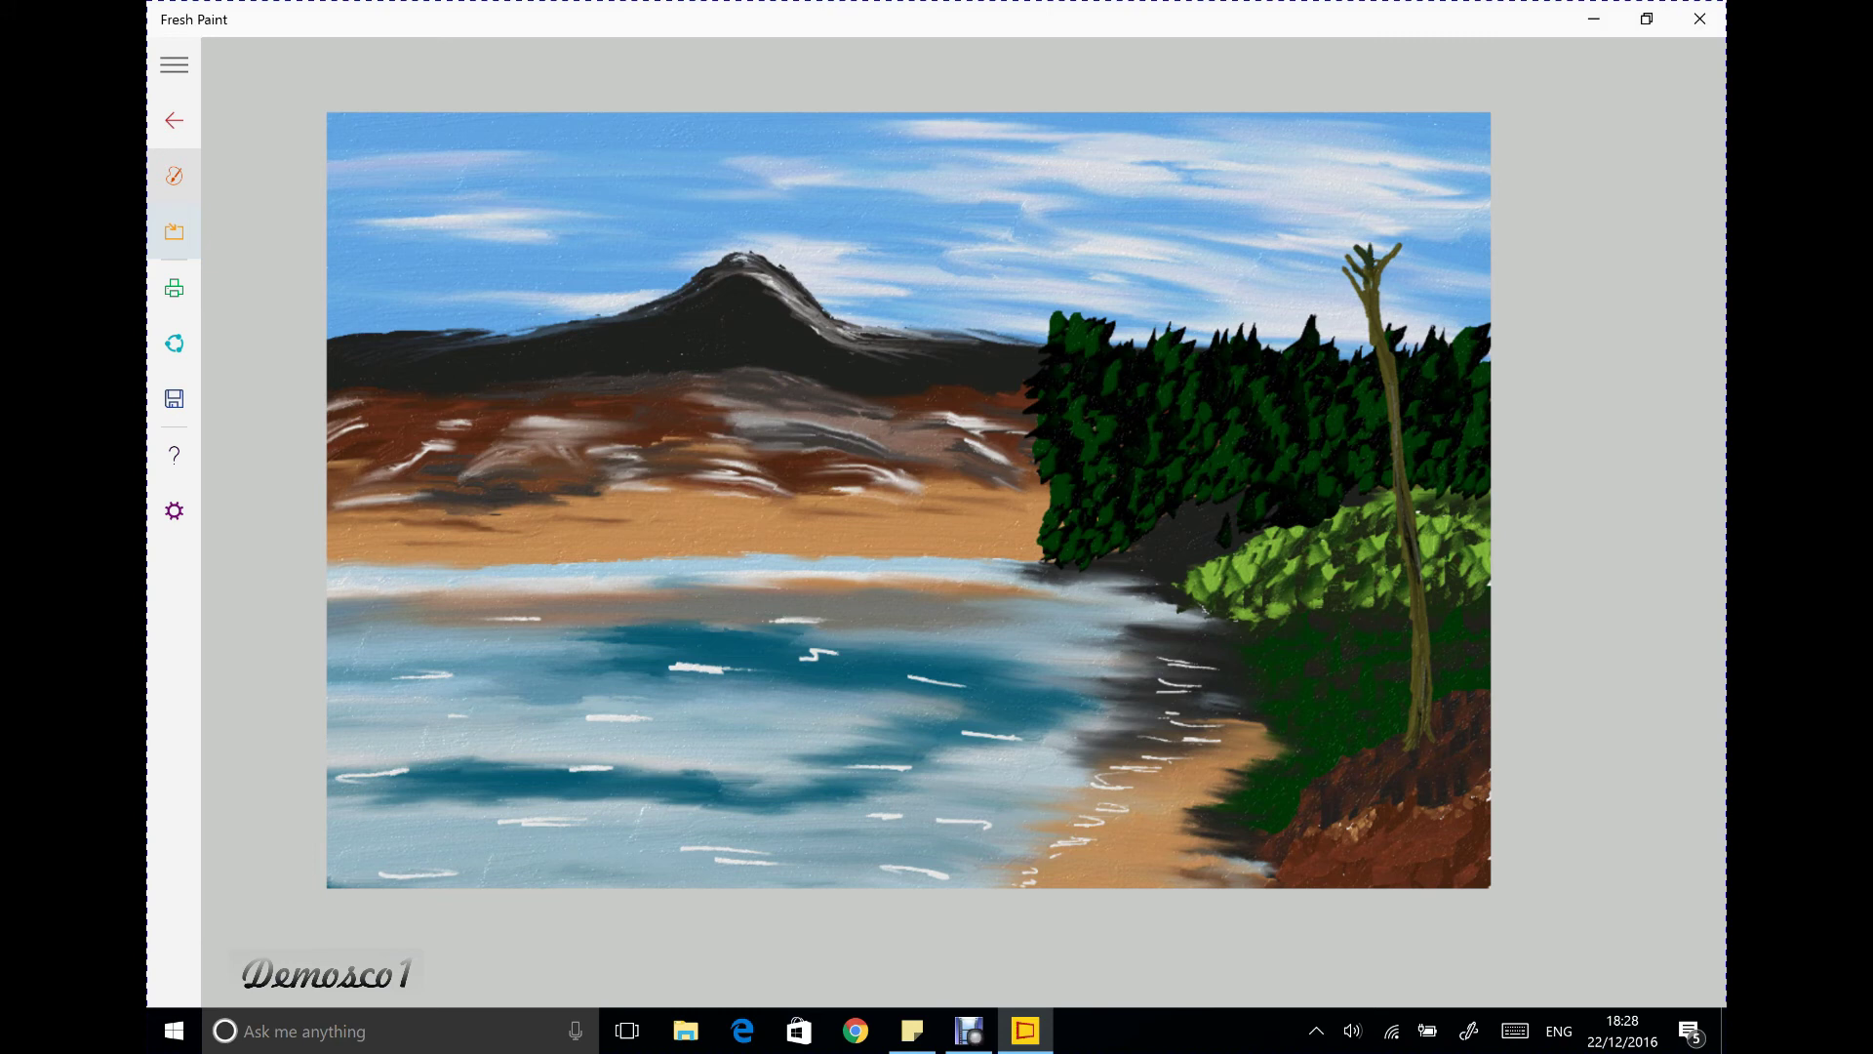
pyautogui.rightClick(1377, 256)
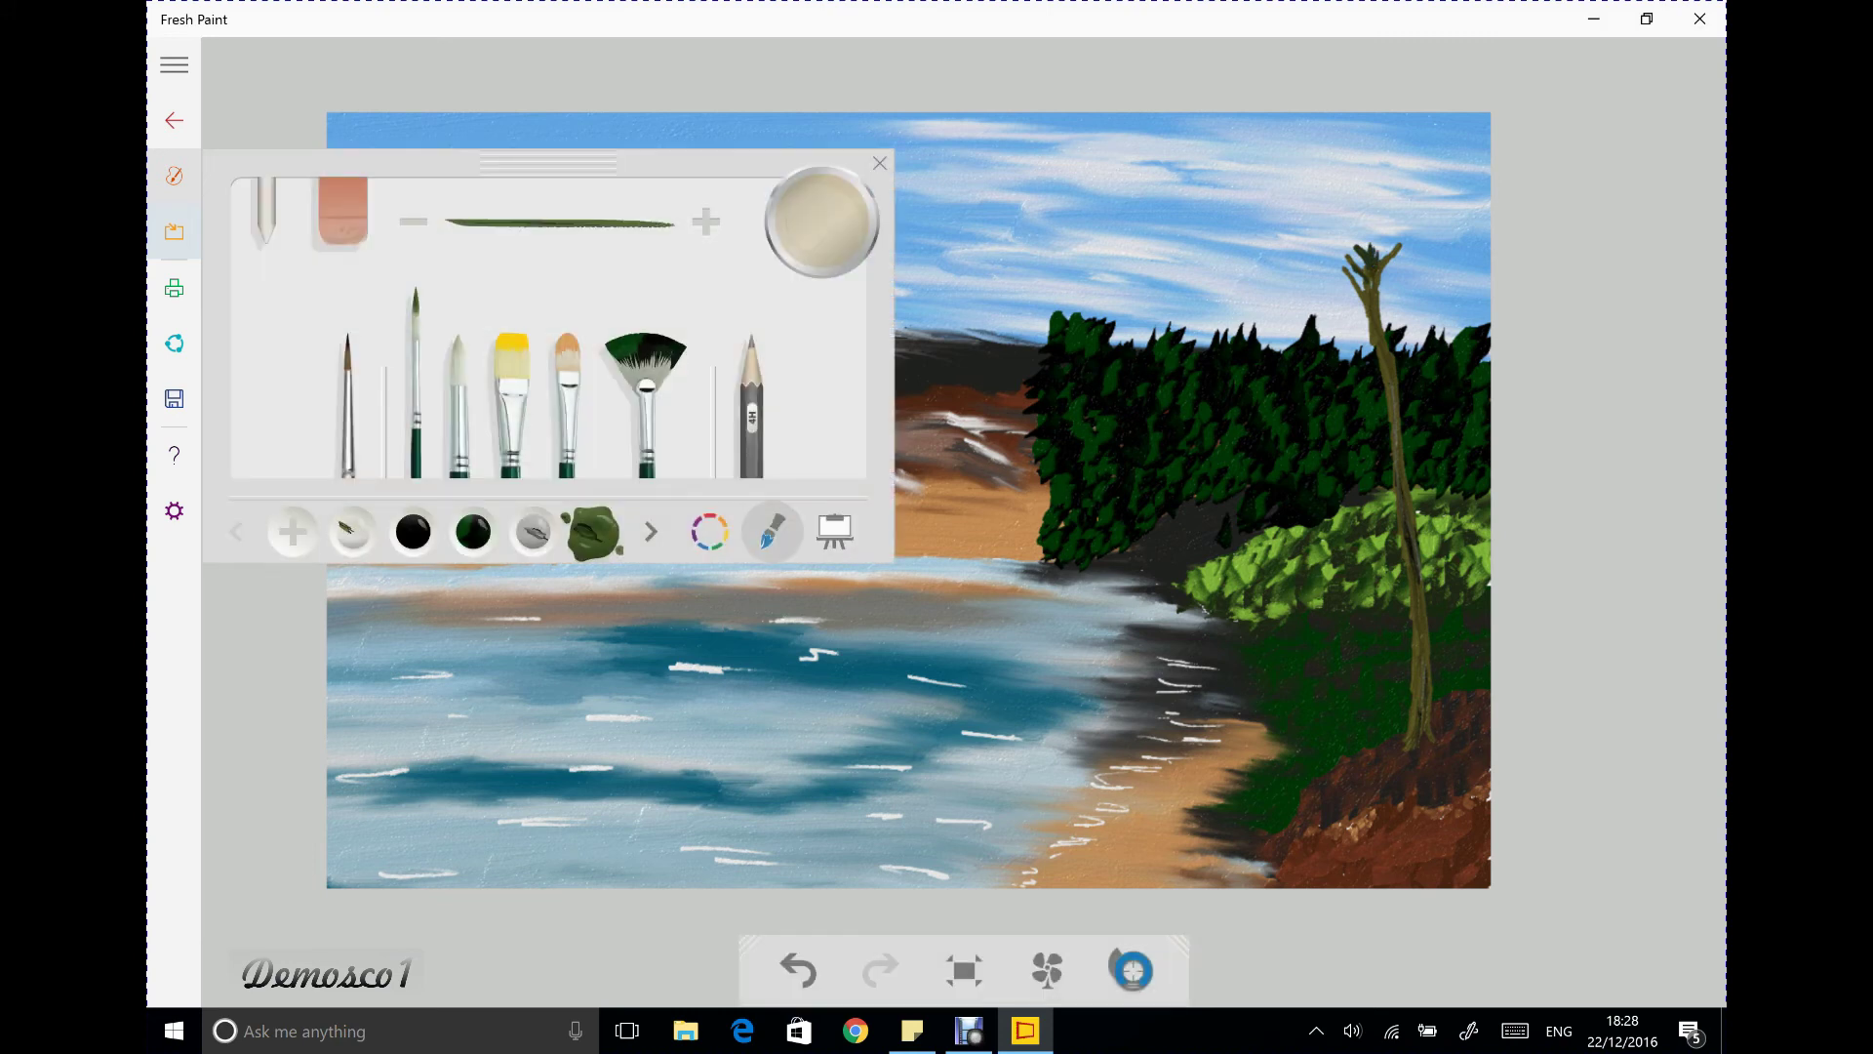
pyautogui.click(651, 531)
pyautogui.click(236, 531)
pyautogui.press('Escape')
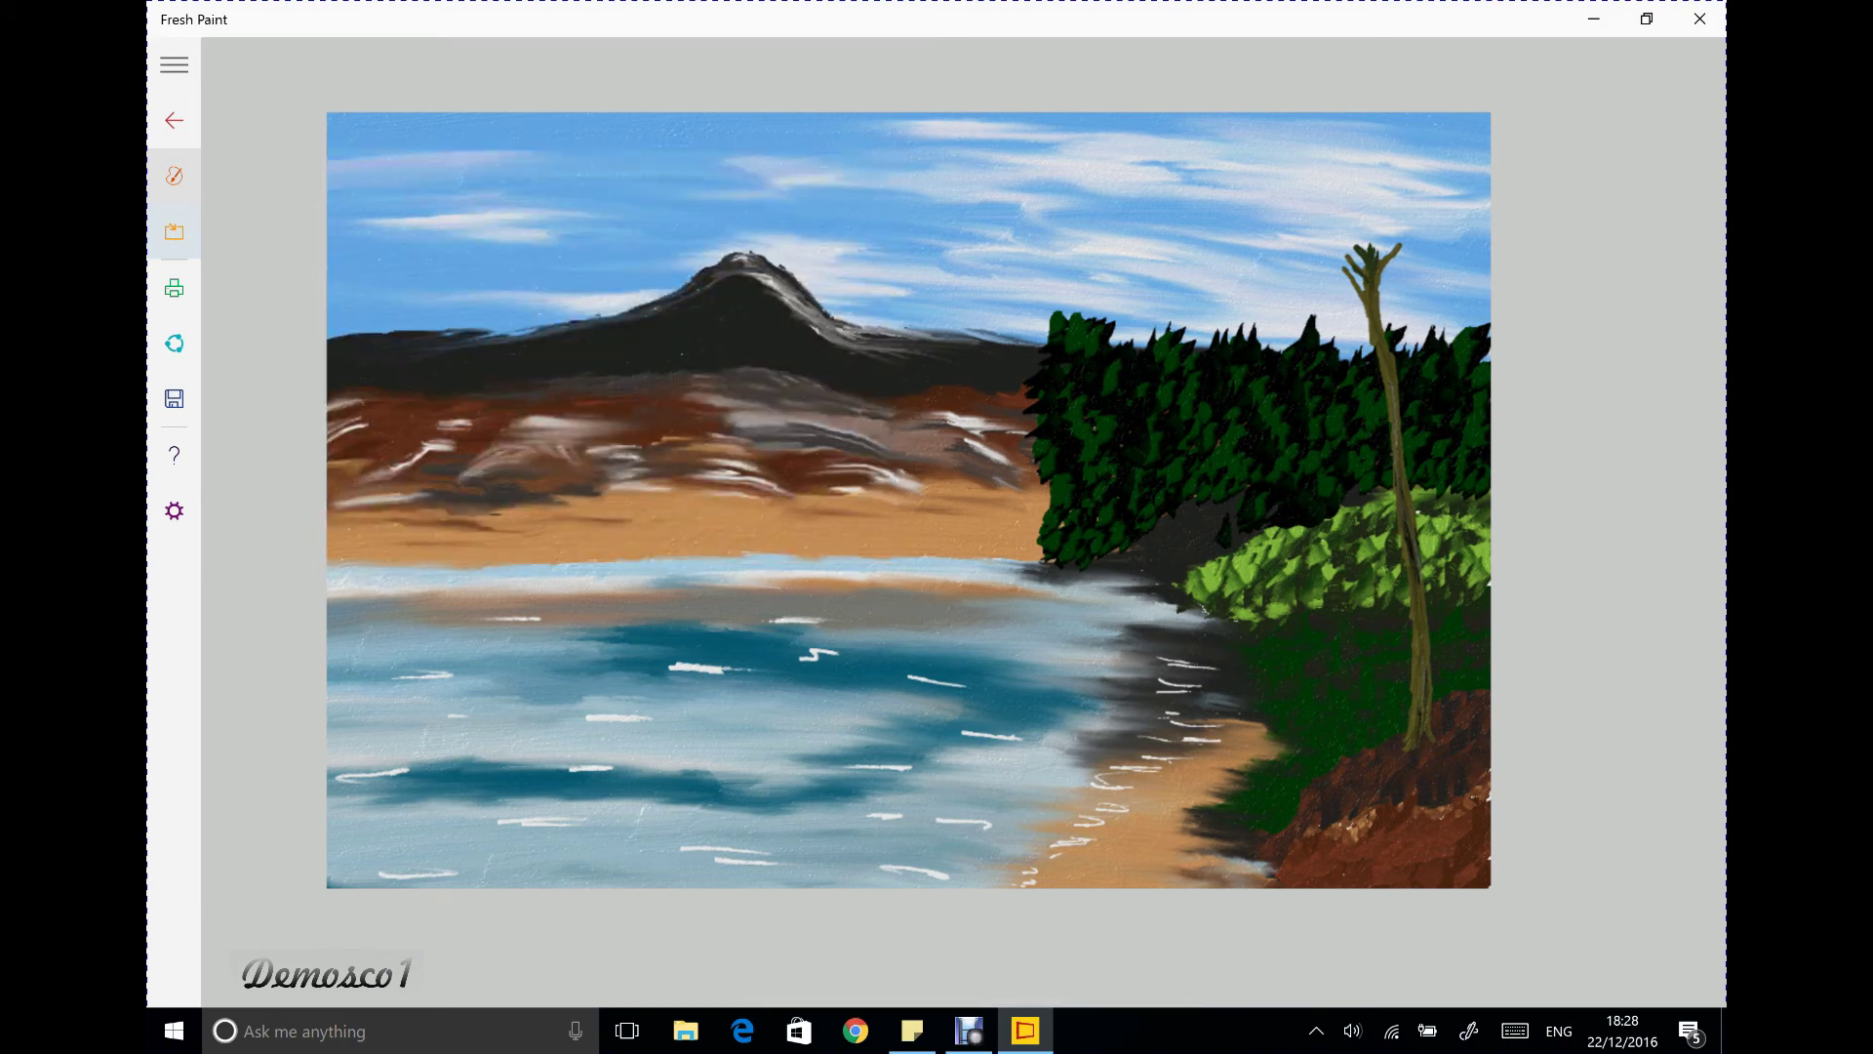
# Paint a thin olive-green tree in front of the dark trees, rising from the black bank and splitting into two forked tops against the sky
pyautogui.press('super+z')
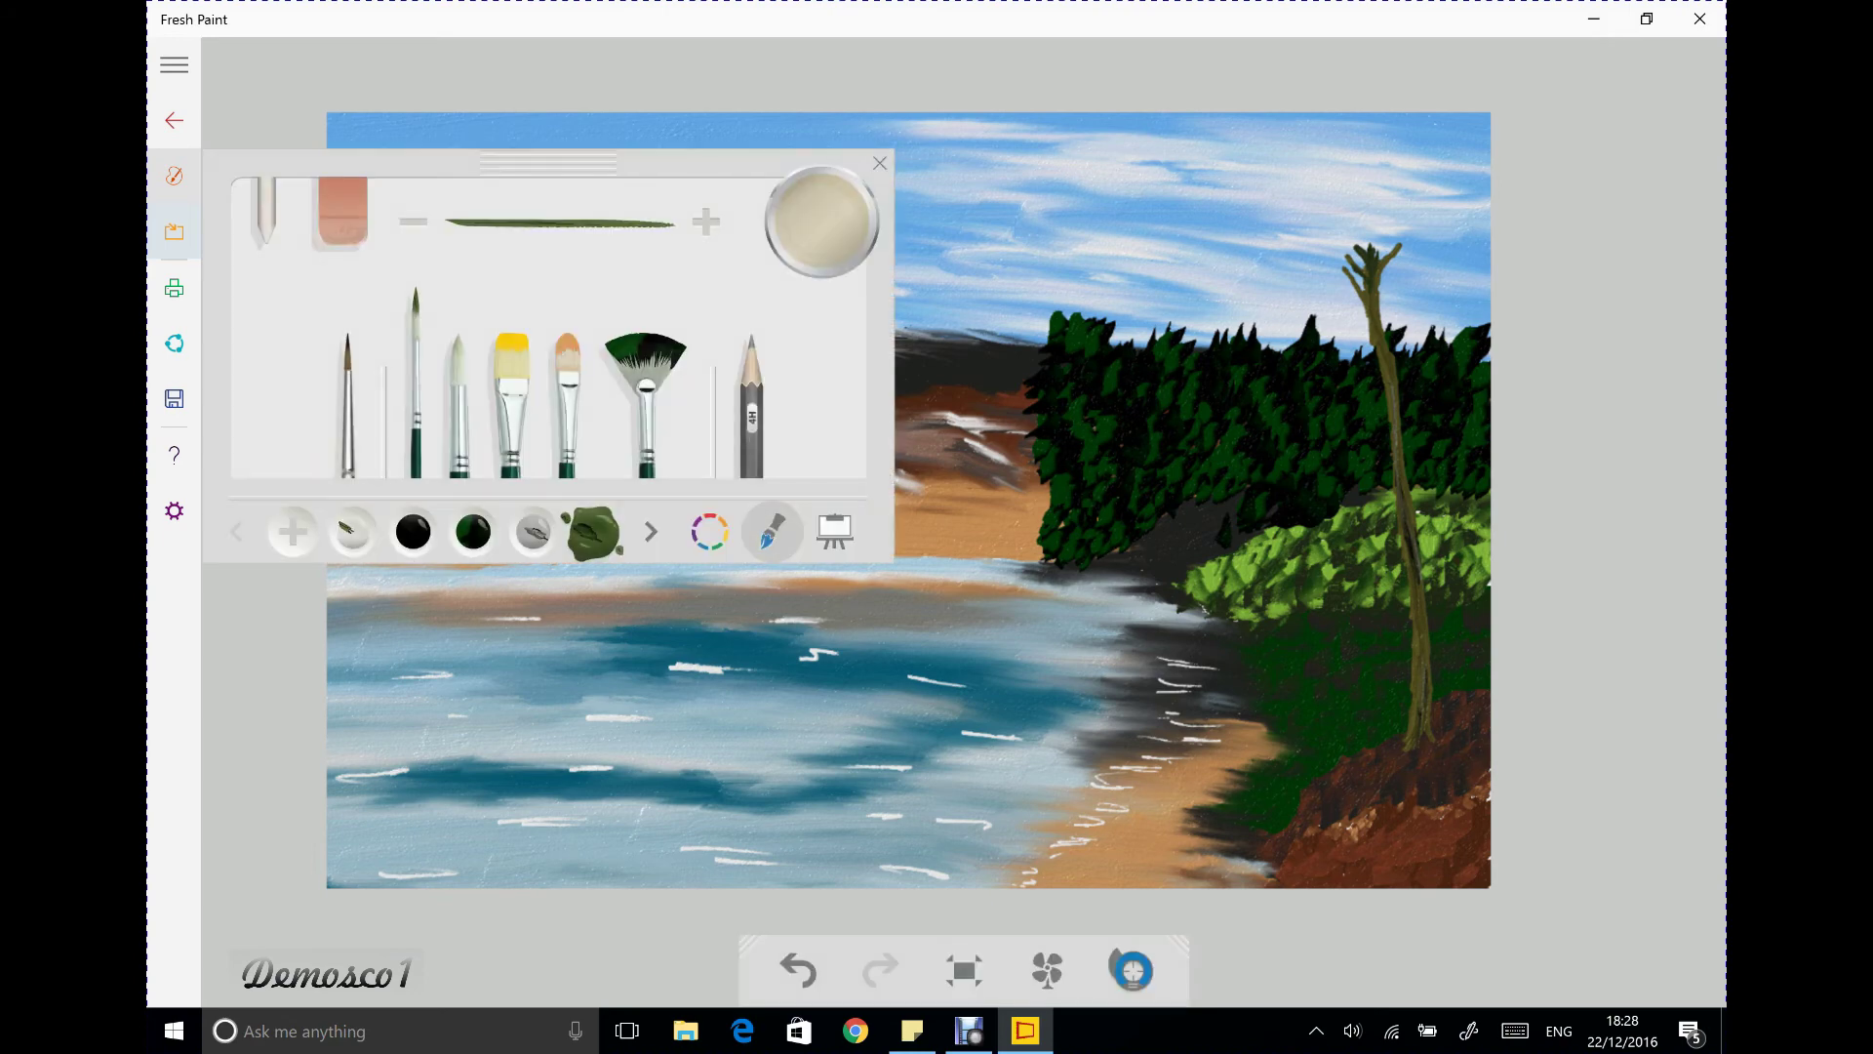
pyautogui.press('Escape')
pyautogui.click(650, 532)
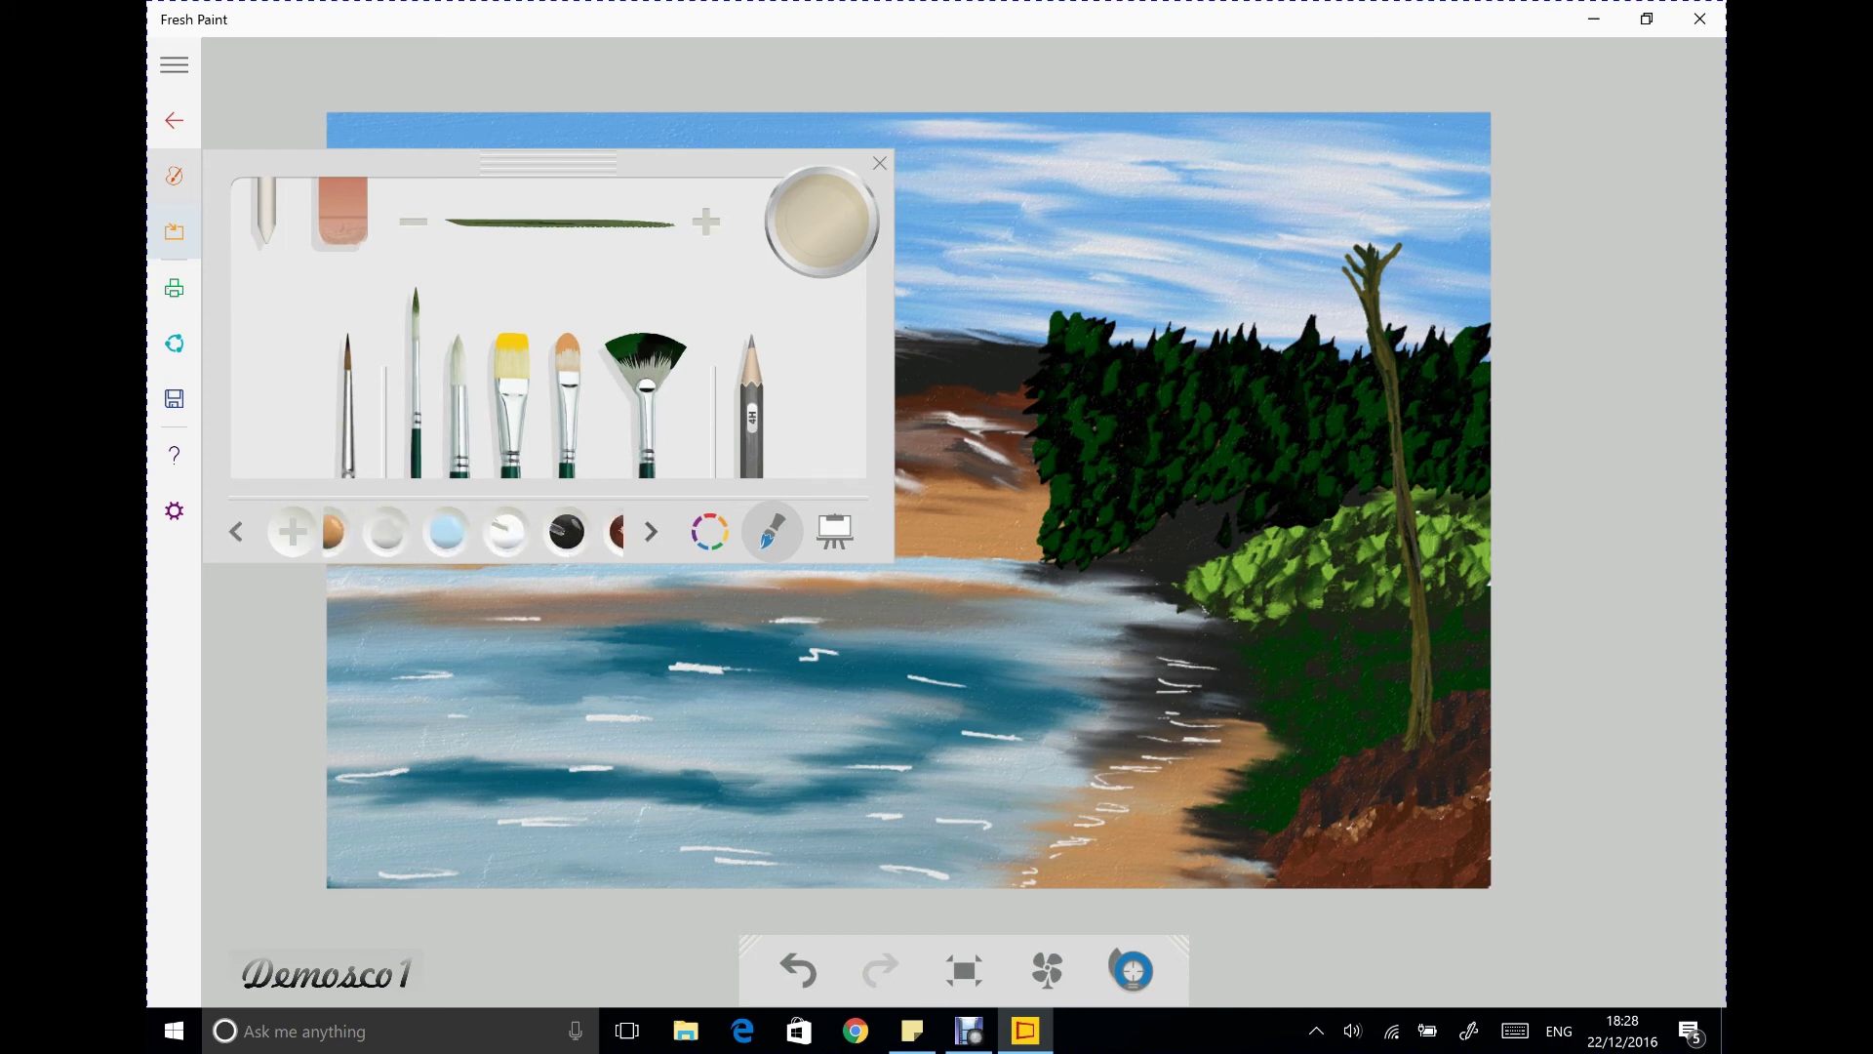
pyautogui.click(236, 531)
pyautogui.click(236, 532)
pyautogui.click(237, 532)
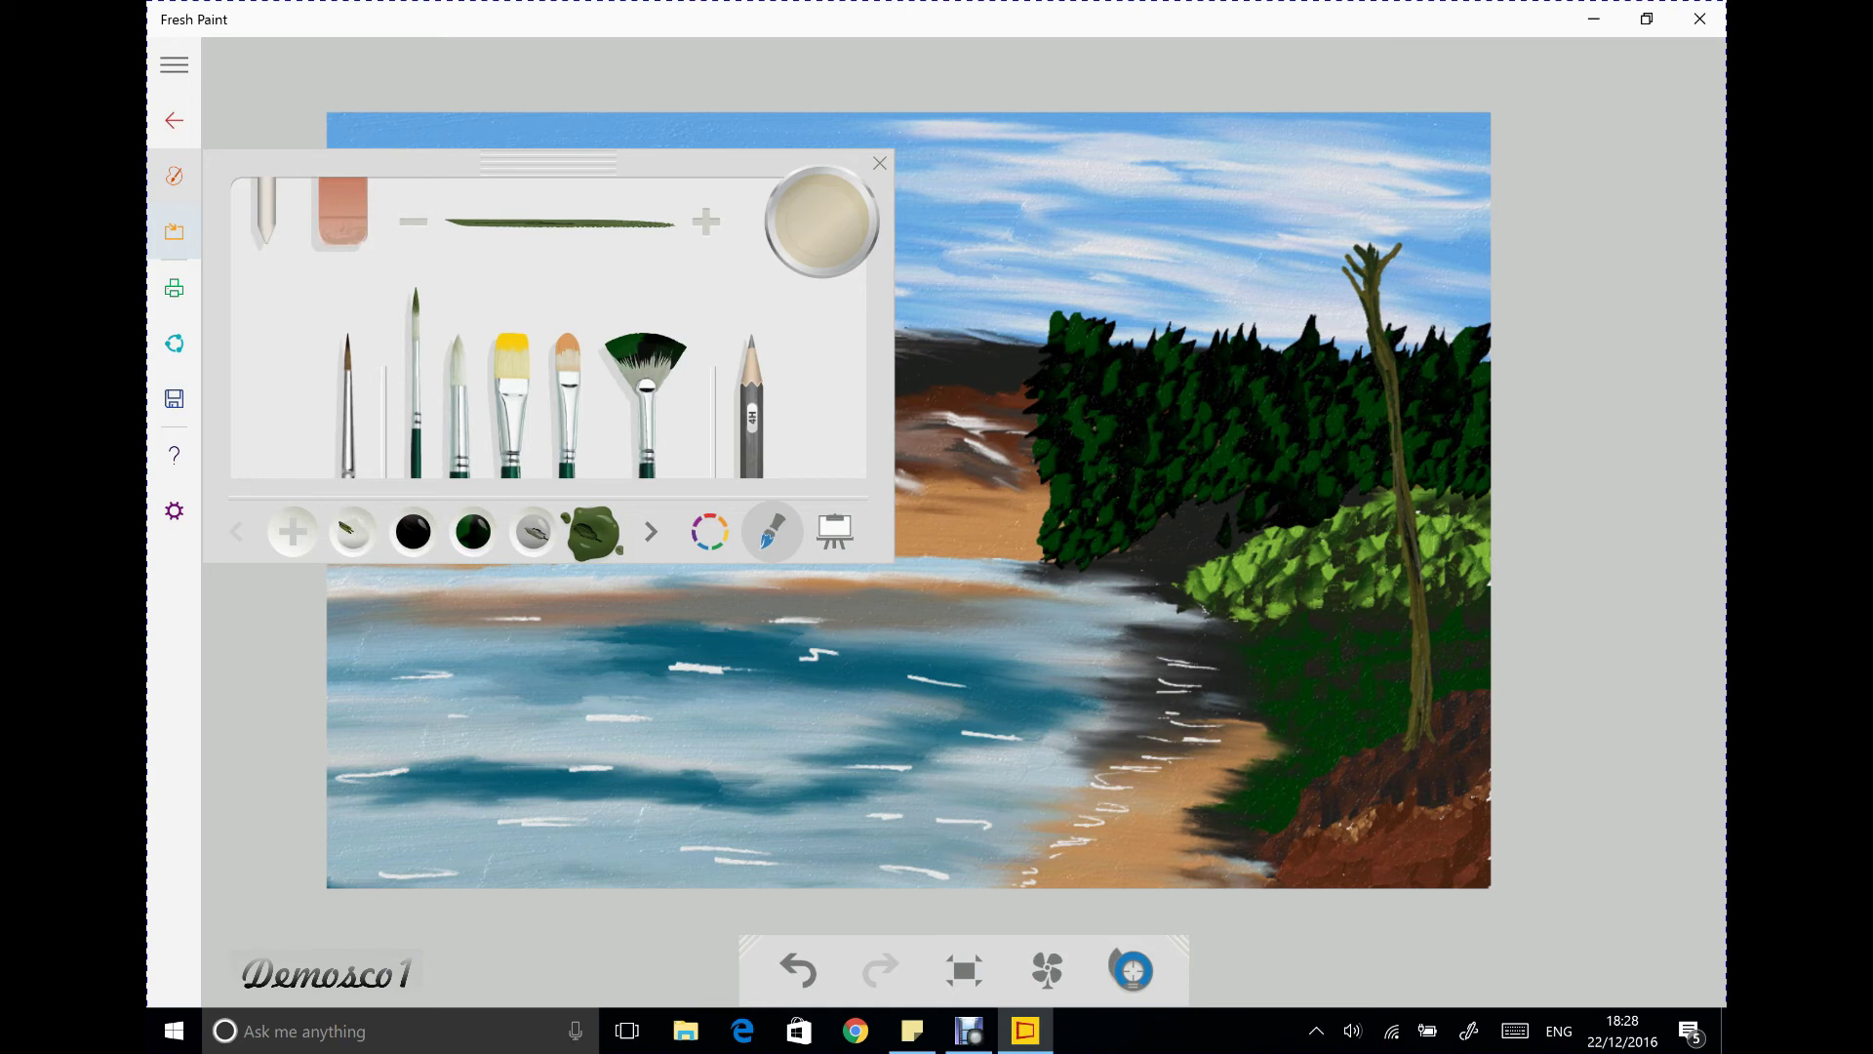
pyautogui.click(651, 531)
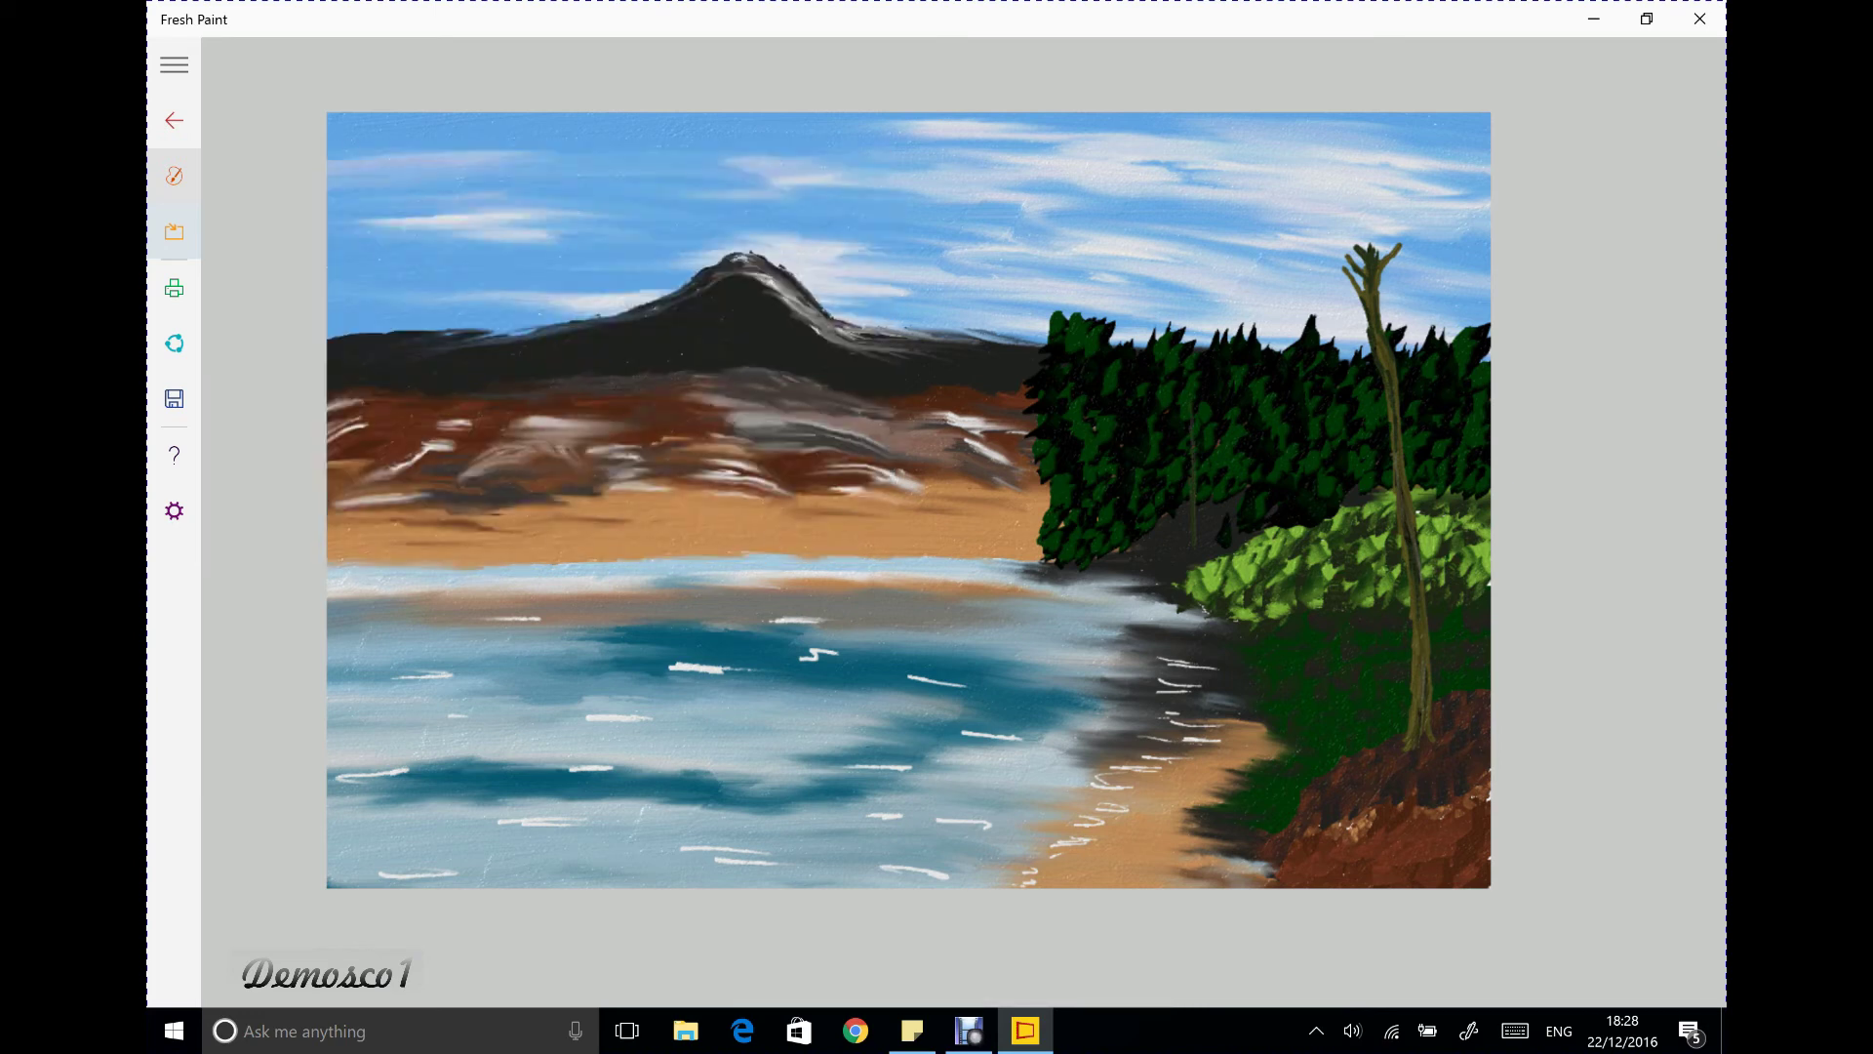
pyautogui.moveTo(1175, 345); pyautogui.dragTo(1153, 273)
pyautogui.moveTo(1174, 304); pyautogui.dragTo(1167, 270)
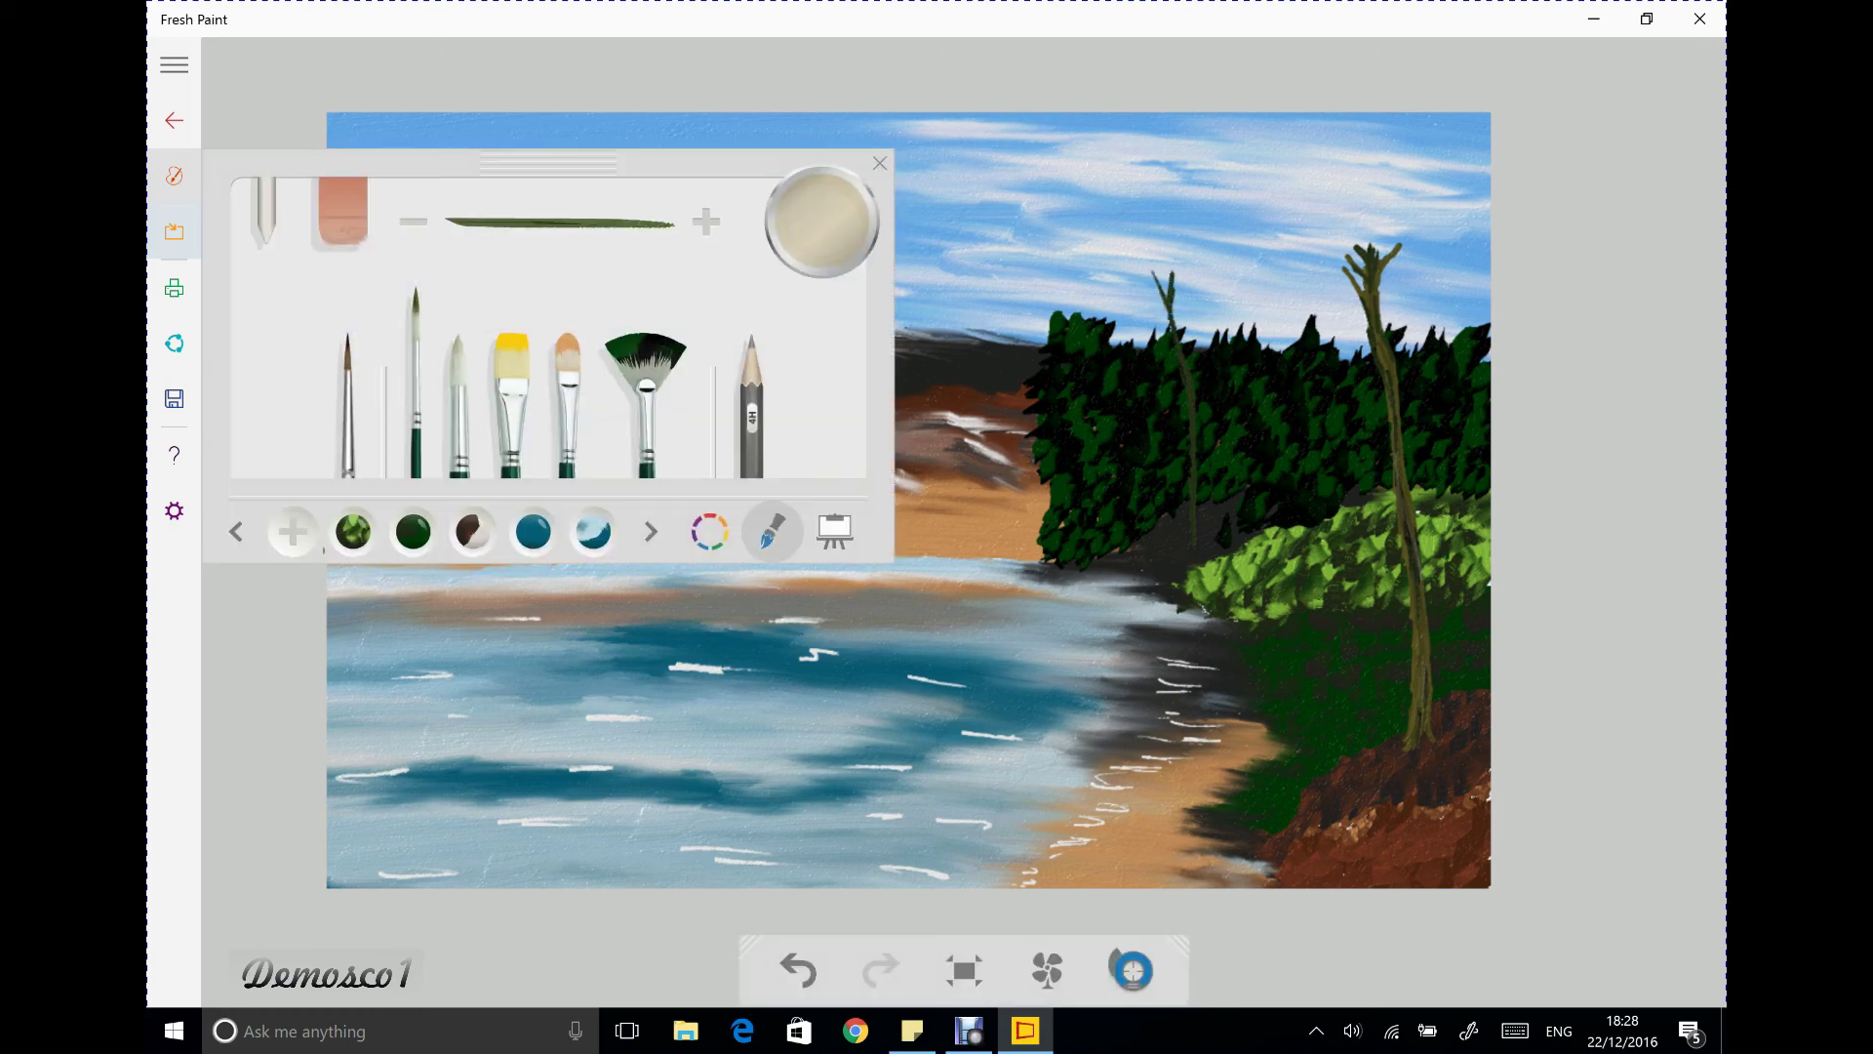
pyautogui.moveTo(1197, 349)
pyautogui.mouseDown()
pyautogui.moveTo(1212, 258)
pyautogui.moveTo(1183, 256)
pyautogui.mouseUp()
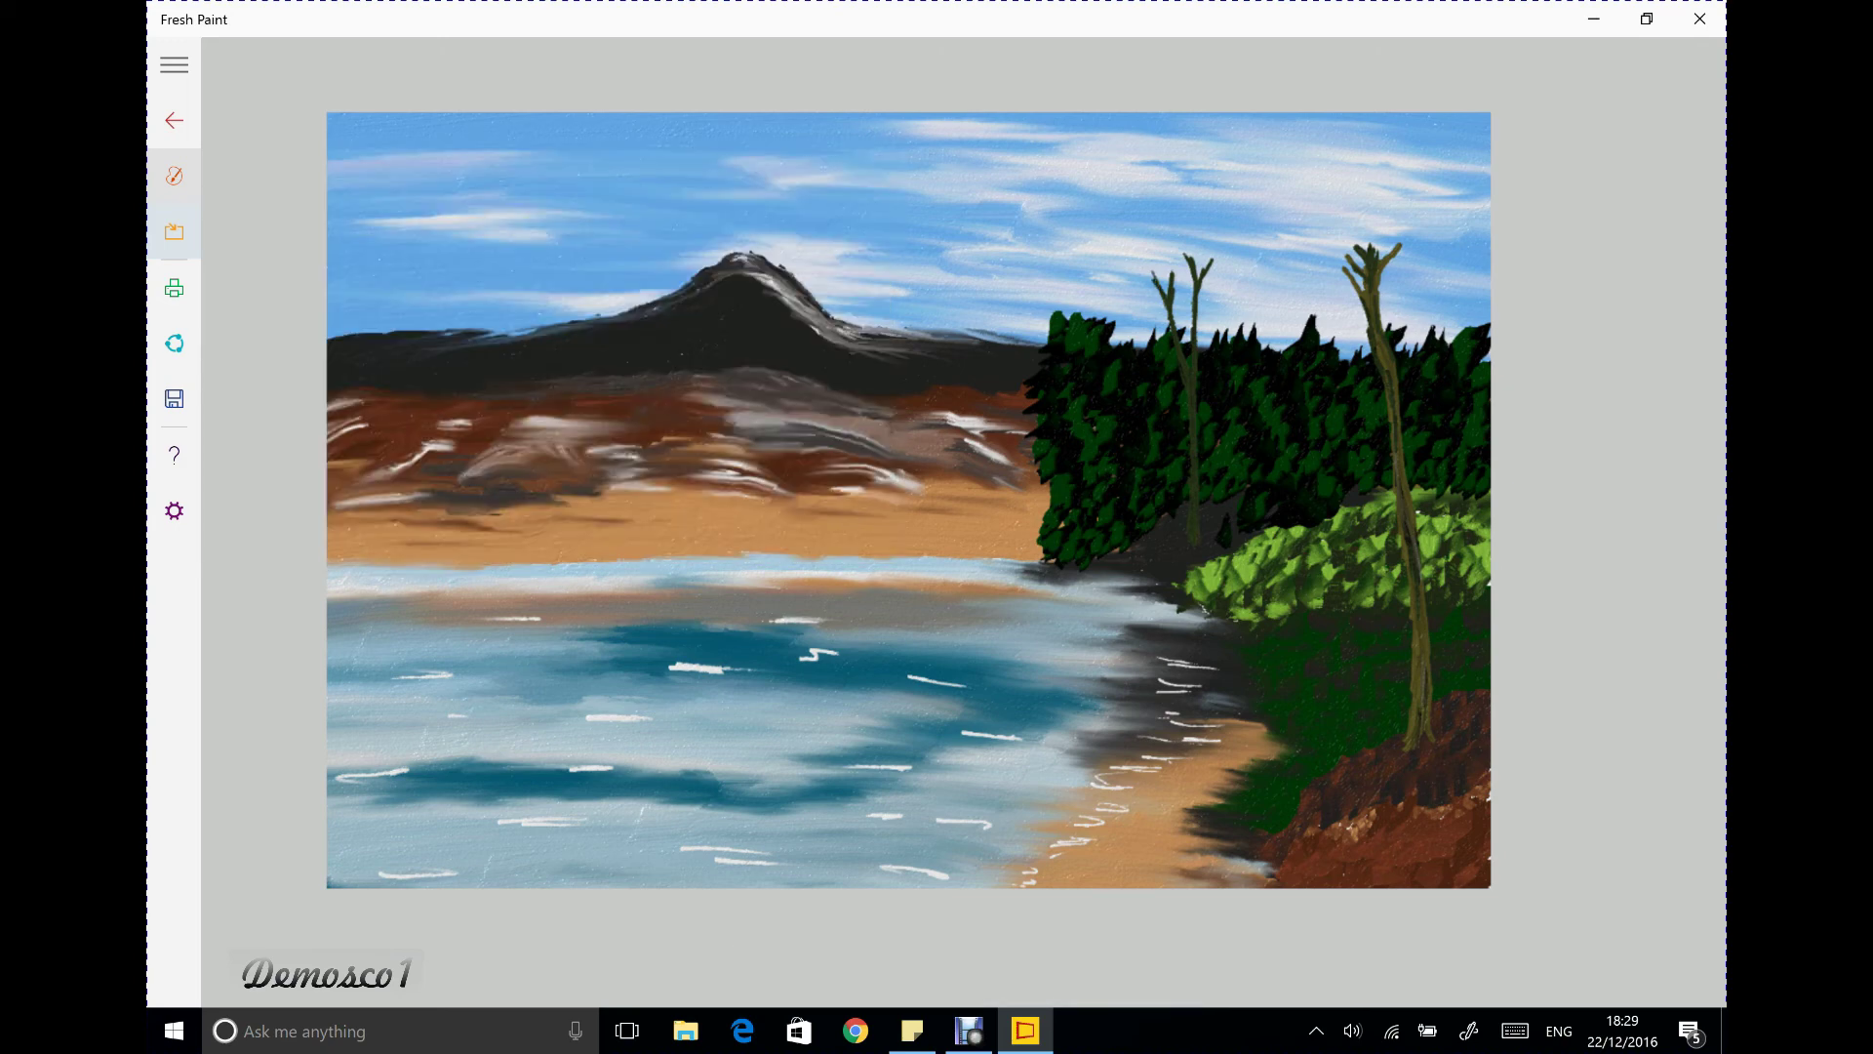
pyautogui.press('super+c')
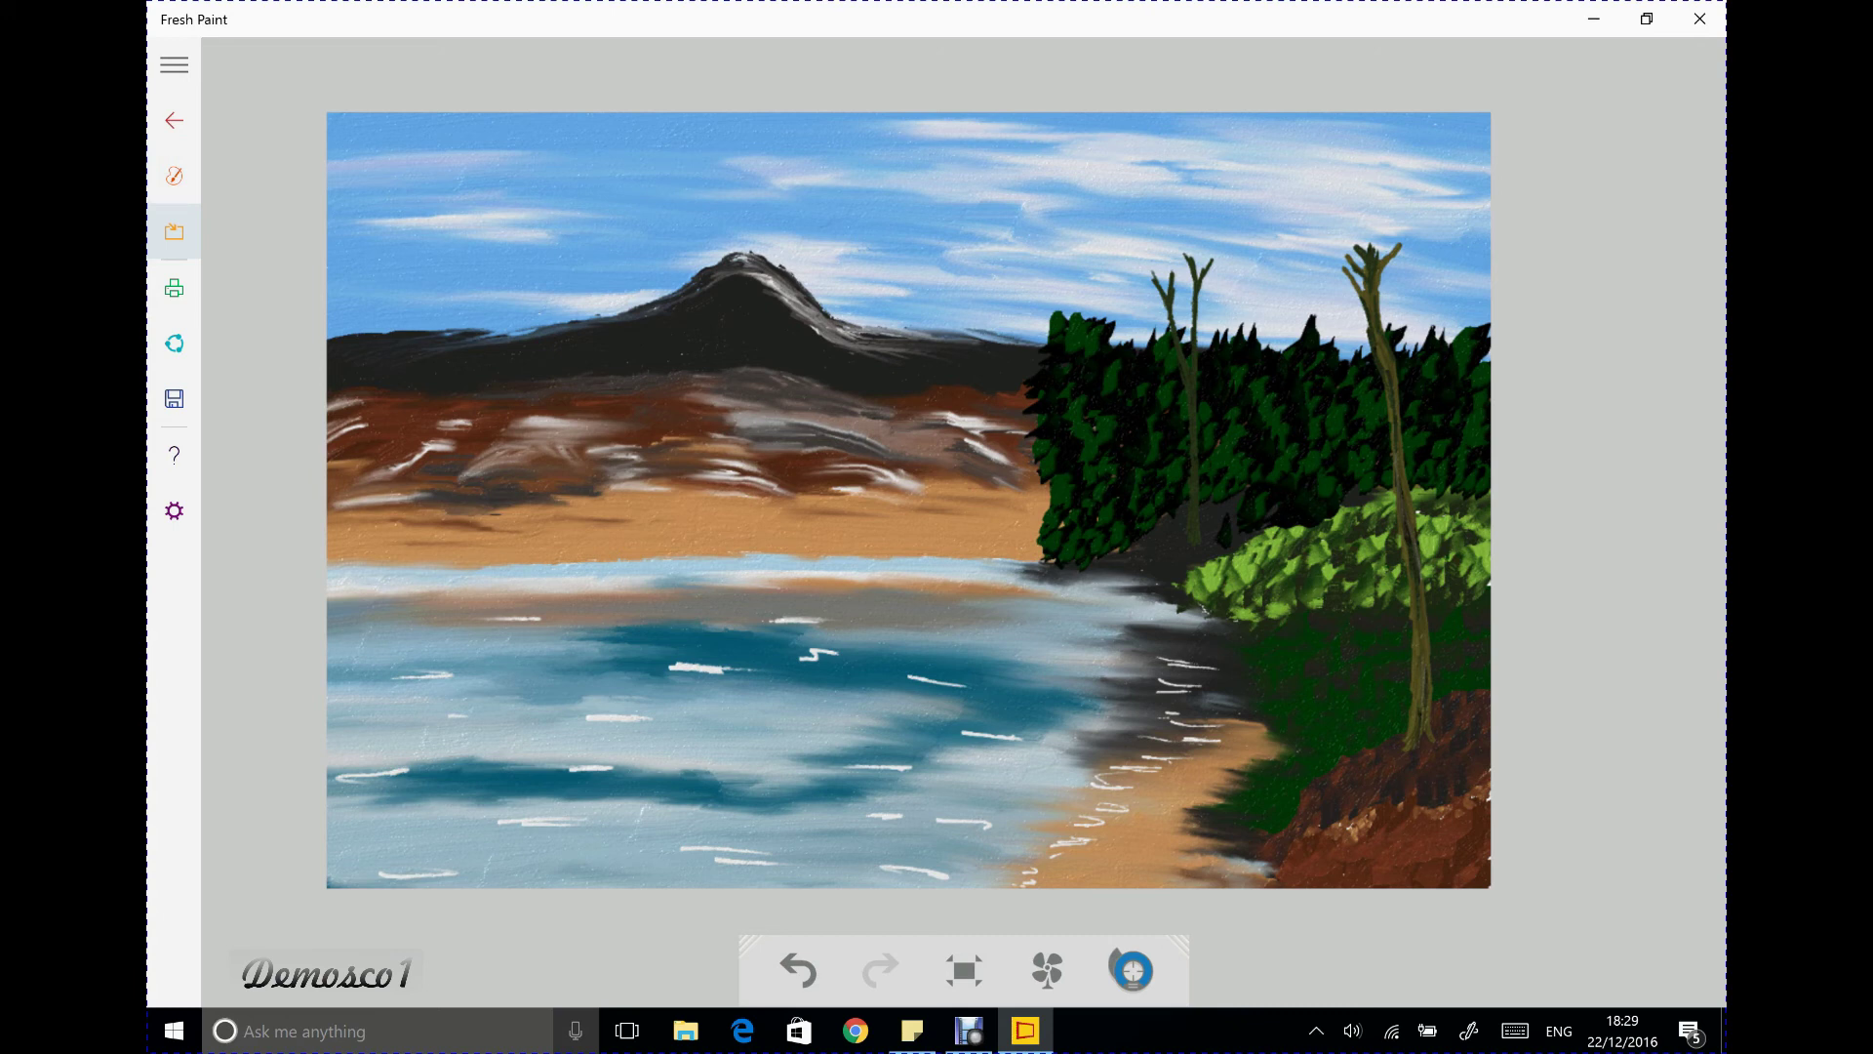
pyautogui.click(173, 176)
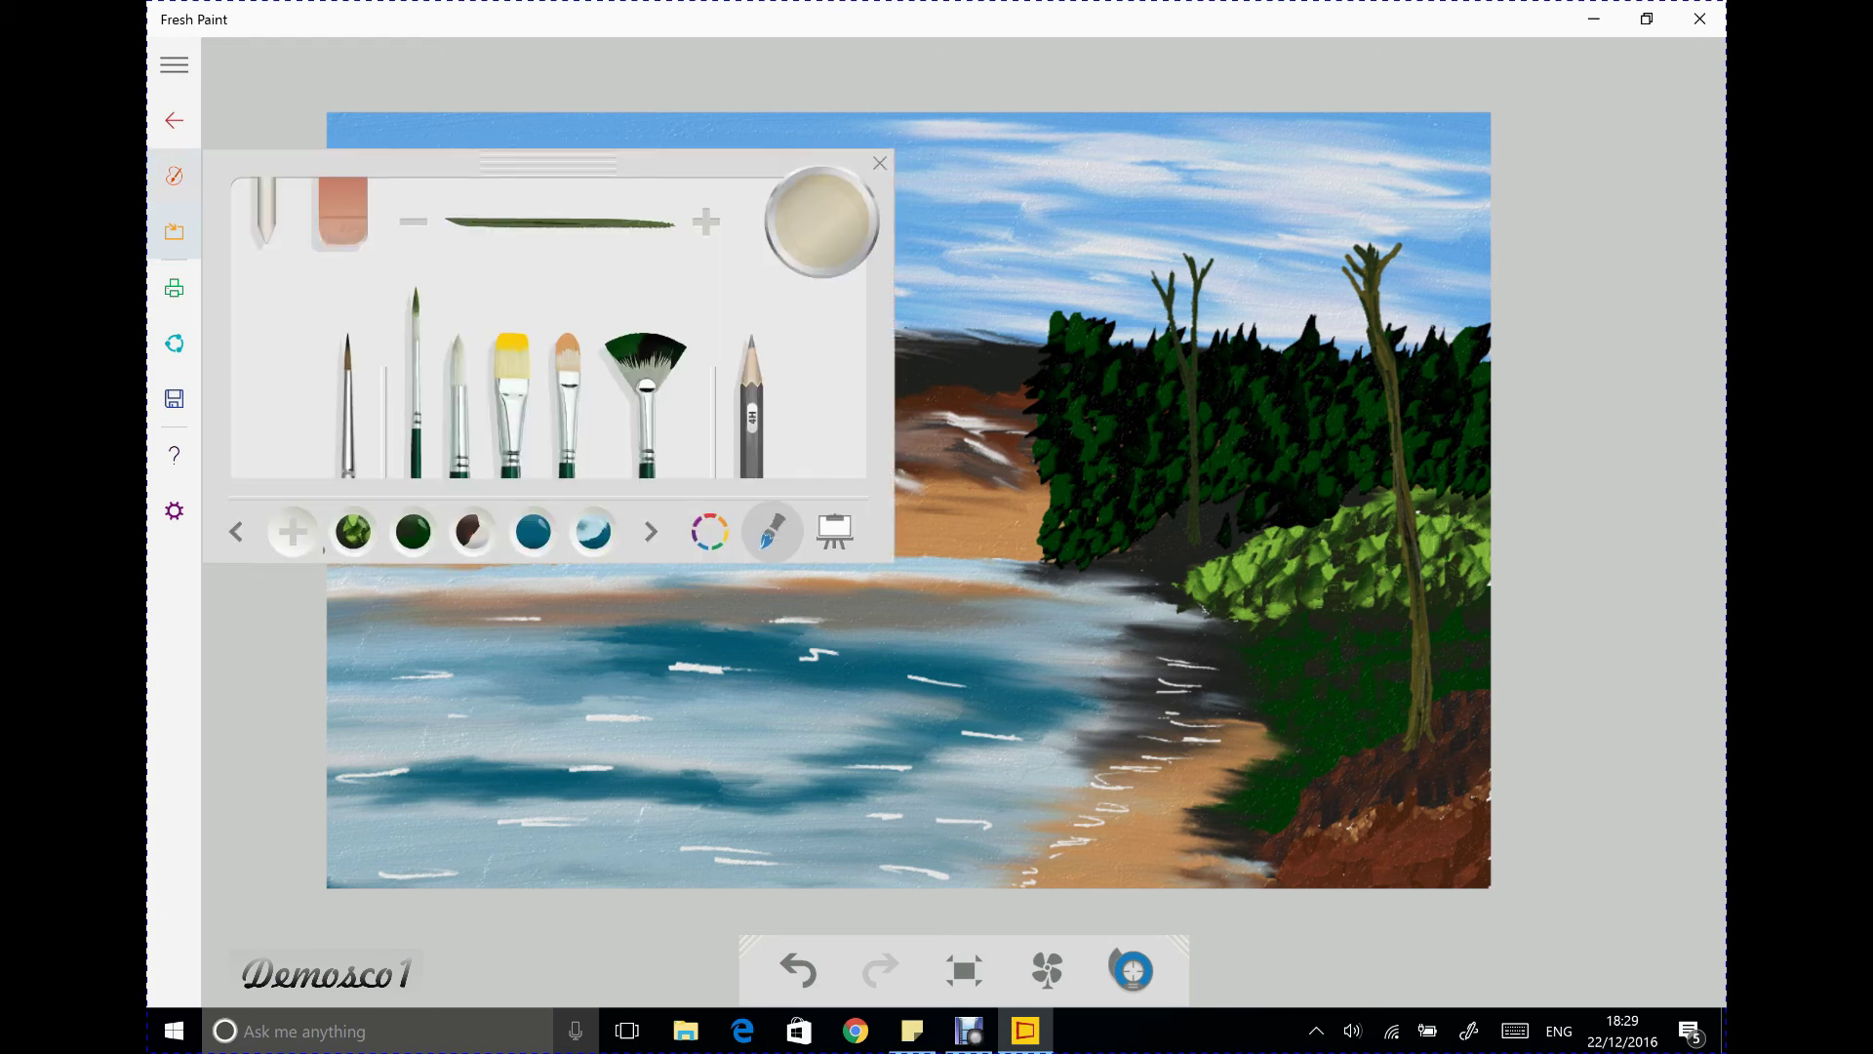
pyautogui.click(236, 530)
pyautogui.click(651, 531)
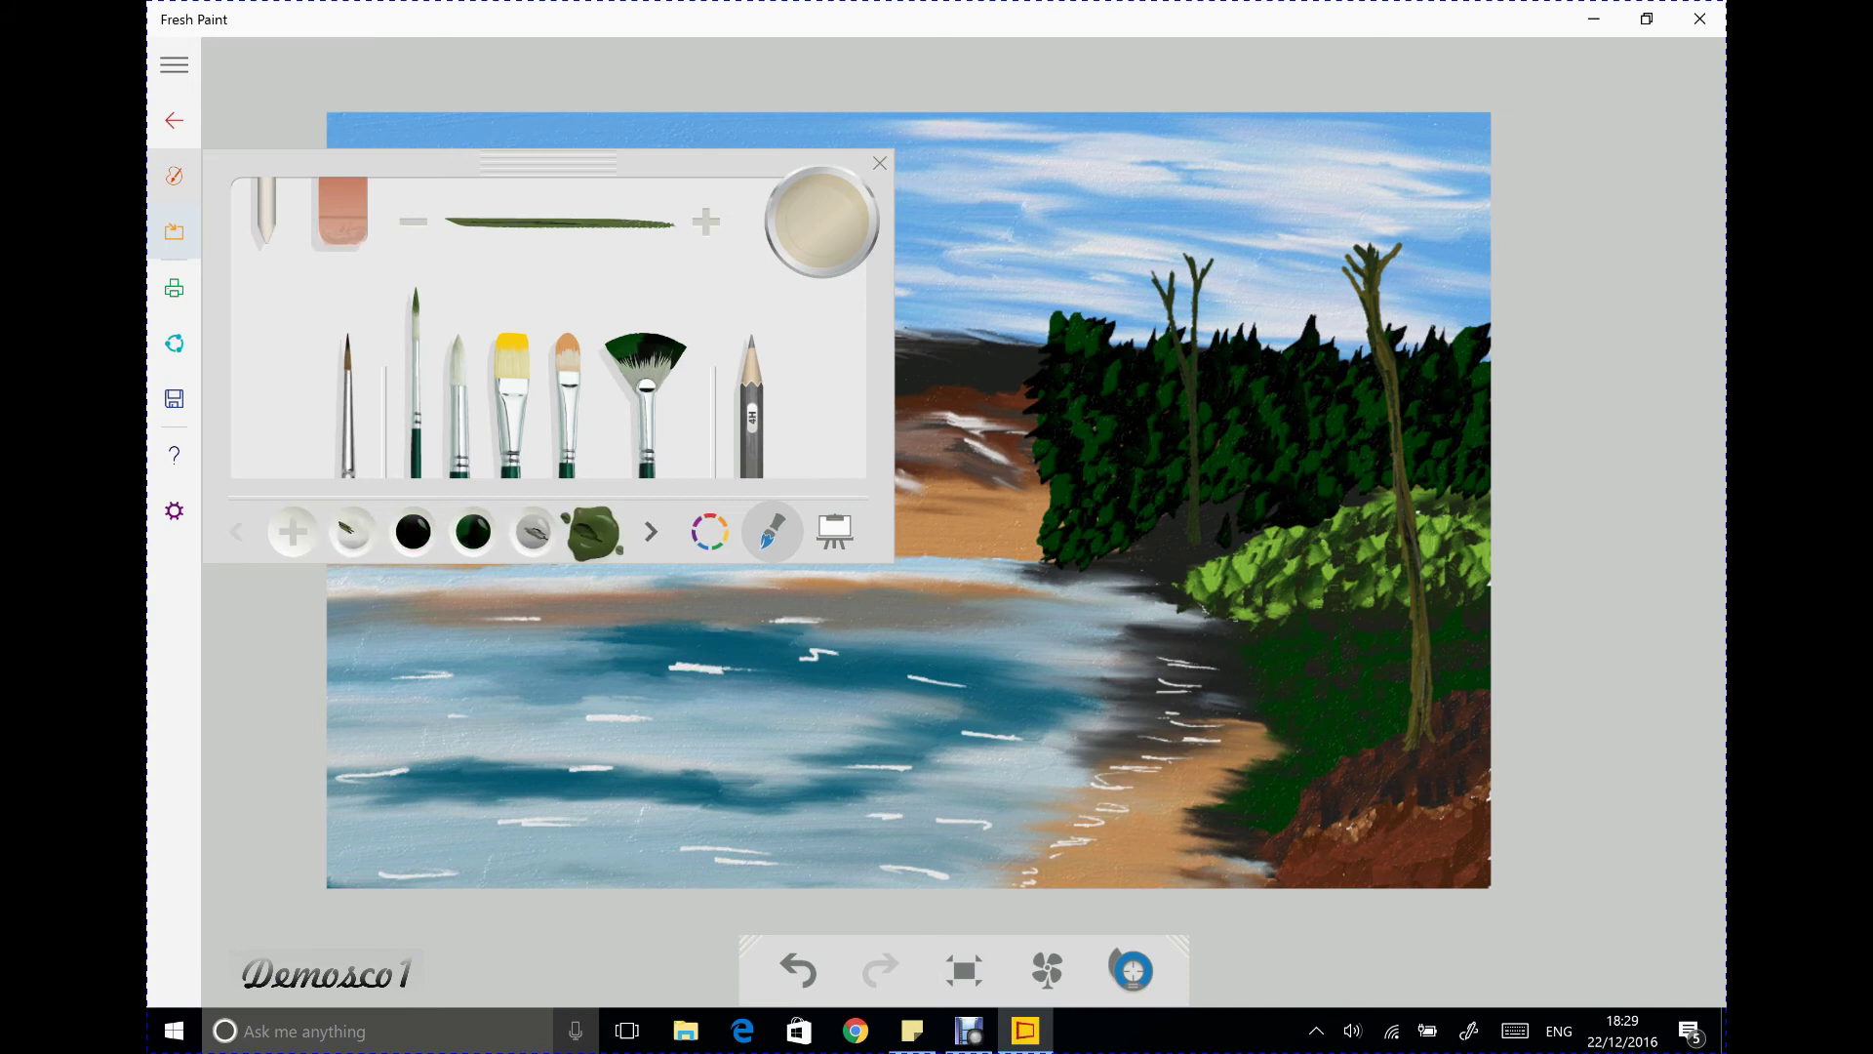
pyautogui.click(415, 531)
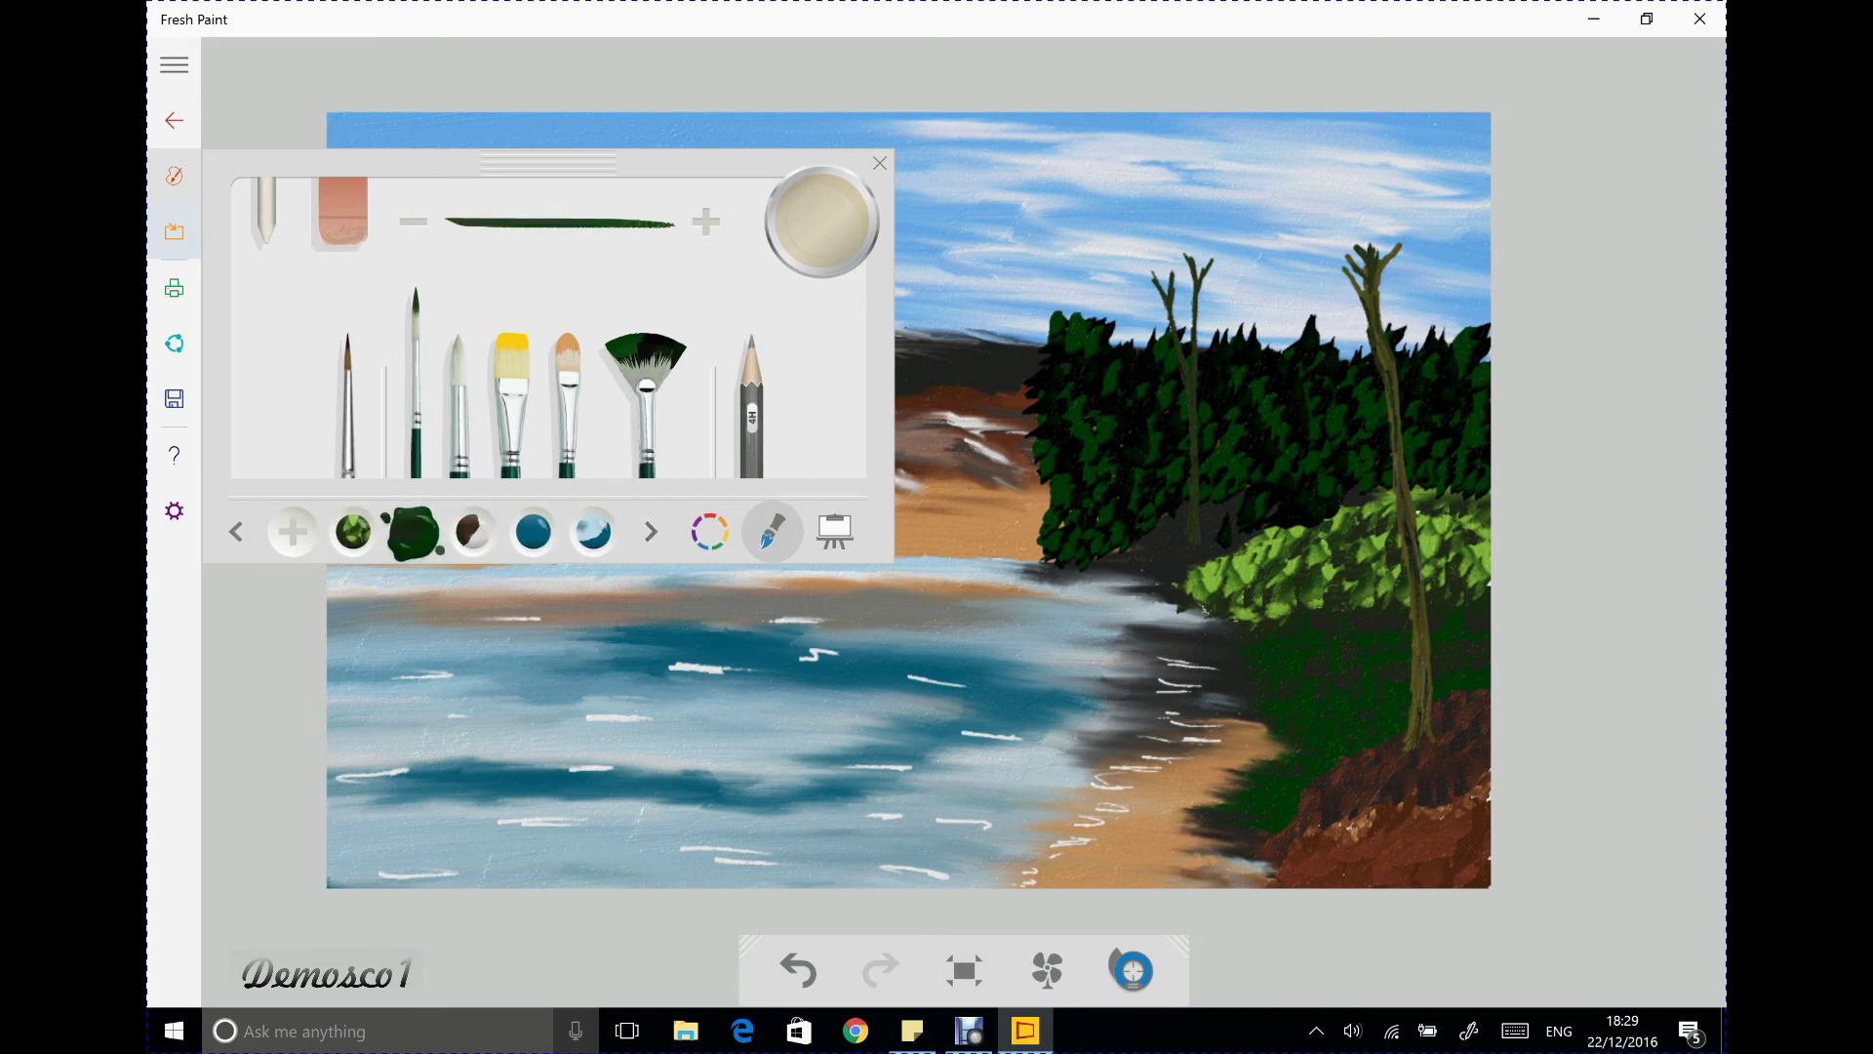
pyautogui.click(457, 410)
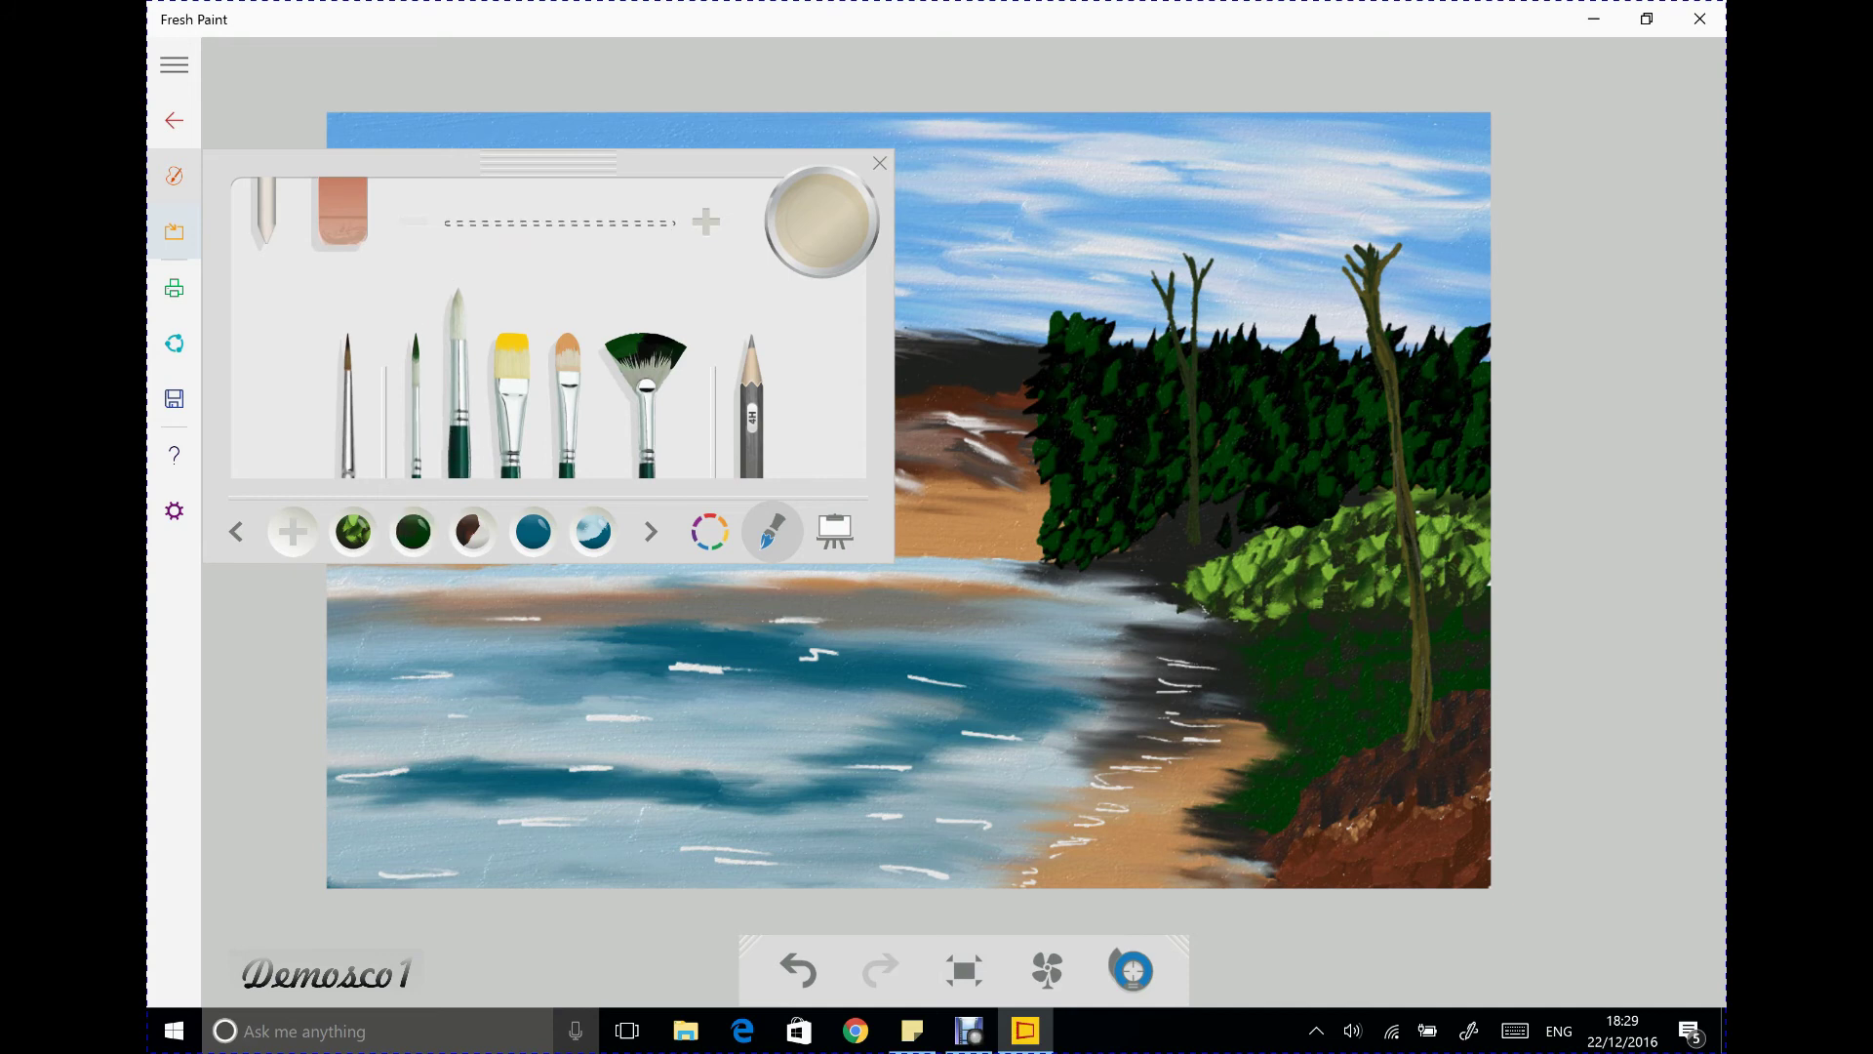
pyautogui.click(353, 532)
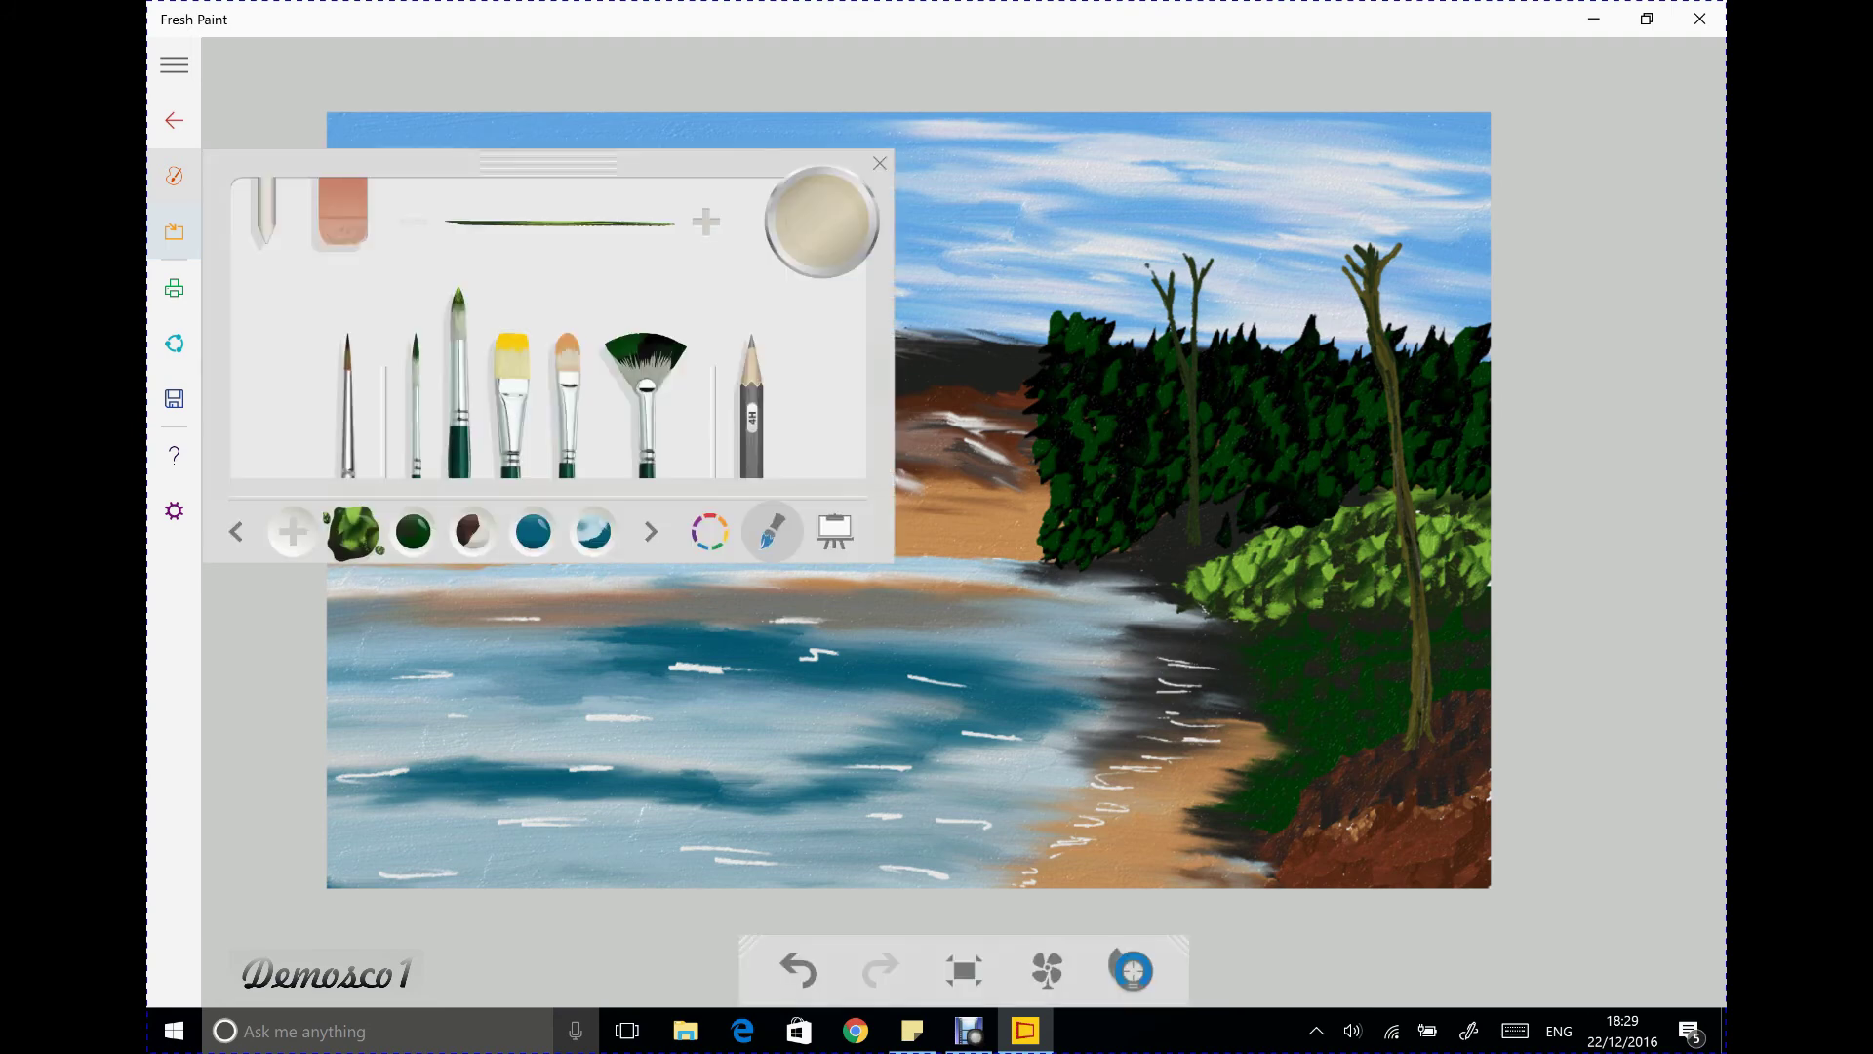
pyautogui.click(174, 175)
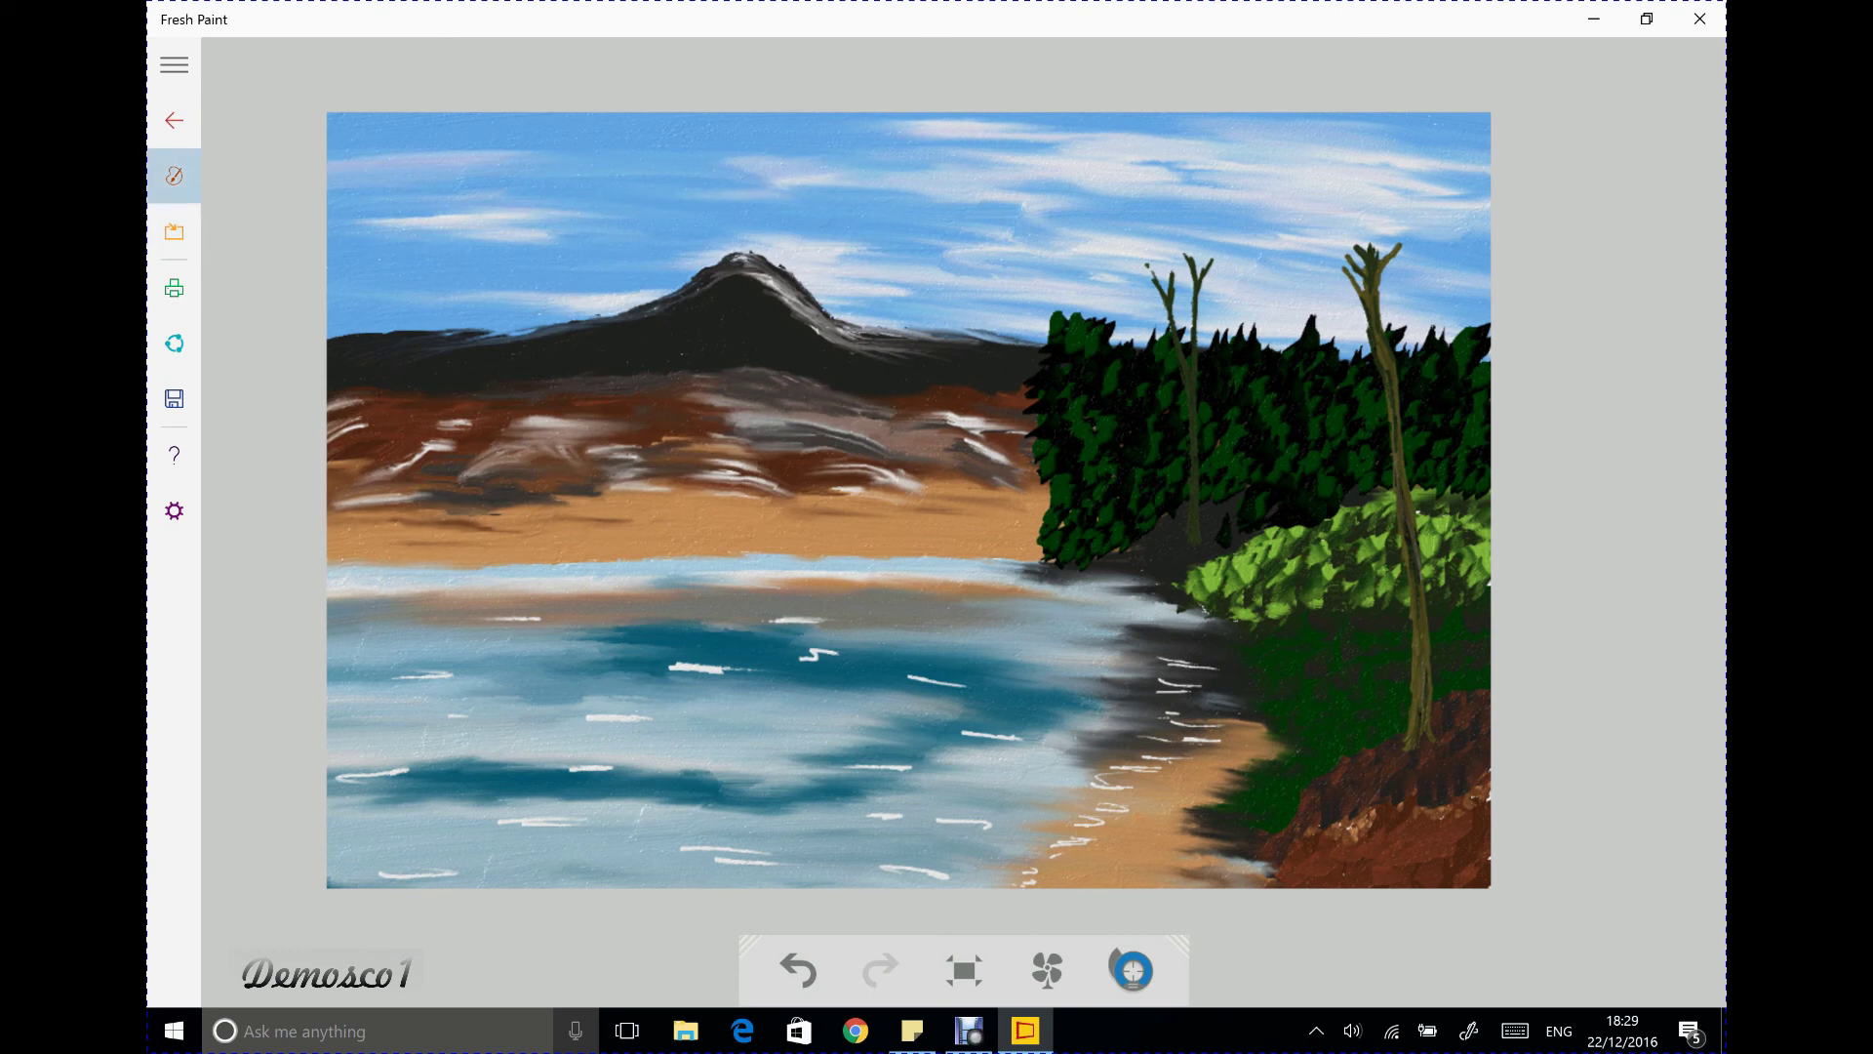
# Dab dark green foliage with a smaller fan brush over the thin forked tree and the top of the tall foreground tree
pyautogui.click(473, 532)
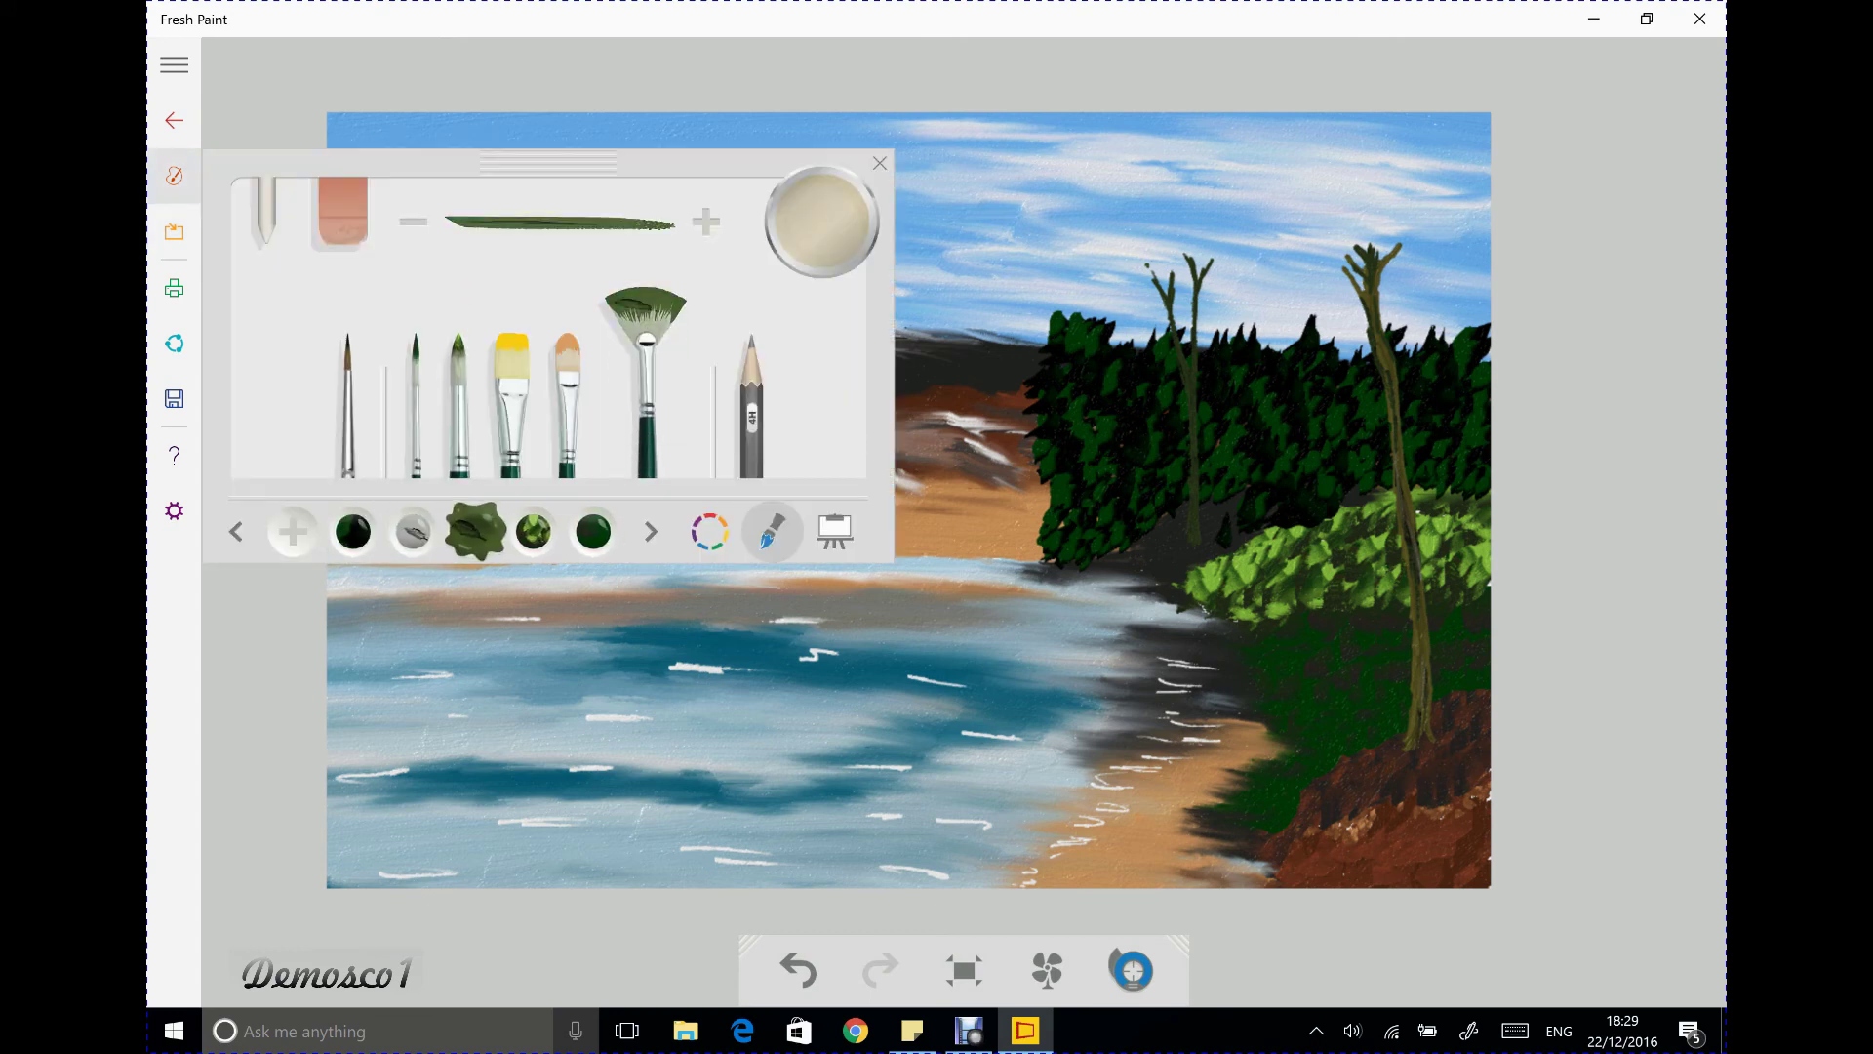
pyautogui.click(593, 532)
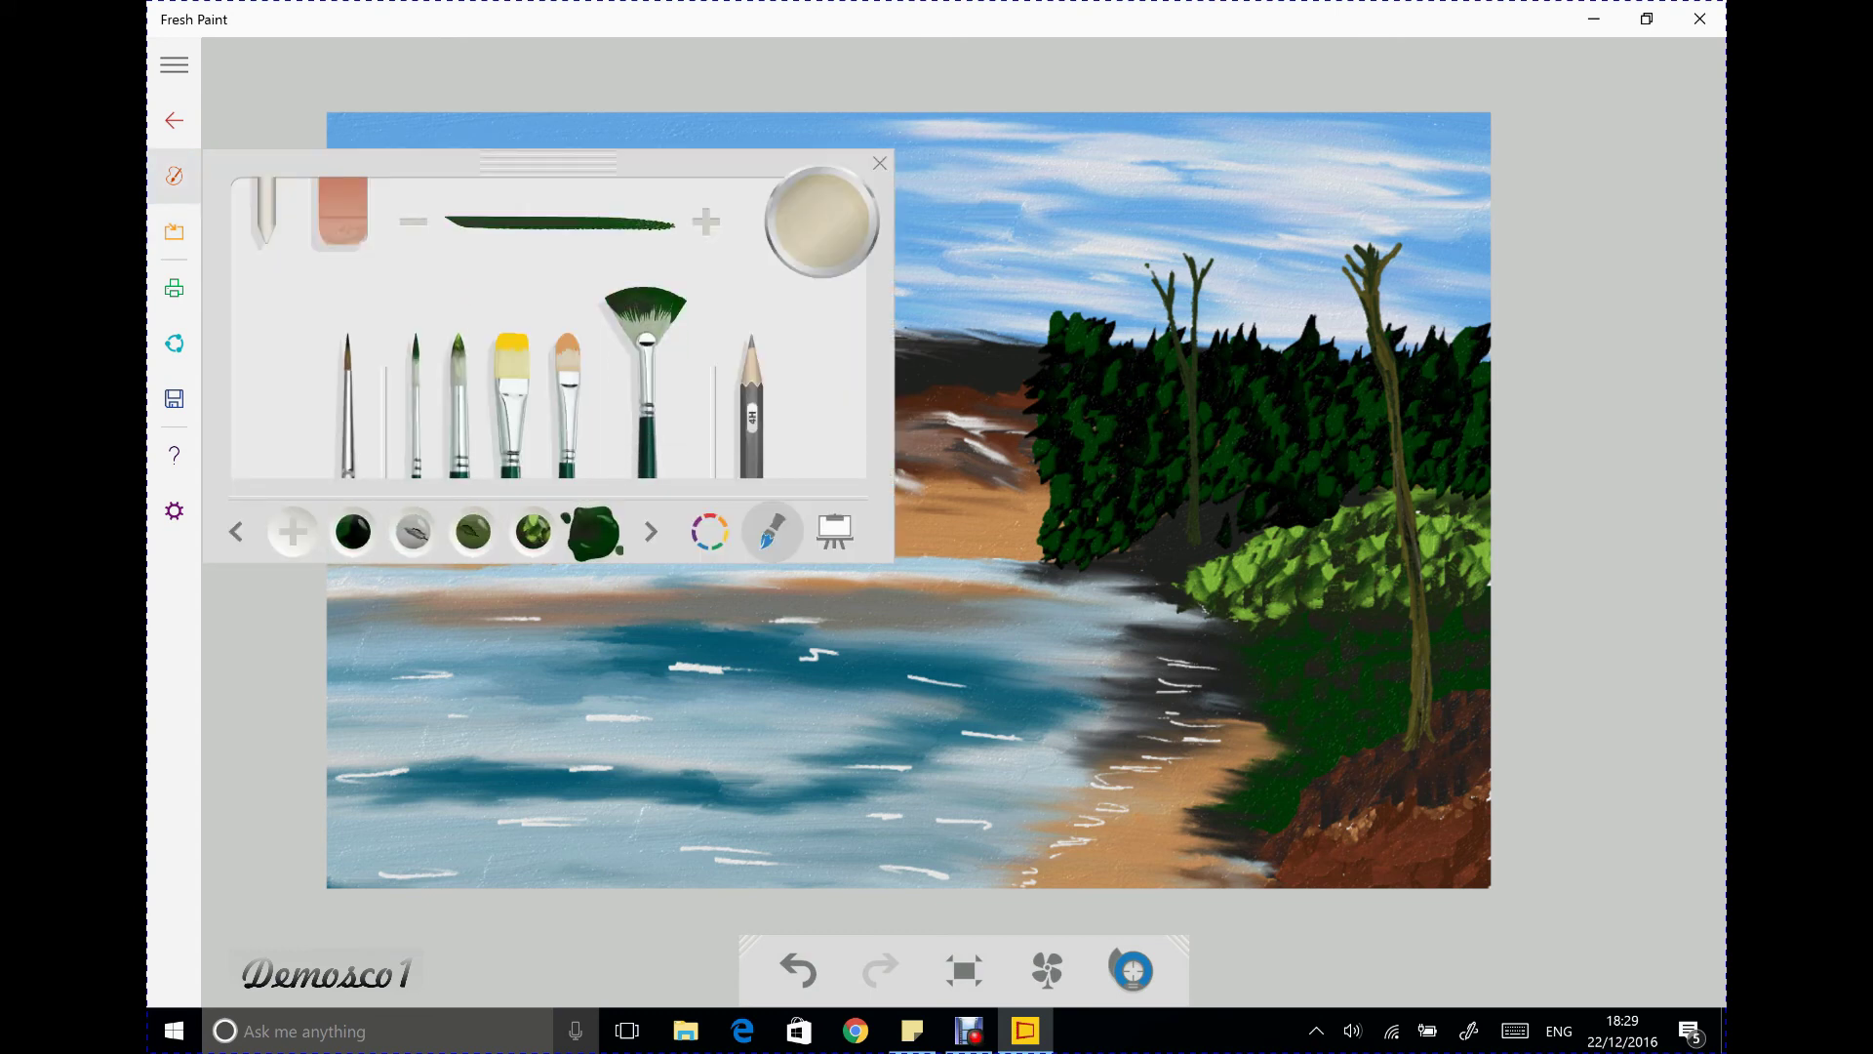
pyautogui.click(413, 221)
pyautogui.moveTo(1137, 264)
pyautogui.mouseDown()
pyautogui.moveTo(1152, 283)
pyautogui.moveTo(1204, 240)
pyautogui.mouseUp()
pyautogui.moveTo(1206, 267); pyautogui.dragTo(1222, 250)
pyautogui.moveTo(1205, 255); pyautogui.dragTo(1213, 239)
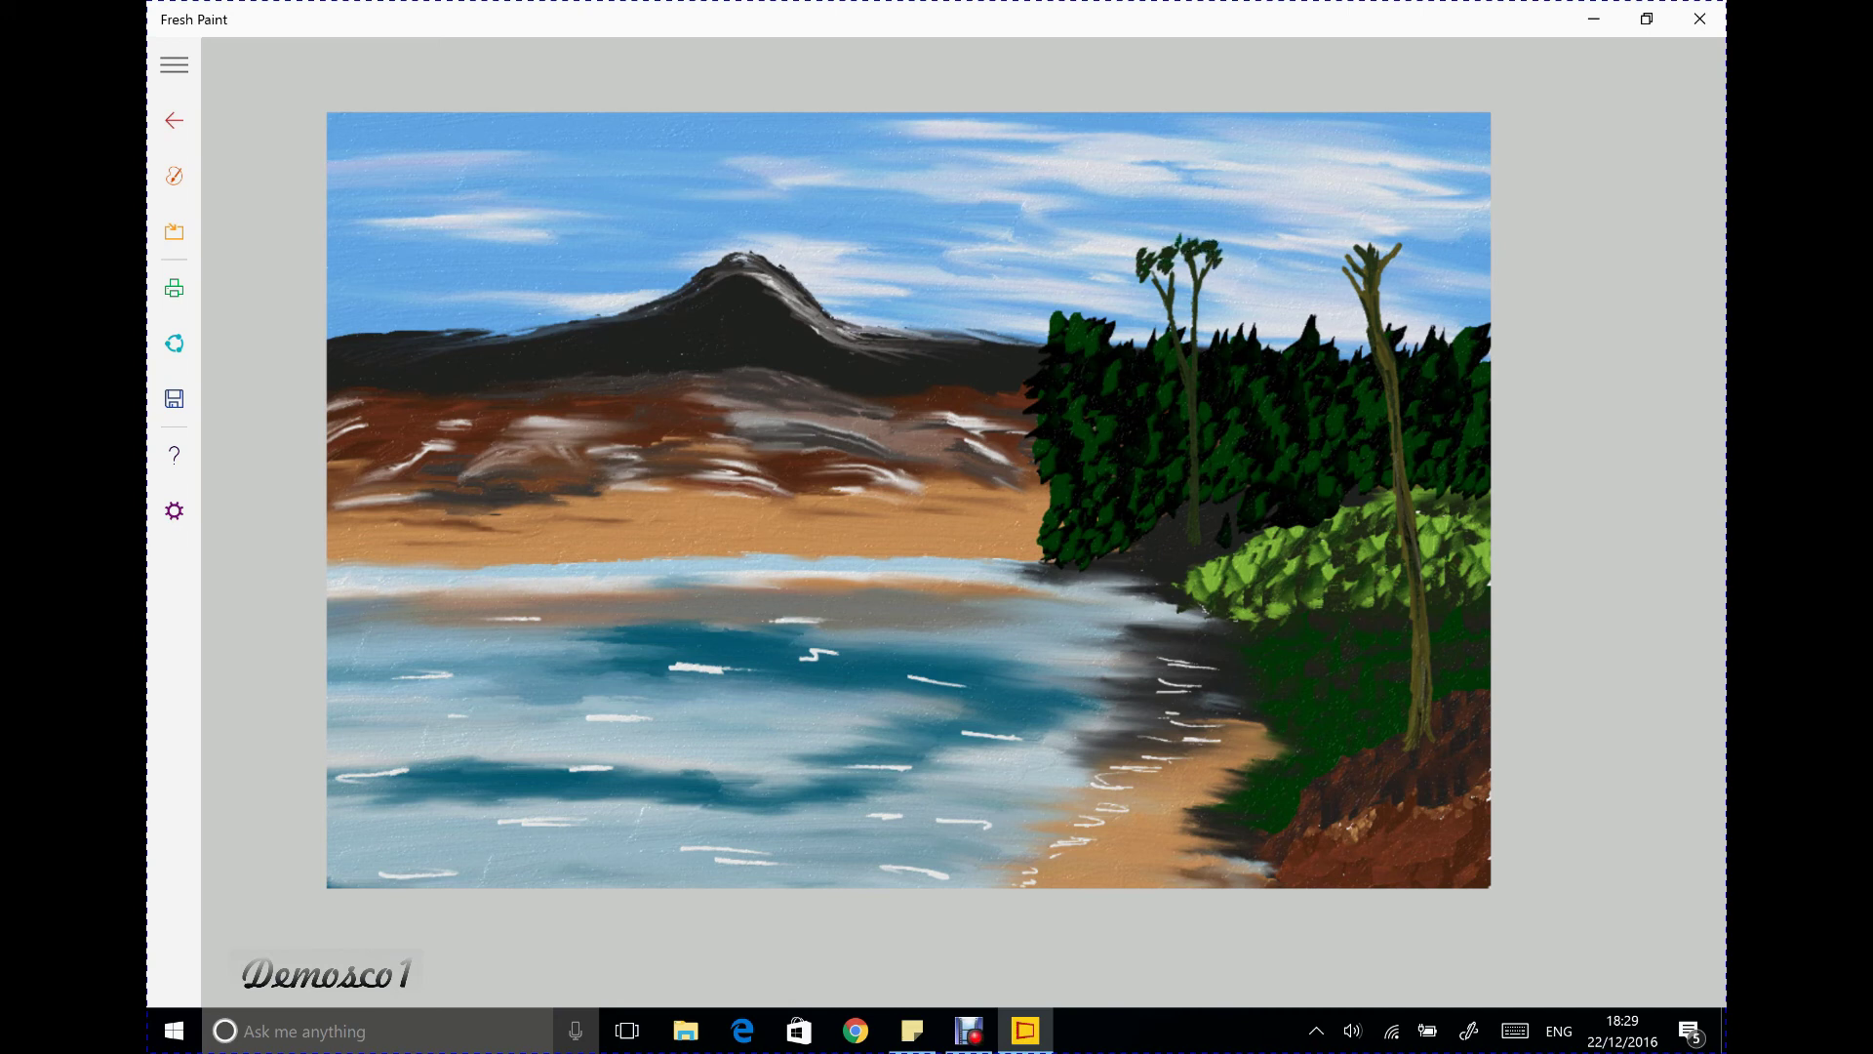
pyautogui.moveTo(1157, 251)
pyautogui.mouseDown()
pyautogui.moveTo(1169, 242)
pyautogui.moveTo(1140, 242)
pyautogui.moveTo(1177, 227)
pyautogui.moveTo(1241, 252)
pyautogui.moveTo(1159, 268)
pyautogui.moveTo(1184, 251)
pyautogui.mouseUp()
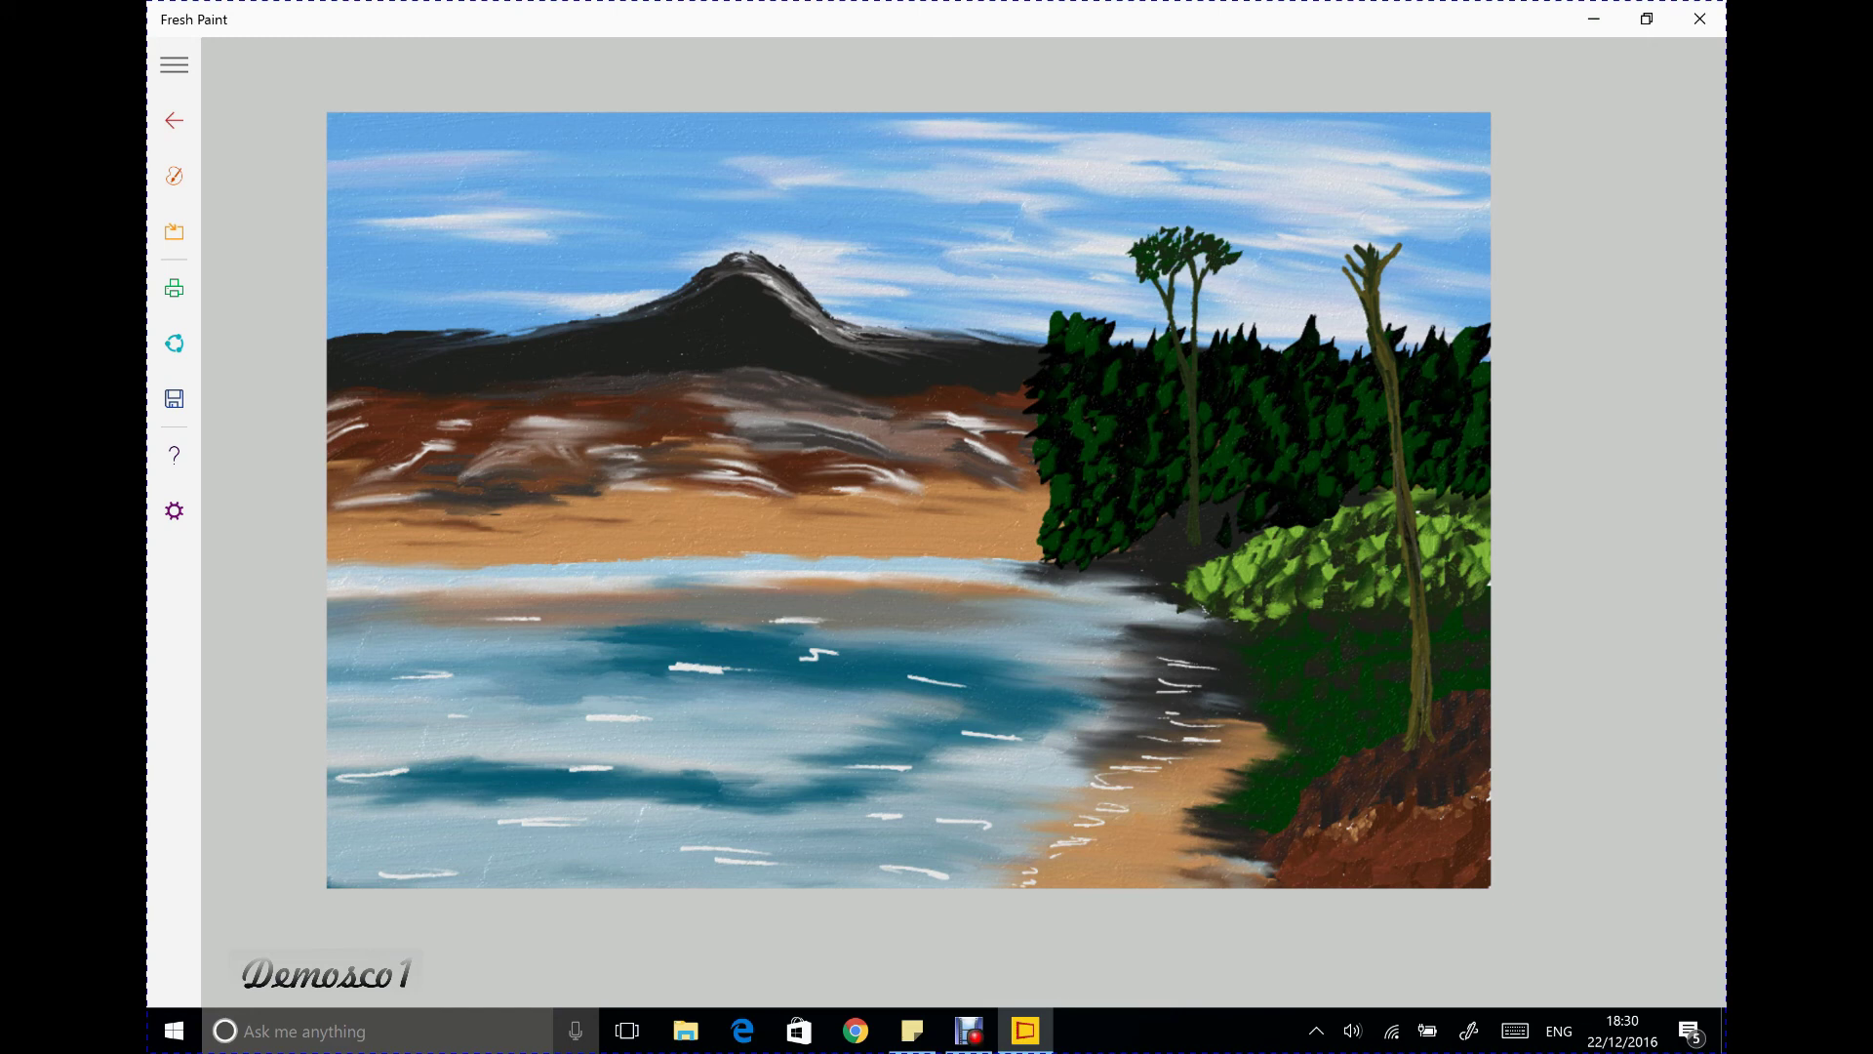
pyautogui.moveTo(1341, 279)
pyautogui.mouseDown()
pyautogui.moveTo(1355, 246)
pyautogui.moveTo(1403, 248)
pyautogui.moveTo(1390, 232)
pyautogui.moveTo(1335, 258)
pyautogui.moveTo(1327, 240)
pyautogui.moveTo(1354, 234)
pyautogui.moveTo(1317, 252)
pyautogui.moveTo(1415, 235)
pyautogui.moveTo(1369, 228)
pyautogui.moveTo(1385, 210)
pyautogui.moveTo(1418, 254)
pyautogui.moveTo(1336, 260)
pyautogui.mouseUp()
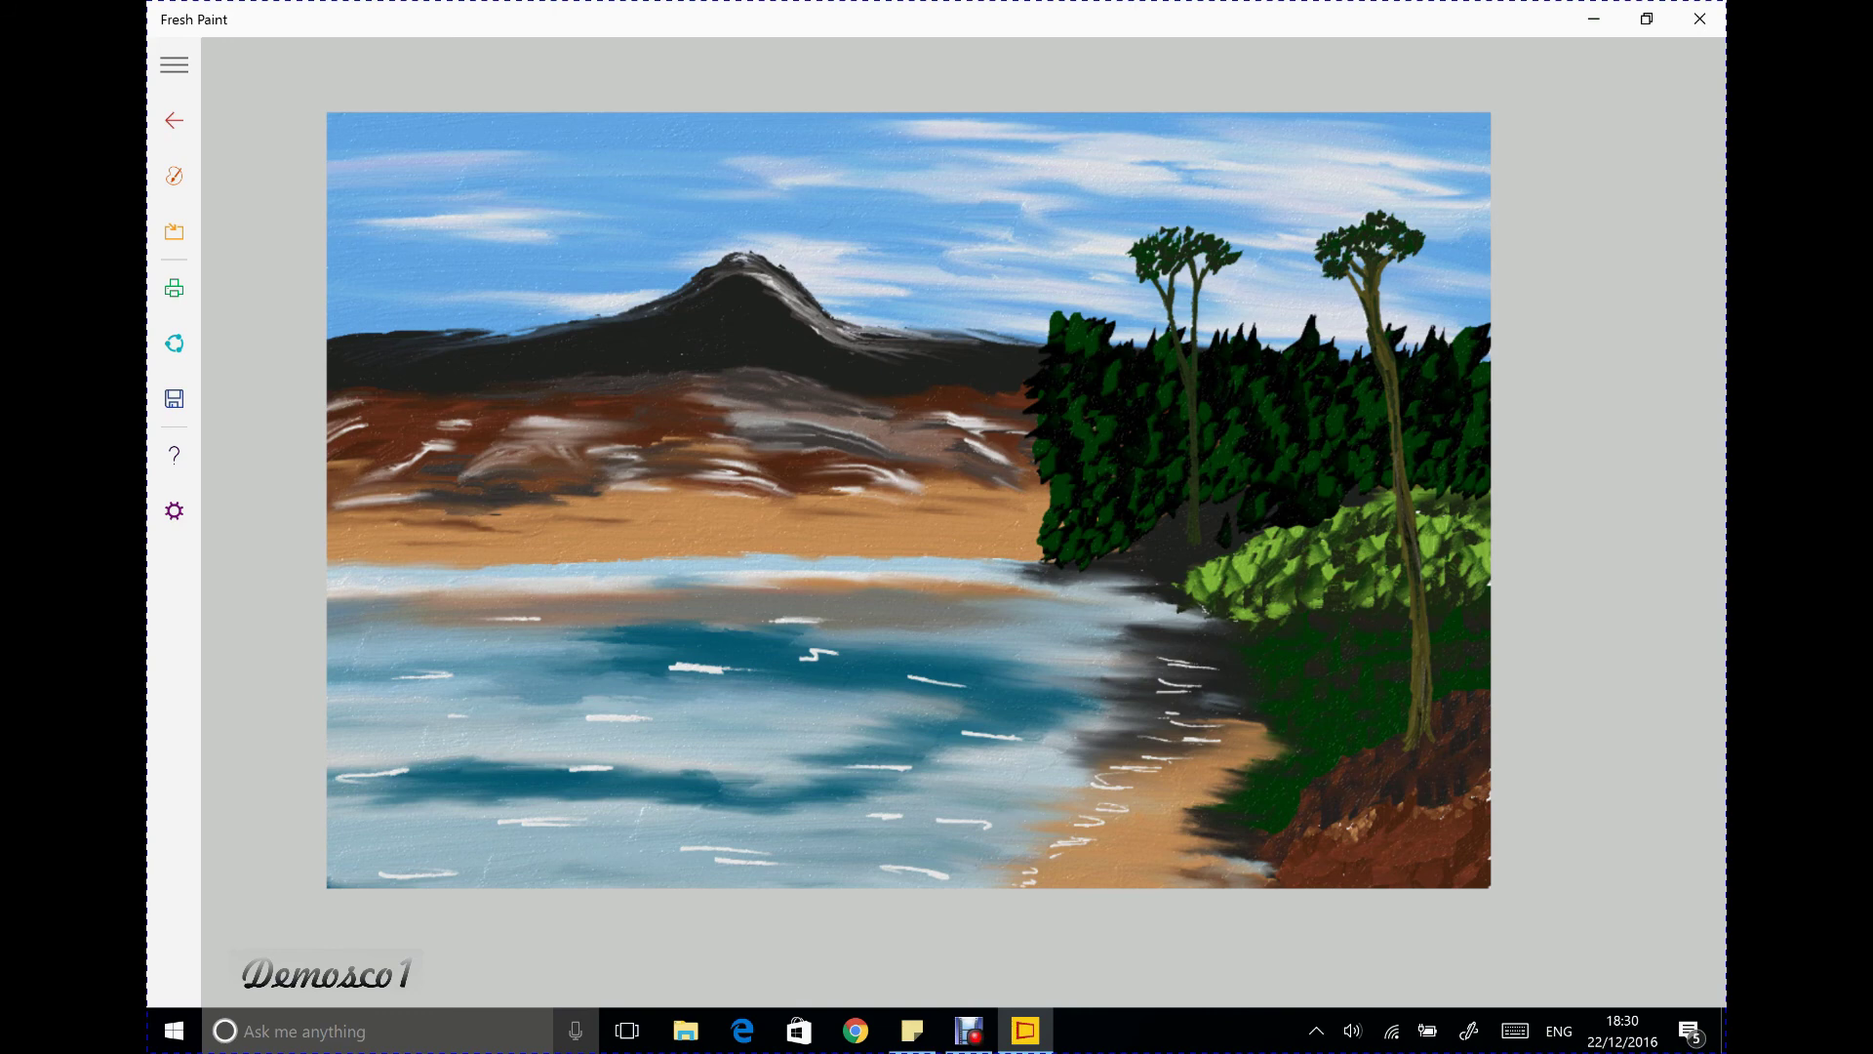
pyautogui.moveTo(1408, 252)
pyautogui.mouseDown()
pyautogui.moveTo(1420, 264)
pyautogui.moveTo(1409, 212)
pyautogui.moveTo(1322, 222)
pyautogui.mouseUp()
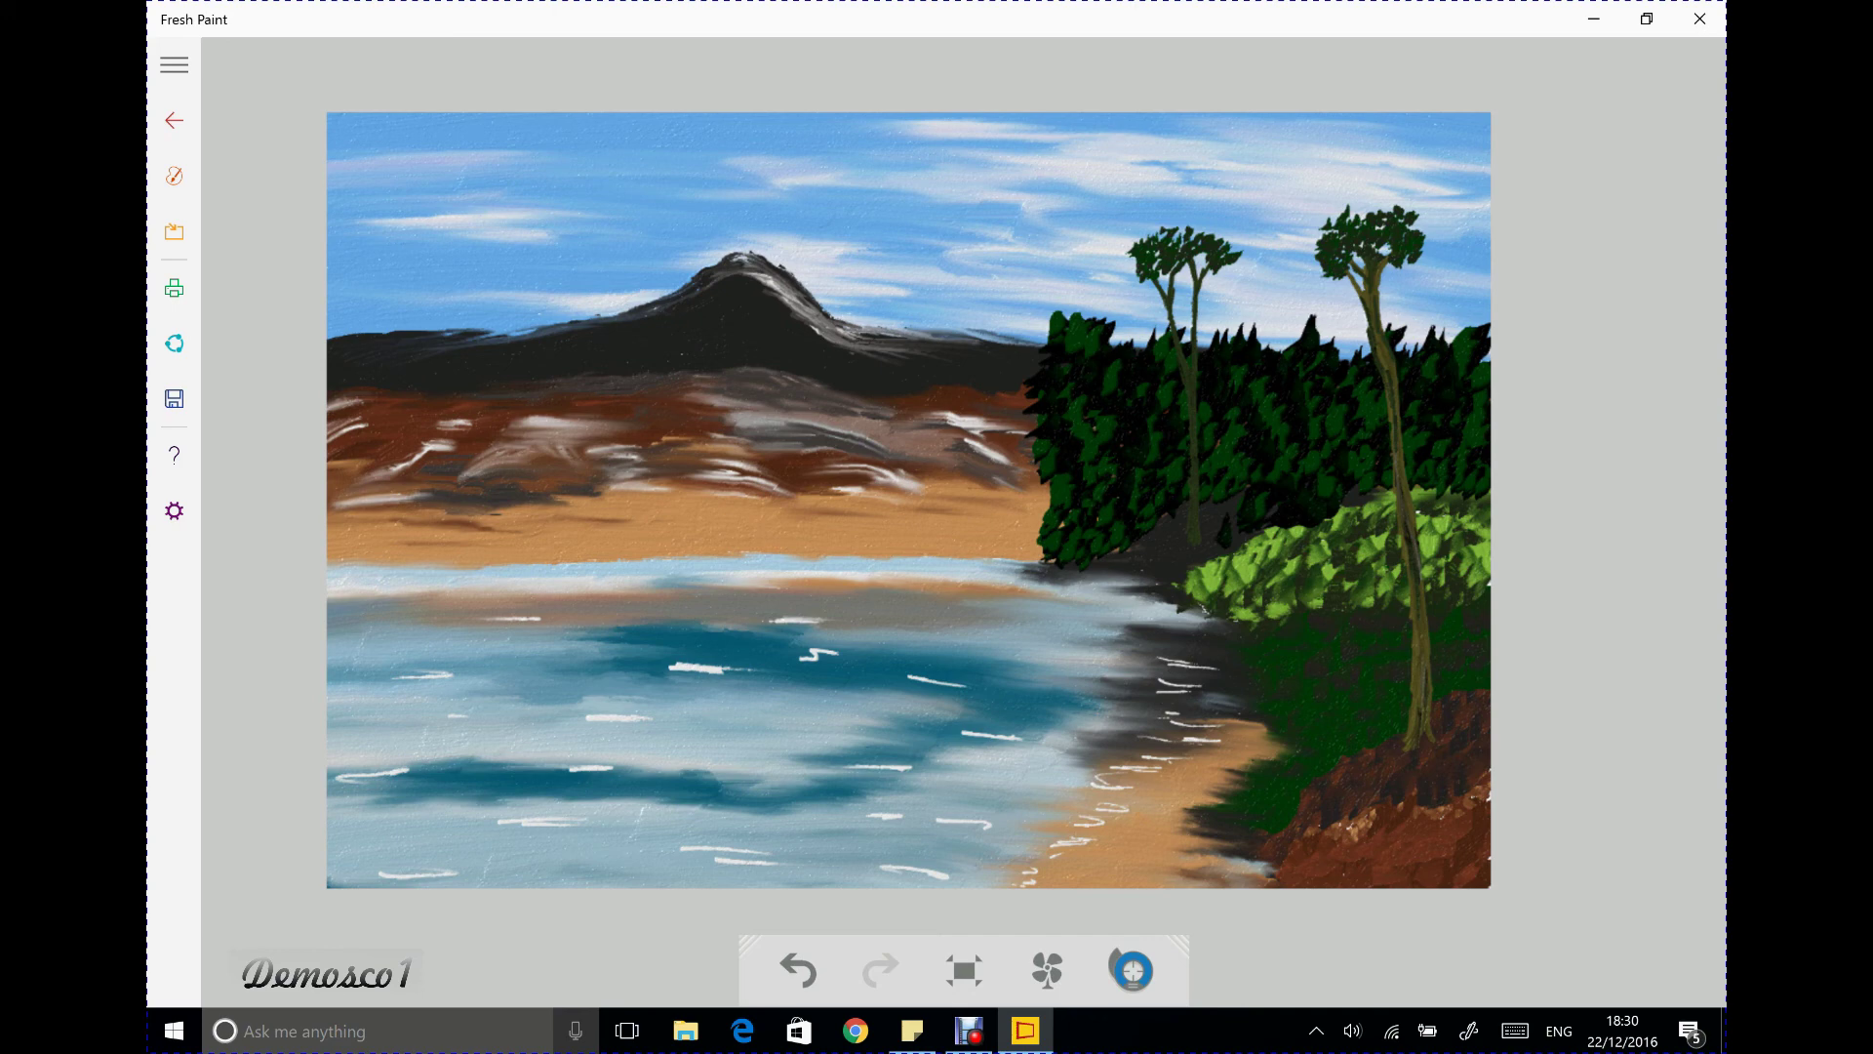
# Add leaf highlights to both tree crowns using the saved mottled light green mixture
pyautogui.click(173, 176)
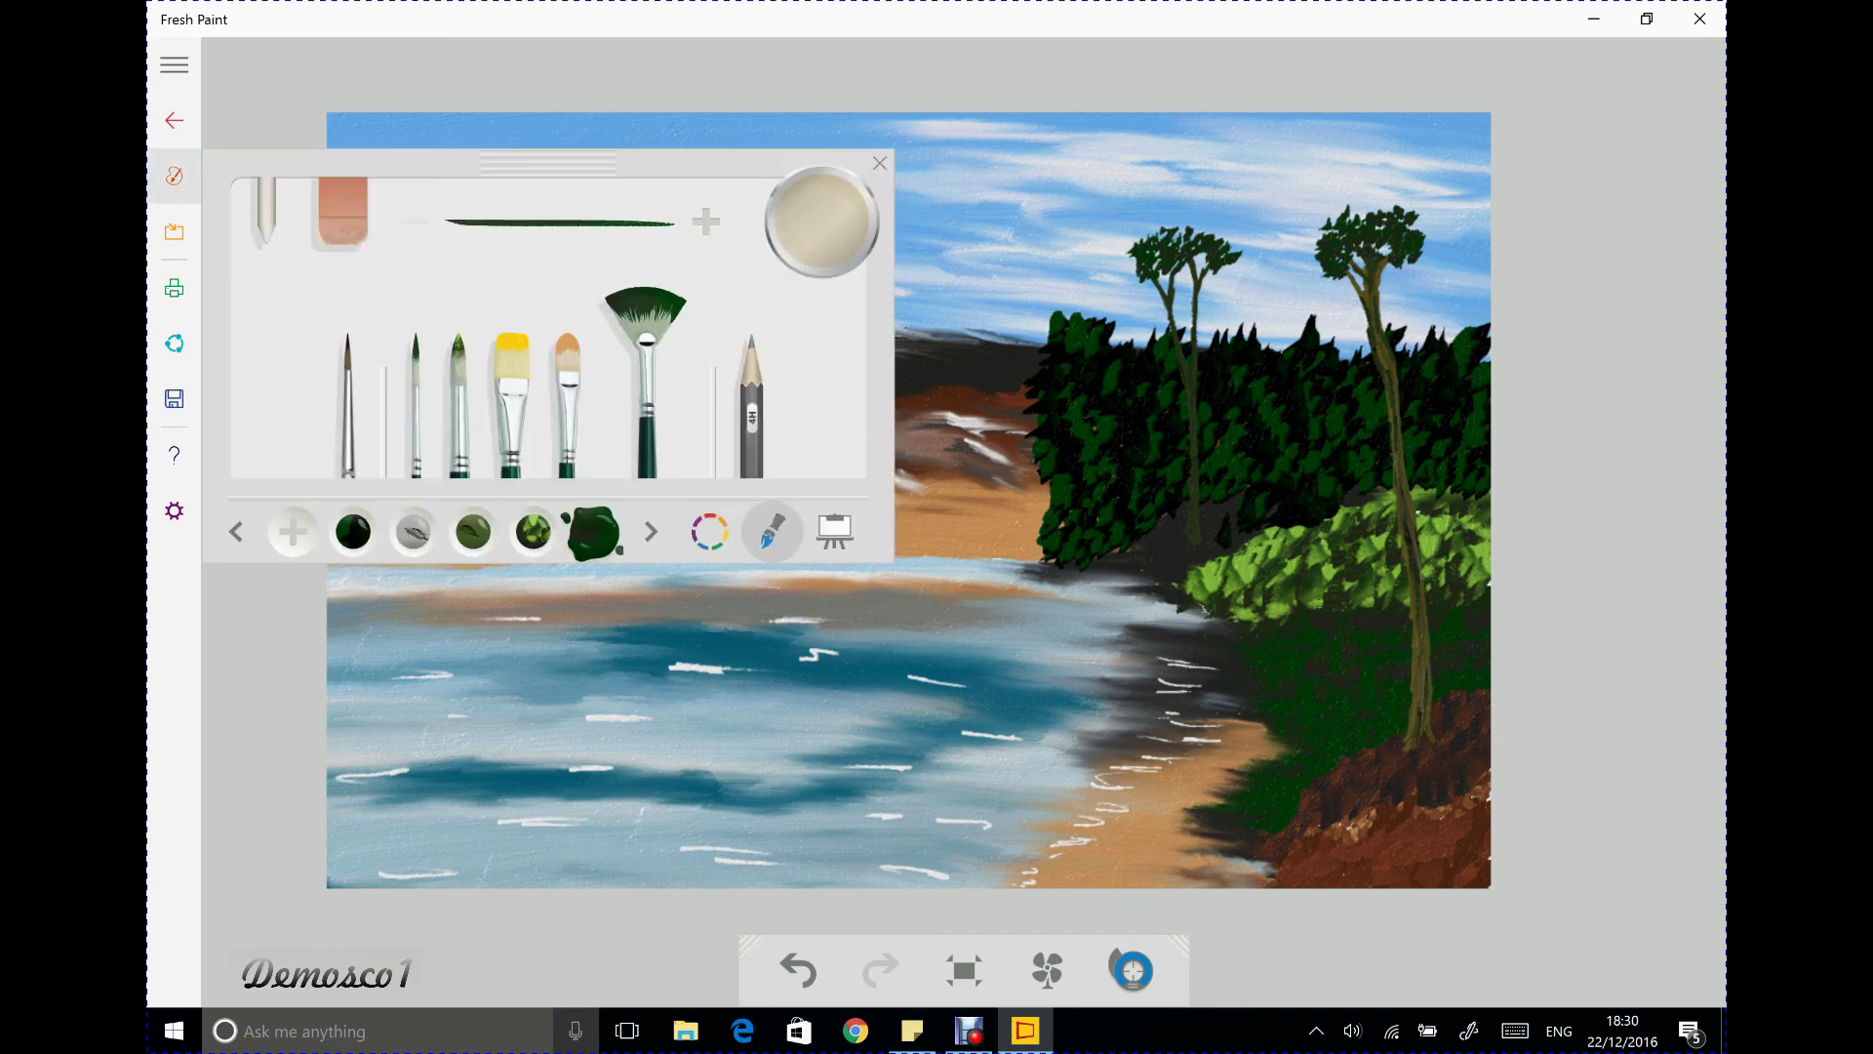
pyautogui.click(533, 531)
pyautogui.click(173, 175)
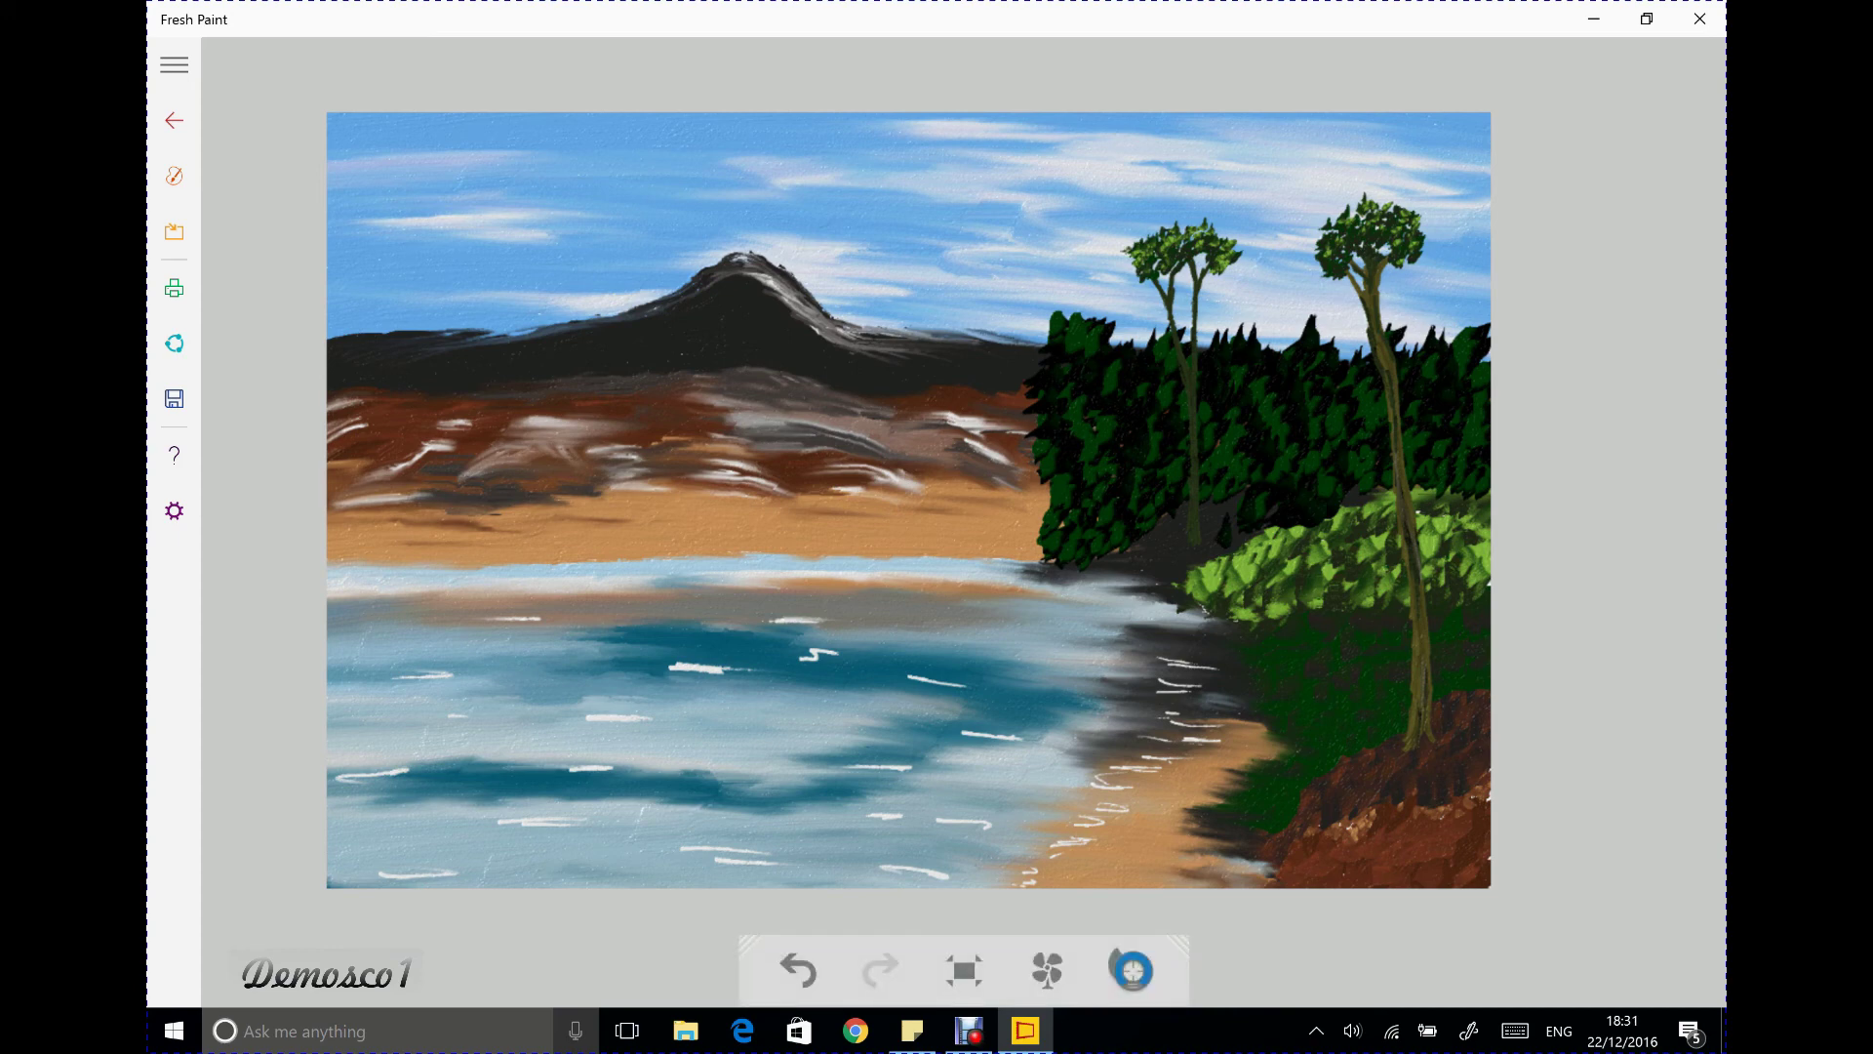
# Paint short thin white strokes at the bases of both tree trunks and soften them into the ground
pyautogui.click(174, 176)
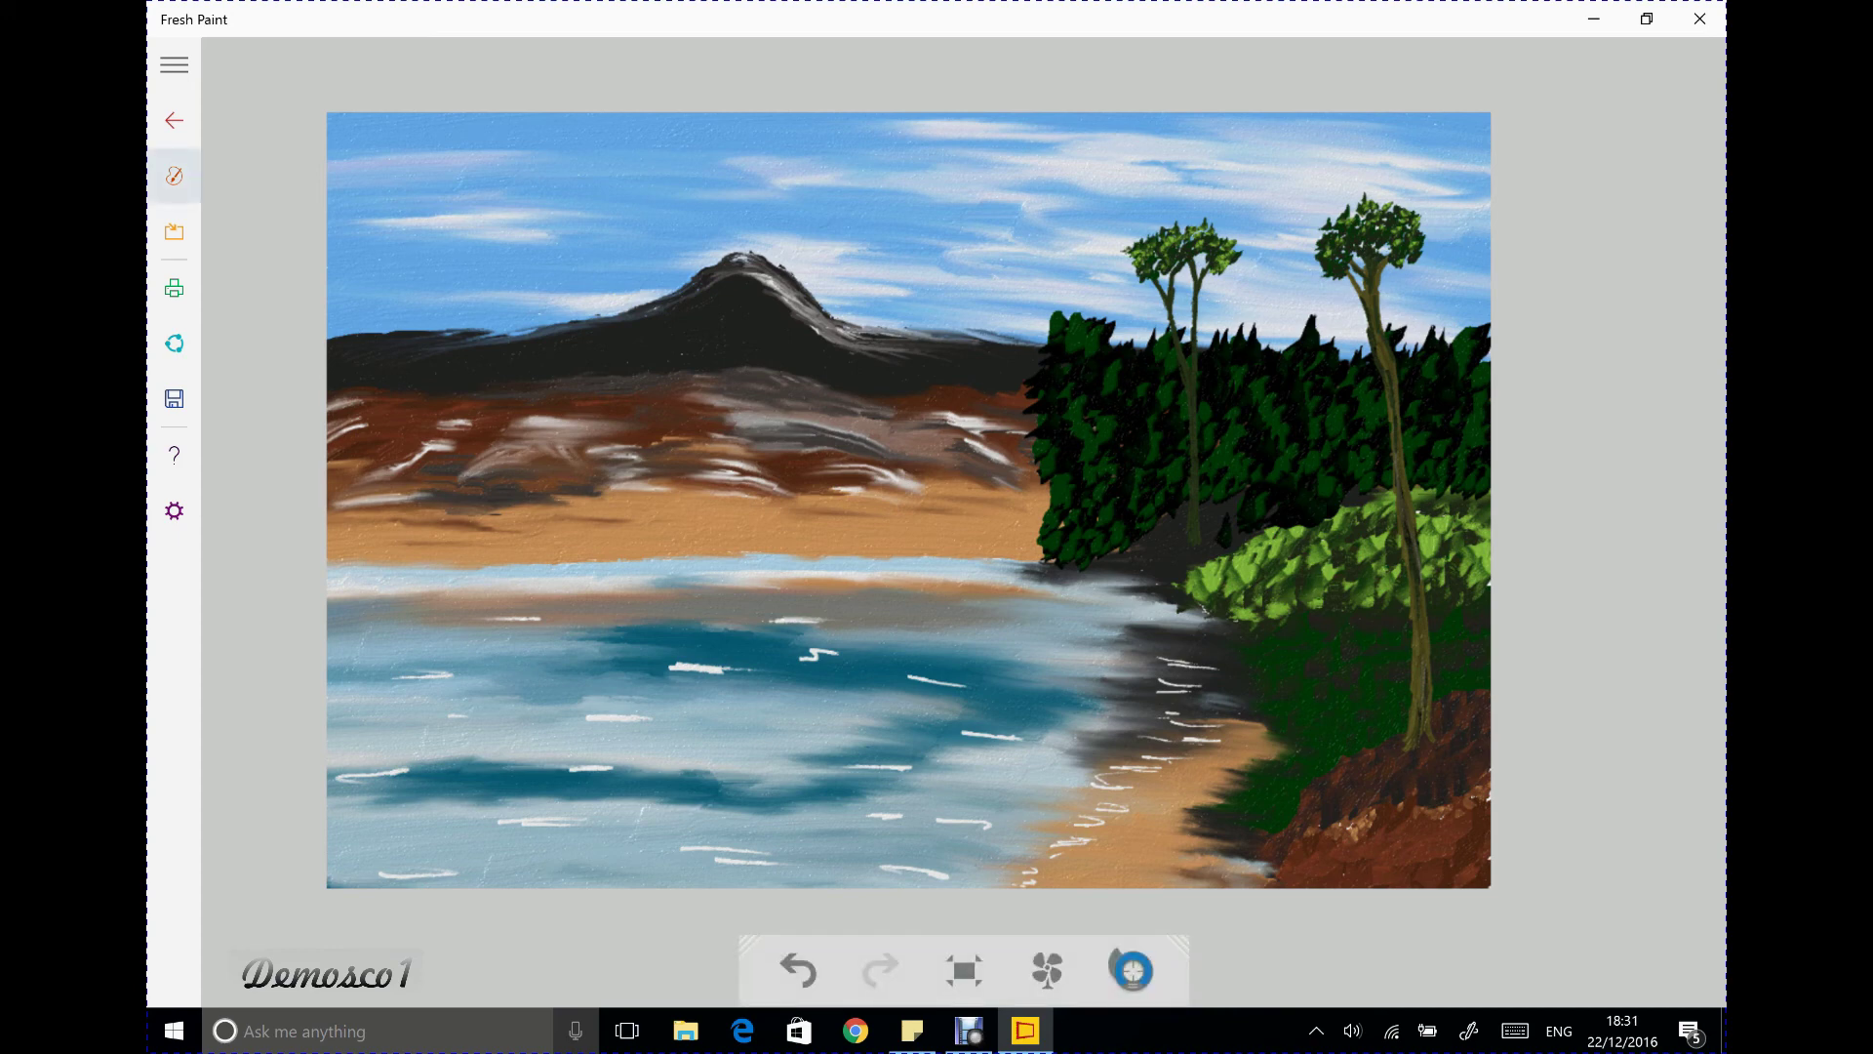
pyautogui.click(594, 532)
pyautogui.click(415, 390)
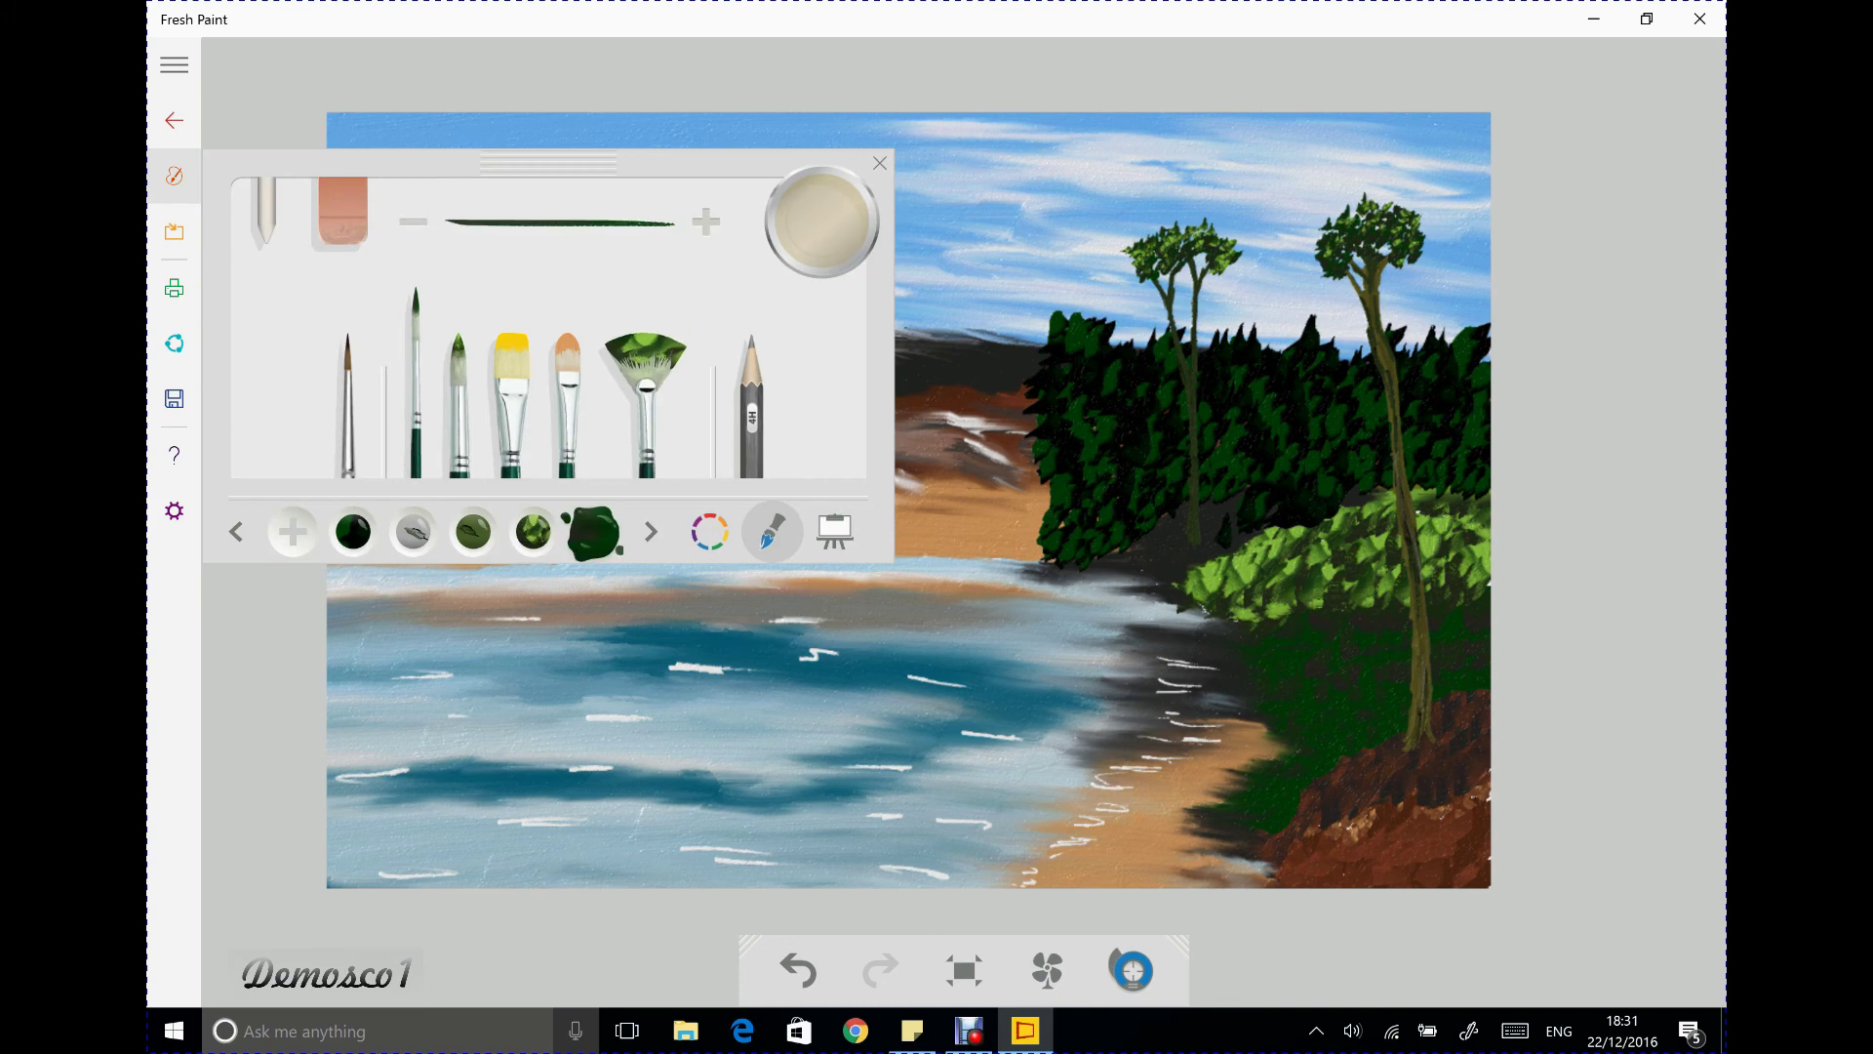
pyautogui.click(709, 532)
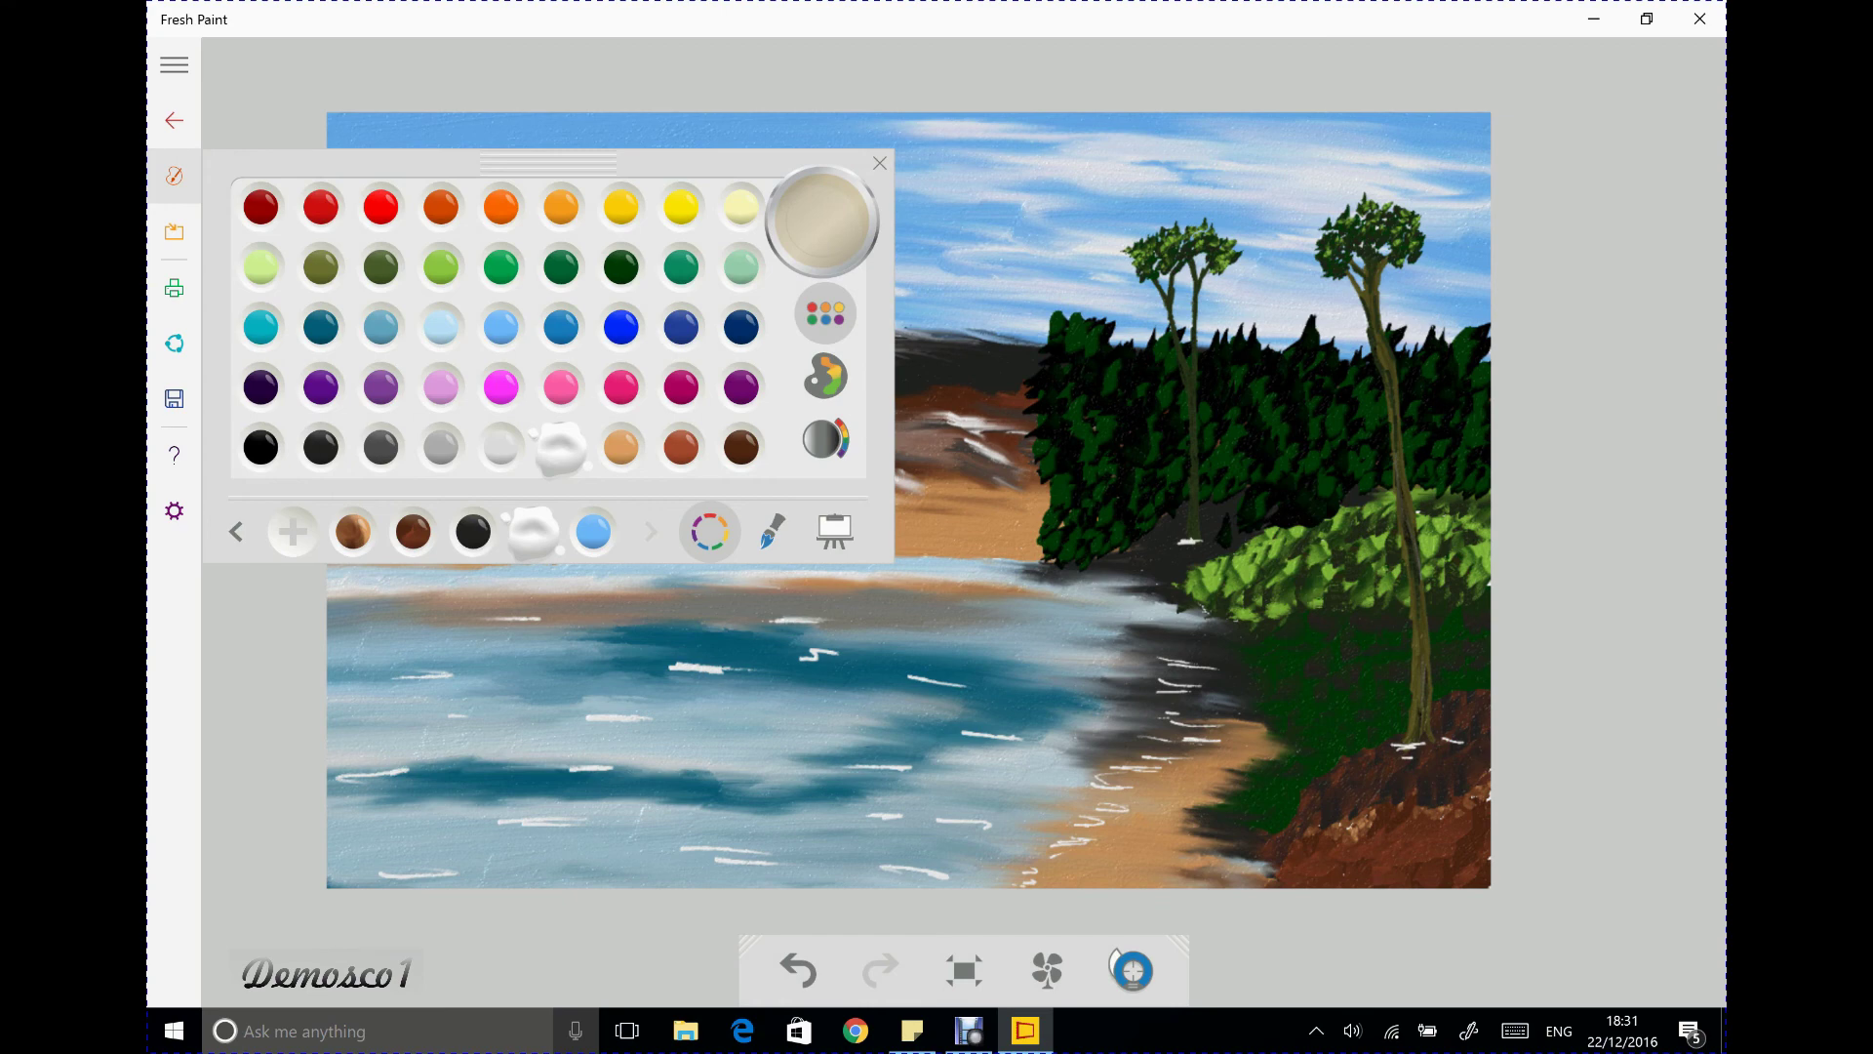
pyautogui.click(772, 532)
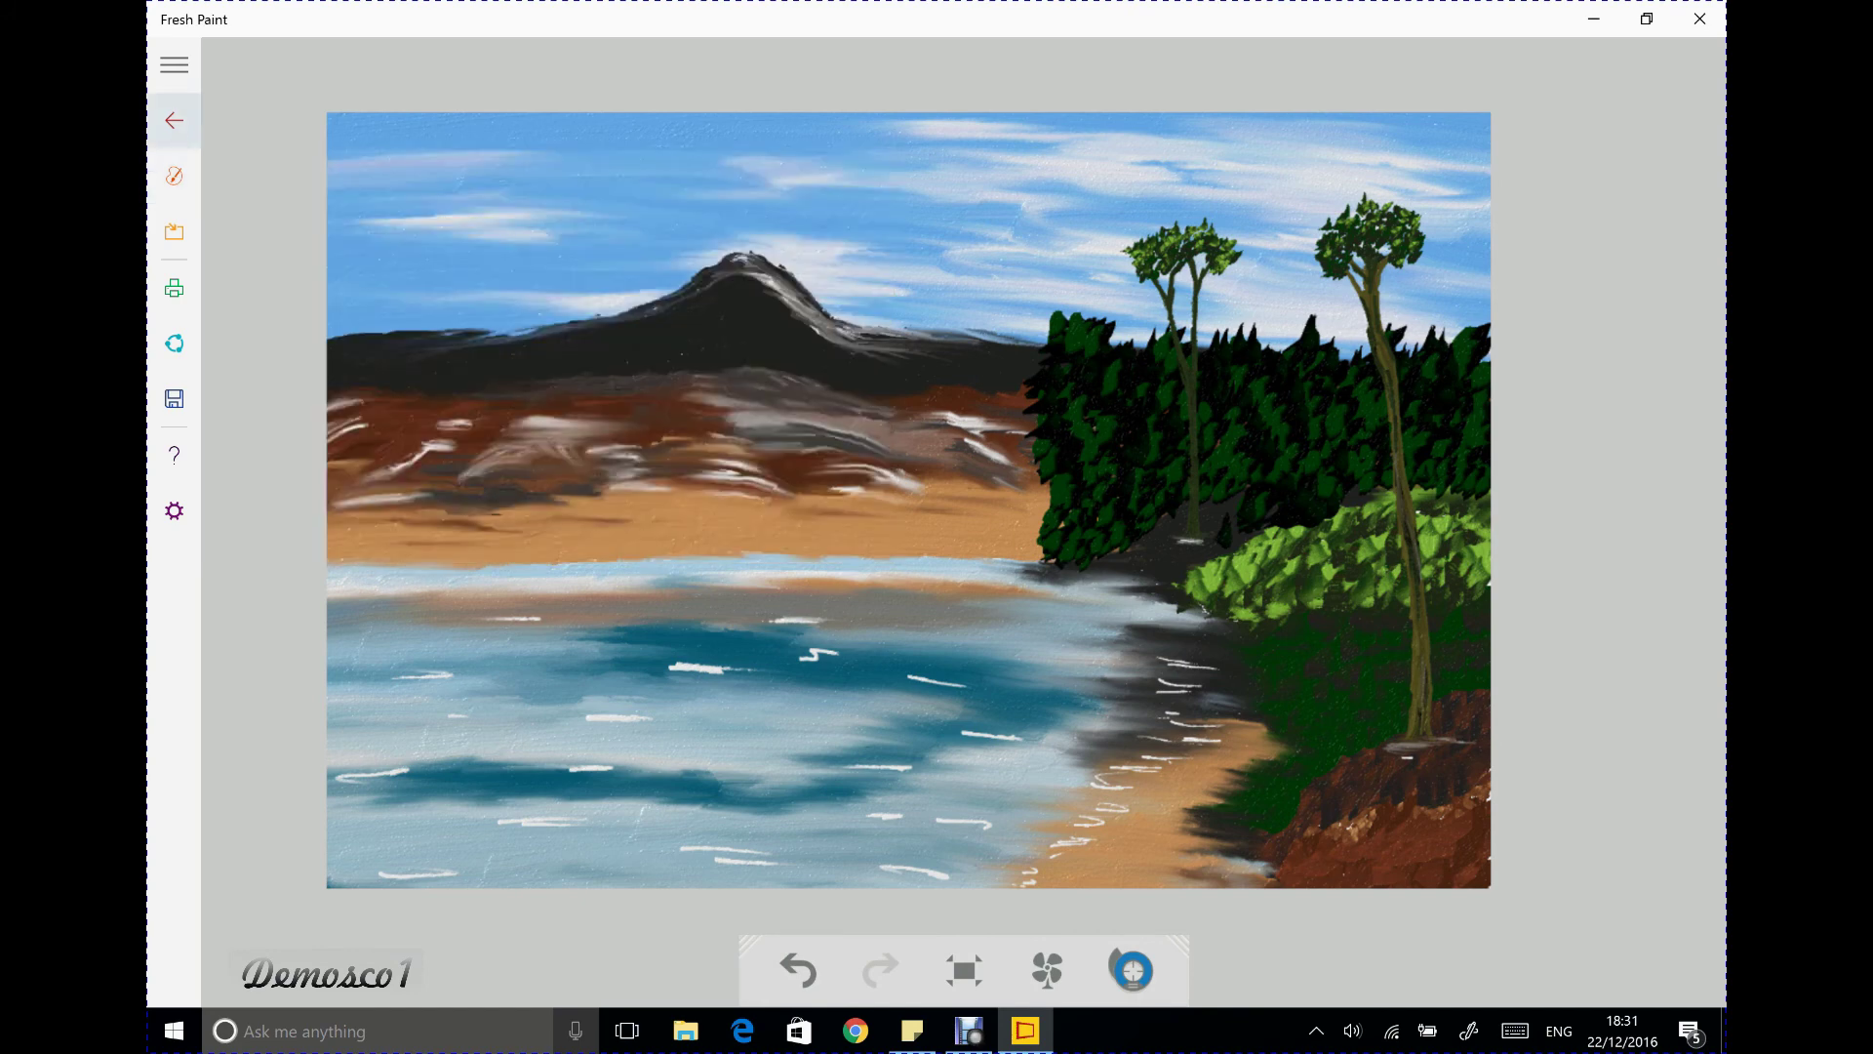
# Paint a thin white foam line along the far sandy shore's water edge and soften it with the clean, paint-free fan brush
pyautogui.click(173, 176)
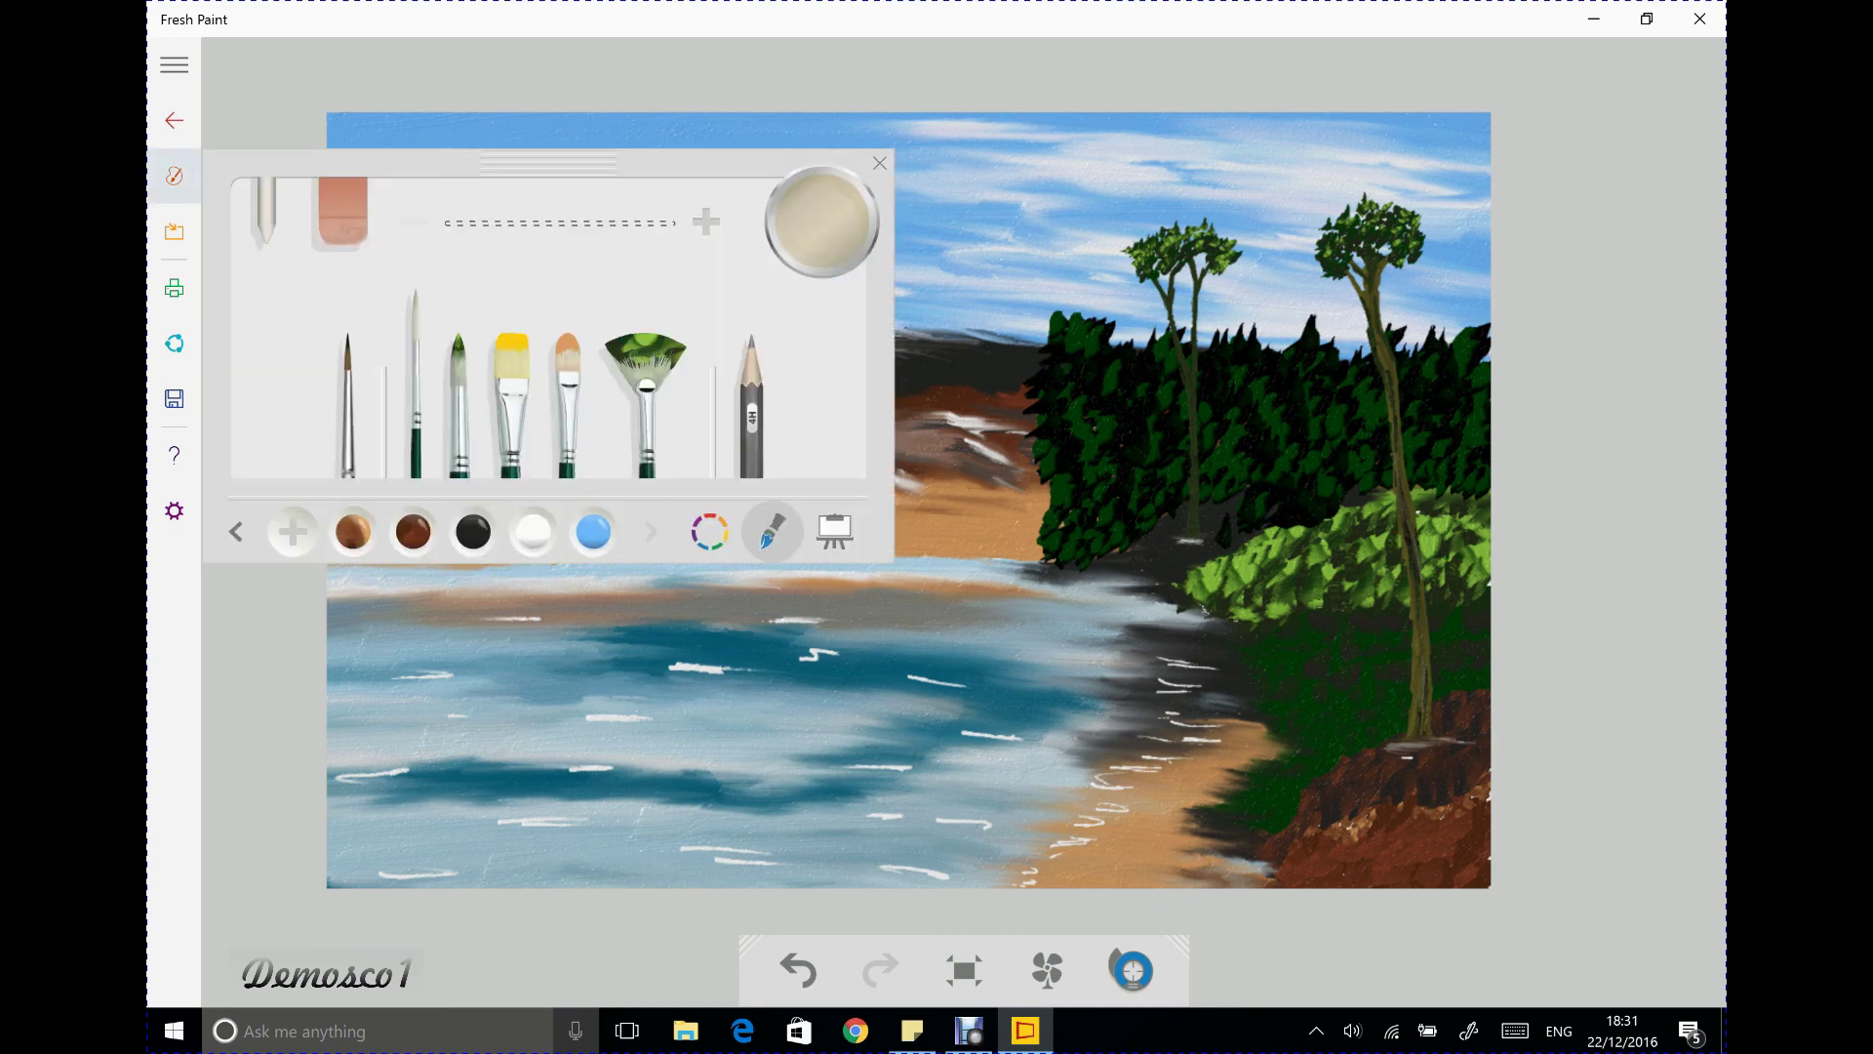
pyautogui.click(174, 176)
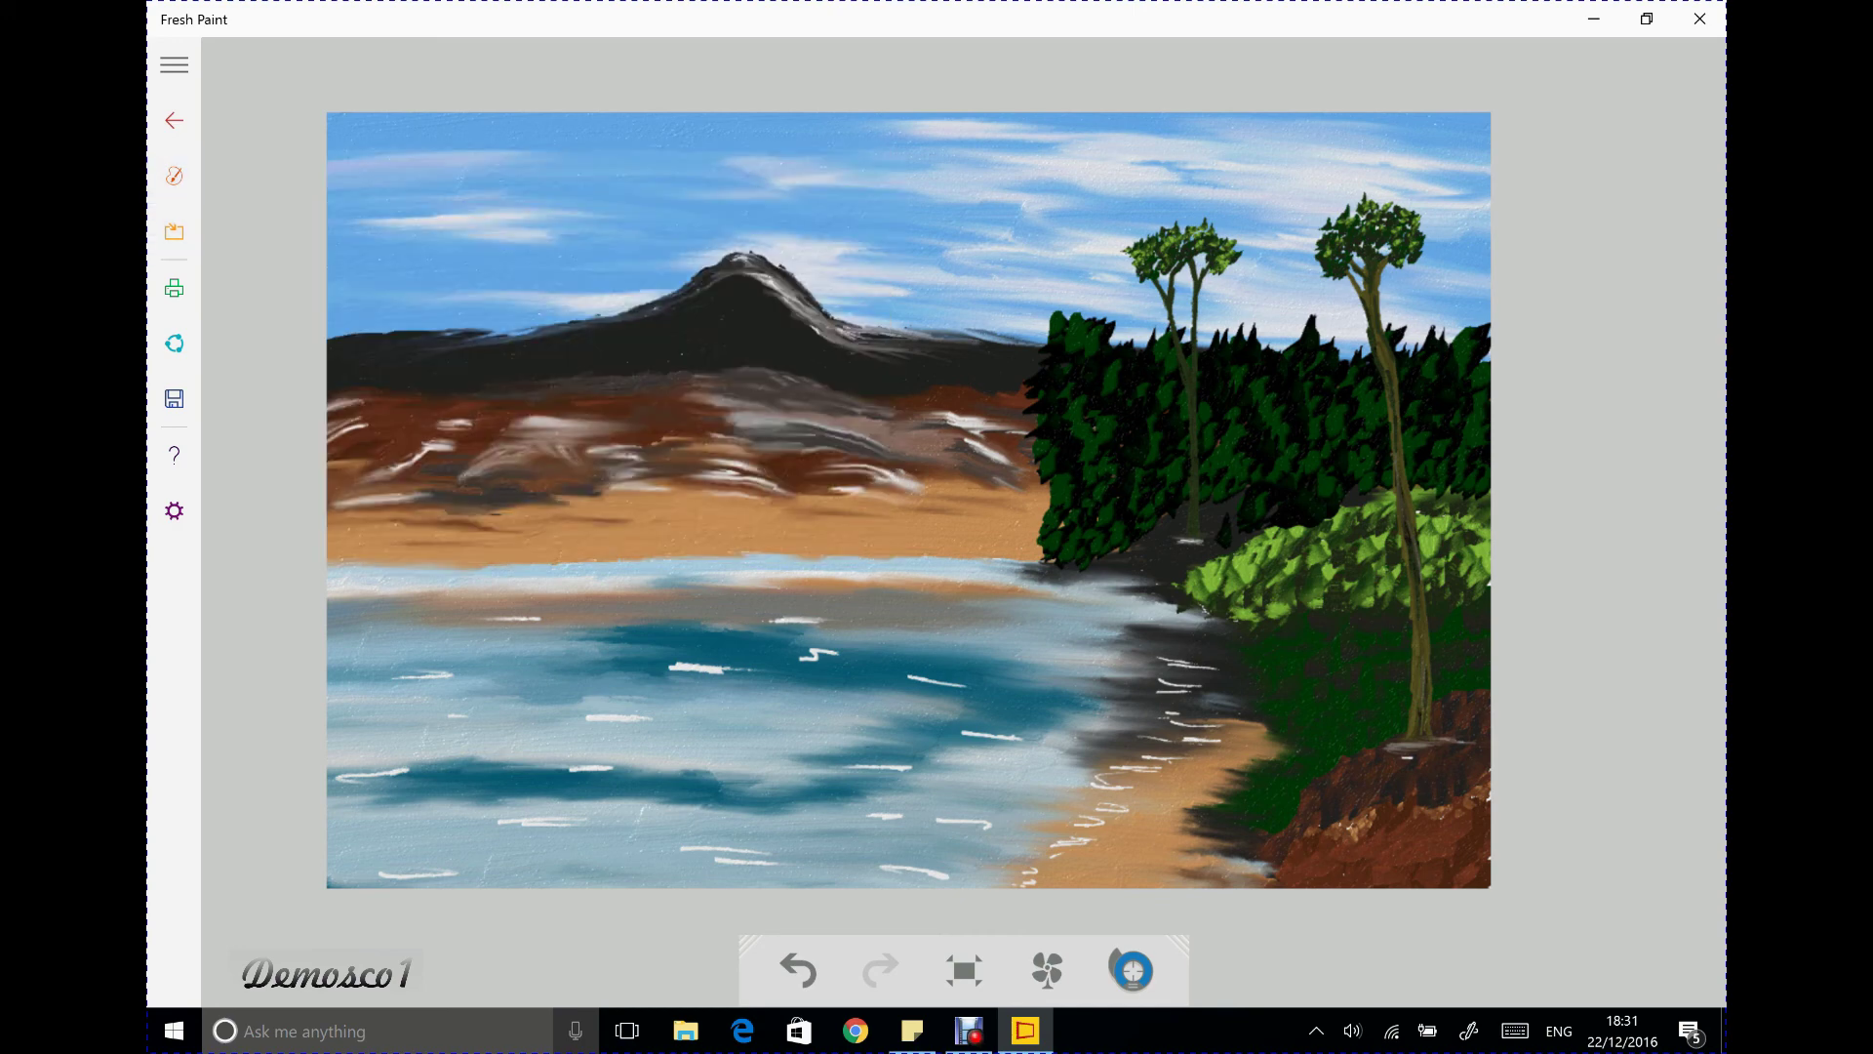
pyautogui.click(174, 175)
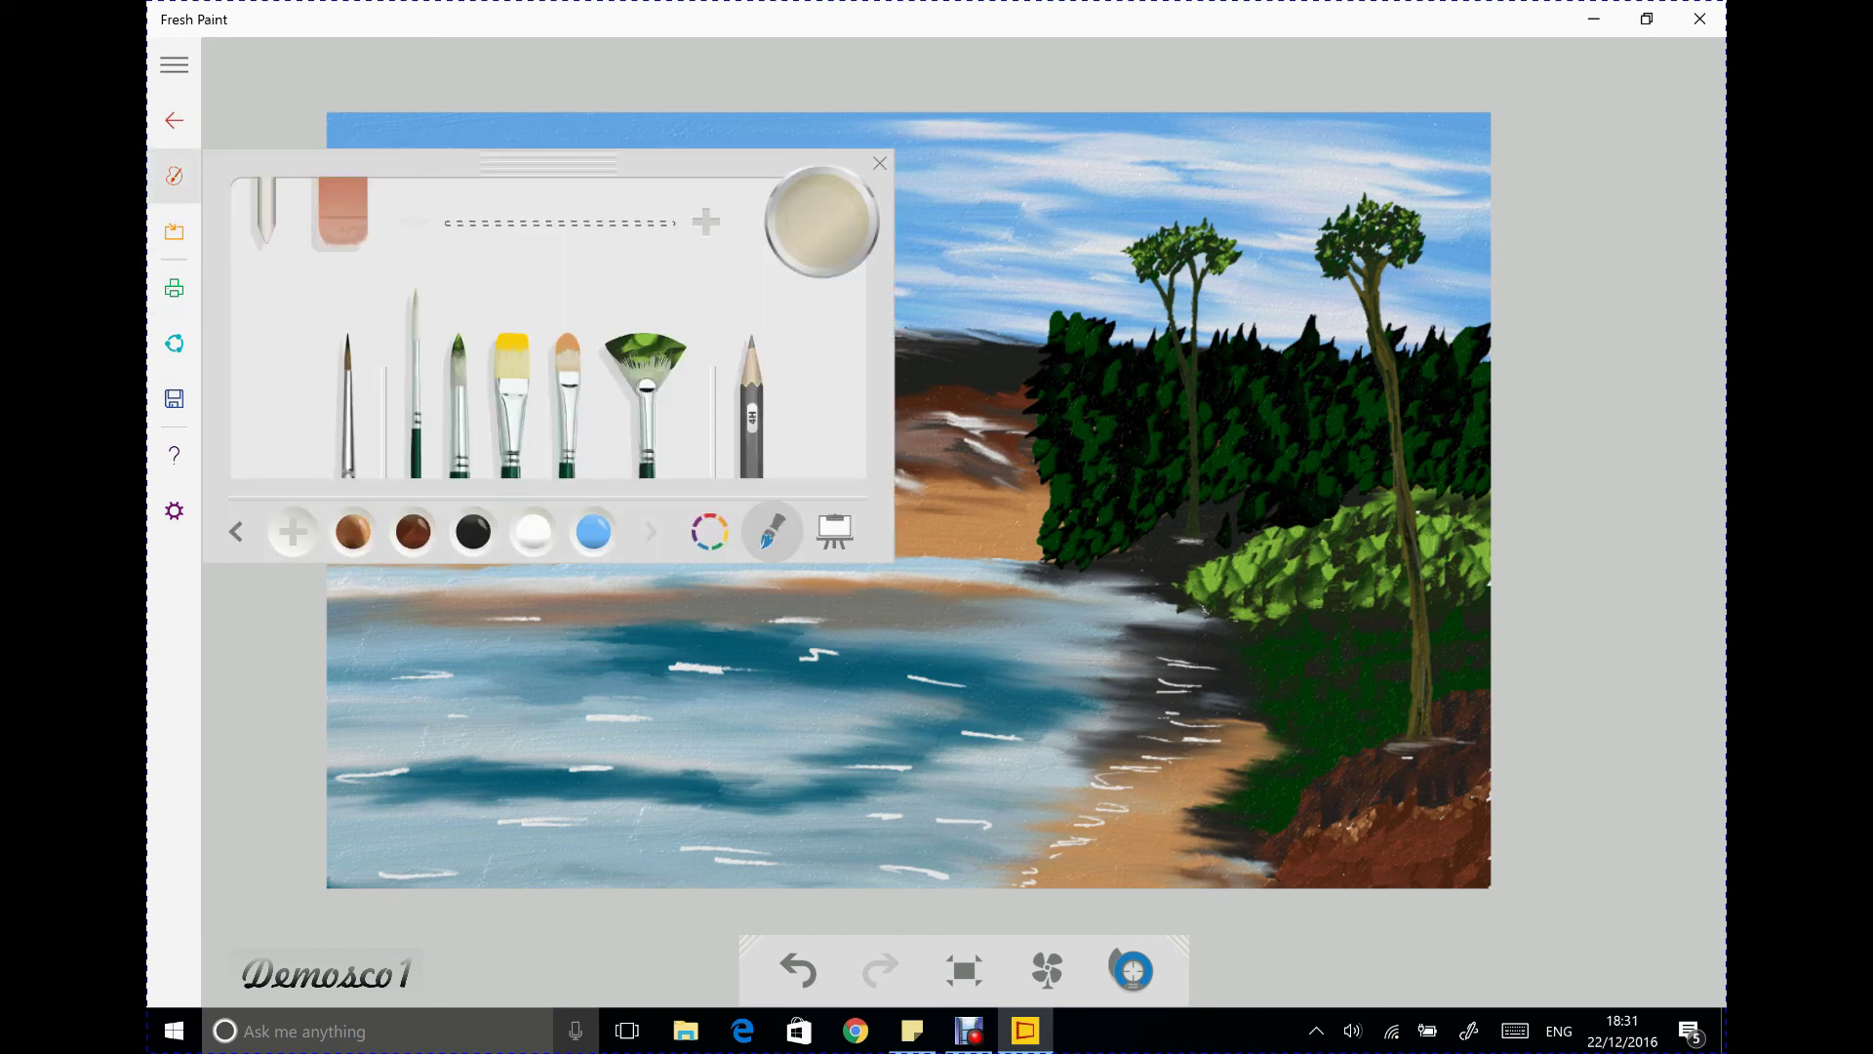
pyautogui.click(173, 175)
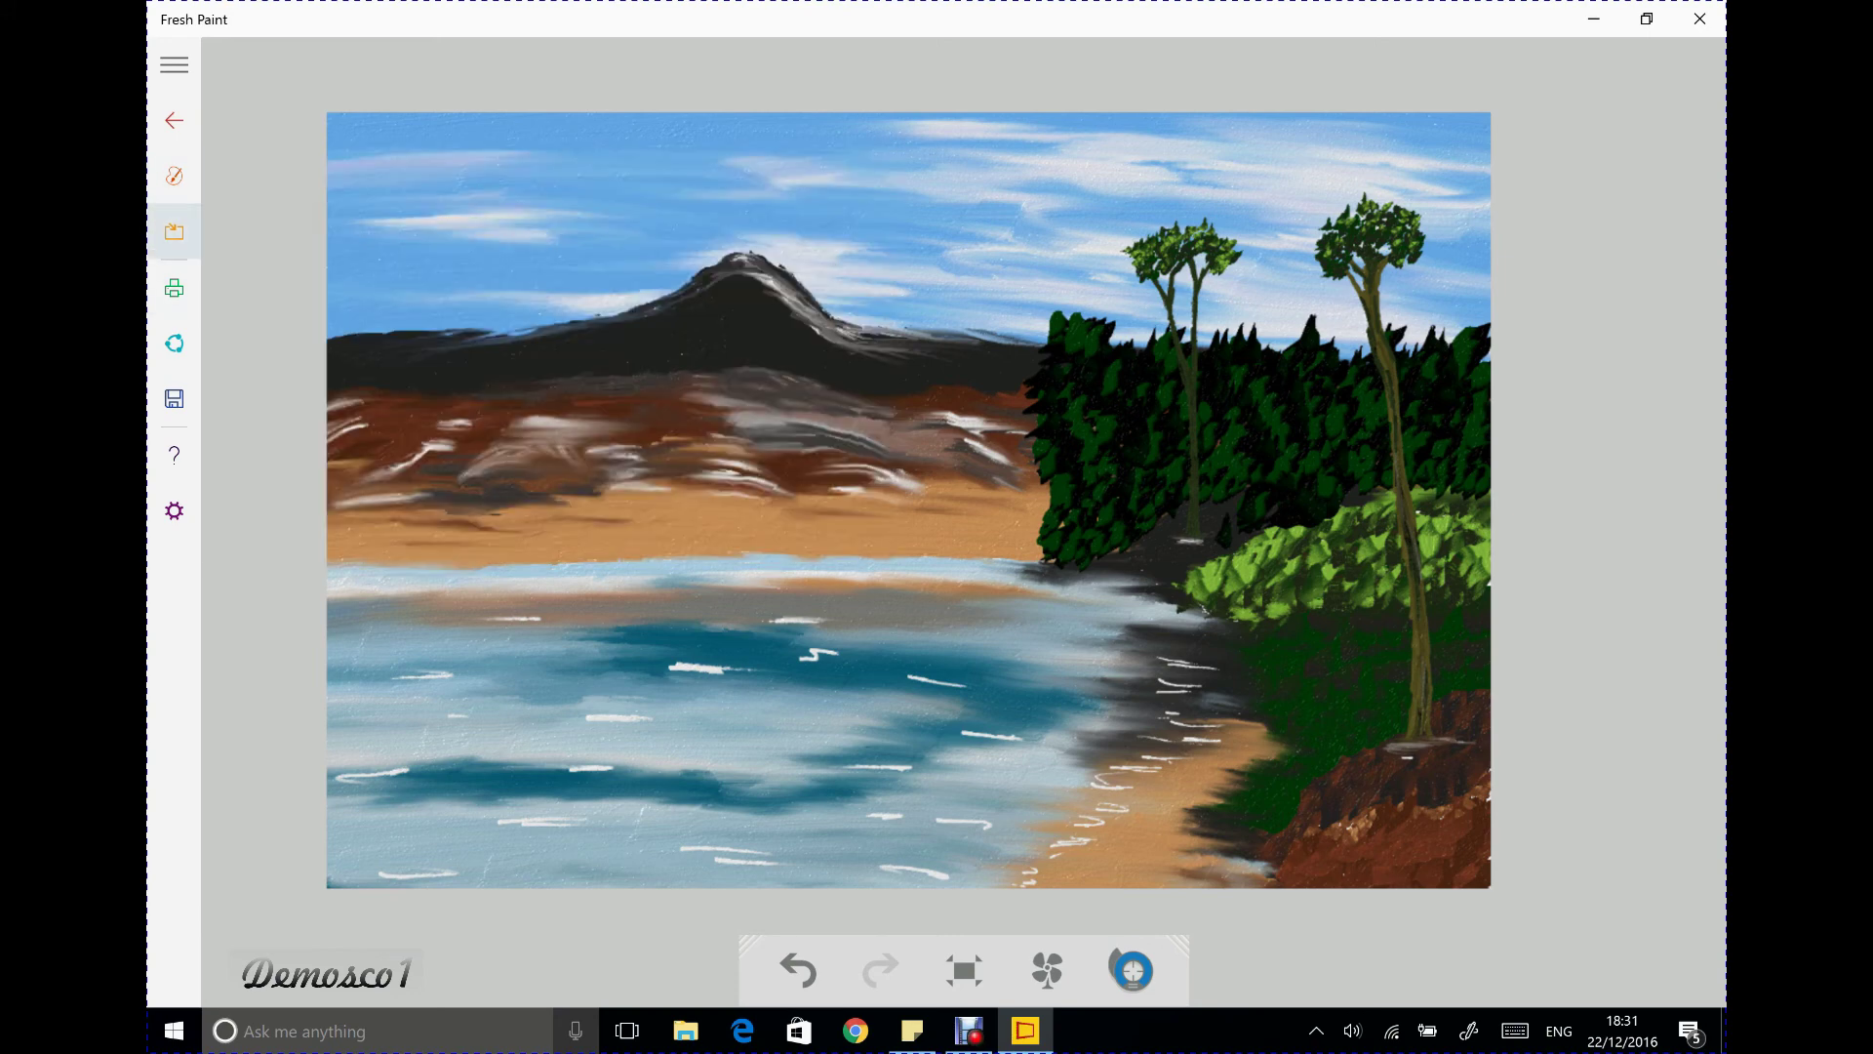
pyautogui.moveTo(337, 561); pyautogui.dragTo(383, 565)
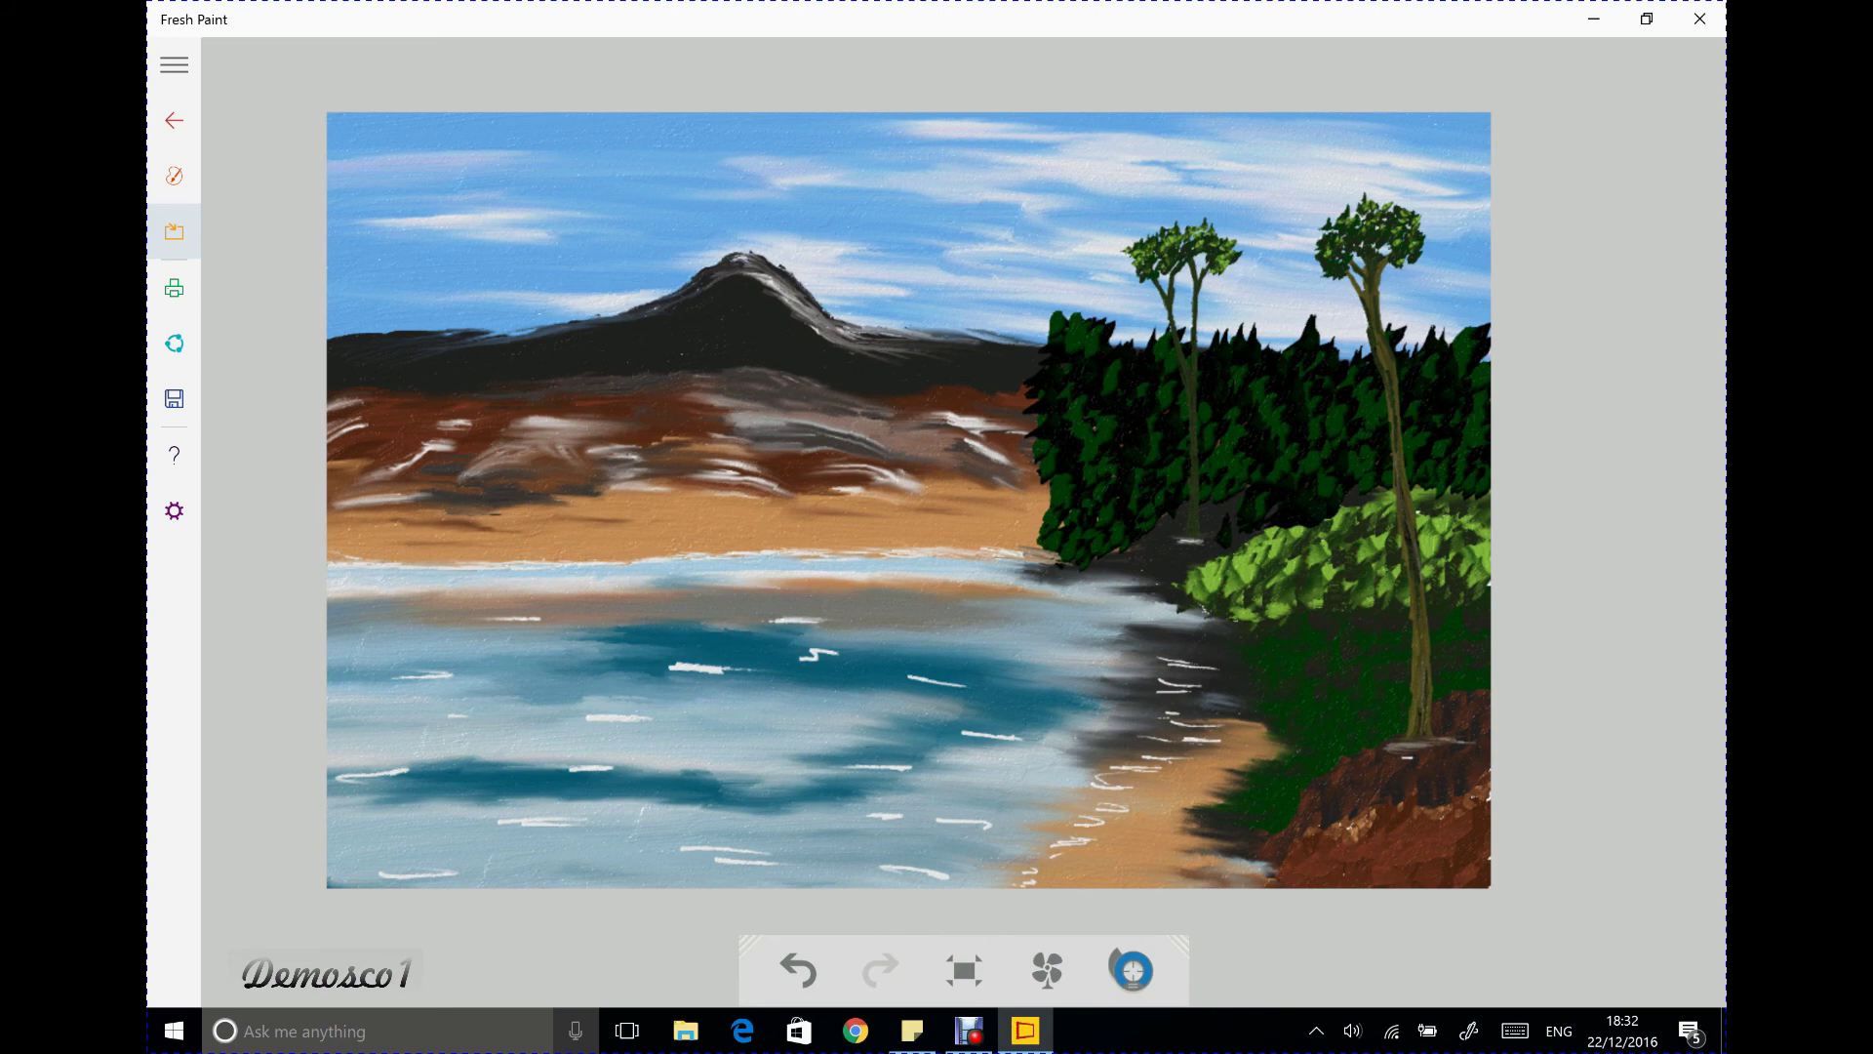
pyautogui.click(174, 176)
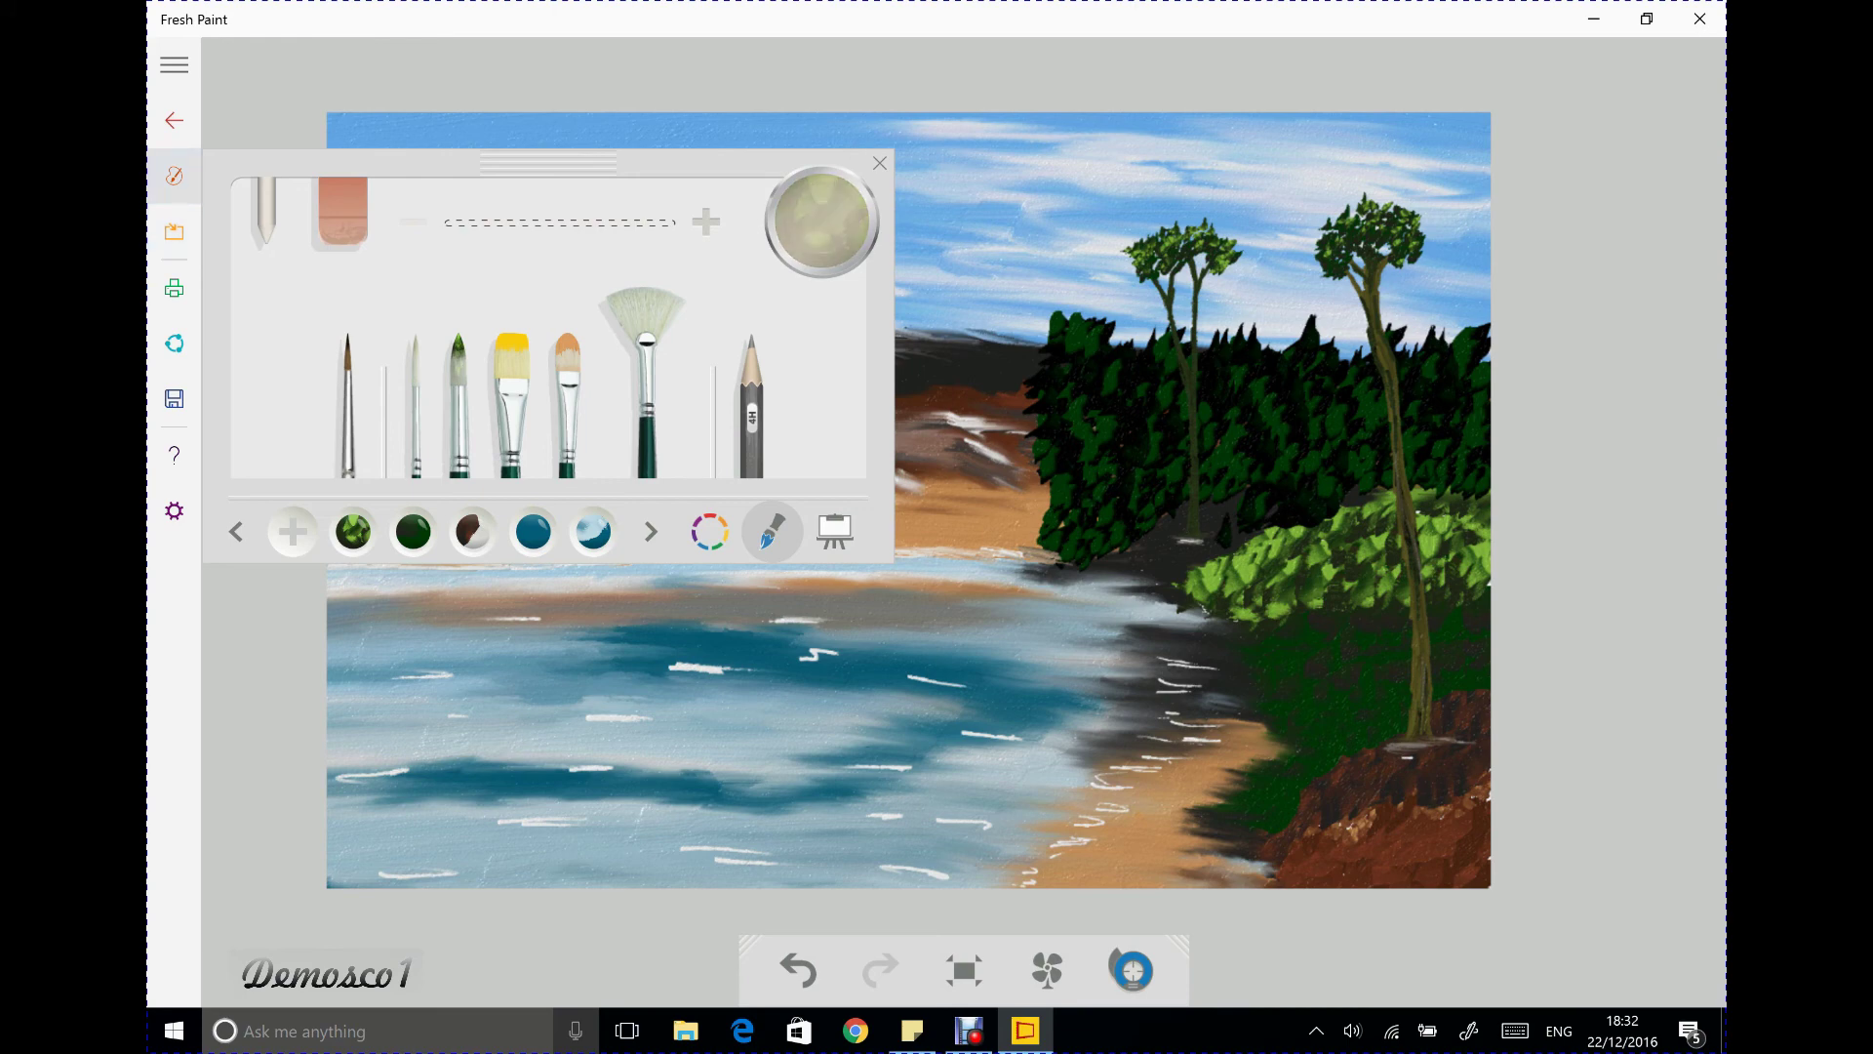
pyautogui.press('Escape')
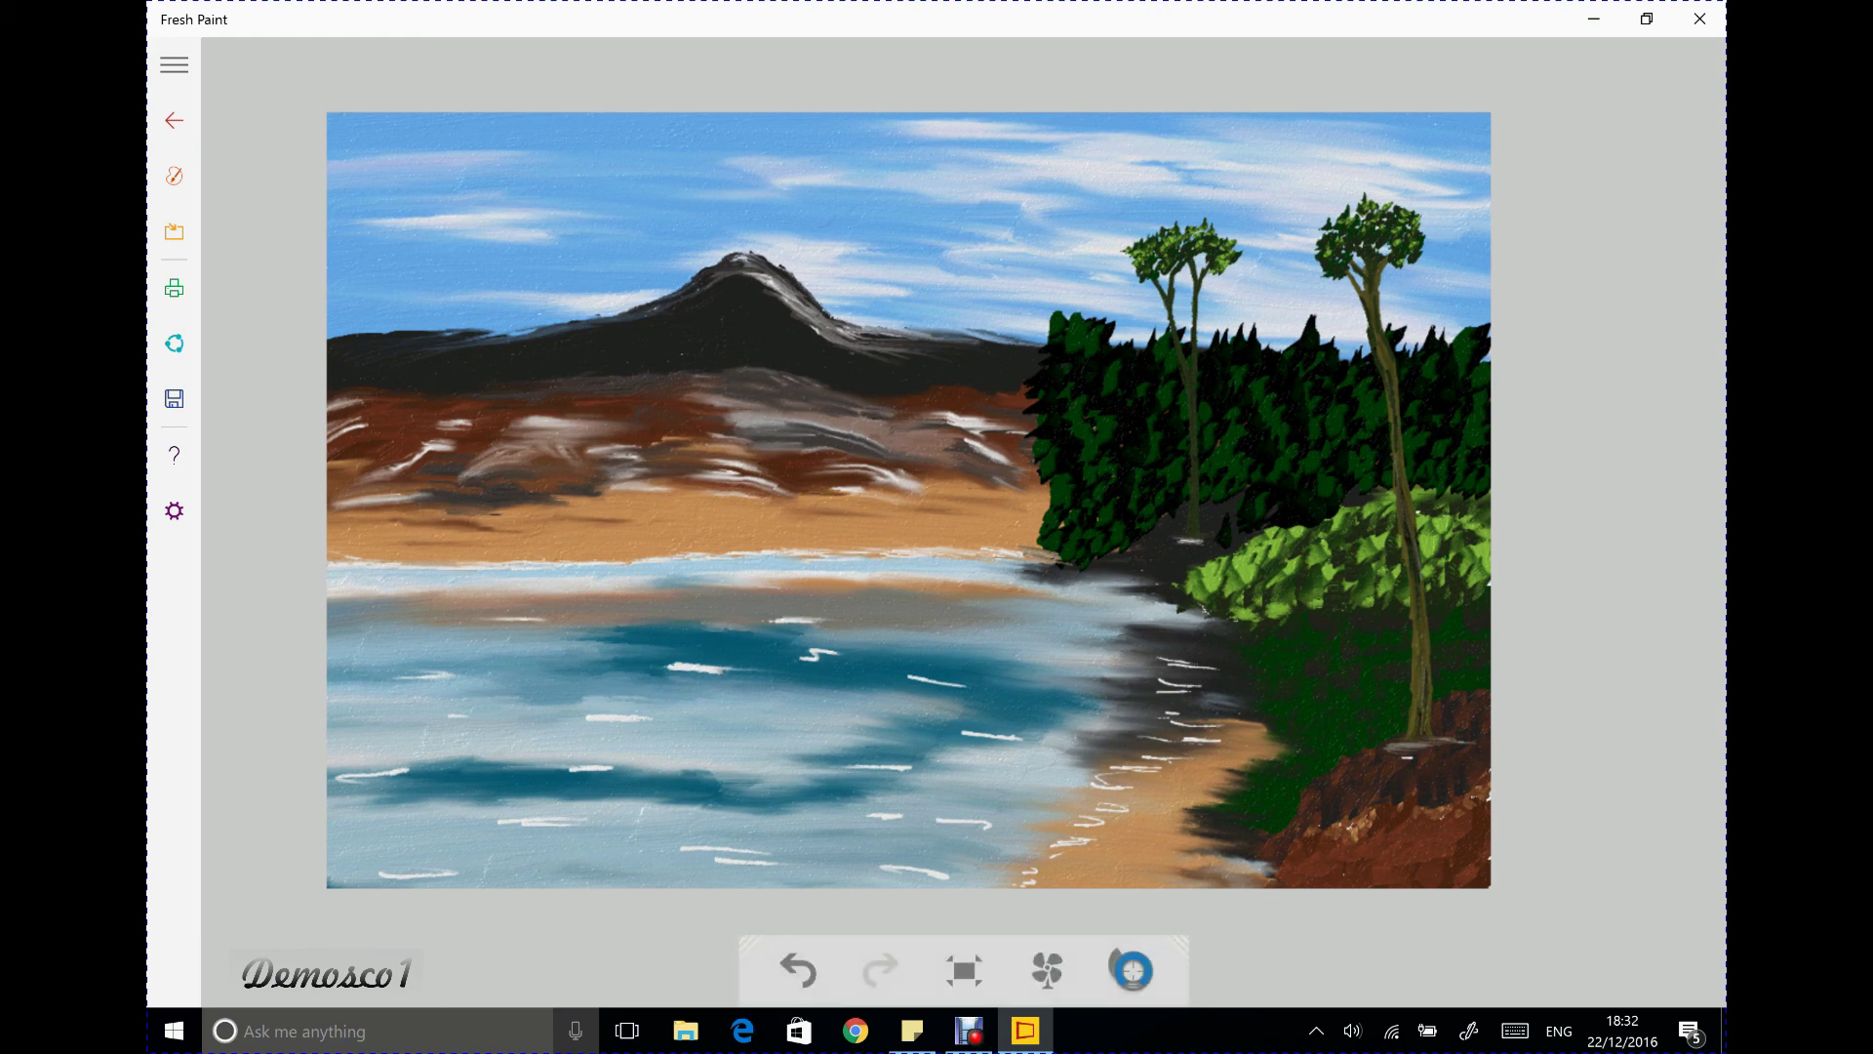
# Paint short horizontal brown-black rock strokes along the dark right-hand shoreline at the water's edge using the fan brush, reducing its size after the first stroke
pyautogui.click(174, 176)
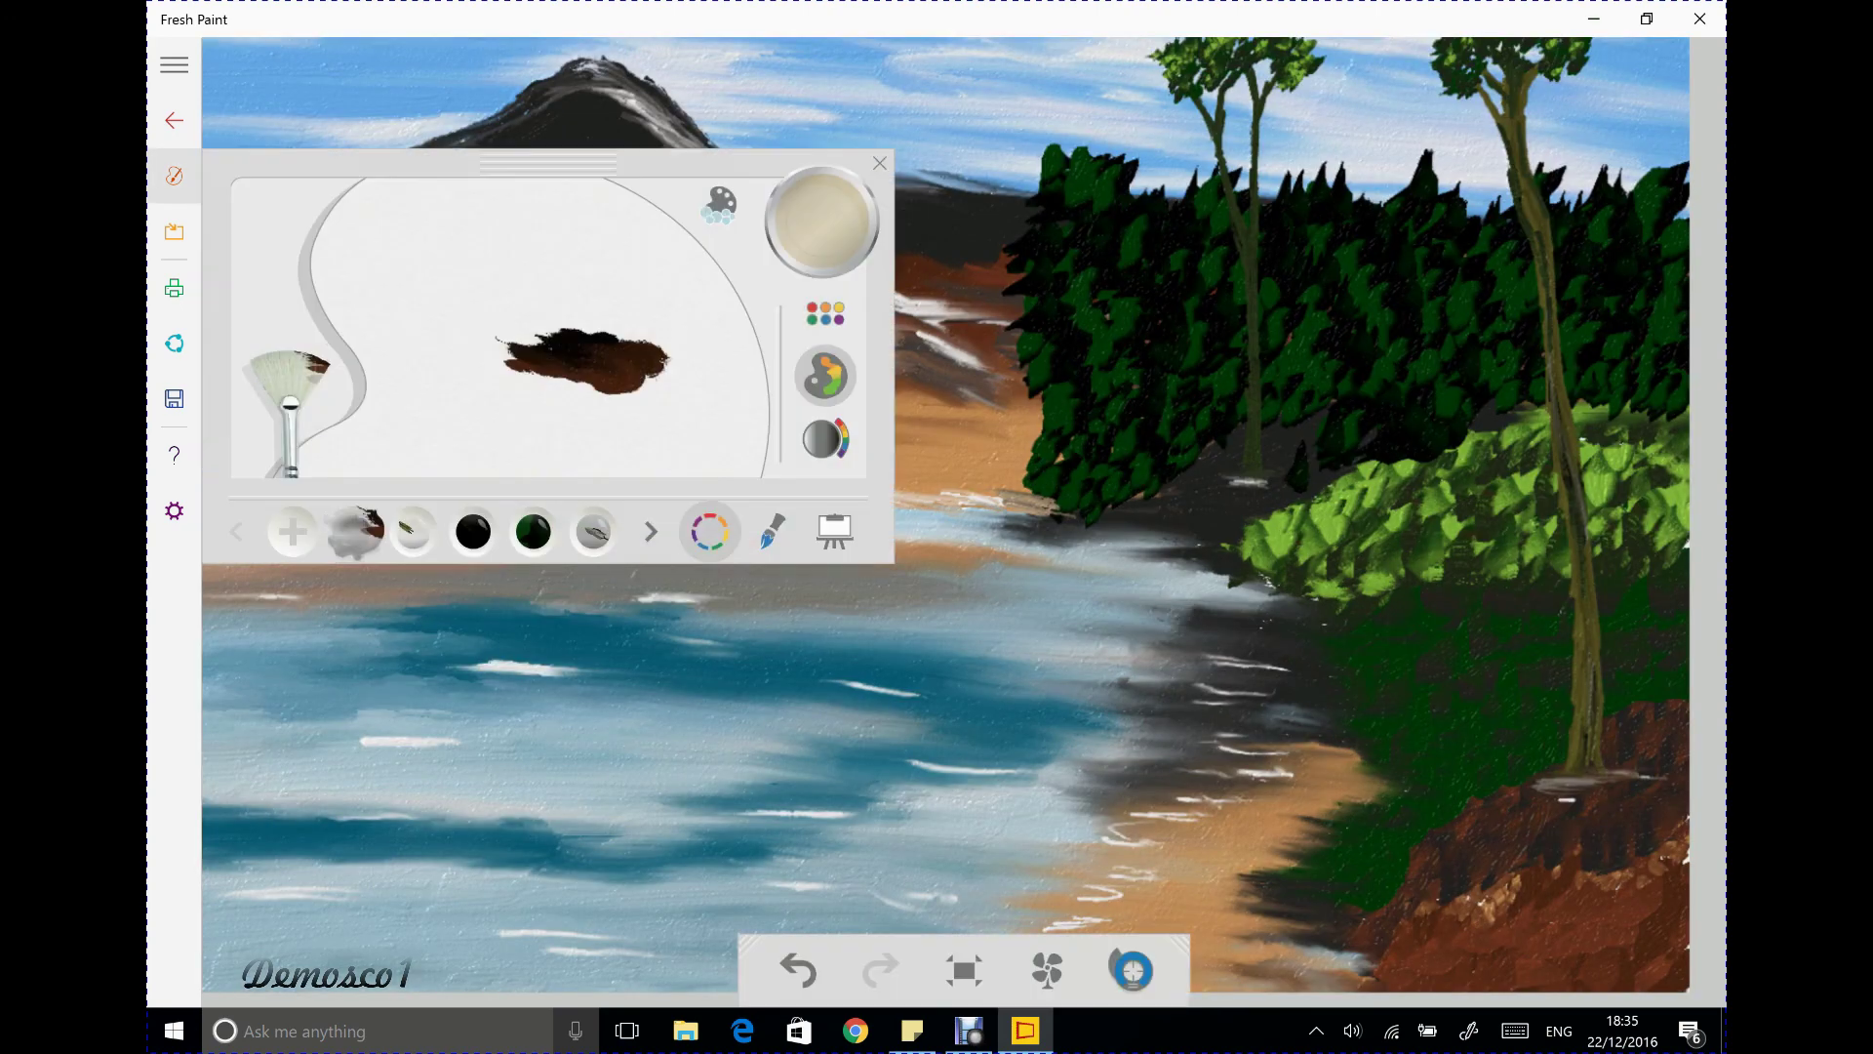
pyautogui.moveTo(1215, 612)
pyautogui.mouseDown()
pyautogui.moveTo(1132, 617)
pyautogui.moveTo(1254, 624)
pyautogui.moveTo(1102, 623)
pyautogui.mouseUp()
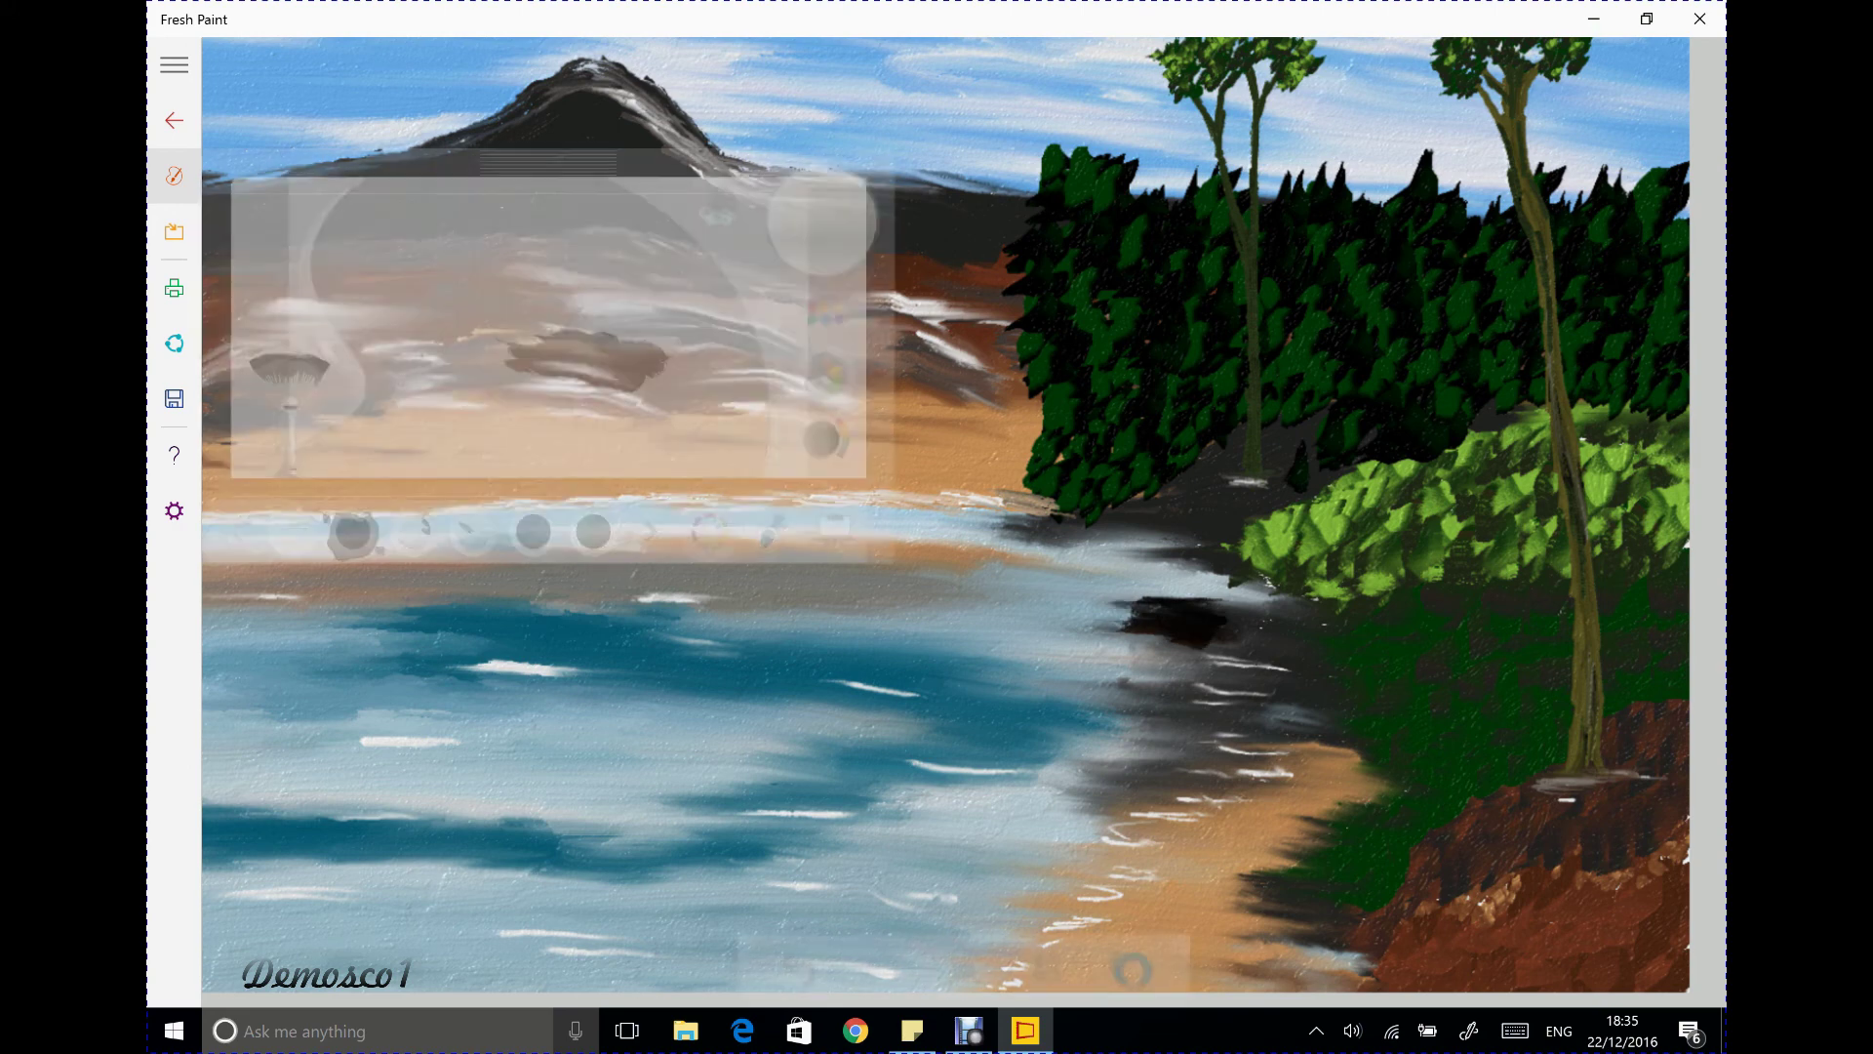
pyautogui.click(772, 532)
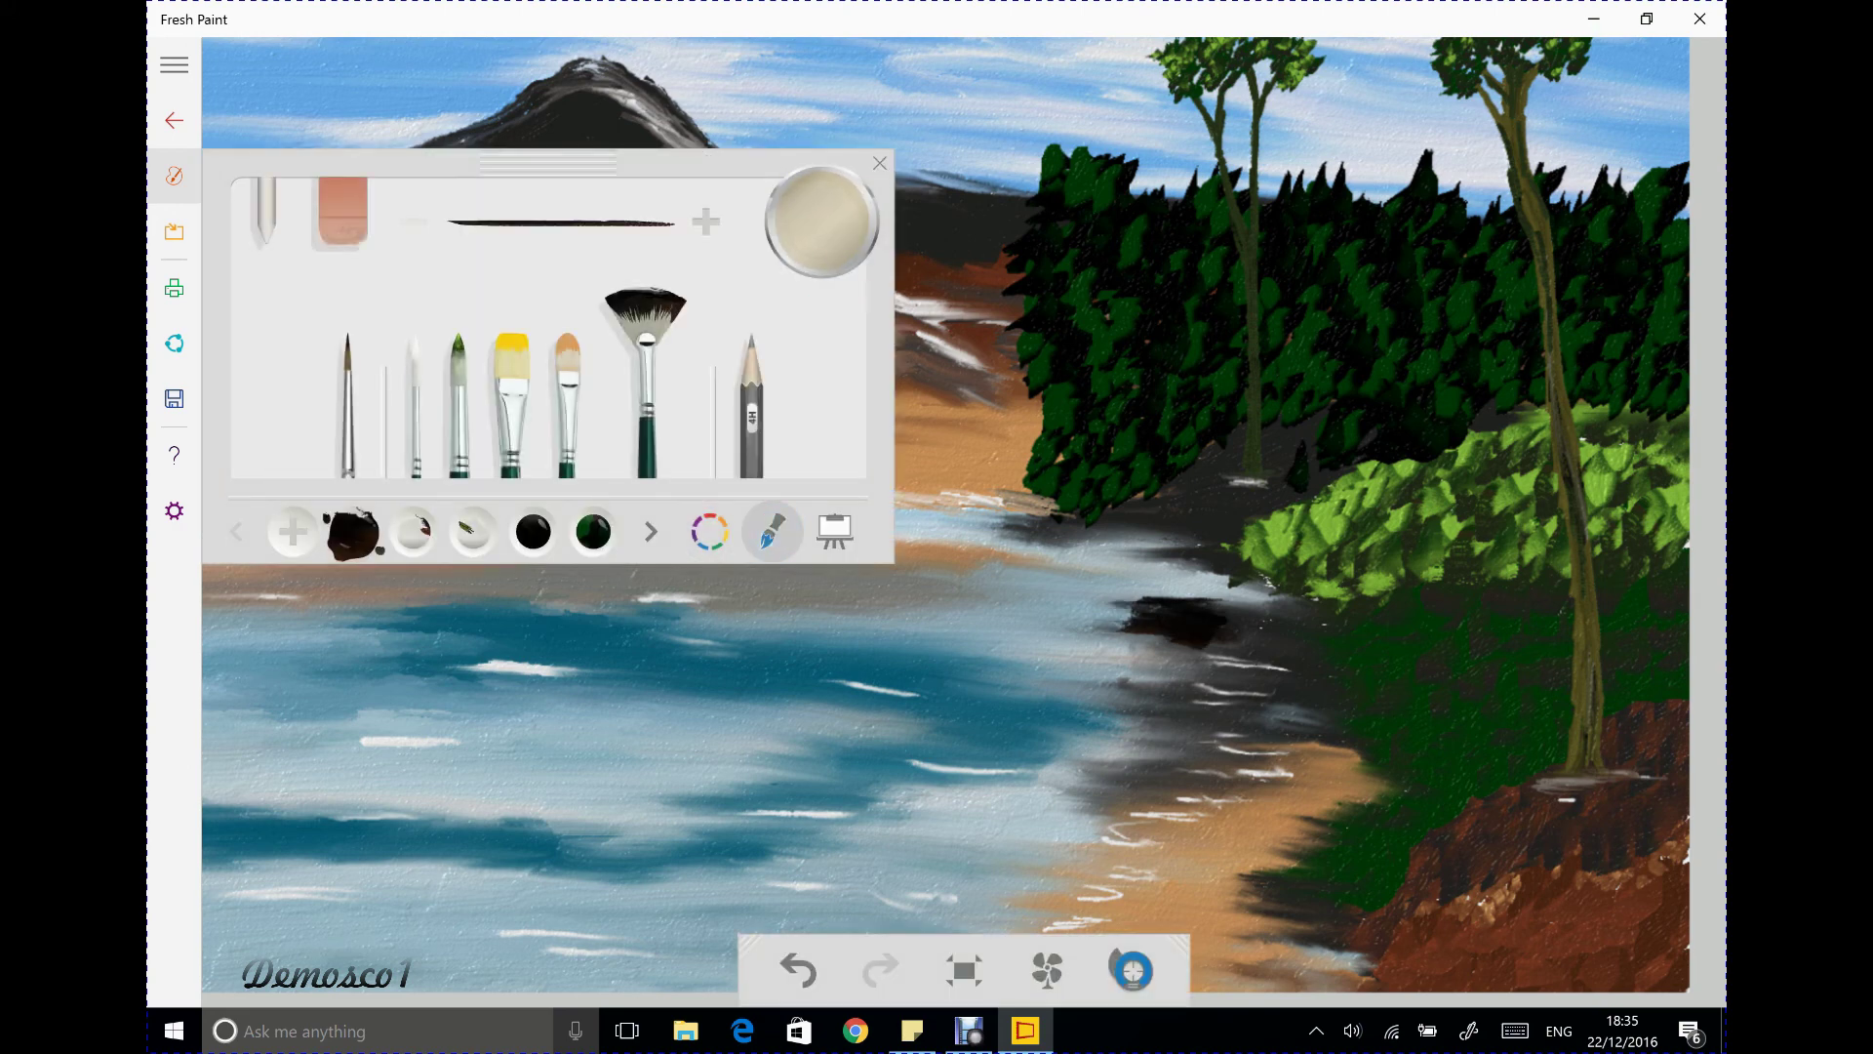
pyautogui.moveTo(1127, 634)
pyautogui.mouseDown()
pyautogui.moveTo(1166, 644)
pyautogui.moveTo(1117, 652)
pyautogui.moveTo(1159, 675)
pyautogui.moveTo(1091, 669)
pyautogui.moveTo(1152, 646)
pyautogui.moveTo(1130, 603)
pyautogui.moveTo(1152, 597)
pyautogui.moveTo(1151, 630)
pyautogui.mouseUp()
pyautogui.moveTo(1171, 646); pyautogui.dragTo(1191, 651)
pyautogui.moveTo(1078, 666); pyautogui.dragTo(1166, 676)
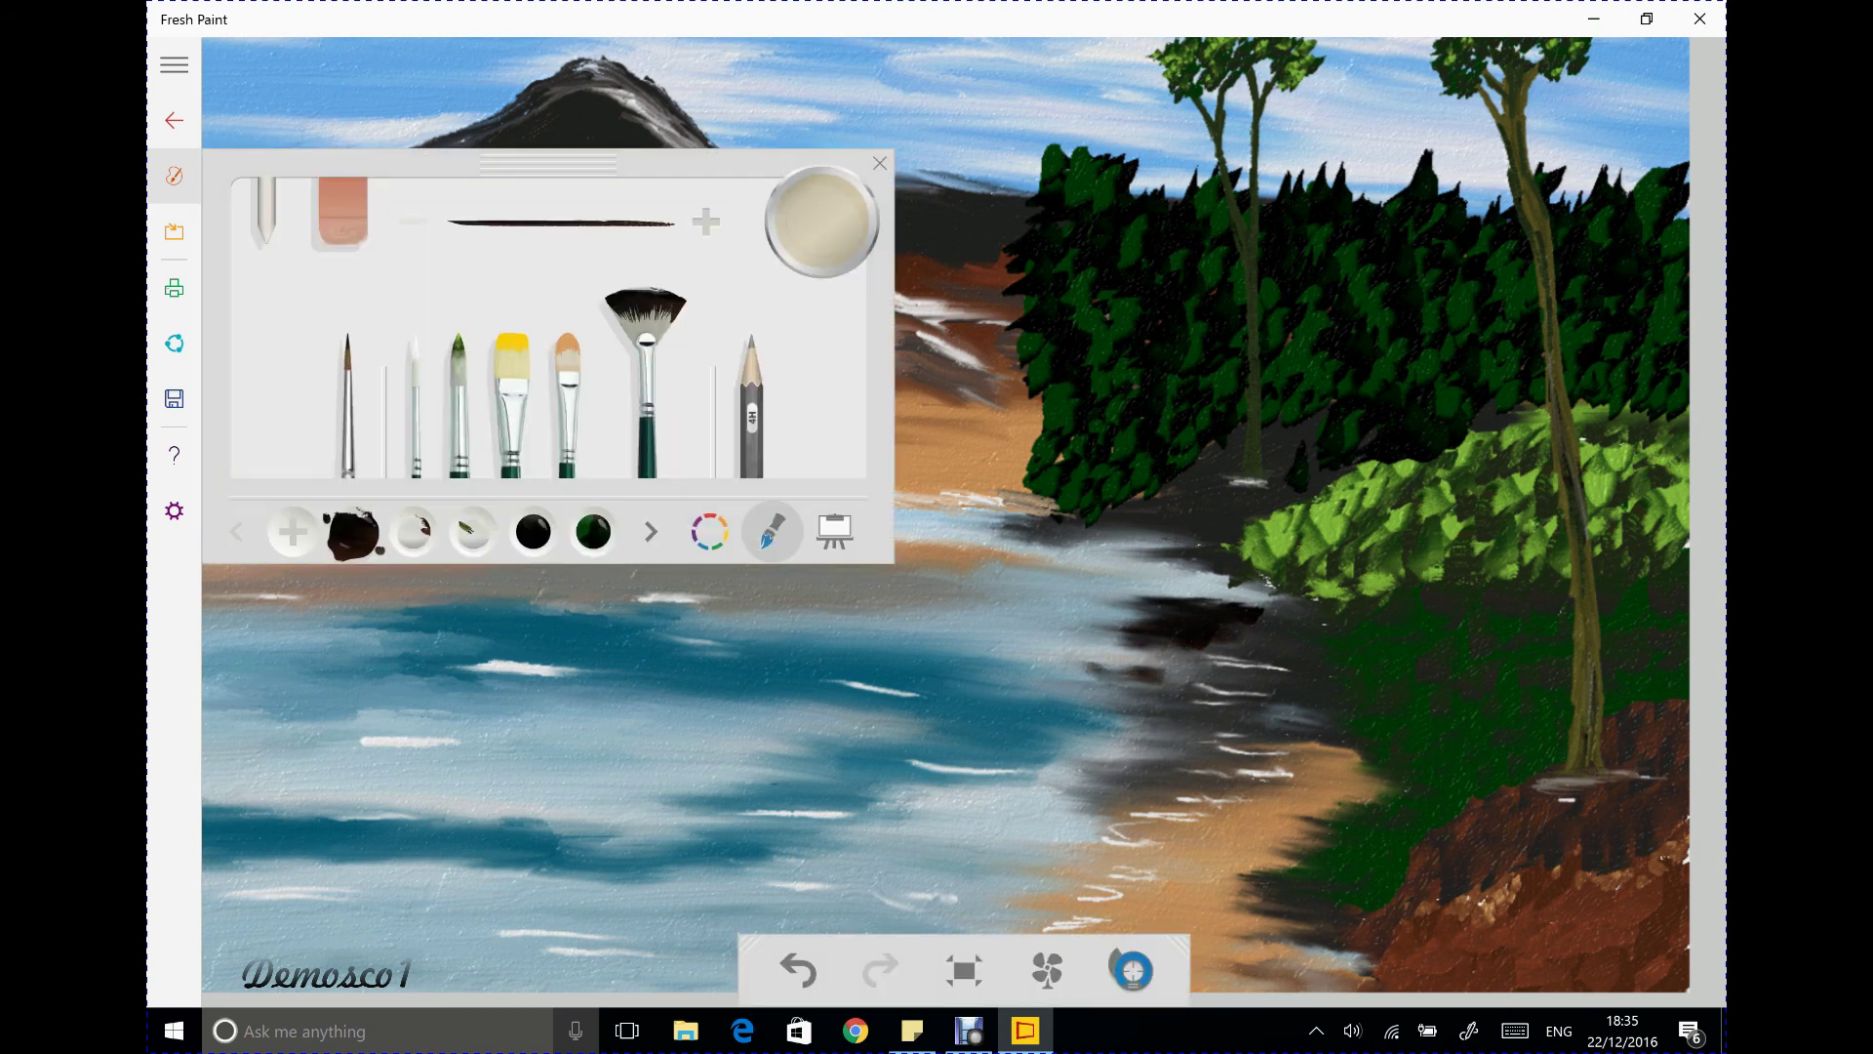
pyautogui.moveTo(1132, 700); pyautogui.dragTo(1166, 710)
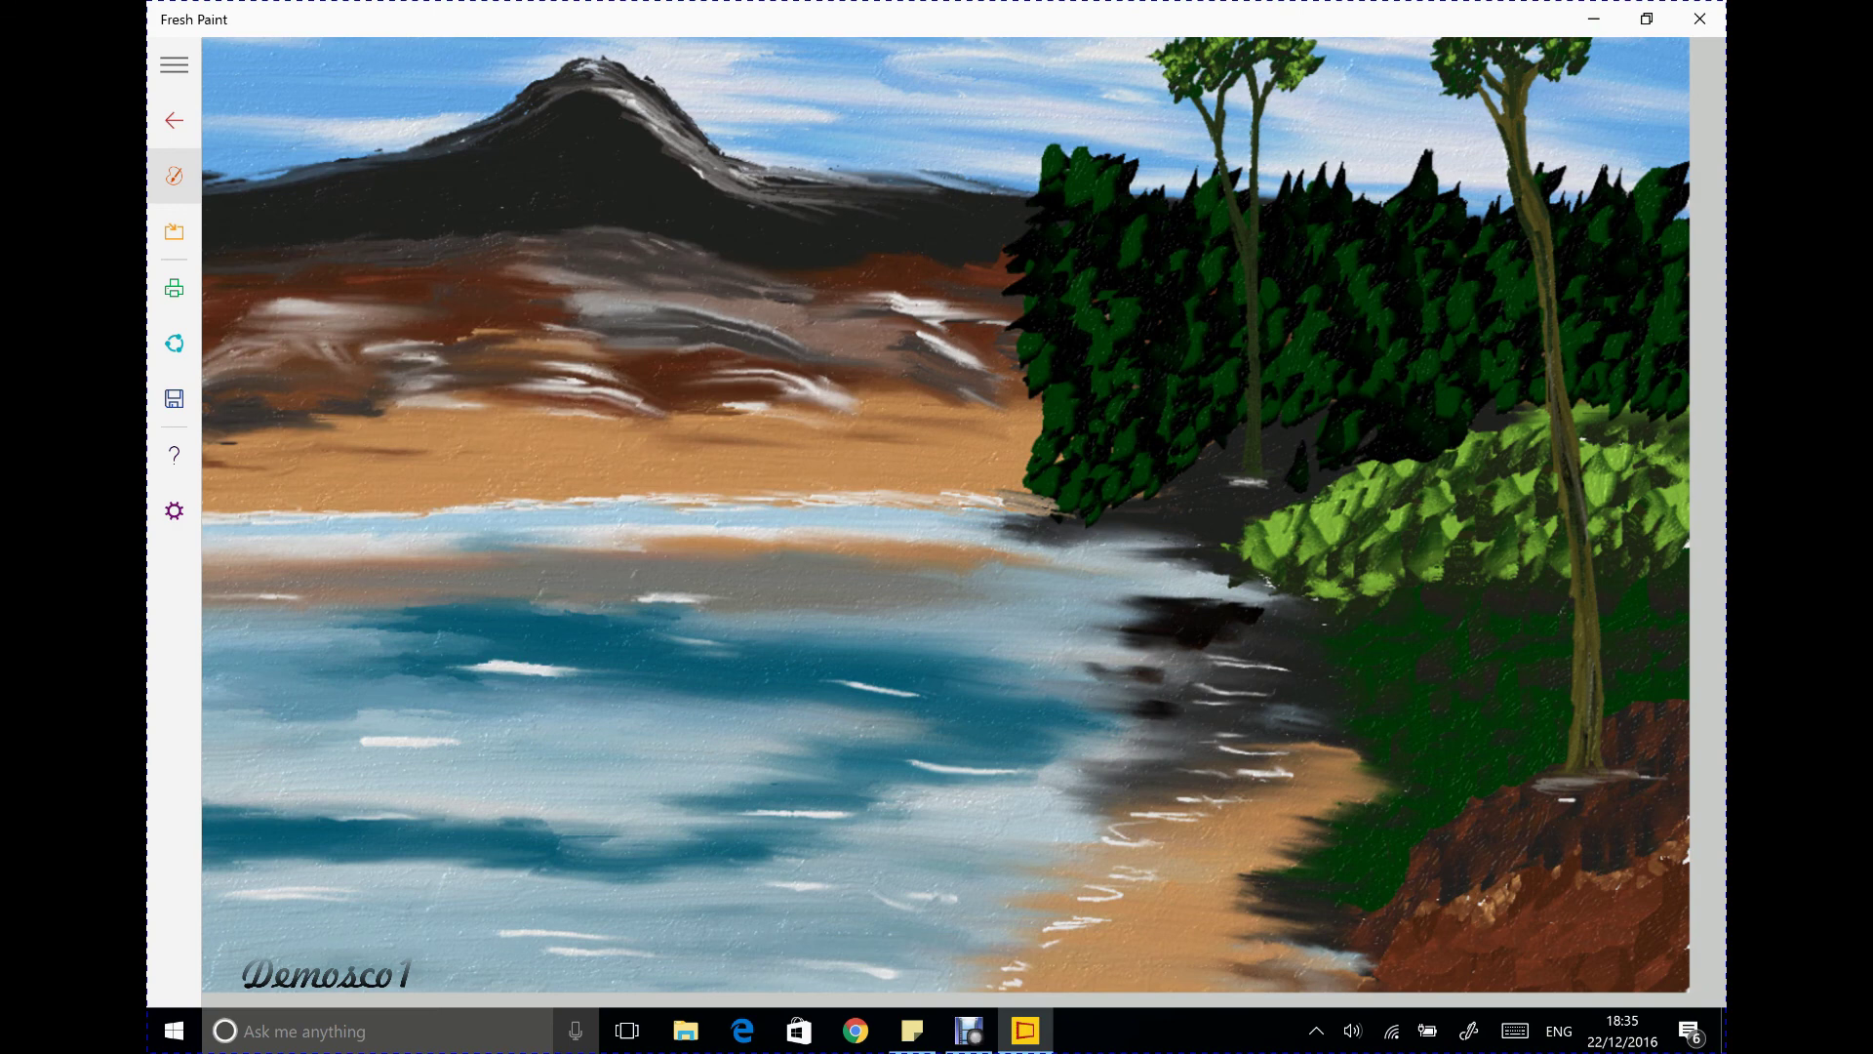
pyautogui.moveTo(1122, 729)
pyautogui.mouseDown()
pyautogui.moveTo(1166, 732)
pyautogui.moveTo(1171, 758)
pyautogui.mouseUp()
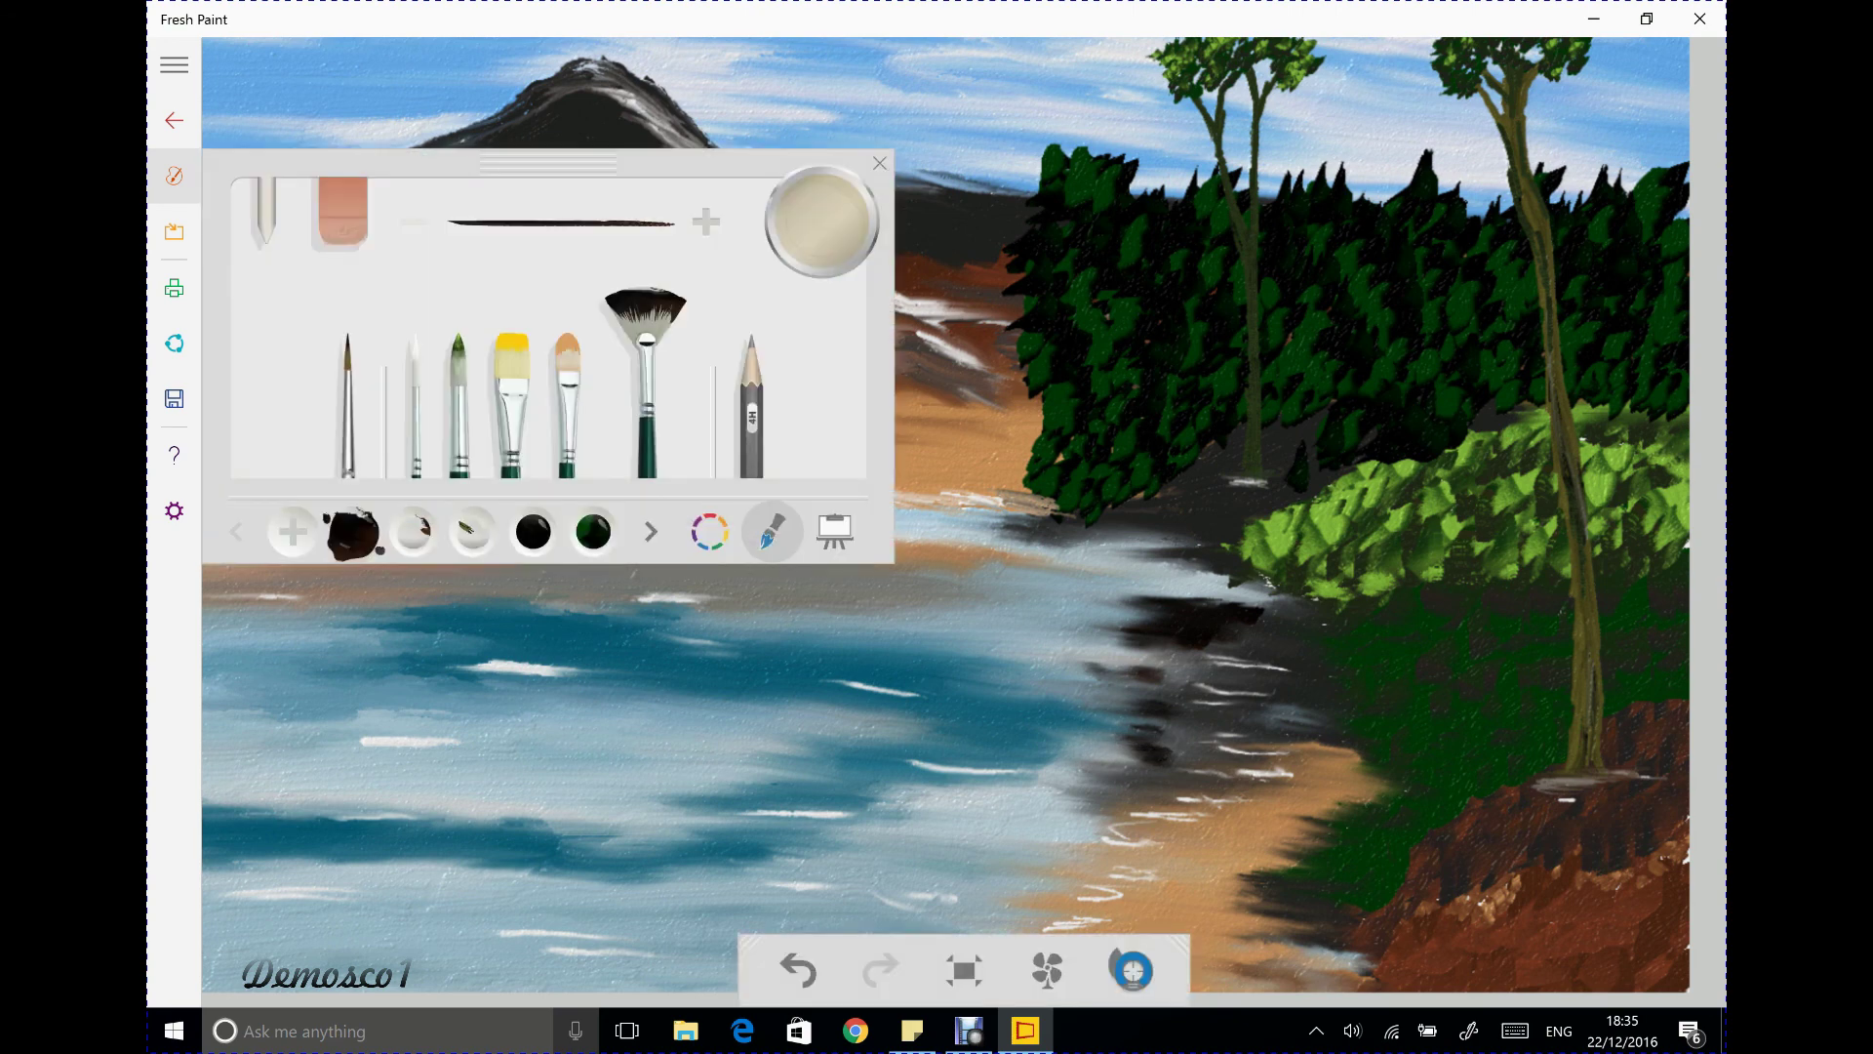
pyautogui.moveTo(1129, 759); pyautogui.dragTo(1159, 762)
pyautogui.moveTo(1114, 694); pyautogui.dragTo(1143, 696)
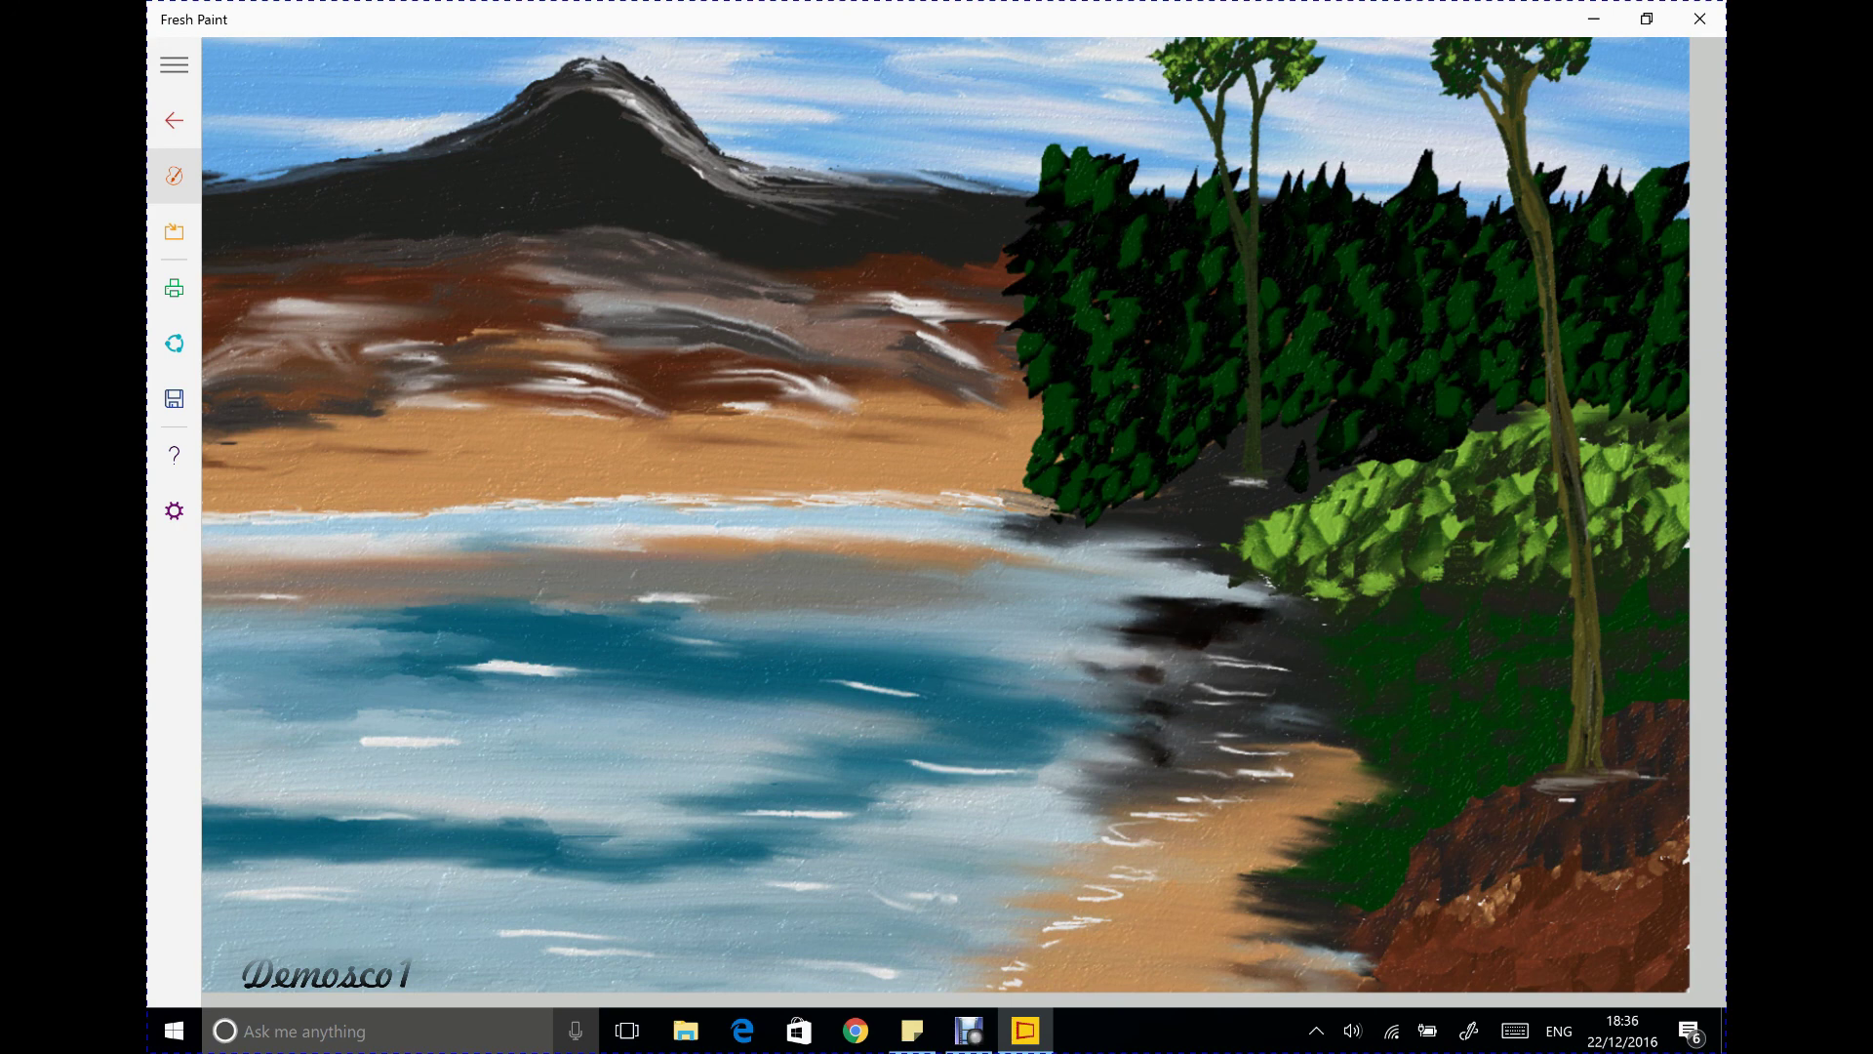
# Paint two small white V-shaped gulls over the grey water near the far shore, with a short trail of dots below each
pyautogui.click(973, 724)
pyautogui.hotkey('ctrl', '0')
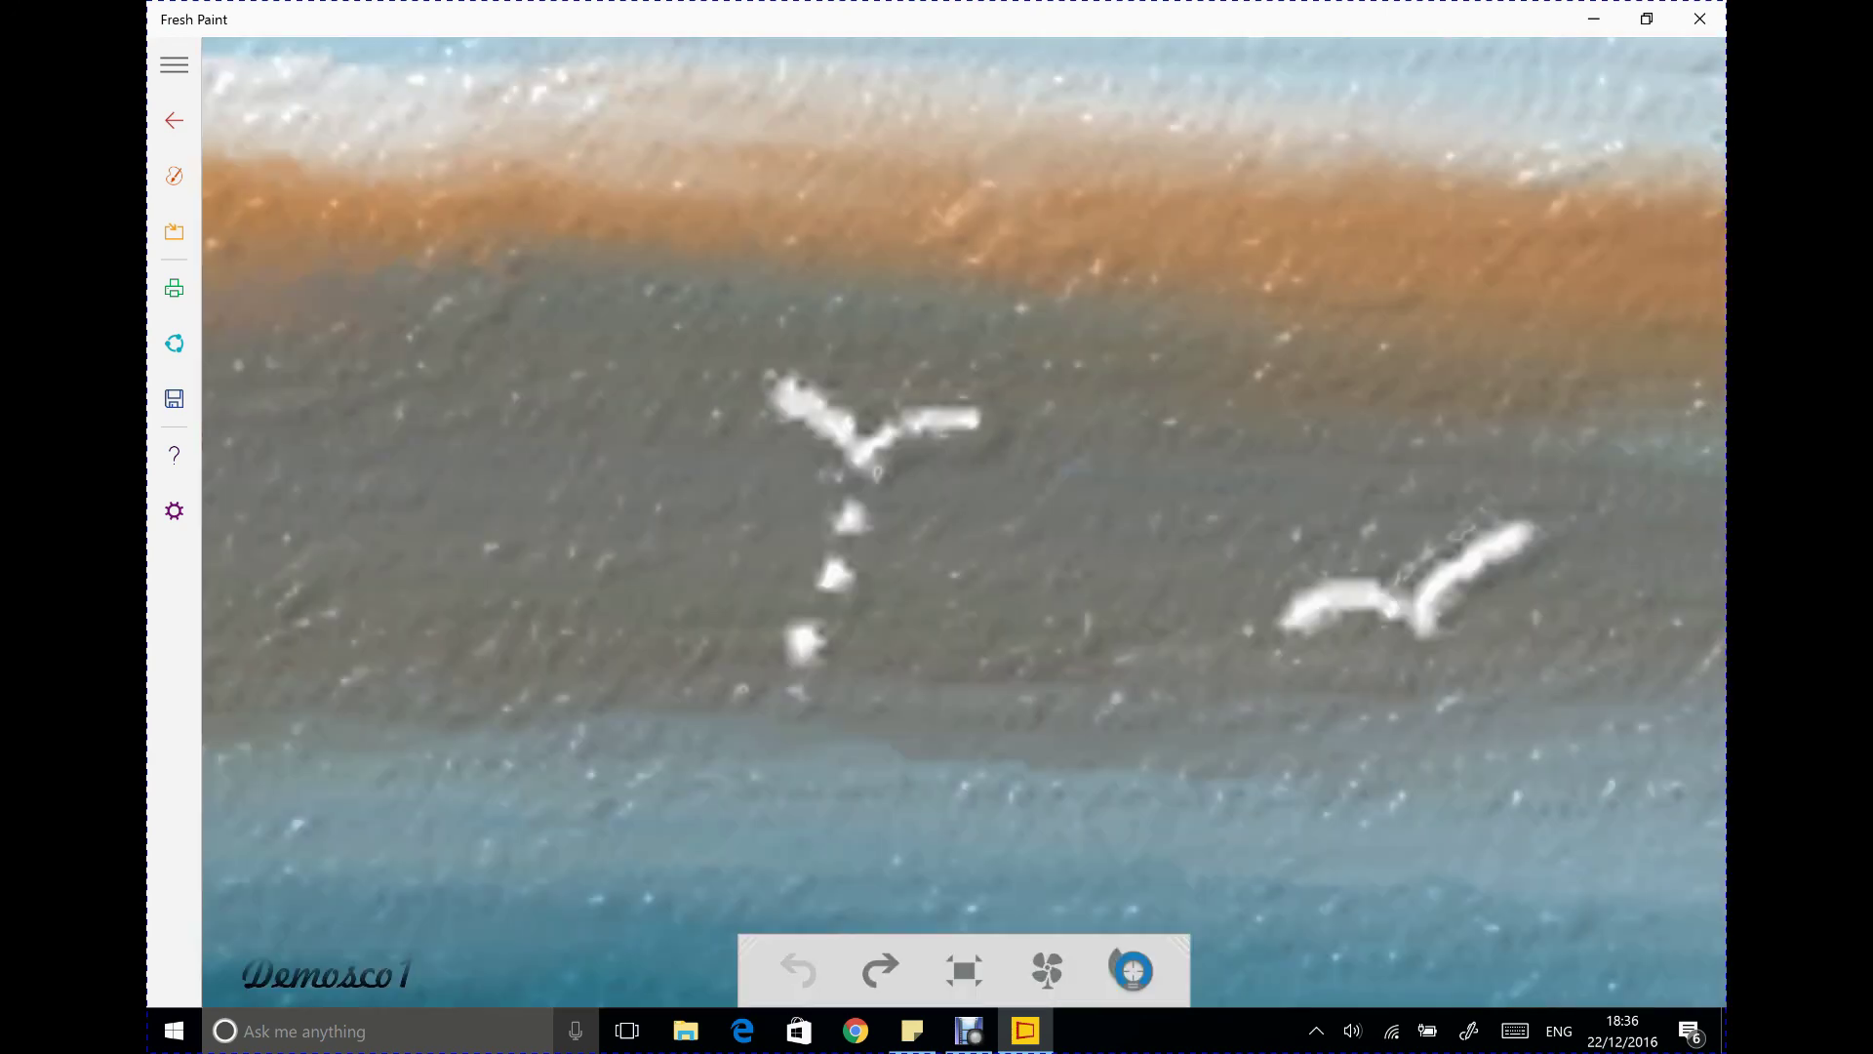
pyautogui.hotkey('ctrl', 'z')
pyautogui.hotkey('ctrl', 'z')
pyautogui.moveTo(1286, 583)
pyautogui.mouseDown()
pyautogui.moveTo(1405, 618)
pyautogui.moveTo(1490, 532)
pyautogui.mouseUp()
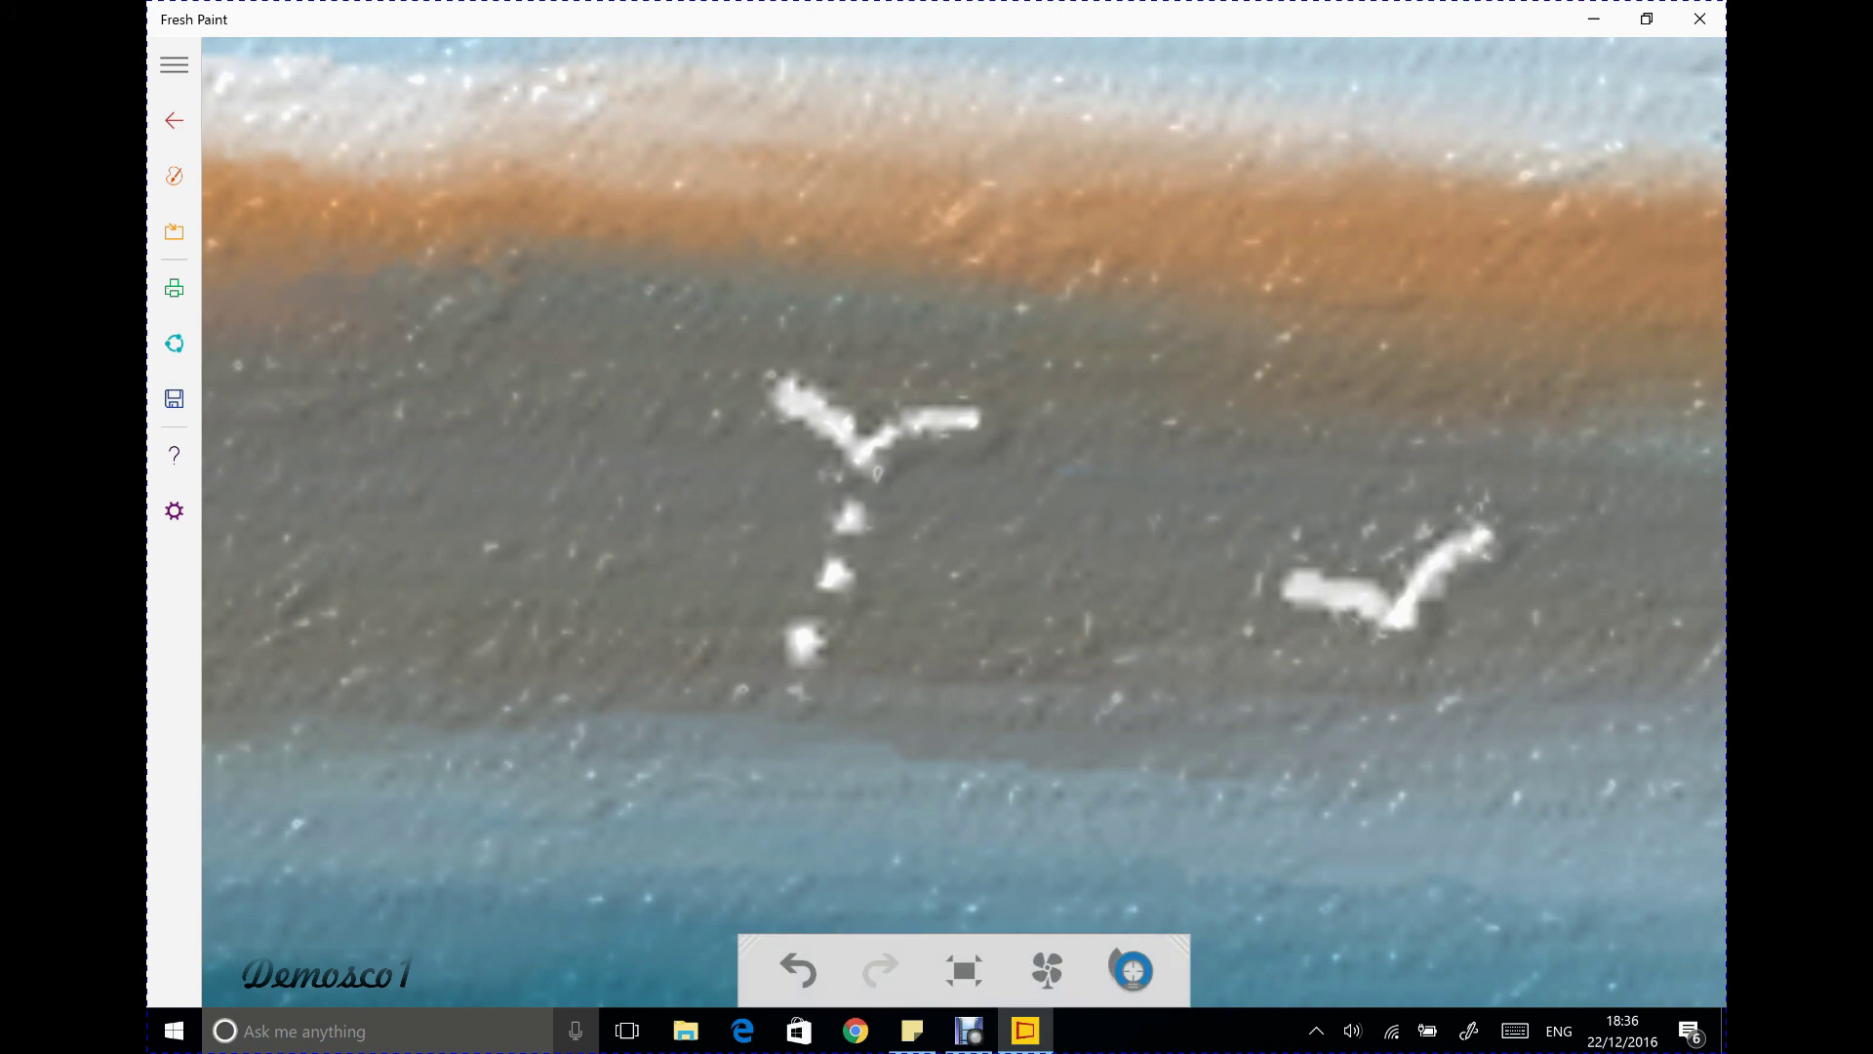
pyautogui.click(1426, 683)
pyautogui.click(1450, 739)
pyautogui.moveTo(1231, 820); pyautogui.dragTo(1210, 736)
pyautogui.hotkey('ctrl', 'z')
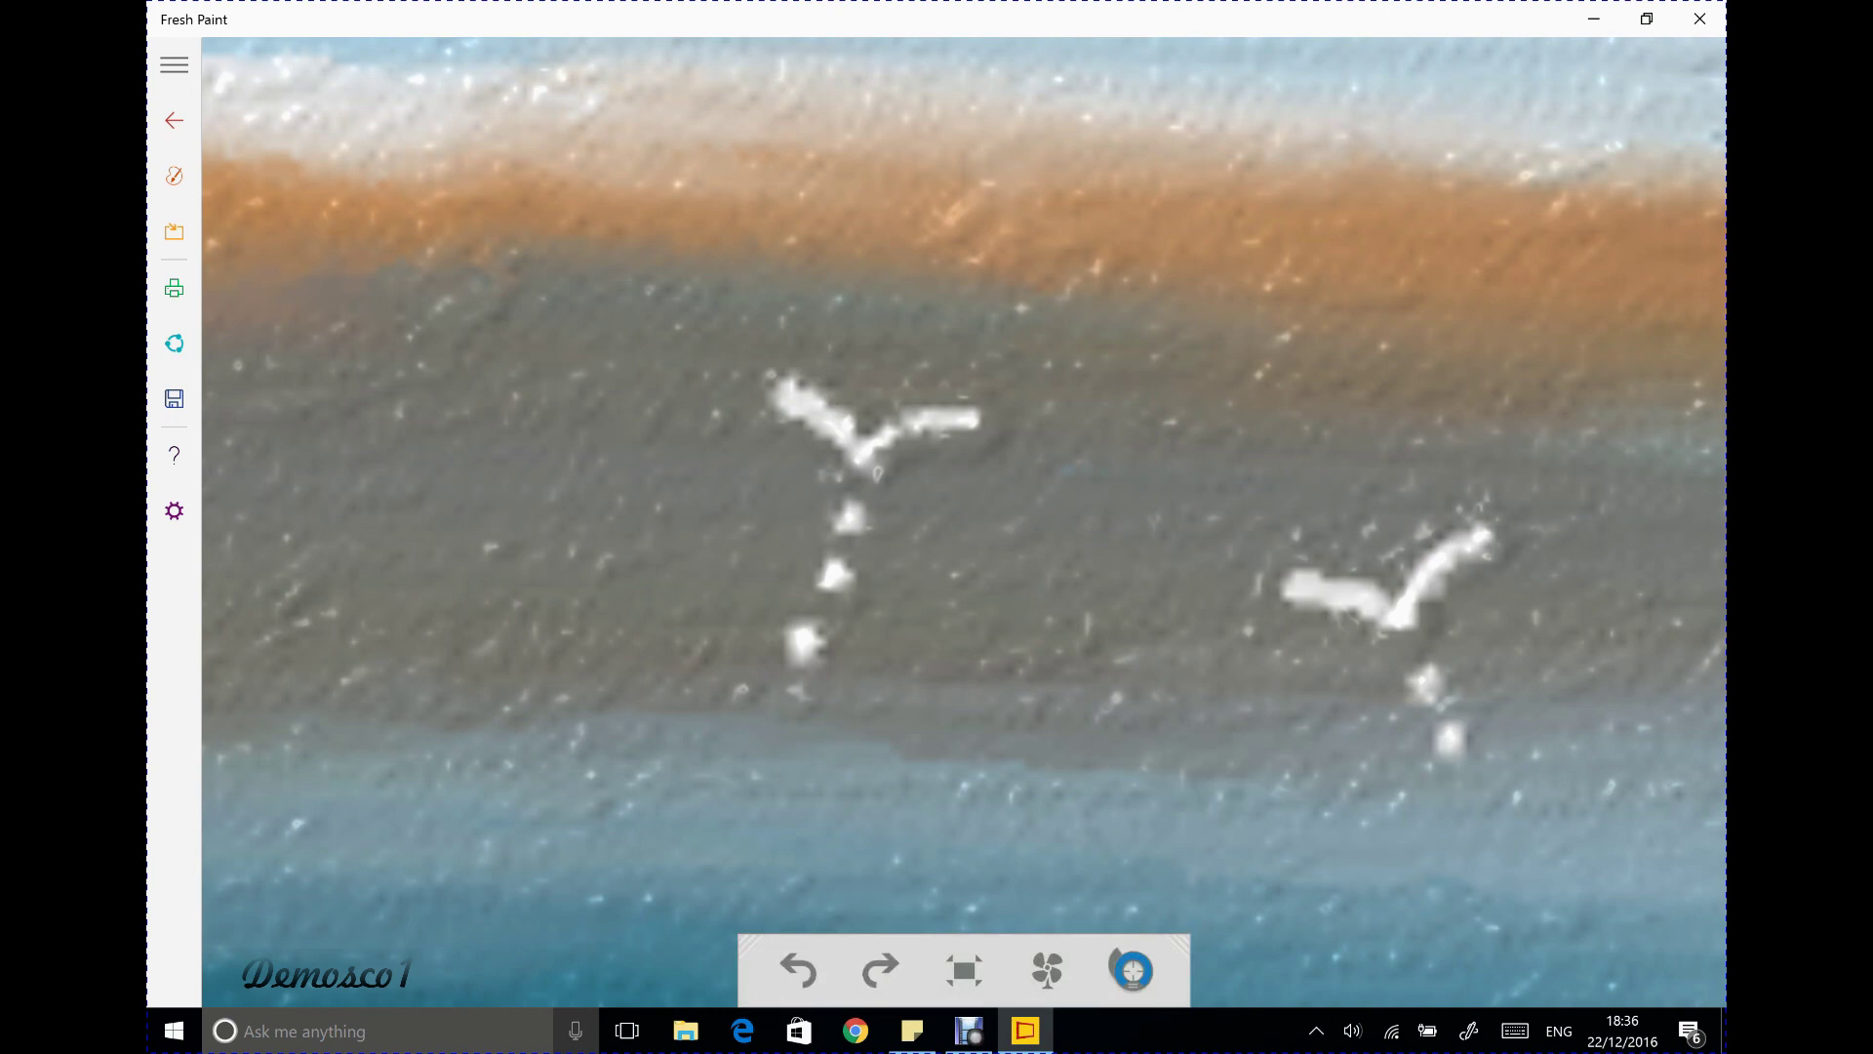
# Paint a third small white gull over the dark blue water with the thin round brush, placing two dots beneath it
pyautogui.scroll(-5, 964, 522)
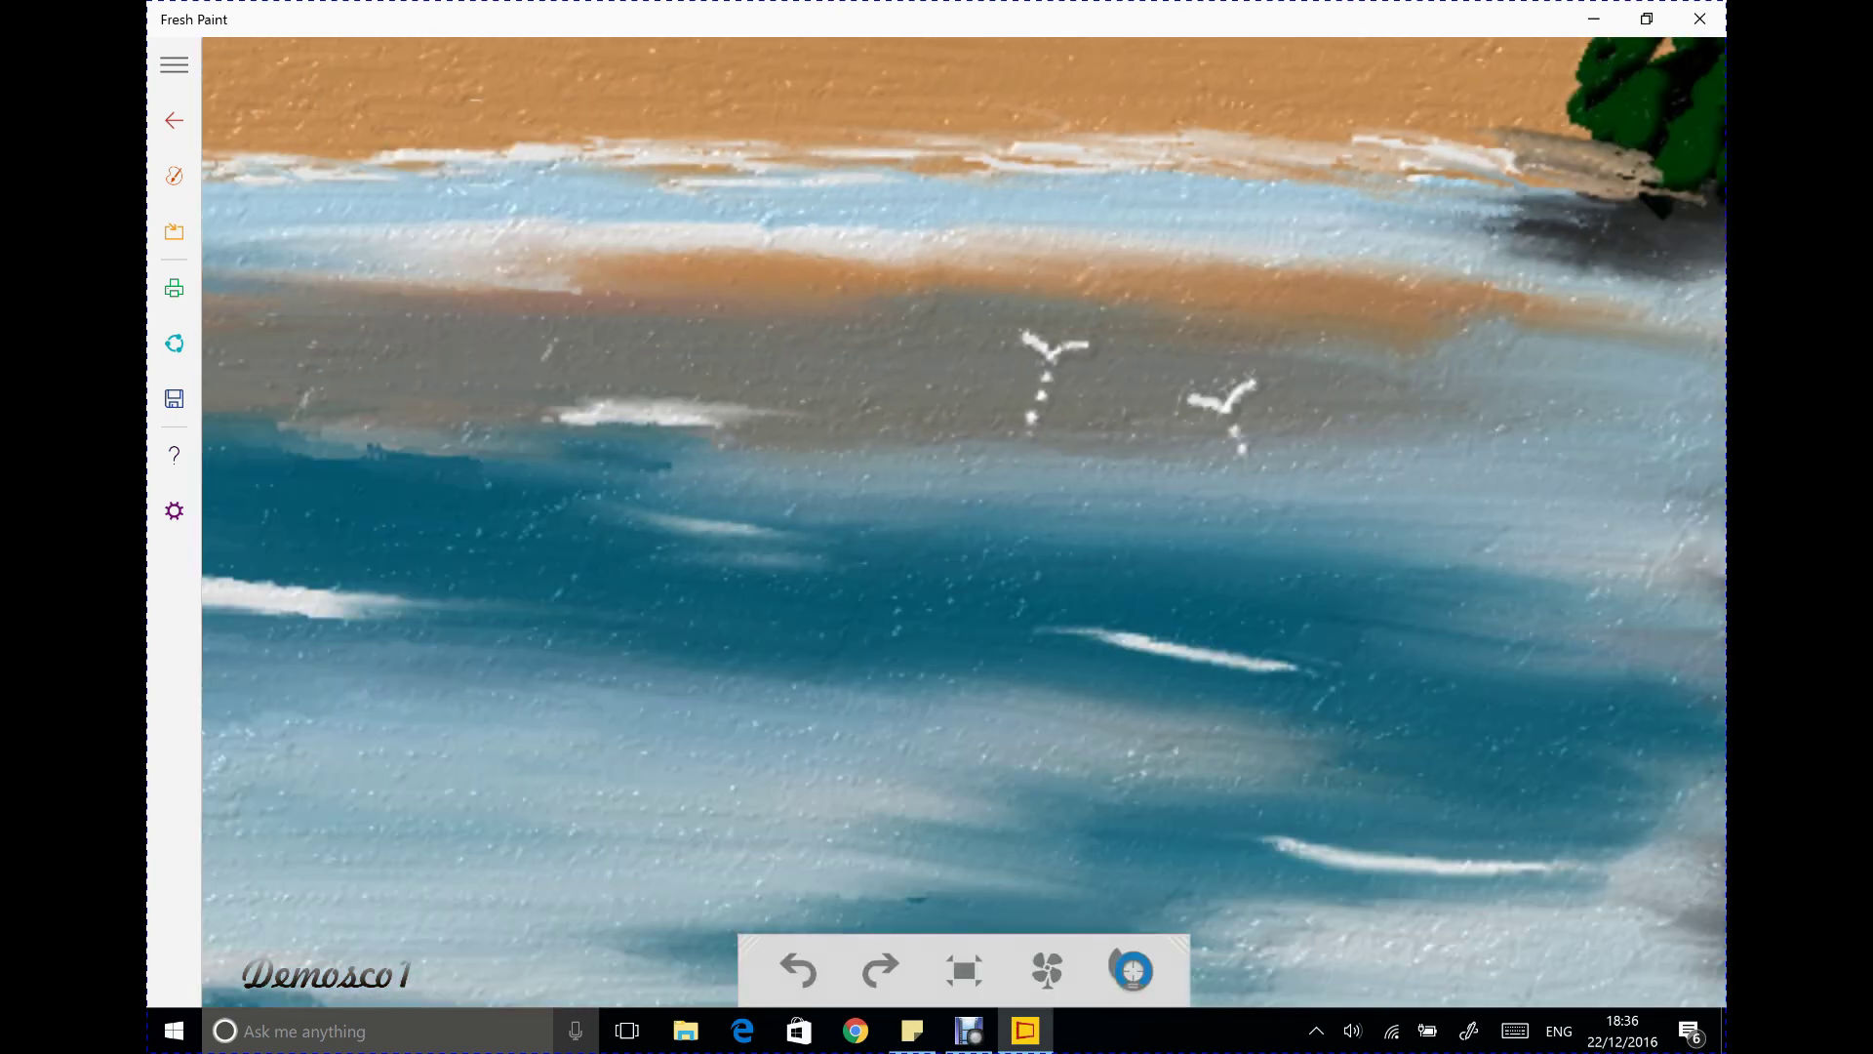
pyautogui.scroll(-4, 964, 522)
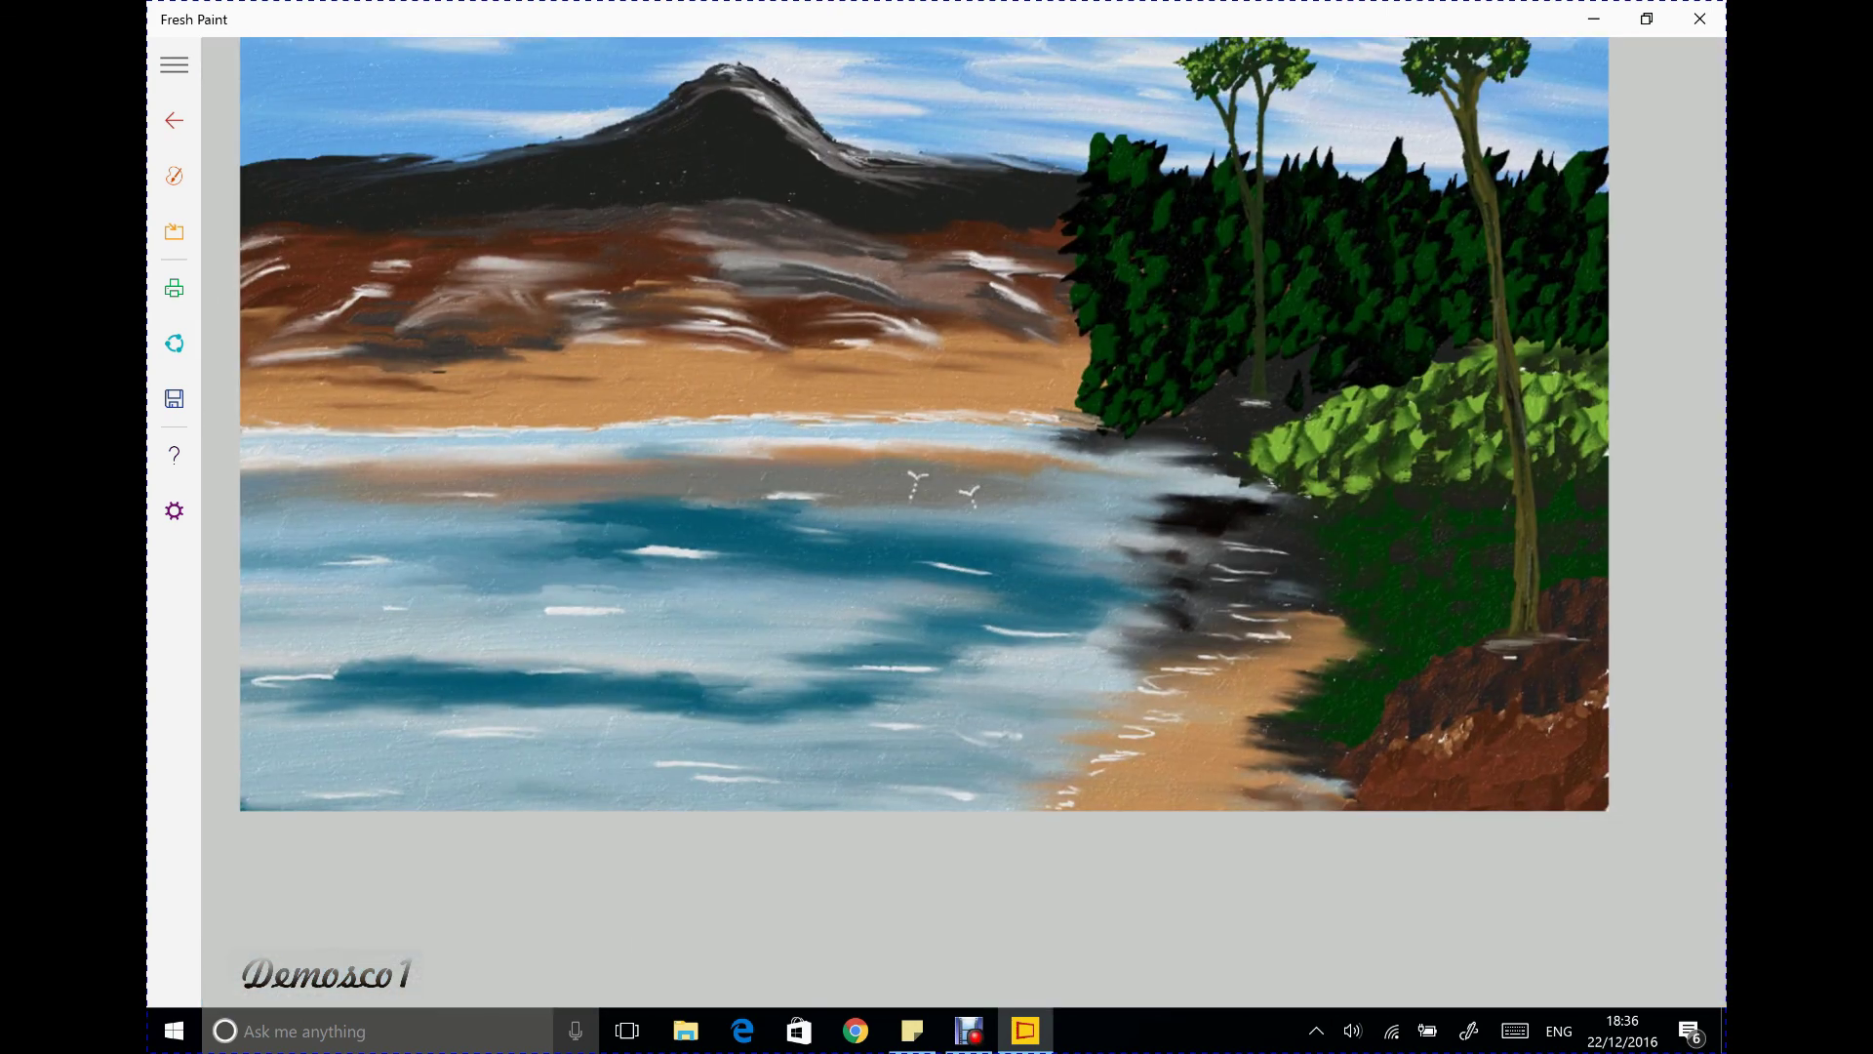
pyautogui.scroll(5, 819, 559)
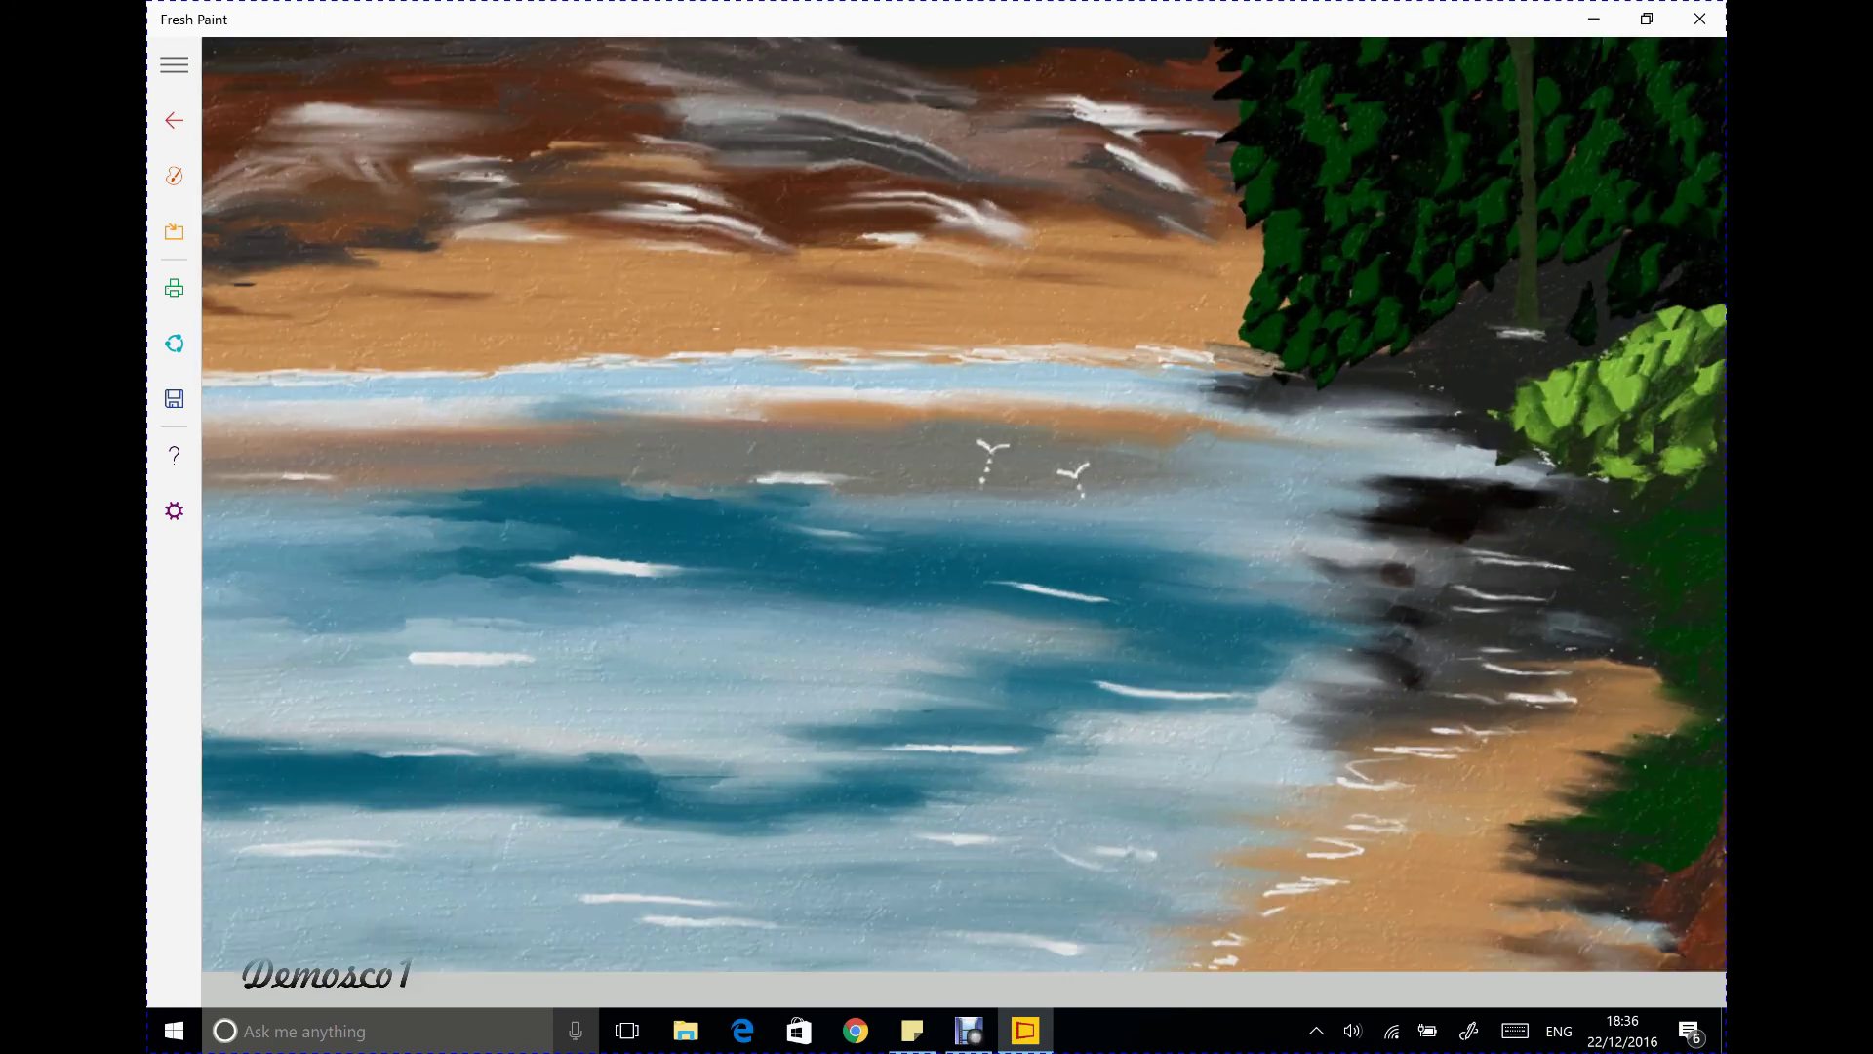
pyautogui.scroll(2, 829, 566)
pyautogui.scroll(5, 785, 480)
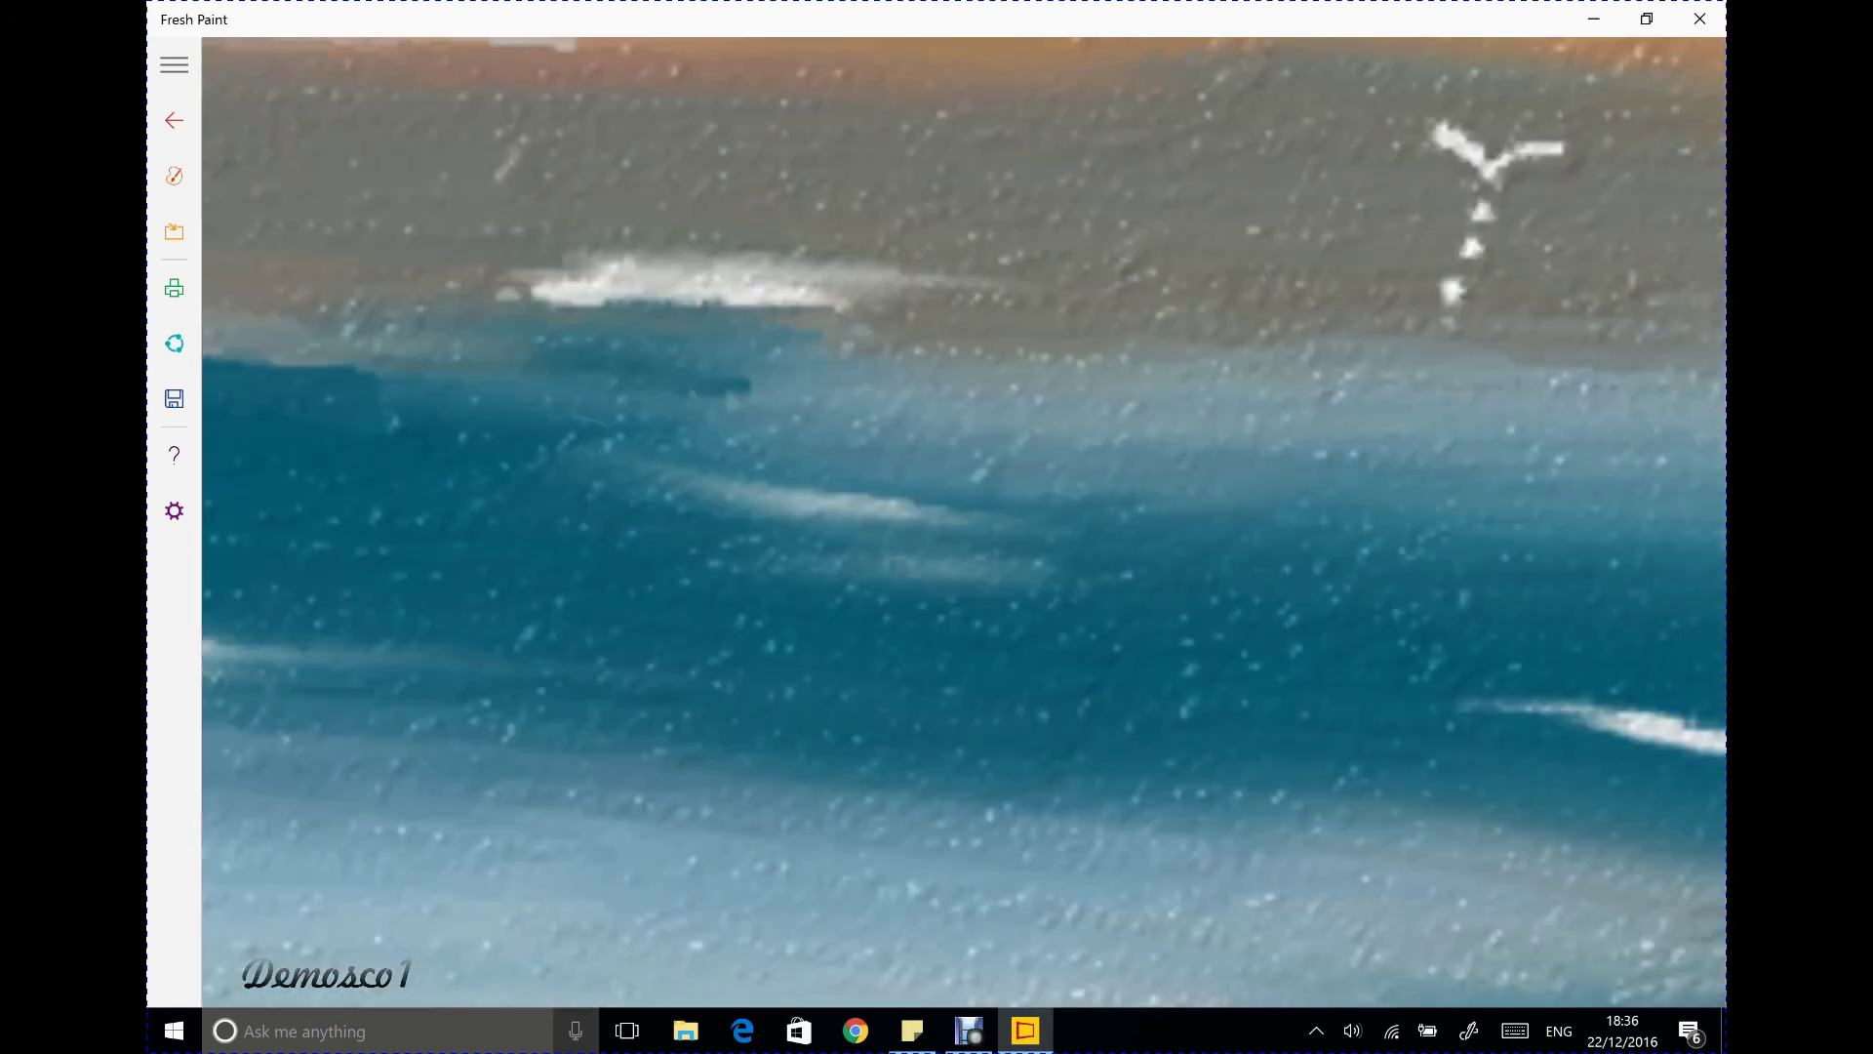
pyautogui.scroll(-5, 964, 521)
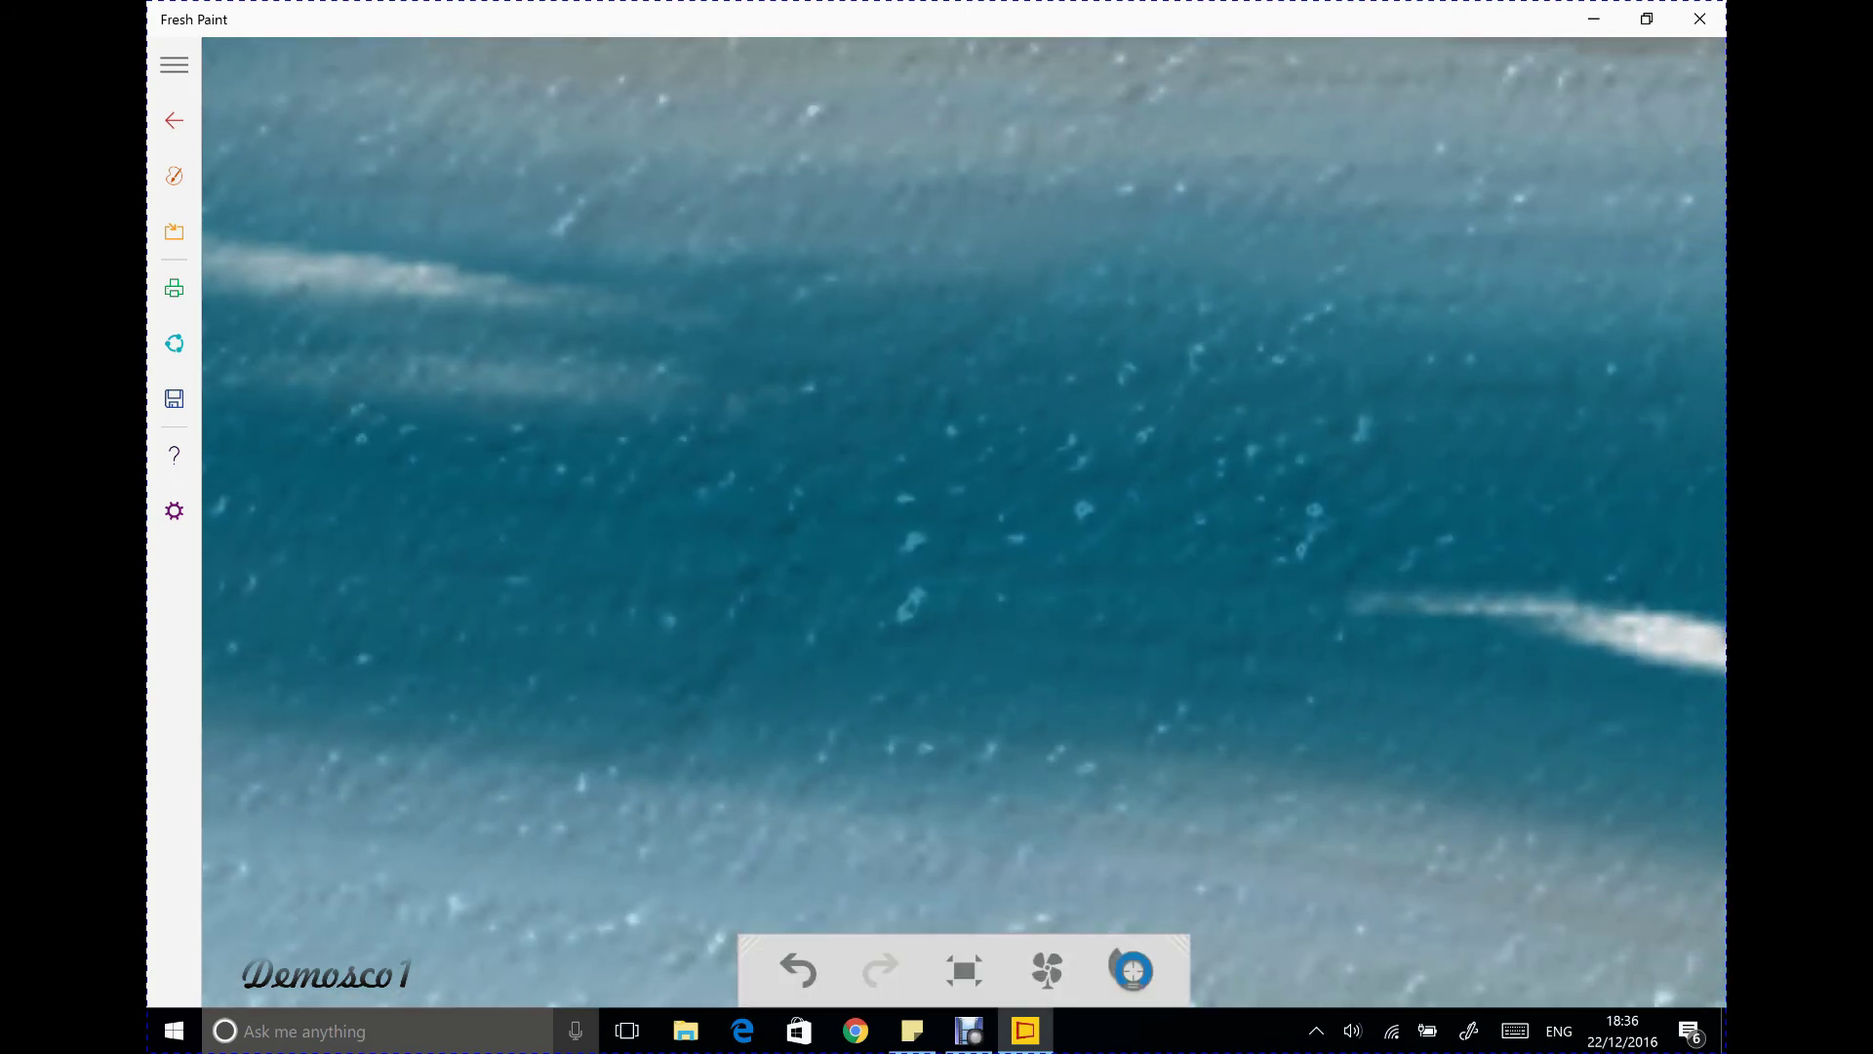
pyautogui.click(173, 175)
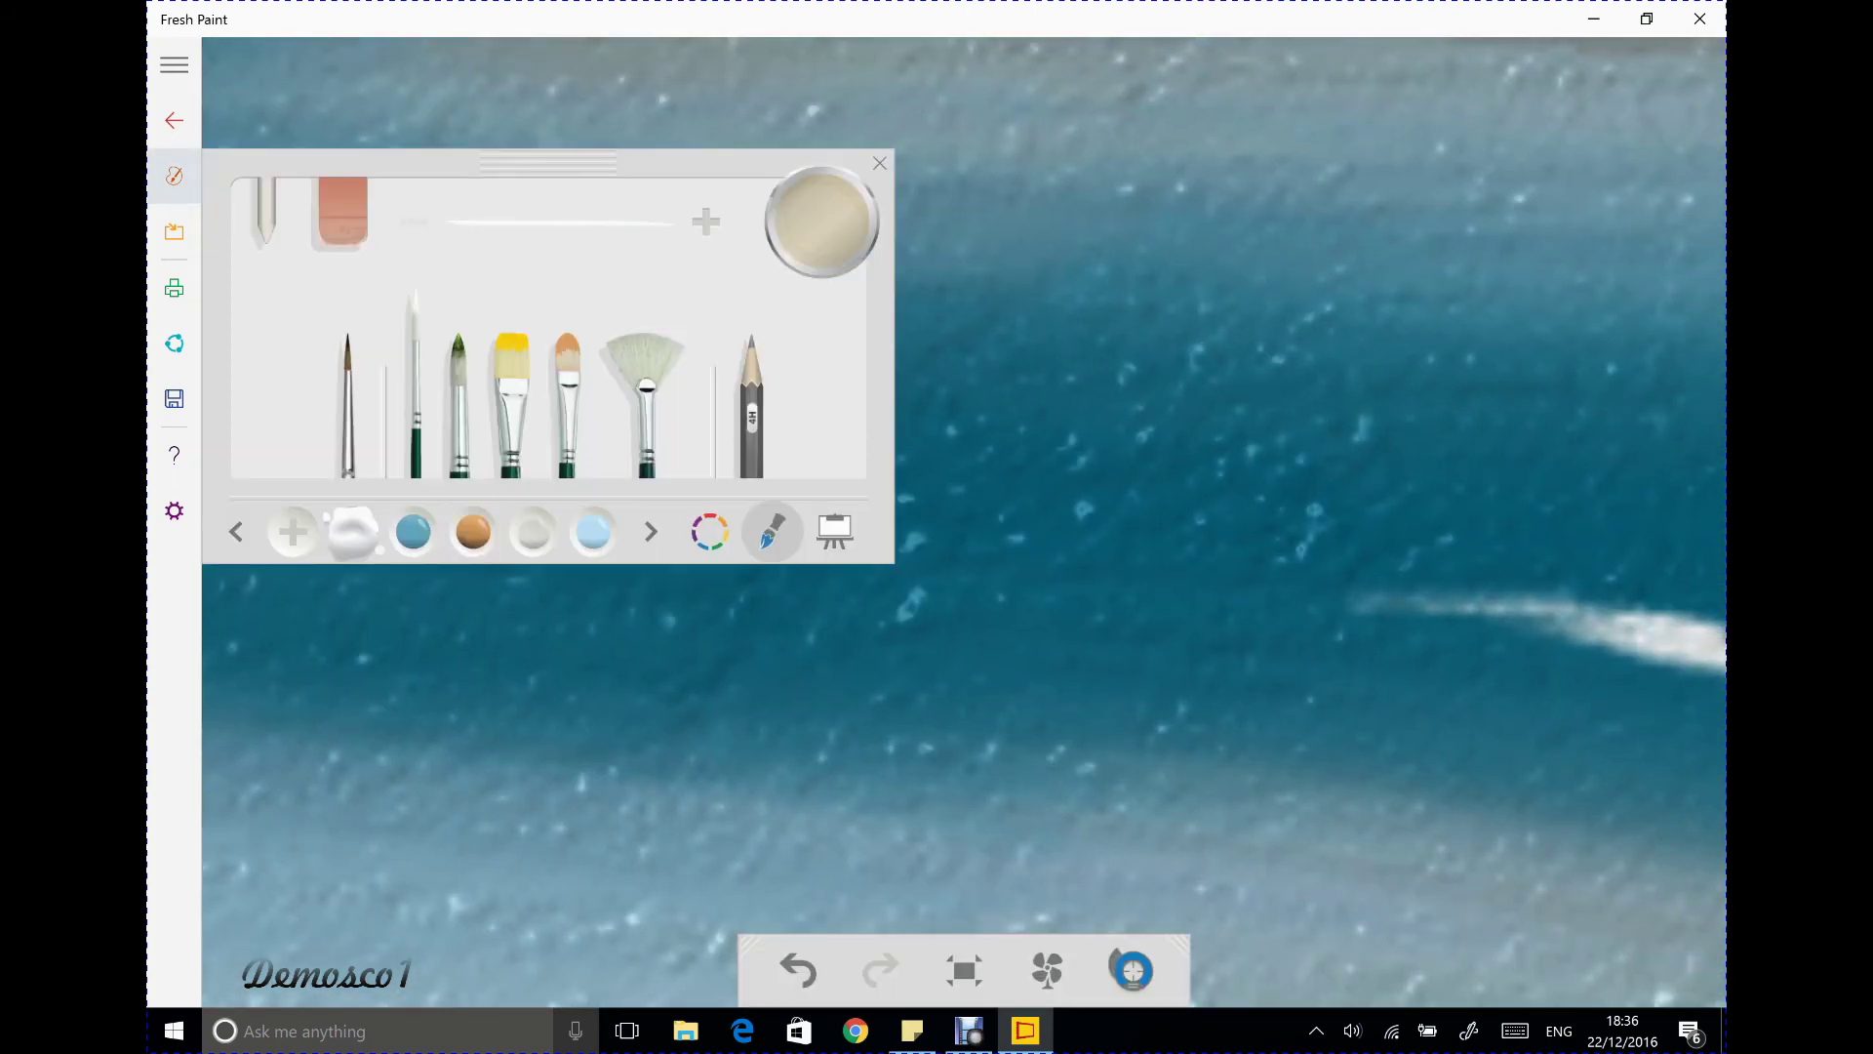
pyautogui.press('Escape')
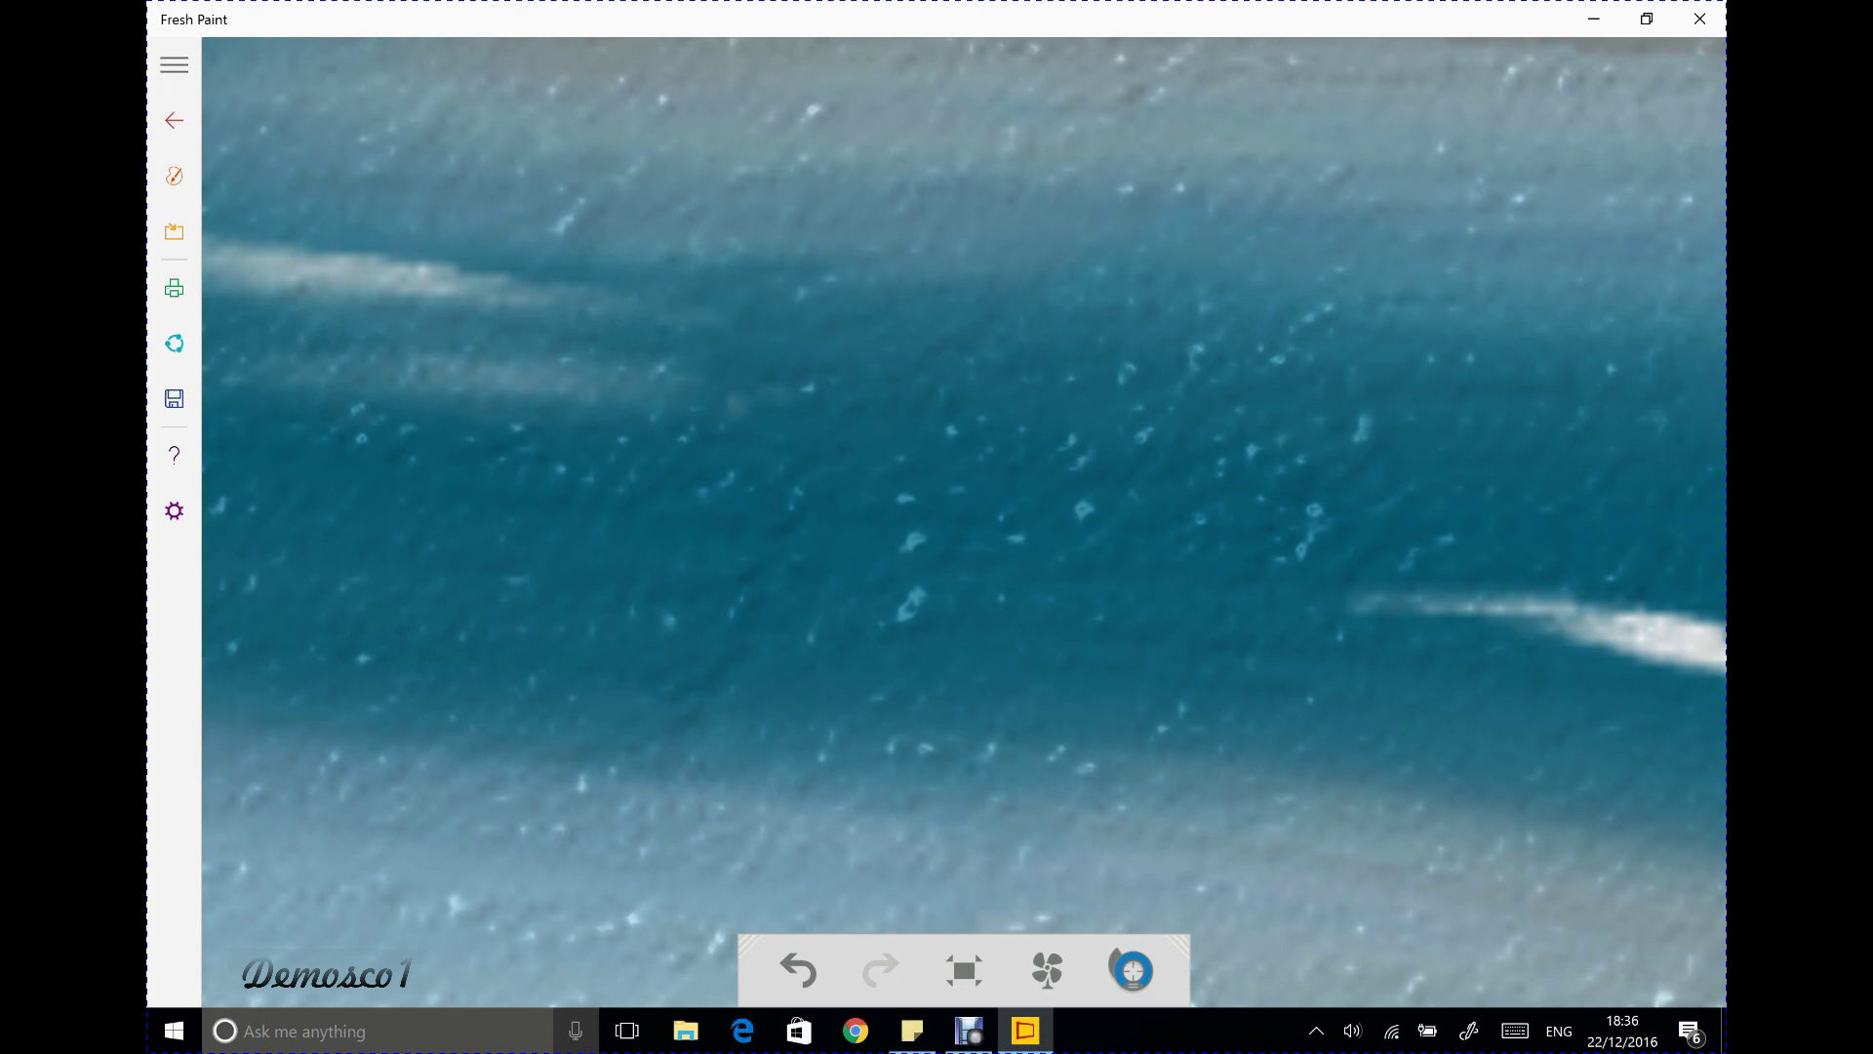
pyautogui.moveTo(771, 410)
pyautogui.mouseDown()
pyautogui.moveTo(867, 454)
pyautogui.moveTo(924, 398)
pyautogui.mouseUp()
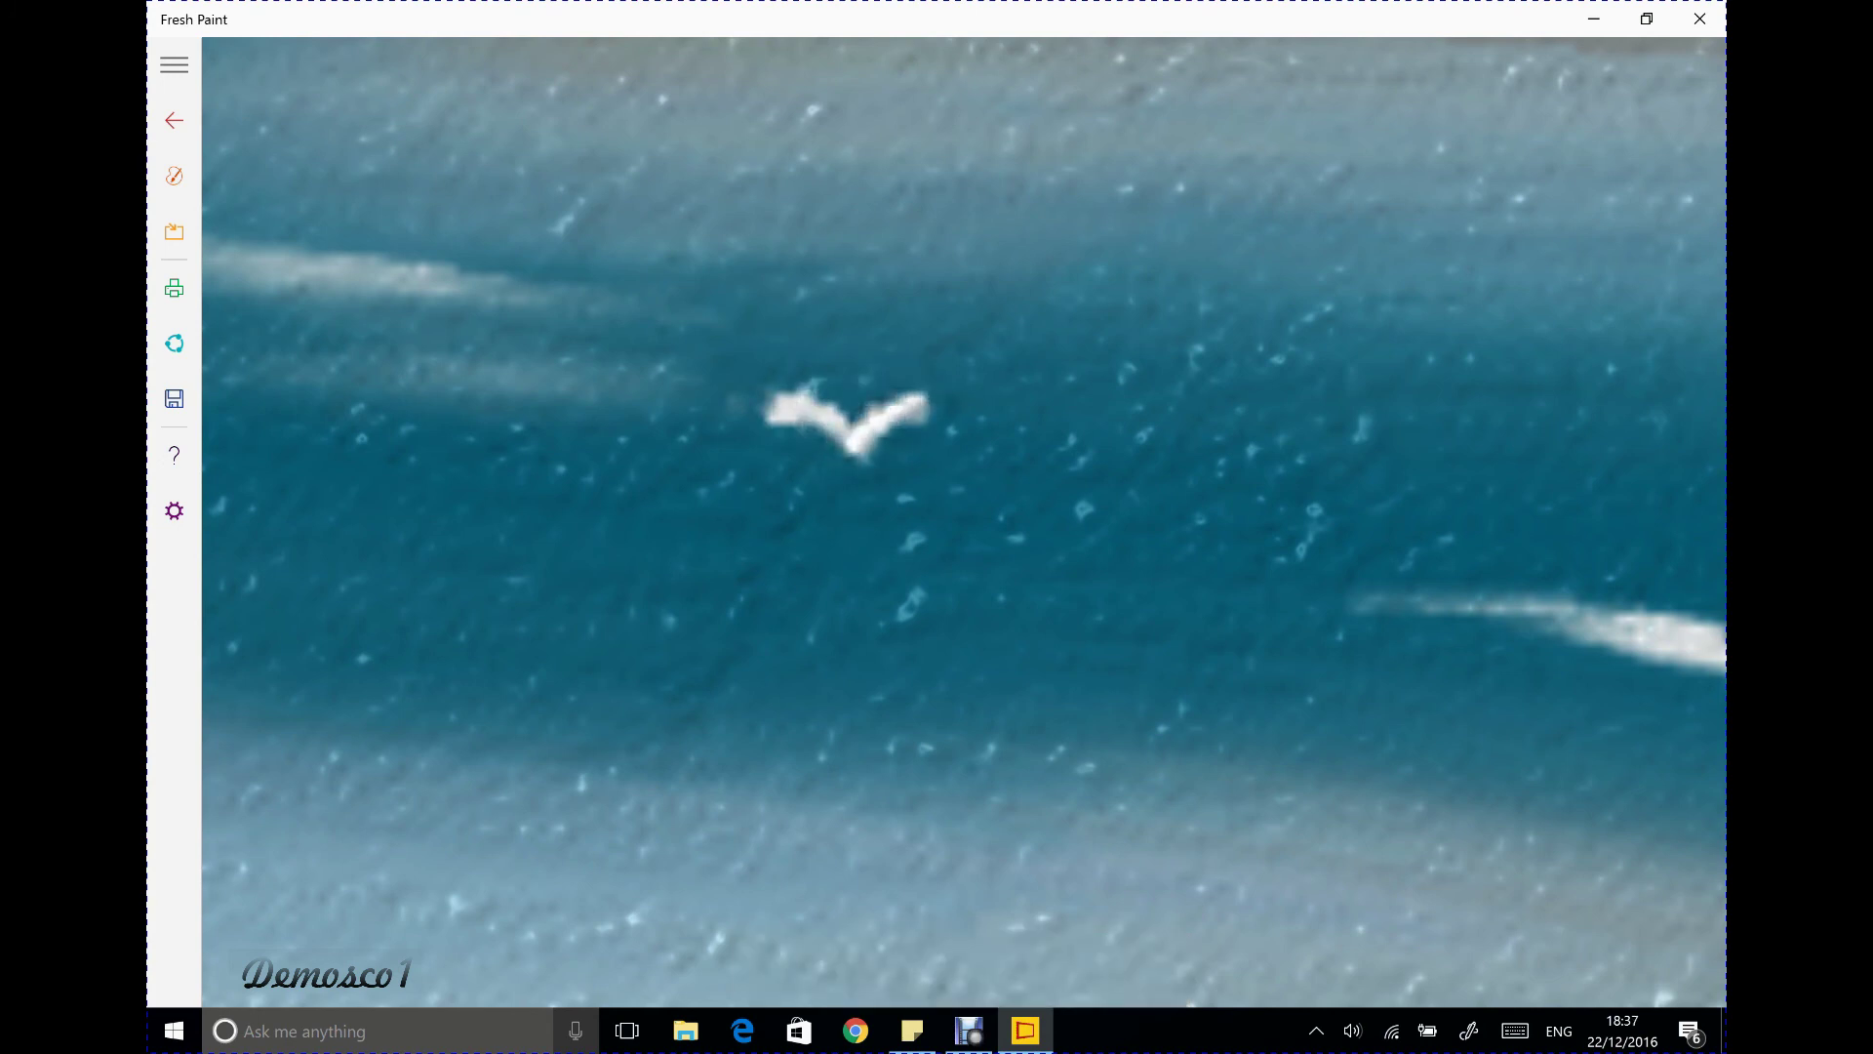
pyautogui.click(869, 500)
pyautogui.click(890, 548)
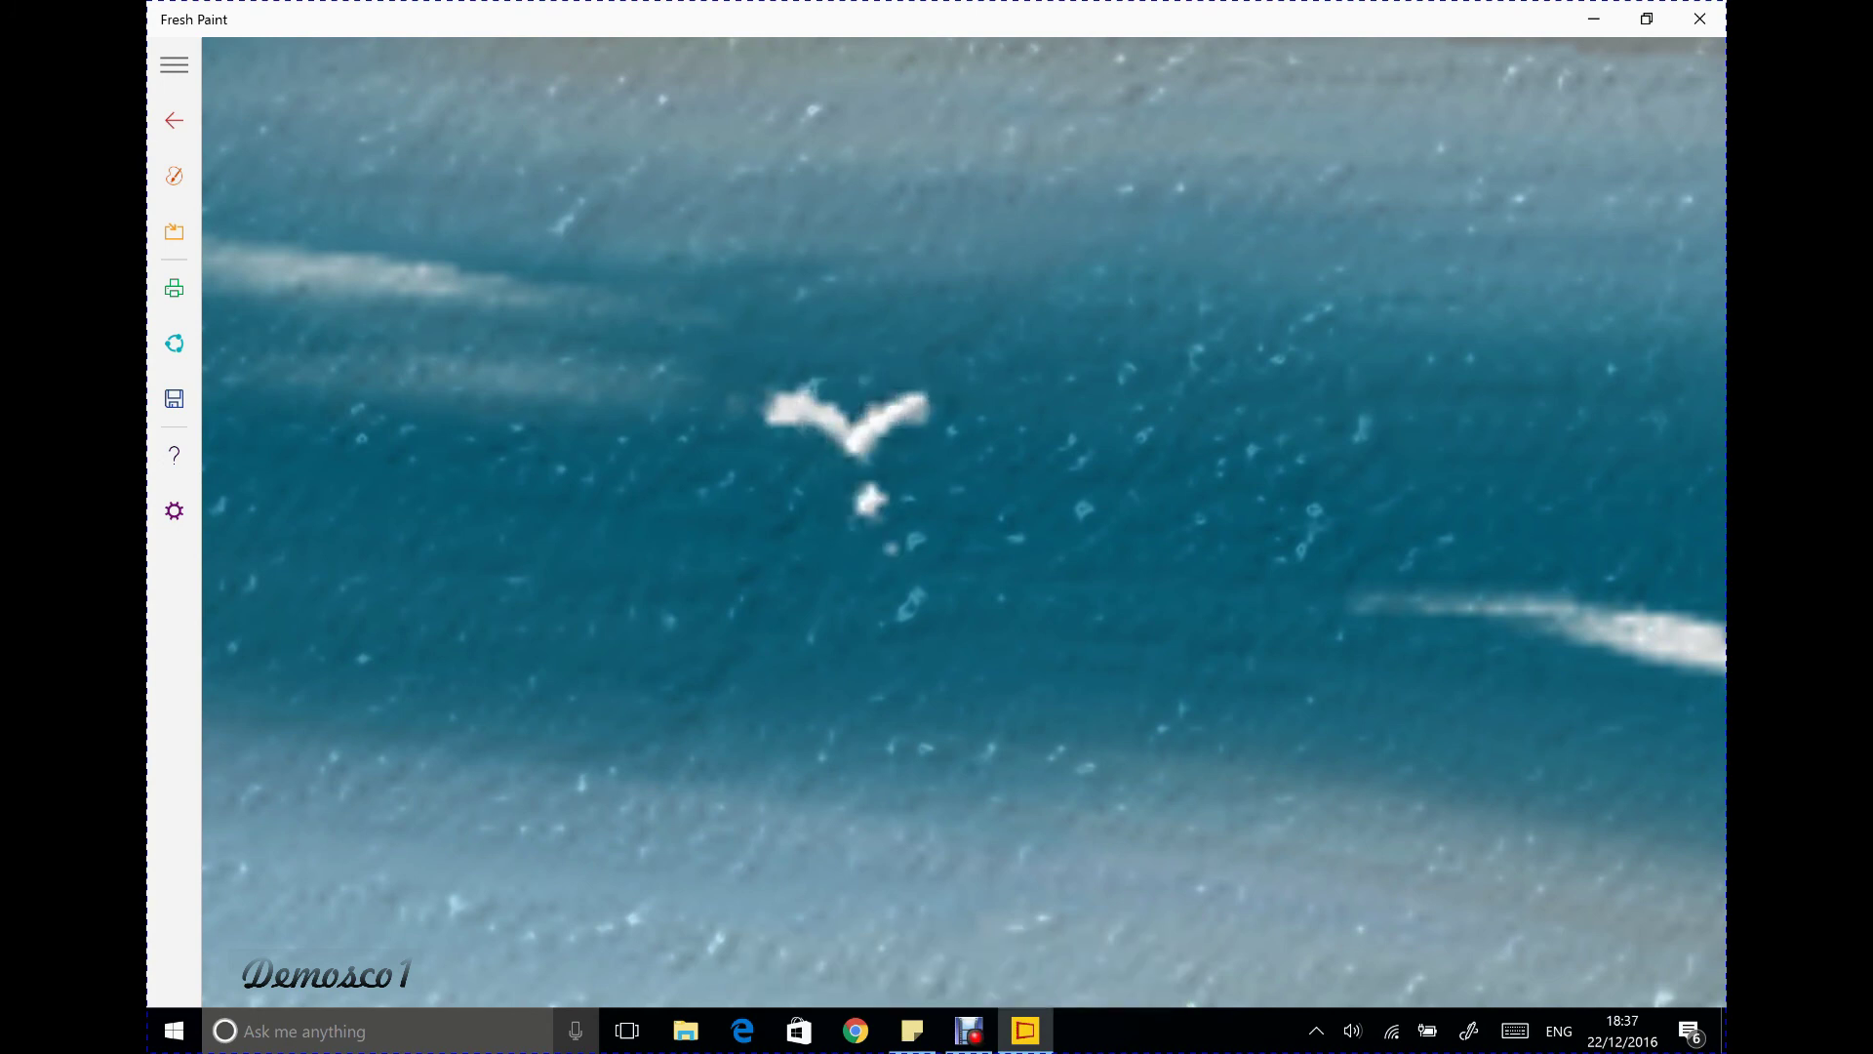
# Paint a fourth, wider-winged white gull beside the third over the dark blue water, with two dots trailing below it
pyautogui.moveTo(1332, 310)
pyautogui.mouseDown()
pyautogui.moveTo(1441, 421)
pyautogui.moveTo(1502, 402)
pyautogui.mouseUp()
pyautogui.moveTo(1533, 415); pyautogui.dragTo(1569, 432)
pyautogui.moveTo(1433, 417); pyautogui.dragTo(1554, 427)
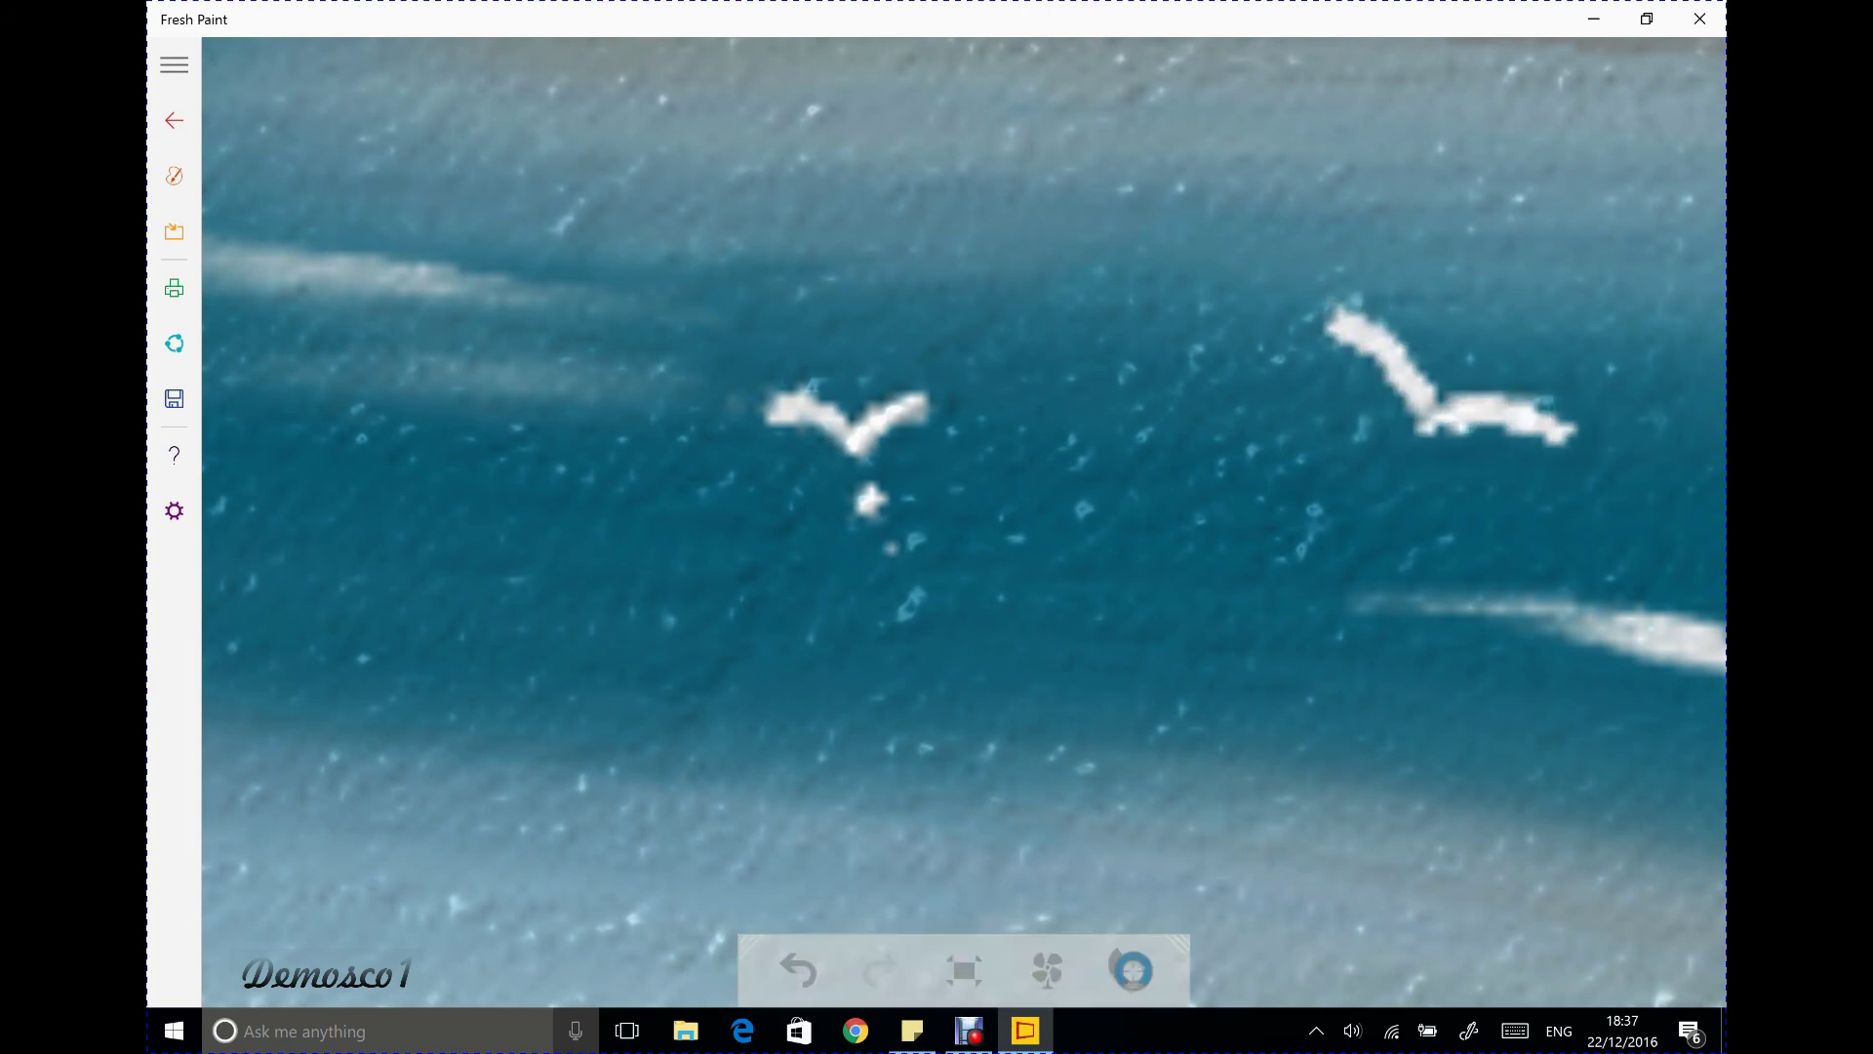
pyautogui.click(1406, 458)
pyautogui.click(1381, 498)
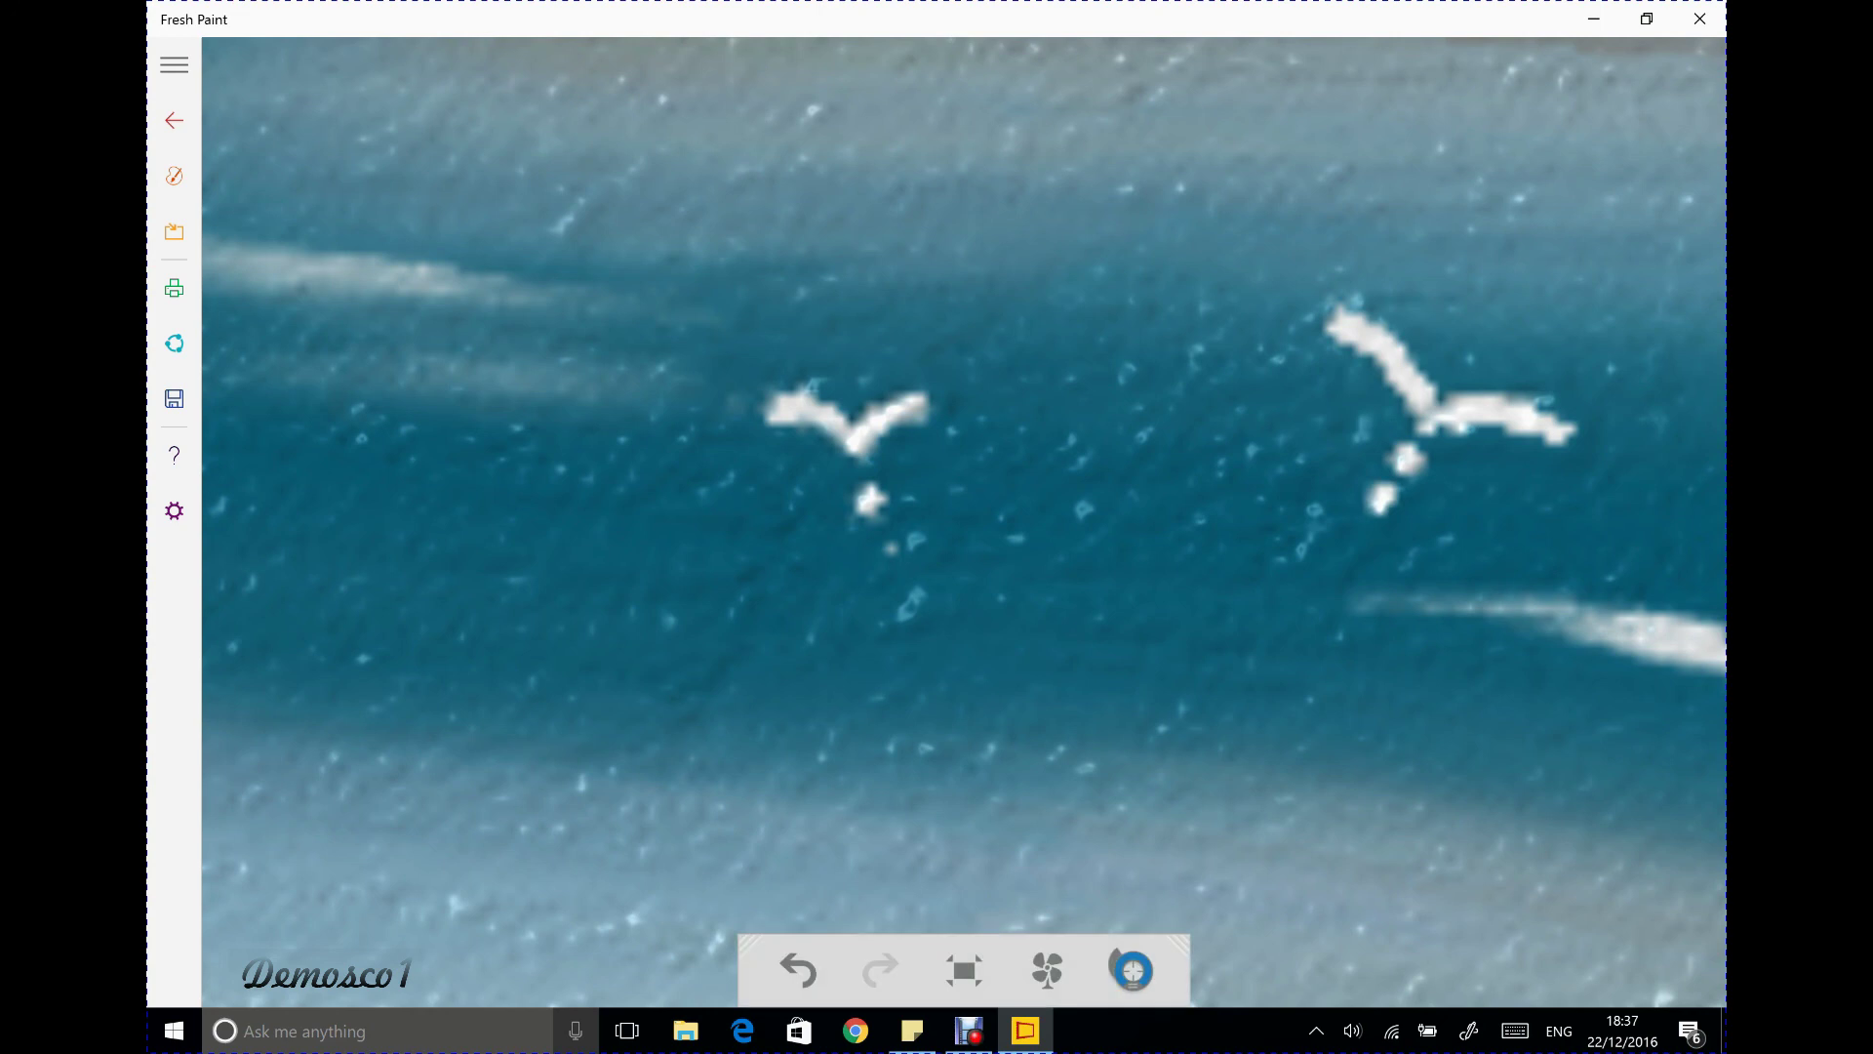
# Try to soften the dots beneath the gulls with the clean fan brush, compare before and after, and undo the attempt
pyautogui.scroll(-3, 964, 522)
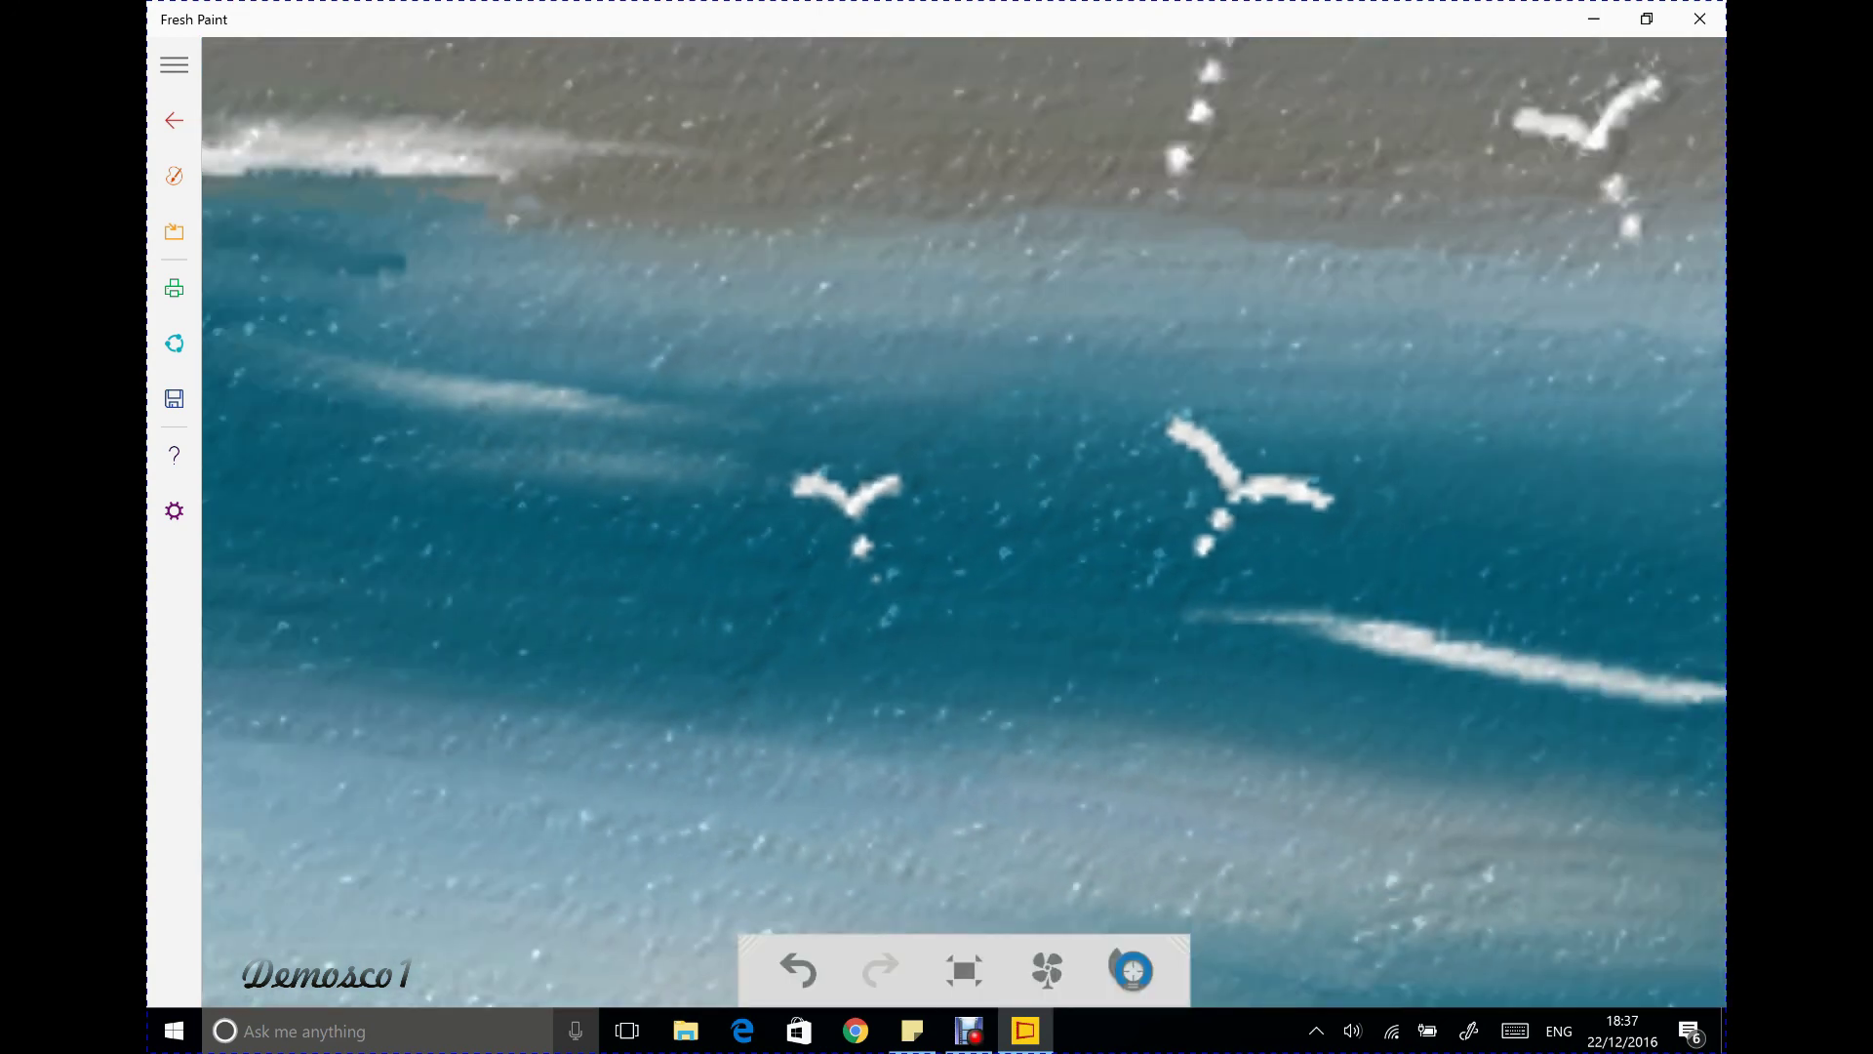
pyautogui.scroll(-5, 964, 522)
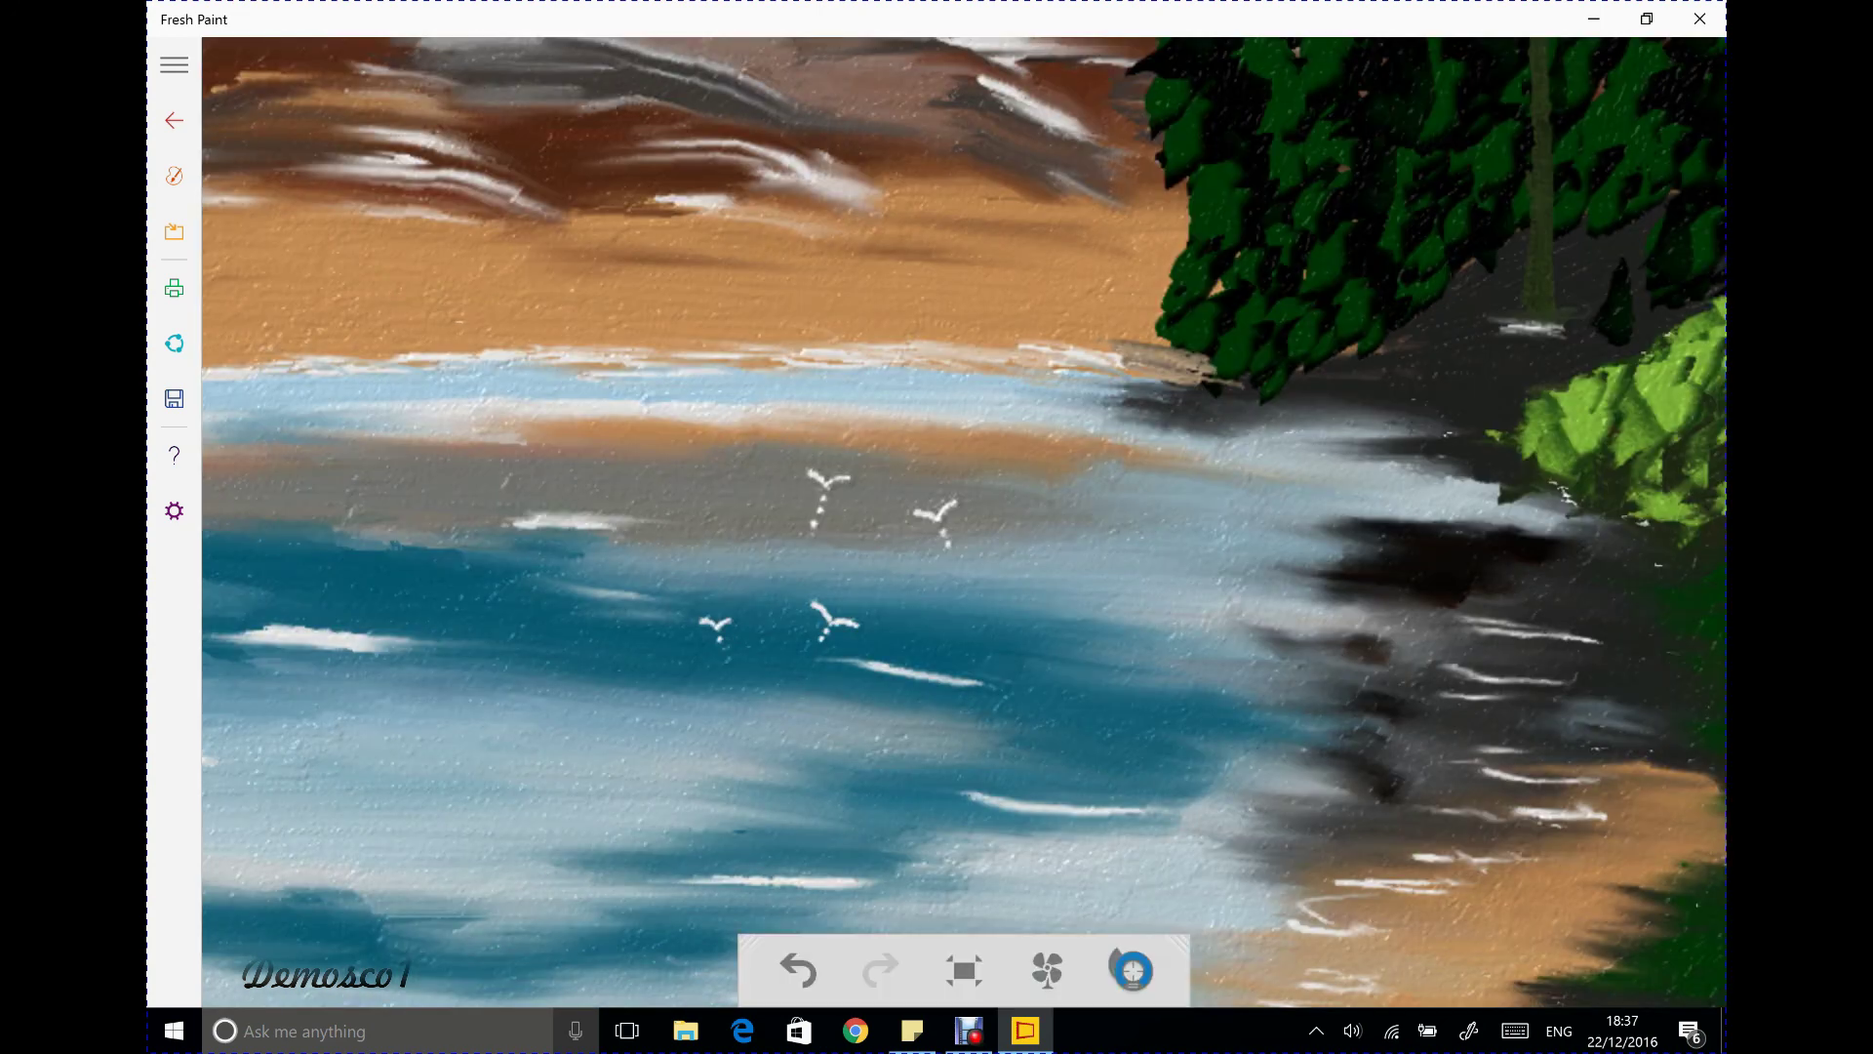
pyautogui.click(173, 176)
pyautogui.click(174, 176)
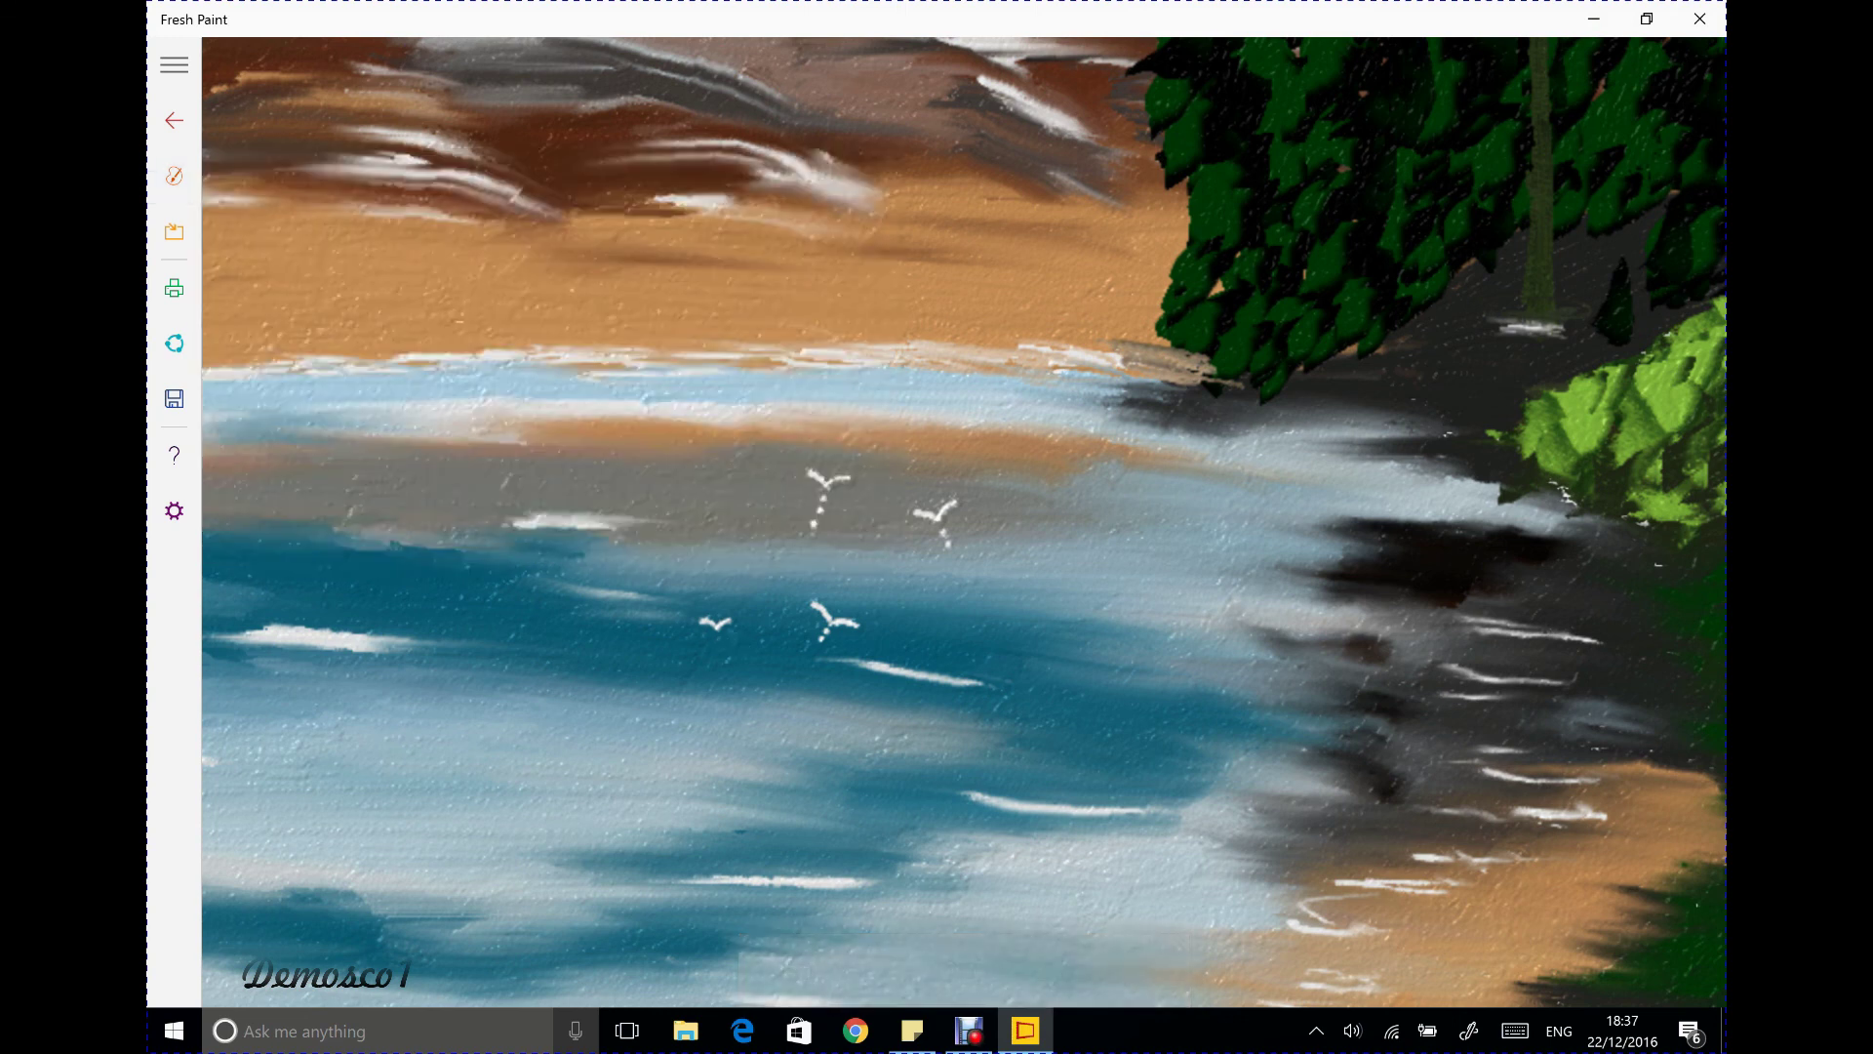
pyautogui.hotkey('ctrl', 'z')
pyautogui.hotkey('ctrl', 'z')
pyautogui.hotkey('ctrl', 'z')
pyautogui.hotkey('ctrl', 'y')
pyautogui.hotkey('ctrl', 'z')
pyautogui.hotkey('ctrl', 'y')
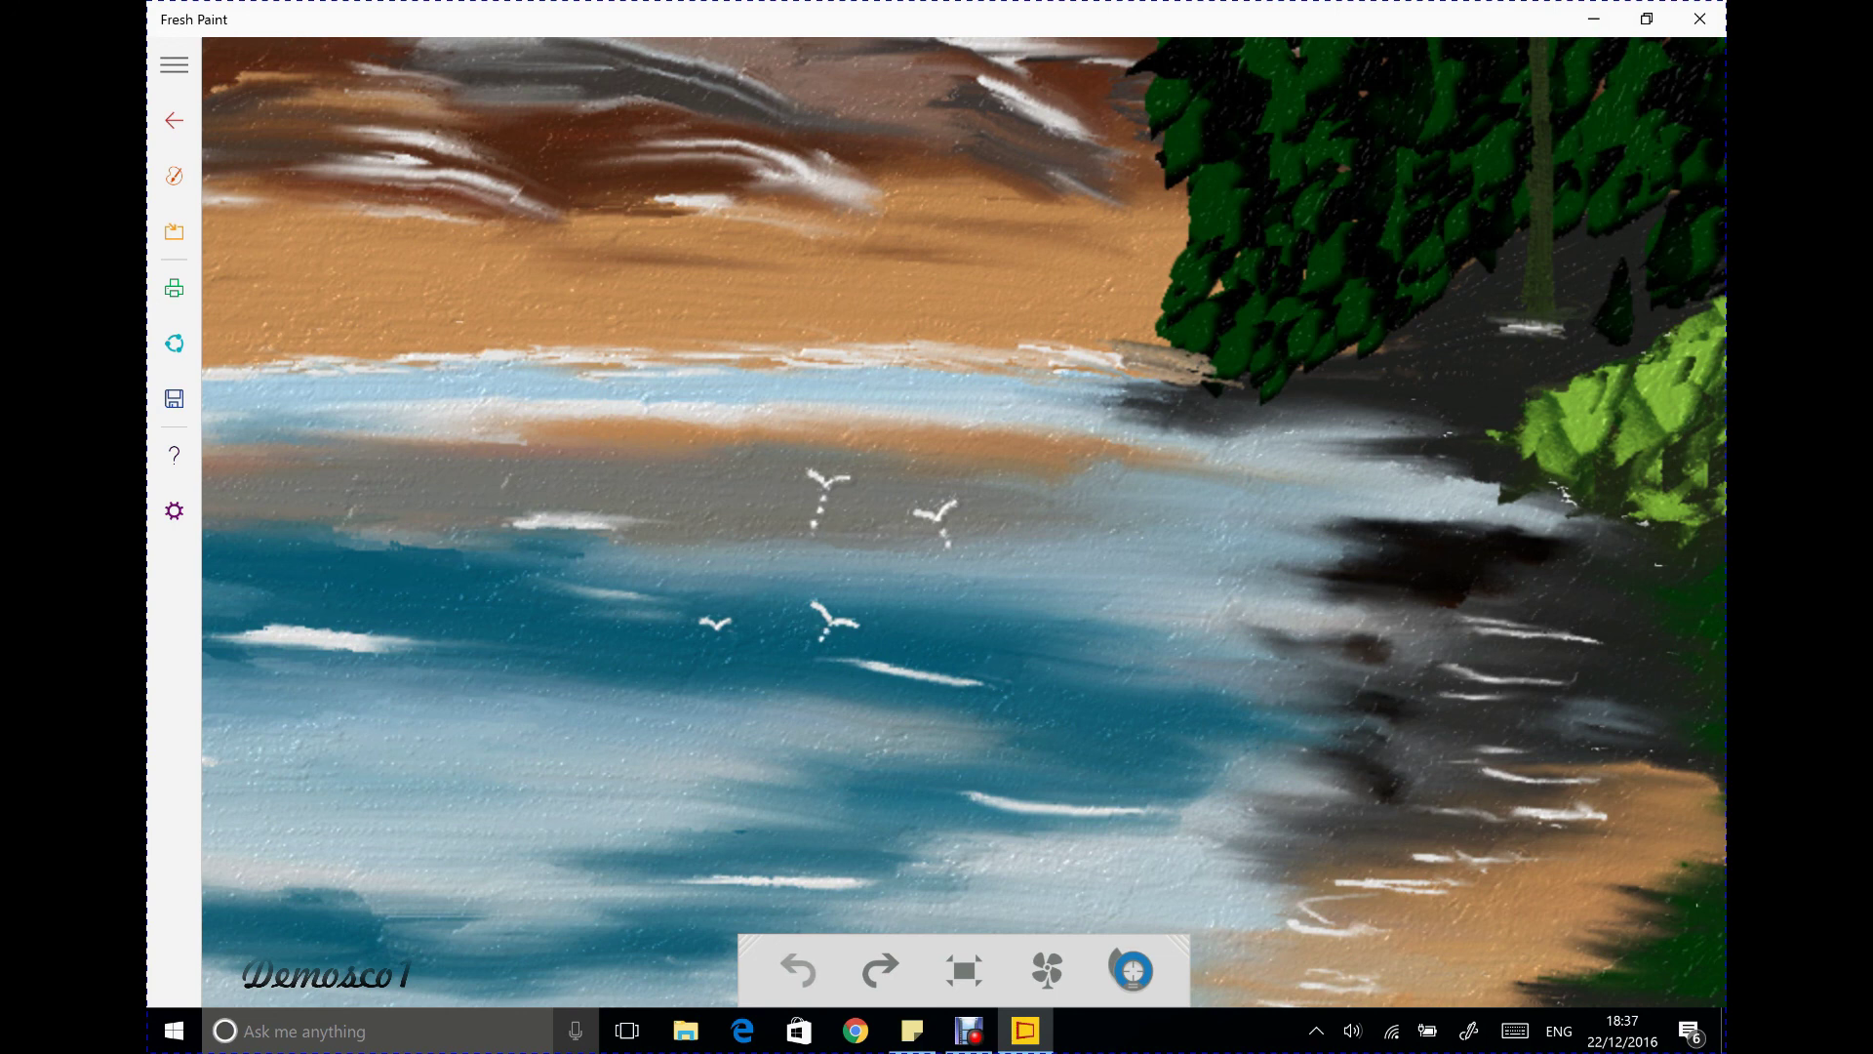
pyautogui.hotkey('ctrl', 'z')
pyautogui.hotkey('ctrl', 'y')
pyautogui.hotkey('ctrl', 'z')
# Blend away the dots beneath the four gulls using the clean, paint-free thin round brush
pyautogui.click(174, 175)
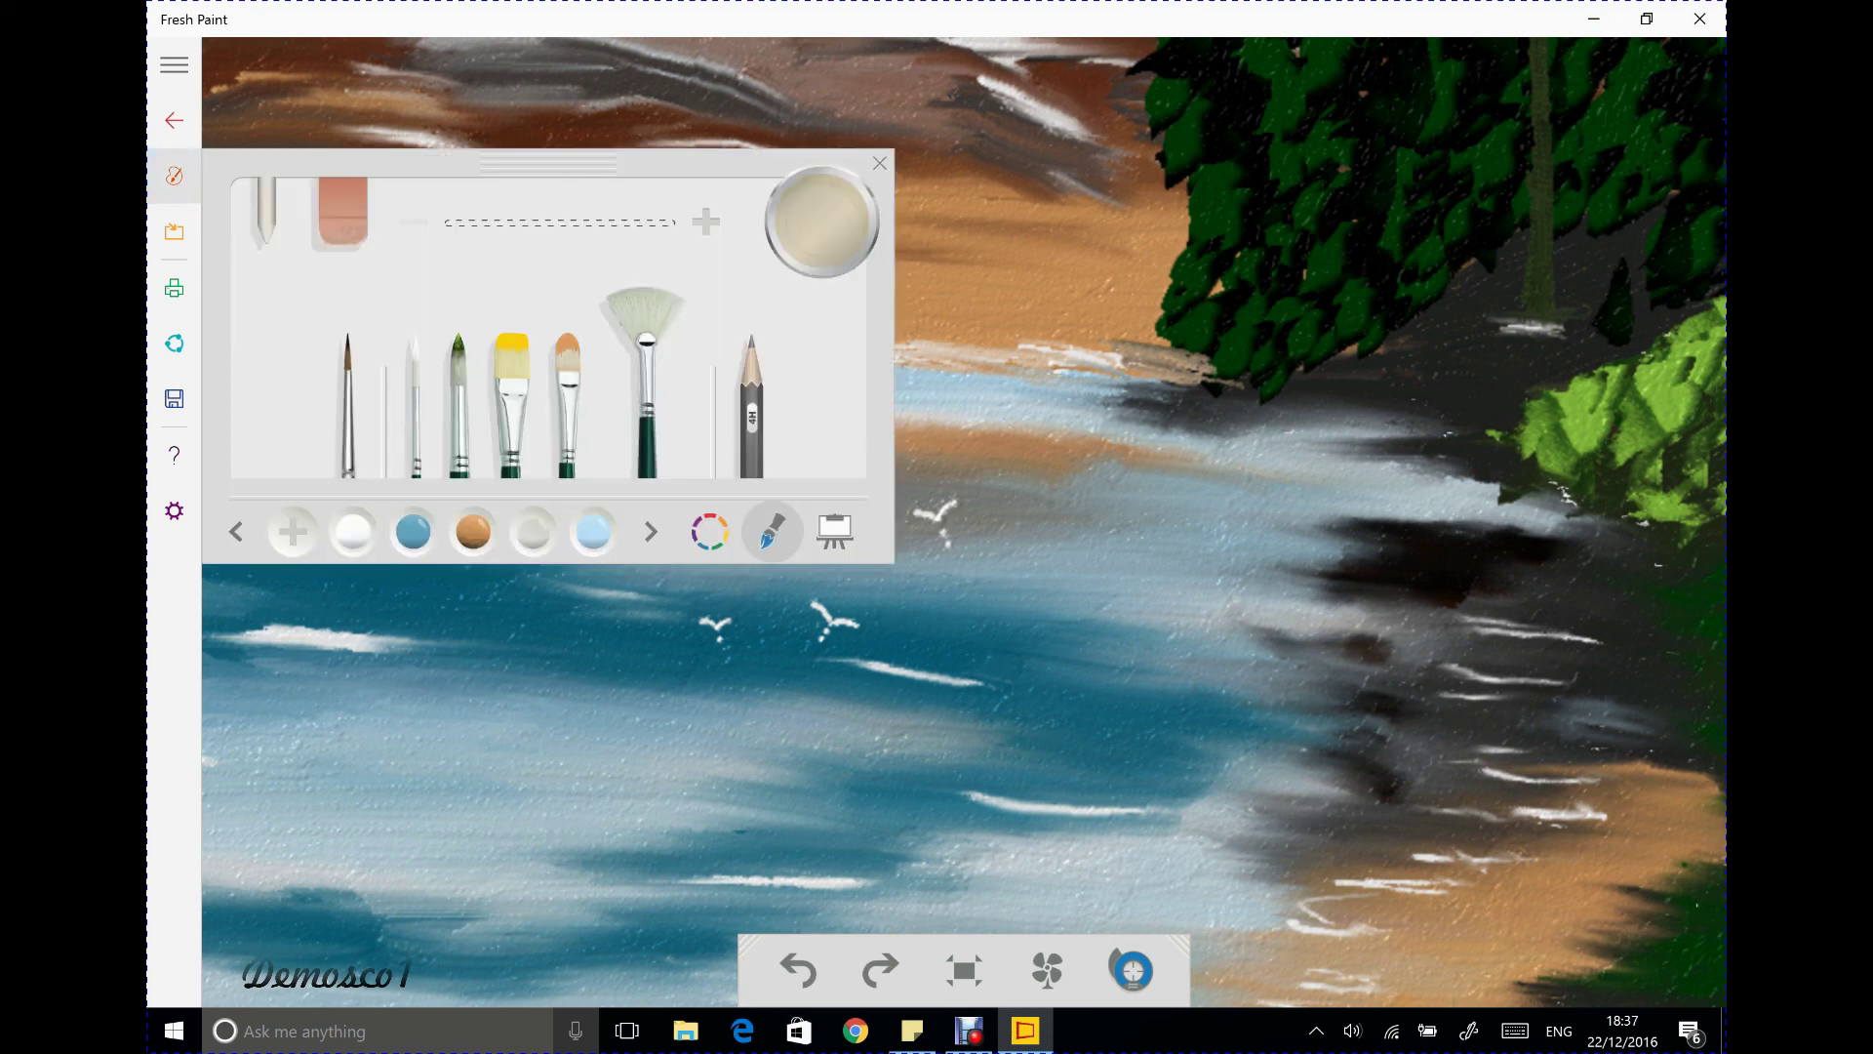
pyautogui.click(415, 371)
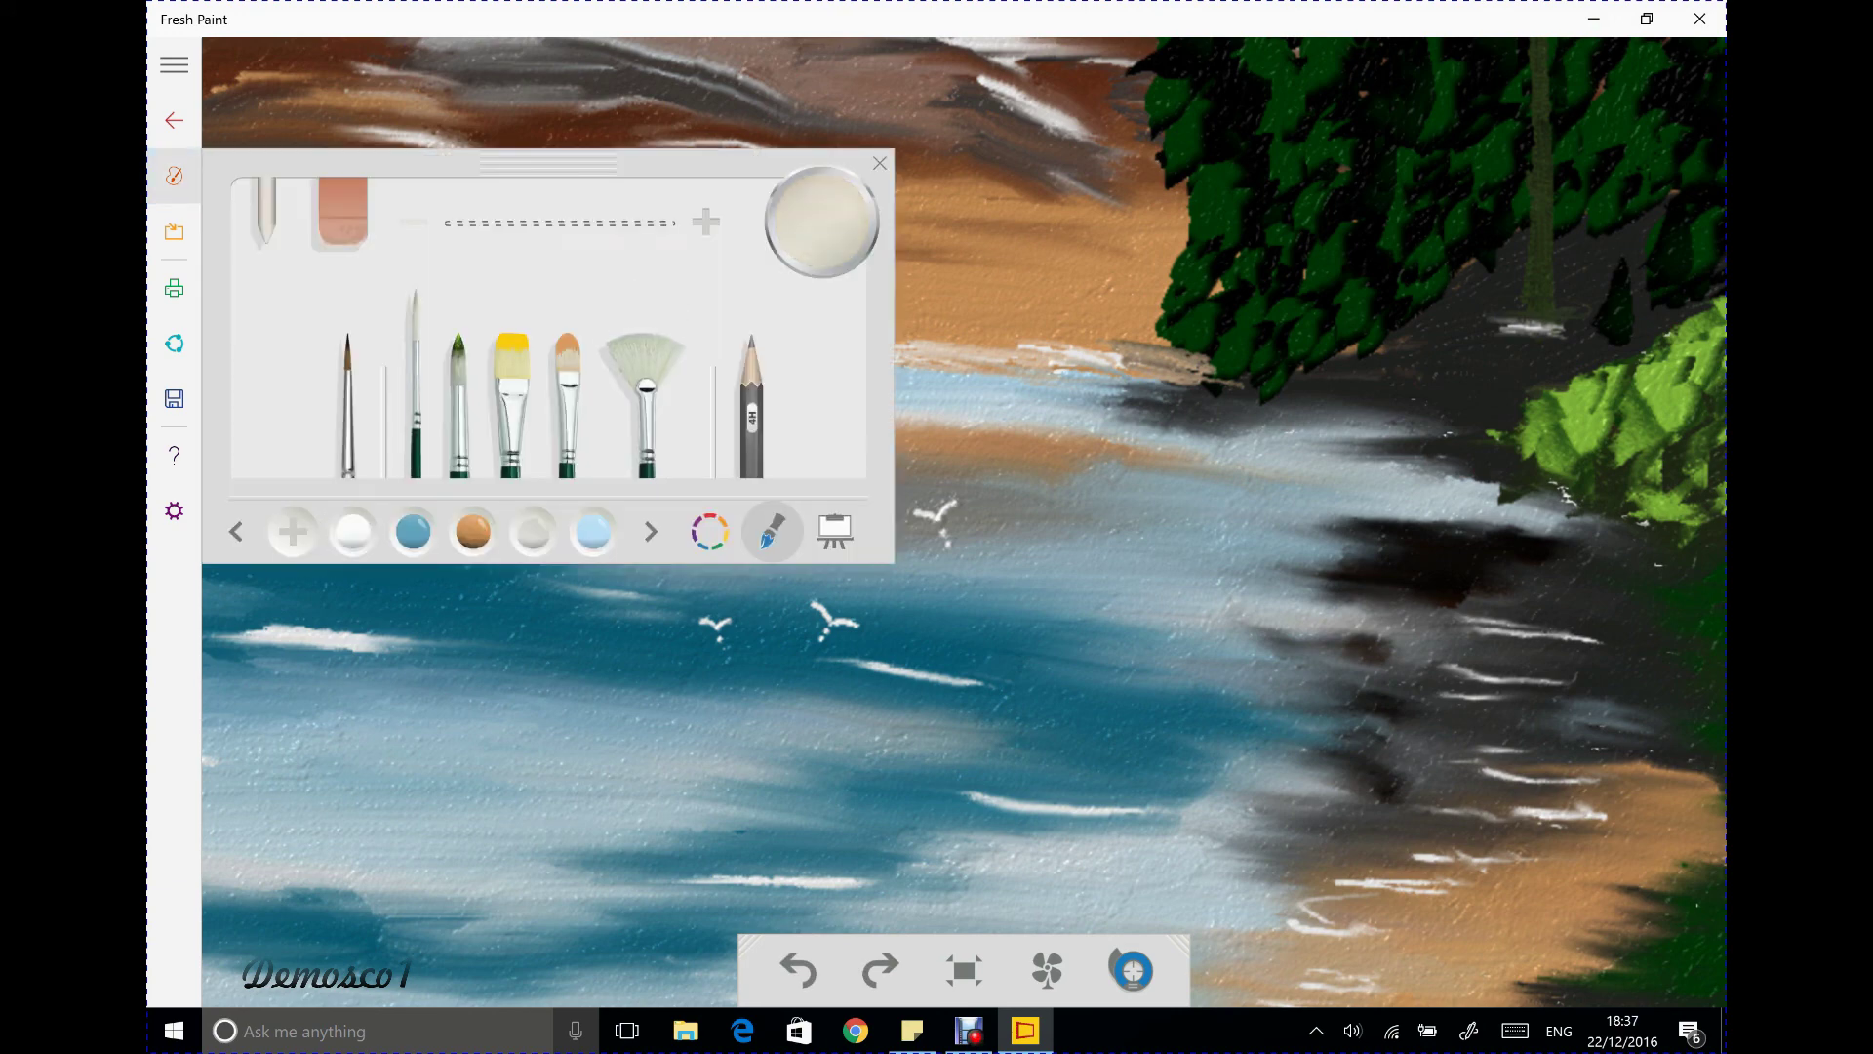
pyautogui.press('Escape')
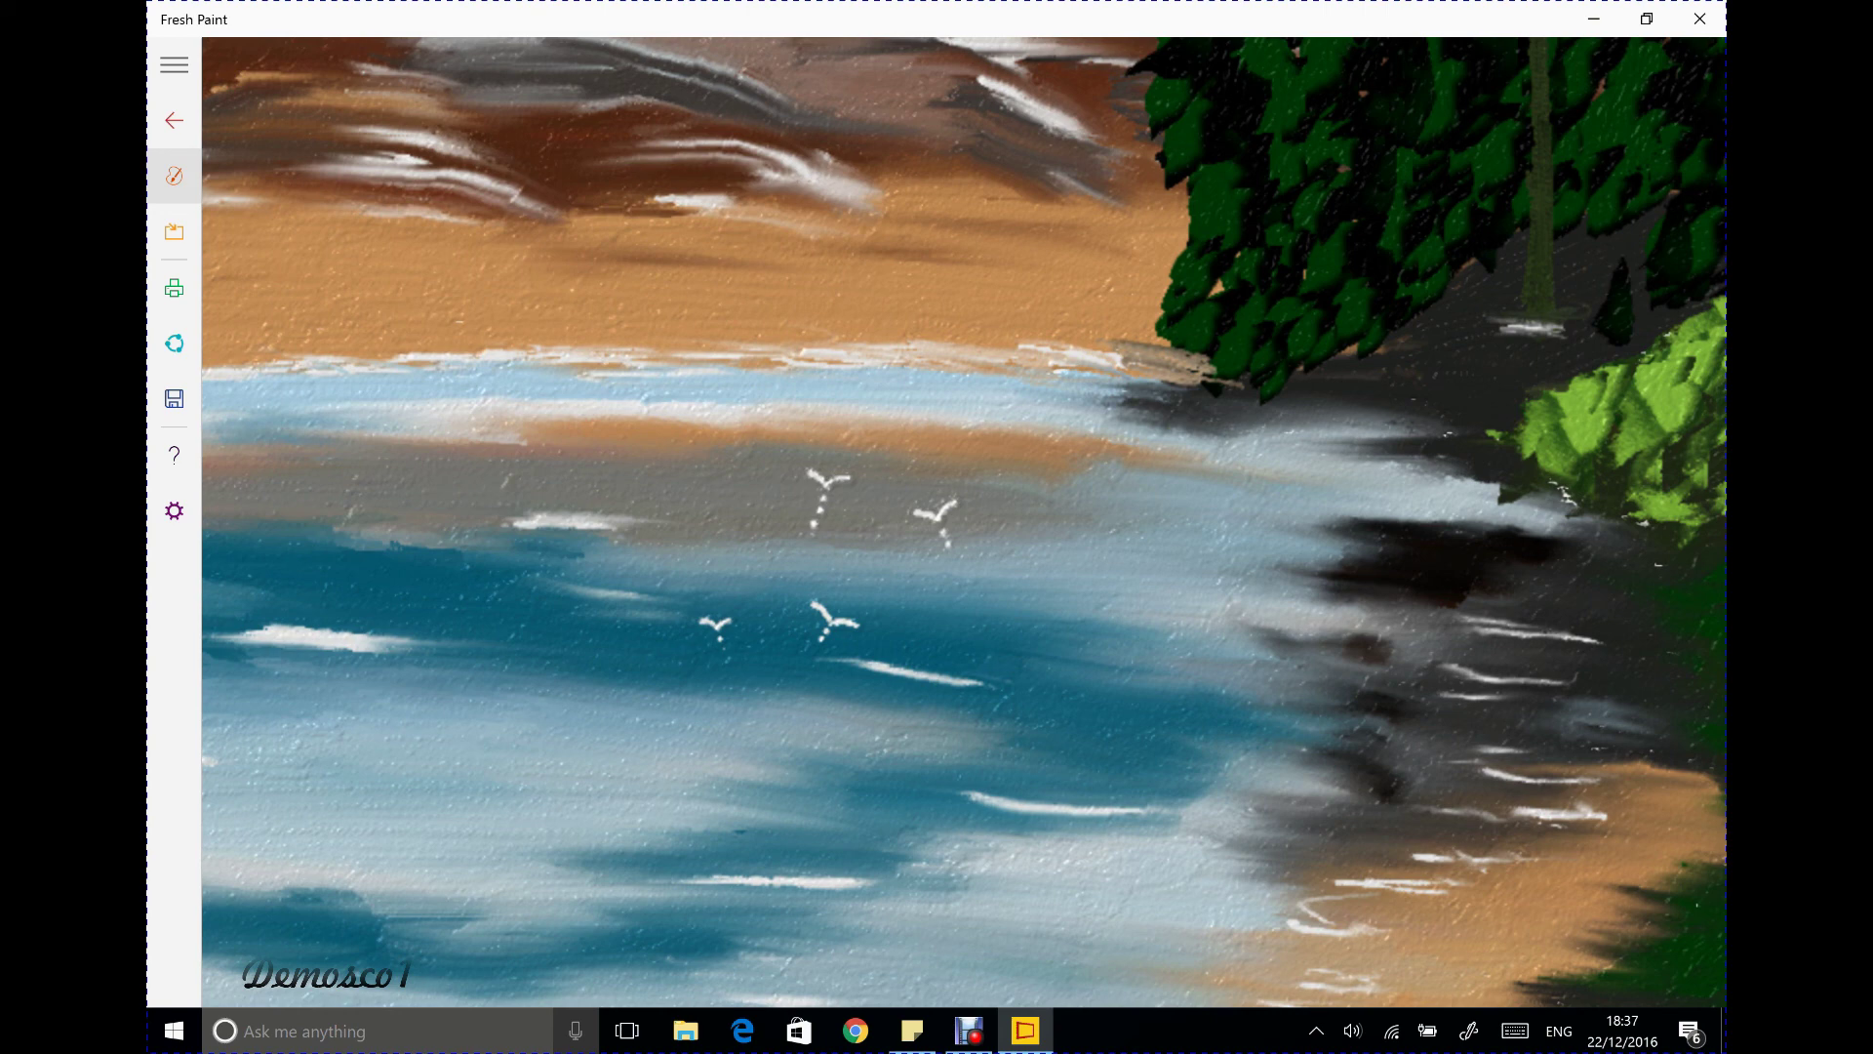
pyautogui.click(174, 176)
pyautogui.press('Escape')
pyautogui.click(174, 176)
pyautogui.press('Escape')
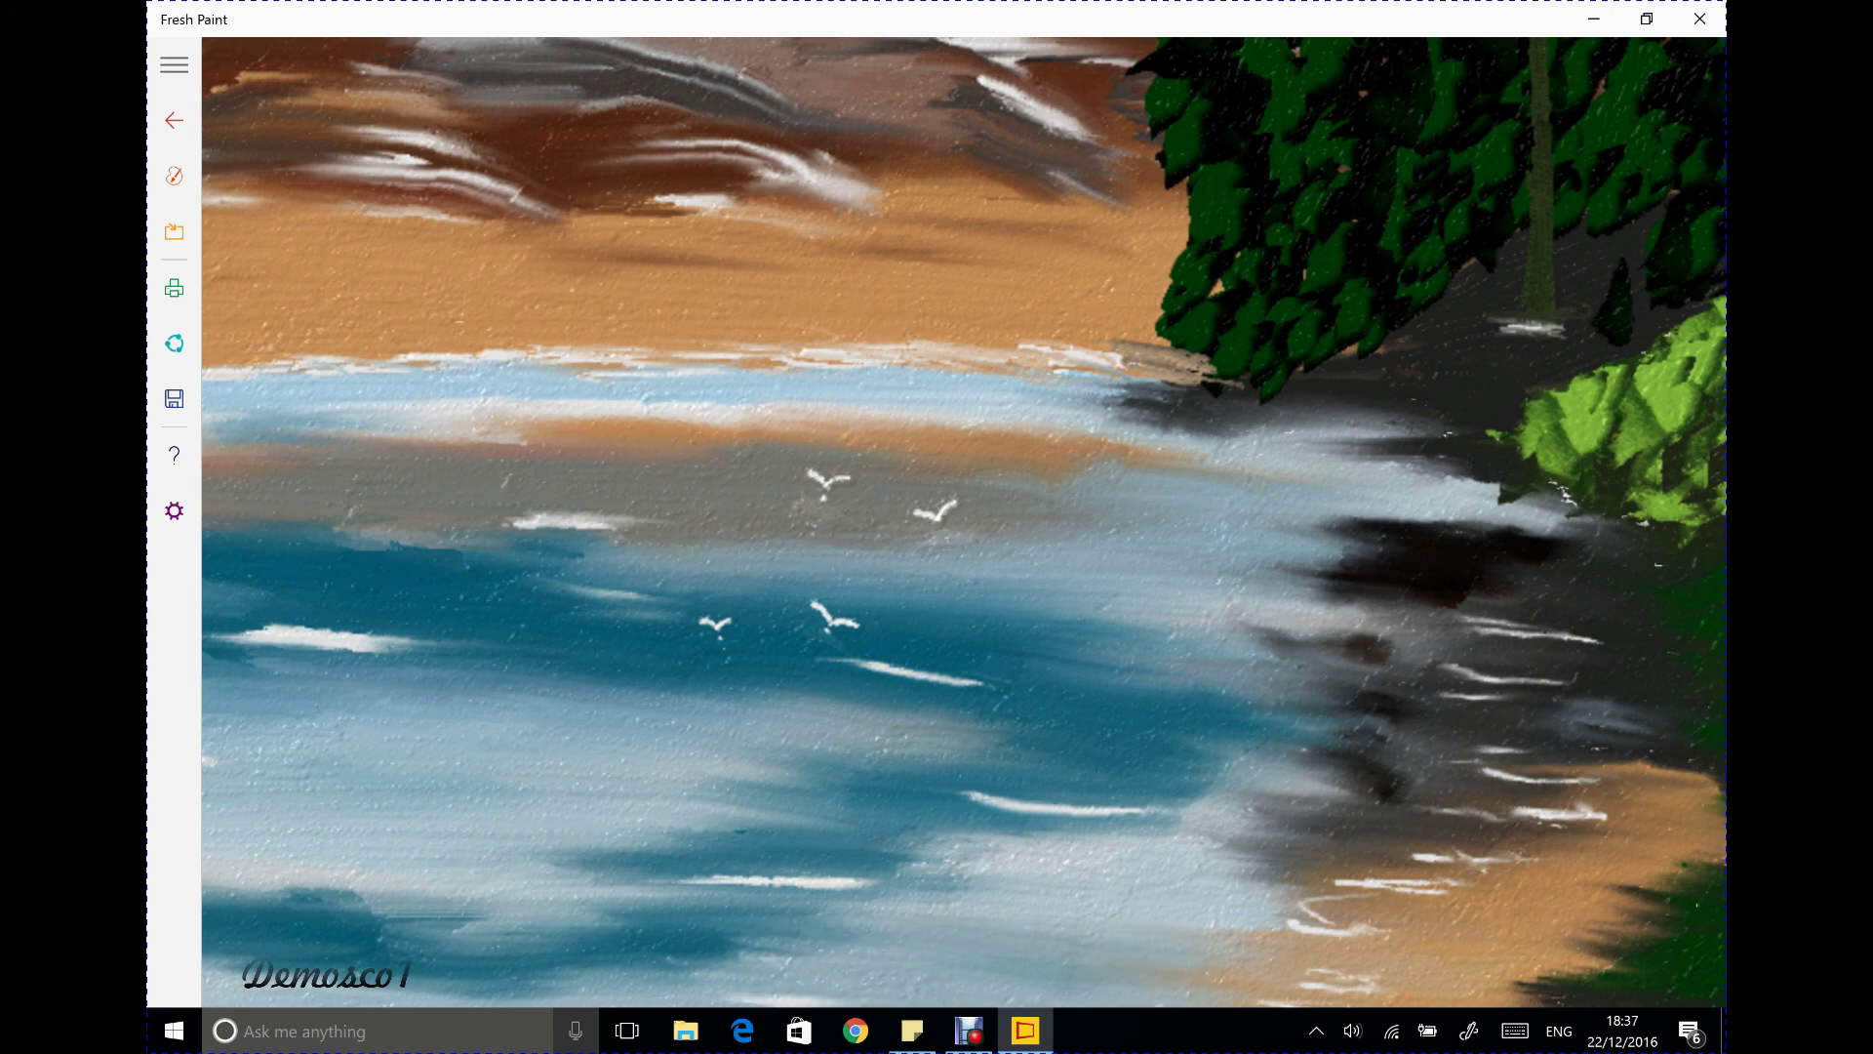
# Paint a fifth small white gull over the grey water band above the white ripple, with a dot beneath it, using the thin round brush
pyautogui.hotkey('ctrl', '-')
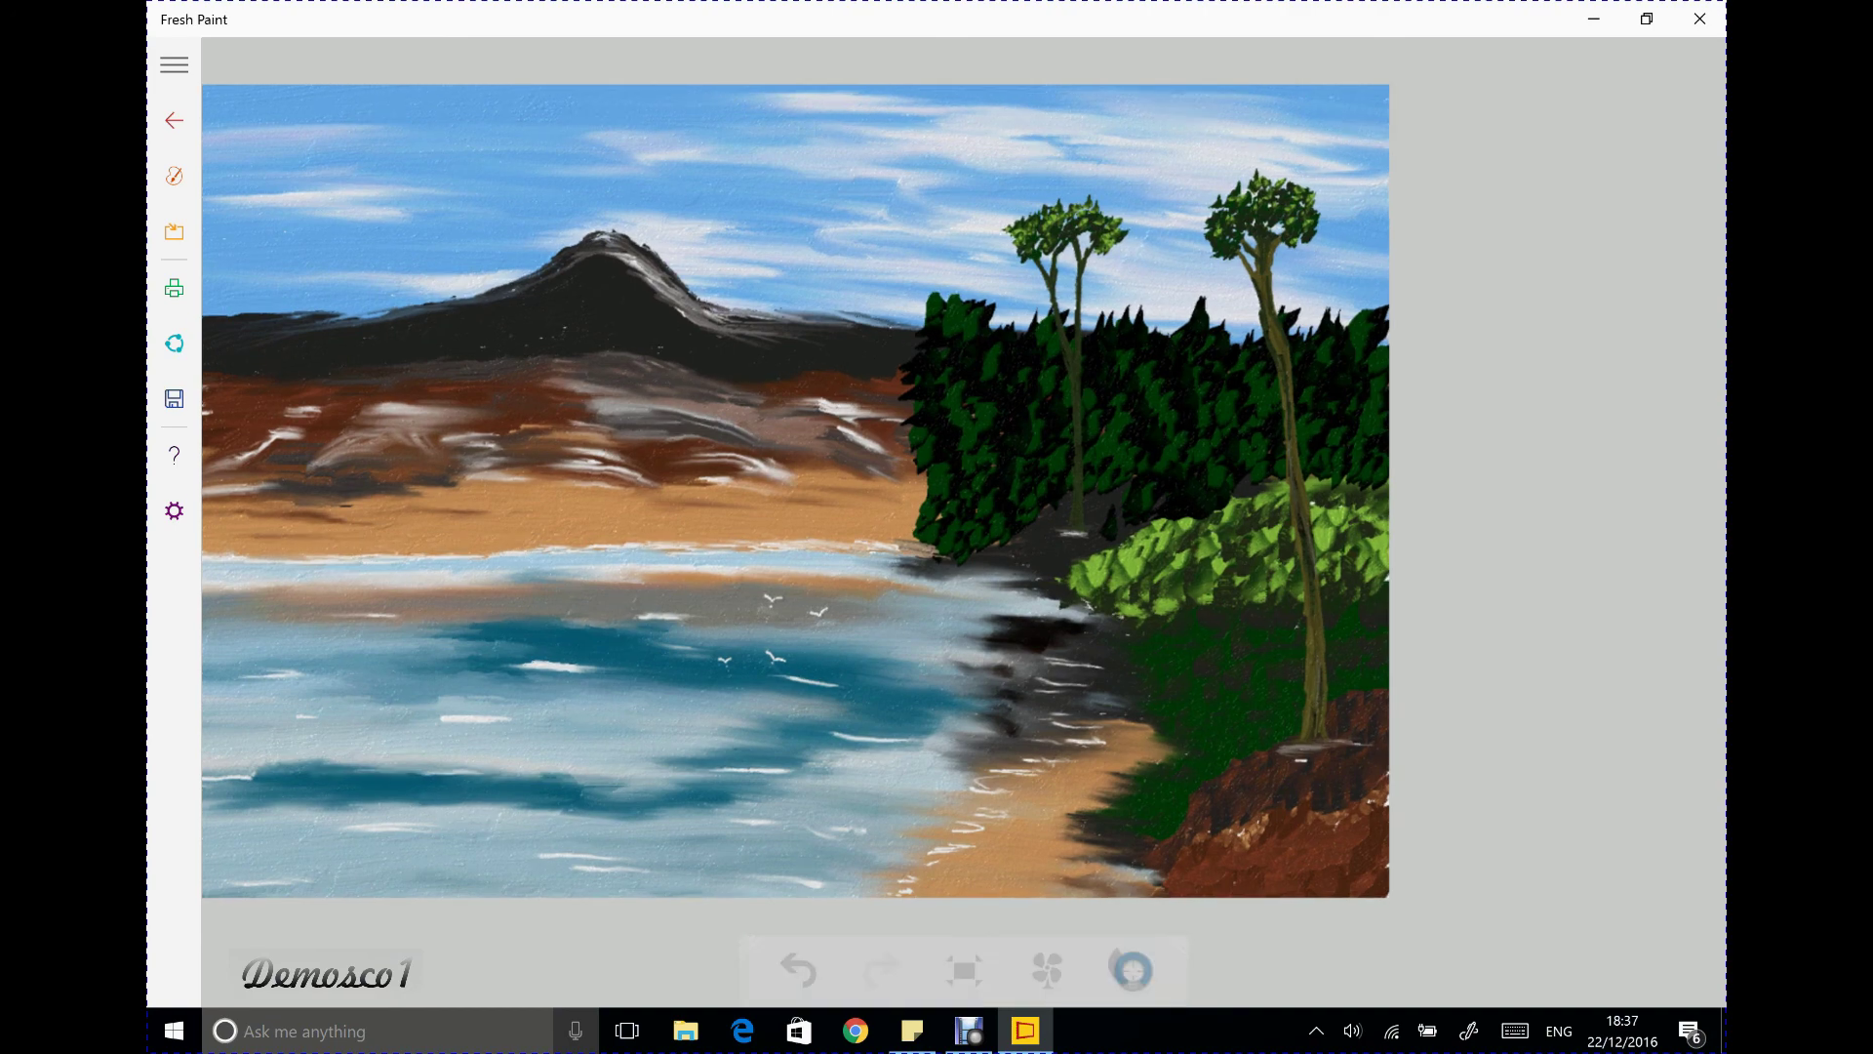
pyautogui.hotkey('ctrl', '+')
pyautogui.hotkey('ctrl', '+')
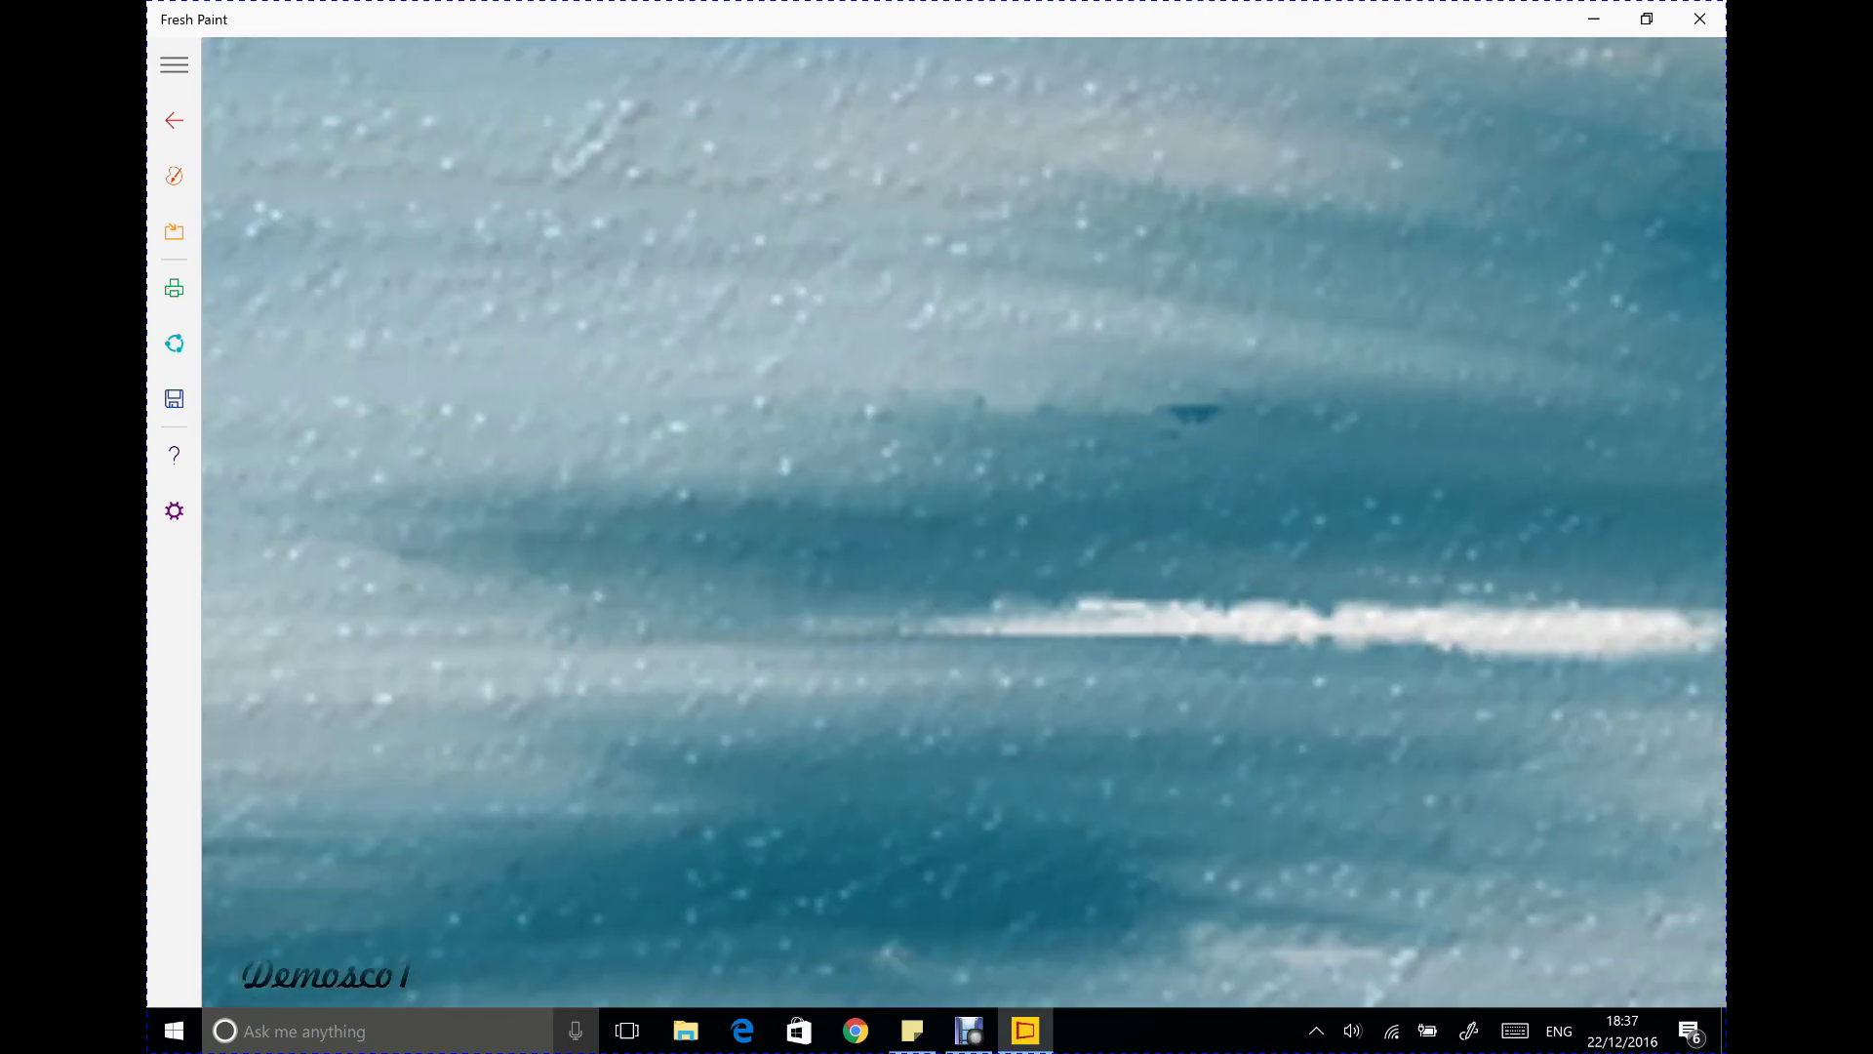
pyautogui.hotkey('ctrl', '0')
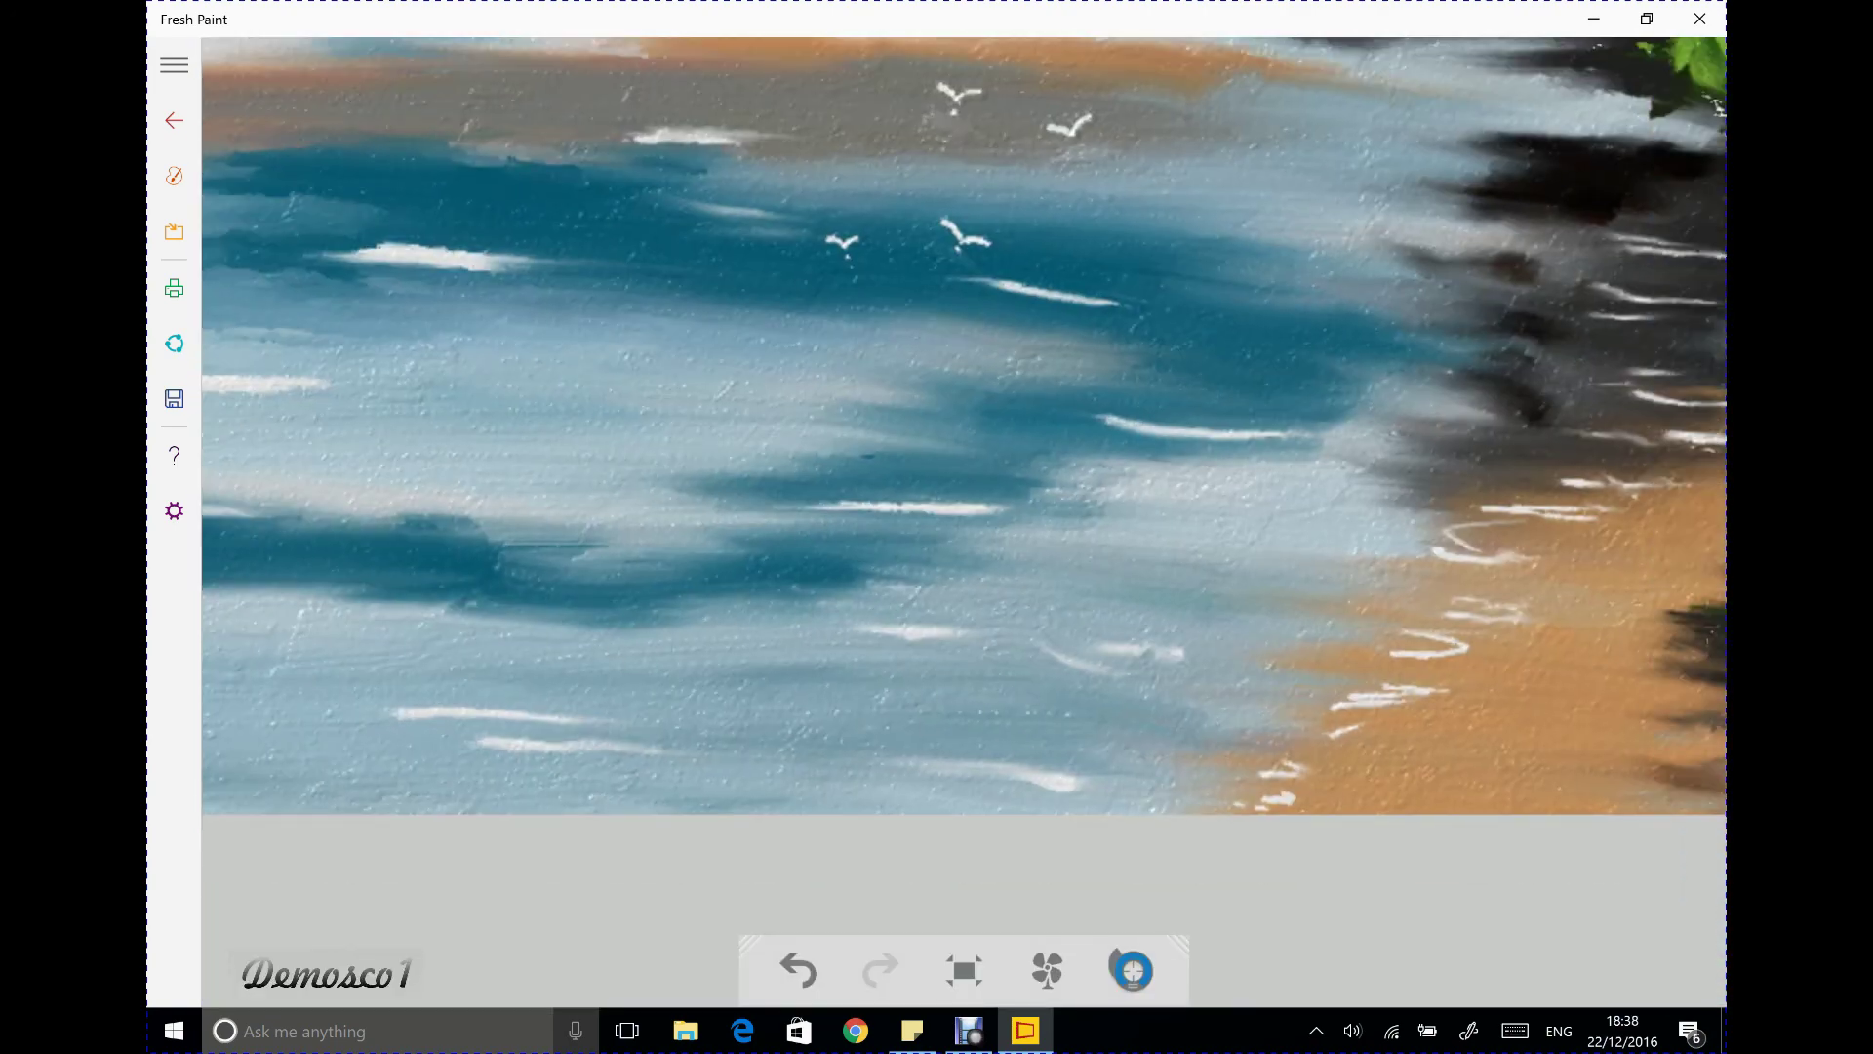
pyautogui.hotkey('ctrl', '+')
pyautogui.hotkey('ctrl', '0')
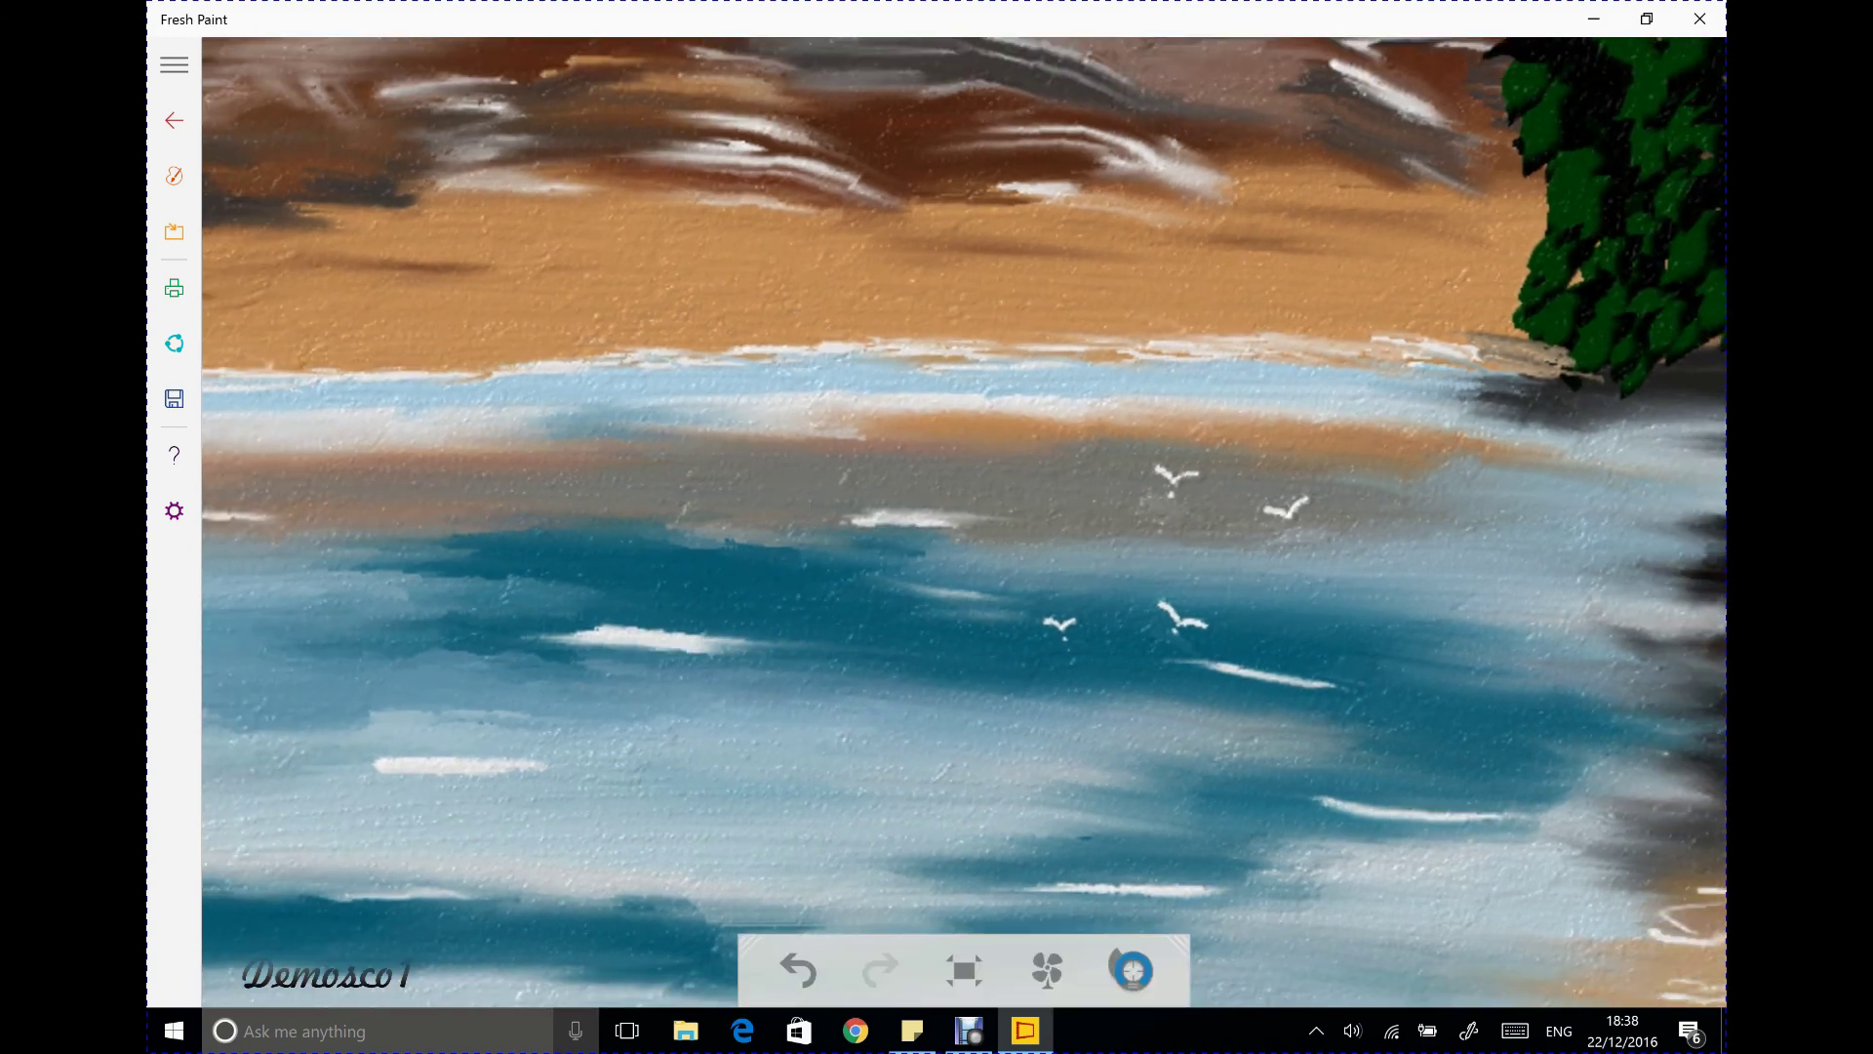
pyautogui.hotkey('ctrl', '+')
pyautogui.hotkey('ctrl', '+')
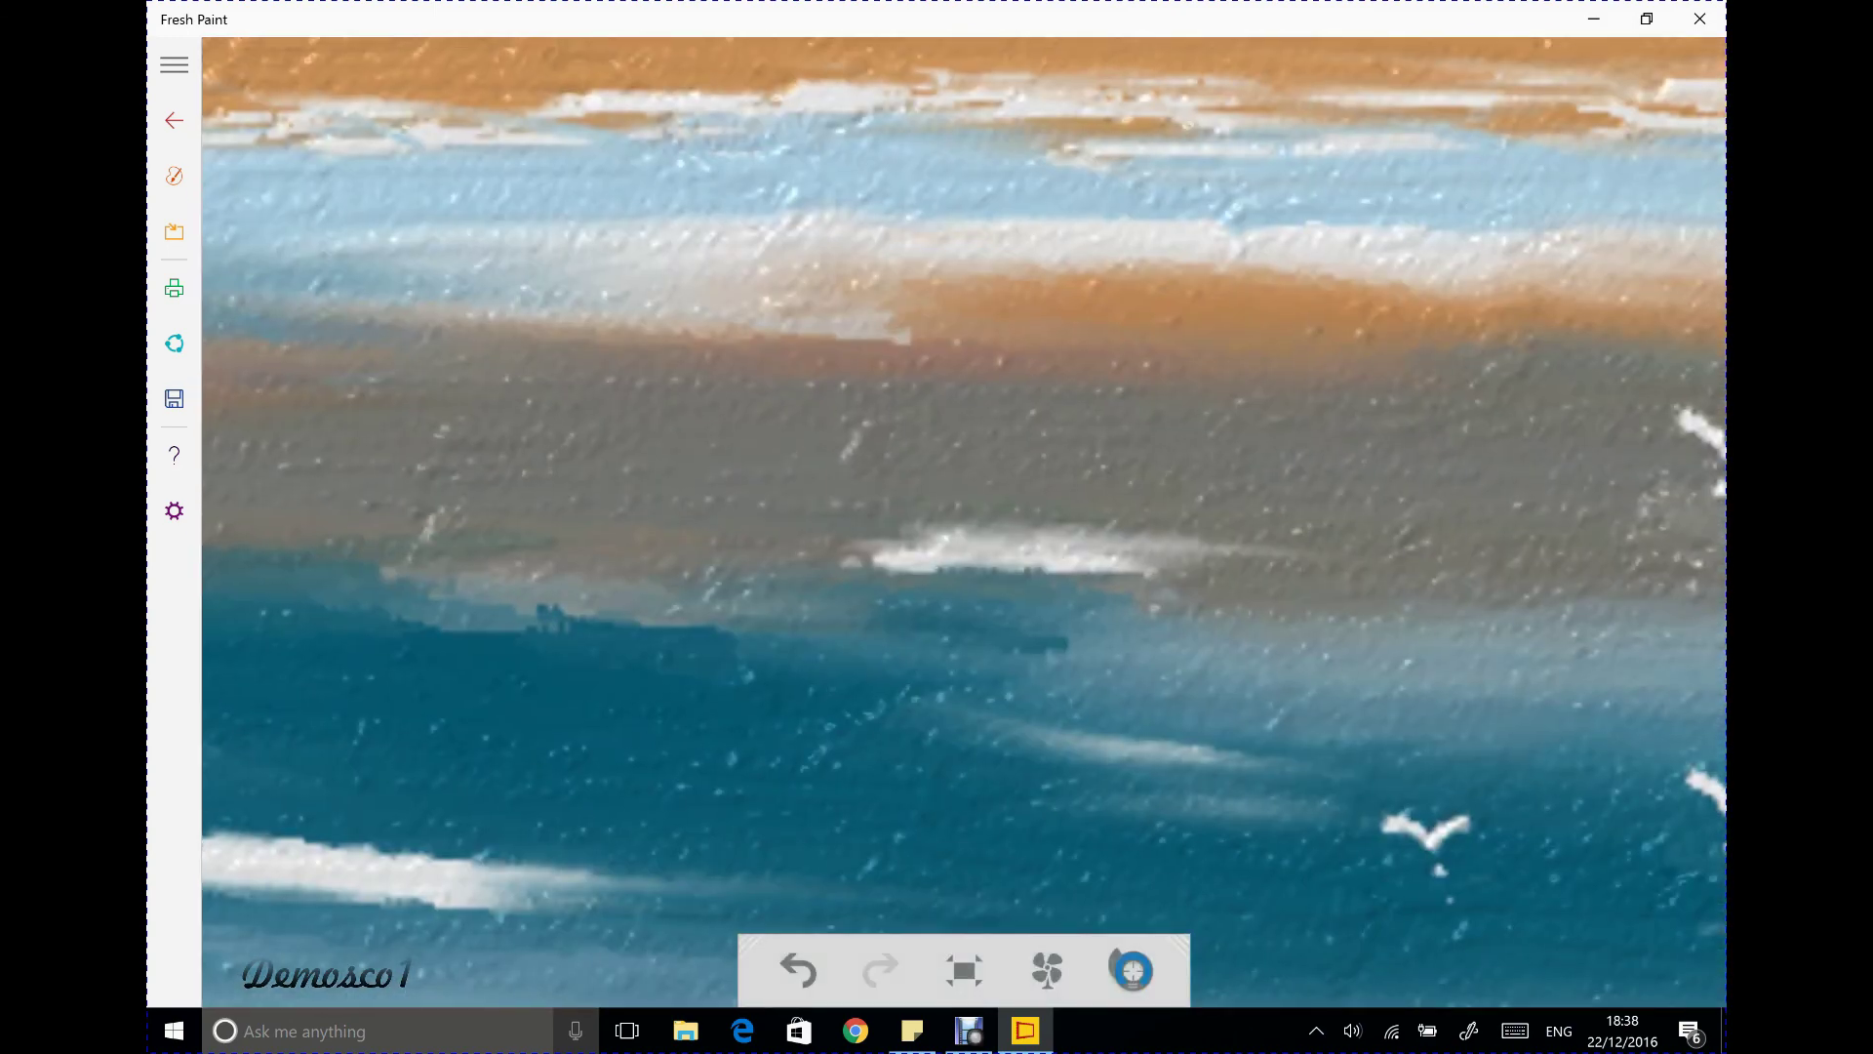
pyautogui.hotkey('ctrl', '+')
pyautogui.click(173, 176)
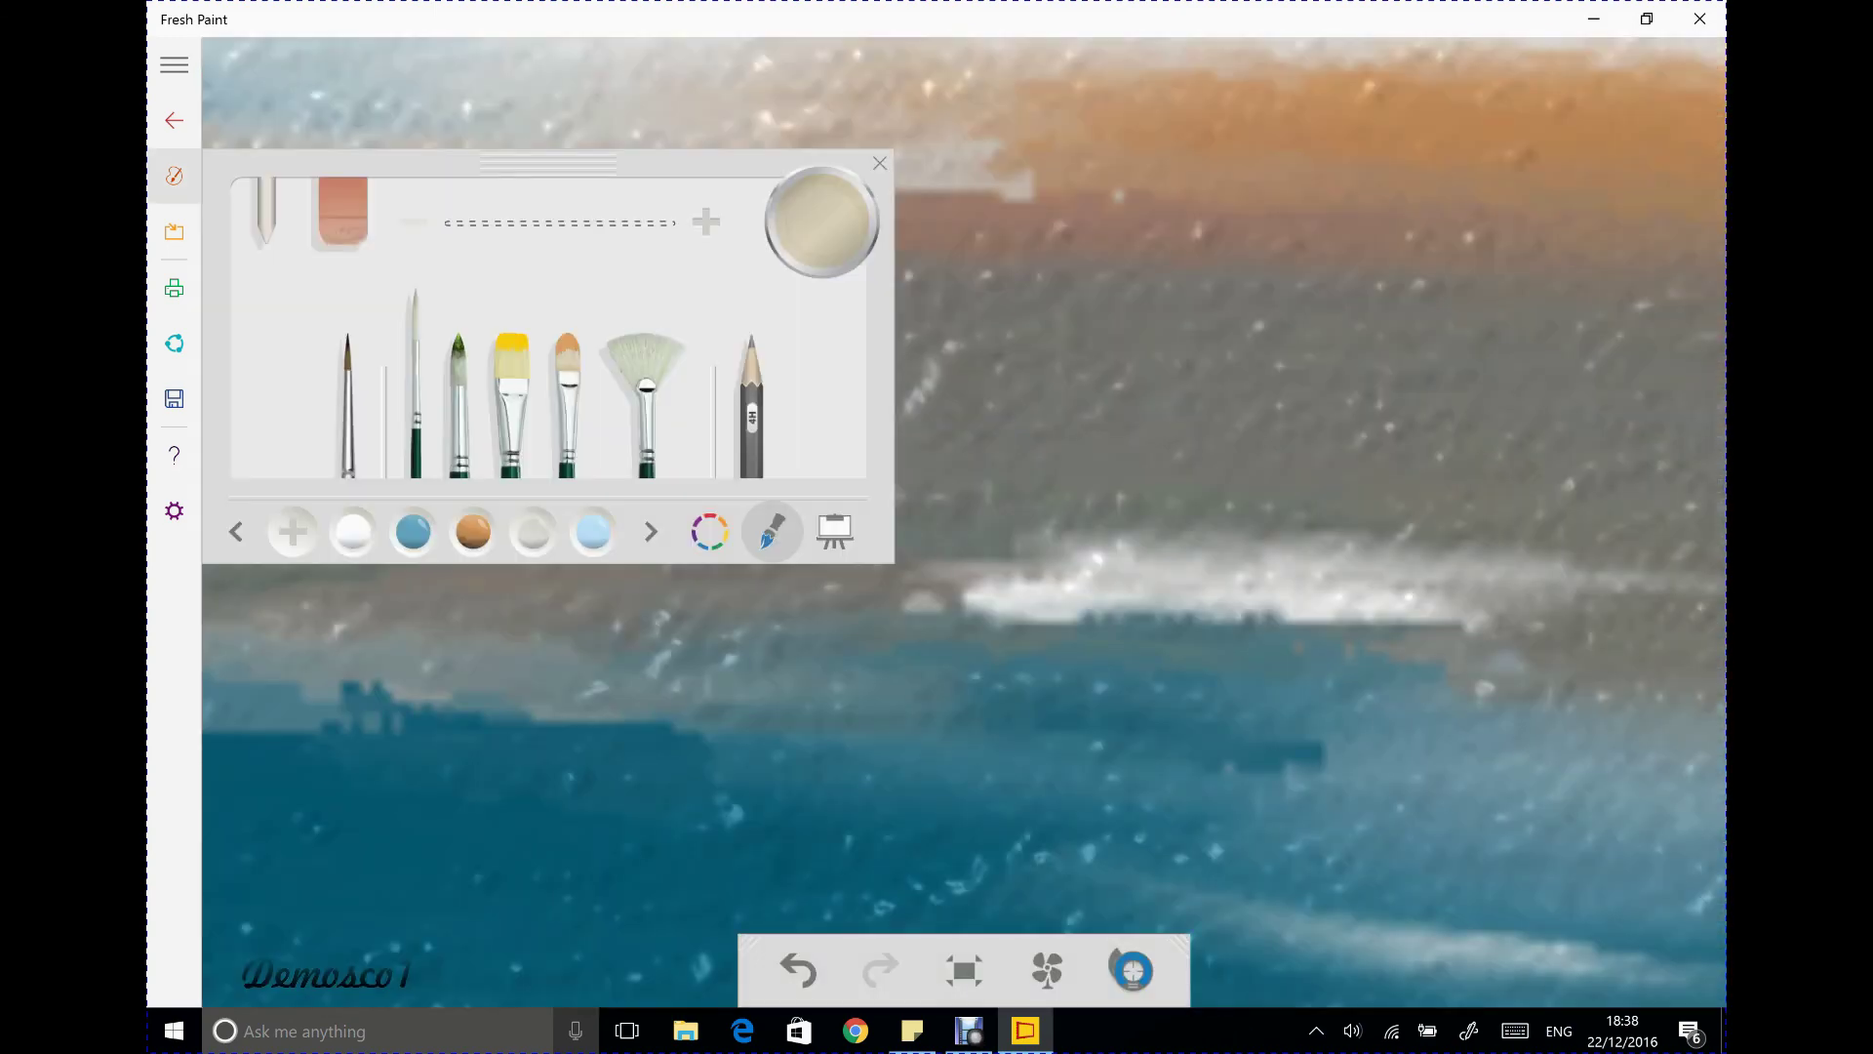
pyautogui.click(174, 231)
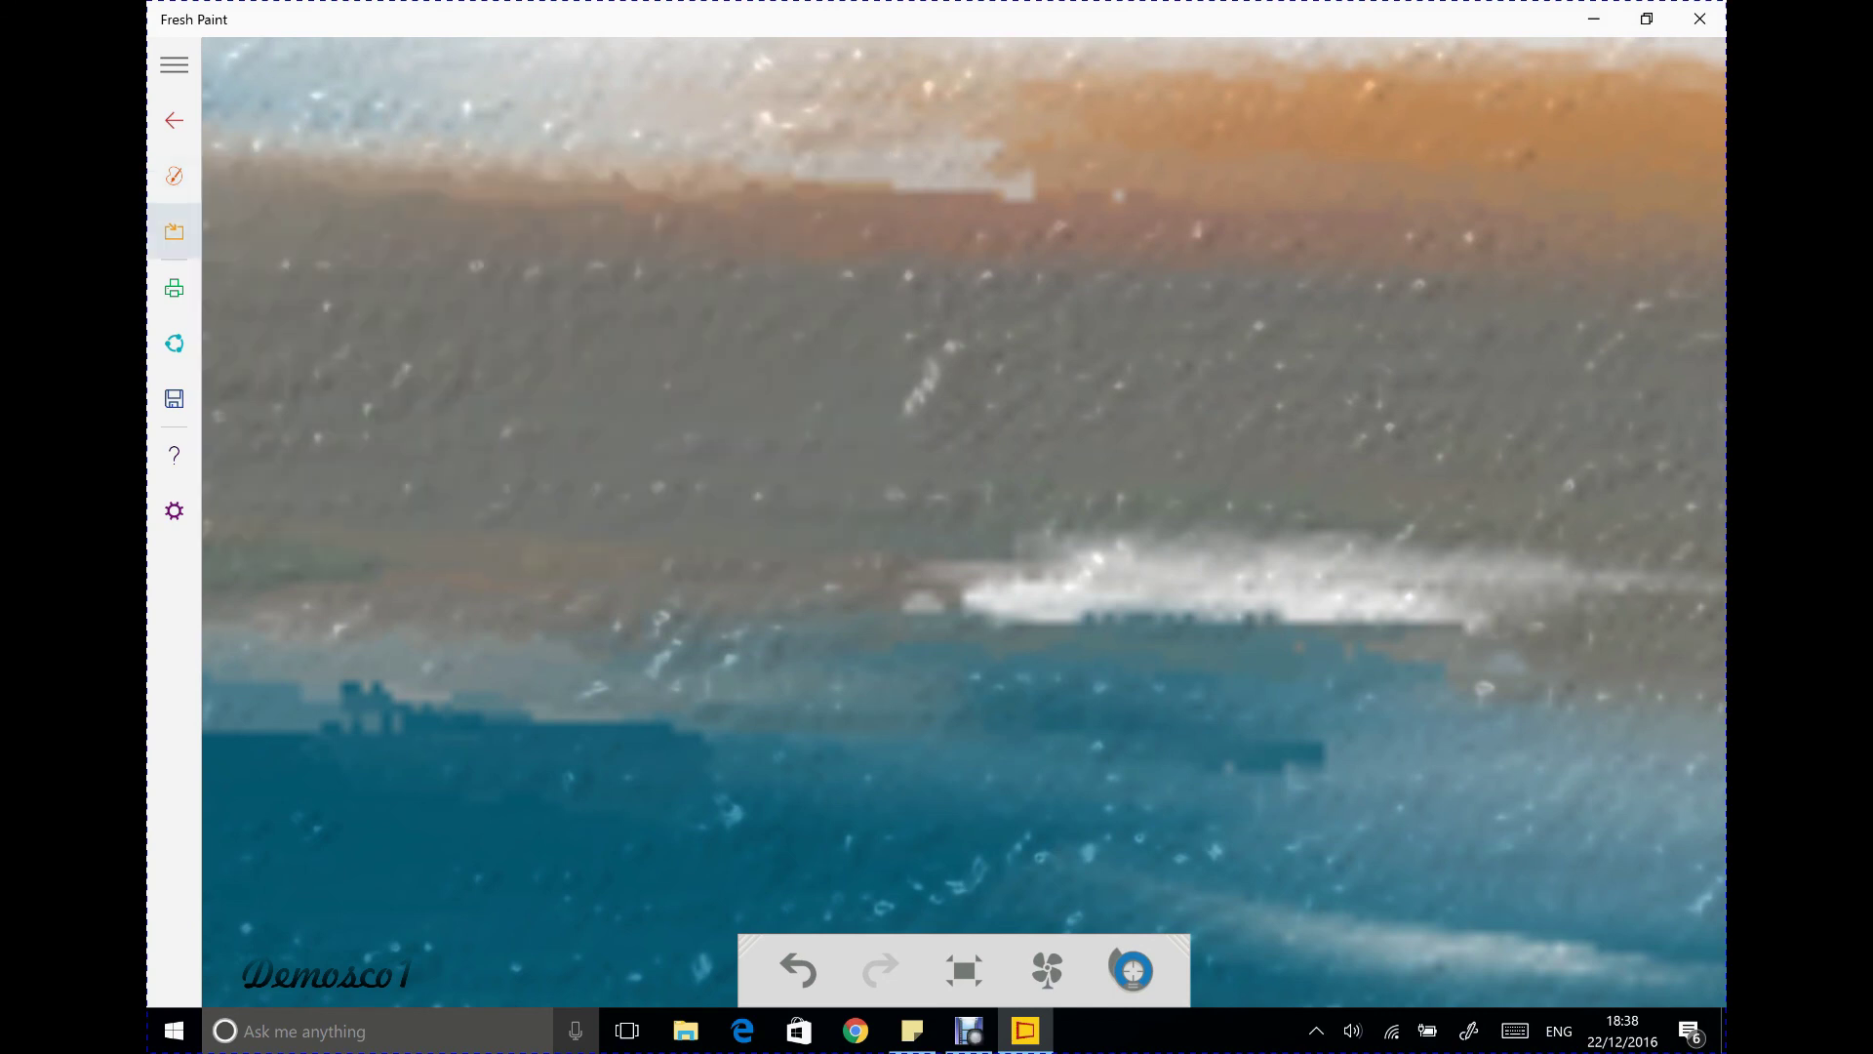
pyautogui.moveTo(713, 313)
pyautogui.mouseDown()
pyautogui.moveTo(790, 375)
pyautogui.moveTo(819, 346)
pyautogui.moveTo(907, 332)
pyautogui.mouseUp()
pyautogui.moveTo(800, 418); pyautogui.dragTo(801, 454)
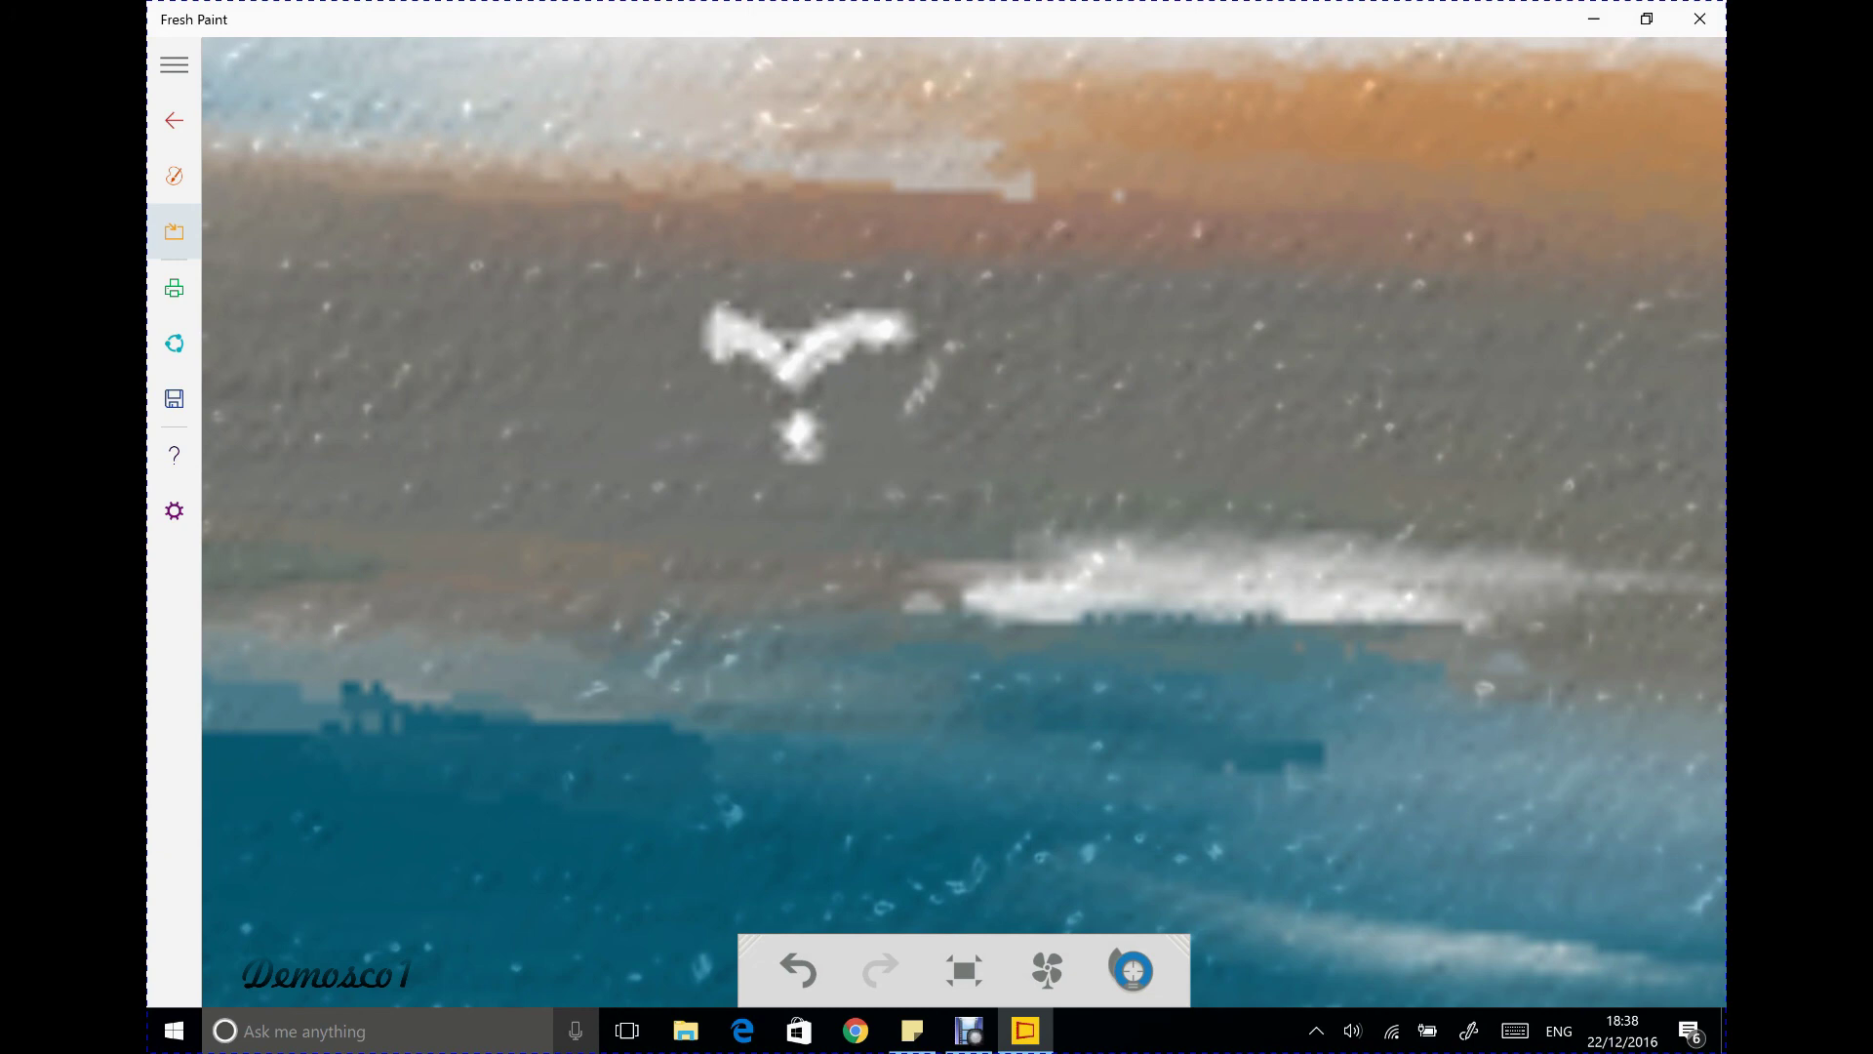
# Paint a sixth tilted white gull beside the fifth over the grey water, redoing the first attempt, and place a dot beneath it
pyautogui.moveTo(288, 447)
pyautogui.mouseDown()
pyautogui.moveTo(380, 449)
pyautogui.moveTo(405, 371)
pyautogui.mouseUp()
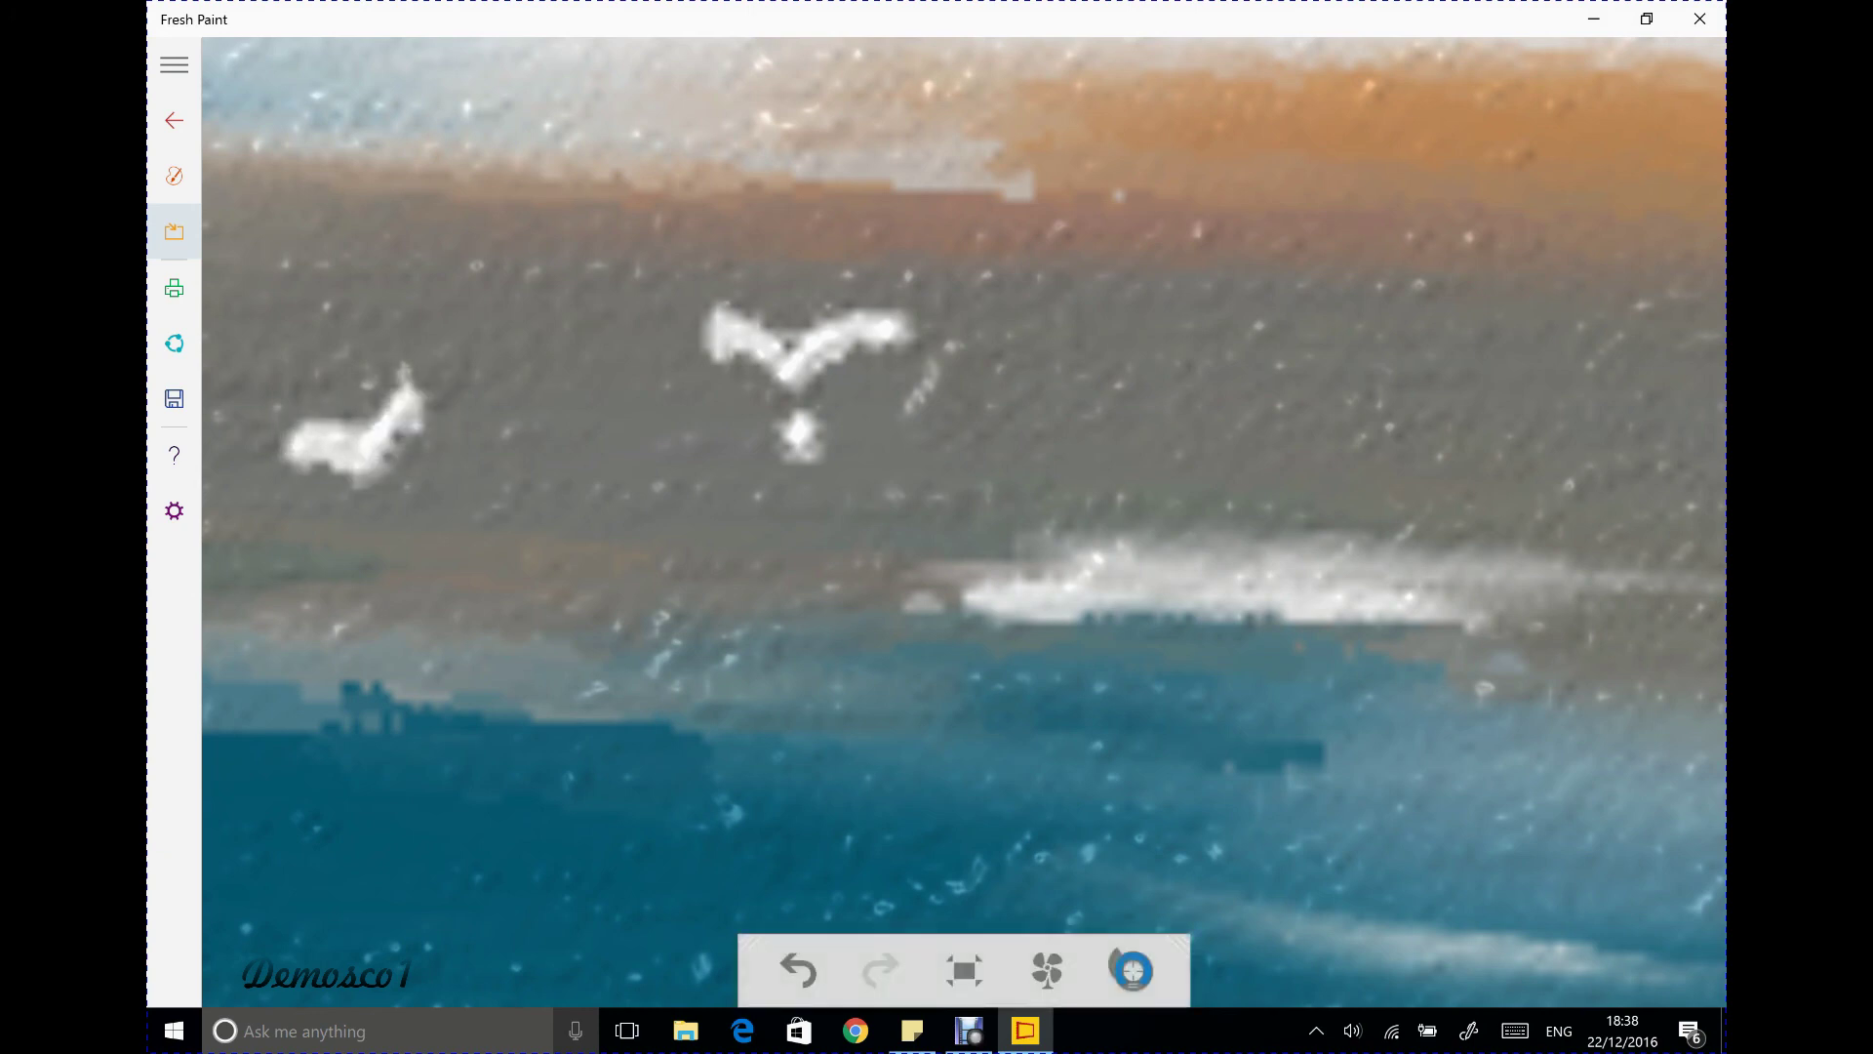
pyautogui.click(798, 970)
pyautogui.moveTo(258, 478)
pyautogui.mouseDown()
pyautogui.moveTo(383, 490)
pyautogui.moveTo(374, 427)
pyautogui.moveTo(405, 375)
pyautogui.mouseUp()
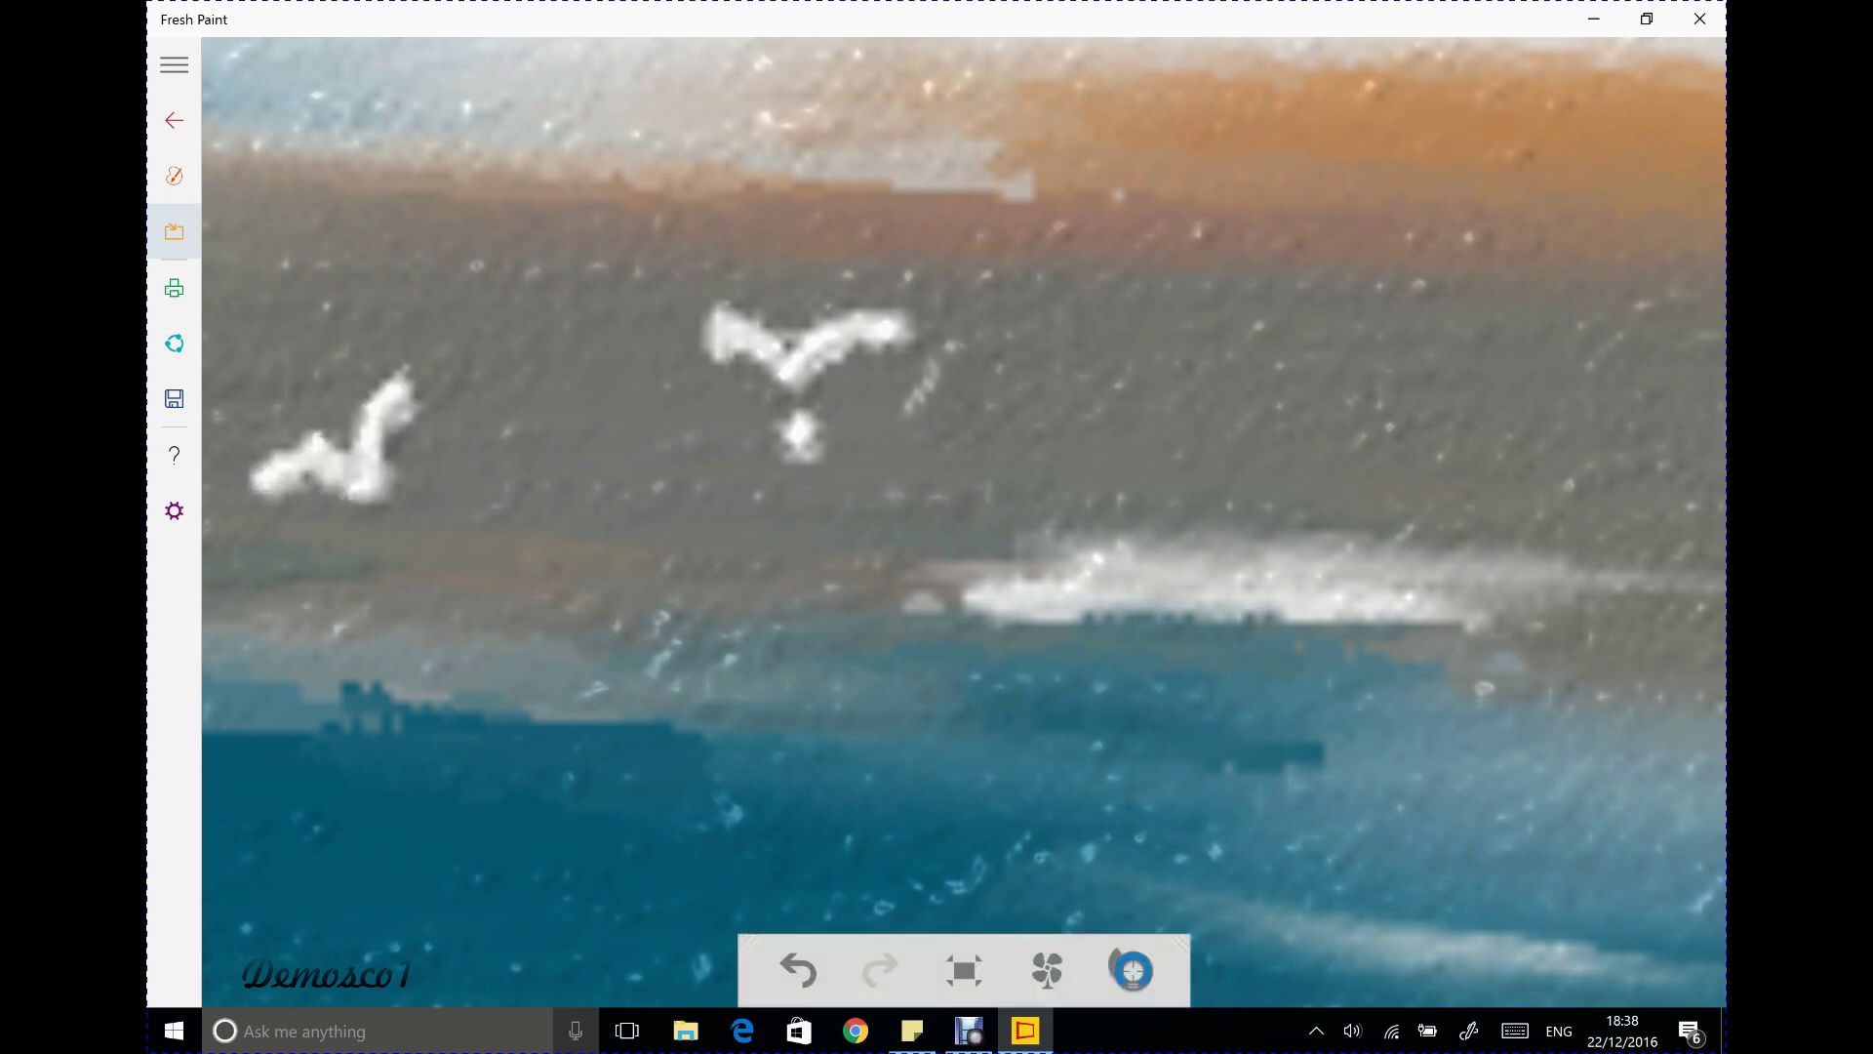
pyautogui.click(410, 534)
pyautogui.scroll(-3, 692, 729)
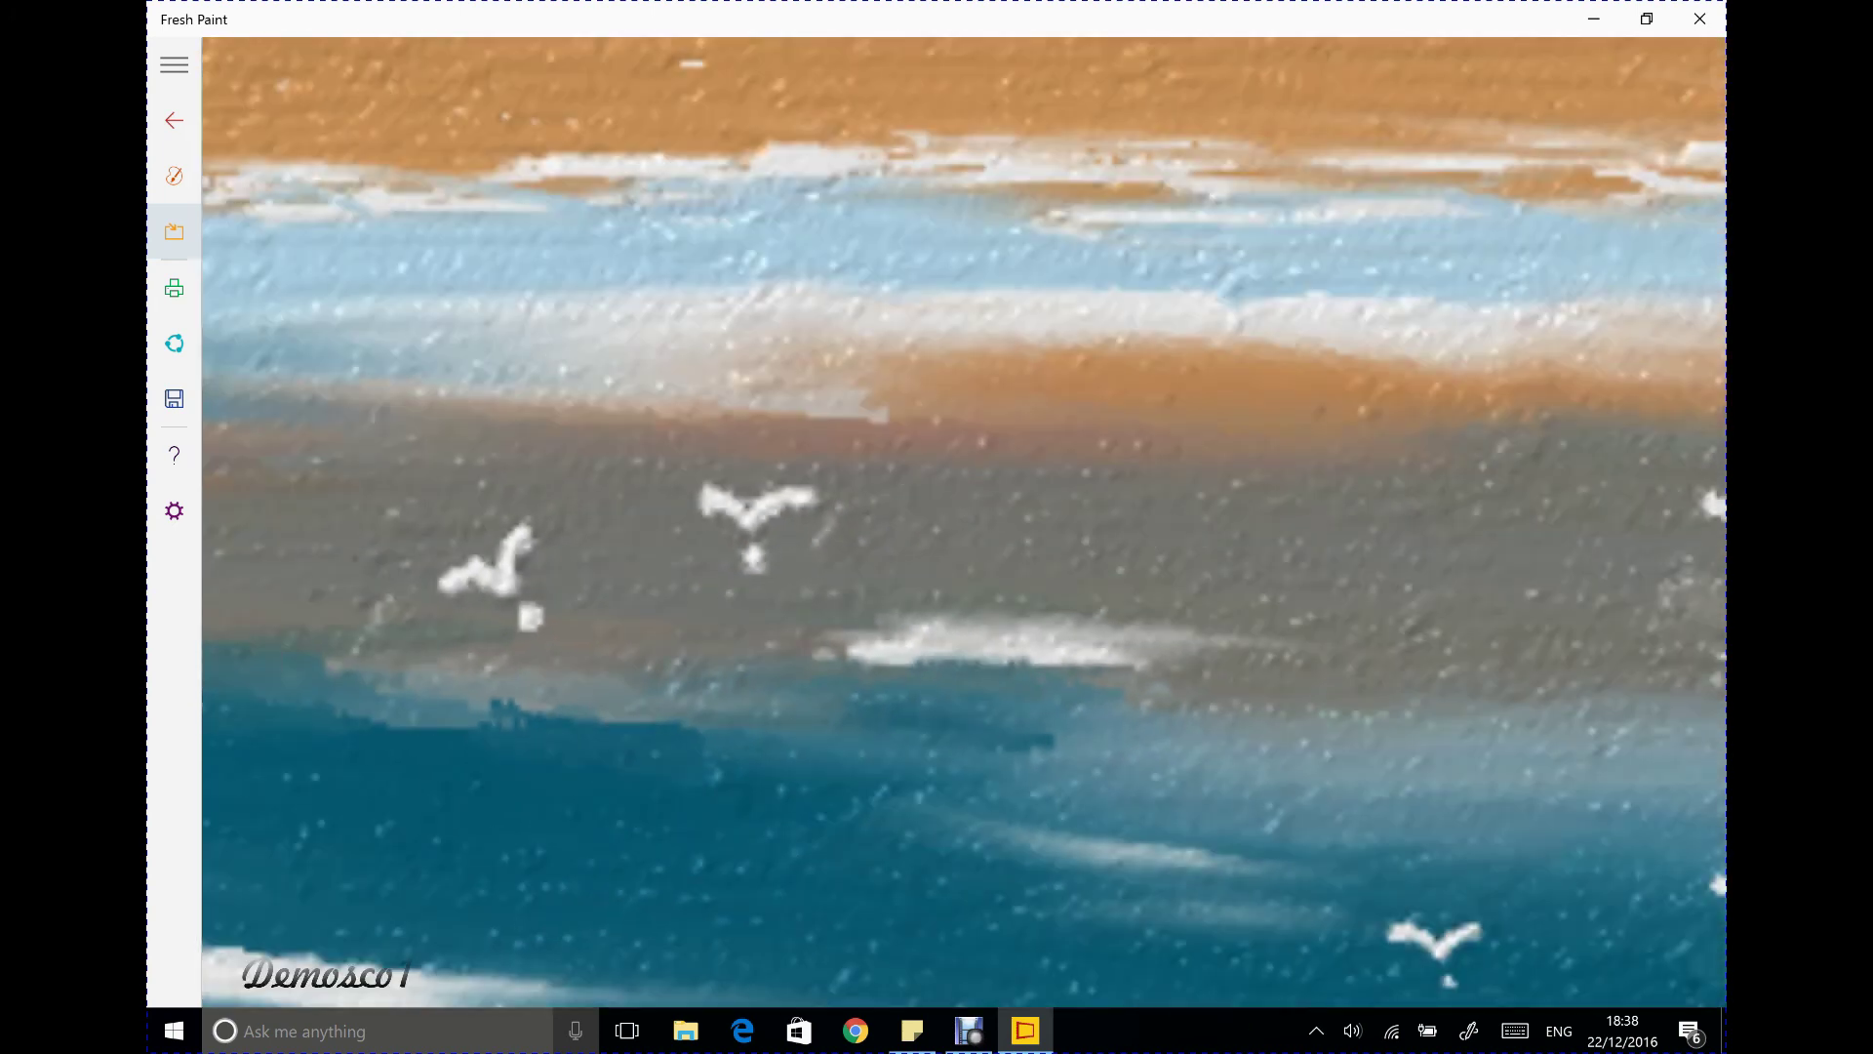
# Undo the stray white marks made around the two new gulls
pyautogui.moveTo(806, 789); pyautogui.dragTo(776, 755)
pyautogui.click(573, 730)
pyautogui.click(798, 970)
pyautogui.click(798, 970)
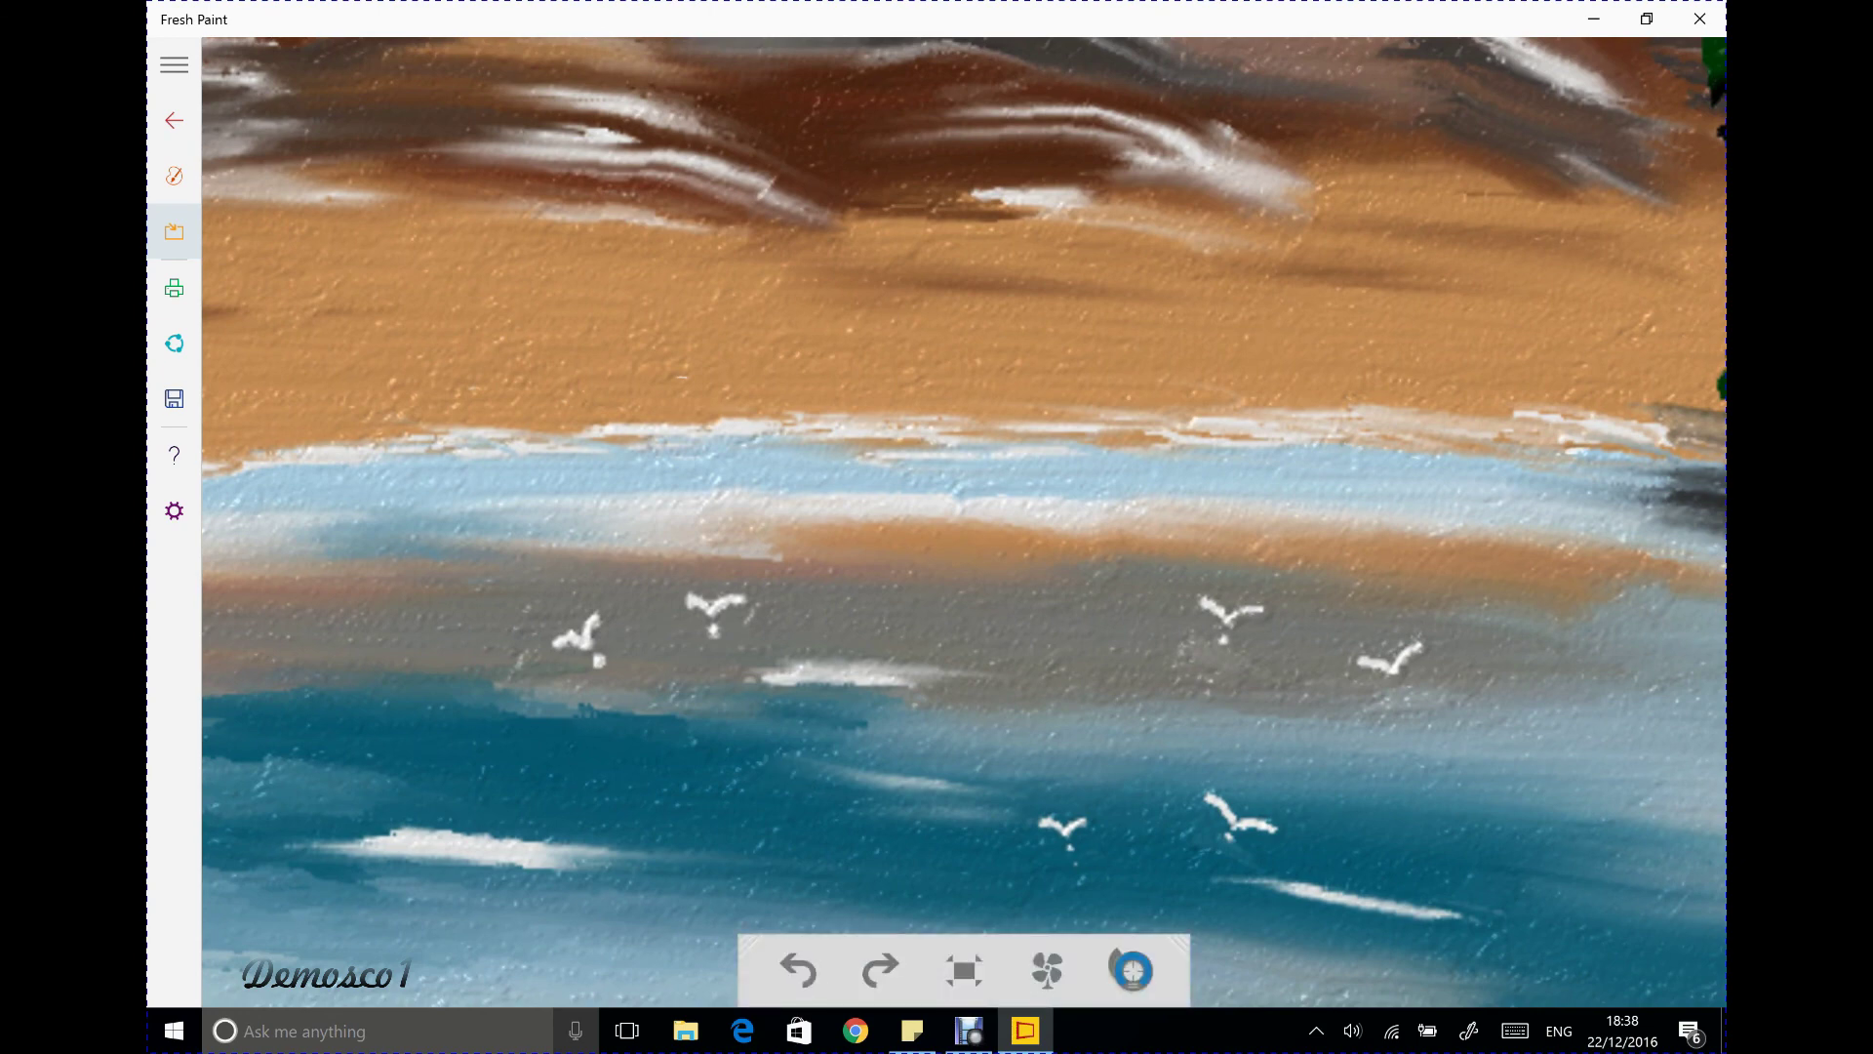
# Check the whole painting and blend away the stray white mark and the dots beneath the two new gulls with the clean thin round brush
pyautogui.click(964, 970)
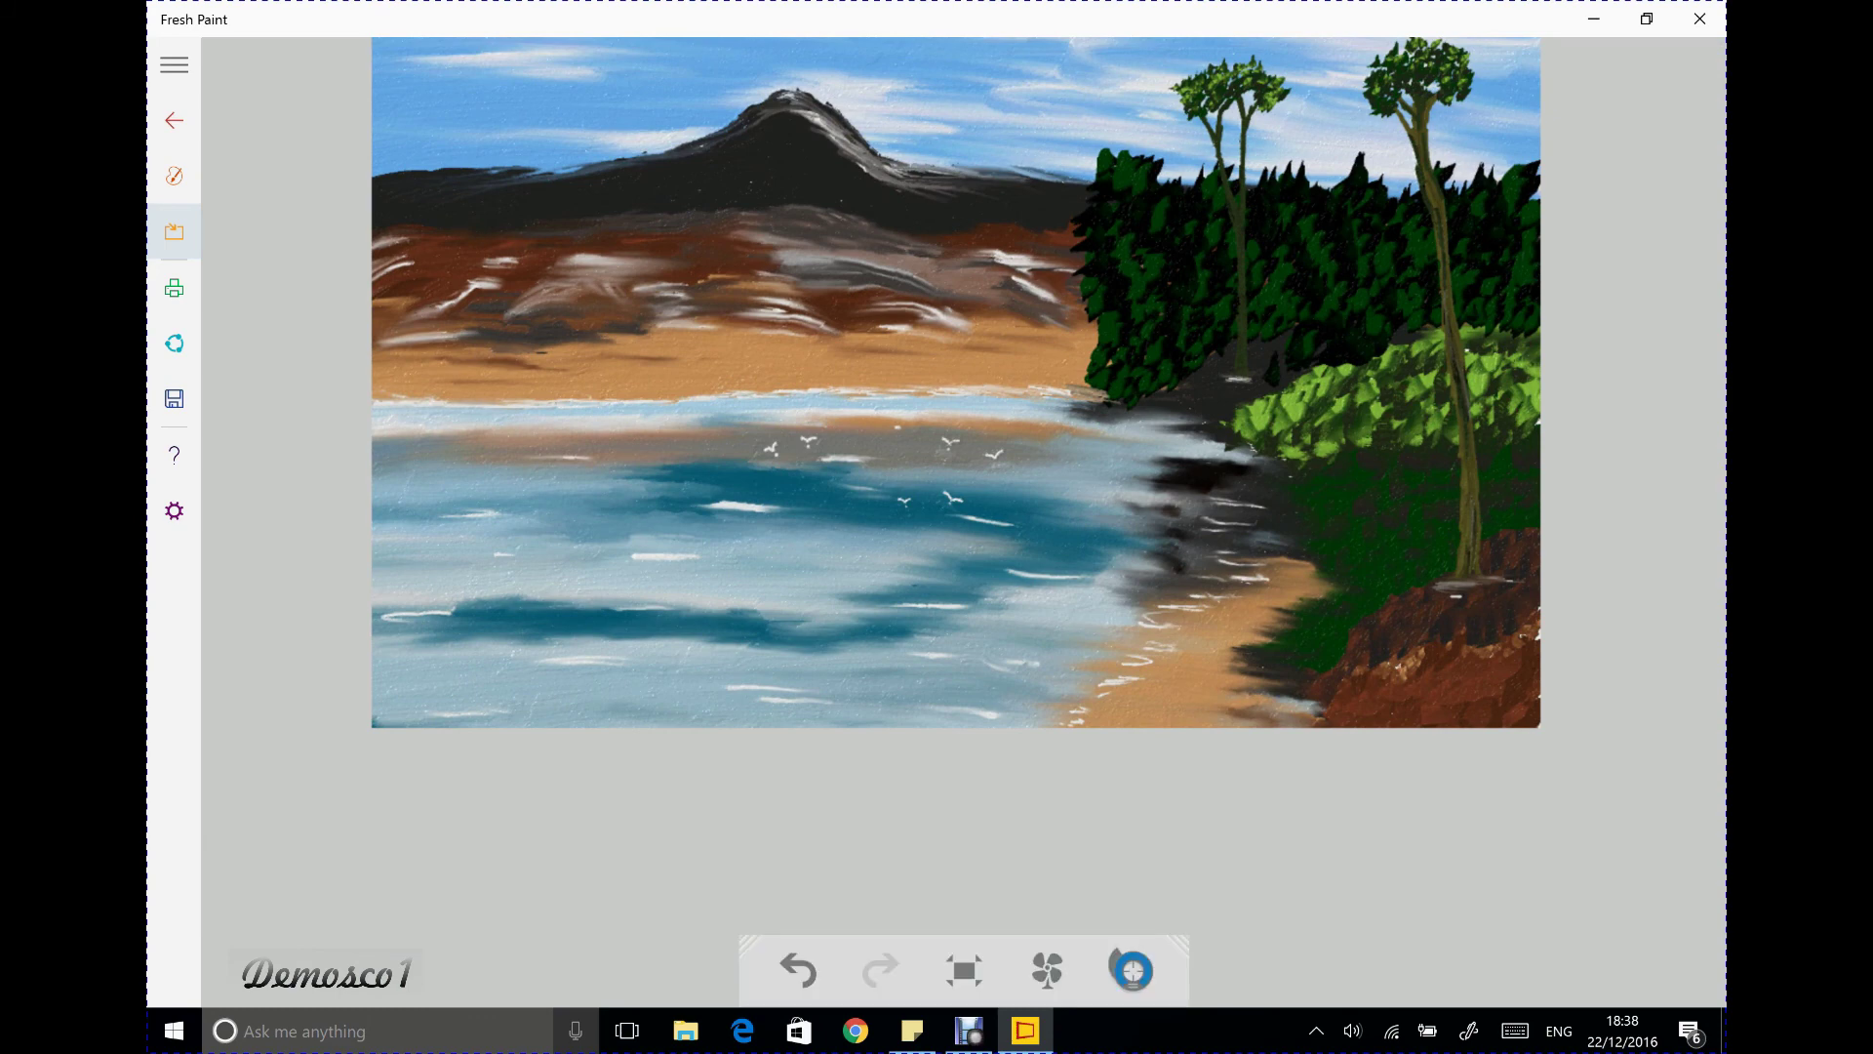
pyautogui.scroll(3, 956, 381)
pyautogui.scroll(-3, 956, 380)
pyautogui.scroll(2, 957, 381)
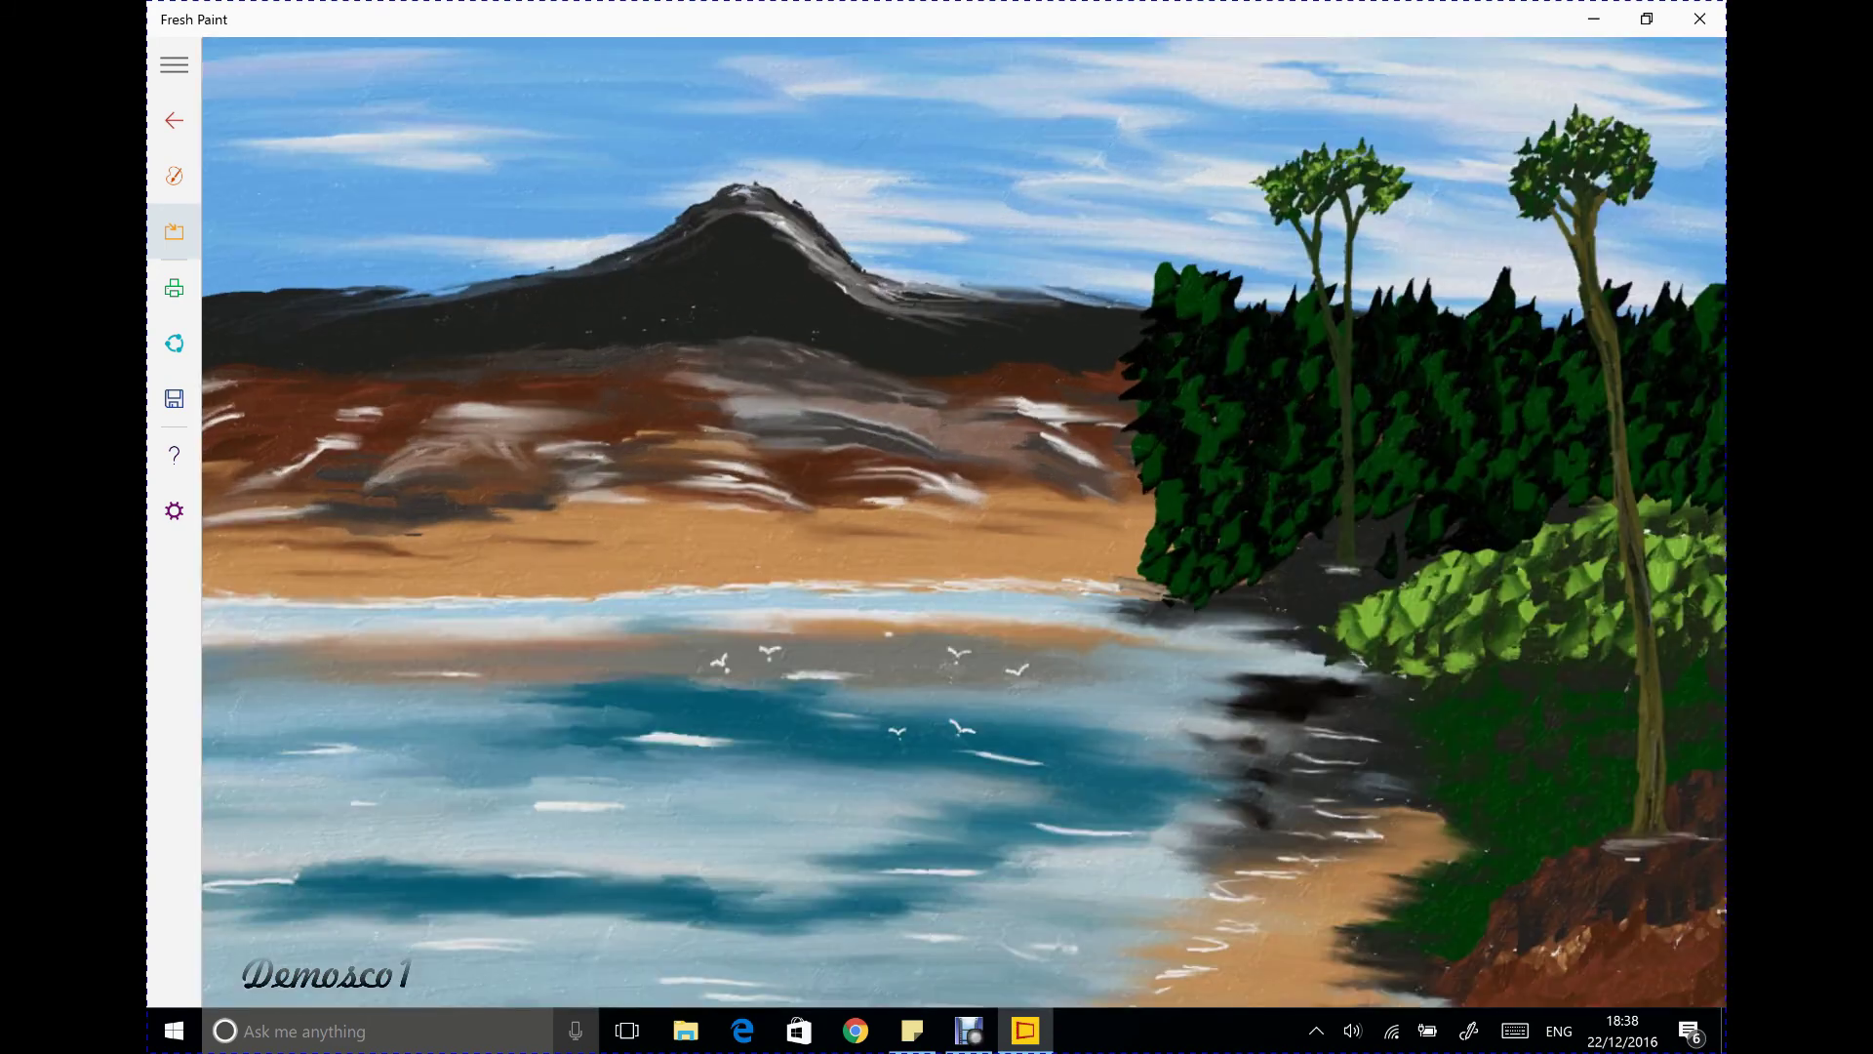
pyautogui.scroll(-1, 927, 536)
pyautogui.scroll(-1, 927, 536)
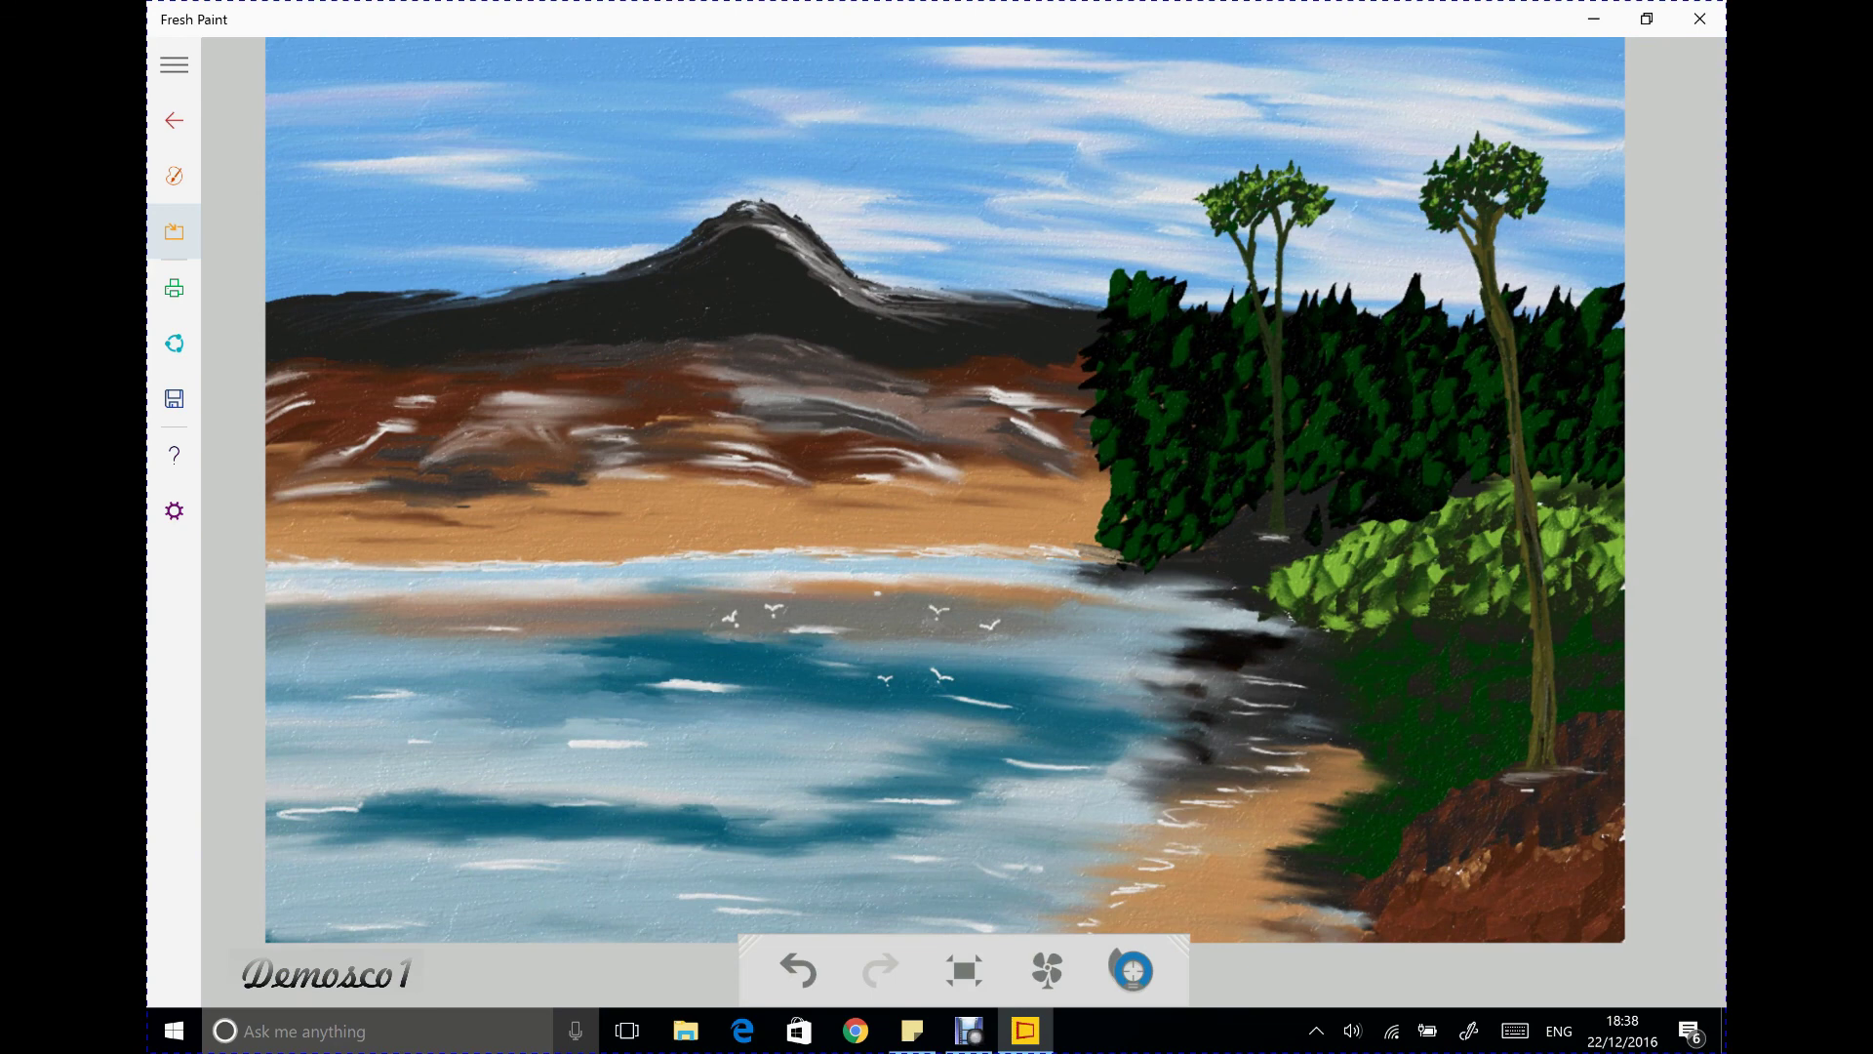
pyautogui.click(174, 176)
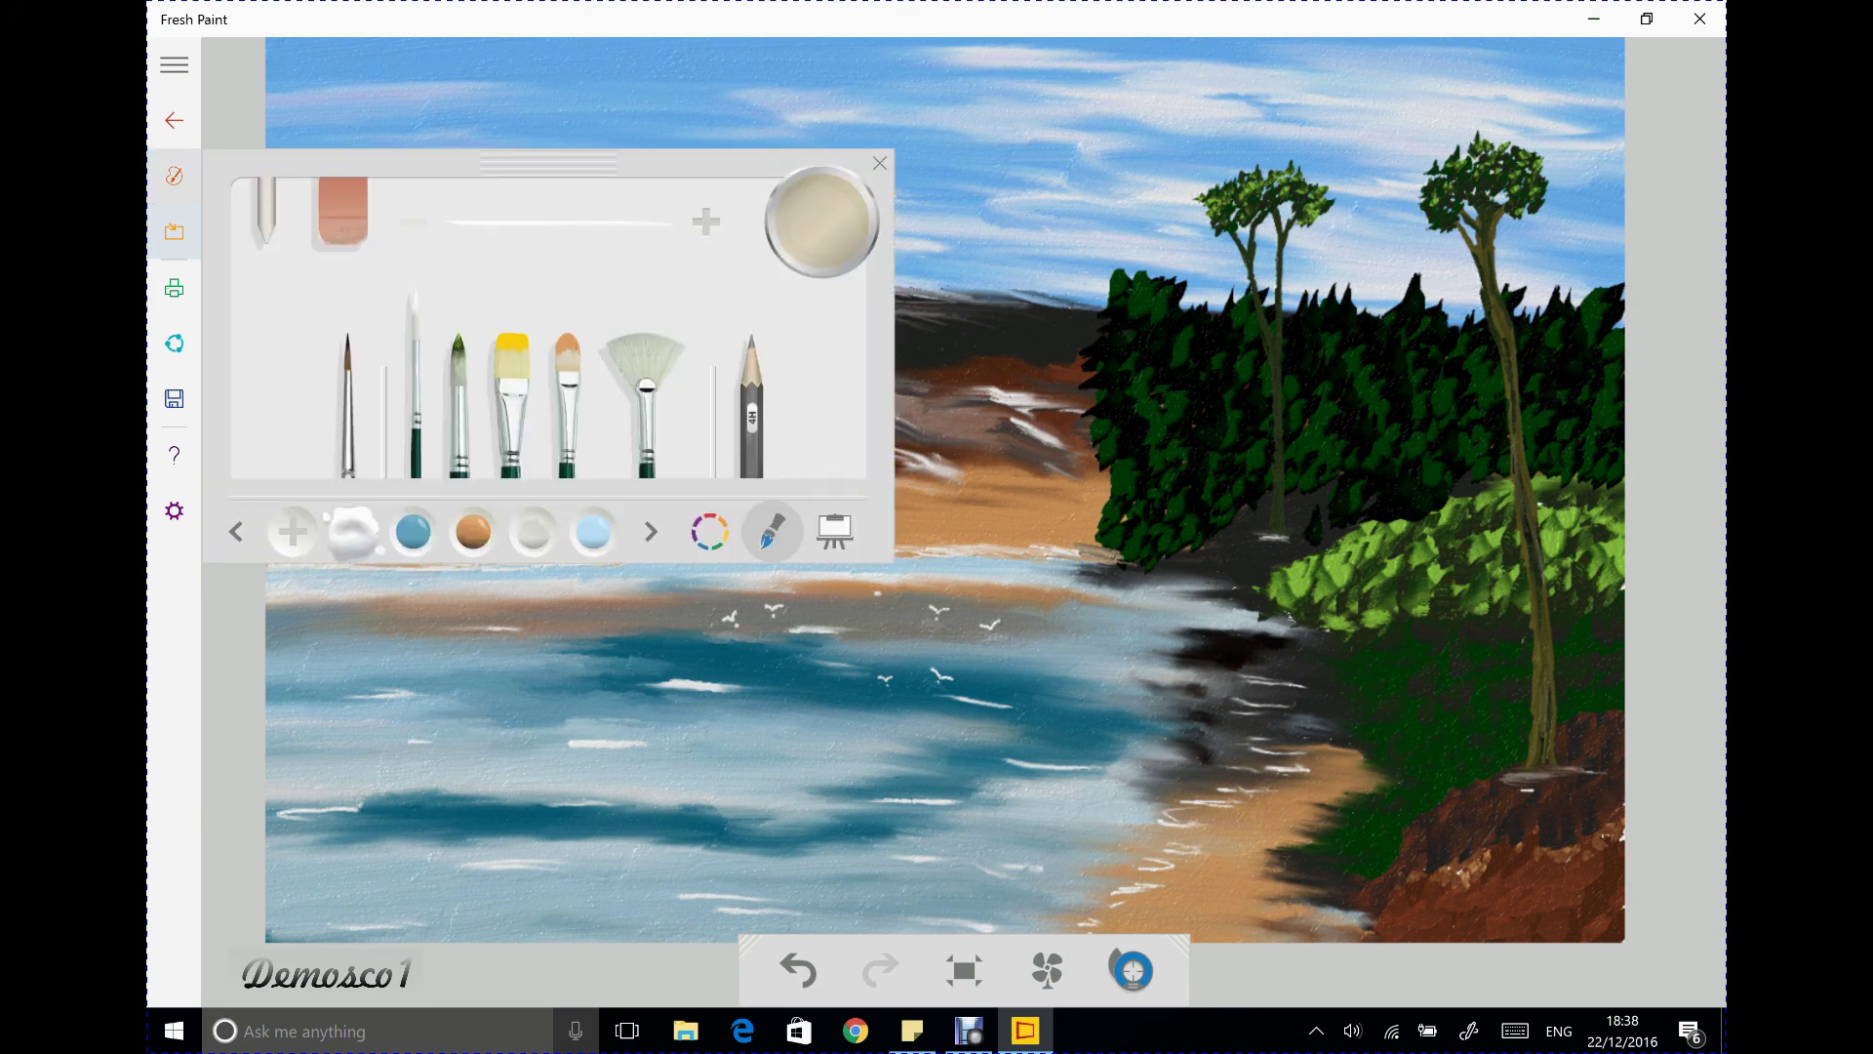
pyautogui.press('Escape')
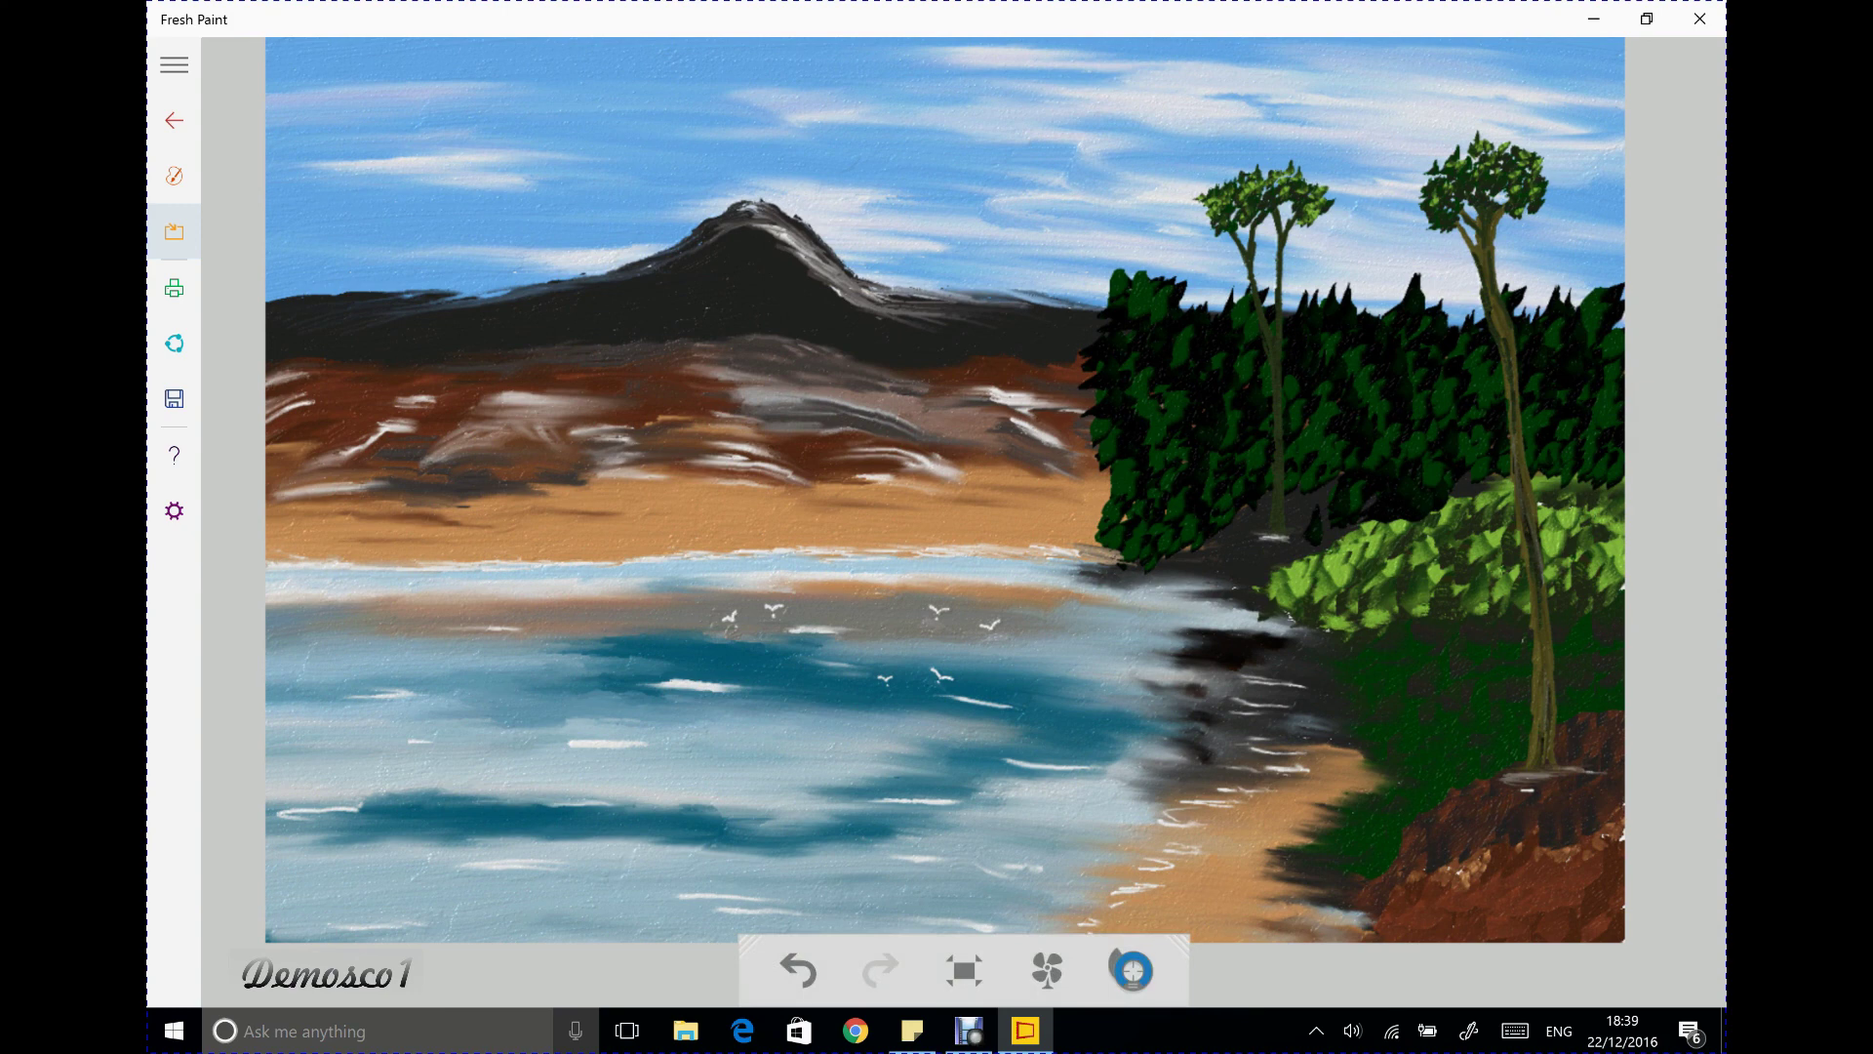
pyautogui.click(174, 175)
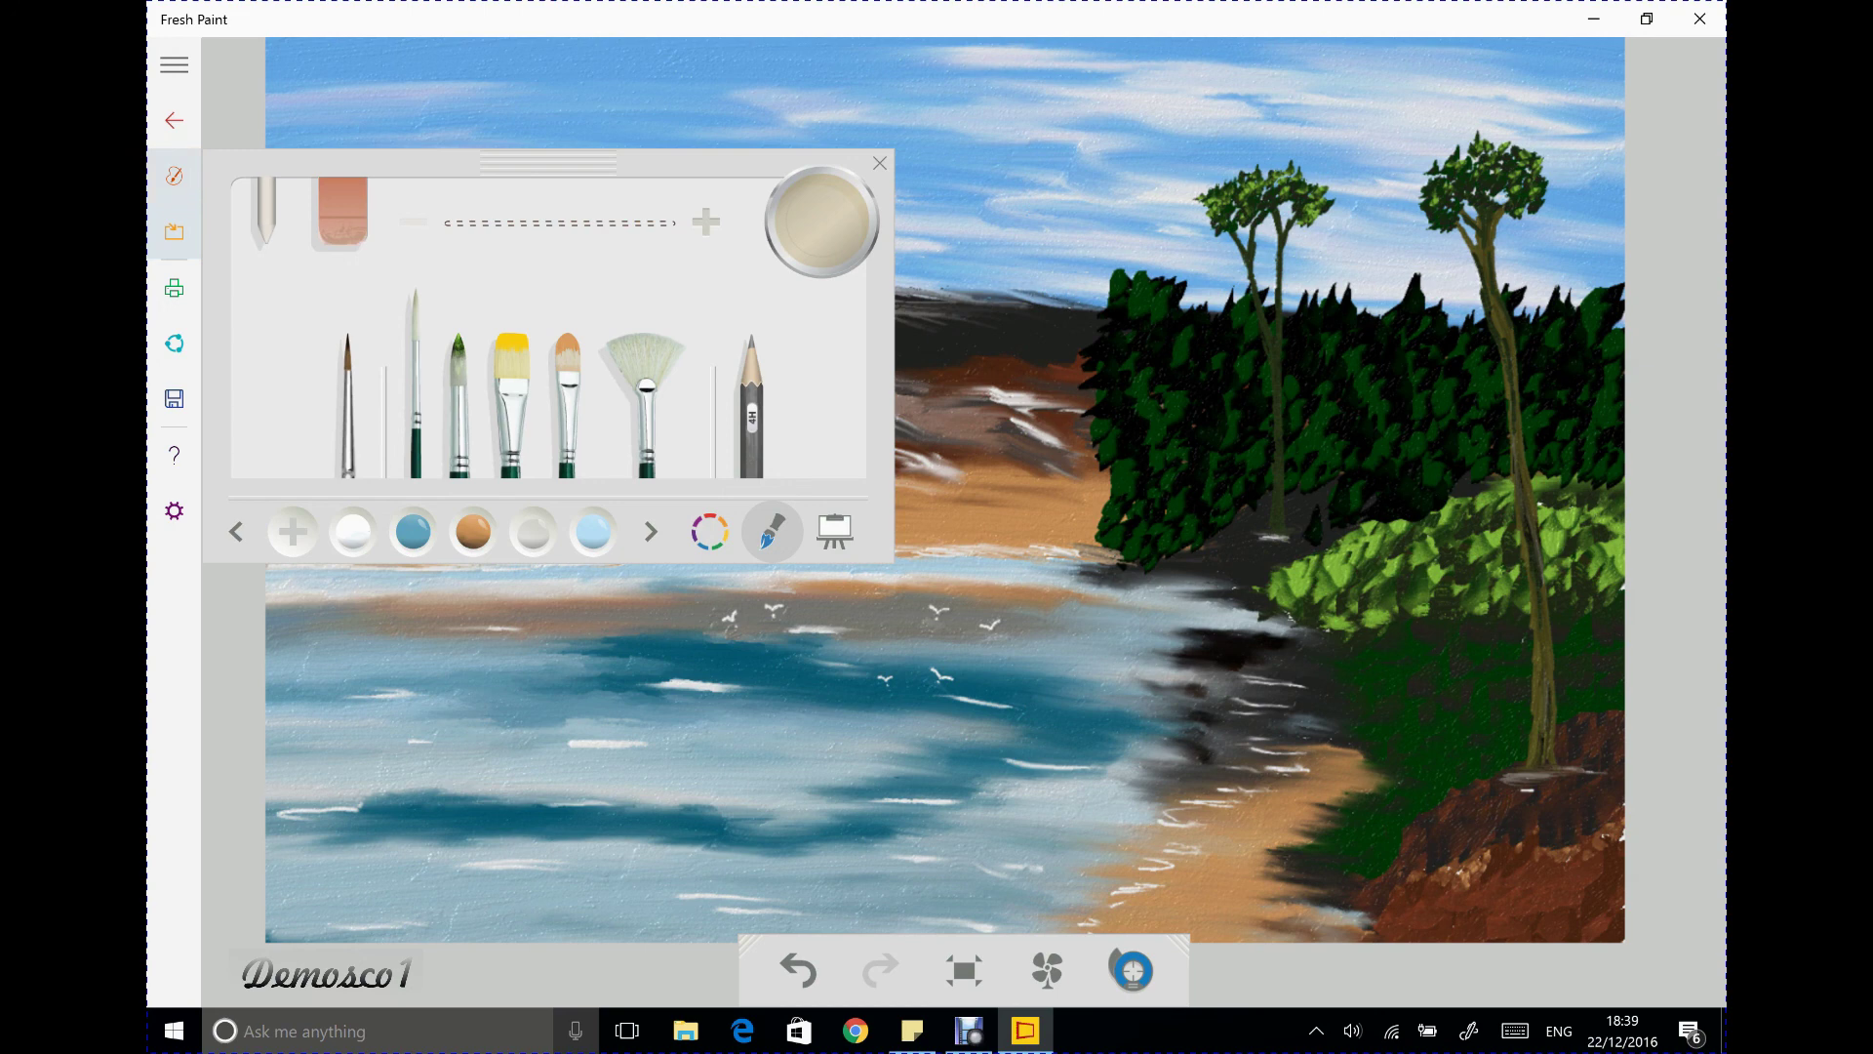
pyautogui.click(174, 176)
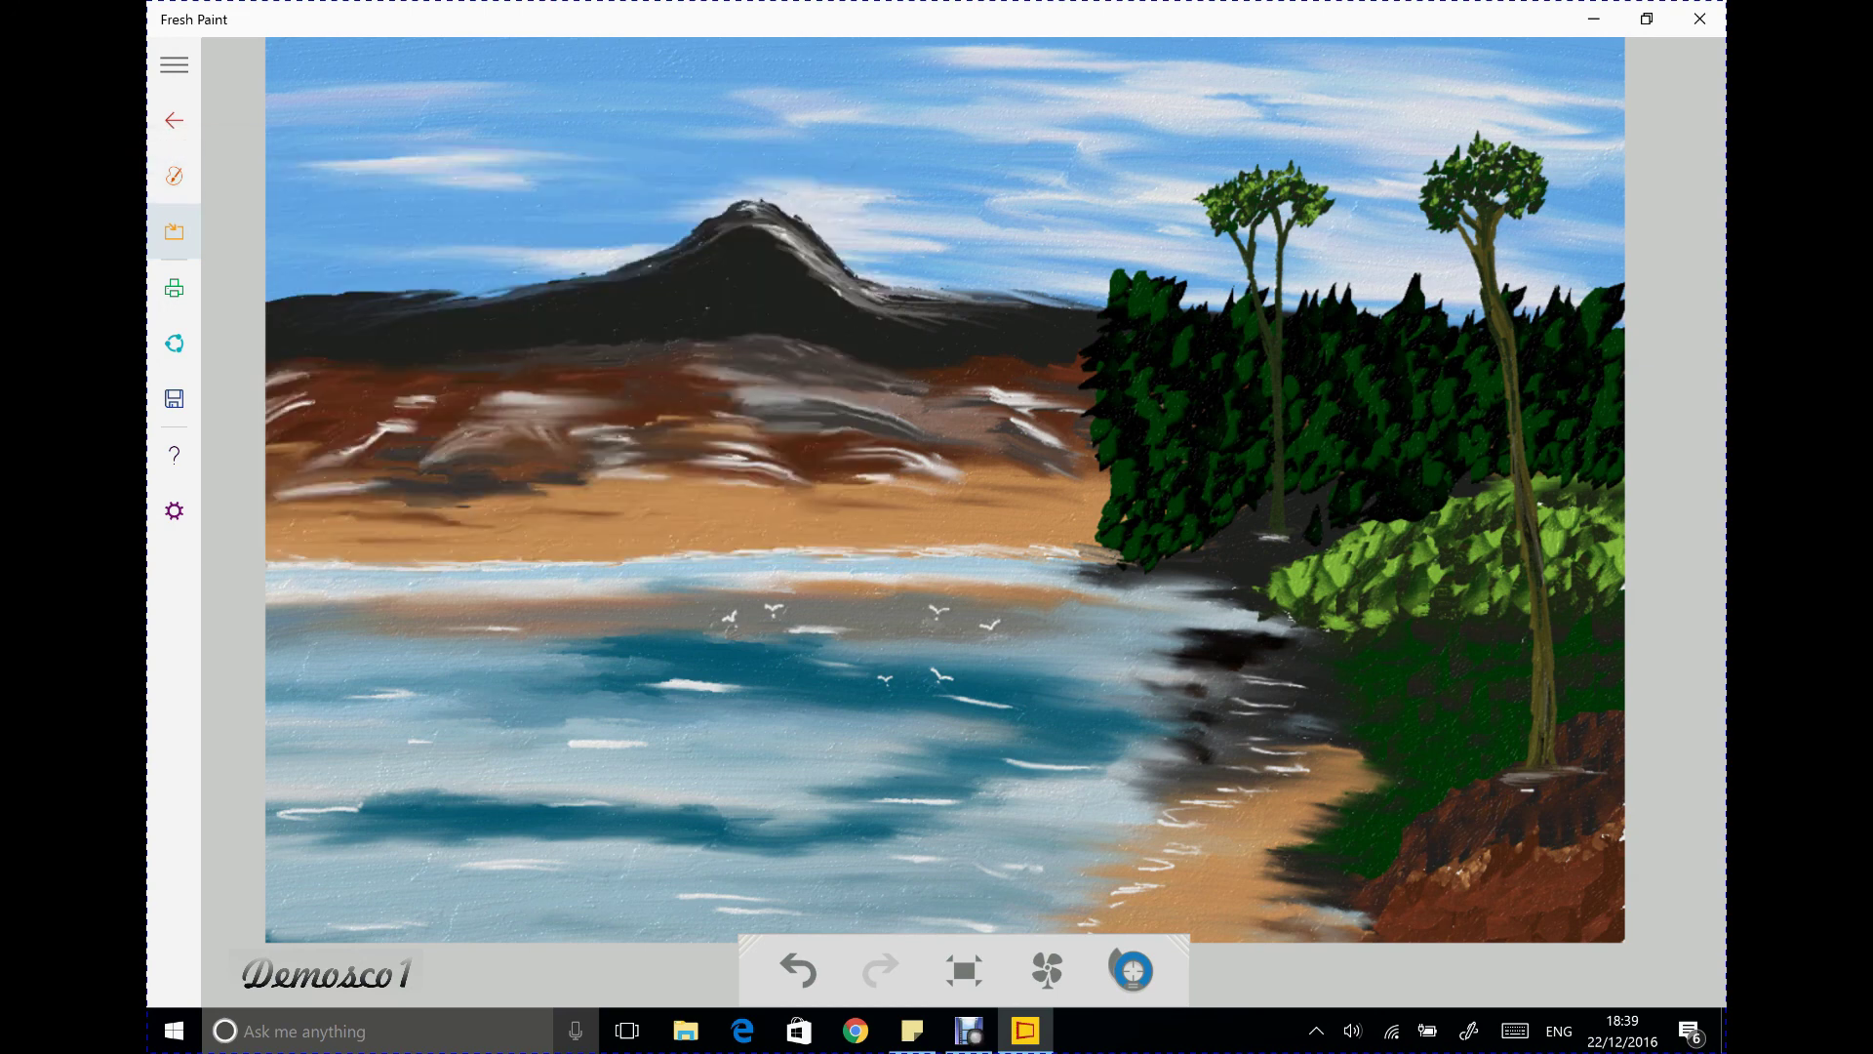
# Paint clusters of short dark brown marks across the far sandy shore with the thin round brush loaded with brown
pyautogui.click(174, 176)
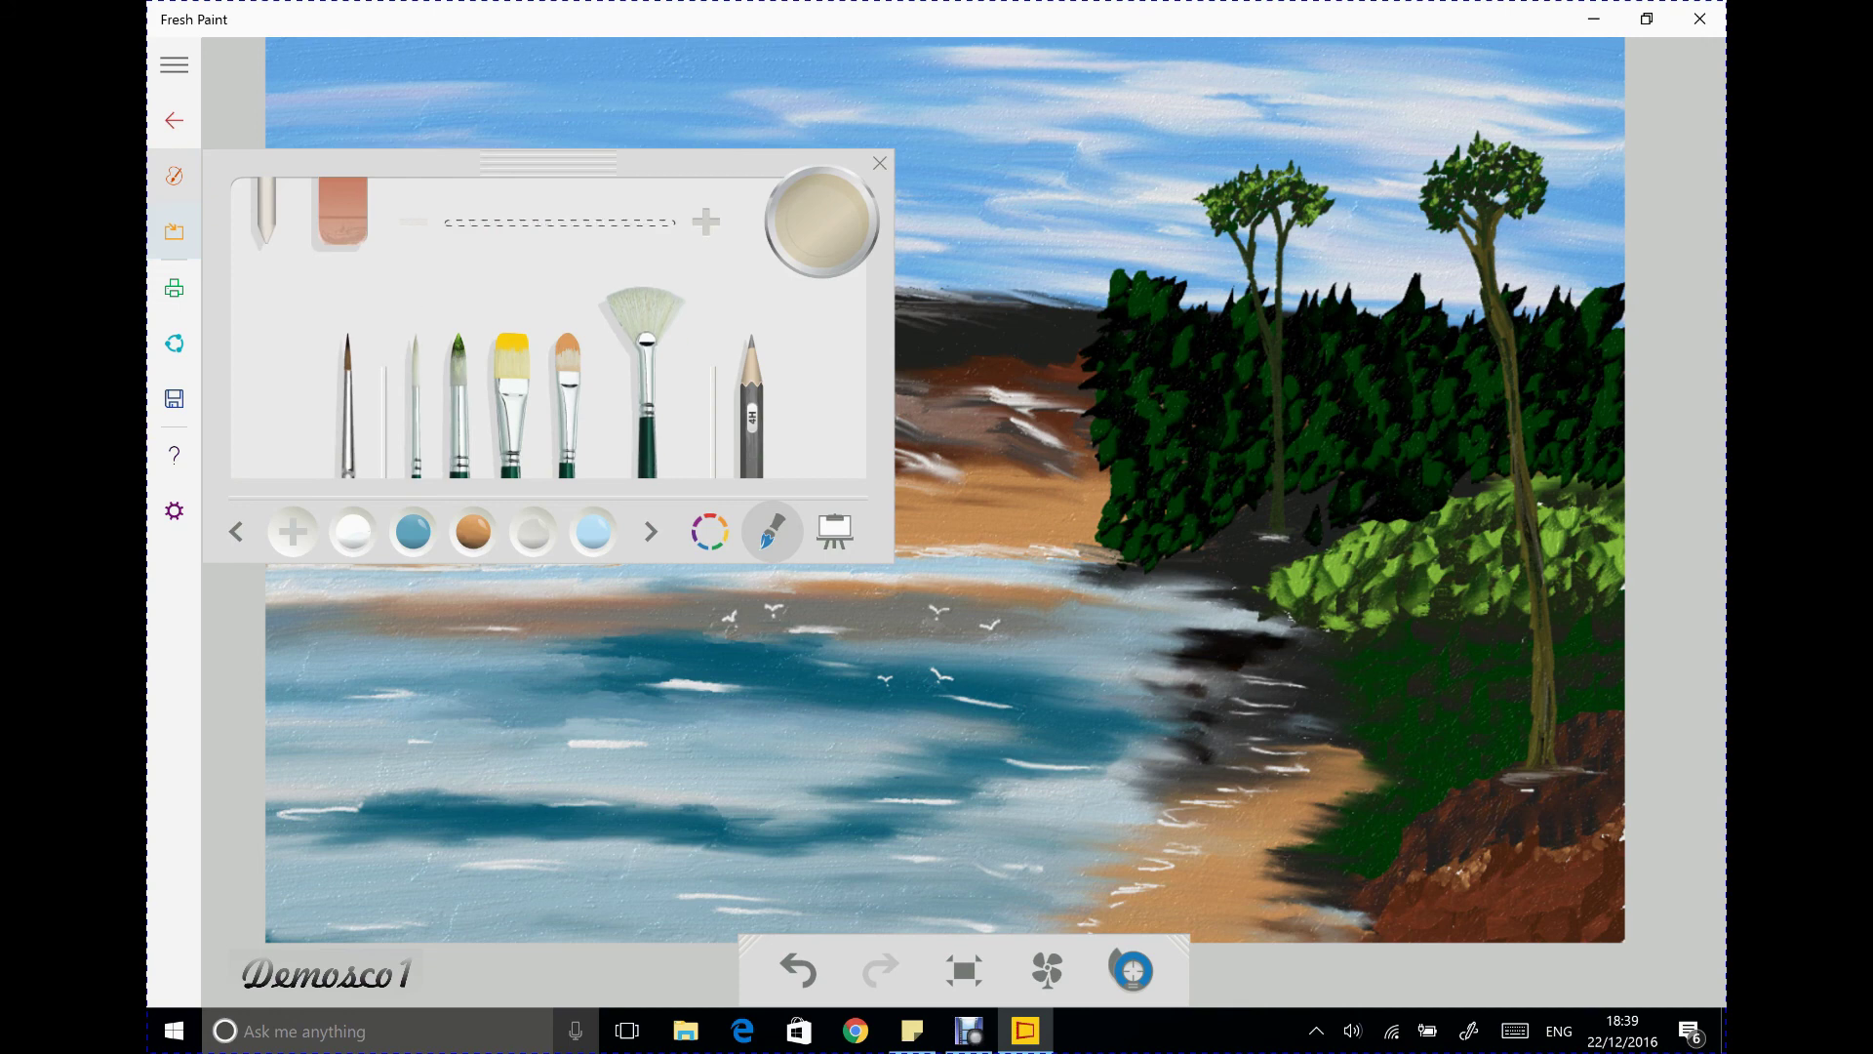
pyautogui.click(414, 370)
pyautogui.click(651, 531)
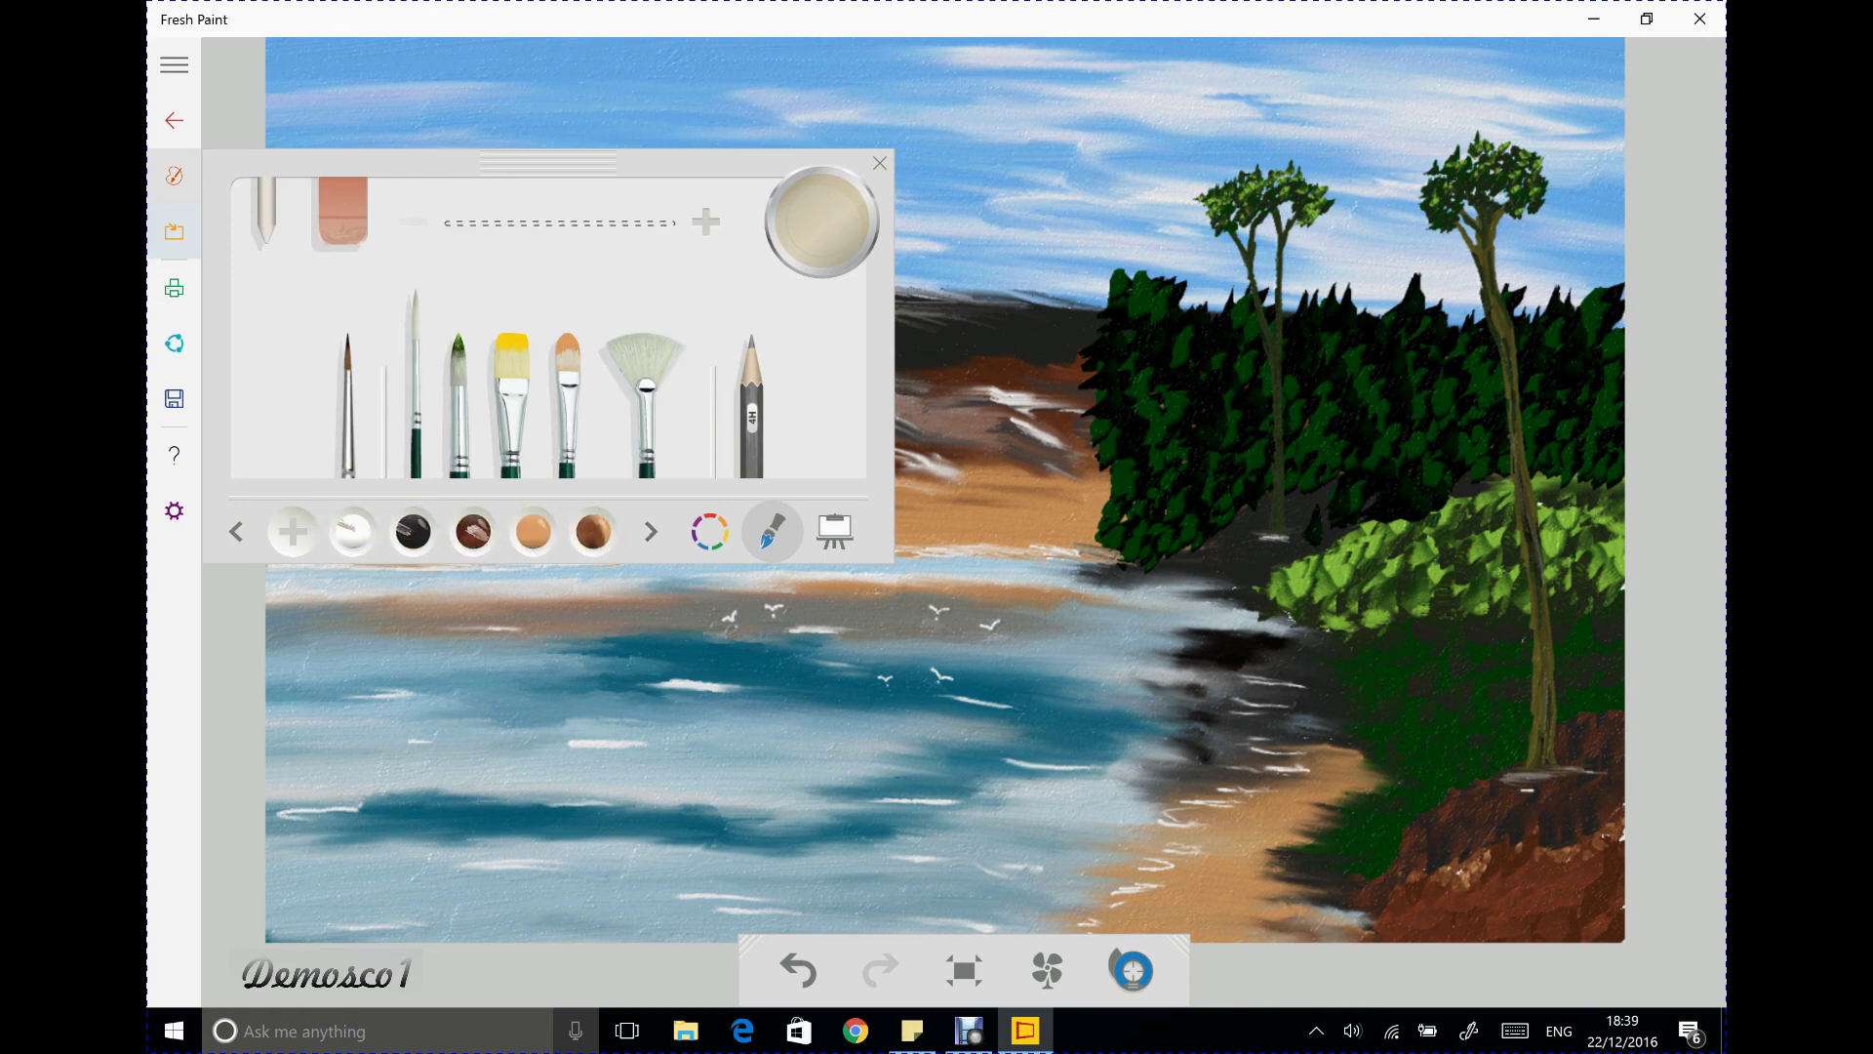
pyautogui.click(593, 531)
pyautogui.click(174, 175)
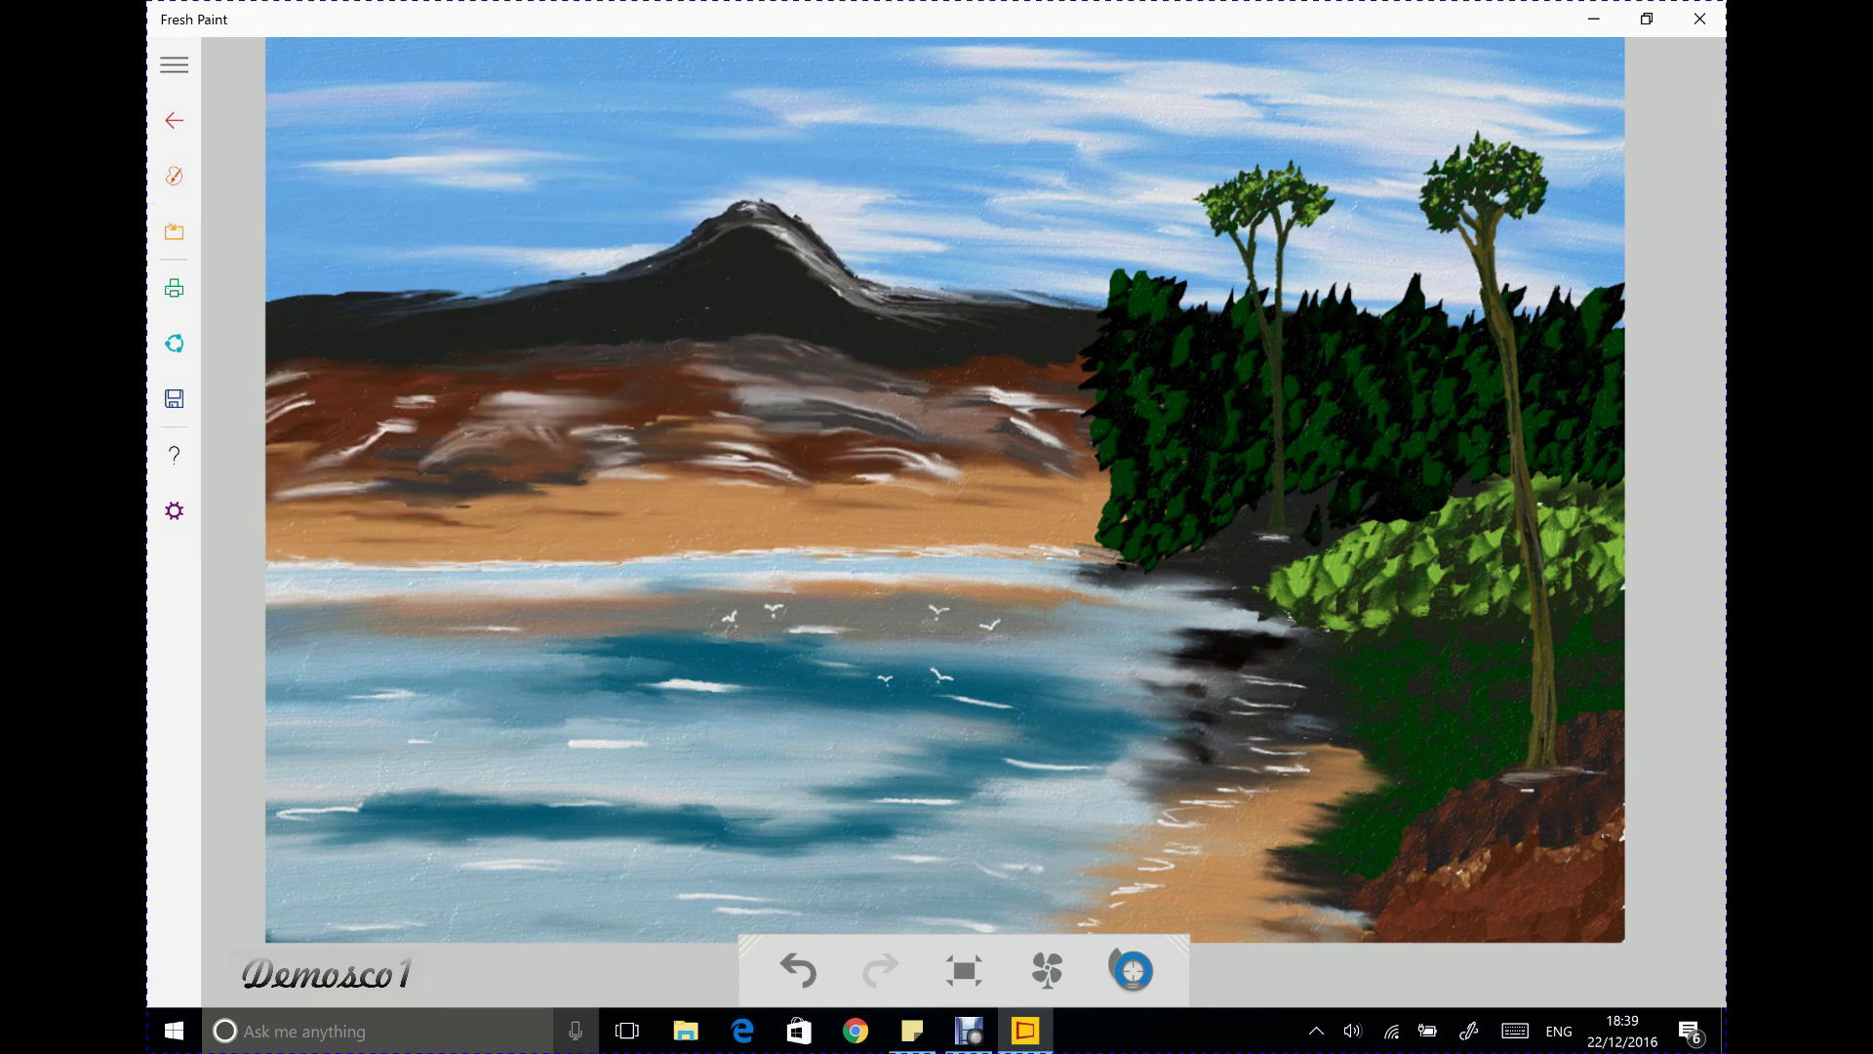
pyautogui.moveTo(701, 516); pyautogui.dragTo(734, 515)
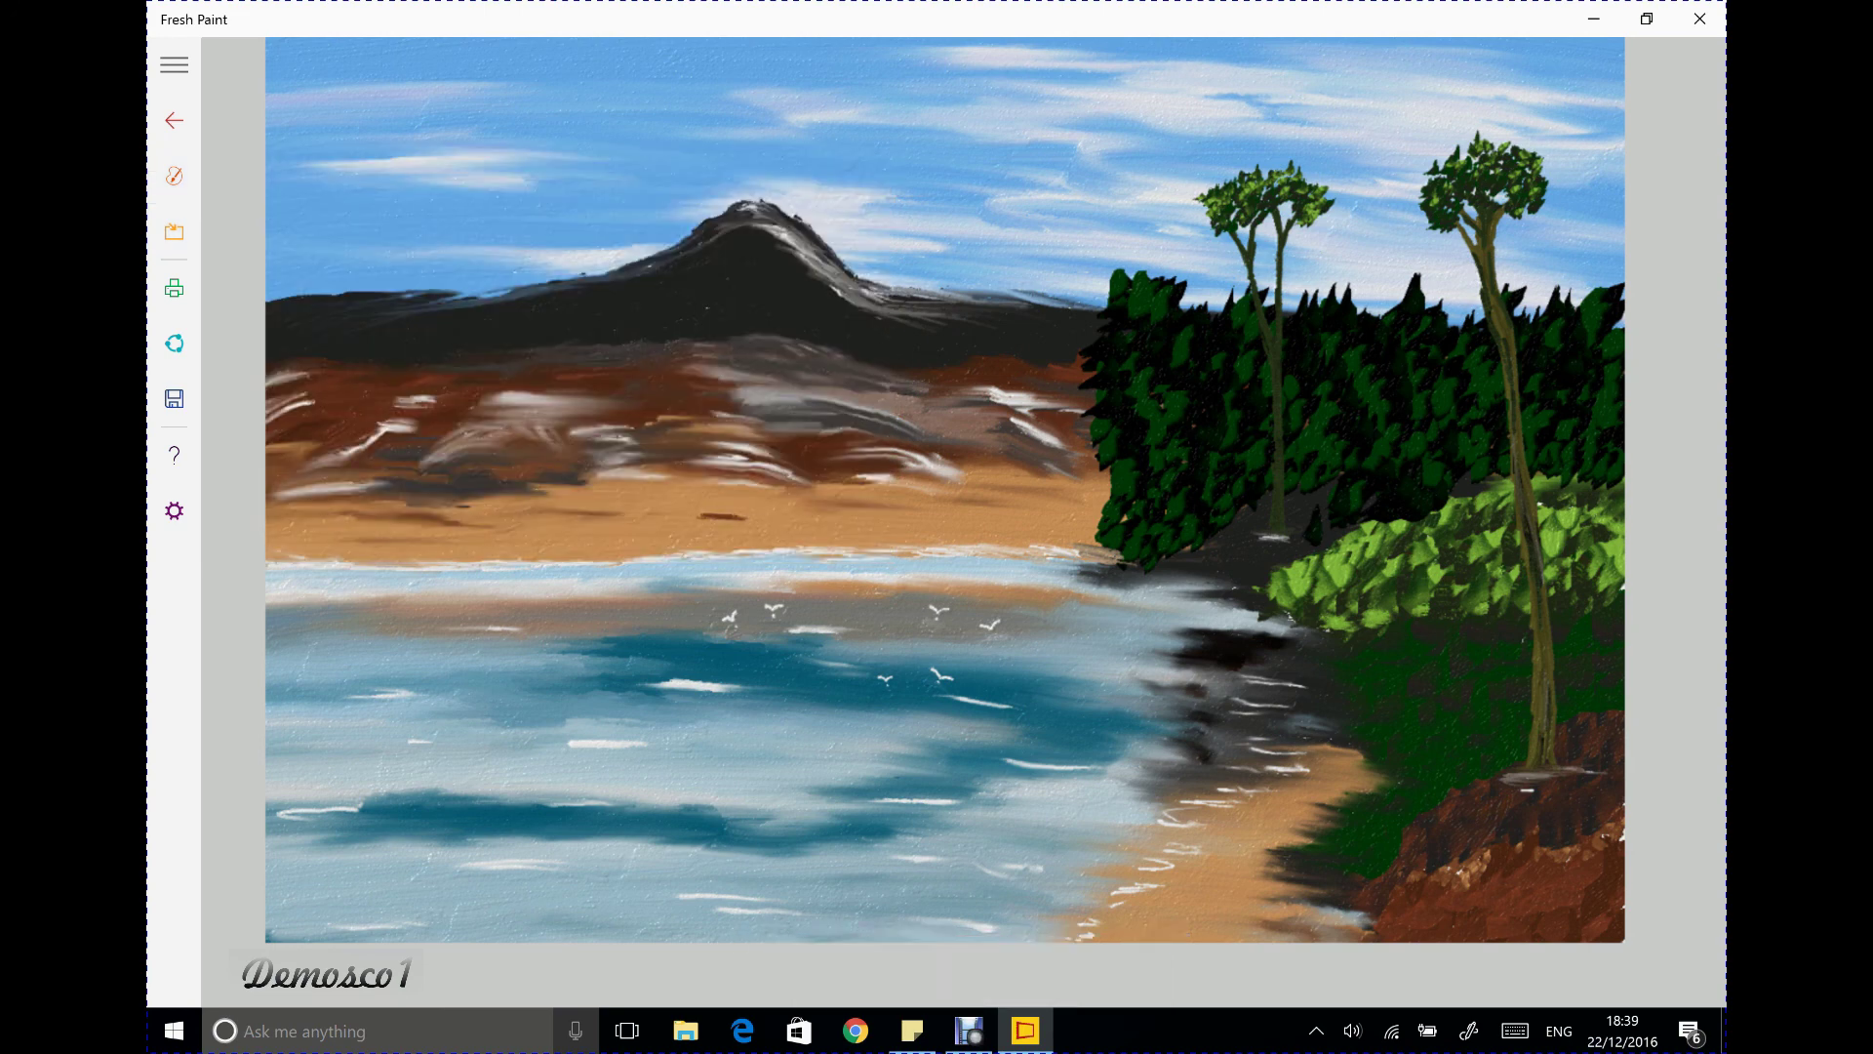
pyautogui.moveTo(711, 500); pyautogui.dragTo(736, 511)
pyautogui.moveTo(876, 517)
pyautogui.mouseDown()
pyautogui.moveTo(1006, 521)
pyautogui.moveTo(984, 525)
pyautogui.mouseUp()
pyautogui.moveTo(469, 544); pyautogui.dragTo(521, 538)
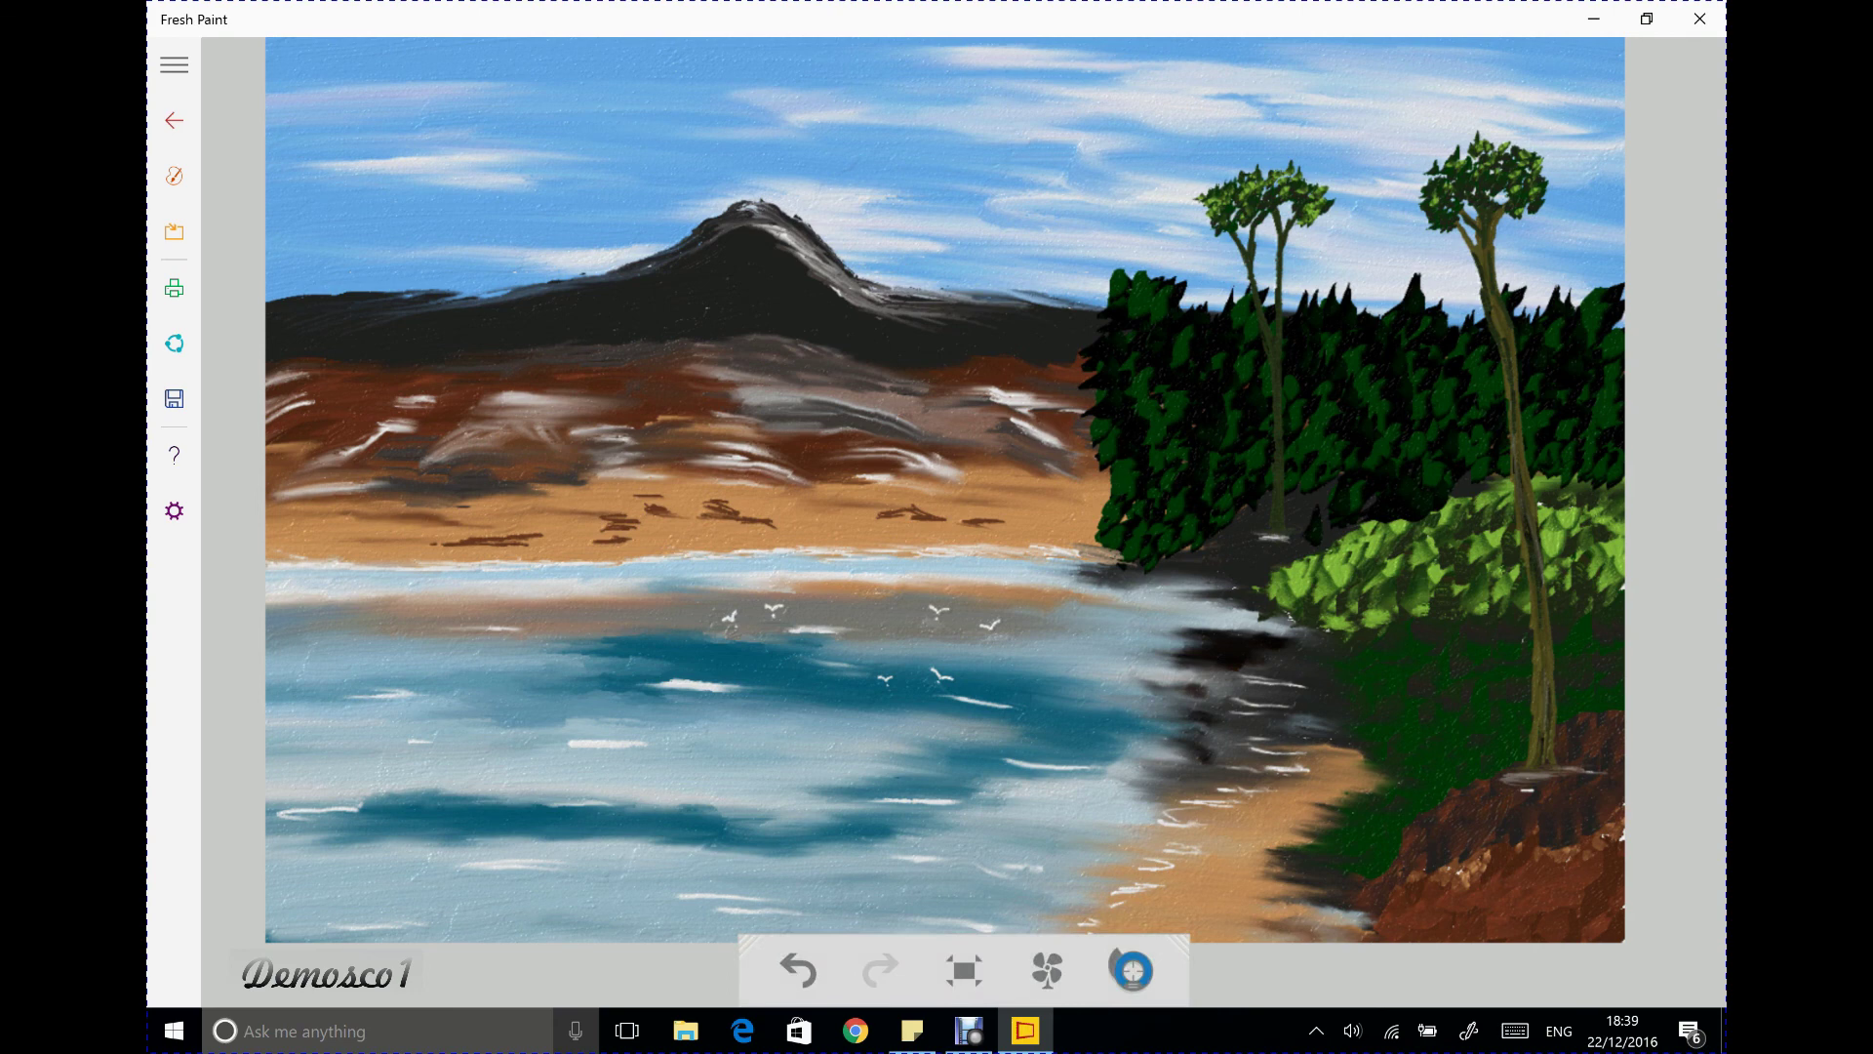
pyautogui.moveTo(1051, 497)
pyautogui.mouseDown()
pyautogui.moveTo(1082, 498)
pyautogui.moveTo(1068, 508)
pyautogui.mouseUp()
# Switch to the fan brush for blending the brown marks on the far sandy shore
pyautogui.click(174, 175)
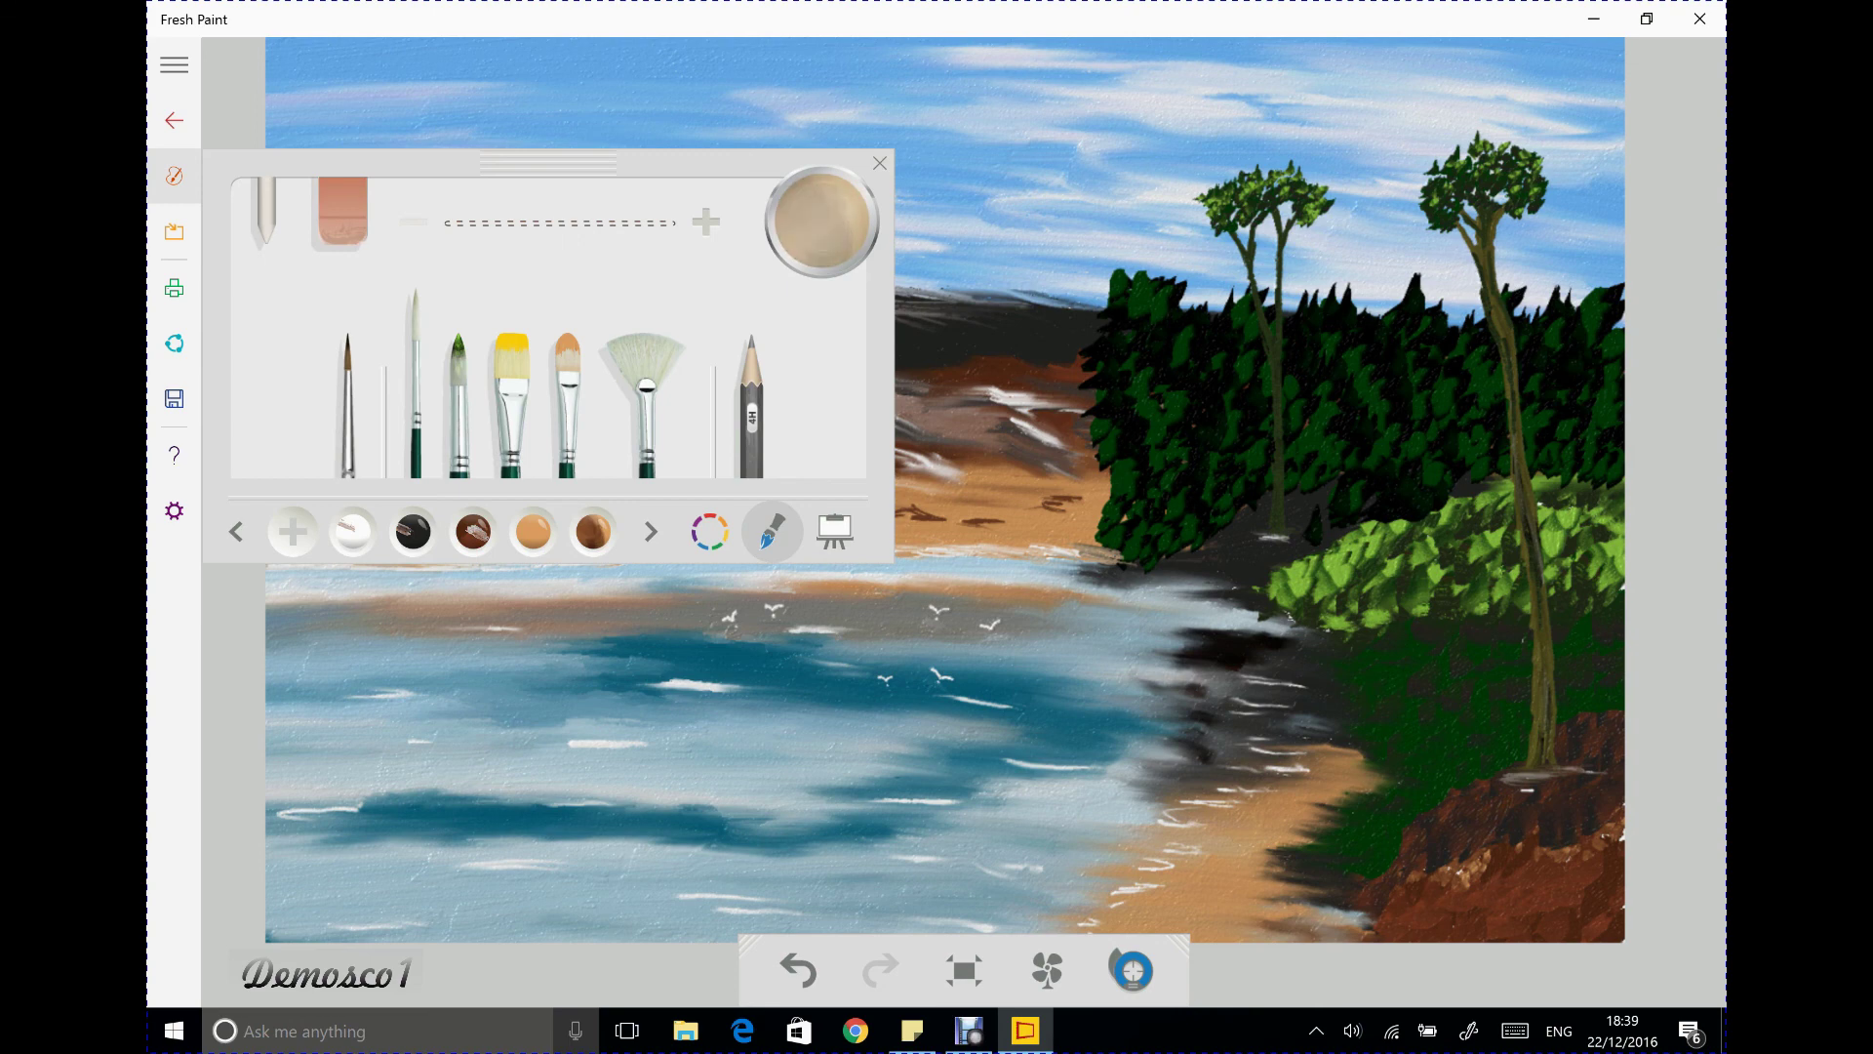
pyautogui.click(644, 341)
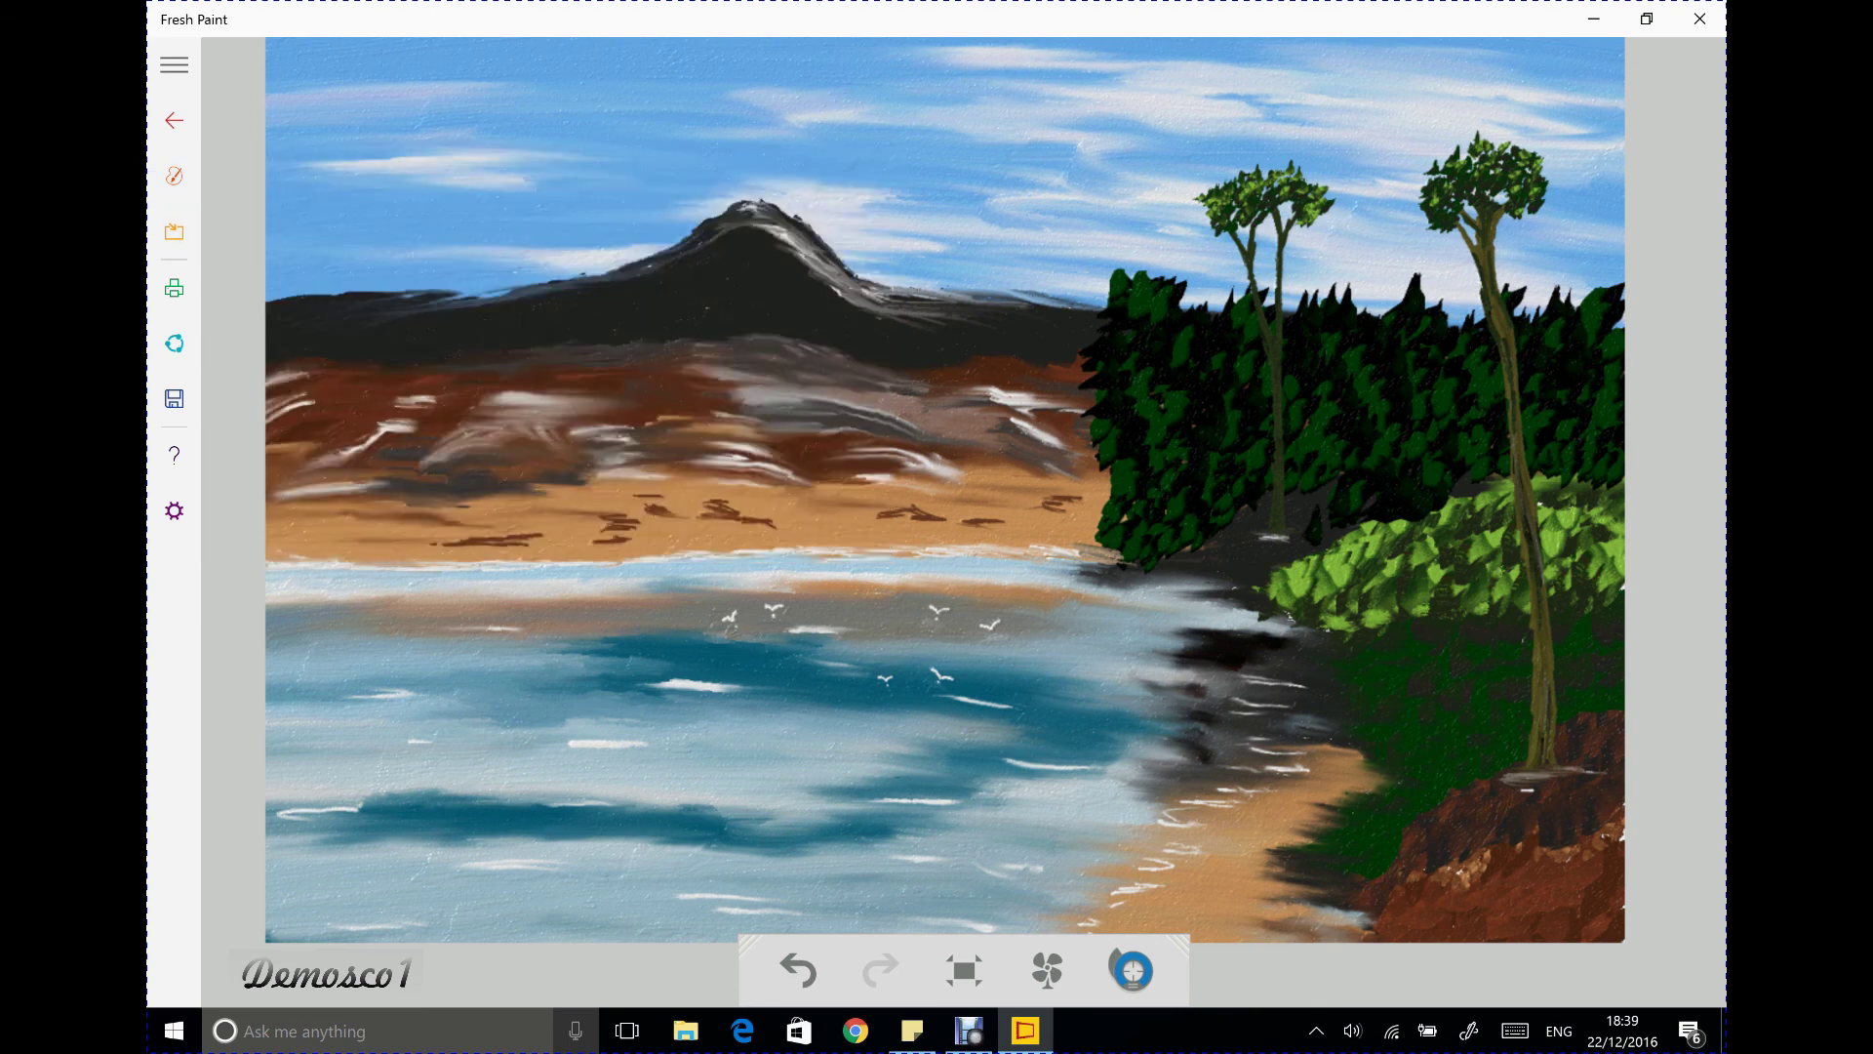